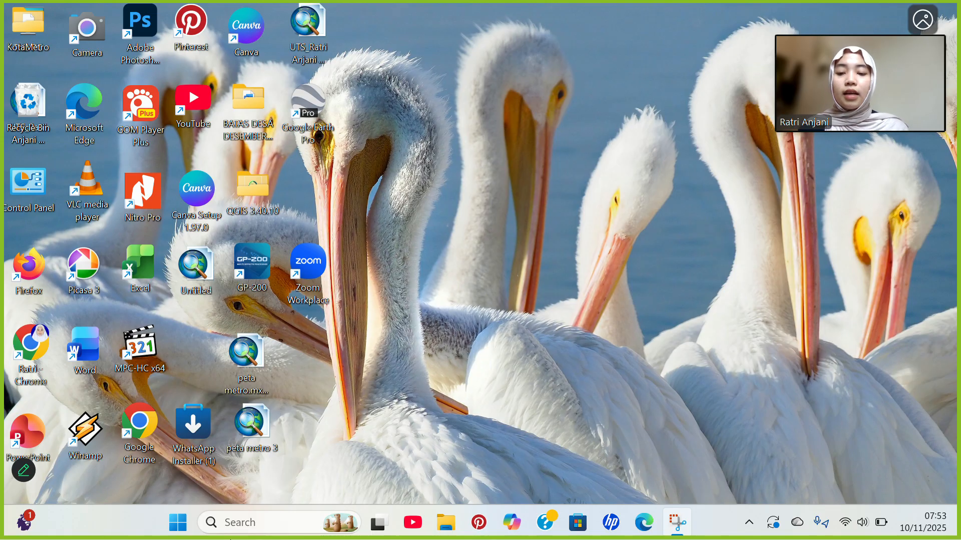
Launch QGIS Desktop 3.40.10 from the Recent list in Windows search.
left_click(240, 522)
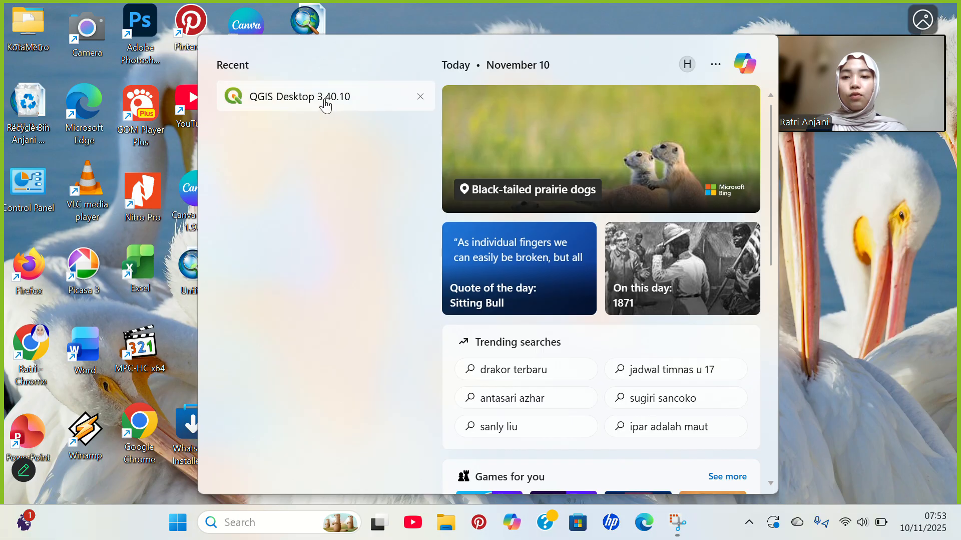
left_click(326, 106)
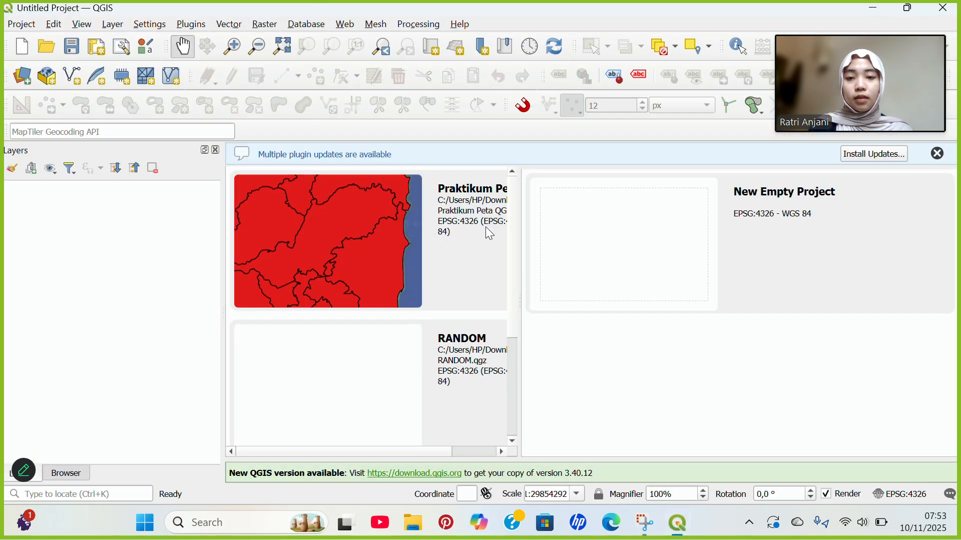
Start a blank project from the New Empty Project tile on the QGIS welcome page.
left_click(653, 233)
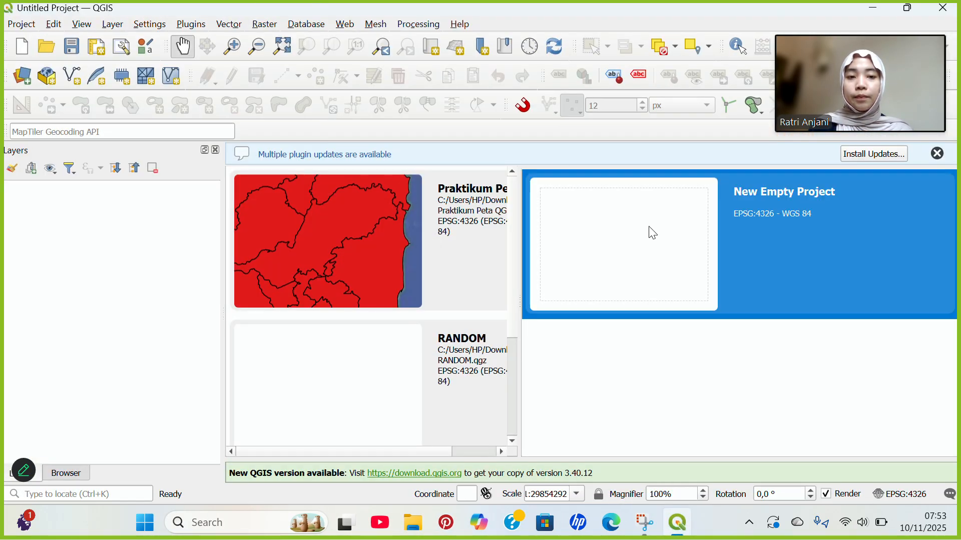
double_click(645, 230)
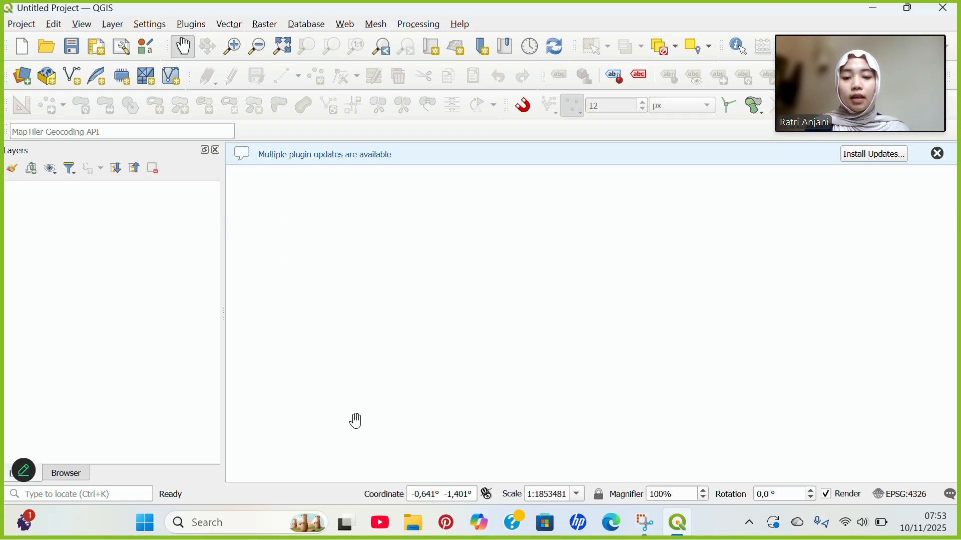
Open the Penduduk population workbook from Downloads, then switch back to QGIS.
left_click(414, 523)
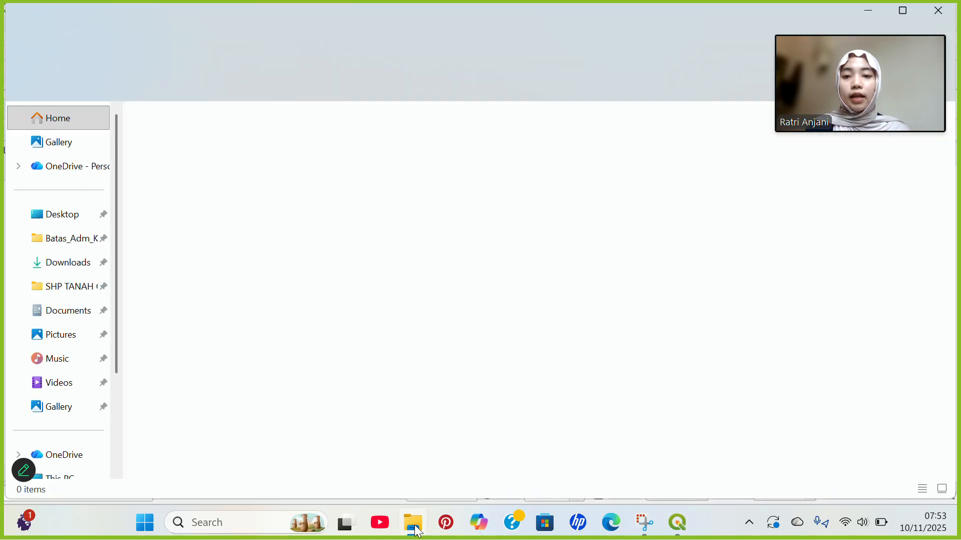
left_click(64, 262)
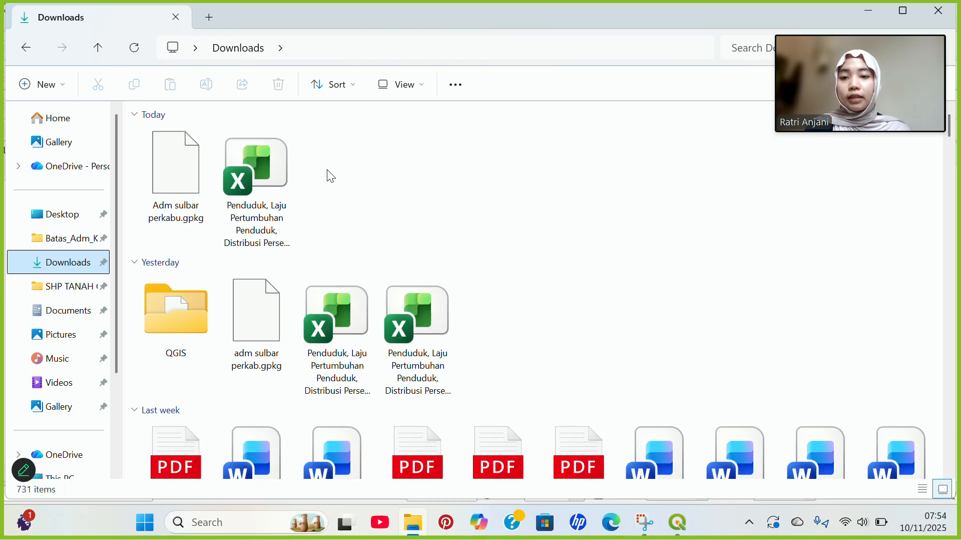
left_click(276, 183)
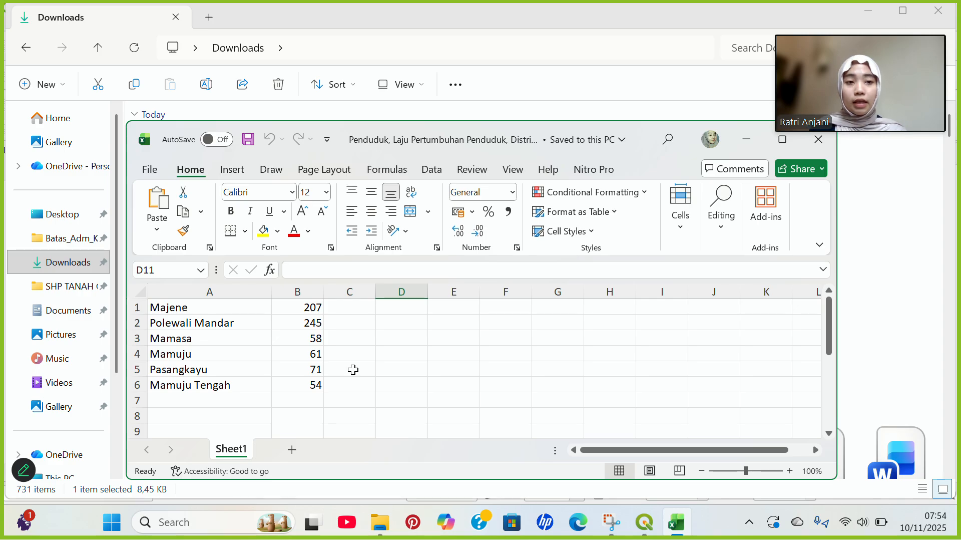
key("super+Tab")
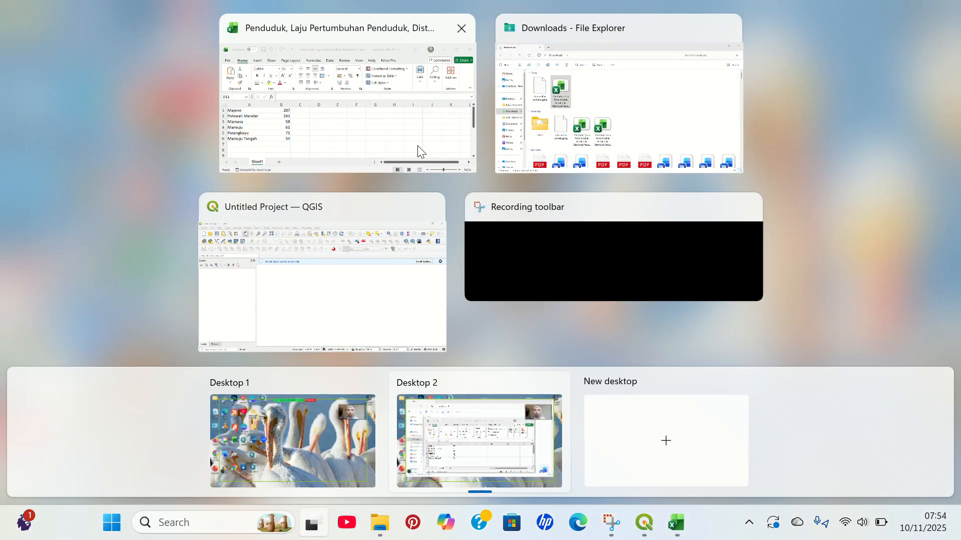
left_click(323, 263)
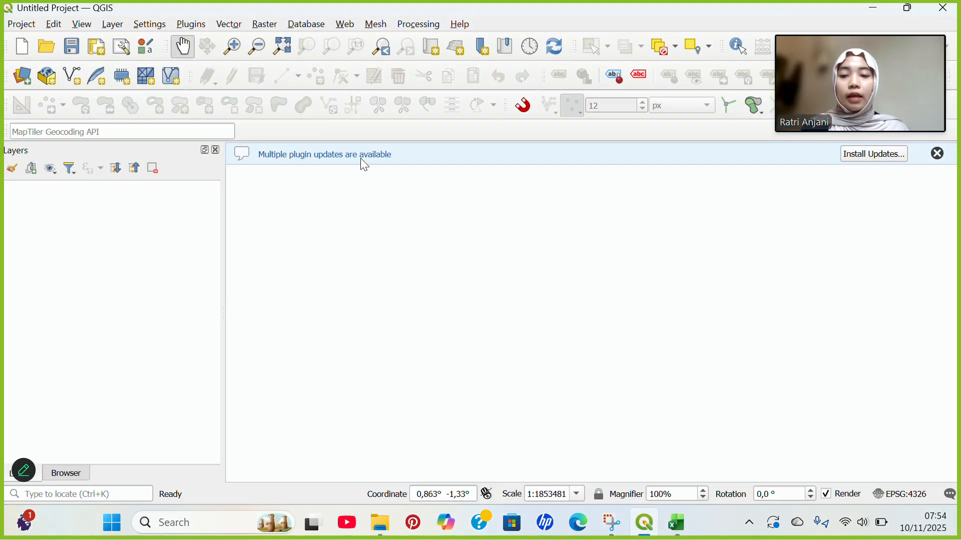
Load the Batas_Adm_Kecamatan_Indonesia shapefile from drive D through the Browser panel.
left_click(939, 155)
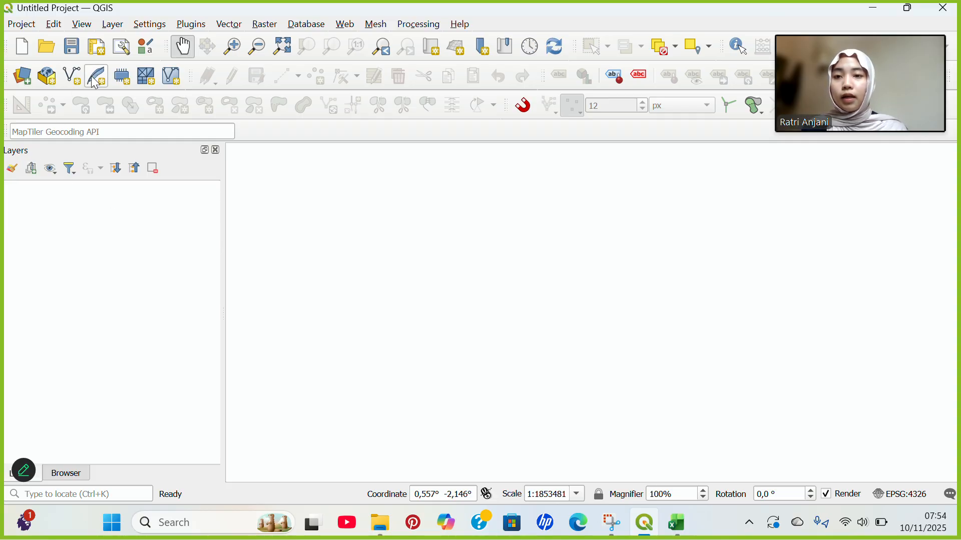
left_click(69, 475)
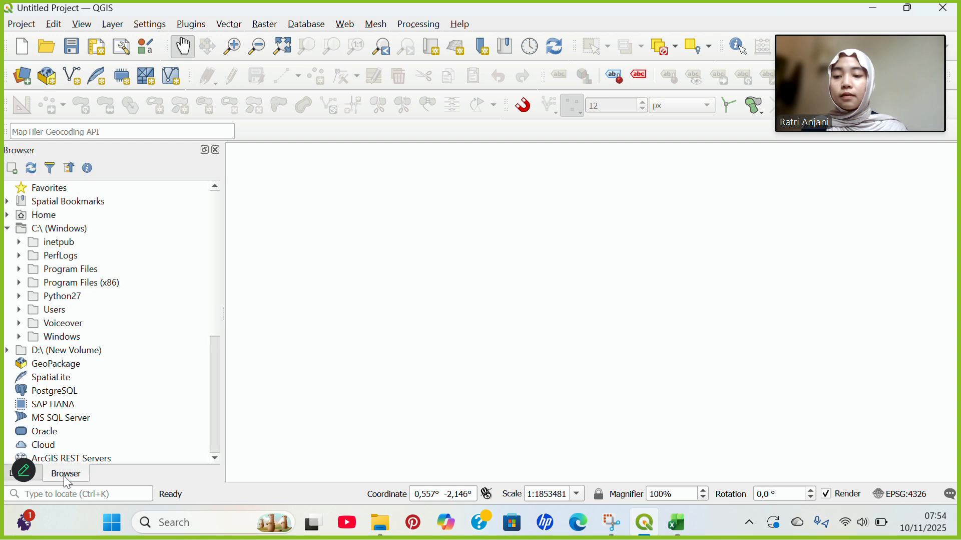
left_click(64, 350)
double_click(64, 349)
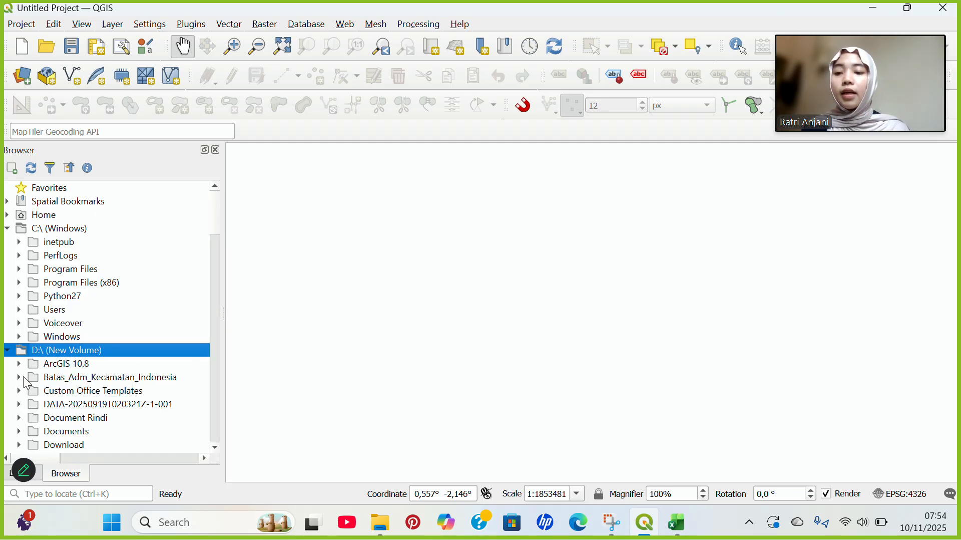
left_click(19, 379)
double_click(70, 394)
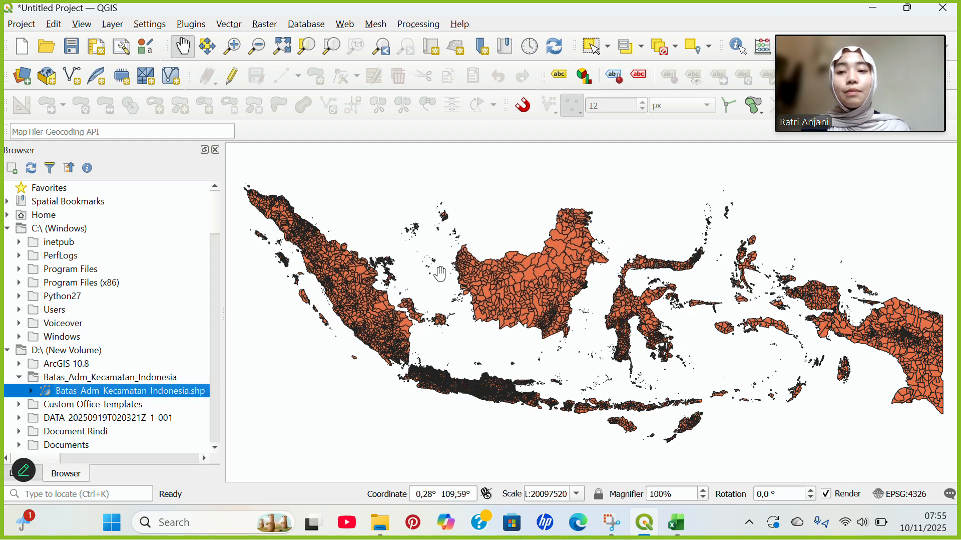
left_click(41, 472)
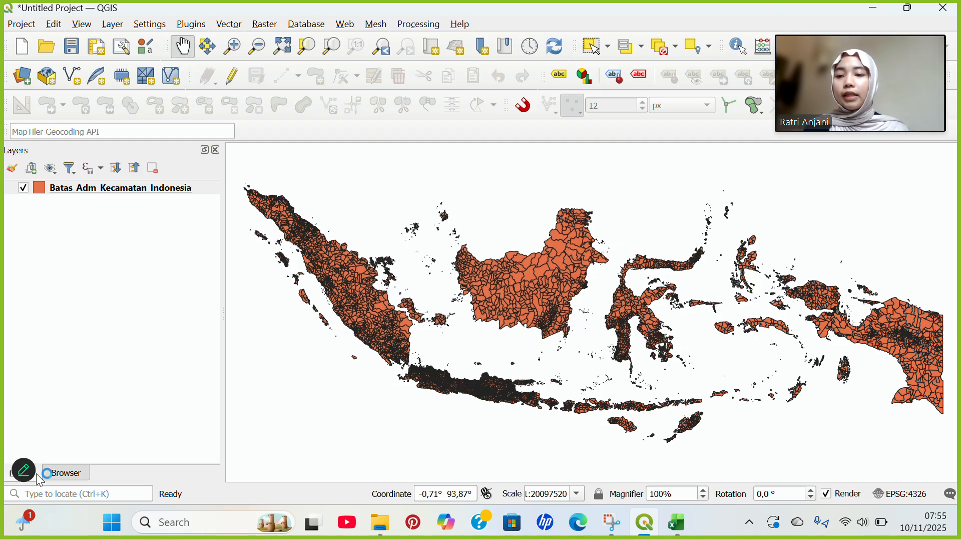
Apply the filter "nama_prop" = 'SULAWESI BARAT' to the district layer.
right_click(76, 189)
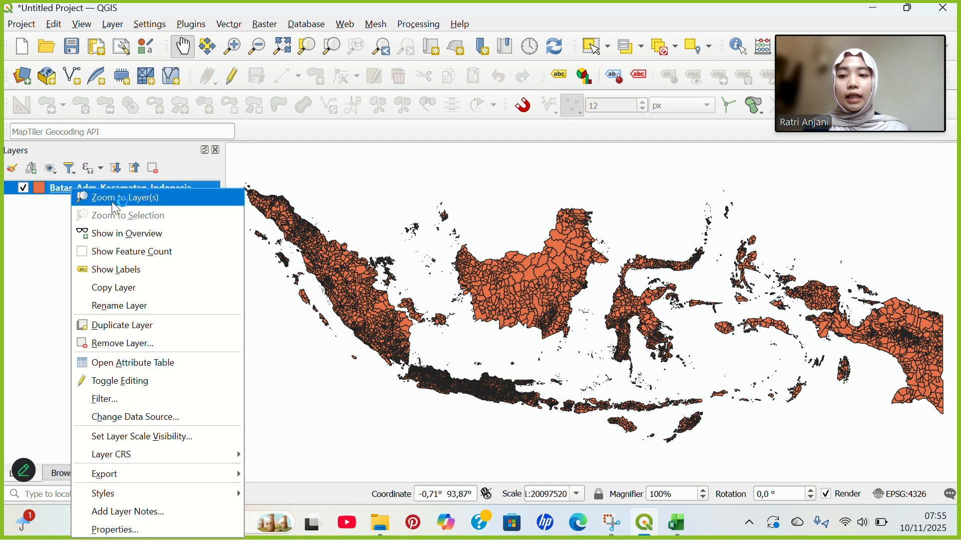
left_click(115, 400)
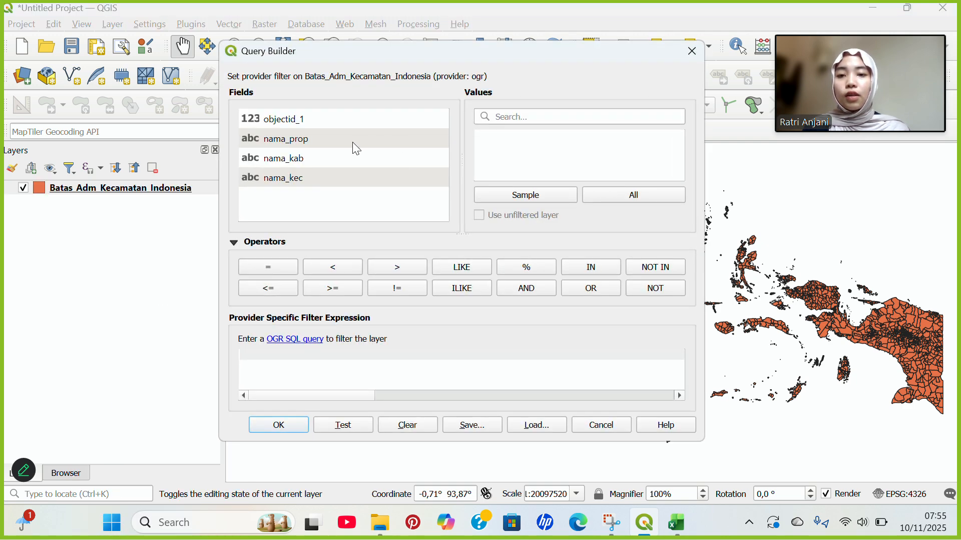
double_click(326, 143)
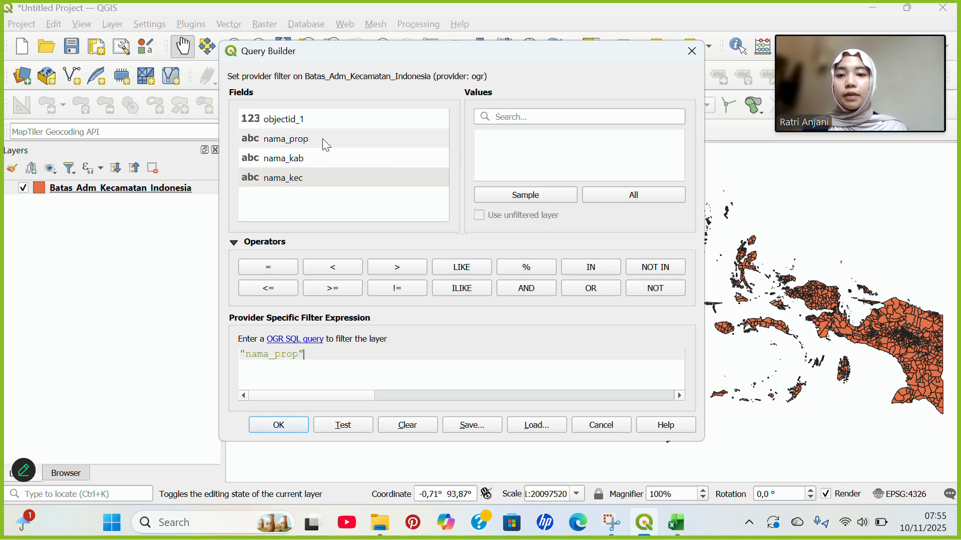
left_click(258, 271)
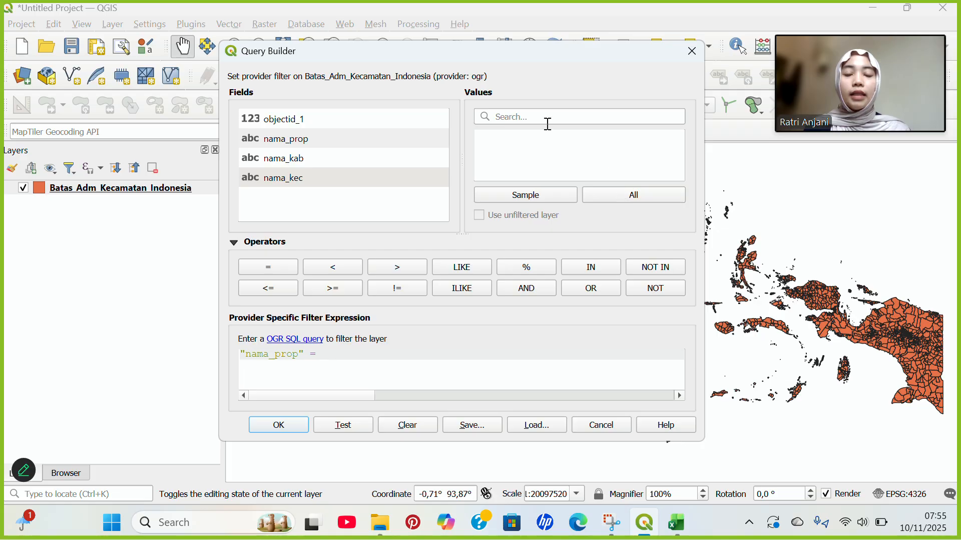
left_click(616, 196)
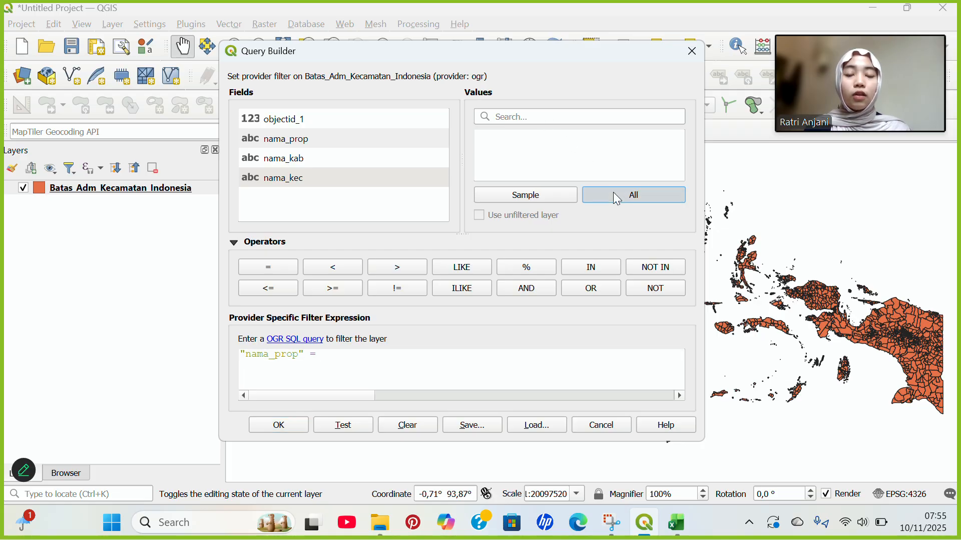
scroll(555, 150, "down", 4)
scroll(556, 150, "down", 8)
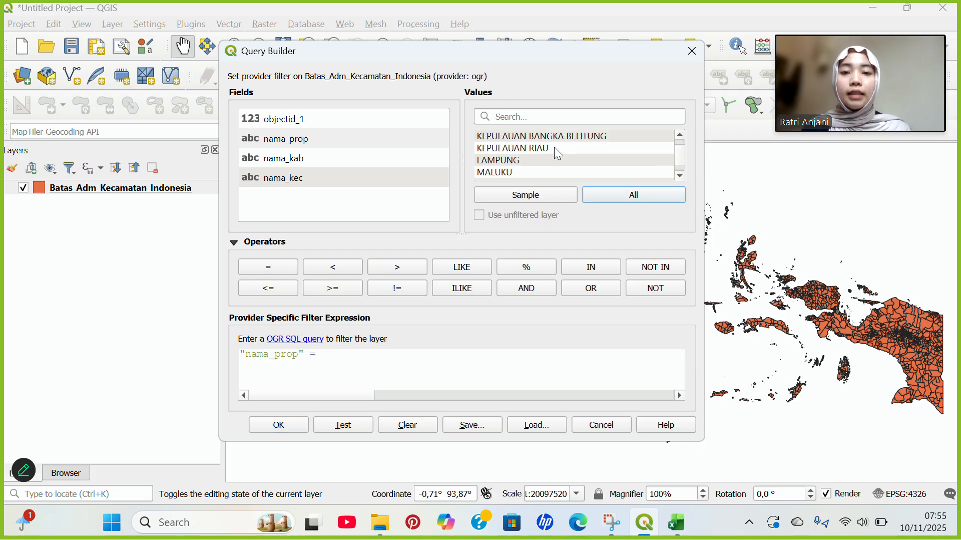
scroll(555, 154, "up", 2)
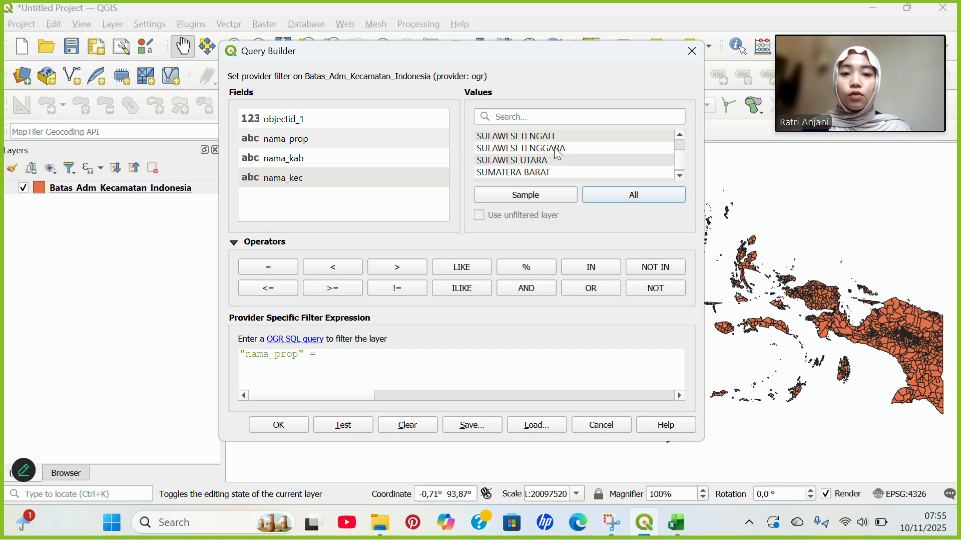
left_click(535, 165)
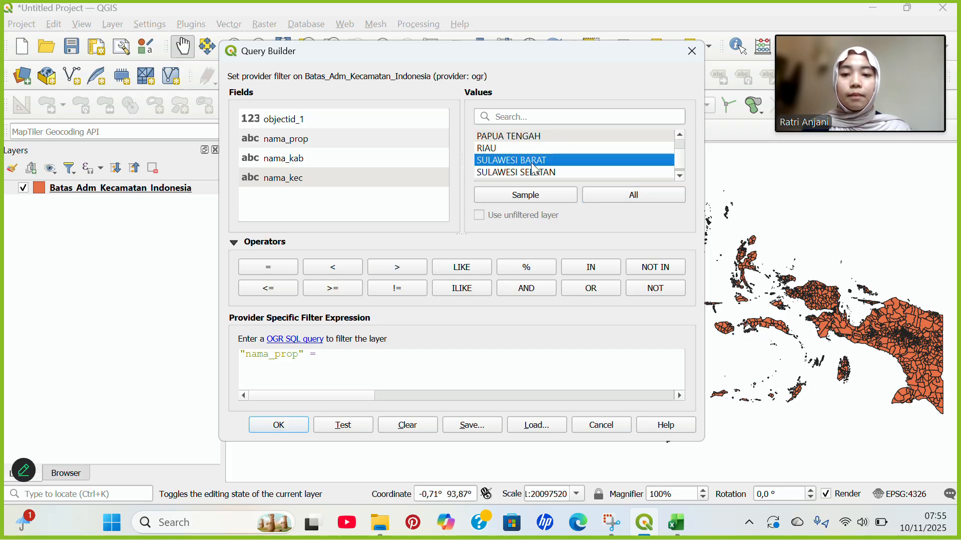
double_click(536, 169)
left_click(286, 430)
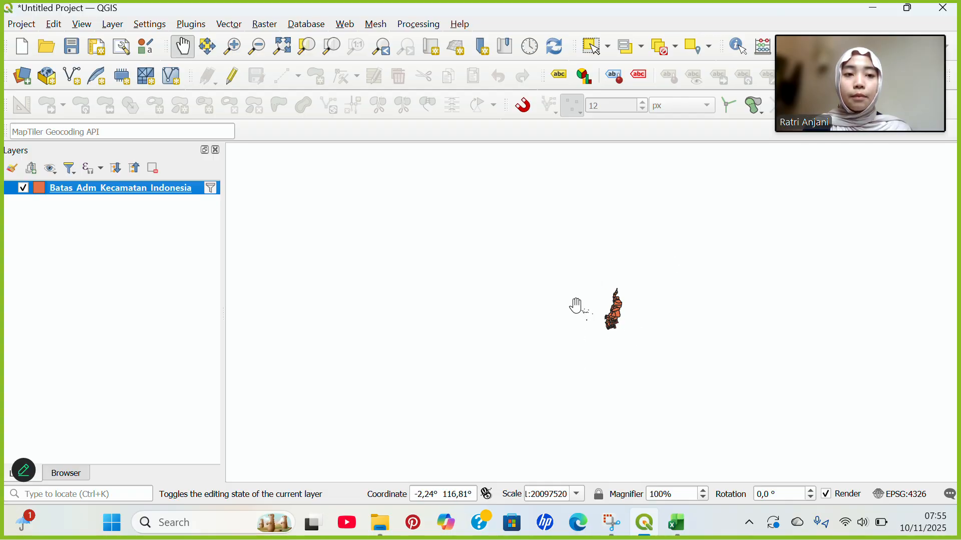
Zoom to the filtered layer and pan so West Sulawesi sits near the canvas centre.
right_click(100, 193)
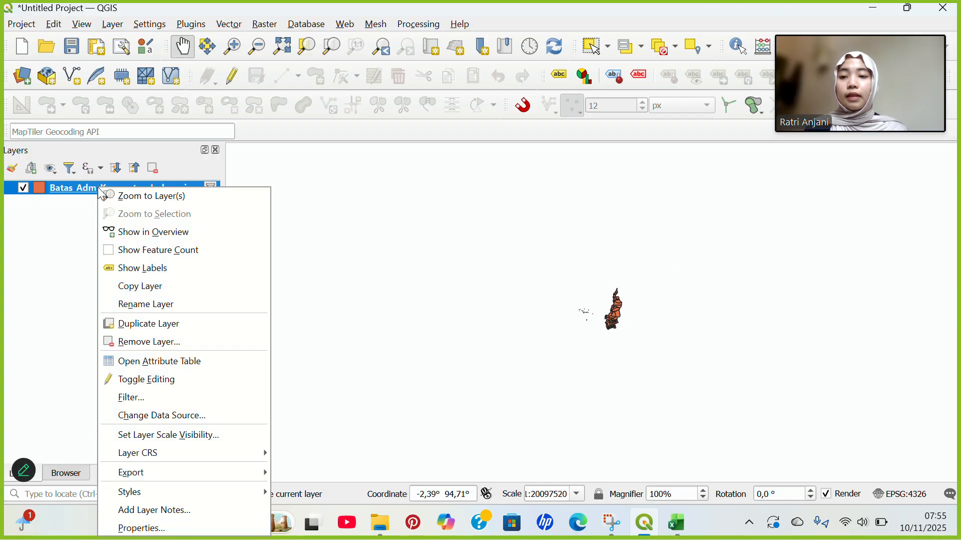
left_click(142, 200)
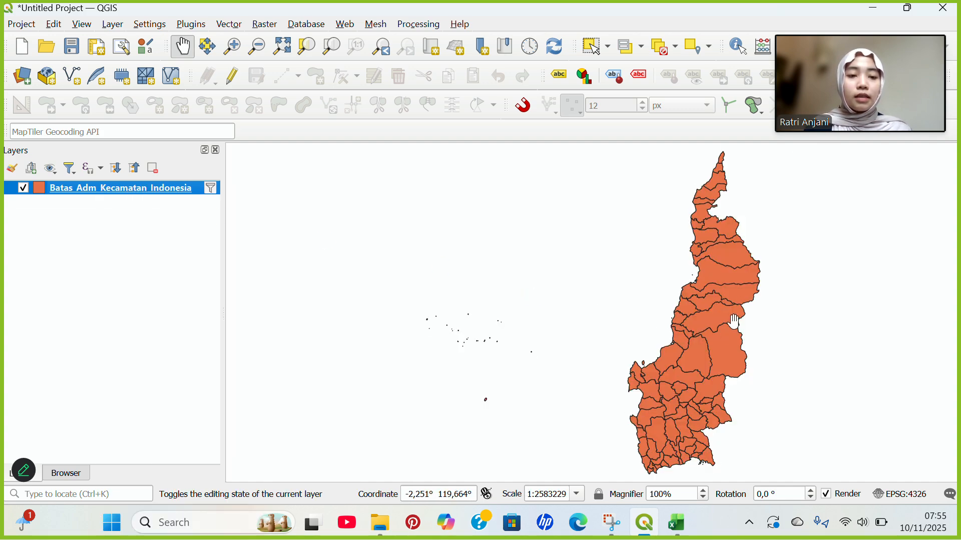
left_click_drag(735, 278, 608, 286)
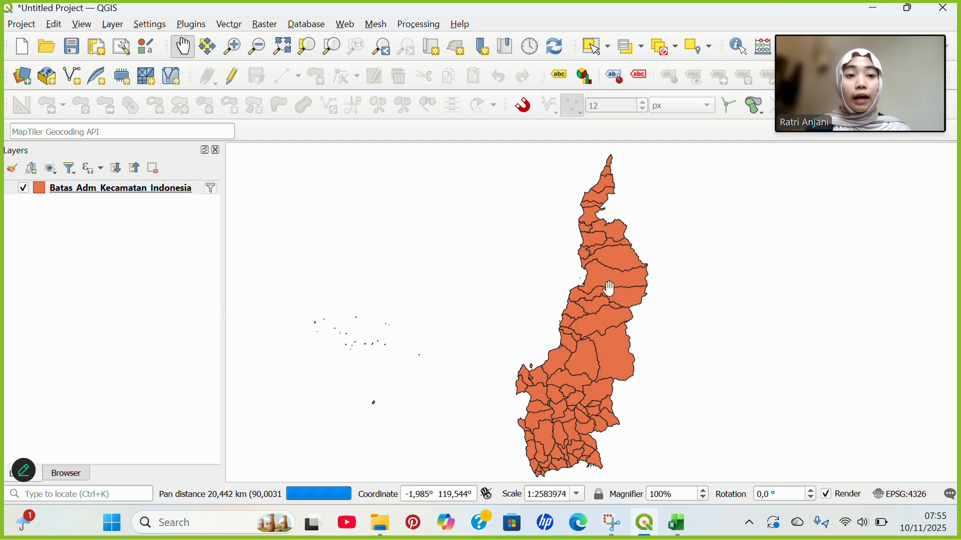
Save the district layer's features to a new file named 'Adm SulBar Perkecamatan'.
right_click(104, 188)
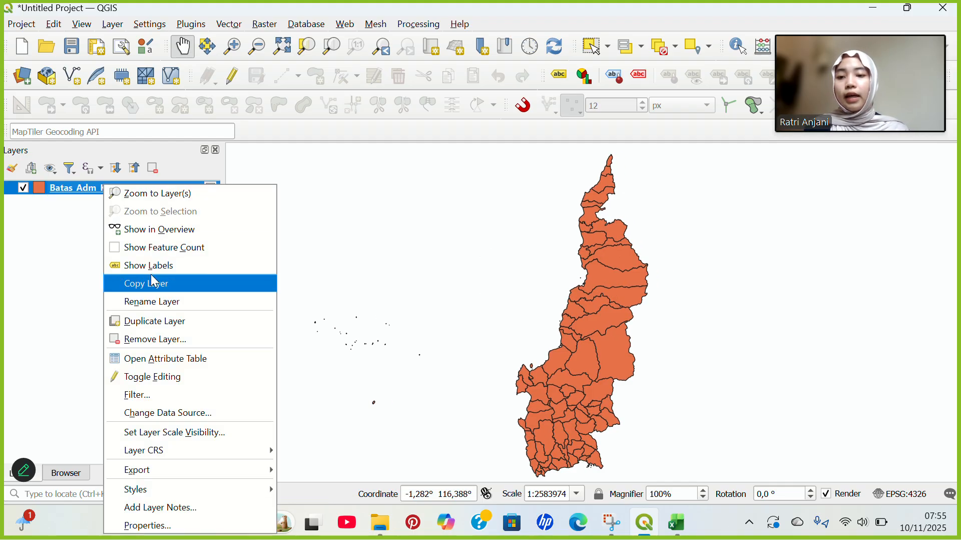
mouse_move(152, 476)
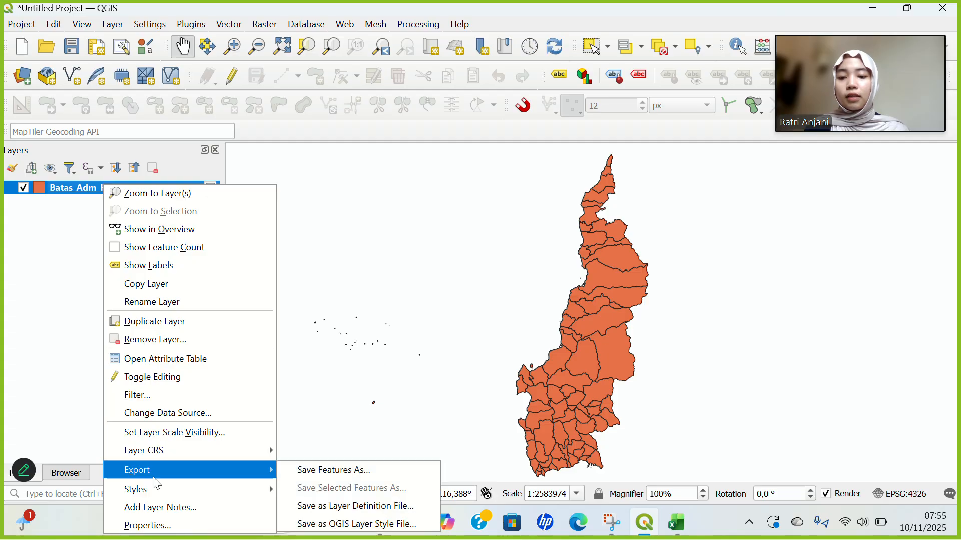
left_click(313, 476)
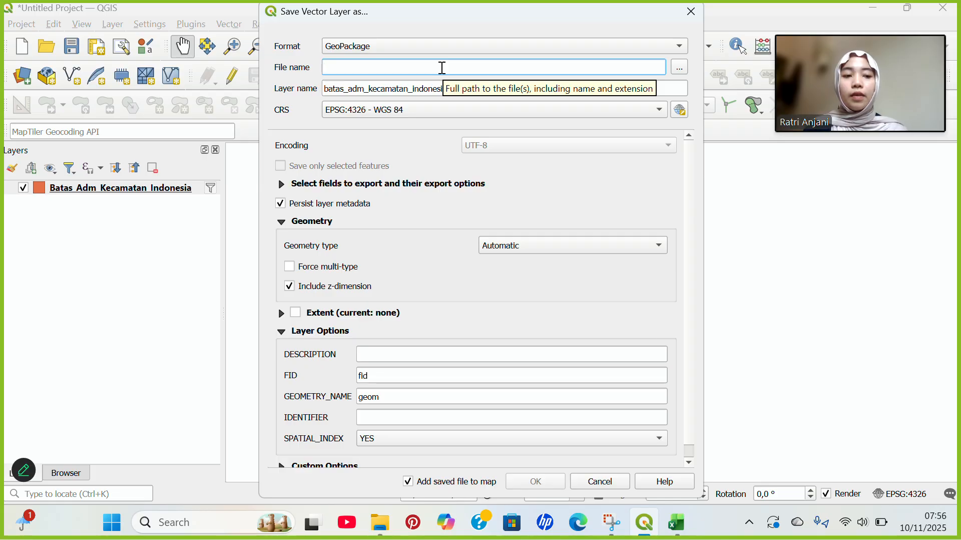
type("A")
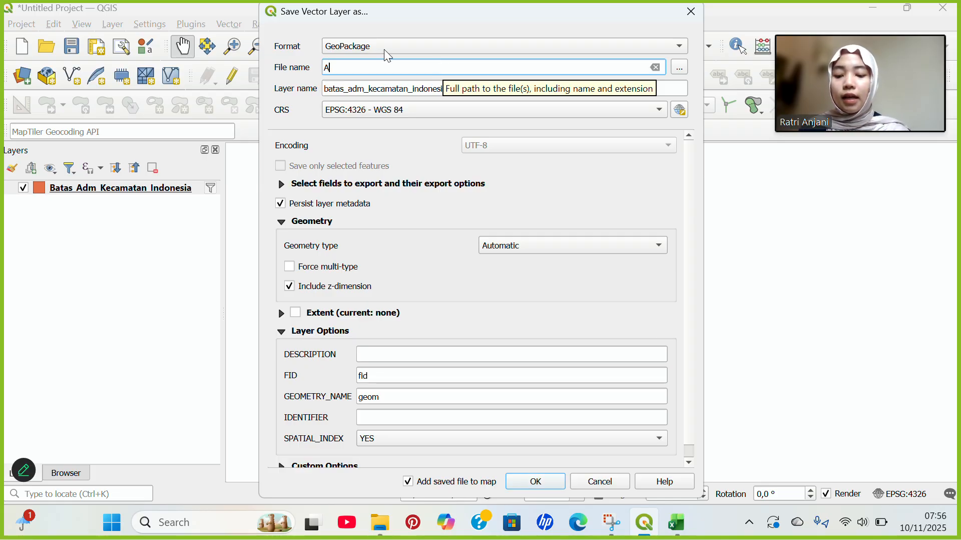
type("dm SU")
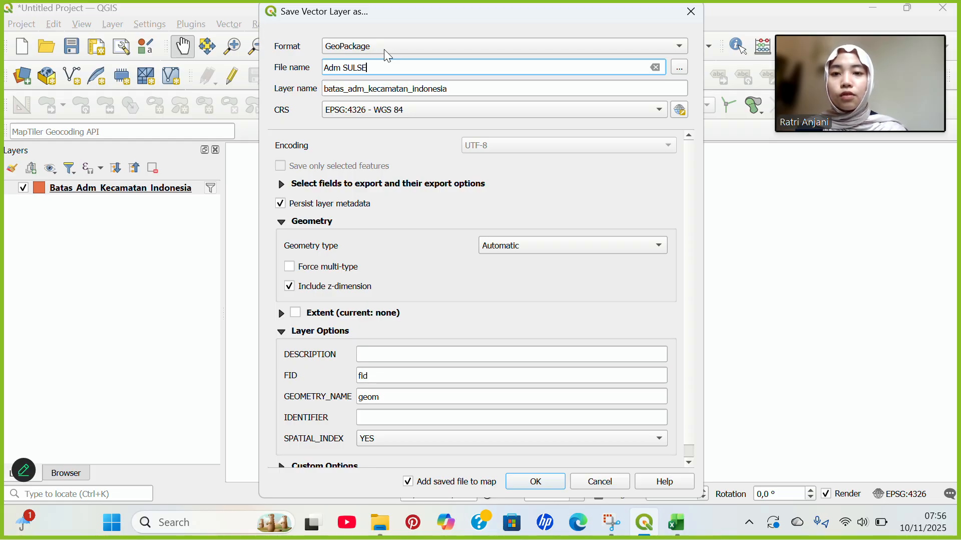
key("BackSpace")
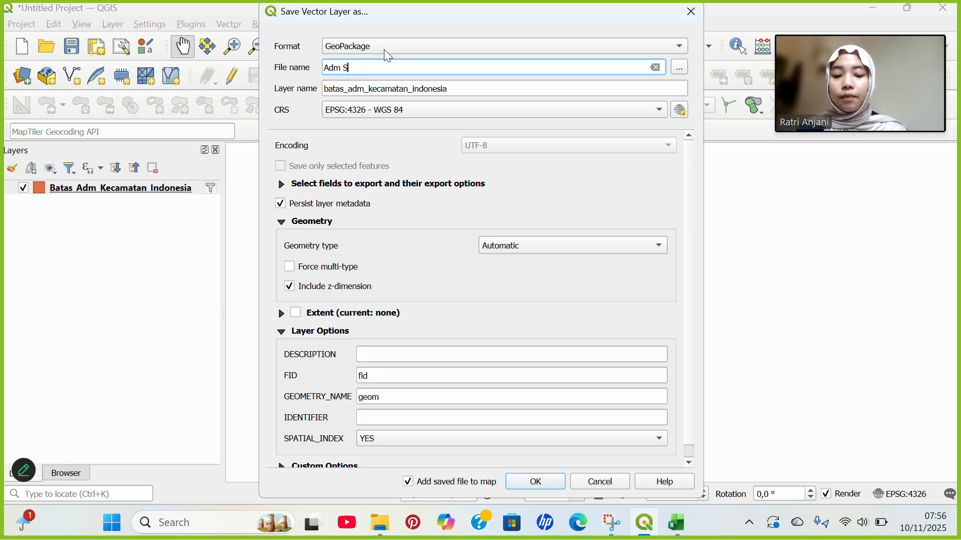
key("BackSpace")
type("ulBar")
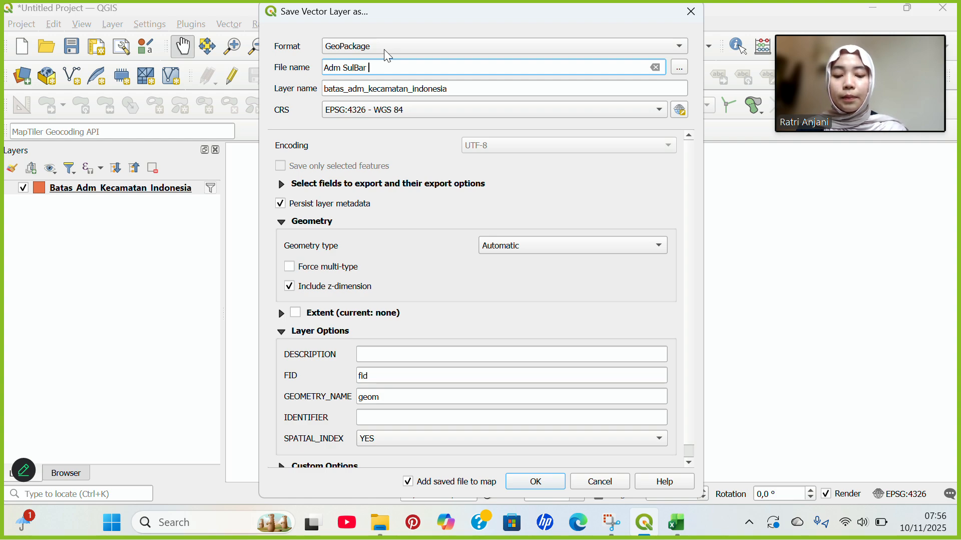
type("Perkecamatan")
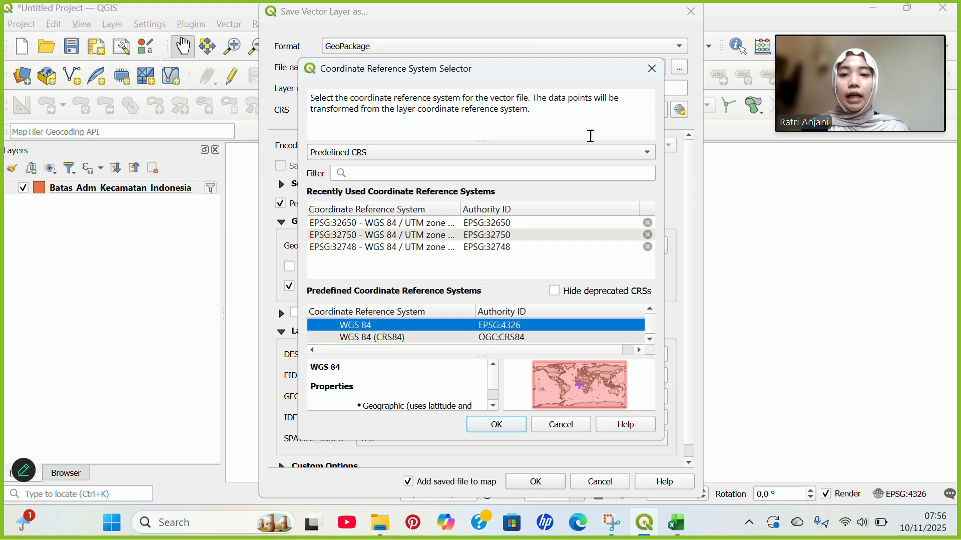
Set the export CRS to WGS 84 / UTM zone 50S and save the layer.
left_click(681, 111)
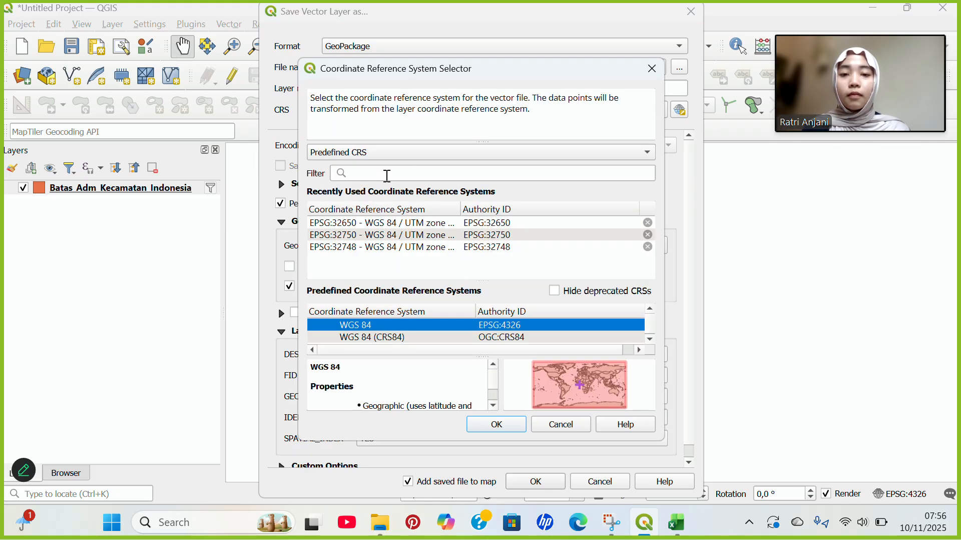
left_click(387, 174)
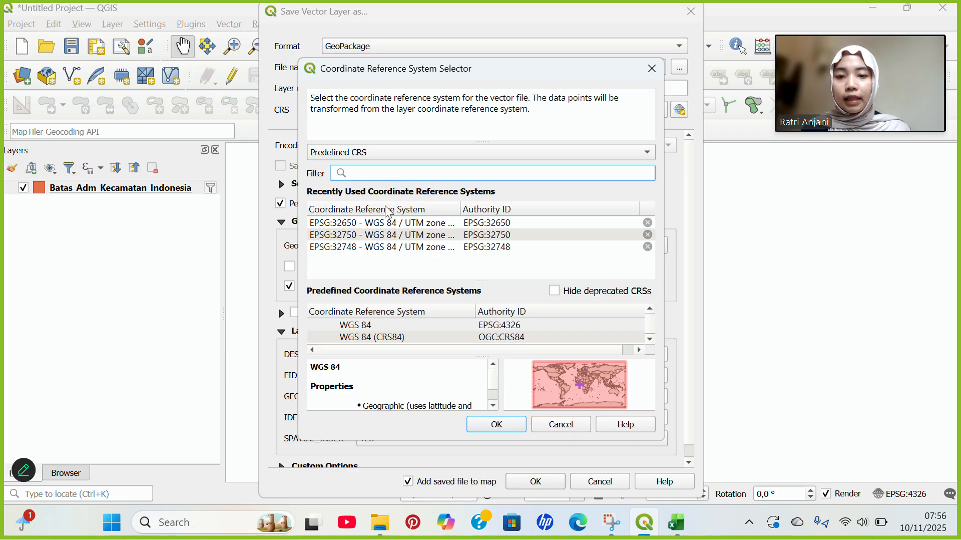
type("w")
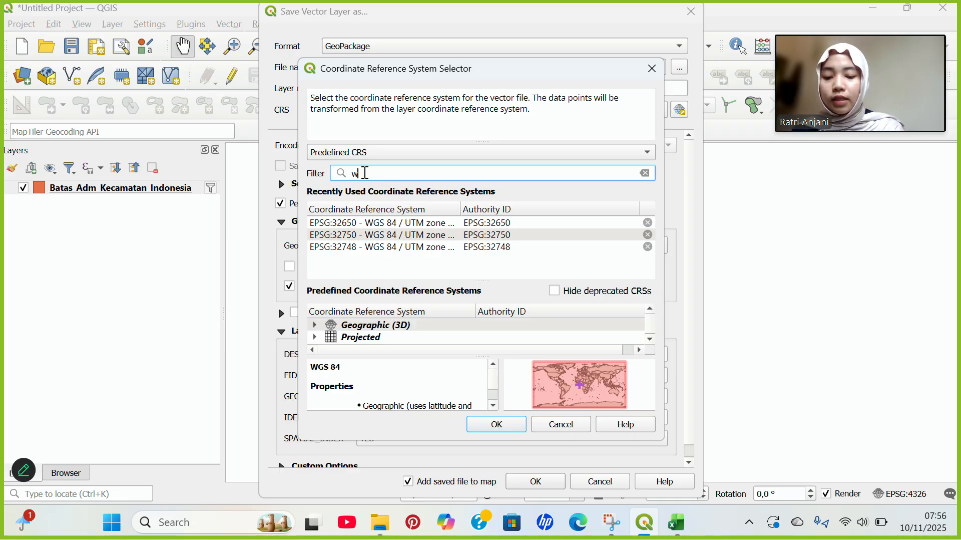
type("gs 84")
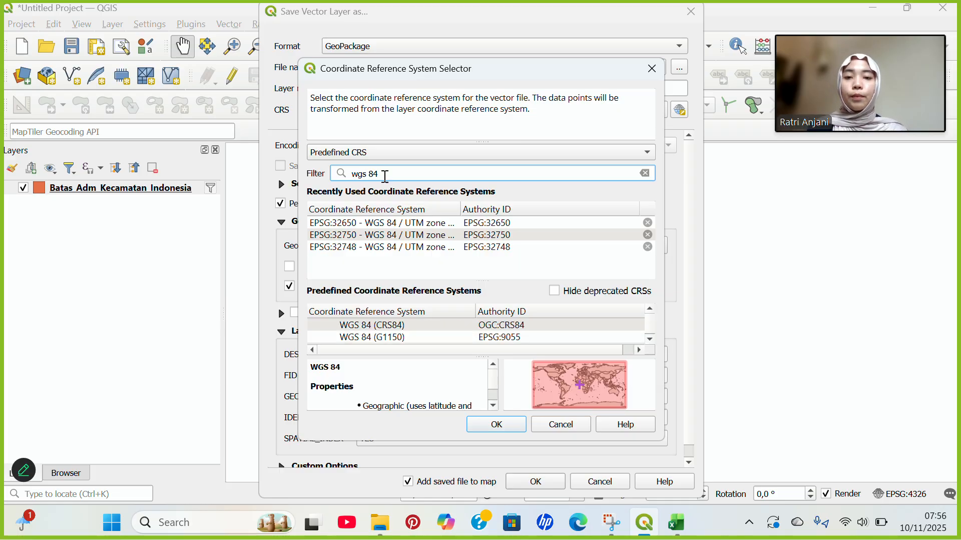
type(" zo")
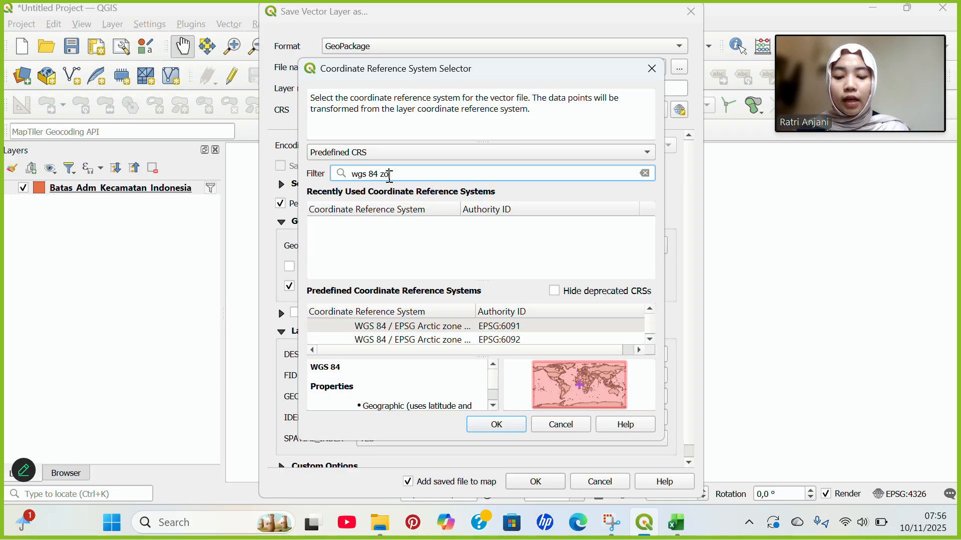
type("ne 50")
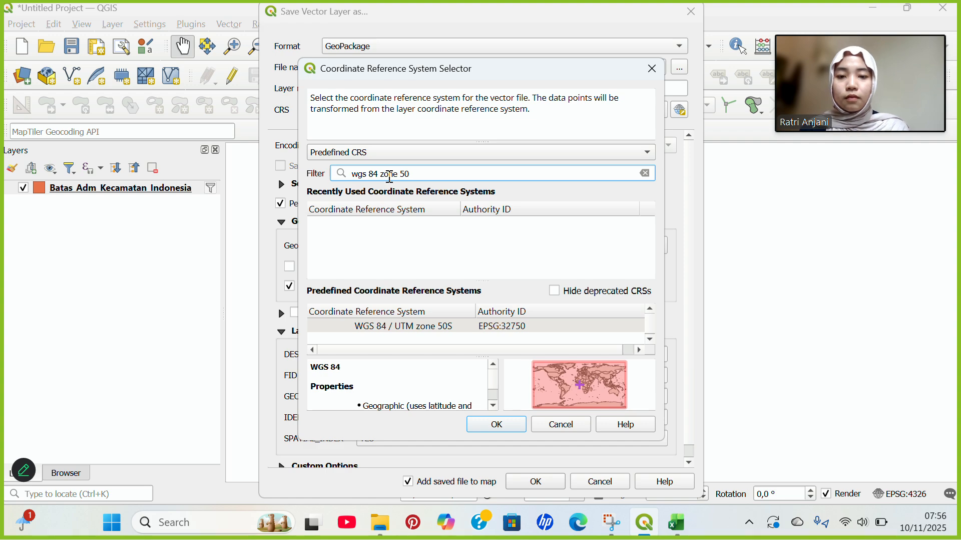
double_click(394, 327)
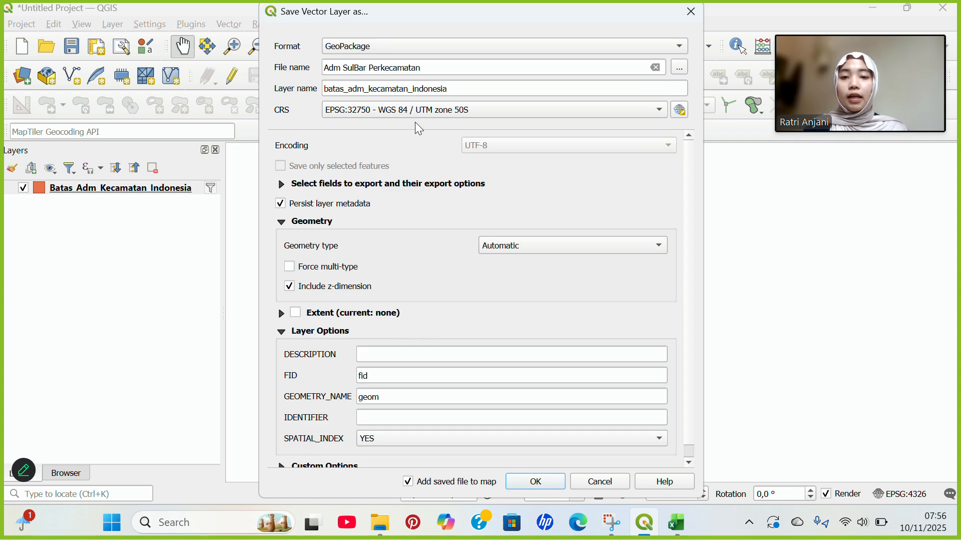
scroll(369, 156, "down", 1)
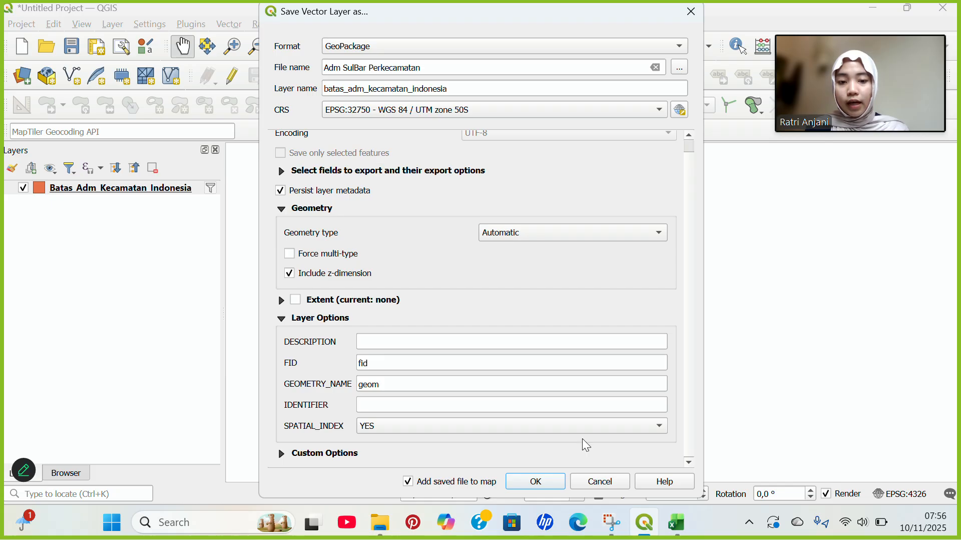
left_click(531, 481)
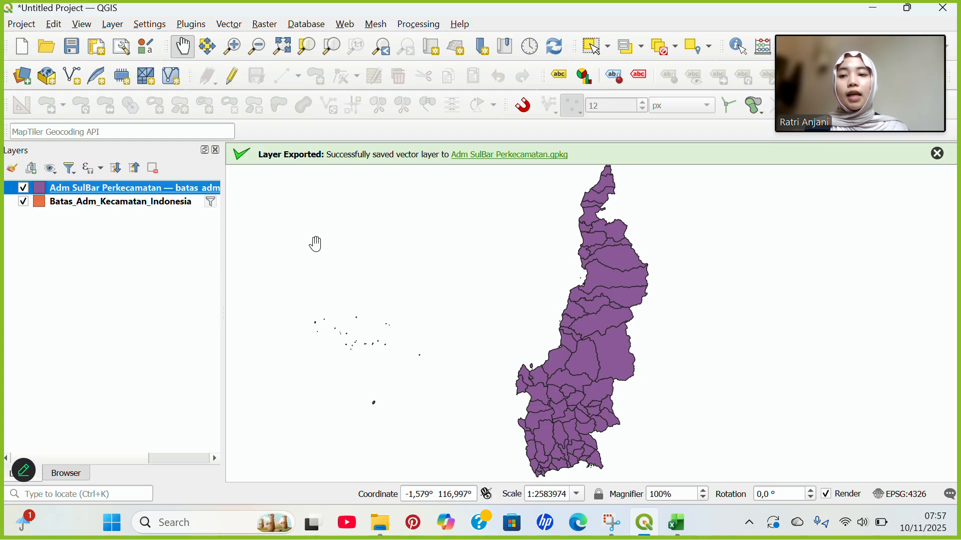
Open the Dissolve tool from Vector > Geoprocessing Tools with nama_kab as the dissolve field.
left_click(229, 24)
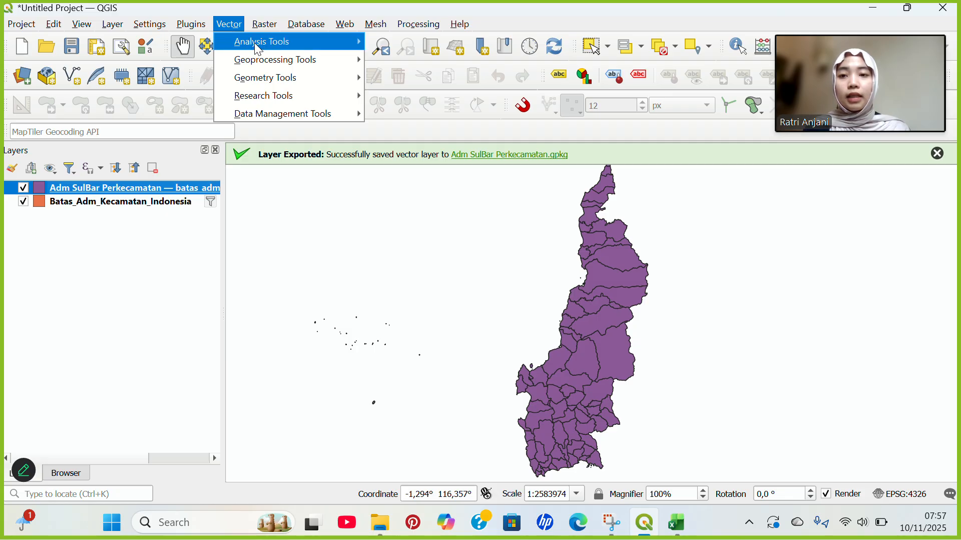
mouse_move(249, 46)
mouse_move(267, 64)
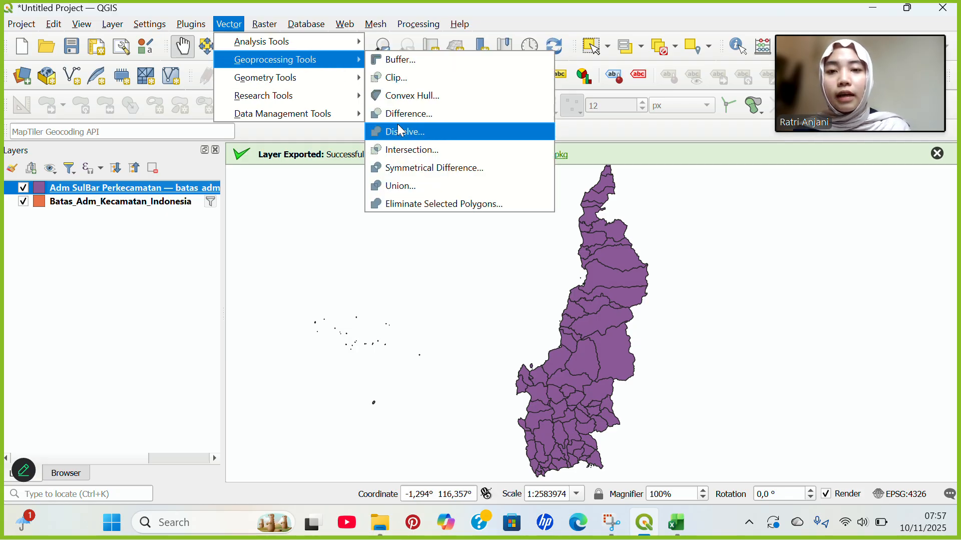
left_click(402, 132)
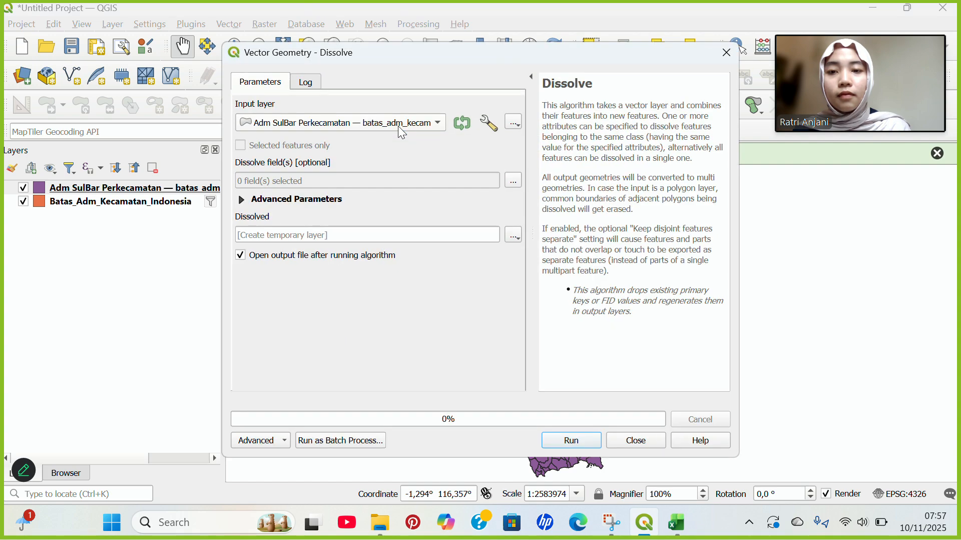
left_click(514, 181)
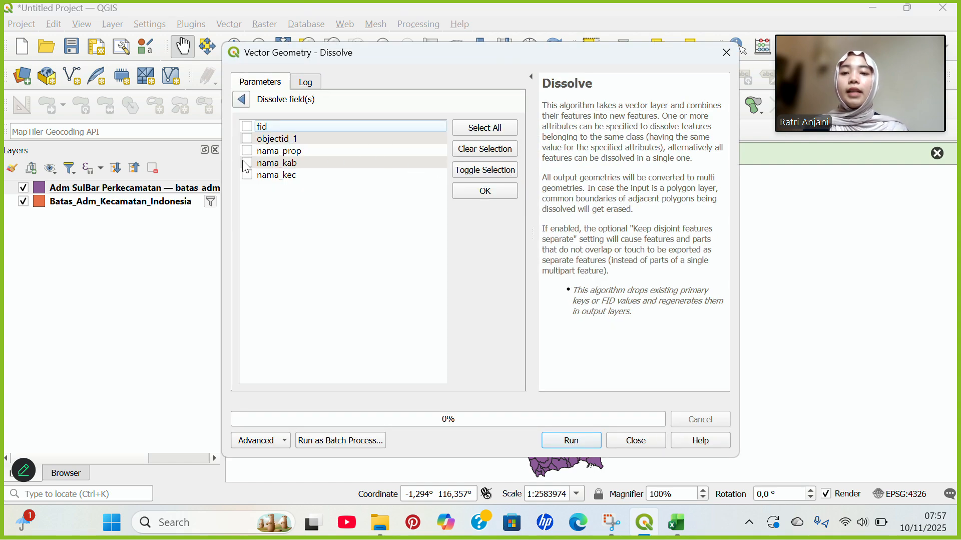
left_click(242, 99)
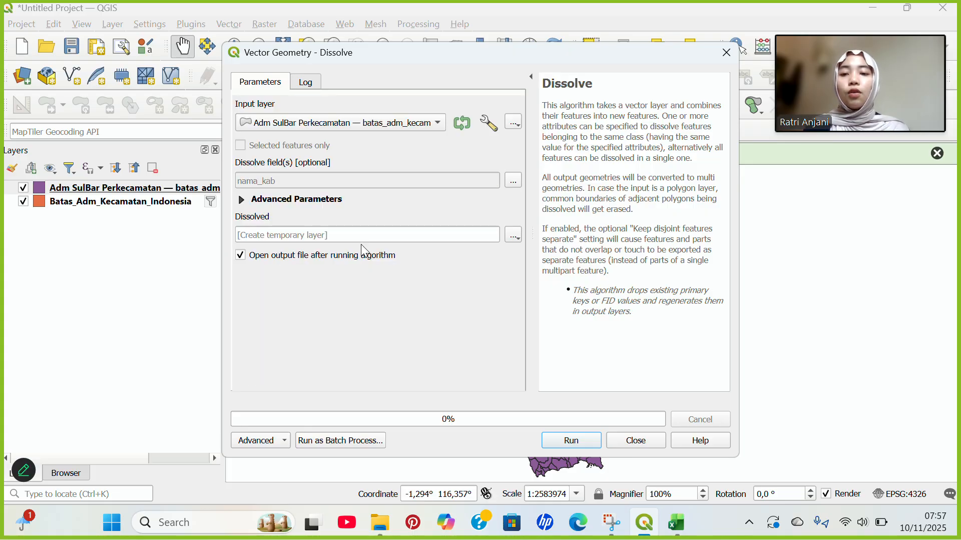
Save the dissolved output to file as 'Adm SulBar Perkabupaten' and run the dissolve.
left_click(494, 233)
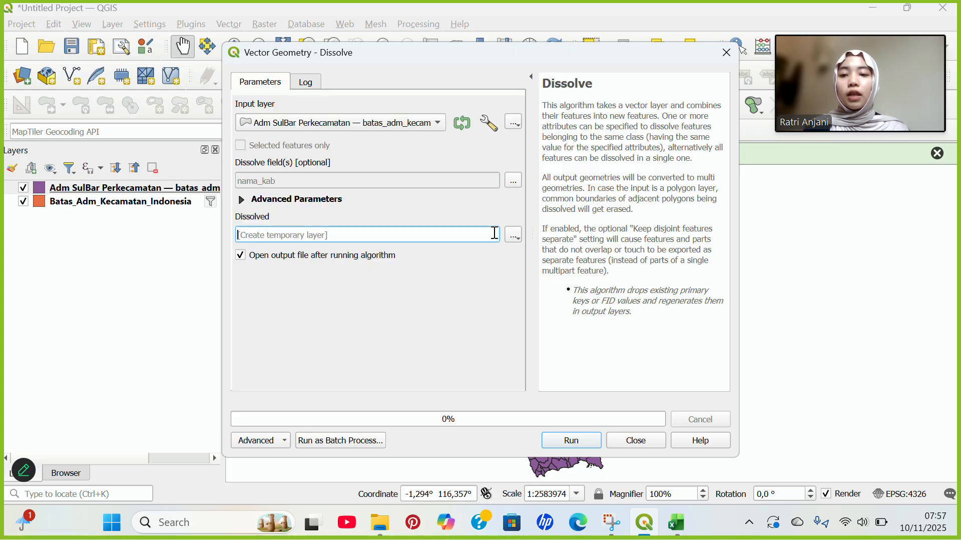
left_click(514, 235)
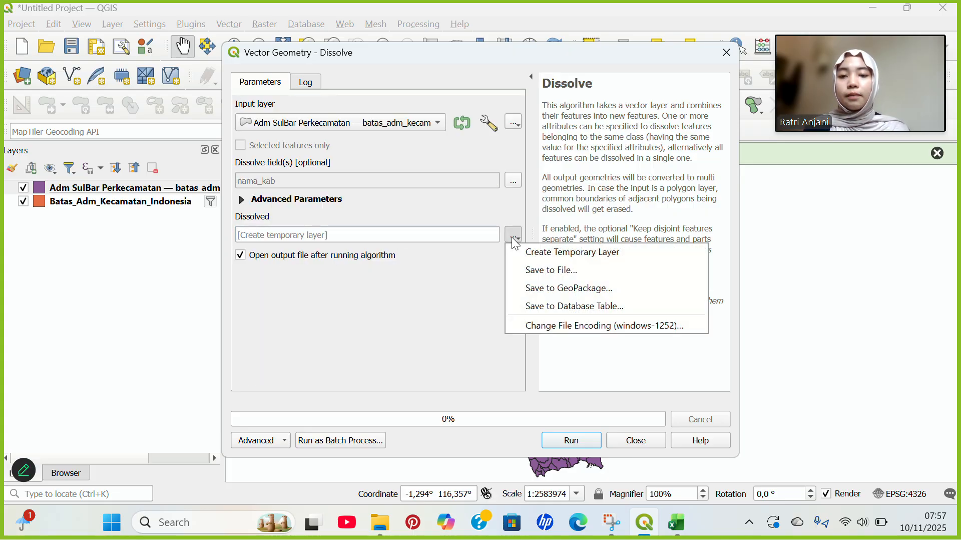
left_click(527, 271)
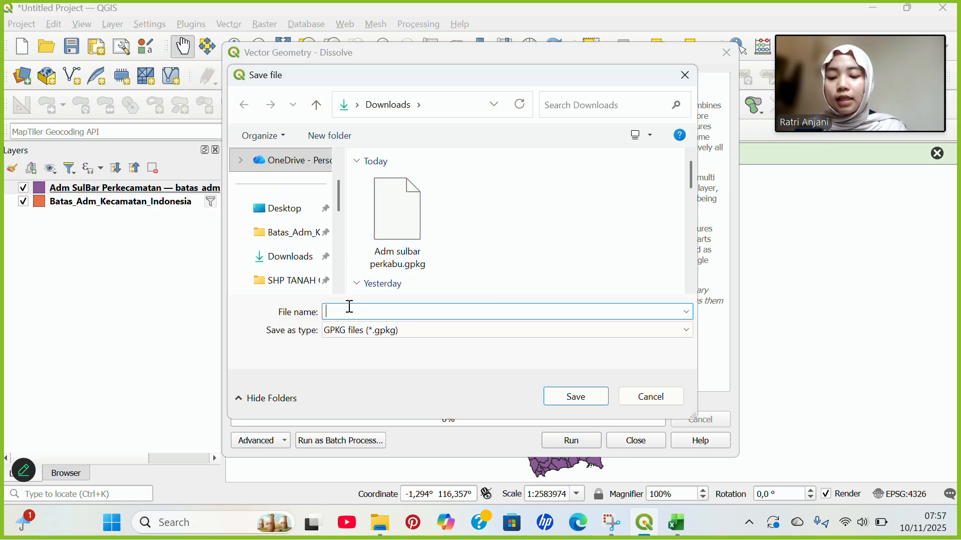
type("Adm")
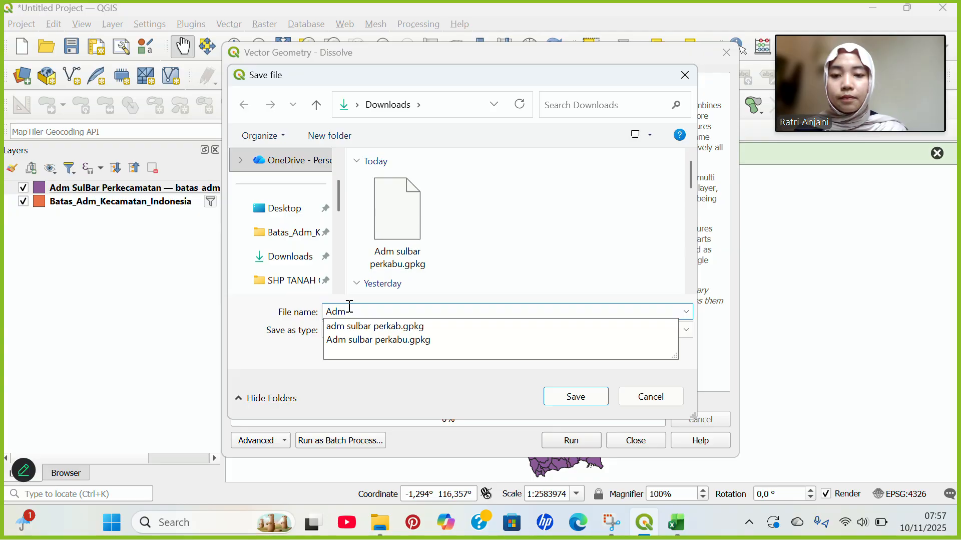
type(" SulBar")
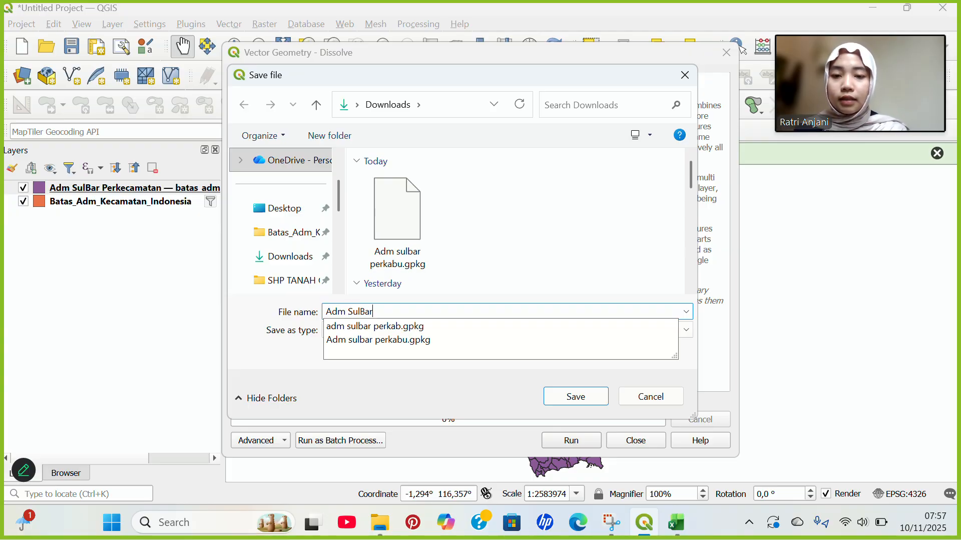
type(" Per")
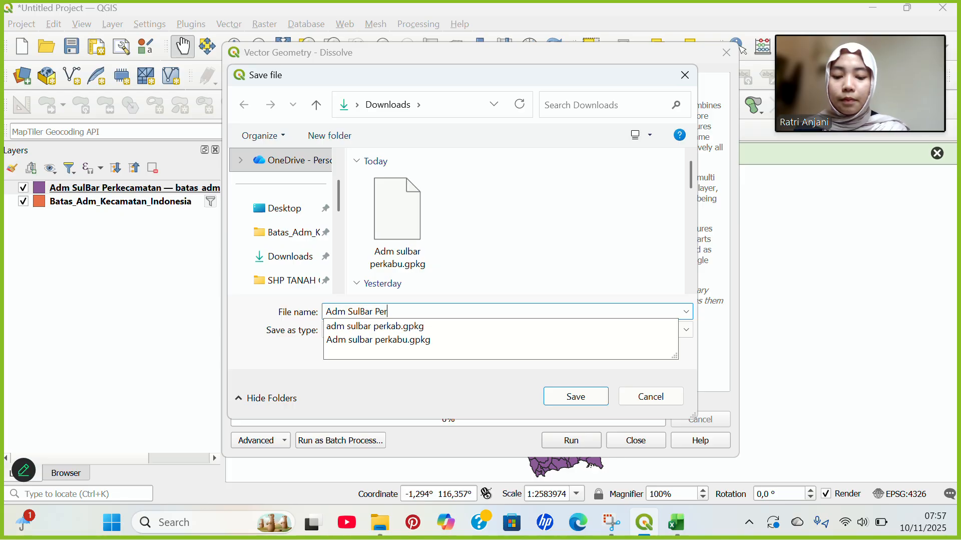
type("kabupaten")
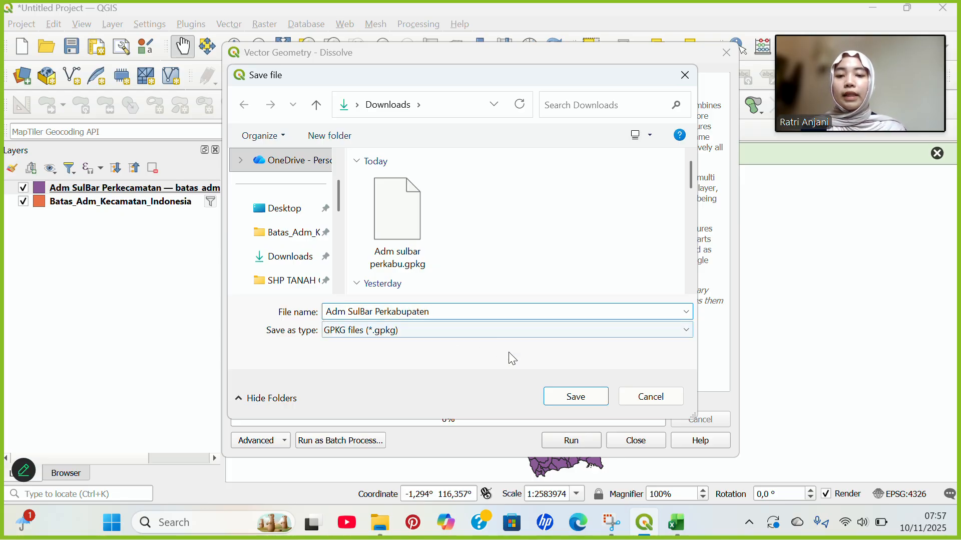
left_click(571, 395)
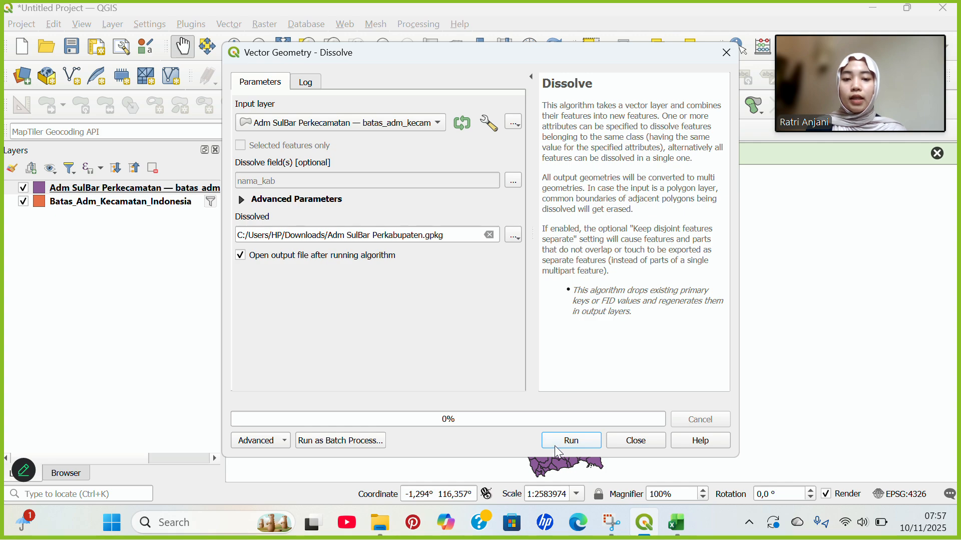
left_click(556, 446)
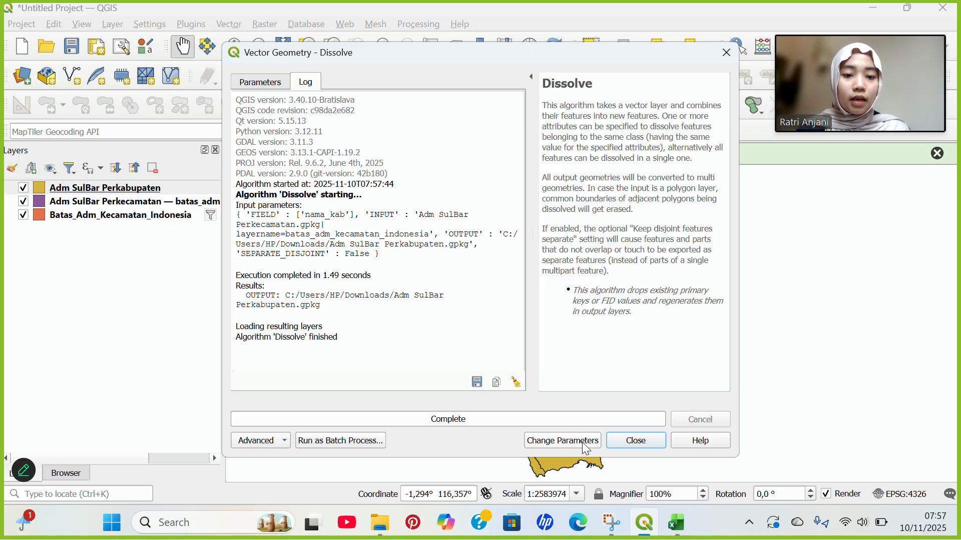
left_click(647, 443)
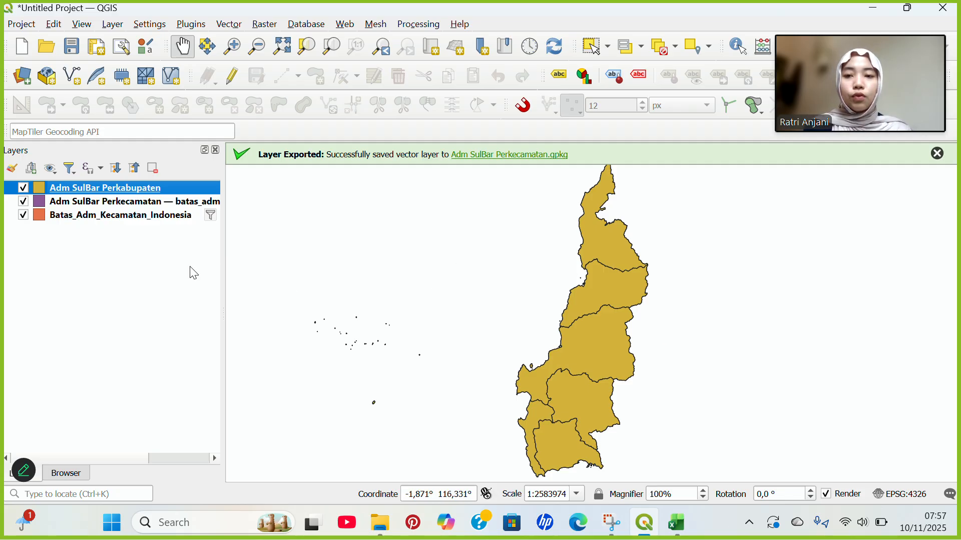
Open the Adm SulBar Perkabupaten attribute table, enable editing, and add an integer field 'Kepadatan Penduduk'.
right_click(134, 194)
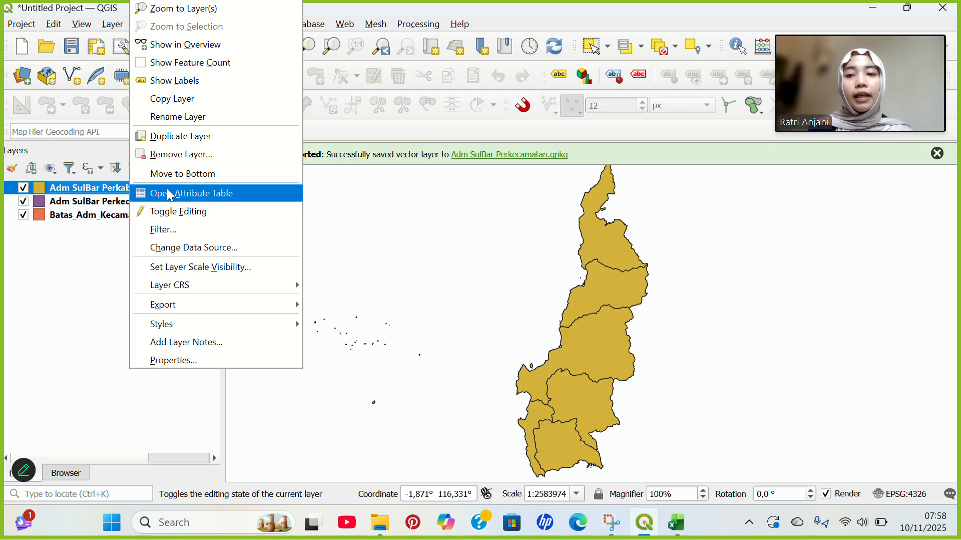
left_click(170, 195)
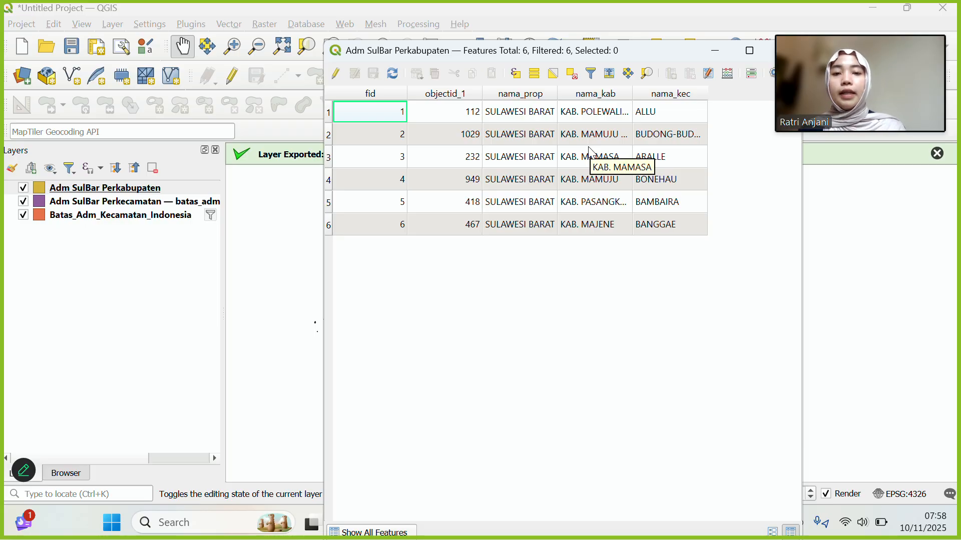
left_click(340, 74)
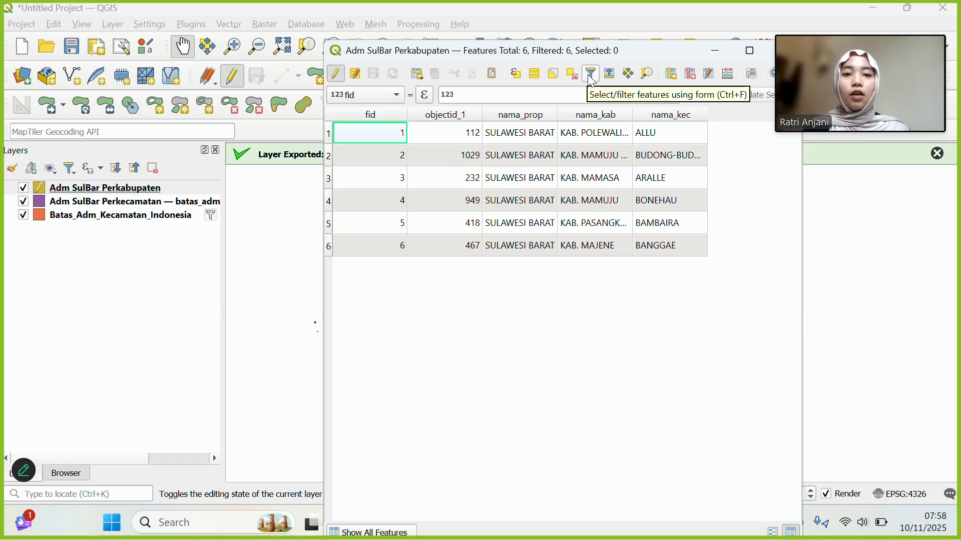
left_click(673, 74)
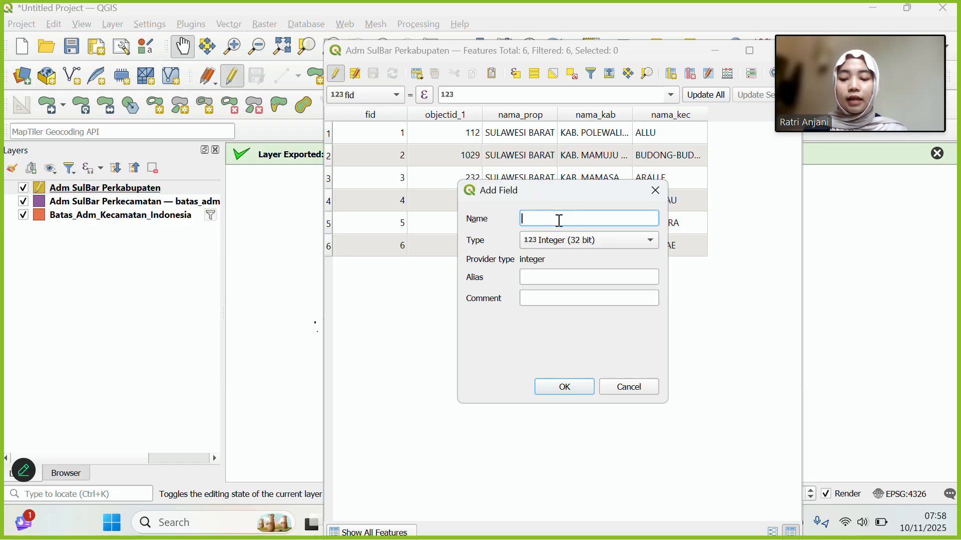
type("Kepadatan Pe")
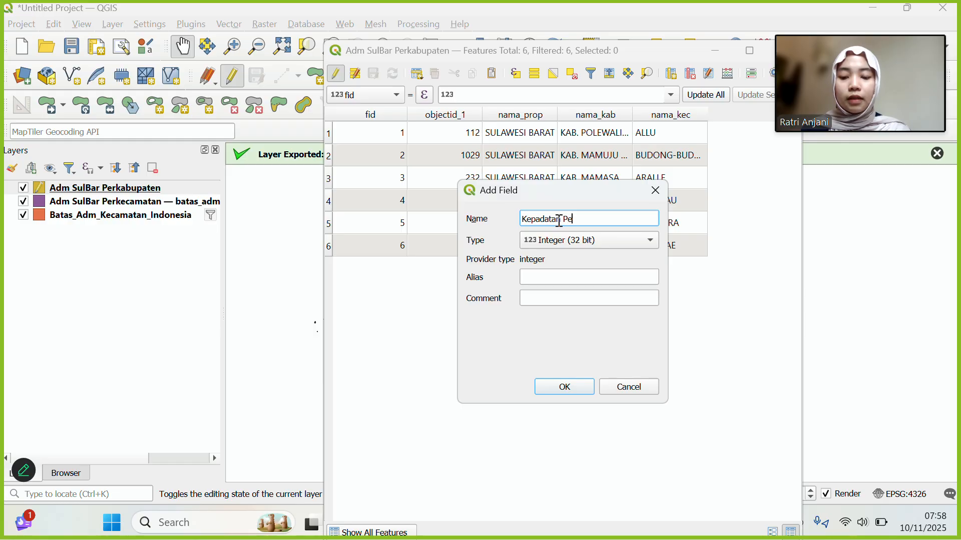
type("nduduk")
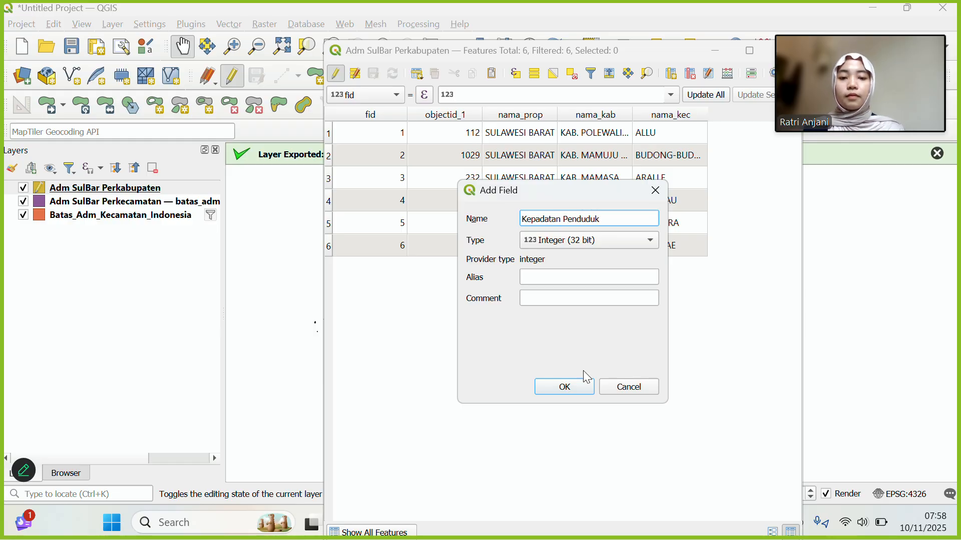
left_click(569, 388)
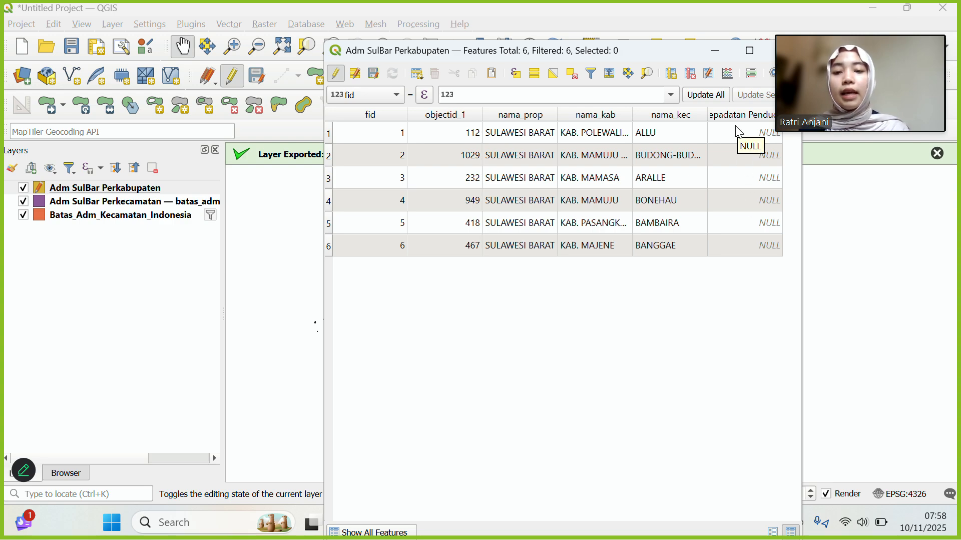
Snap QGIS and the population spreadsheet side by side, then minimize the spreadsheet and maximize QGIS.
key("super+Tab")
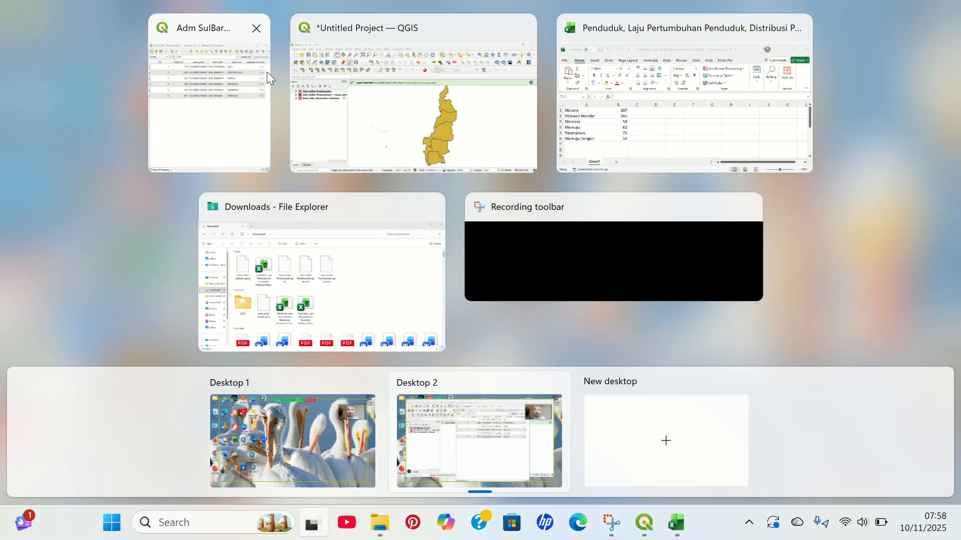
left_click(266, 72)
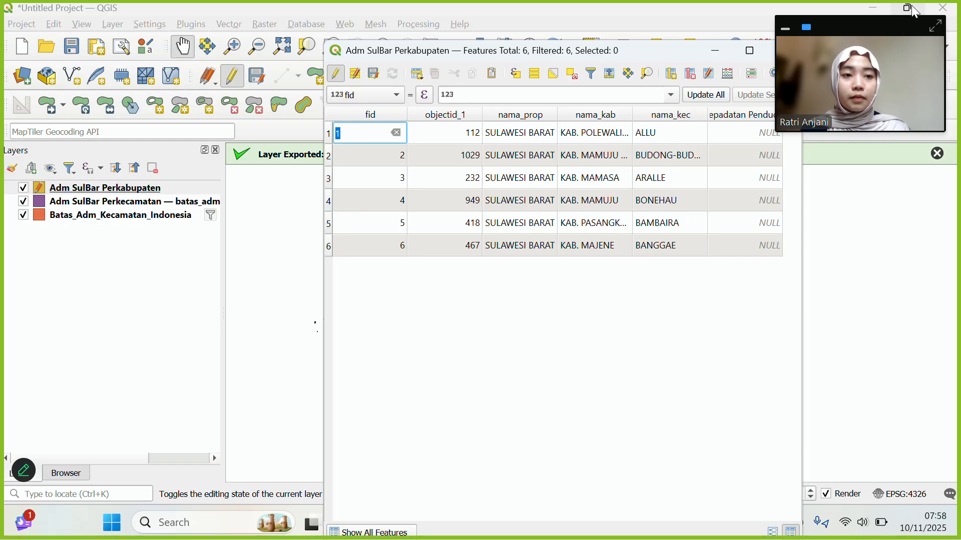
mouse_move(909, 8)
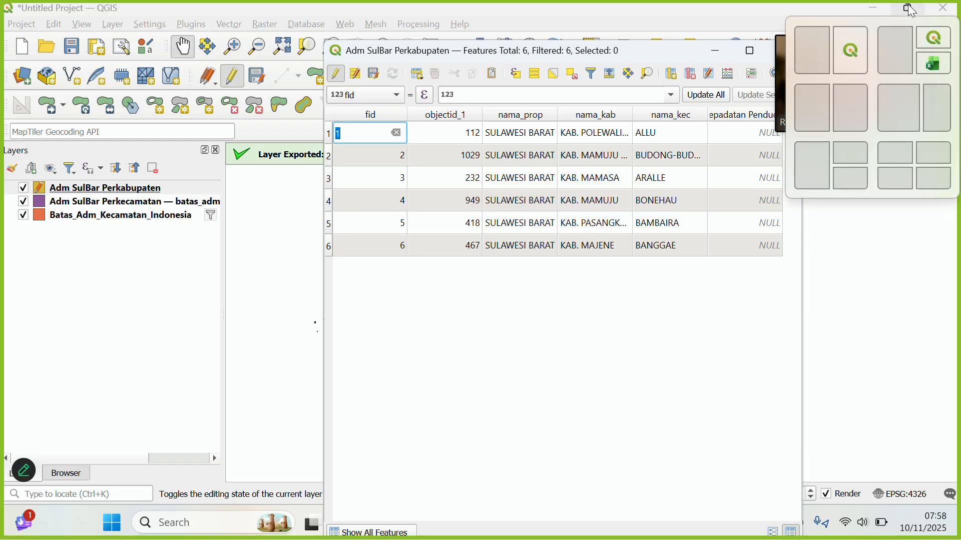
left_click(820, 90)
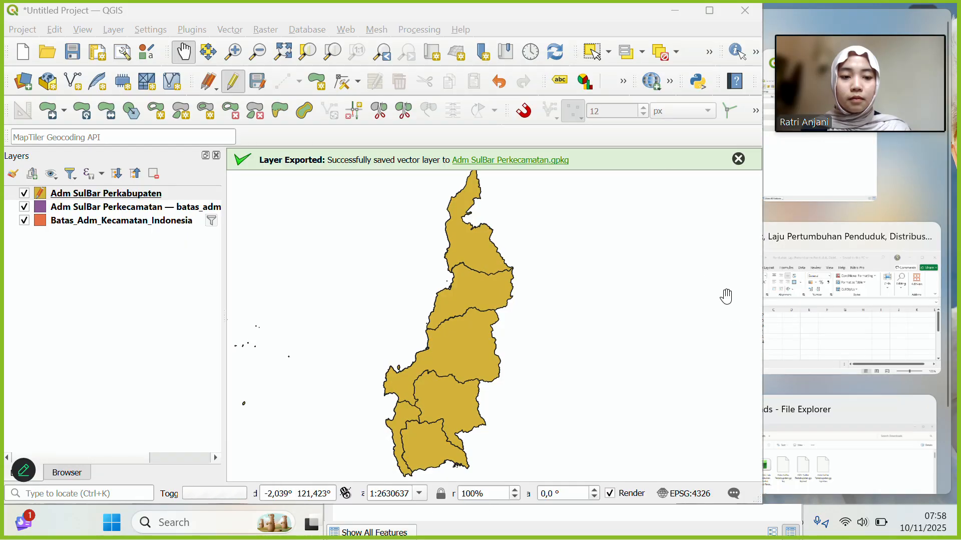
left_click(807, 335)
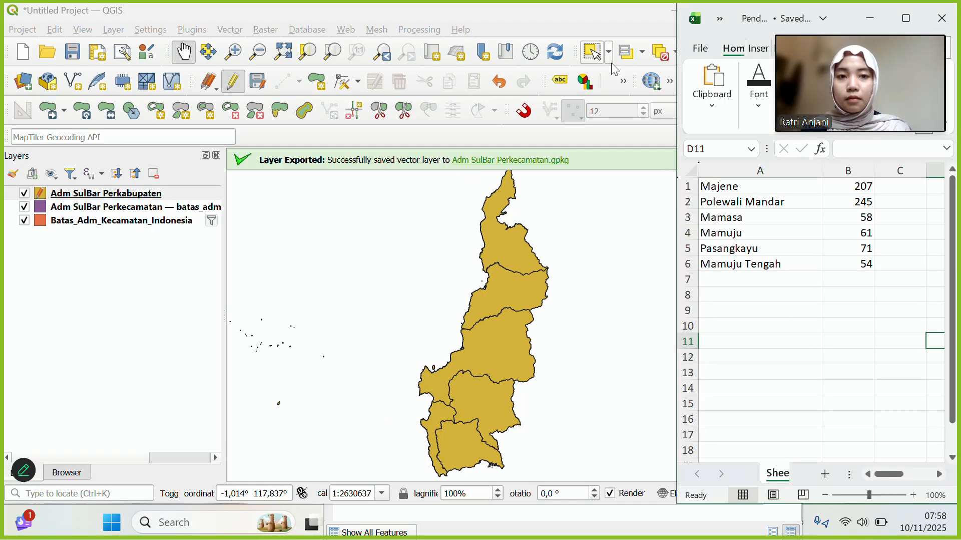
left_click(862, 21)
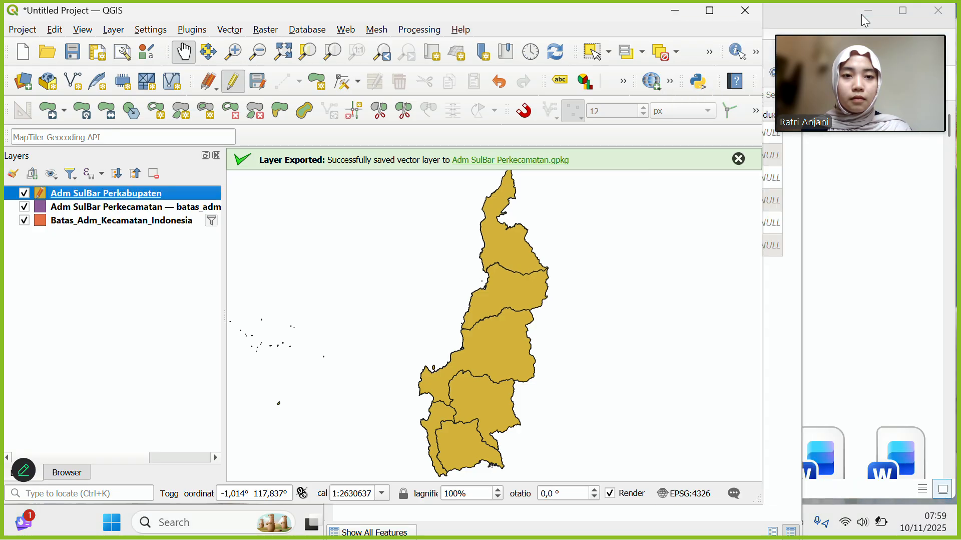
left_click(711, 12)
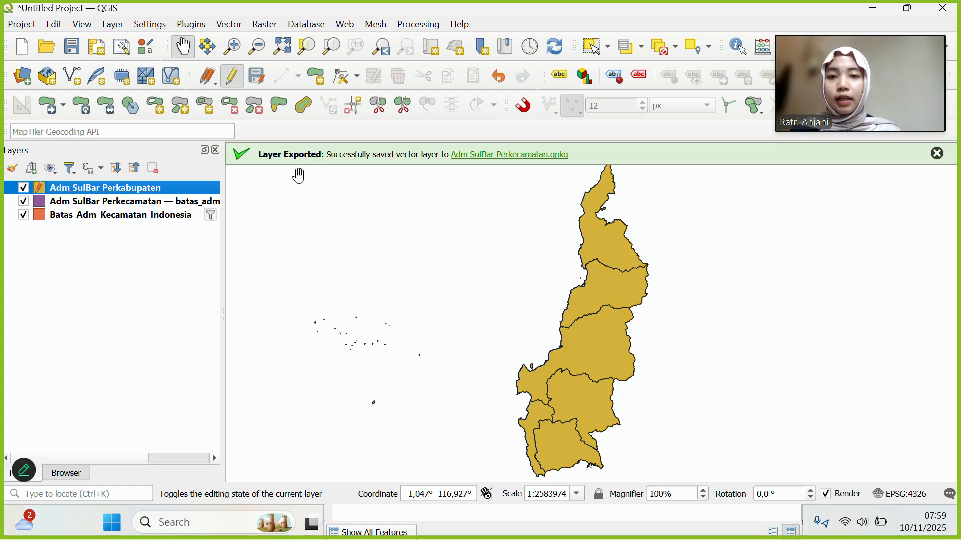
Reopen the Adm SulBar Perkabupaten attribute table and move it left over the map.
right_click(161, 188)
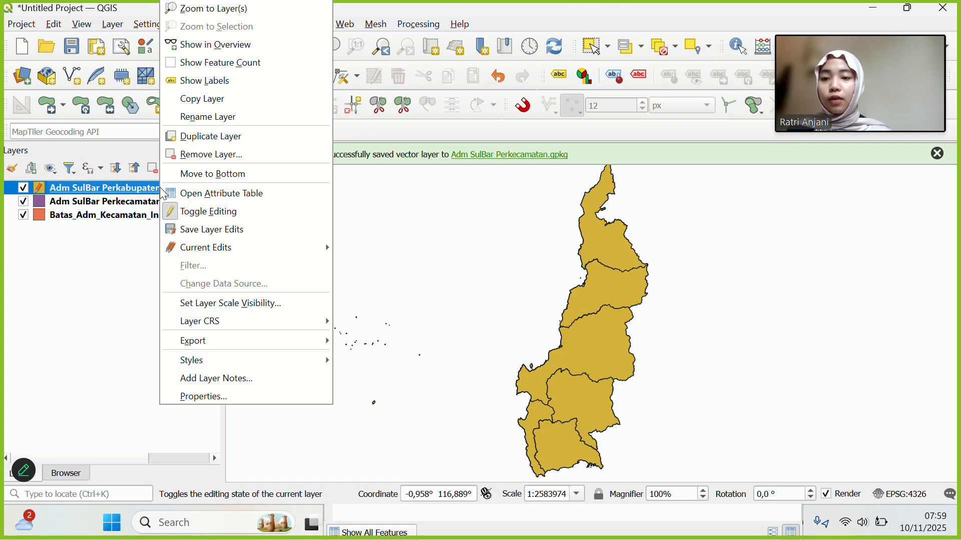
left_click(196, 191)
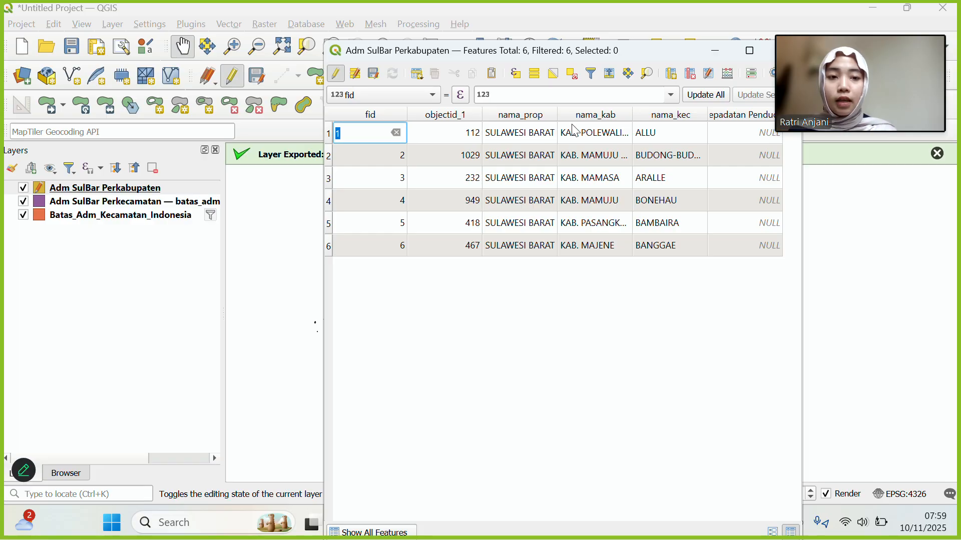
key("super+Tab")
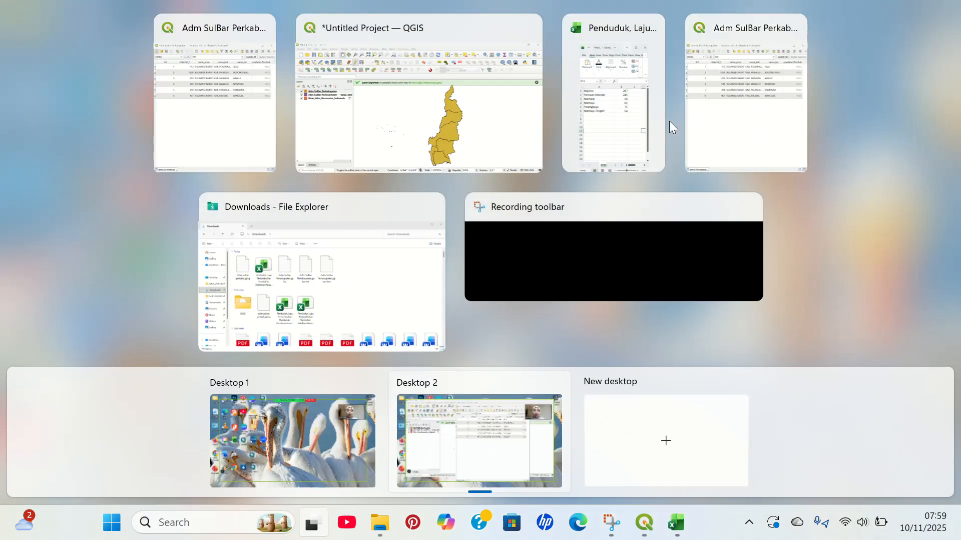
left_click(663, 121)
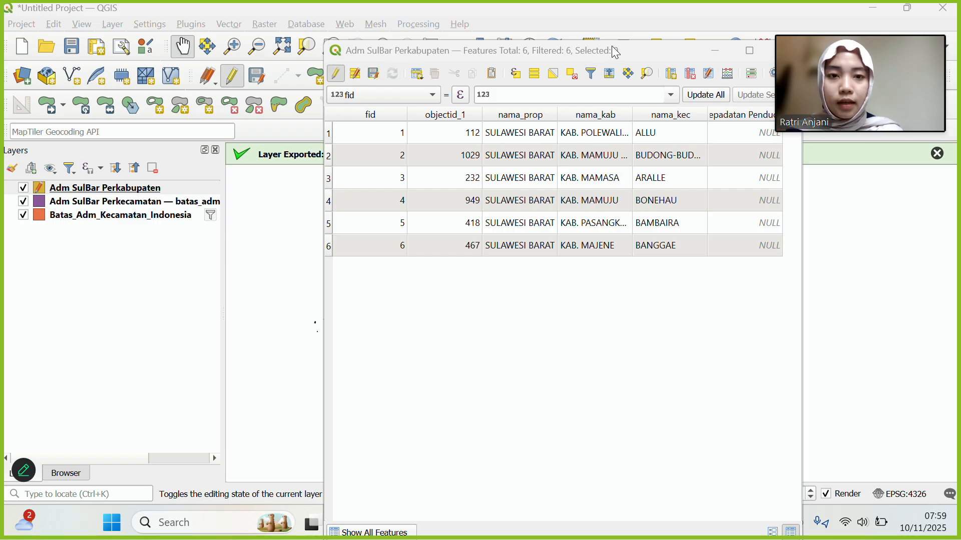
left_click_drag(619, 53, 337, 47)
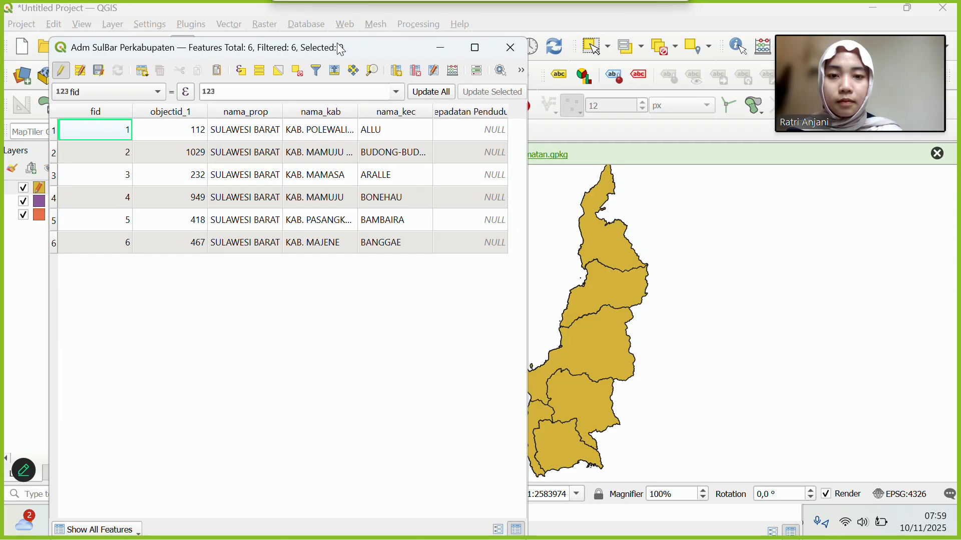
key("super+Tab")
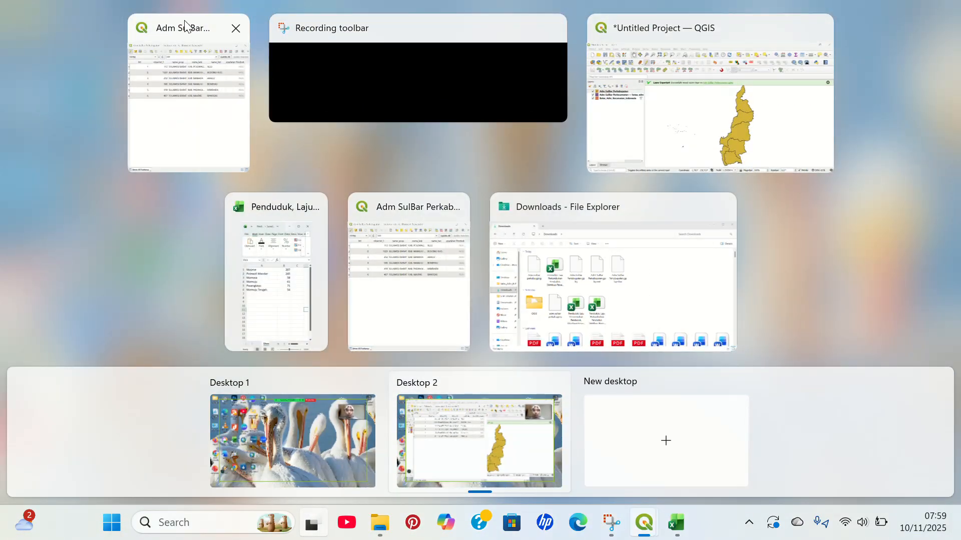
Enter Kepadatan Penduduk values 207, 71, 61, 58, 61 and 245 from the spreadsheet.
left_click(275, 208)
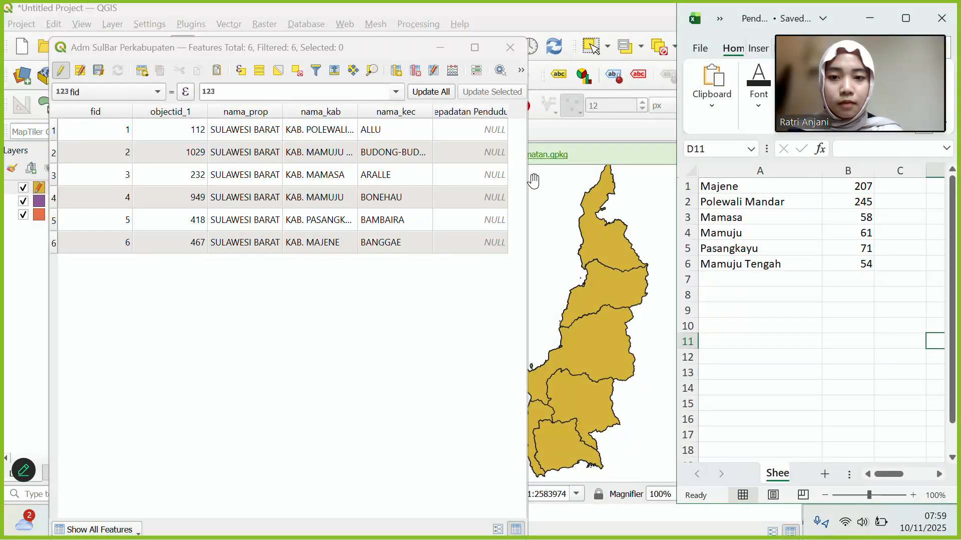
double_click(455, 129)
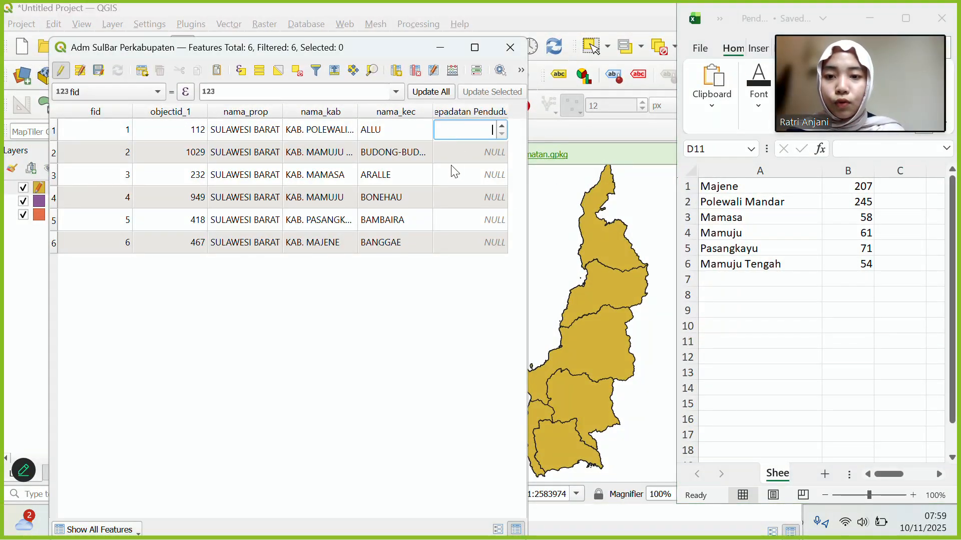
double_click(446, 242)
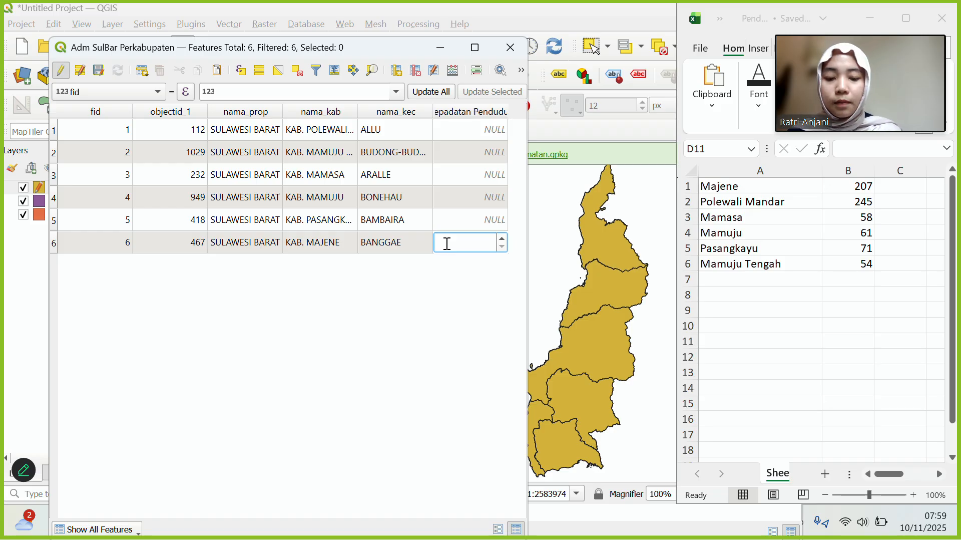
type("207")
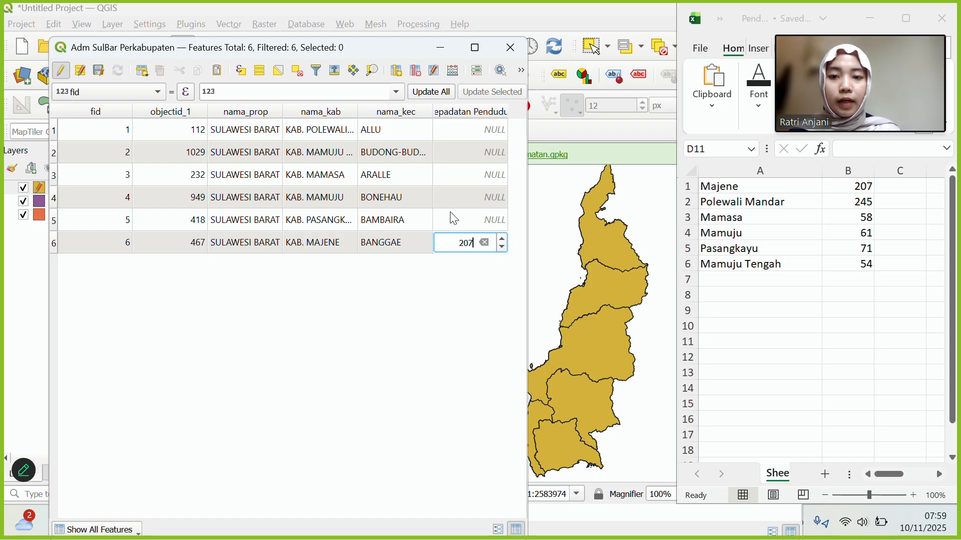
double_click(450, 212)
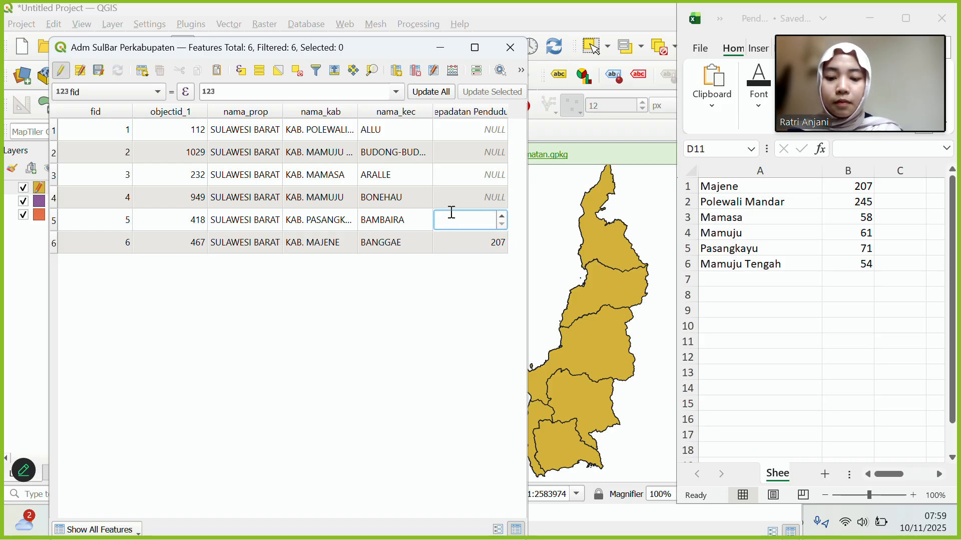
type("71")
double_click(469, 190)
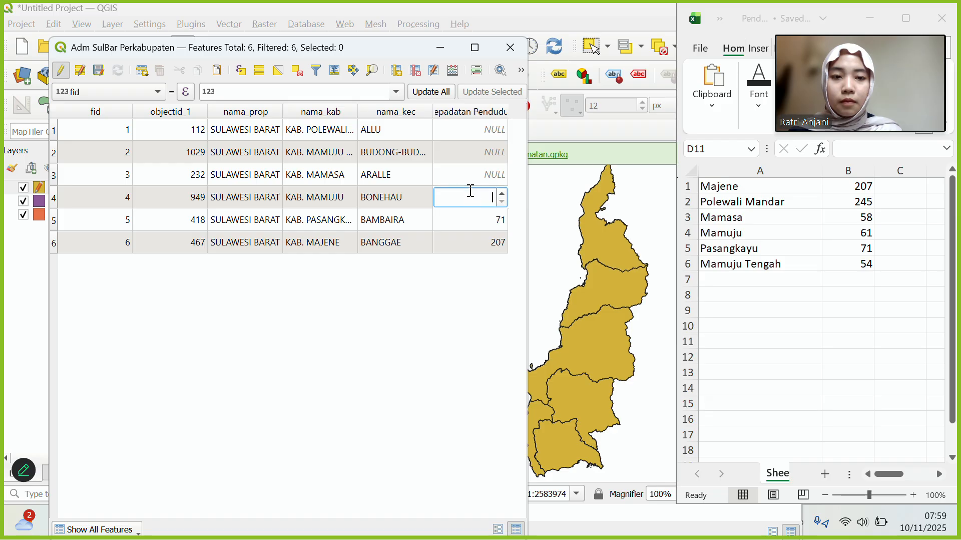
type("61")
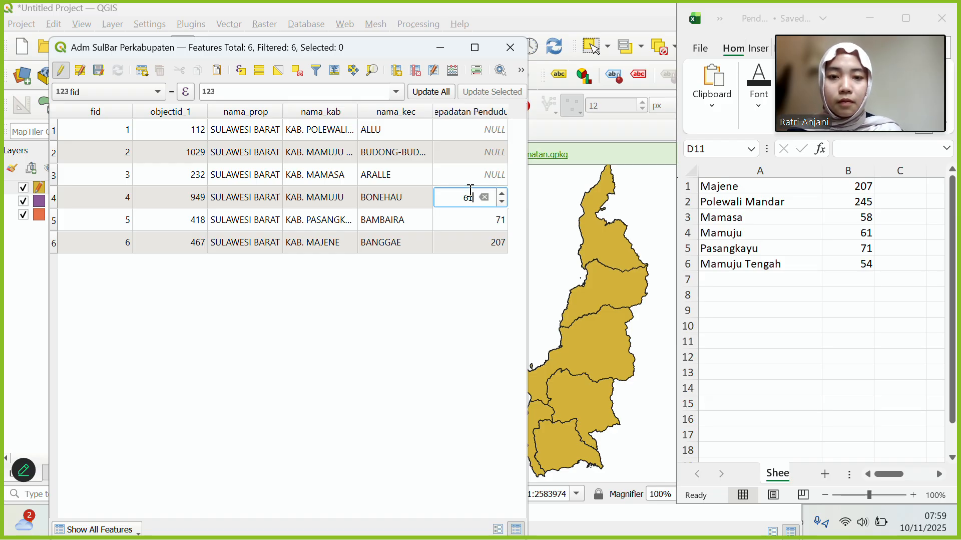
double_click(464, 173)
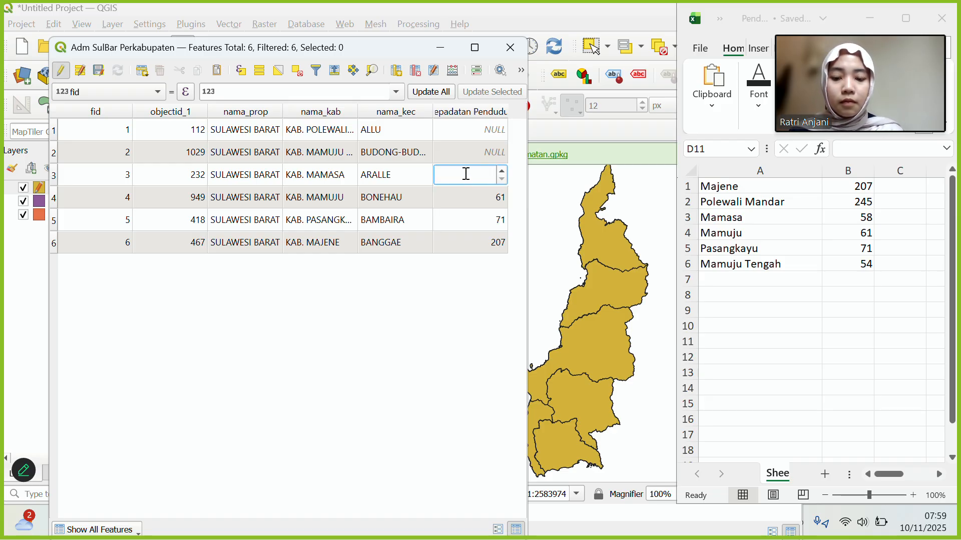
type("58")
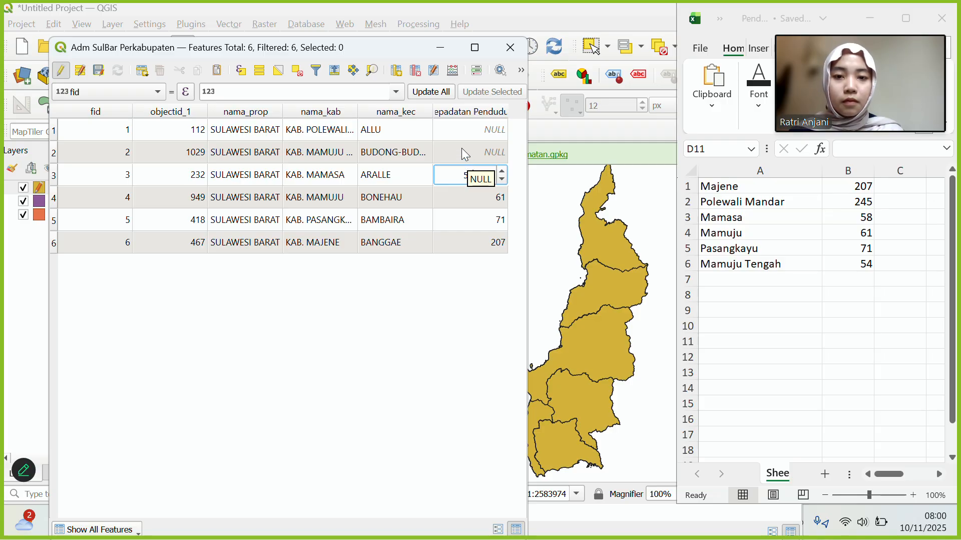
double_click(462, 148)
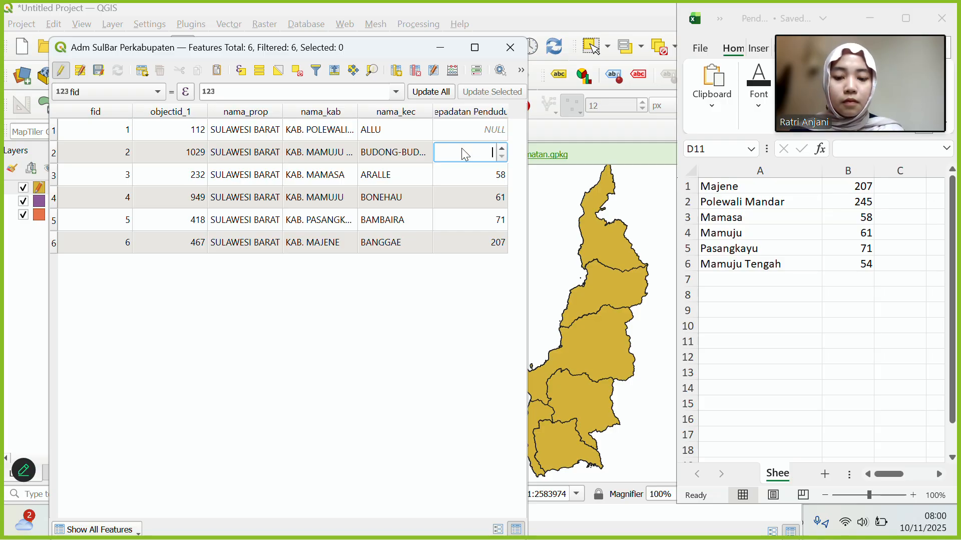
type("61")
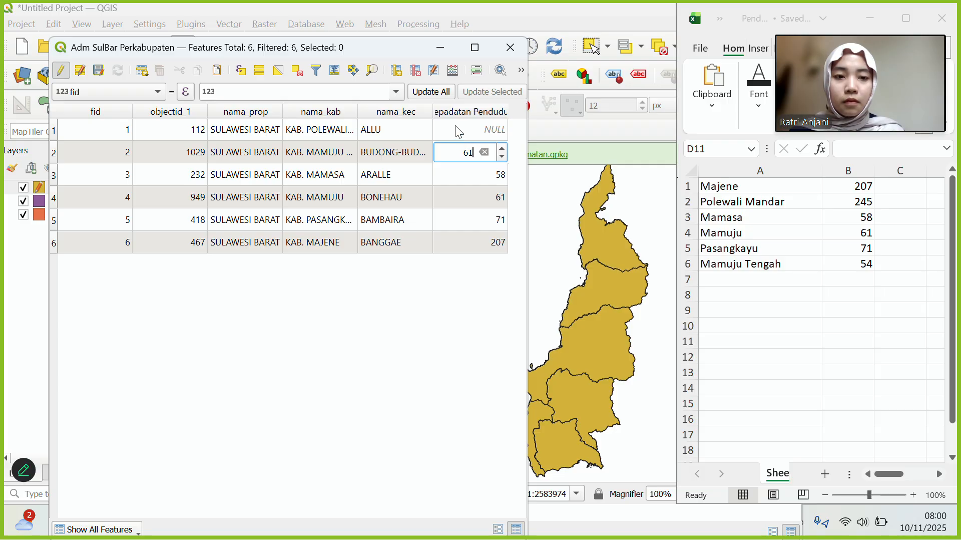
double_click(457, 131)
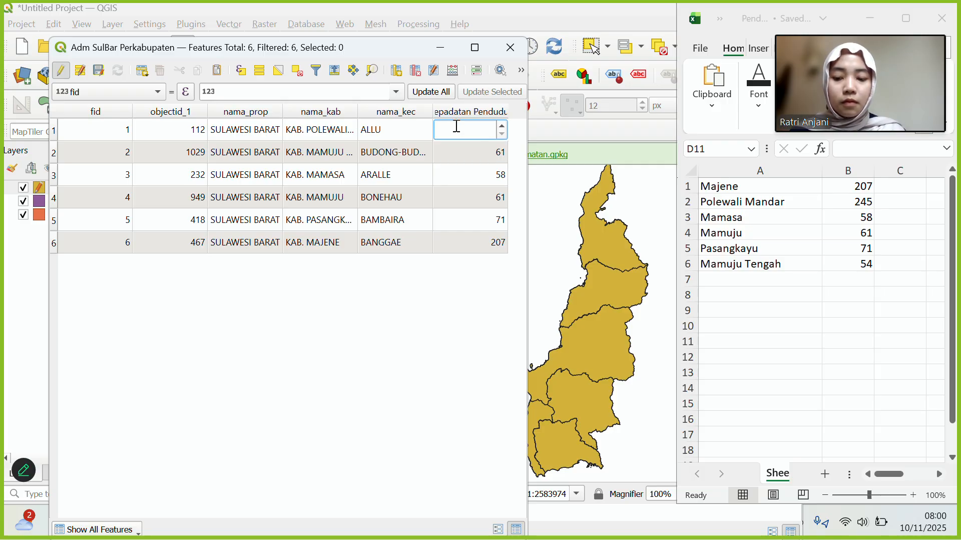
type("245")
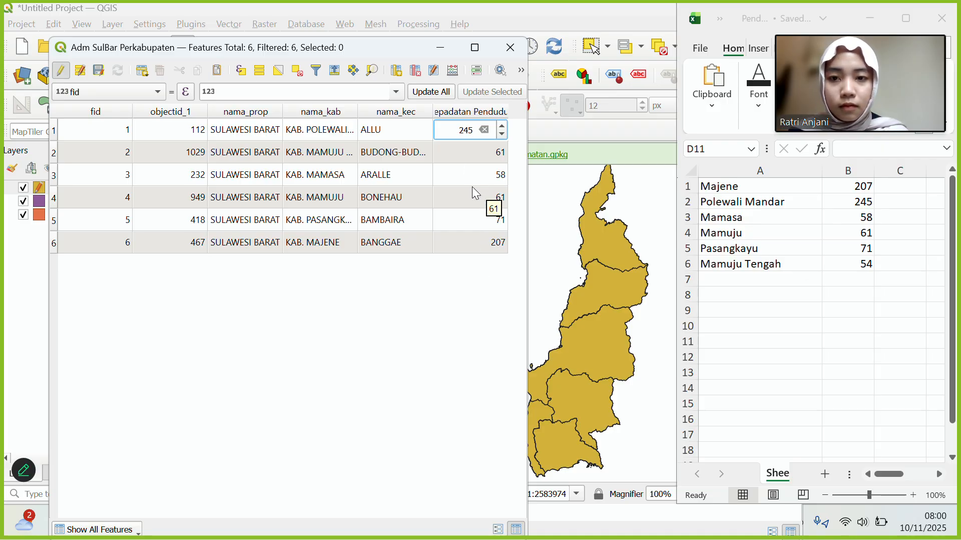
Correct row 2's Kepadatan Penduduk value to 54.
double_click(326, 150)
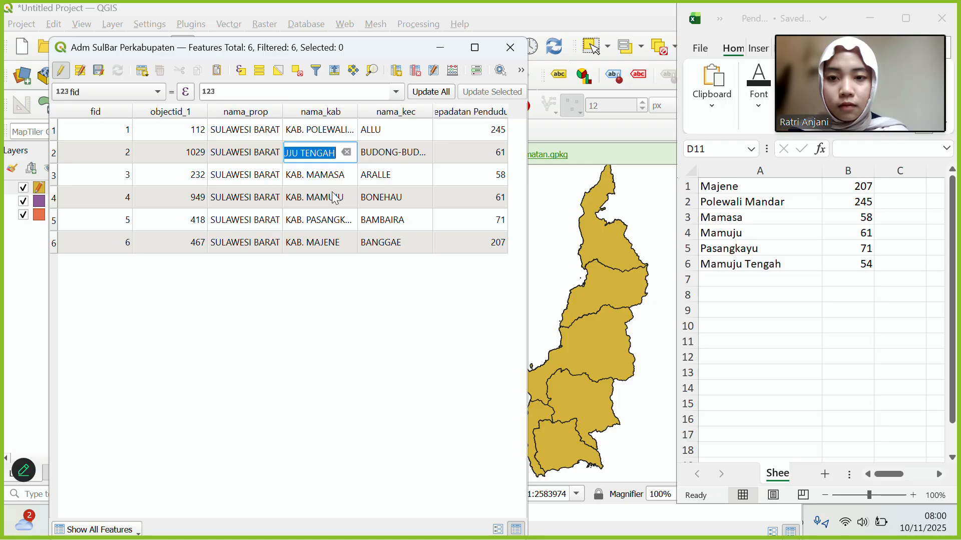
double_click(505, 155)
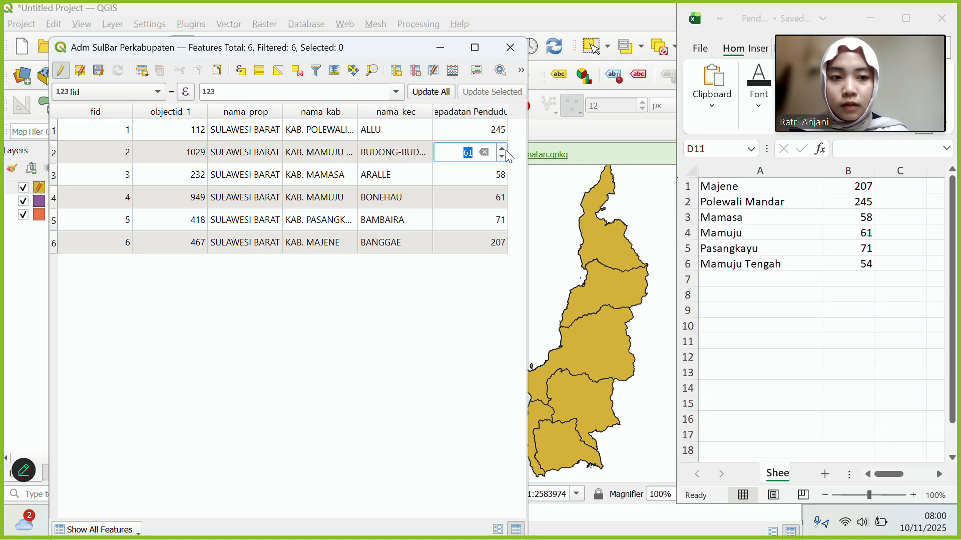
left_click(502, 148)
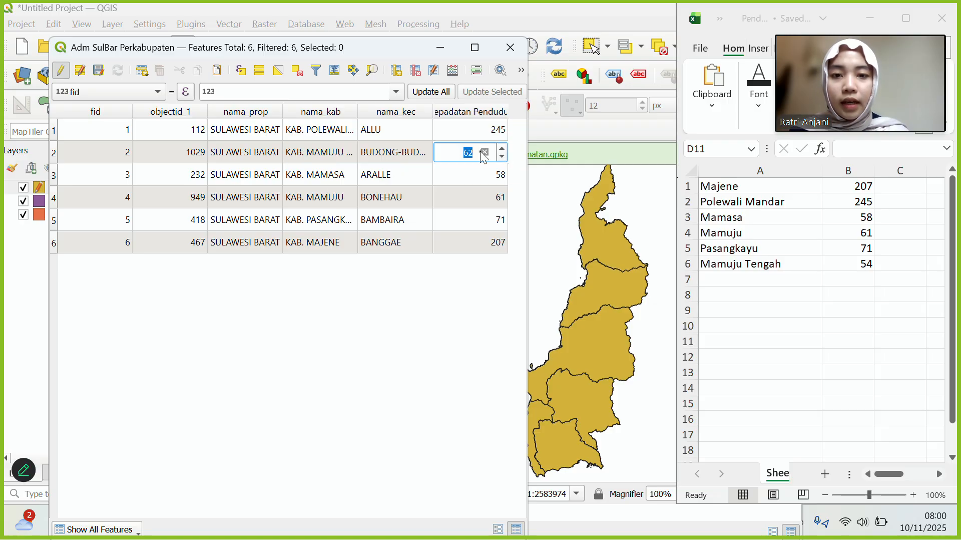
type("54")
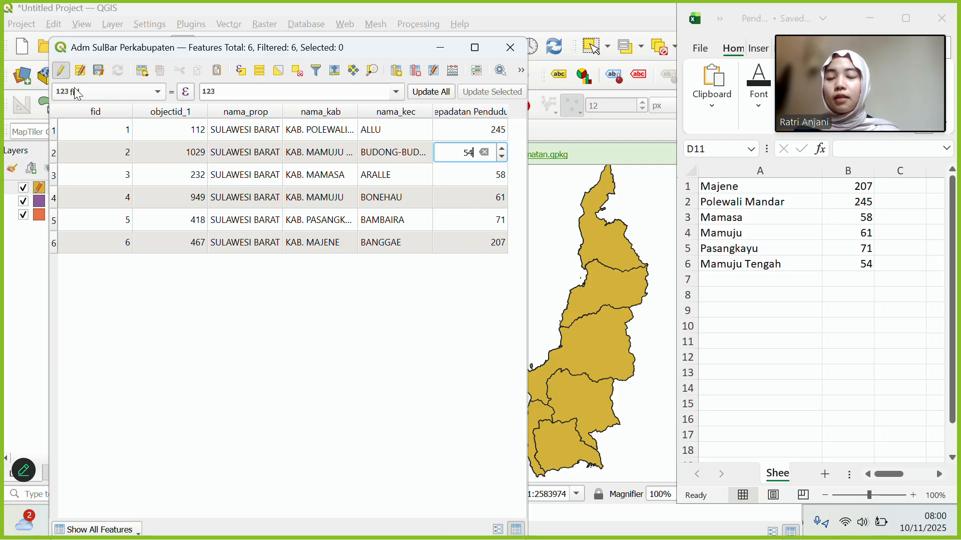
Save the layer edits, turn off editing, and close the attribute table.
left_click(101, 74)
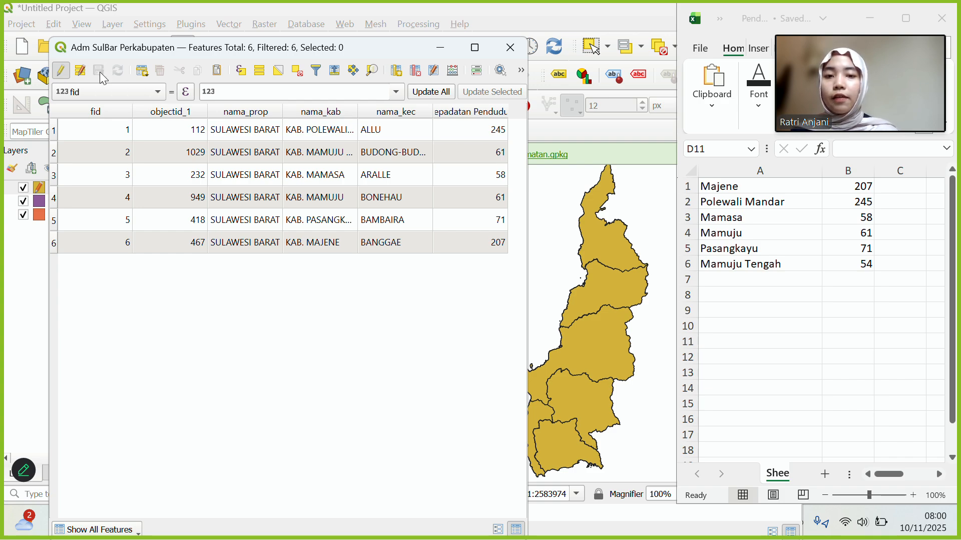
left_click(62, 71)
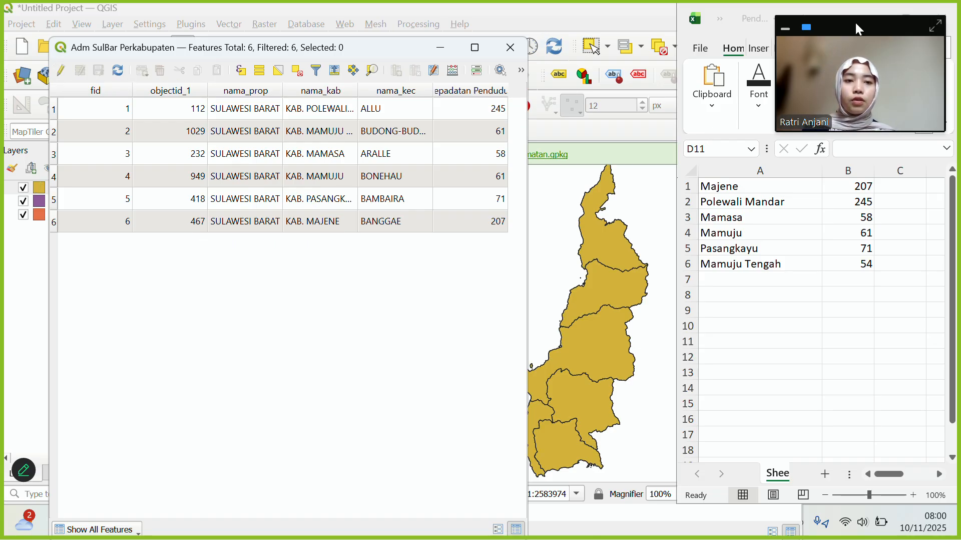
left_click(880, 10)
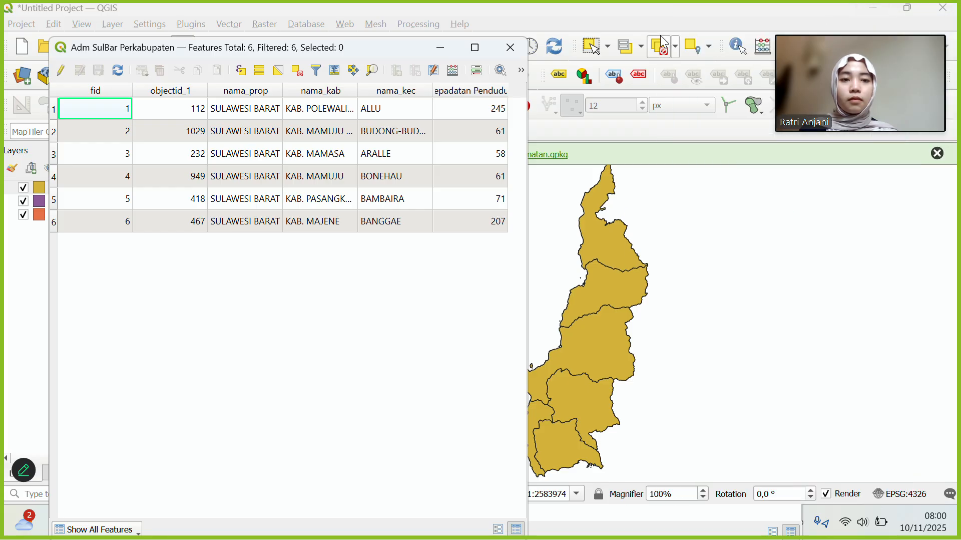
left_click(443, 47)
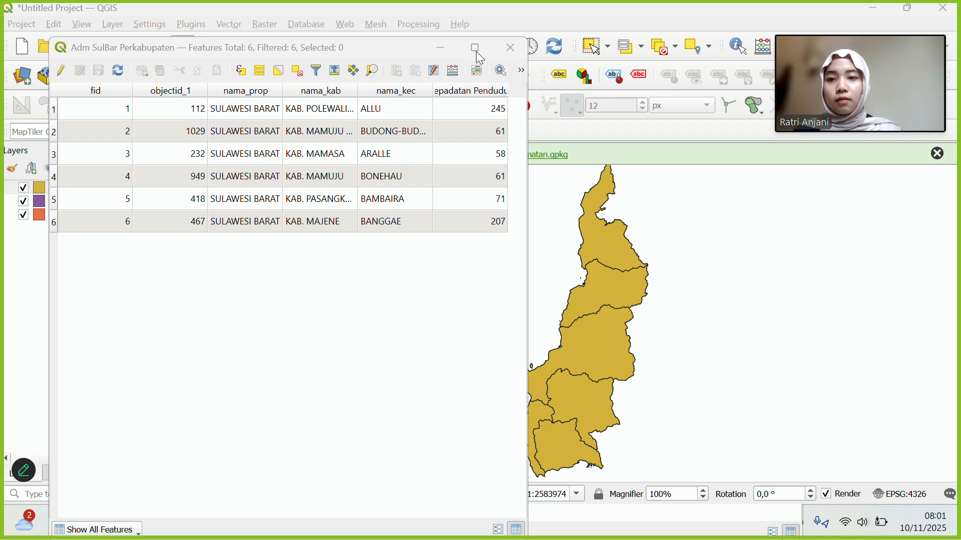
left_click(509, 49)
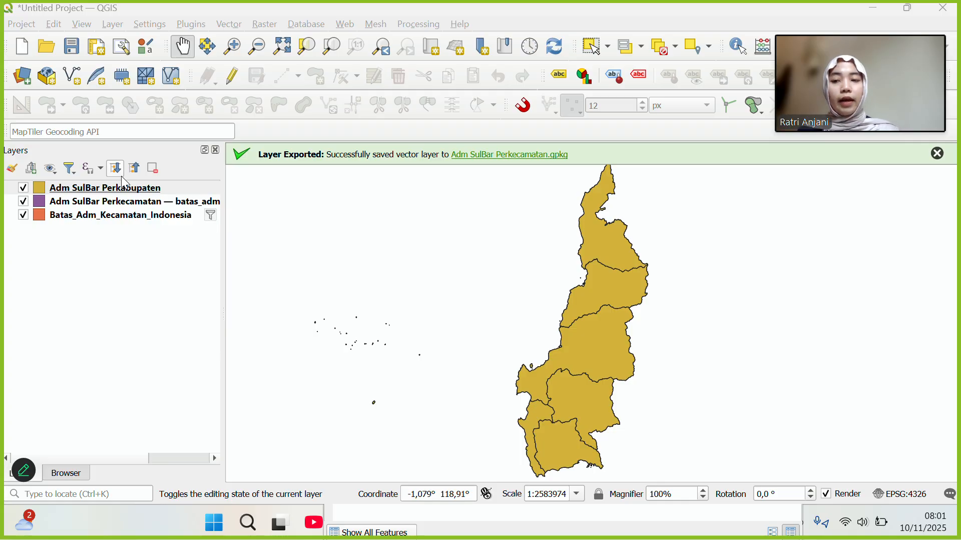
In Adm SulBar Perkabupaten properties, change Symbology from Single Symbol to Graduated.
right_click(57, 192)
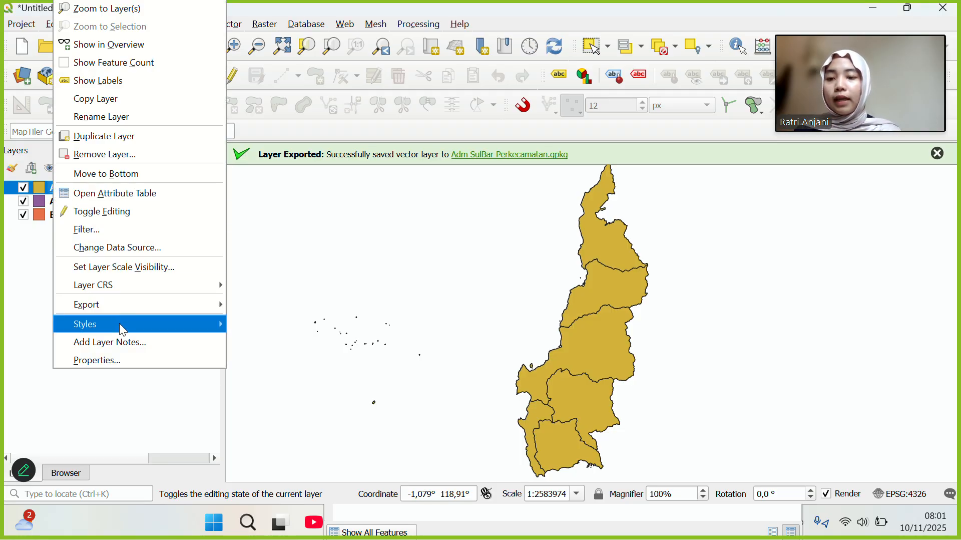
left_click(115, 362)
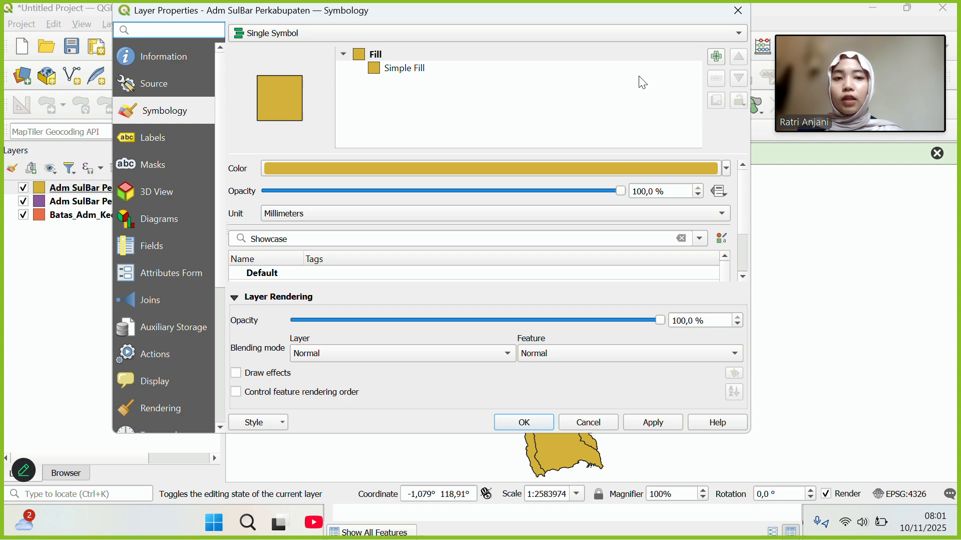
left_click(740, 32)
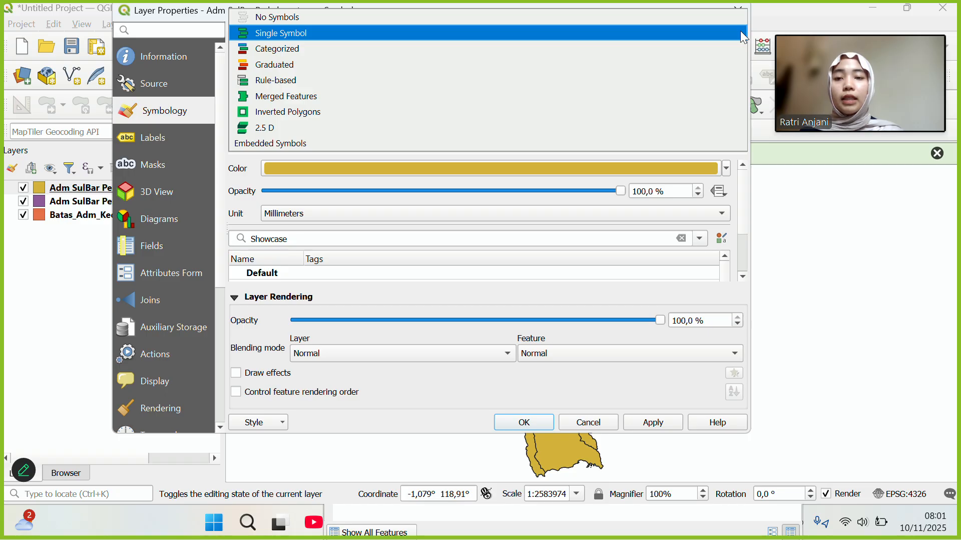
left_click(516, 61)
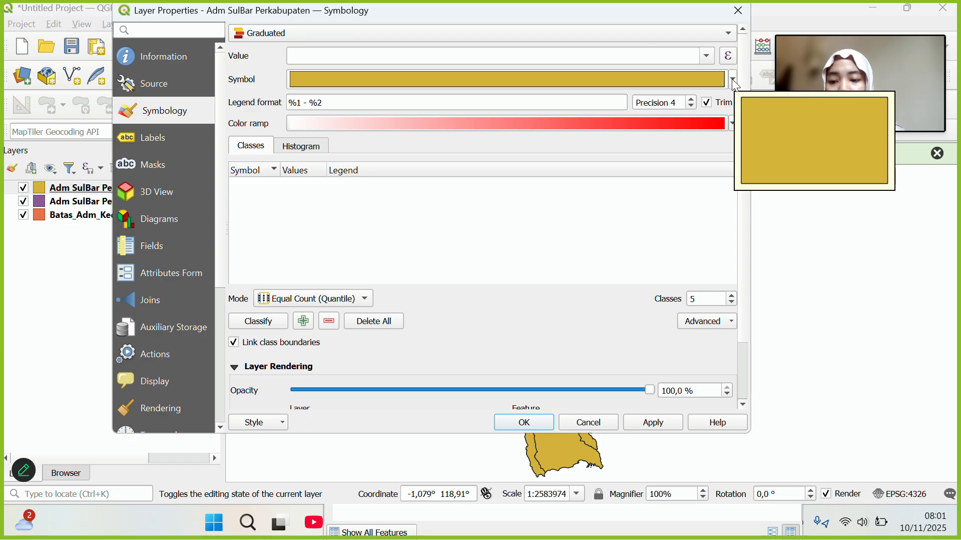
Classify by Kepadatan Penduduk with the Greens ramp into five classes from 58 to 245.
left_click(708, 56)
left_click(596, 109)
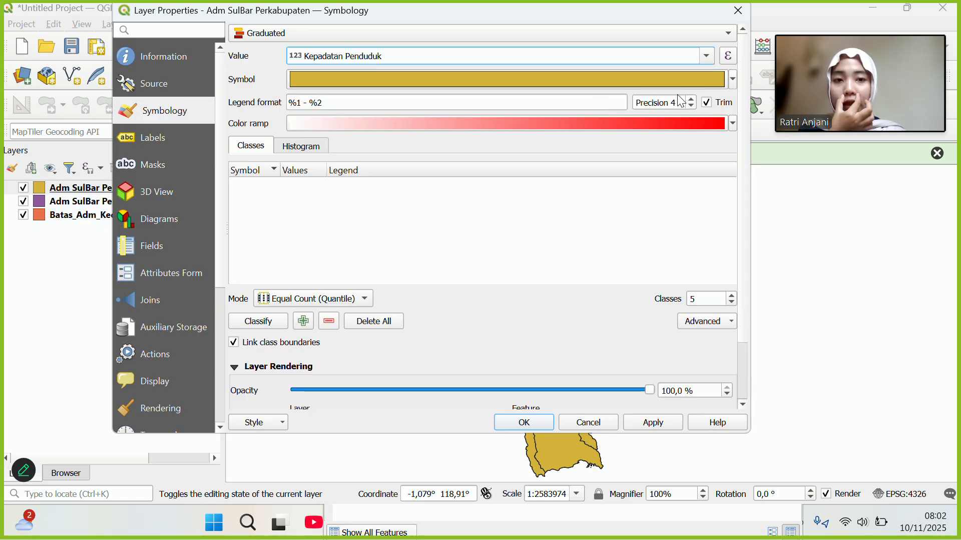
left_click(733, 125)
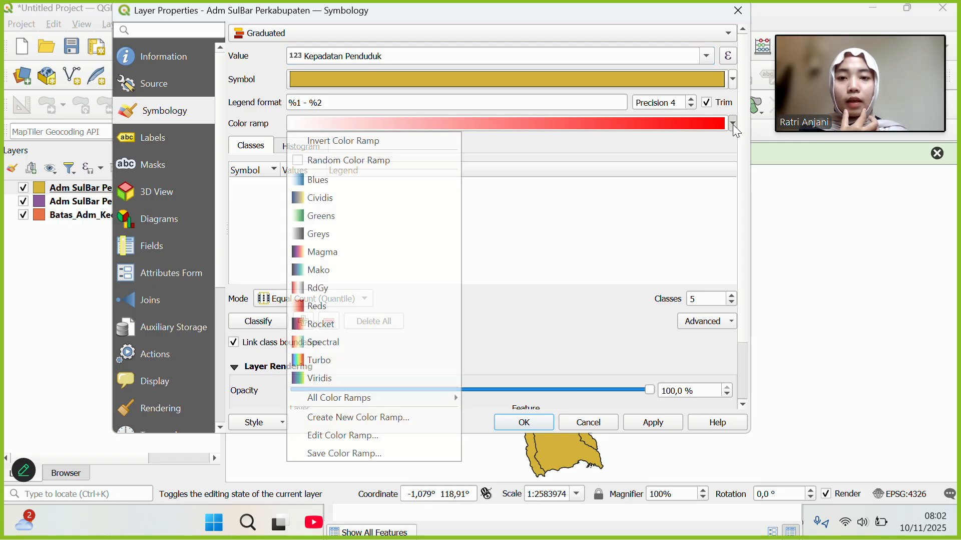
left_click(319, 220)
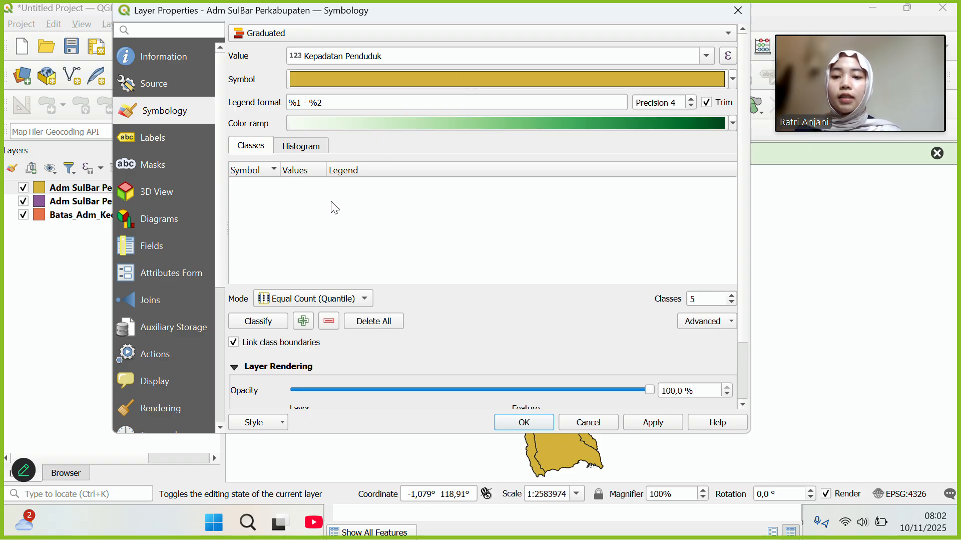
left_click(346, 171)
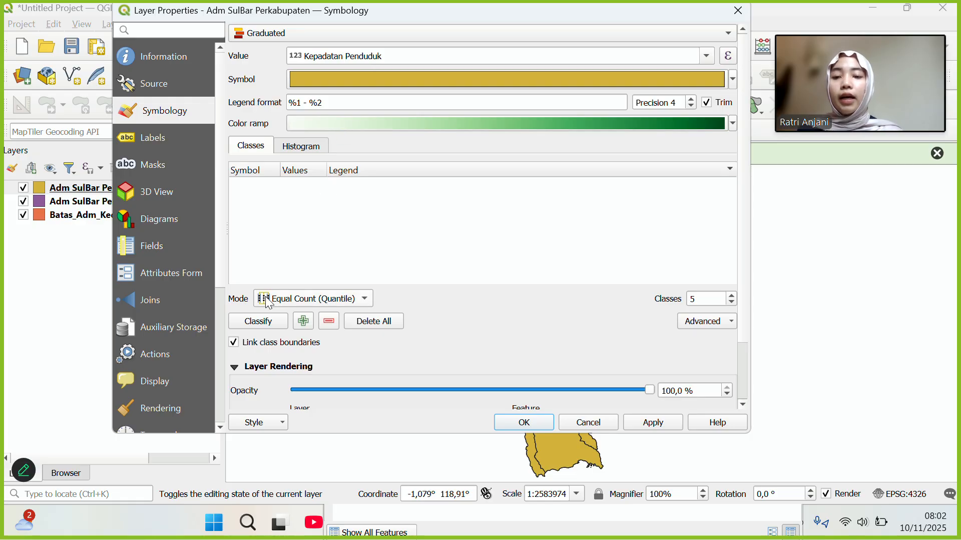
left_click(258, 326)
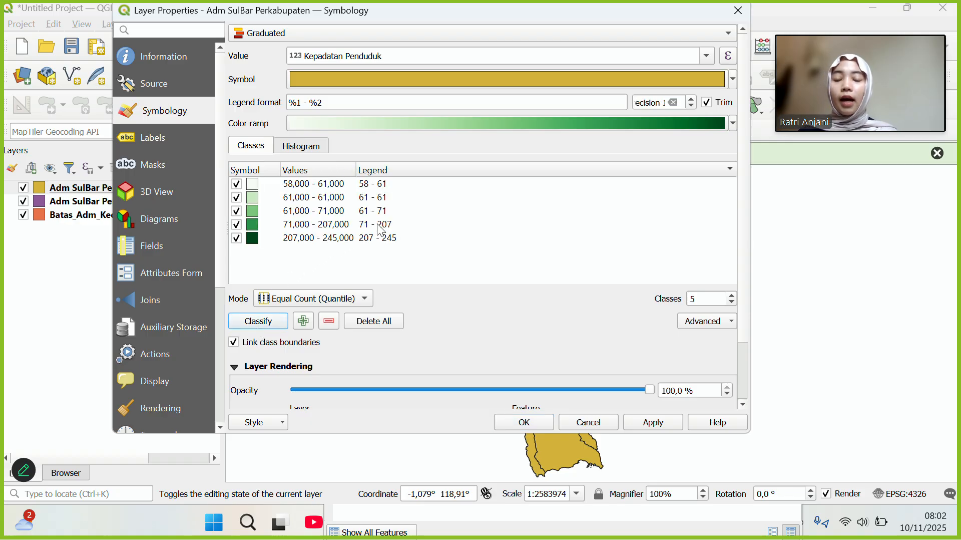
Label the first two density classes Sangat Rendah and Rendah.
left_click(369, 192)
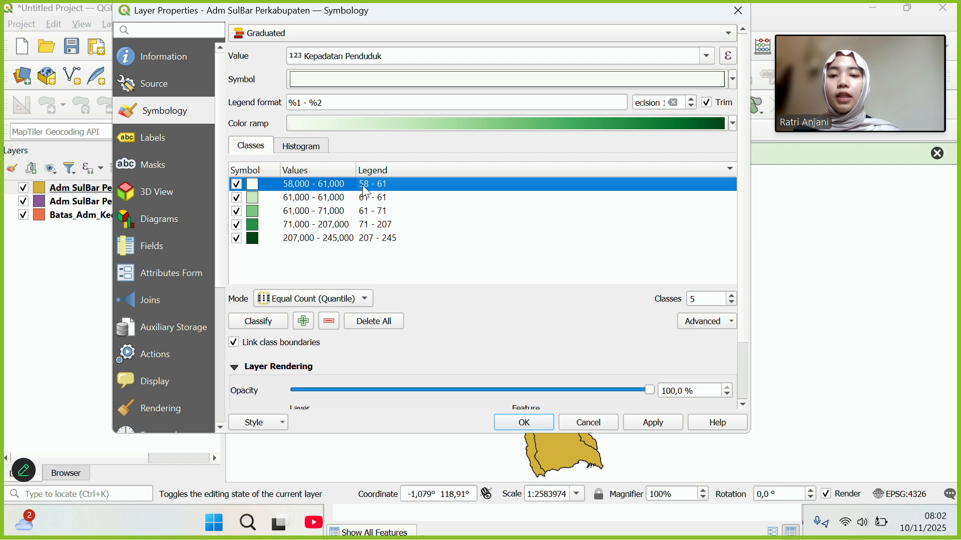
double_click(364, 186)
left_click(362, 185)
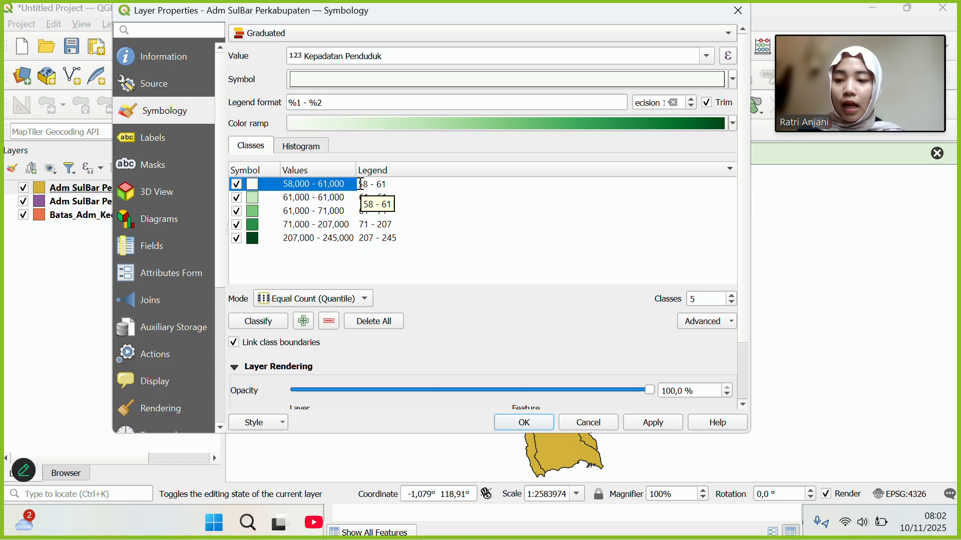
type("Sangat R")
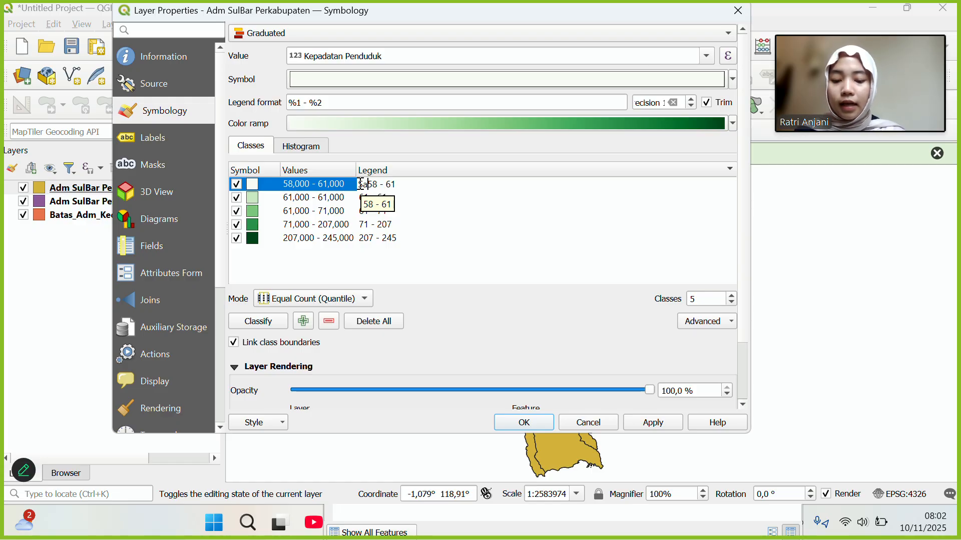
type("endah")
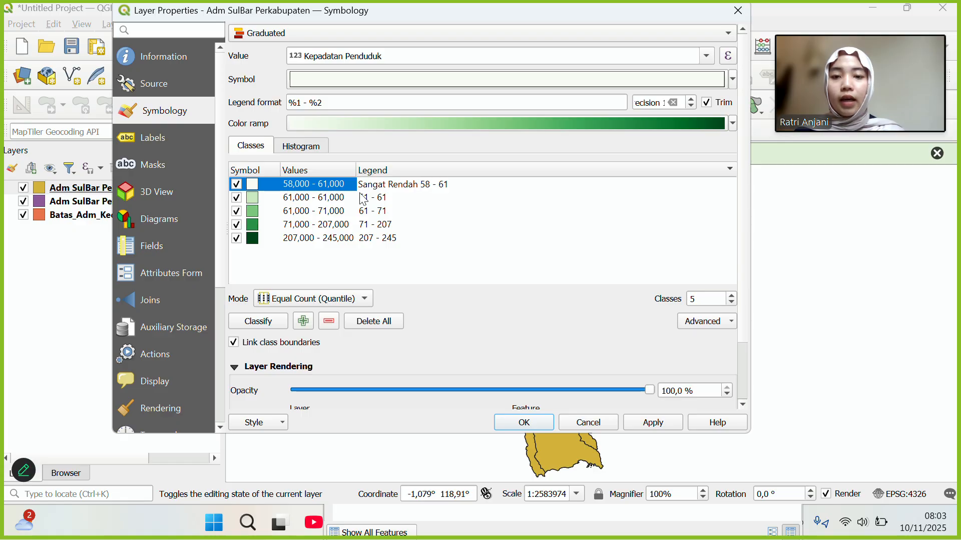
double_click(361, 196)
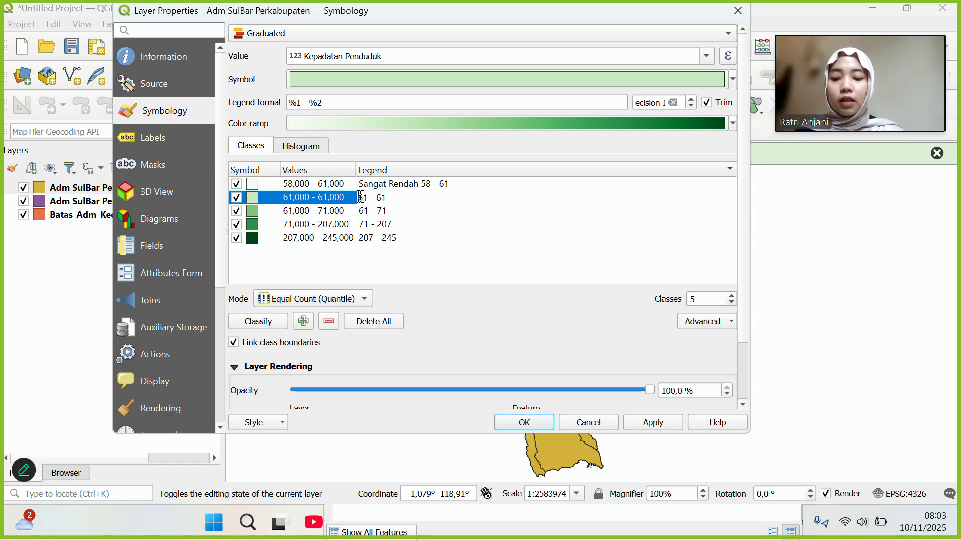
type("Rendah")
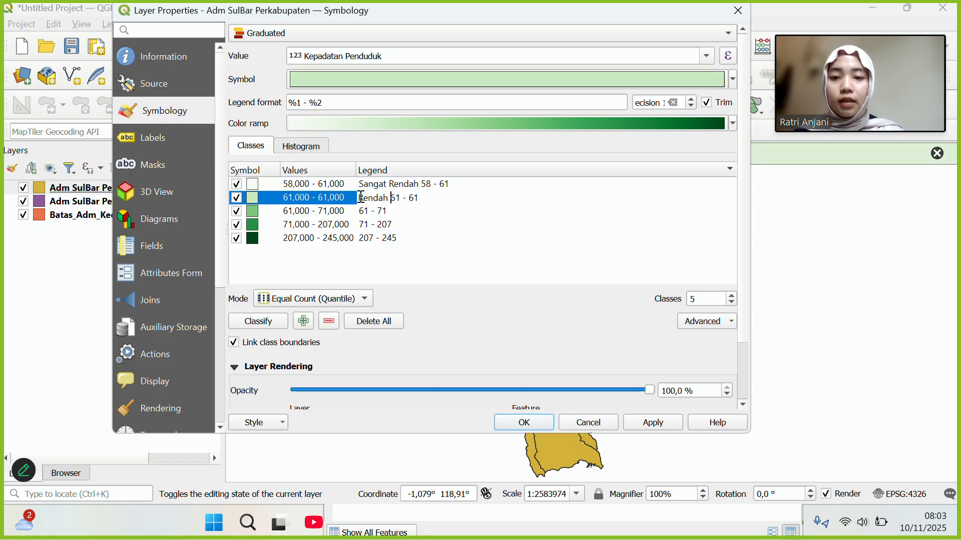
Label the remaining classes Sedang, Padat and Sangat Padat, and apply the styling.
double_click(361, 219)
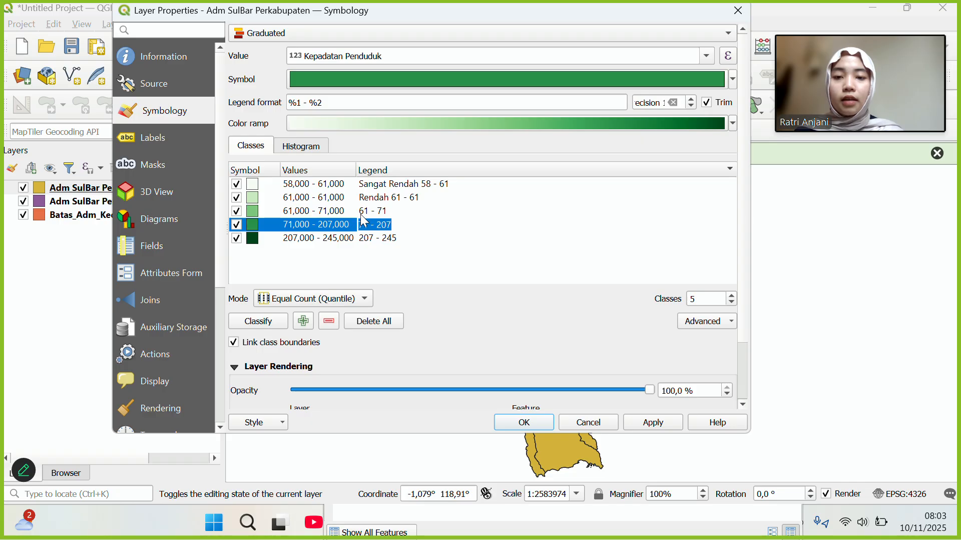
double_click(360, 214)
left_click(360, 212)
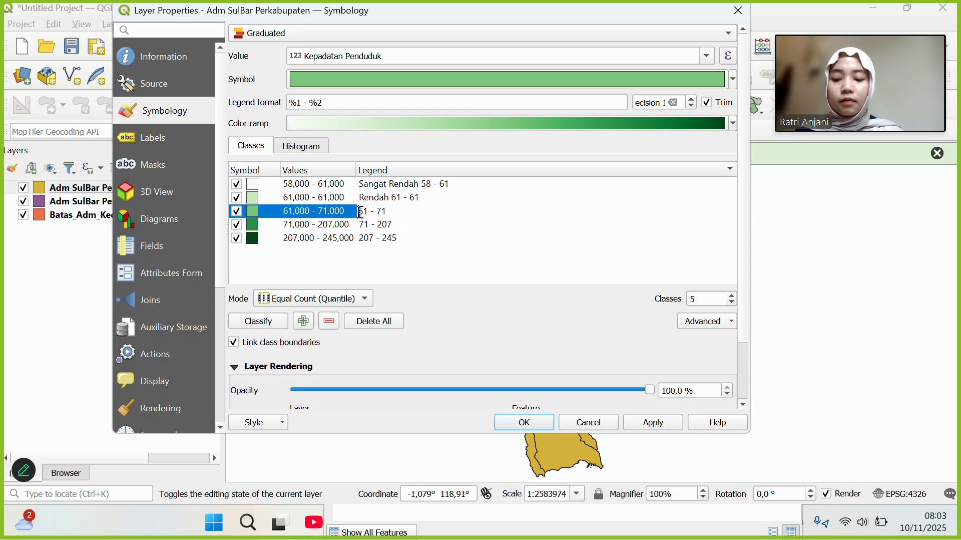
type("Sedang")
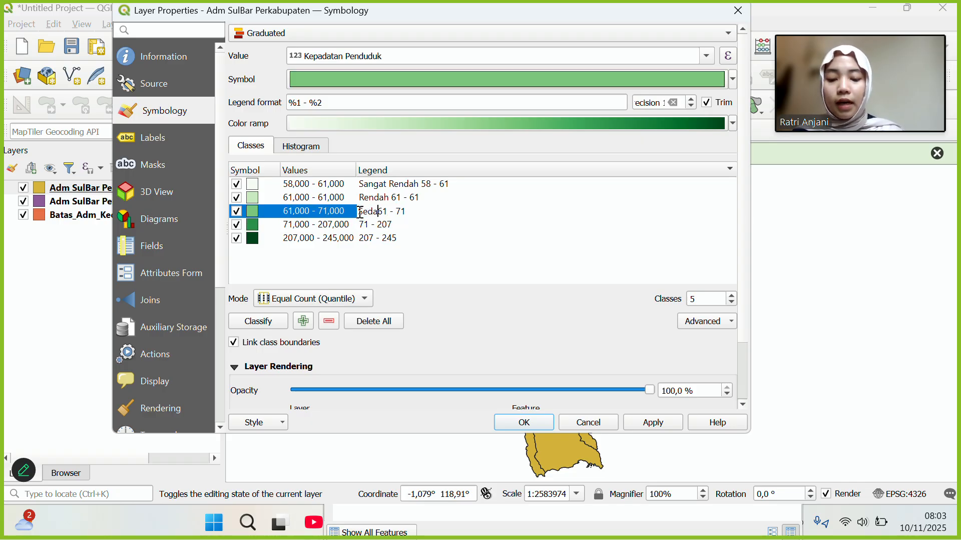
double_click(361, 224)
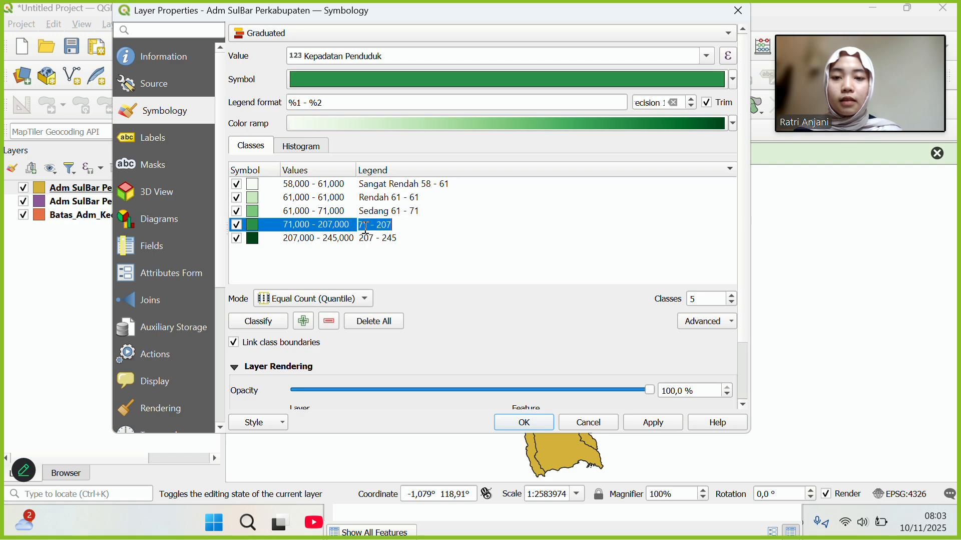
left_click(362, 225)
type("T")
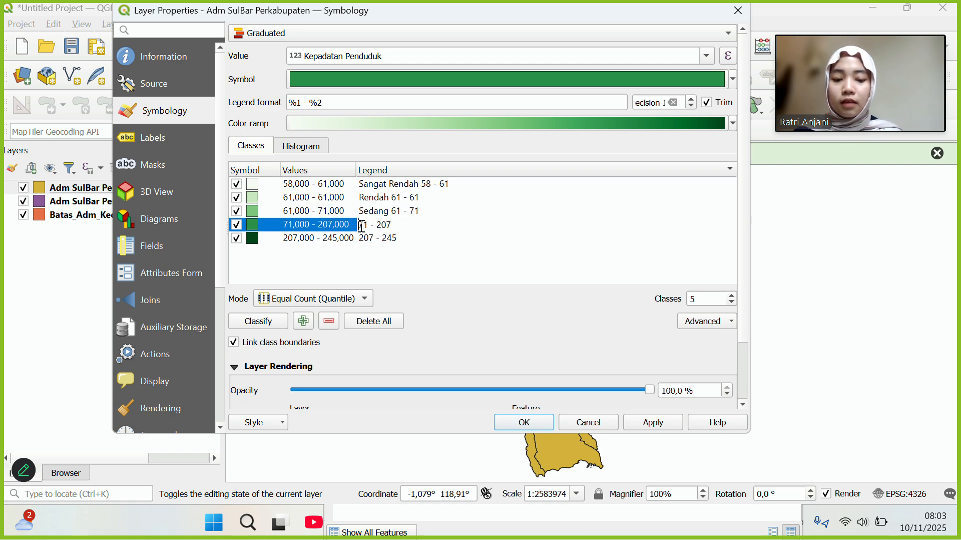
type("adat")
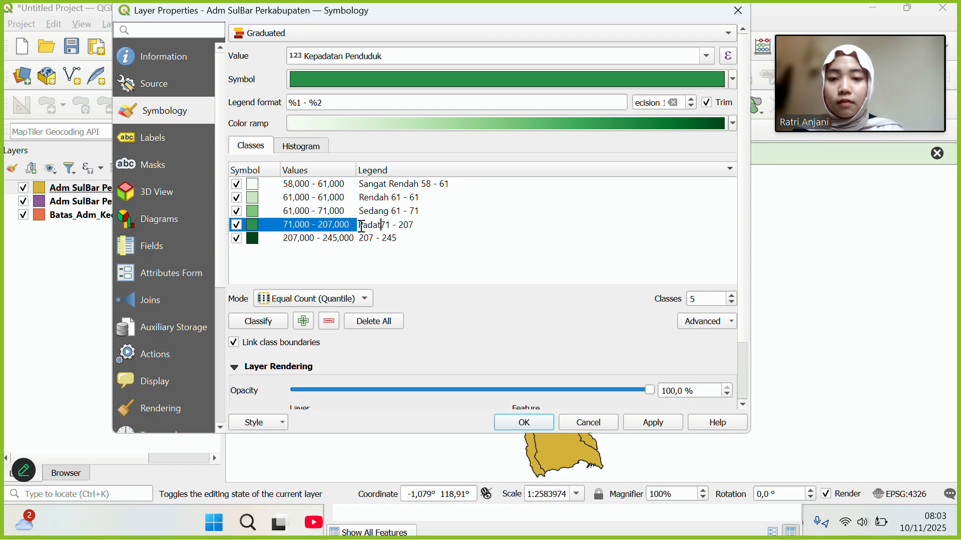
double_click(360, 240)
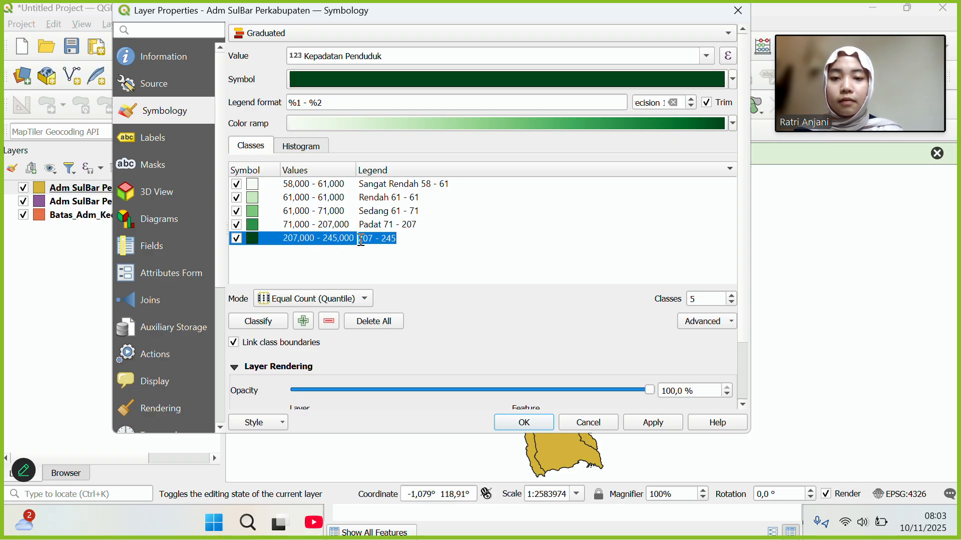
type("San")
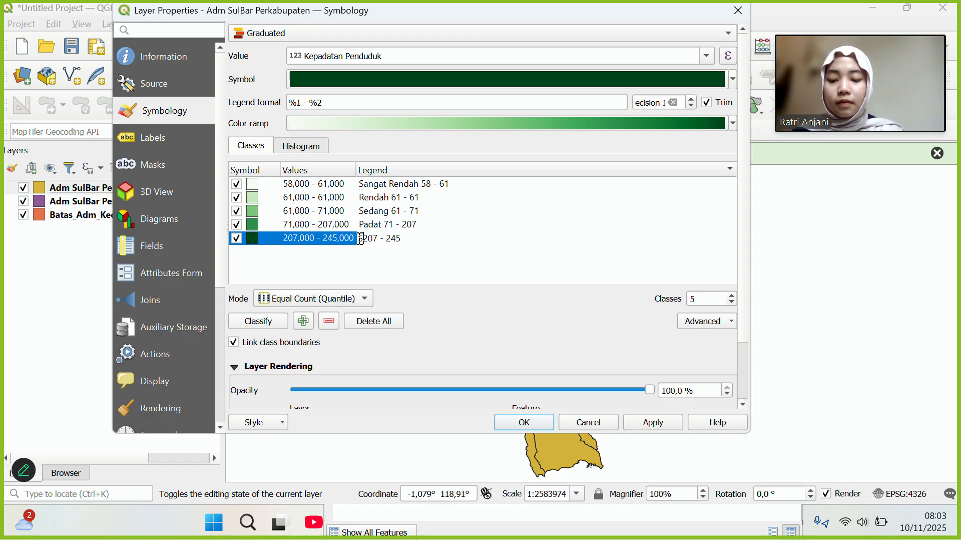
type("gat P")
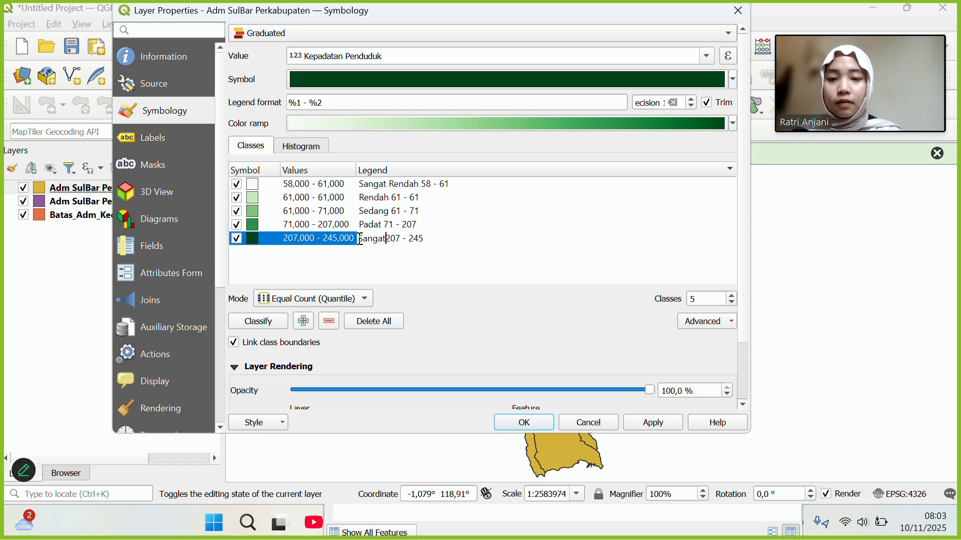
type("ada")
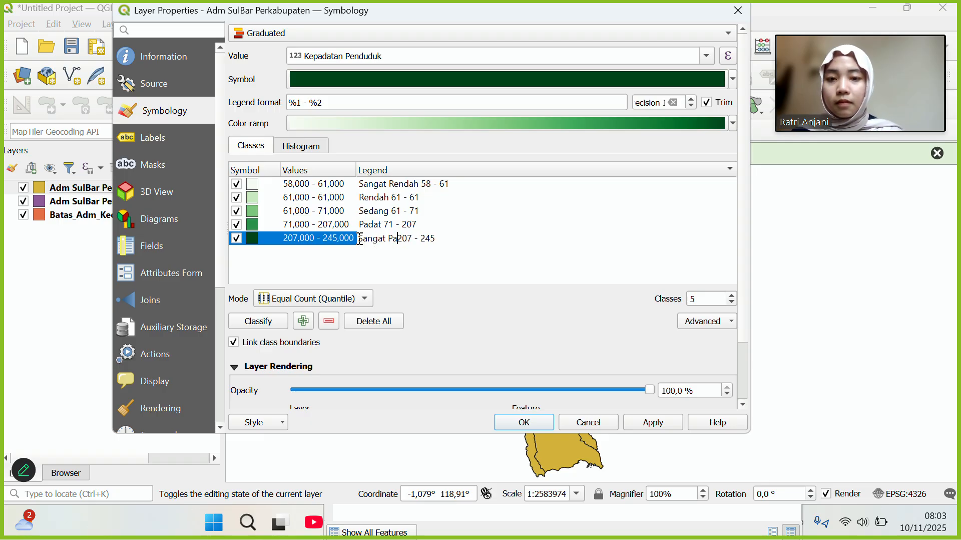
type("t")
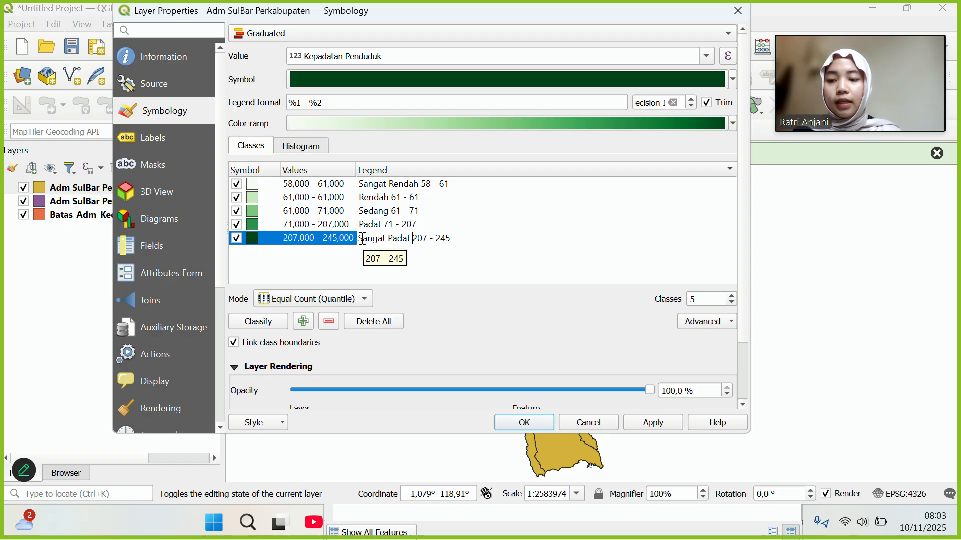
left_click(641, 424)
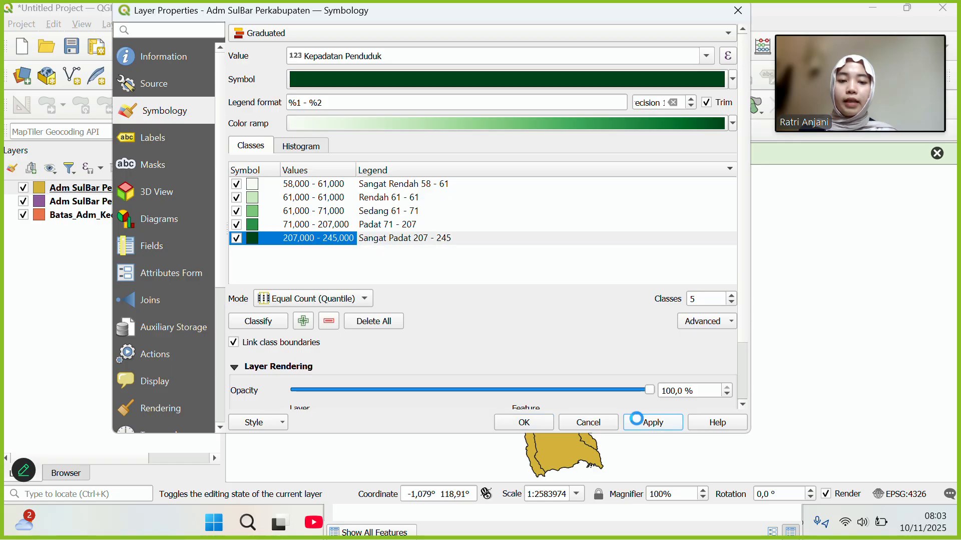
Close layer properties and add the ESRI Ocean and Google Satellite basemaps via QuickMapServices.
left_click(524, 423)
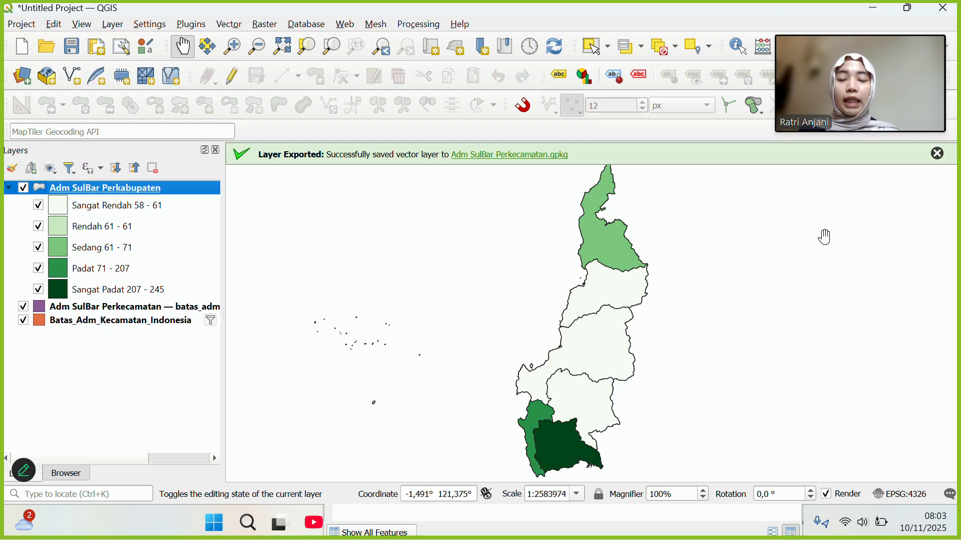
left_click(347, 28)
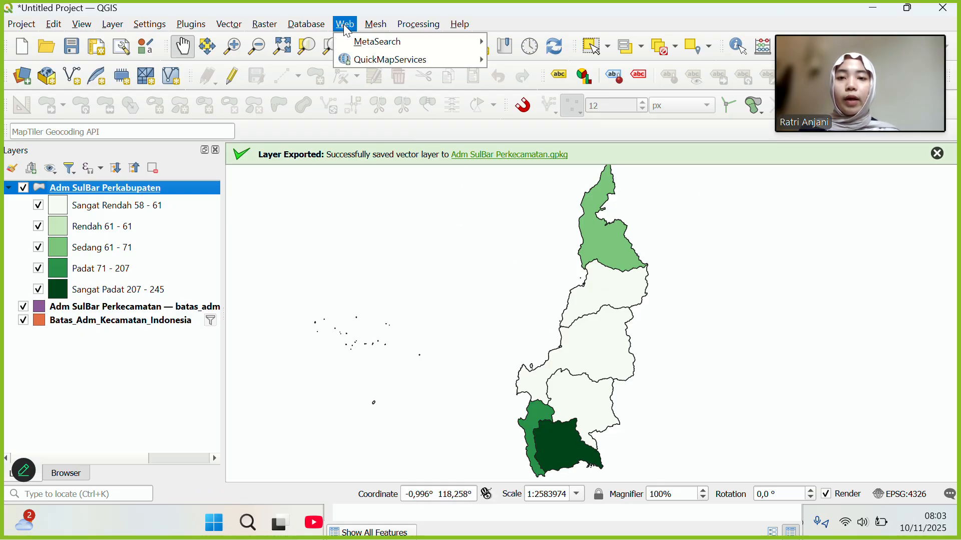
mouse_move(370, 59)
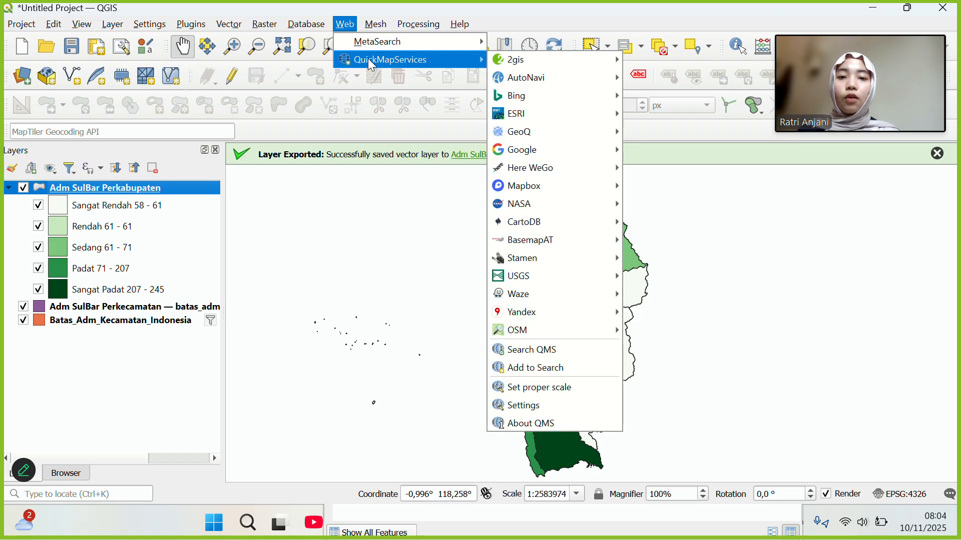
mouse_move(531, 118)
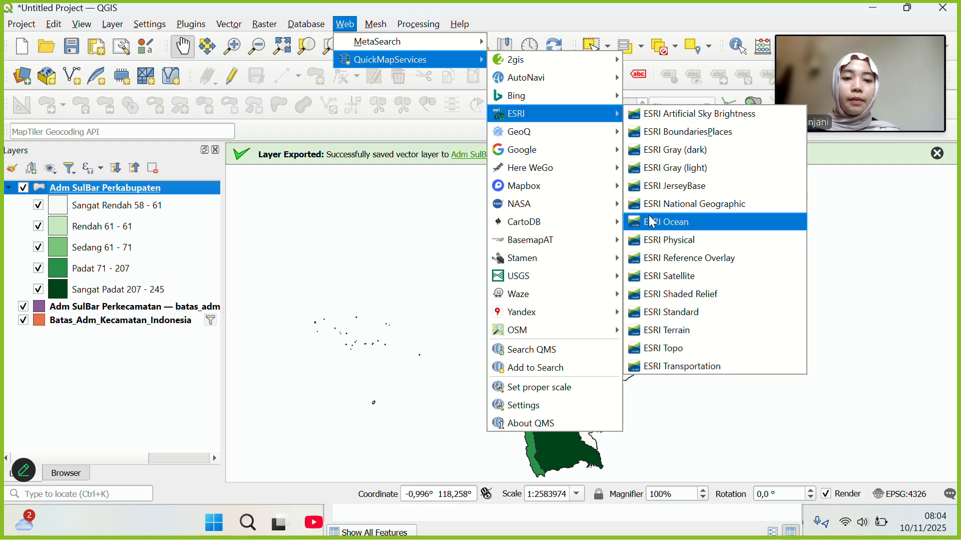
left_click(653, 222)
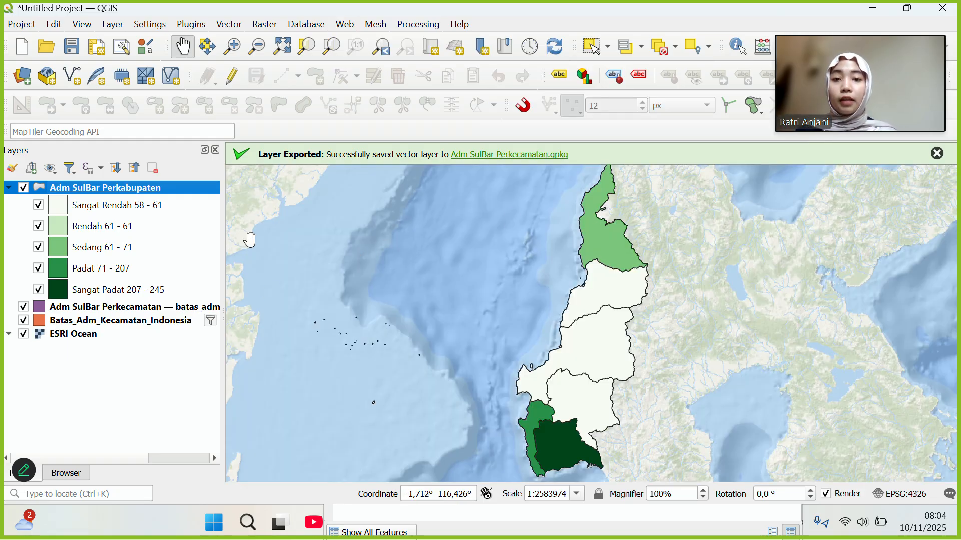
left_click(346, 24)
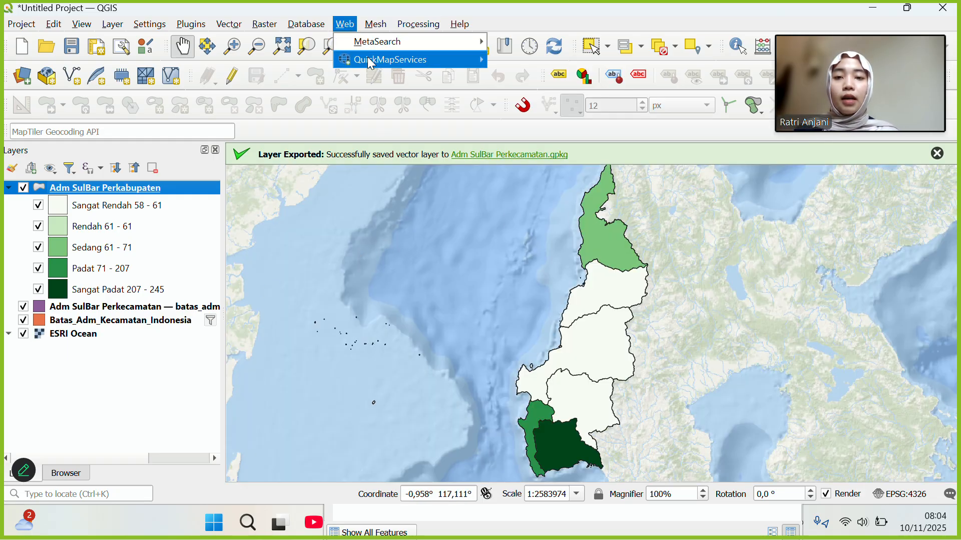
mouse_move(532, 153)
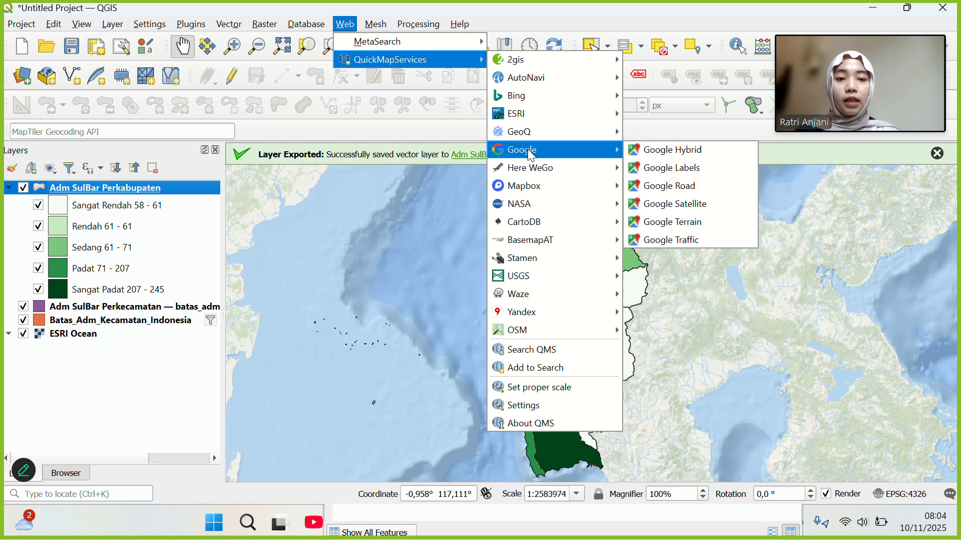
left_click(654, 208)
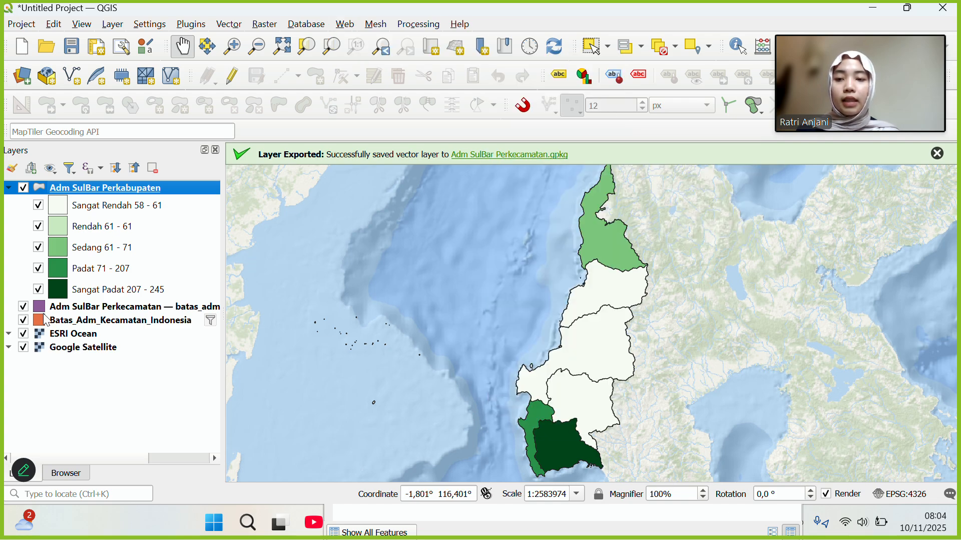
Hide the Batas_Adm_Kecamatan_Indonesia and Adm SulBar Perkecamatan layers after briefly previewing the satellite imagery.
left_click(23, 334)
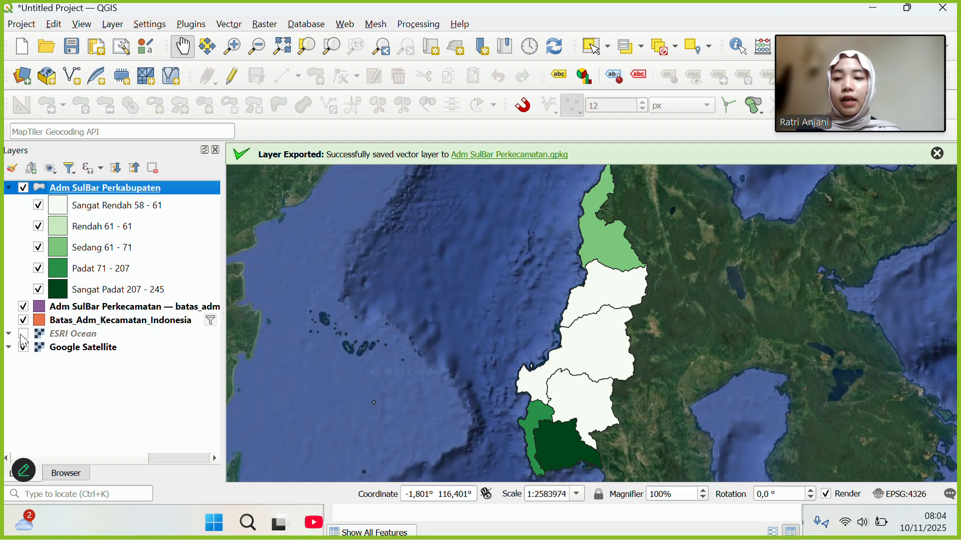
left_click(23, 333)
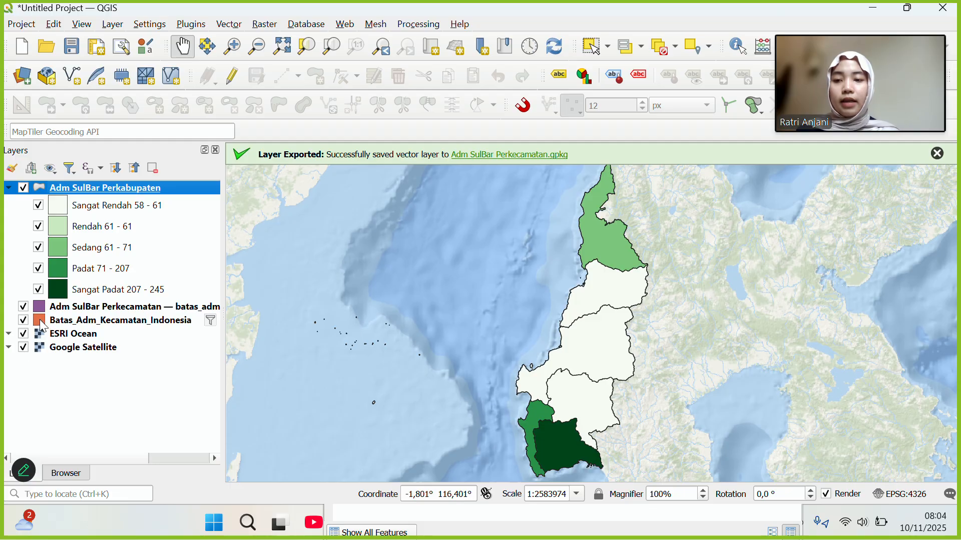
left_click(24, 320)
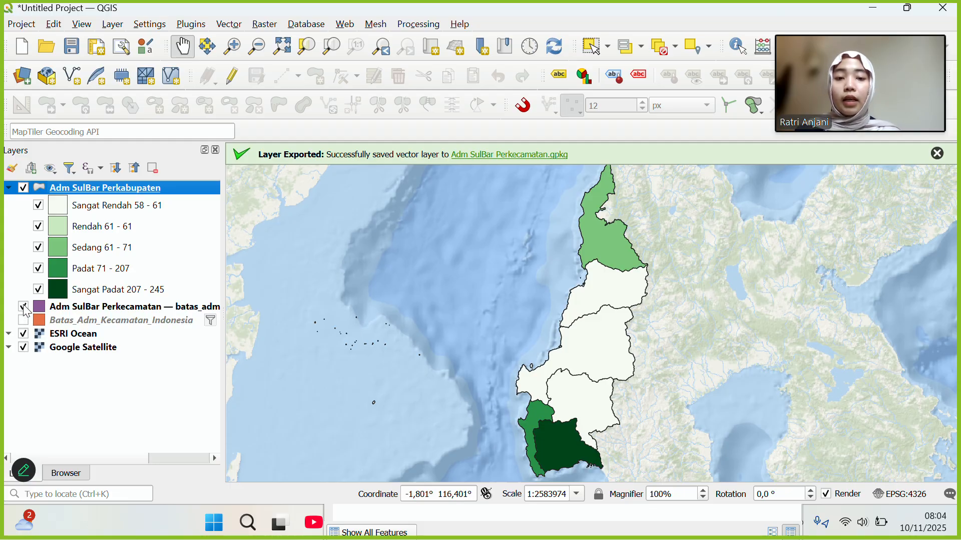
left_click(23, 306)
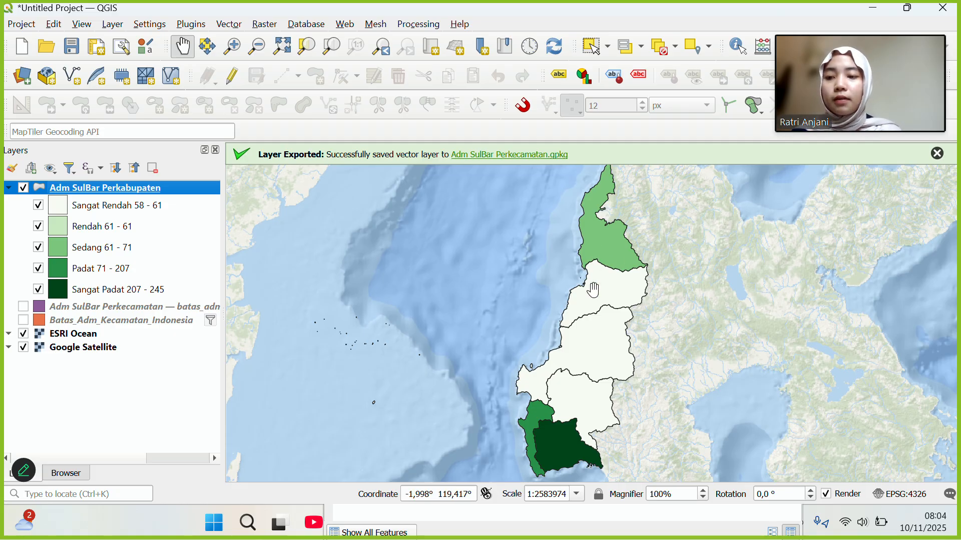
Reopen Adm SulBar Perkabupaten properties, switching the renderer to Single Symbol and back to Graduated.
right_click(166, 190)
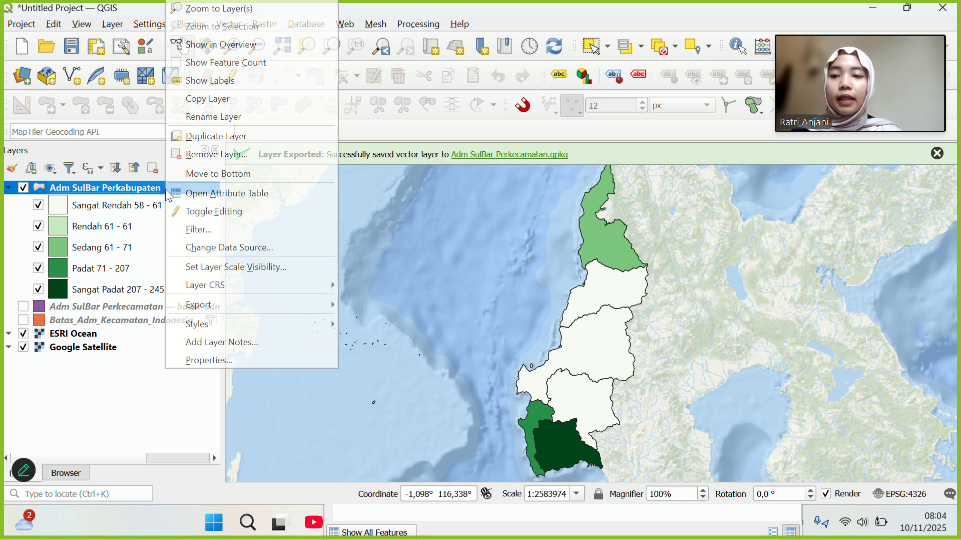
left_click(243, 360)
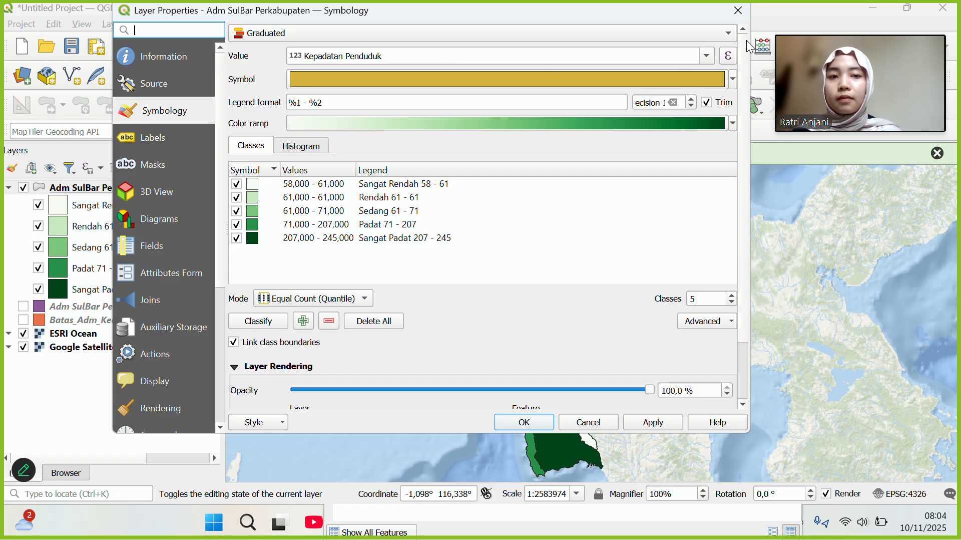
left_click(721, 32)
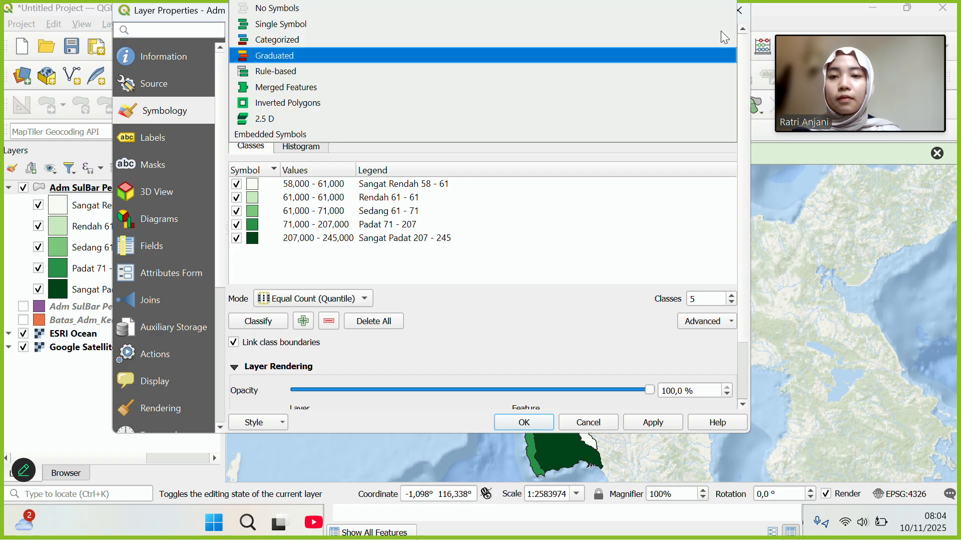
left_click(601, 26)
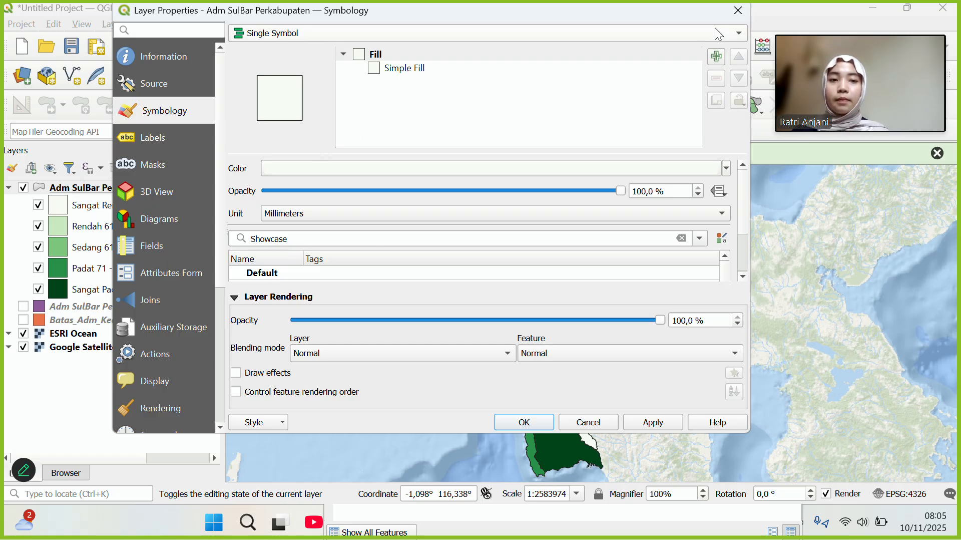
left_click(740, 34)
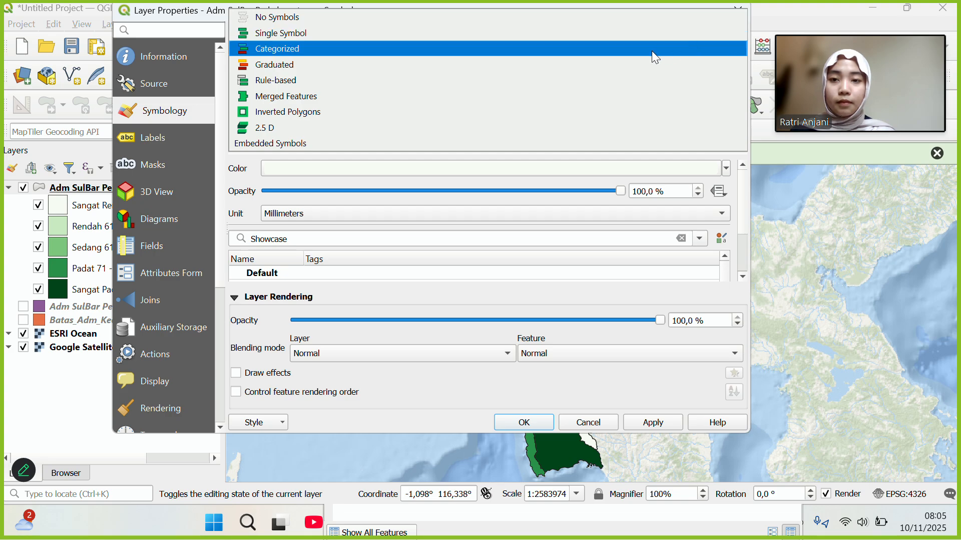
left_click(496, 70)
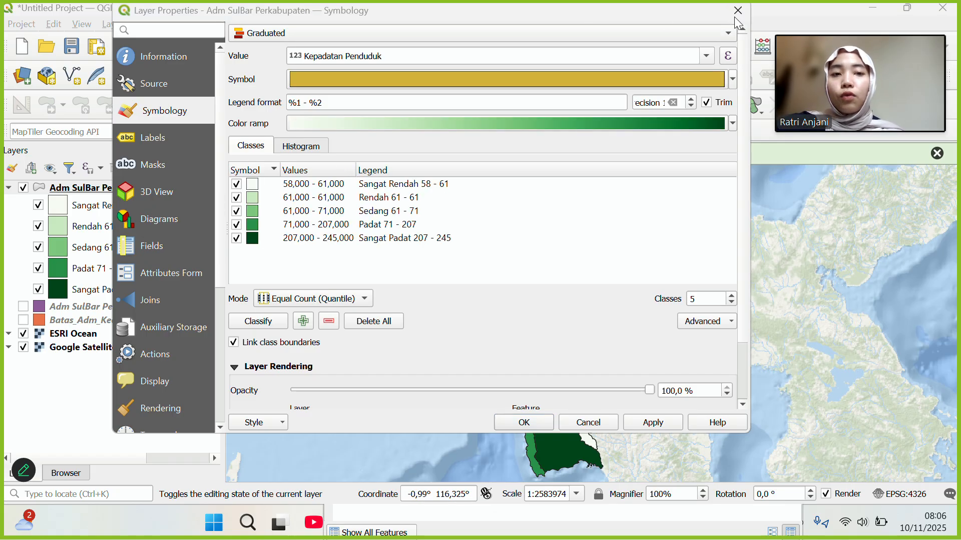
Turn on single labels for the layer using the nama_kab field.
left_click(154, 138)
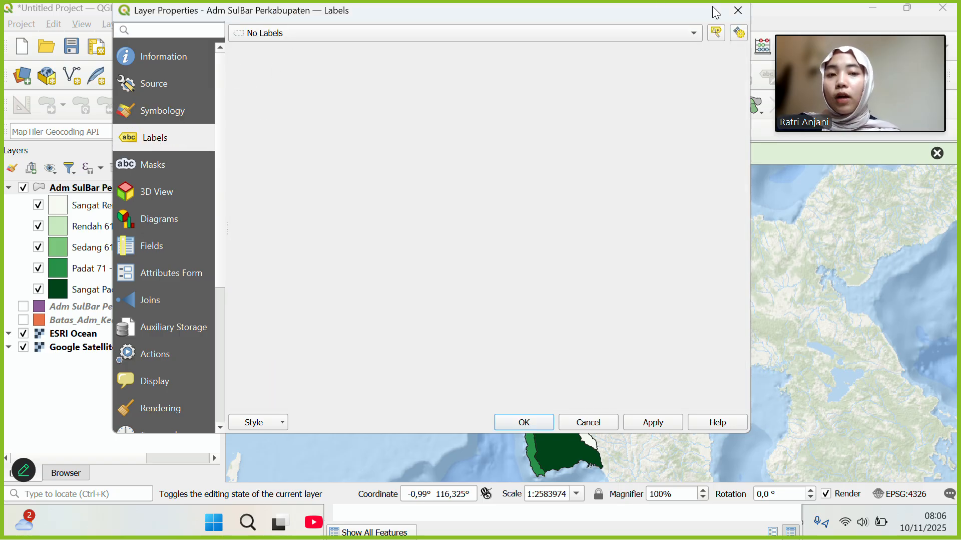
left_click(695, 33)
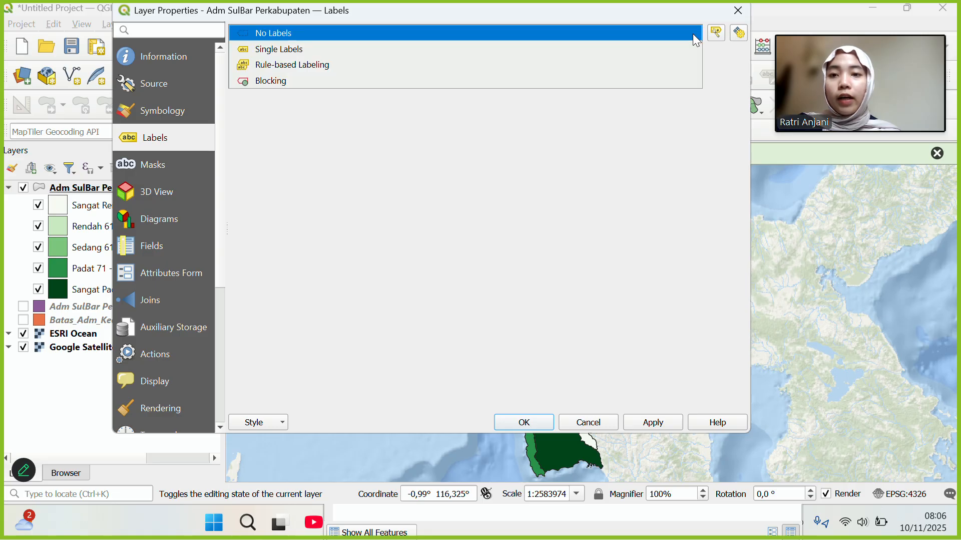
left_click(342, 49)
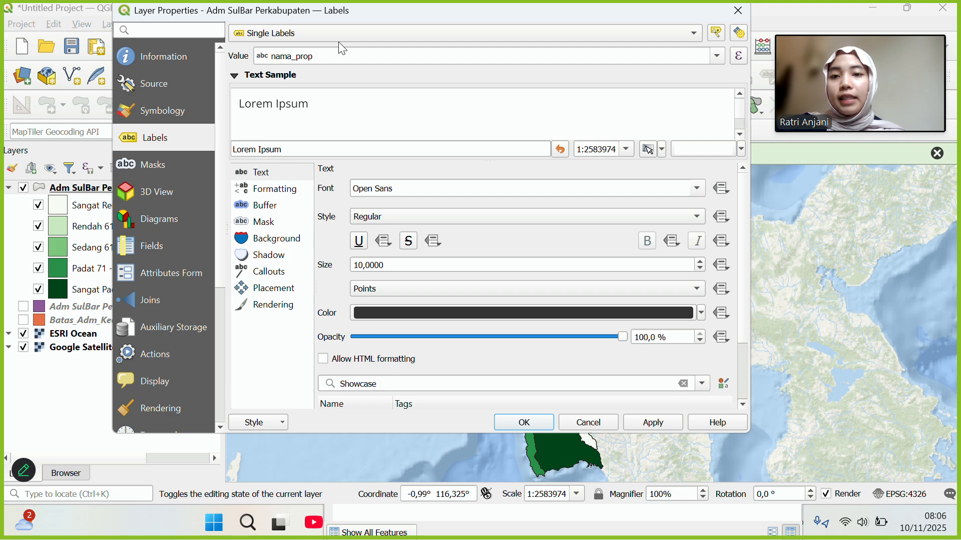
left_click(718, 57)
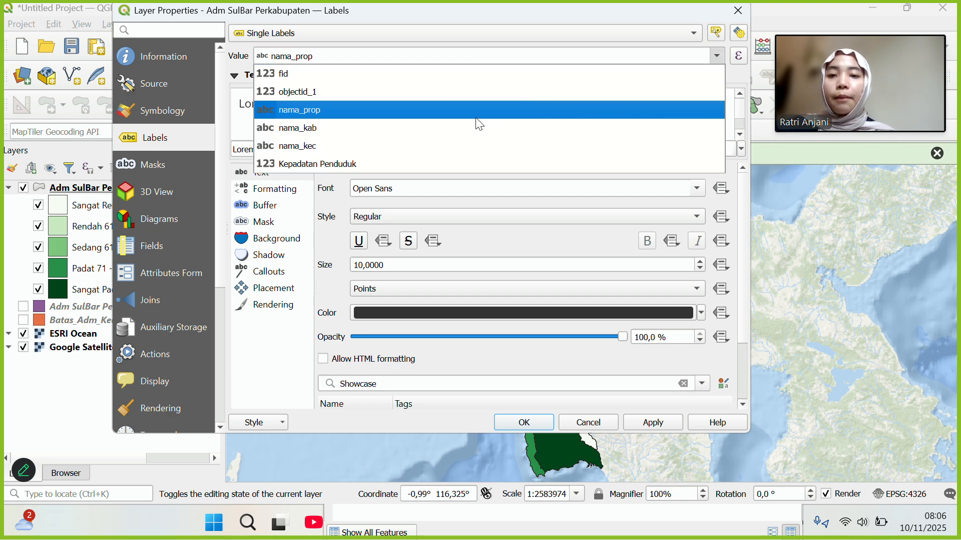
left_click(464, 127)
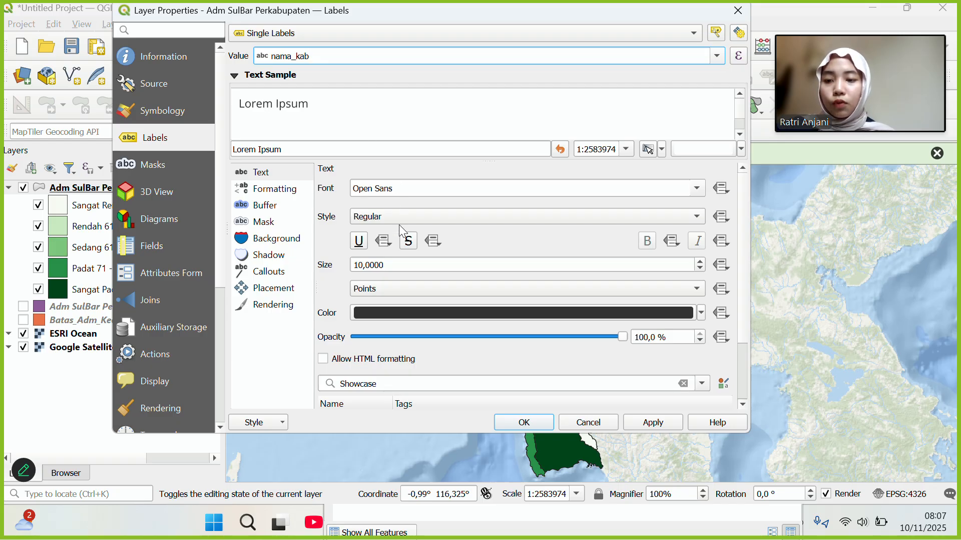
Set the label text size to 5, apply it, and close the properties.
left_click(363, 266)
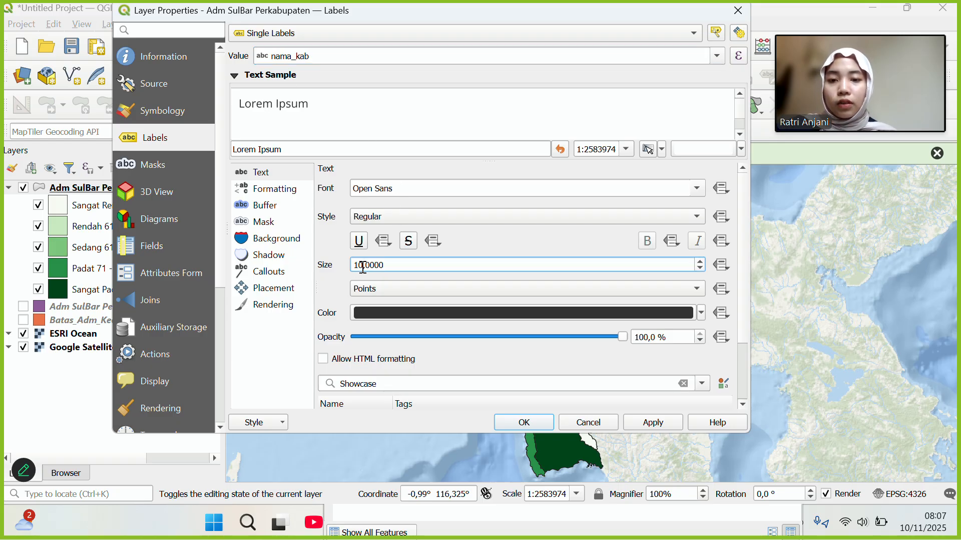
key("BackSpace")
key("BackSpace")
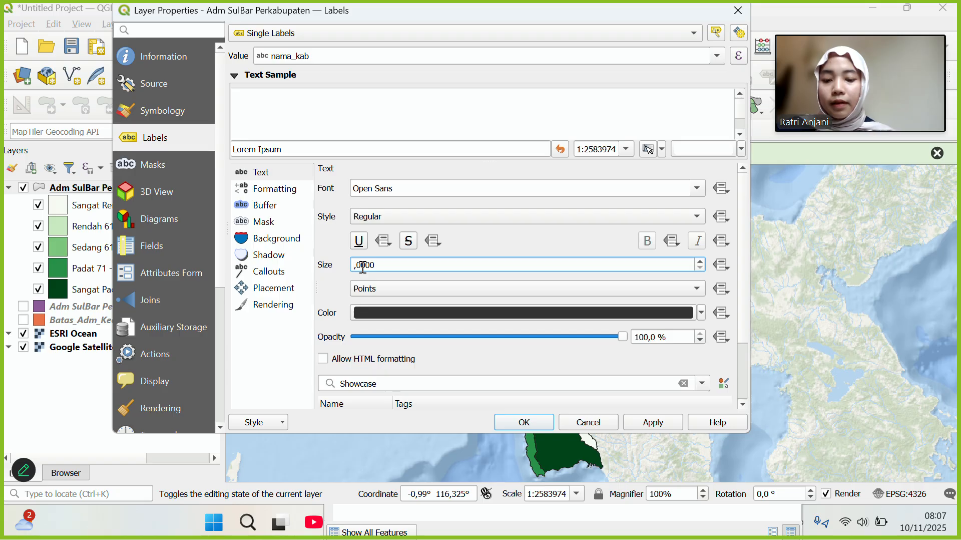
type("5")
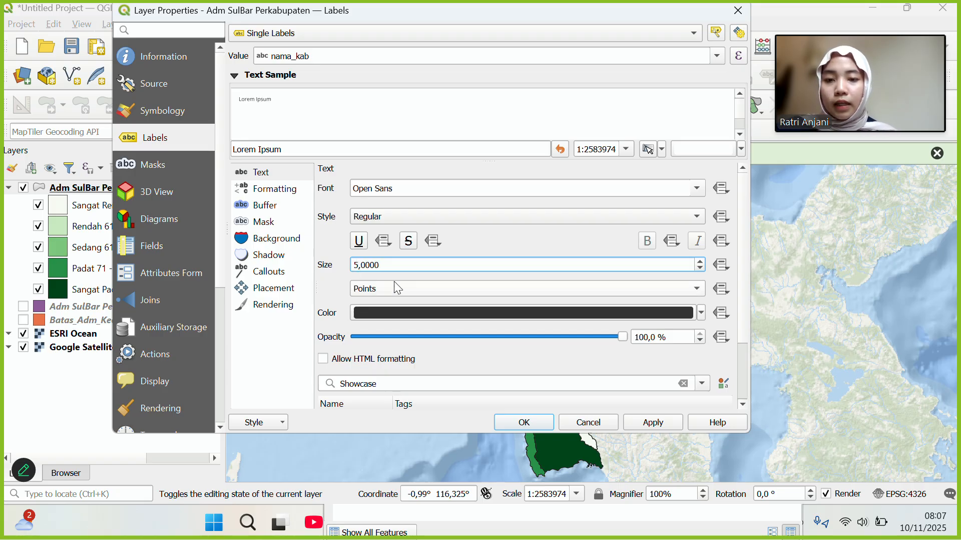
left_click(432, 215)
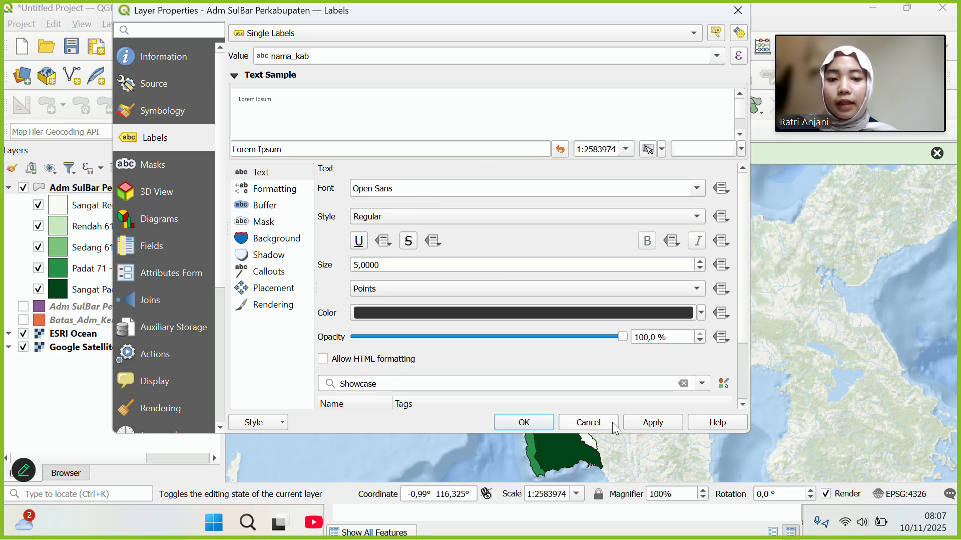
left_click(646, 423)
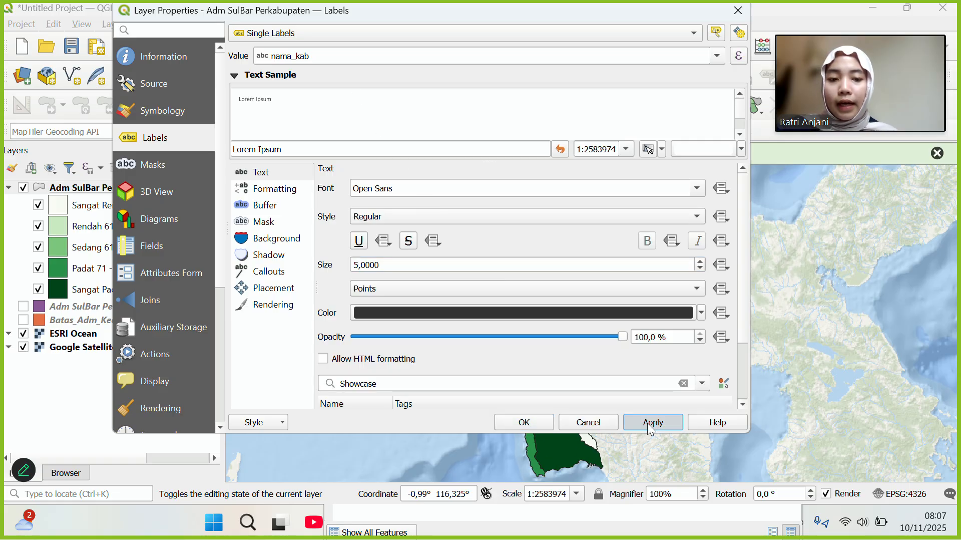
left_click(524, 422)
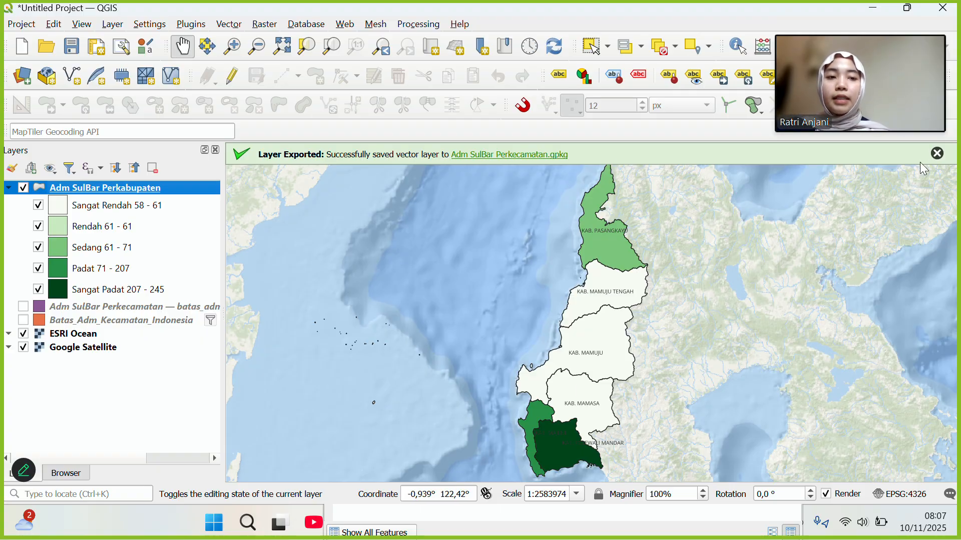
Dismiss the export notification, duplicate Adm SulBar Perkabupaten, and collapse the copy's class list.
left_click(936, 154)
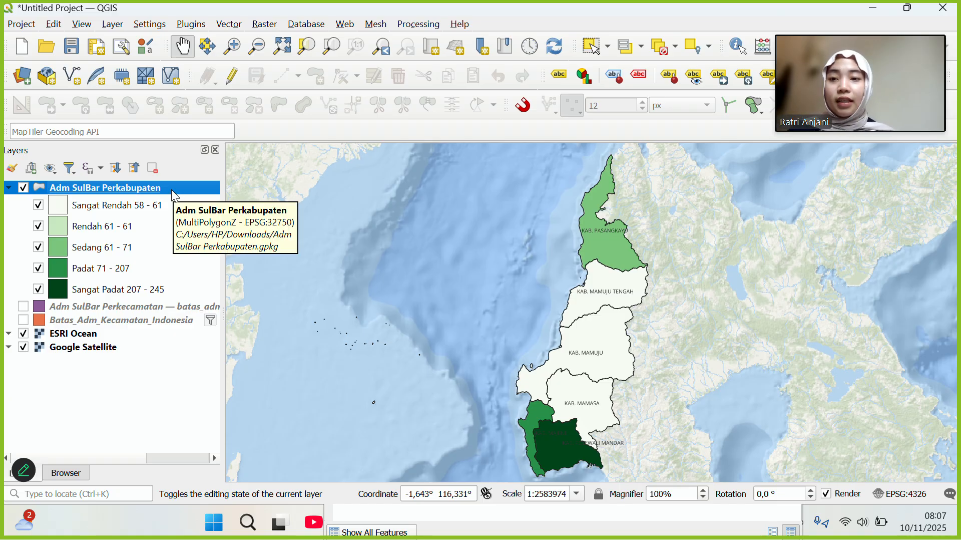
right_click(102, 191)
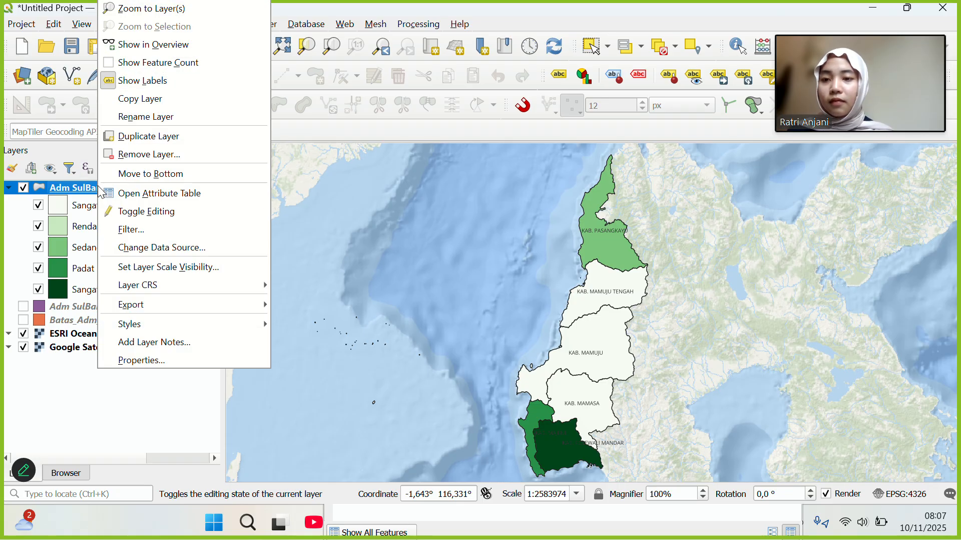
left_click(139, 135)
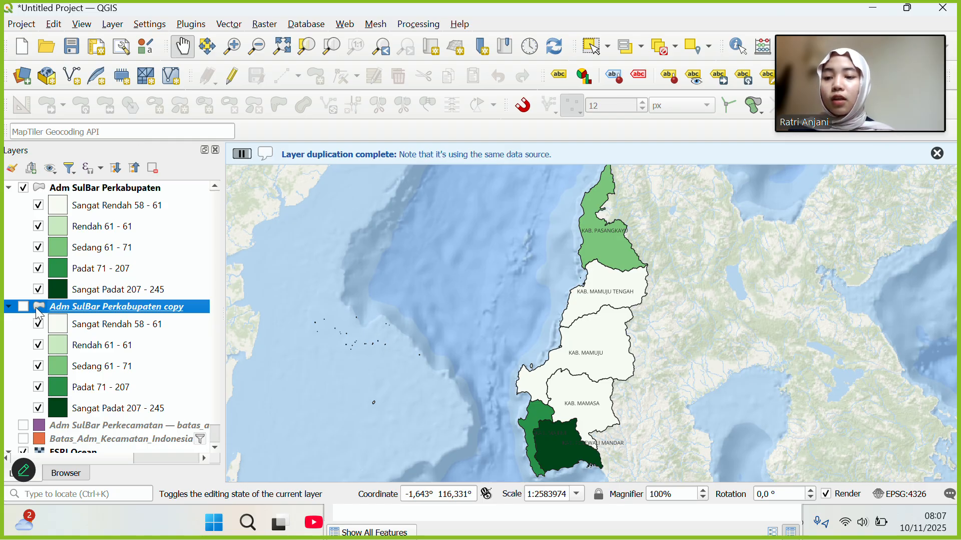
left_click(9, 307)
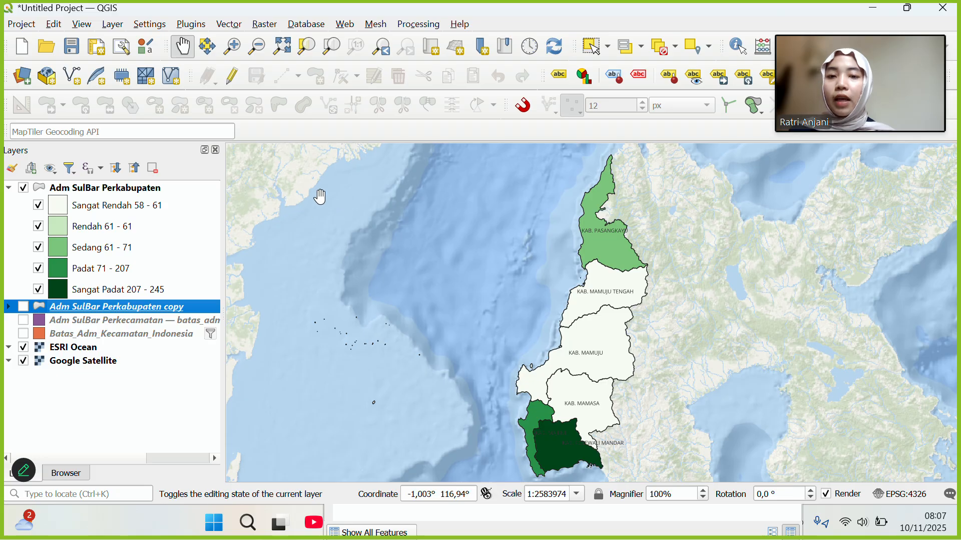
Create a new print layout from the Project menu titled 'Layout Peta Kepadatan Penduduk'.
left_click(18, 23)
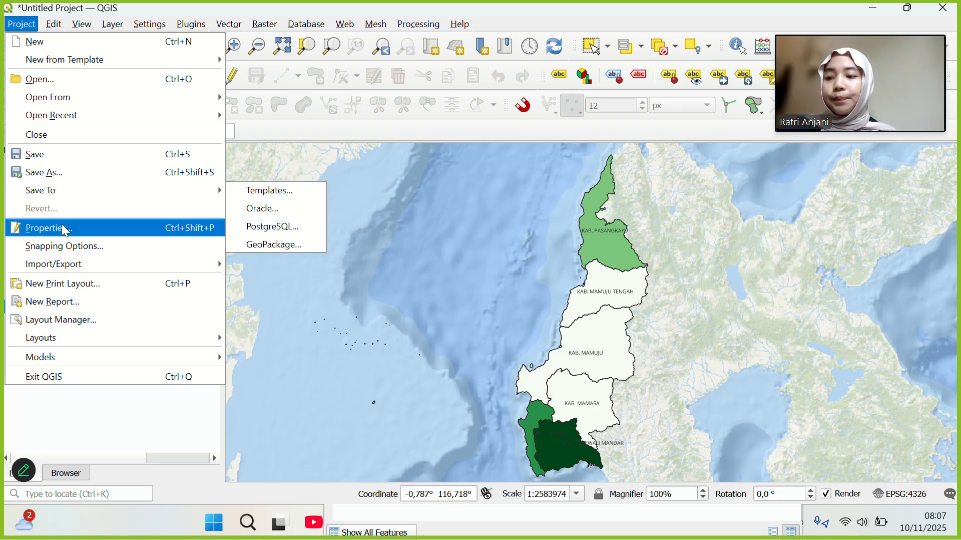
mouse_move(68, 271)
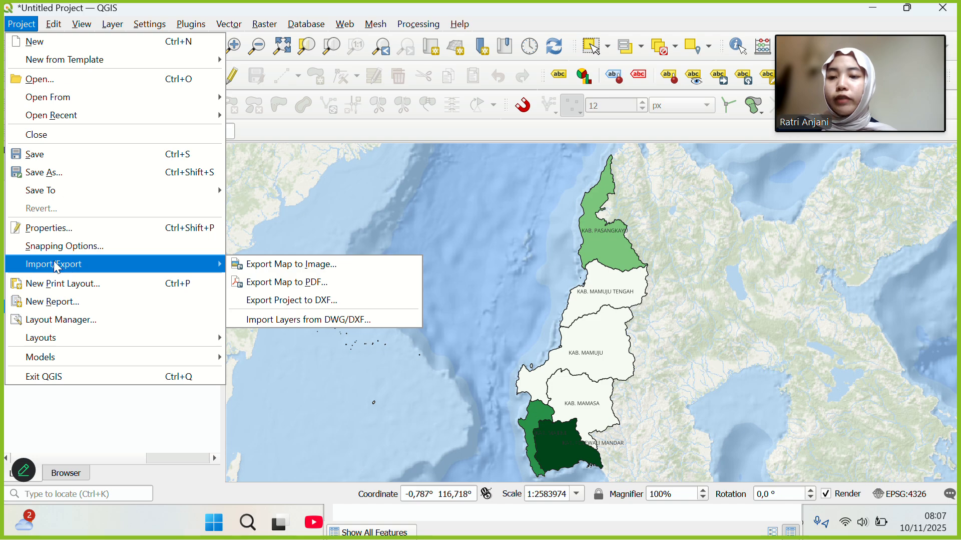
left_click(67, 289)
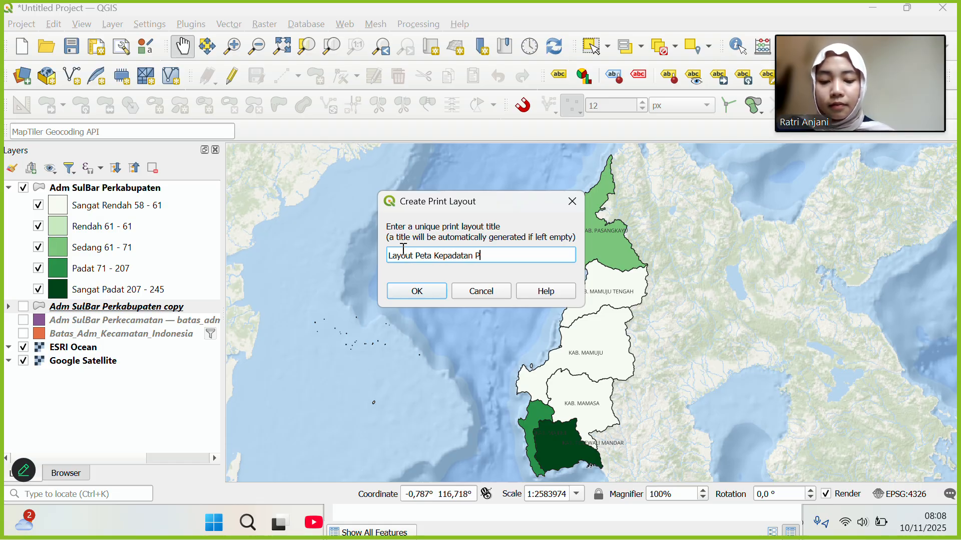
type("duk")
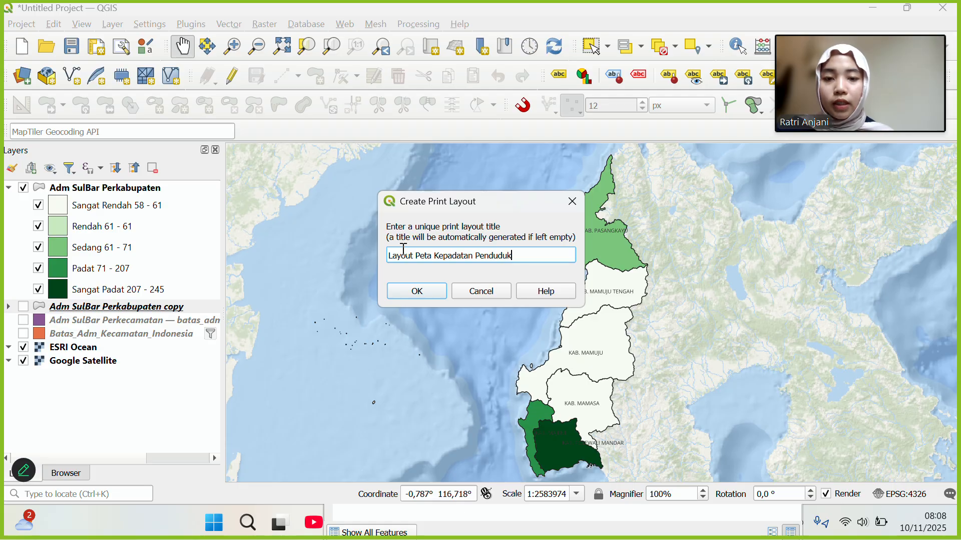
left_click(407, 293)
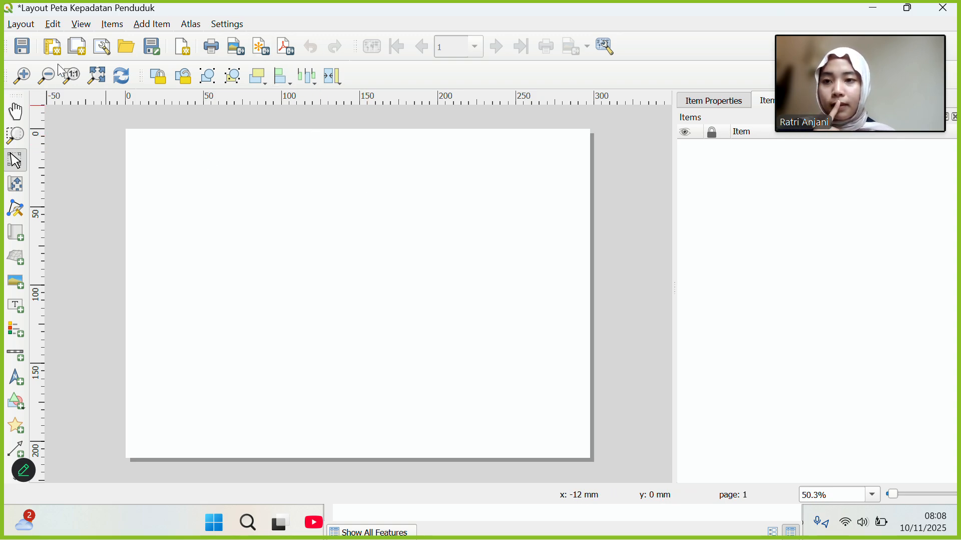
Confirm in Layout > Page Properties that the page is A4 landscape.
right_click(21, 19)
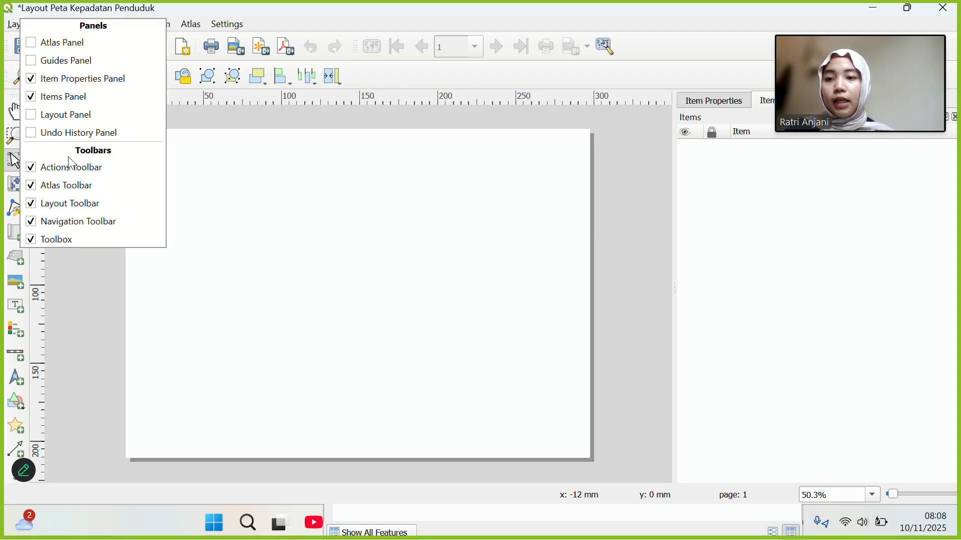
left_click(15, 24)
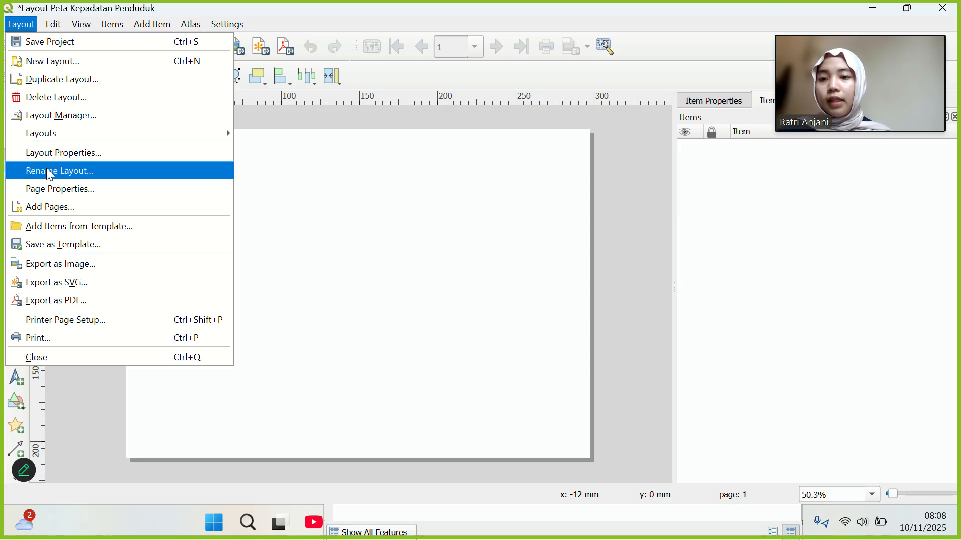
left_click(52, 190)
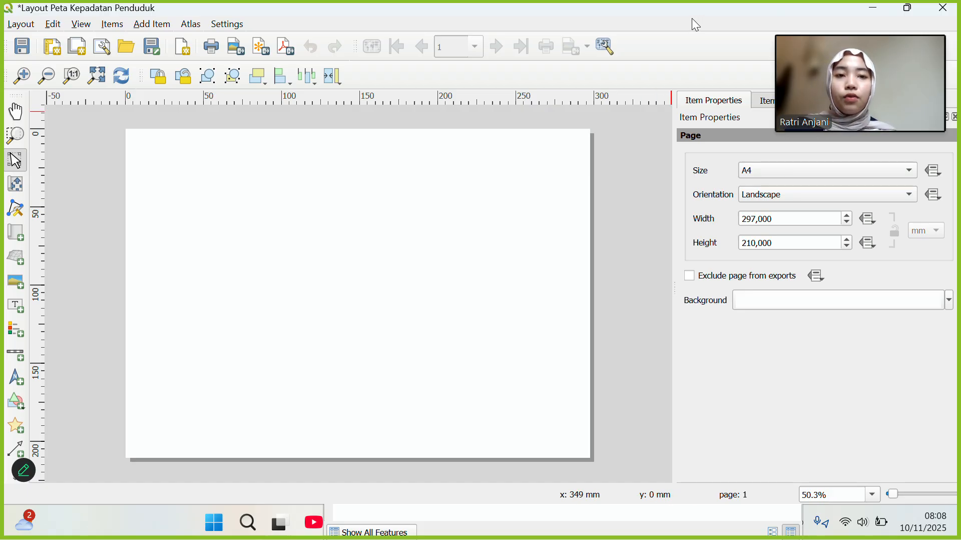
left_click(627, 186)
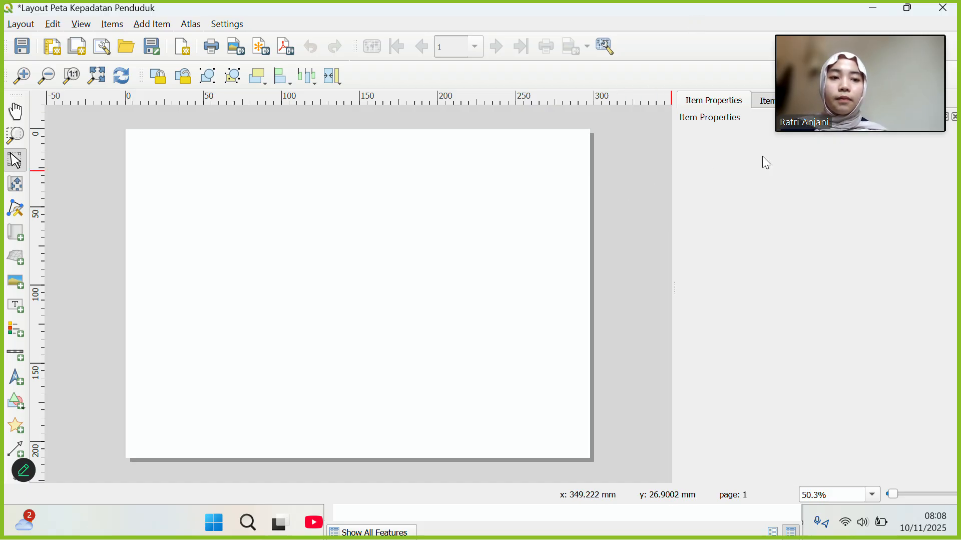
right_click(719, 28)
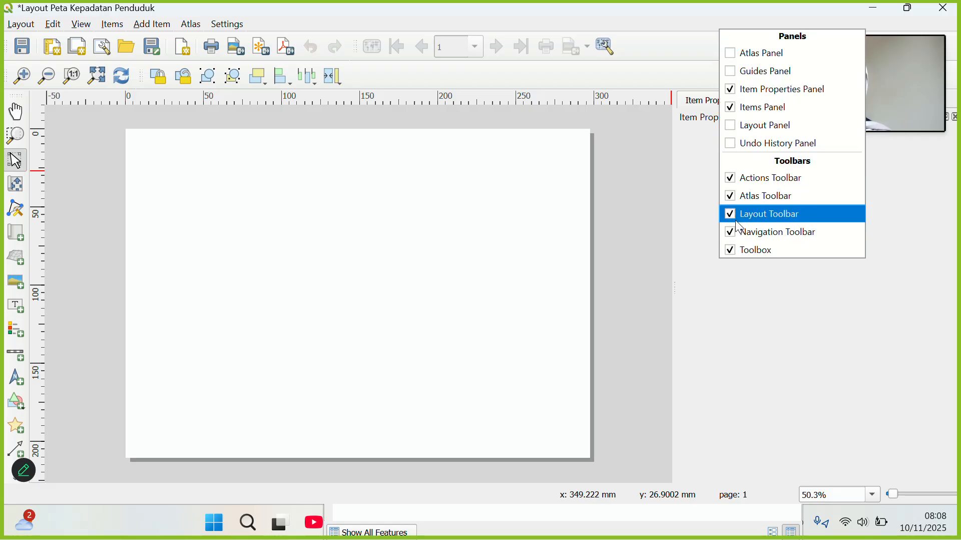
left_click(633, 196)
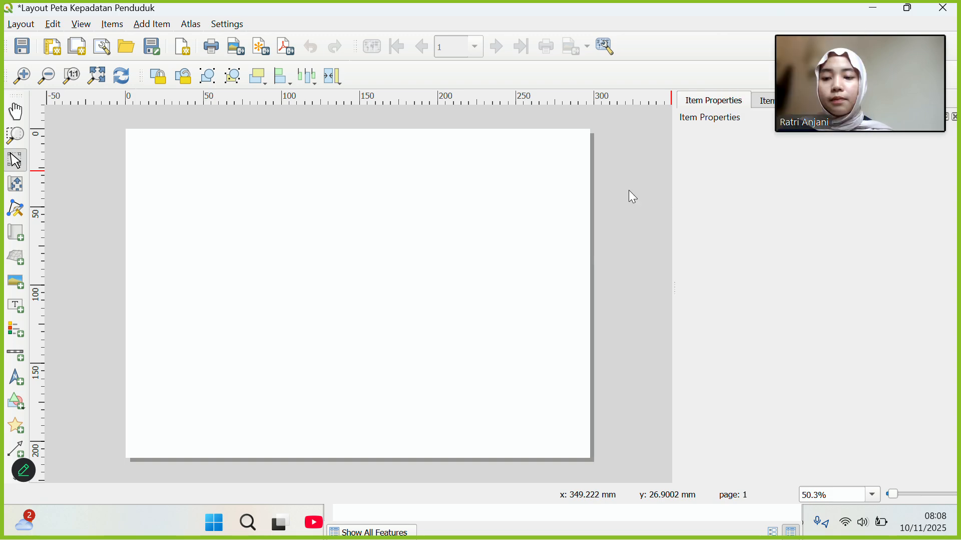
Review the View menu, adjust the zoom, and choose the Add Rectangle shape tool.
left_click(84, 25)
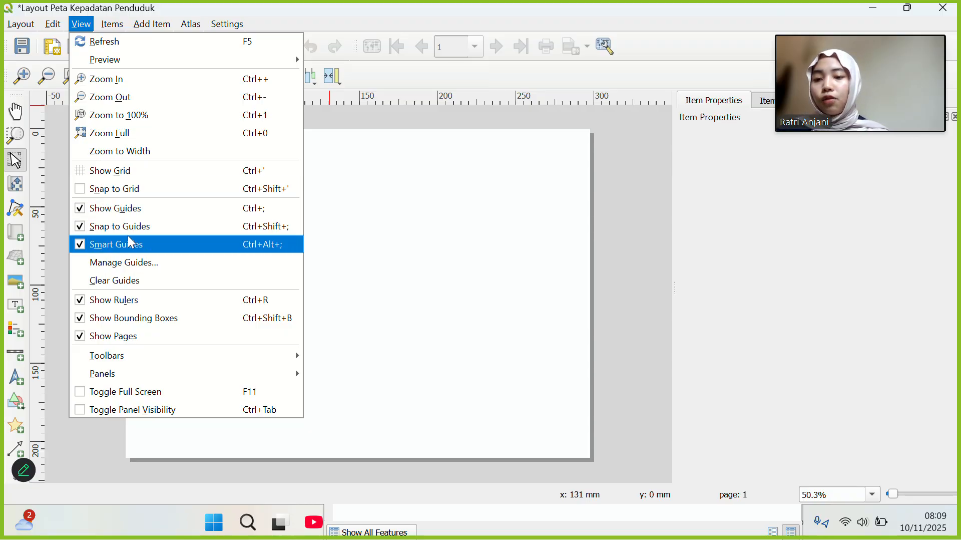
left_click(83, 190)
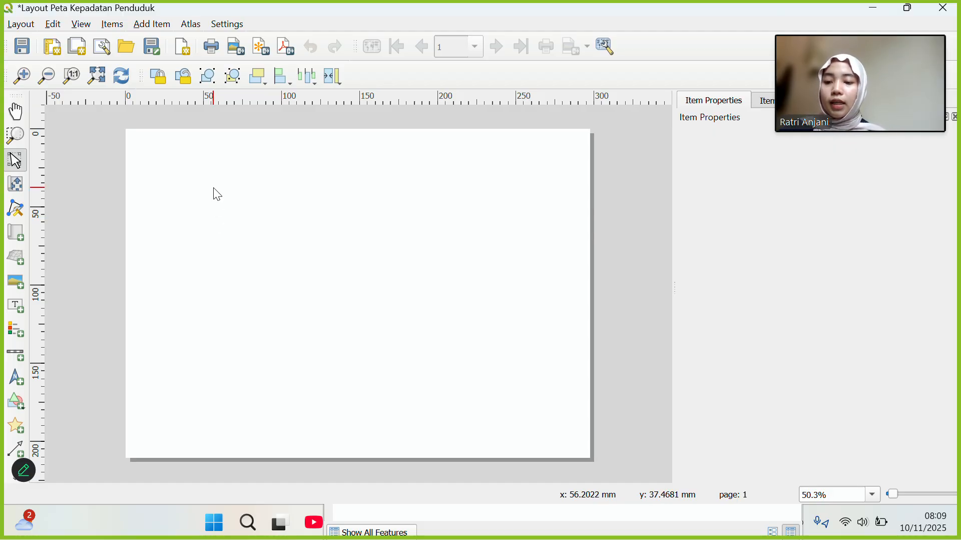
scroll(213, 188, "down", 2)
scroll(214, 187, "up", 2)
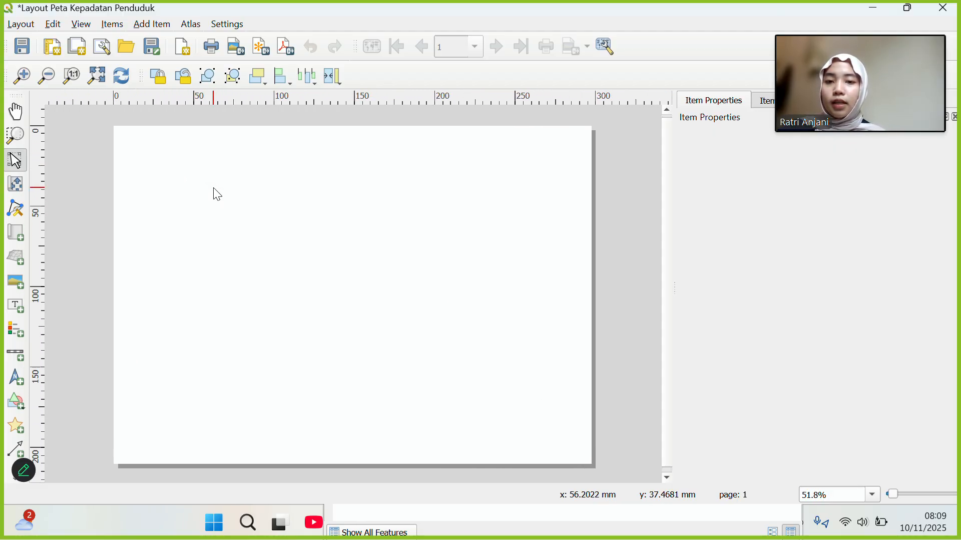
scroll(214, 187, "up", 2)
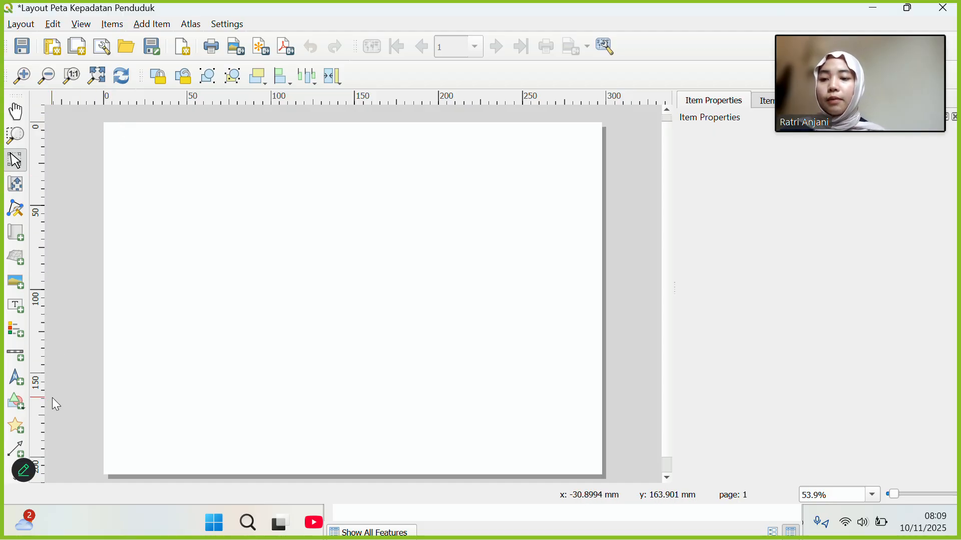
left_click(25, 407)
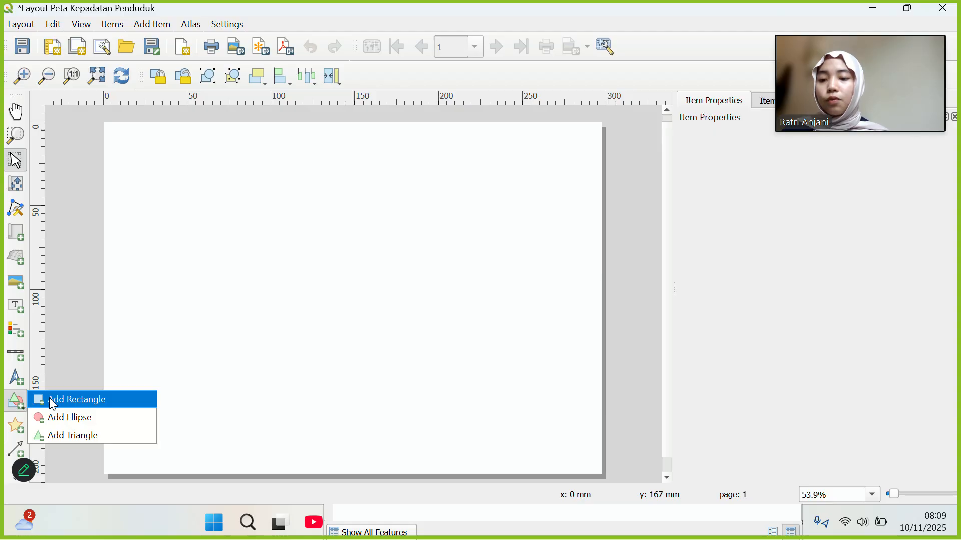
left_click(50, 398)
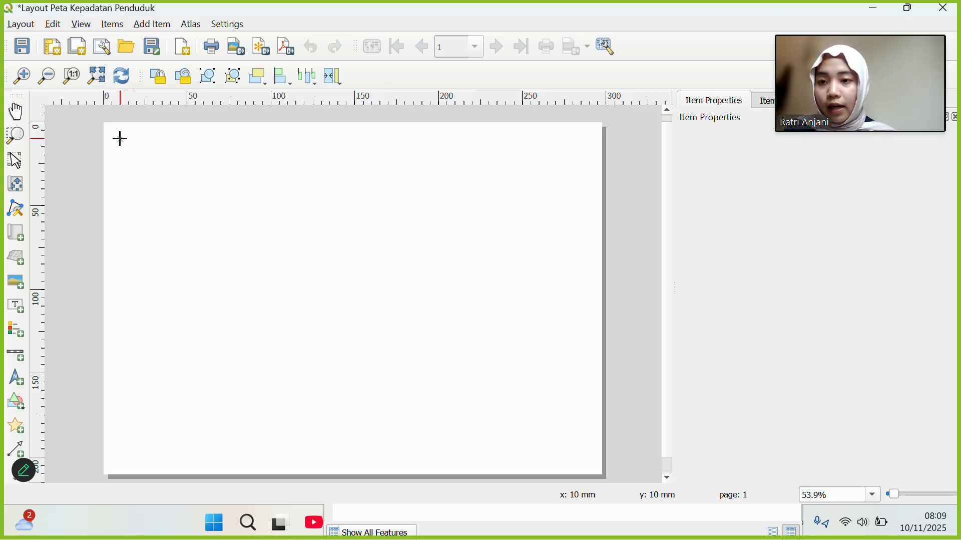
Draw a border rectangle starting 10 mm from the page corner and covering nearly the whole page.
left_click(120, 138)
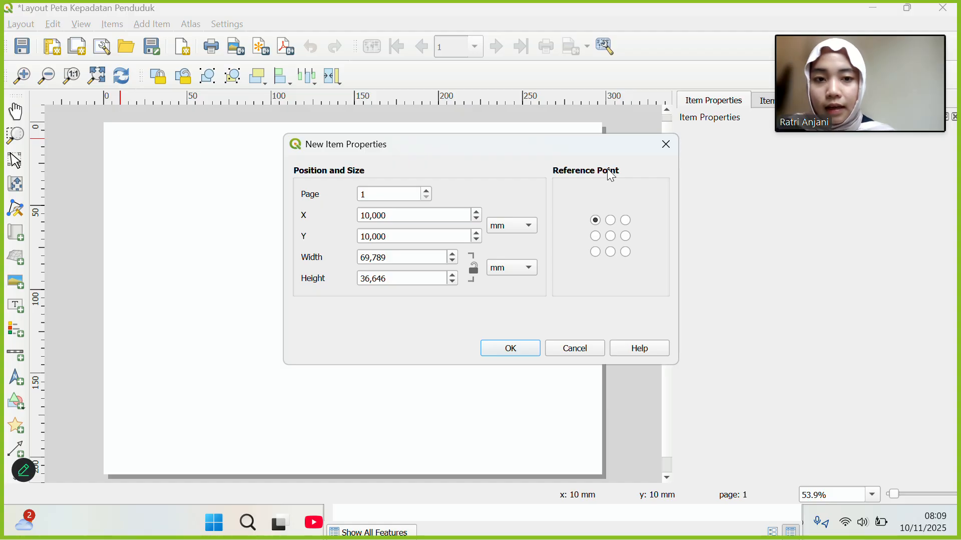
left_click(658, 149)
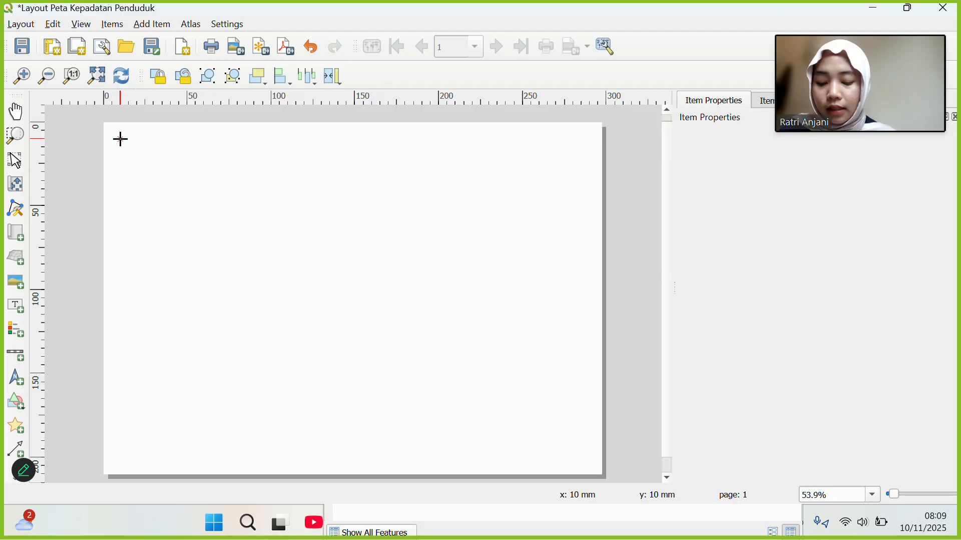
left_click_drag(120, 139, 588, 459)
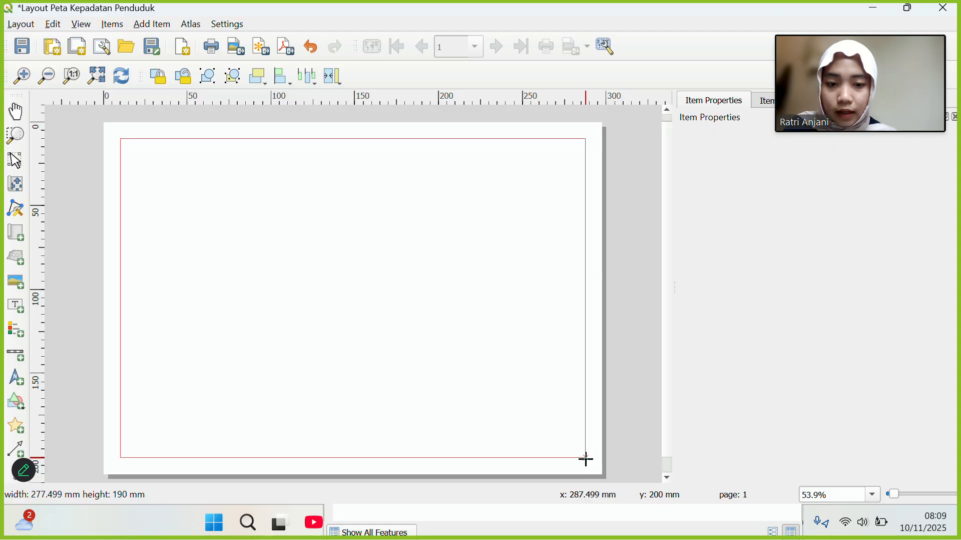
left_click_drag(586, 459, 587, 459)
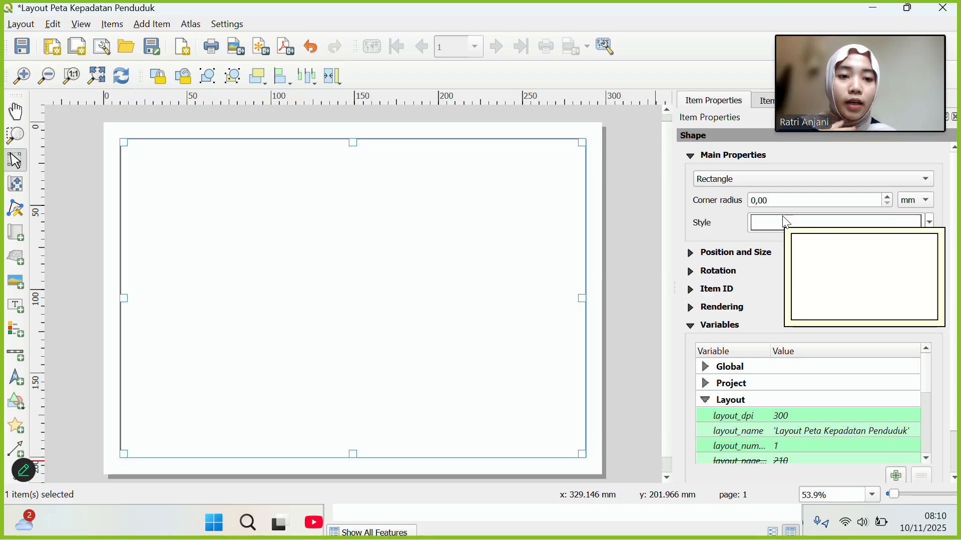
Inspect the border rectangle's Simple Fill stroke settings.
left_click(782, 215)
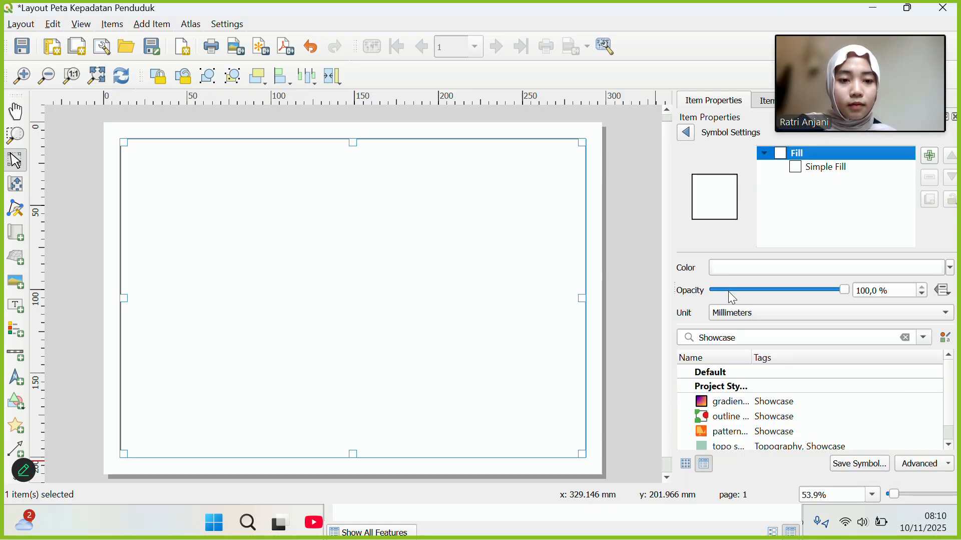
left_click(824, 165)
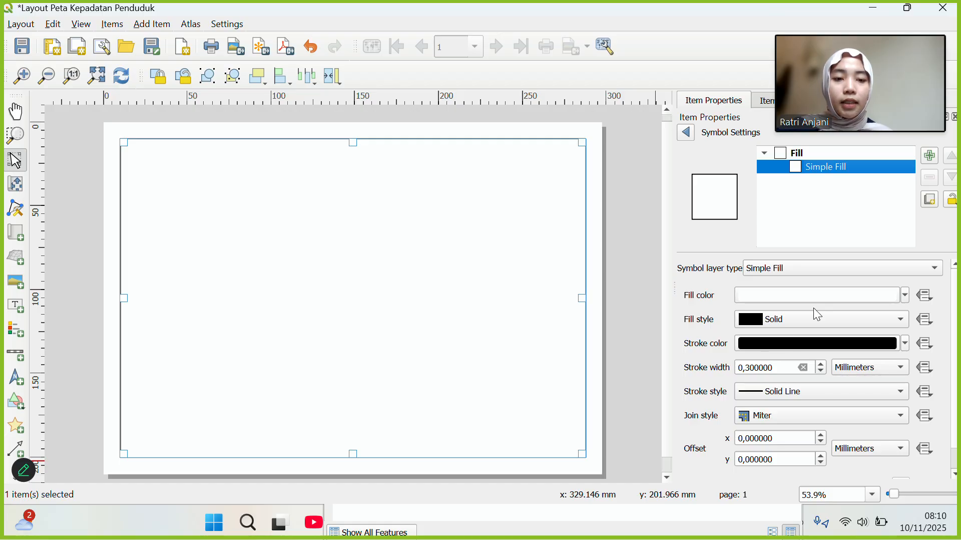
scroll(734, 299, "down", 1)
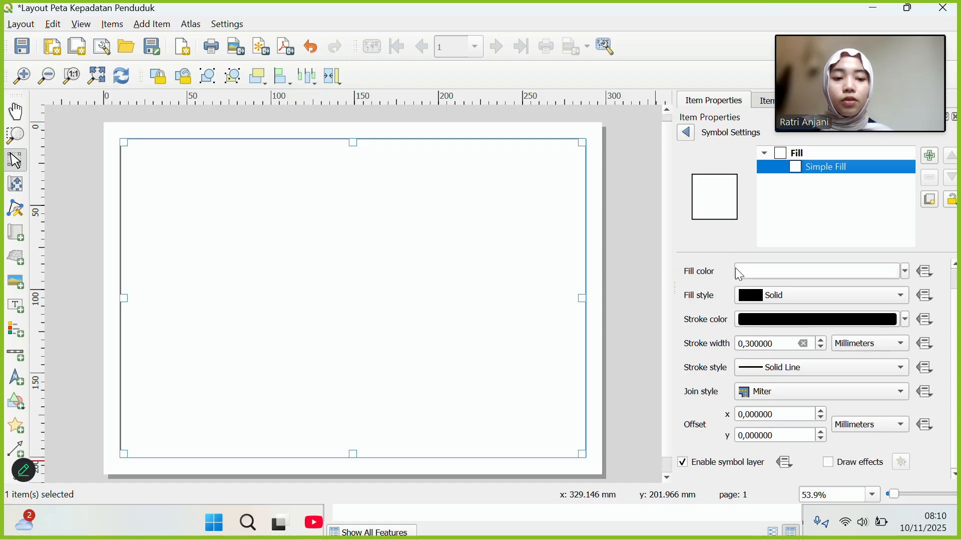
left_click(687, 133)
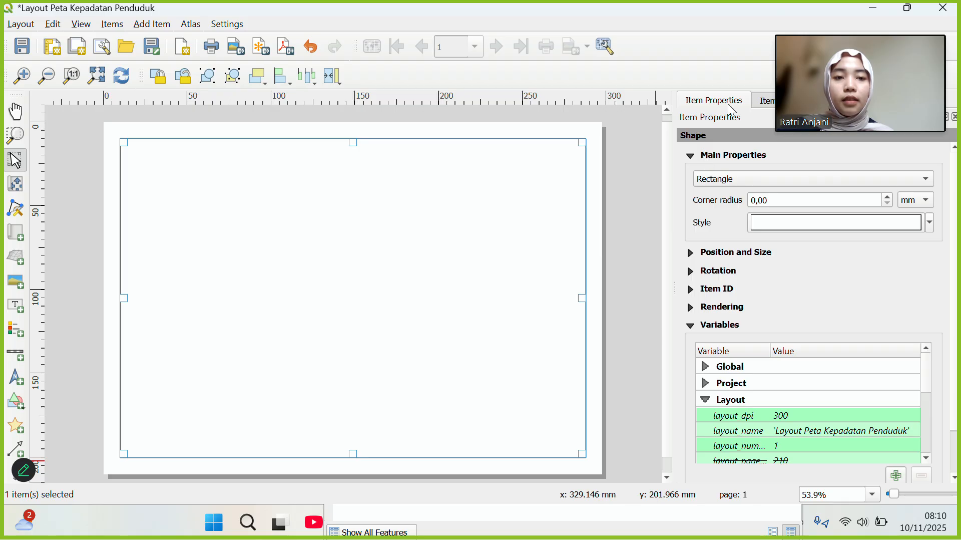
Lock the border rectangle in the Items list.
left_click(765, 101)
mouse_move(819, 85)
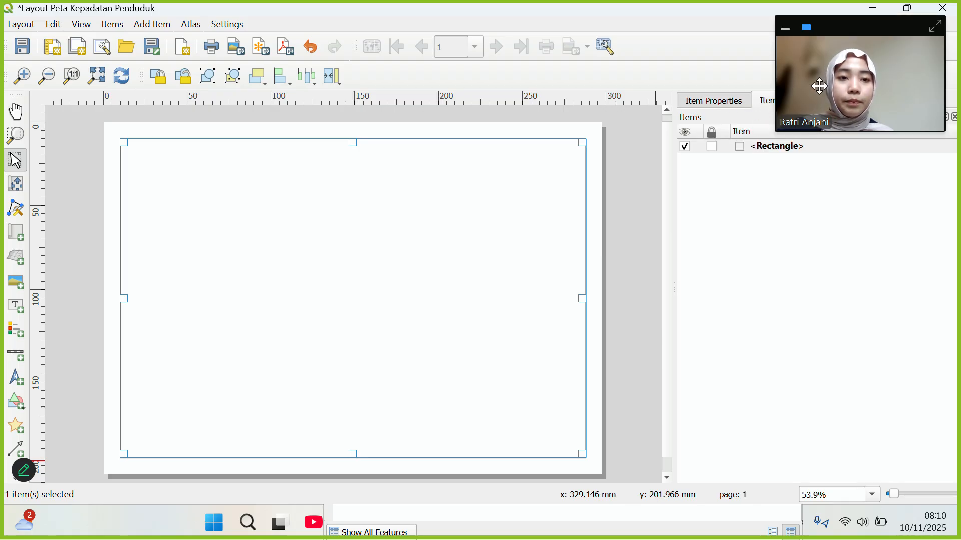
left_click_drag(846, 26, 862, 5)
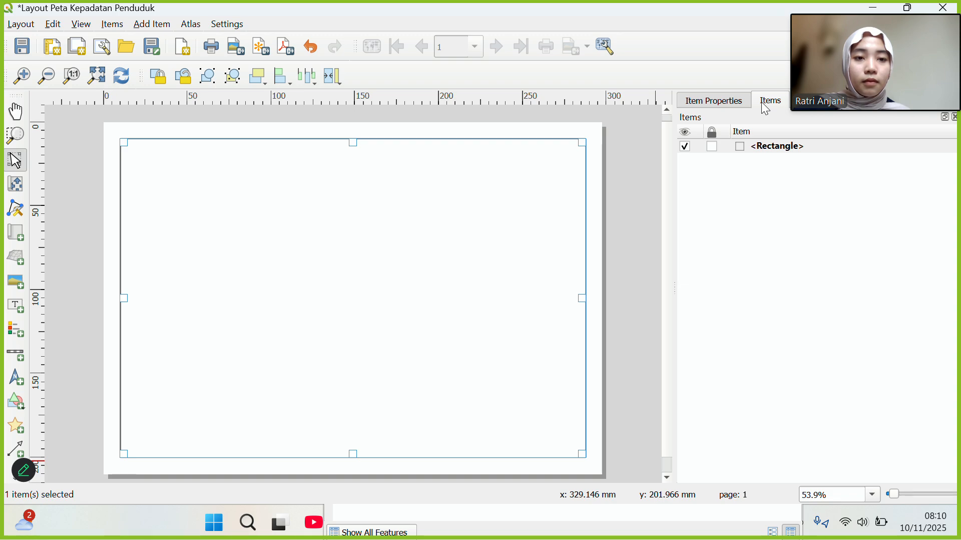
left_click(712, 146)
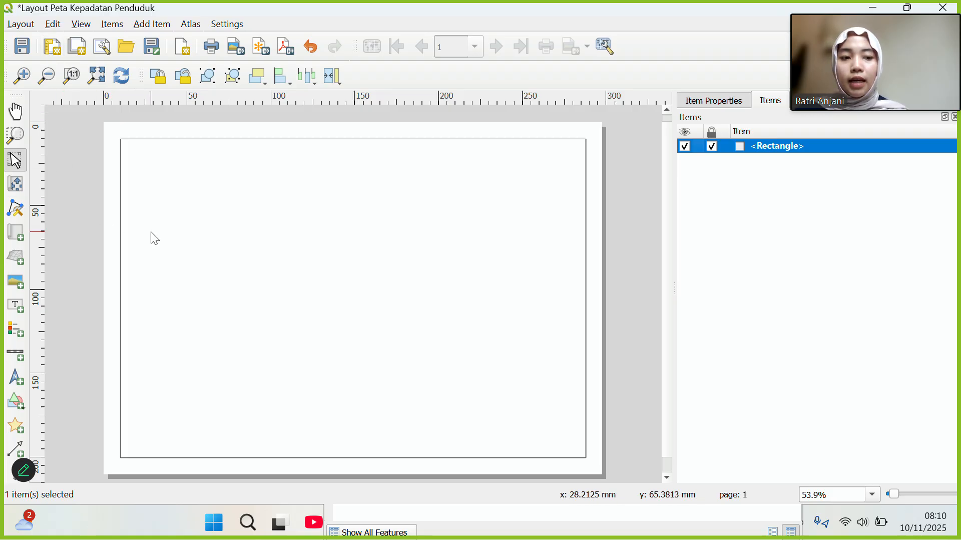
left_click(399, 25)
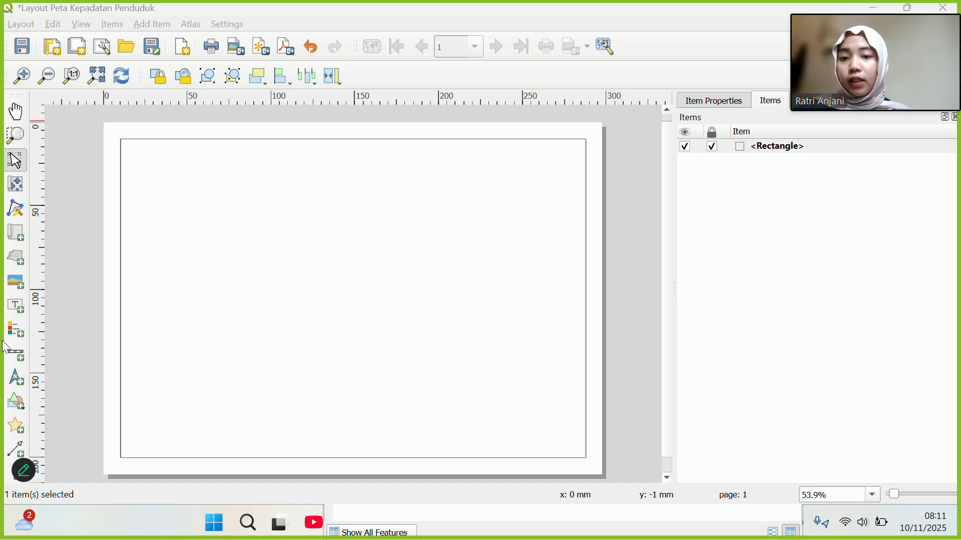
Draw a 180 × 170 mm inner rectangle from 20,20 mm to 200,190 mm.
left_click(14, 402)
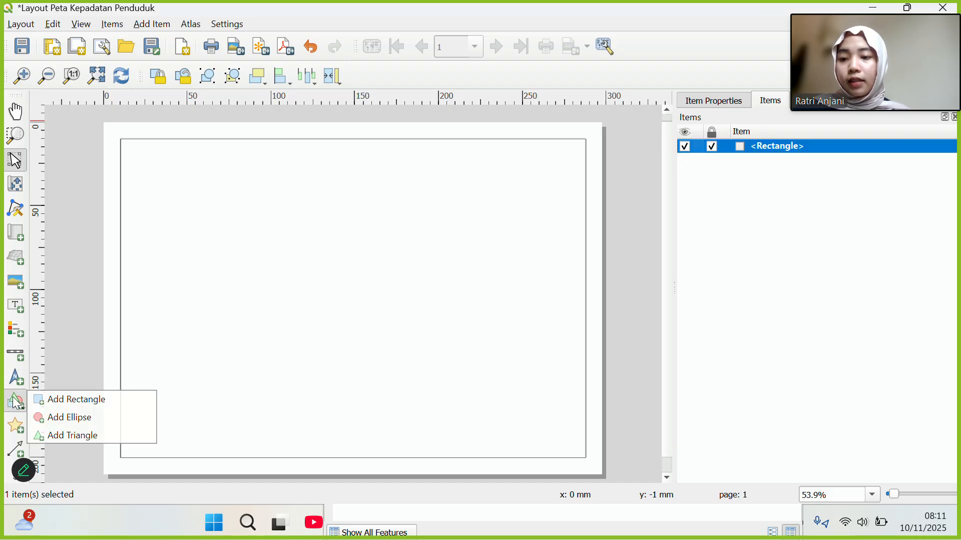
left_click(55, 399)
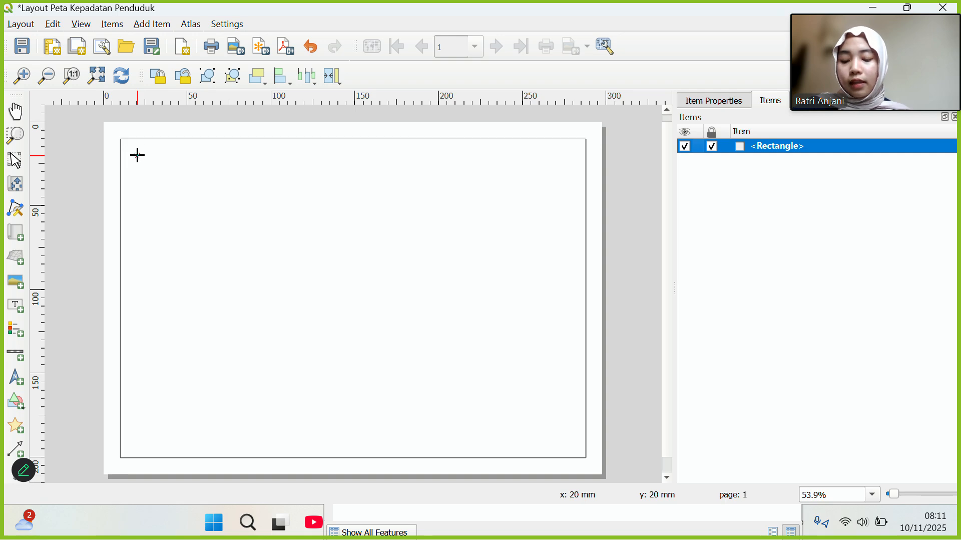
left_click_drag(137, 156, 439, 446)
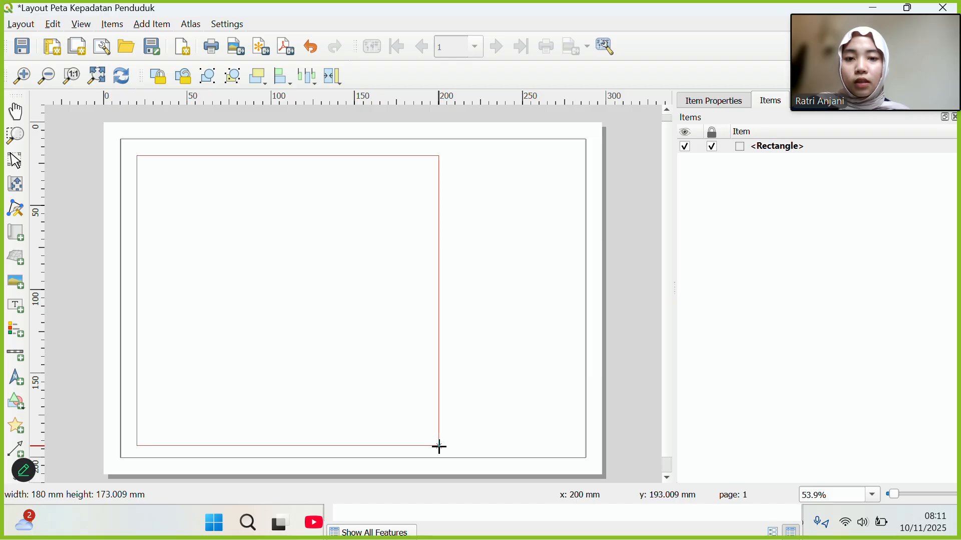
left_click_drag(440, 446, 440, 444)
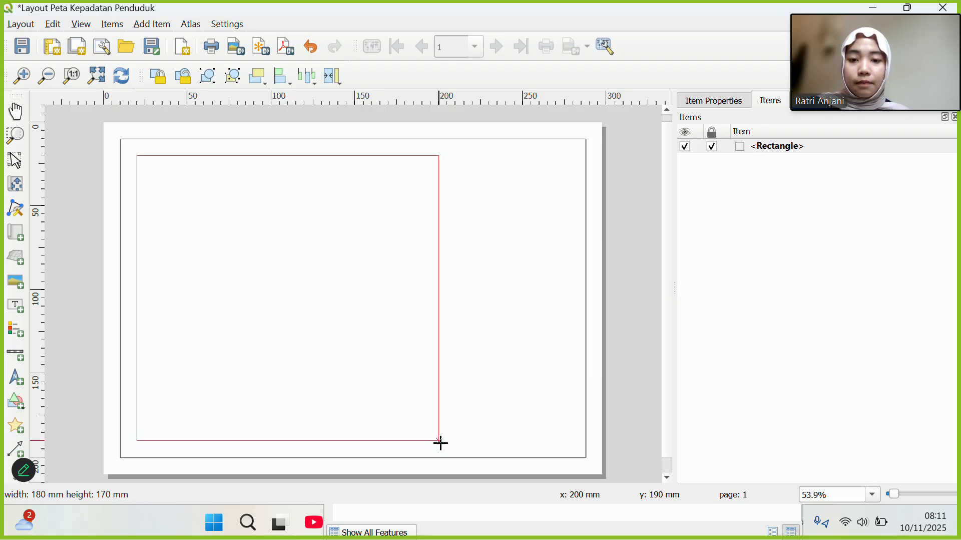
left_click_drag(441, 443, 441, 442)
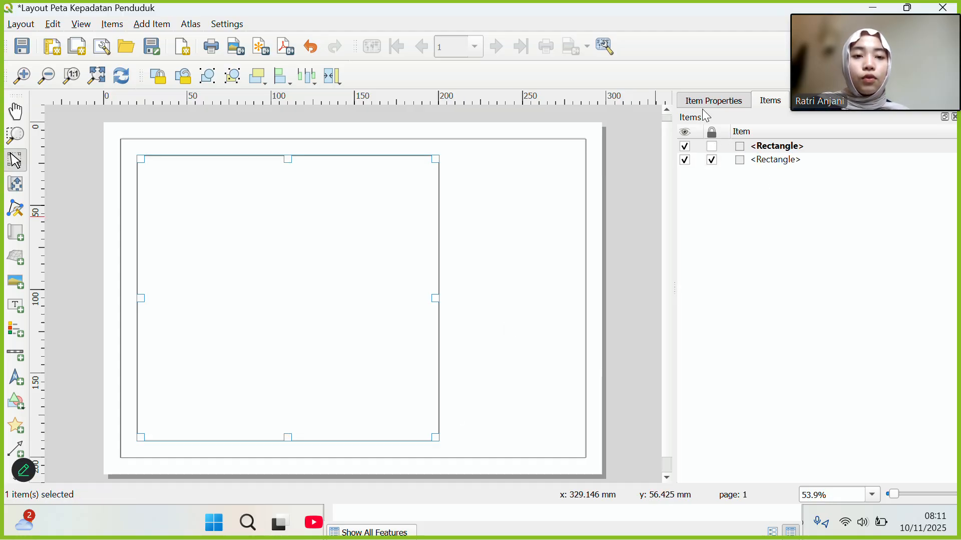
Rename the outer rectangle GARIS TEPI LUAR and relock it, then rename the inner one GARIS TEPI DALAM.
left_click(760, 162)
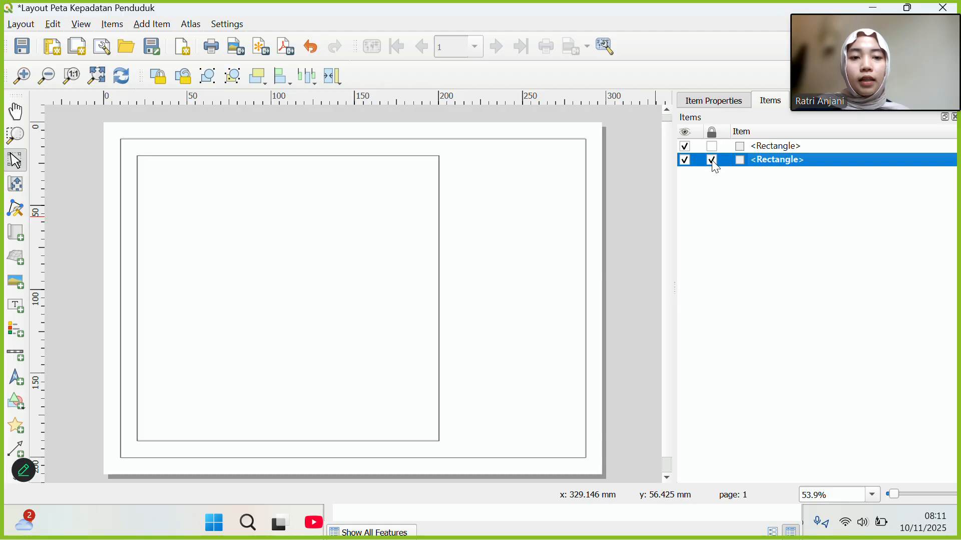
left_click(713, 160)
double_click(759, 161)
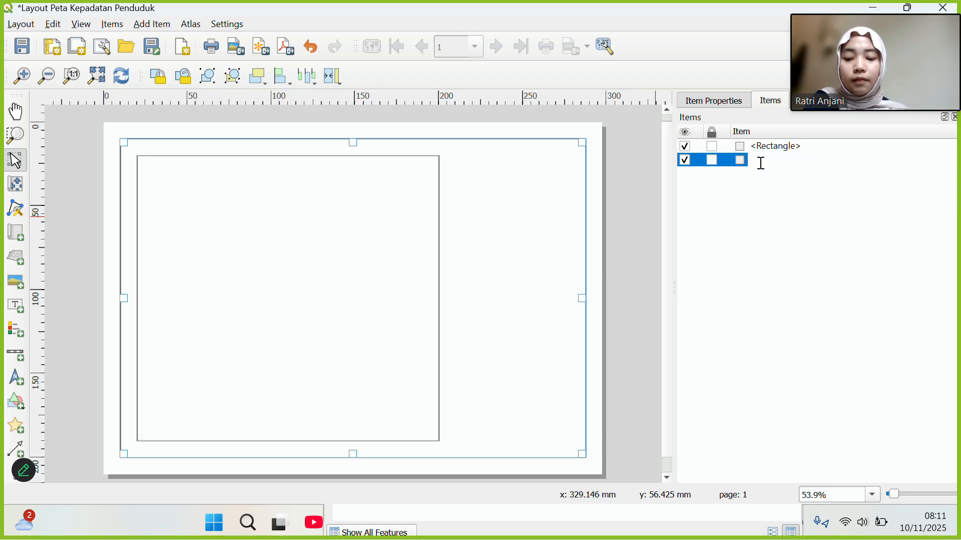
type("GARIS")
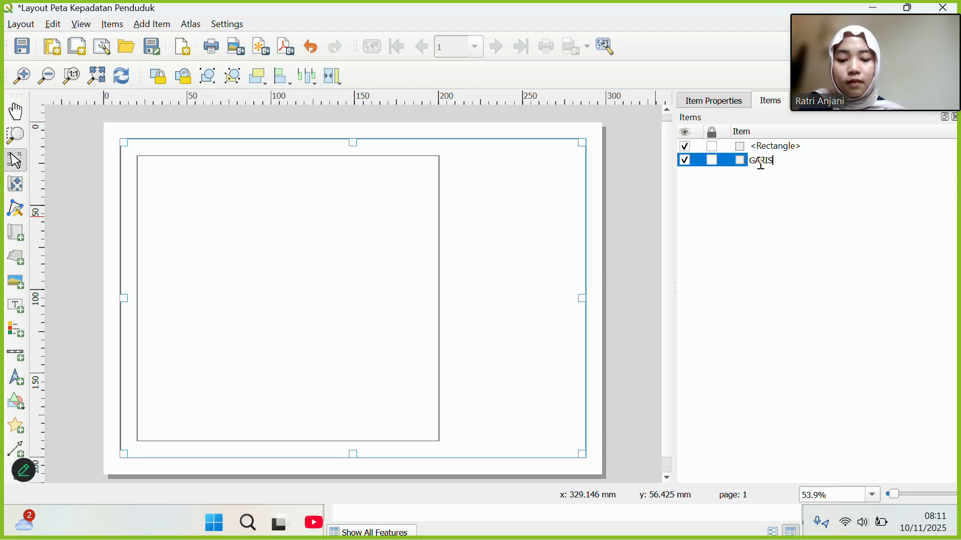
type(" TEPI LUAR")
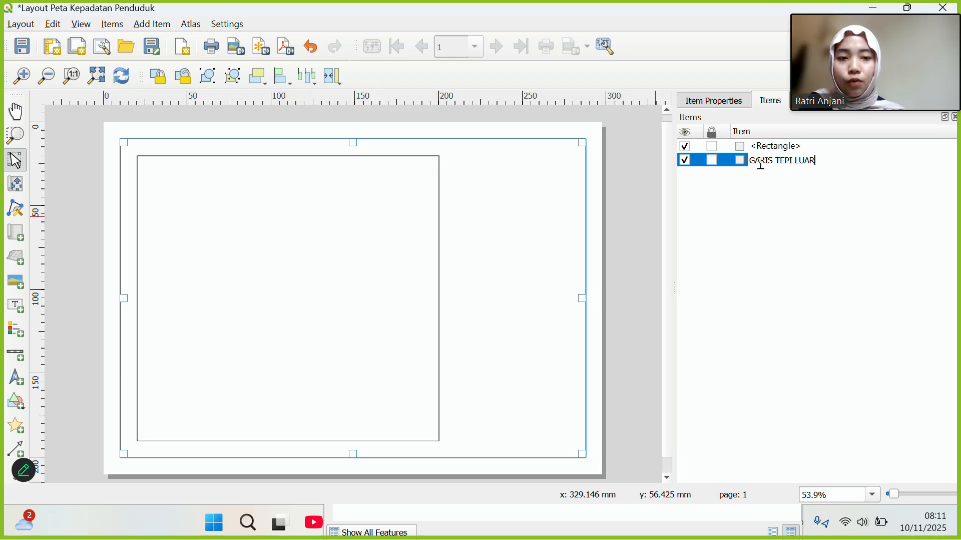
left_click(712, 161)
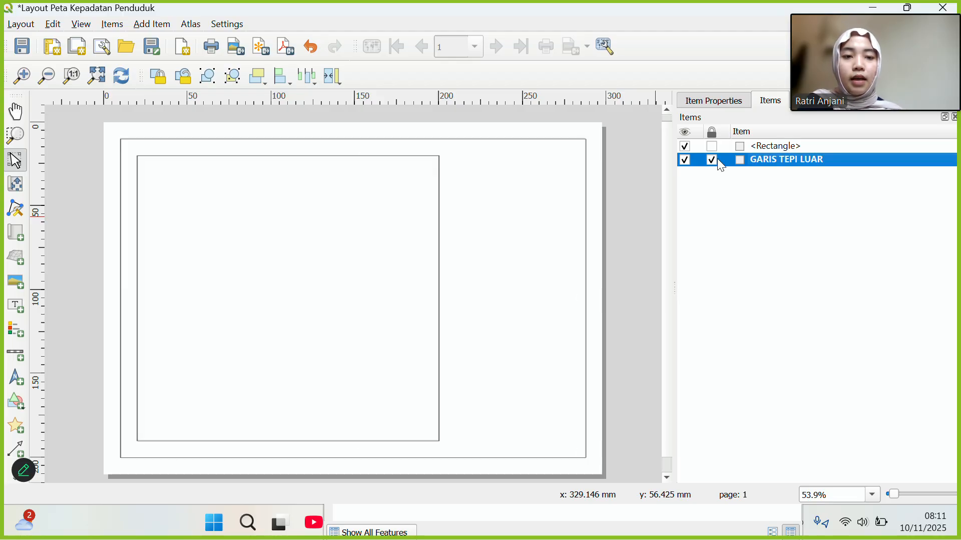
double_click(760, 146)
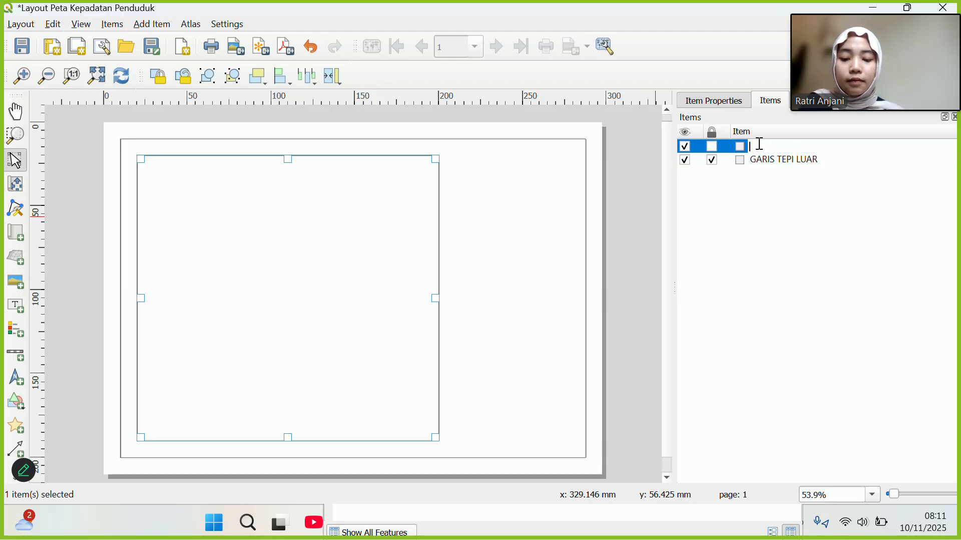
type("GARIS TE")
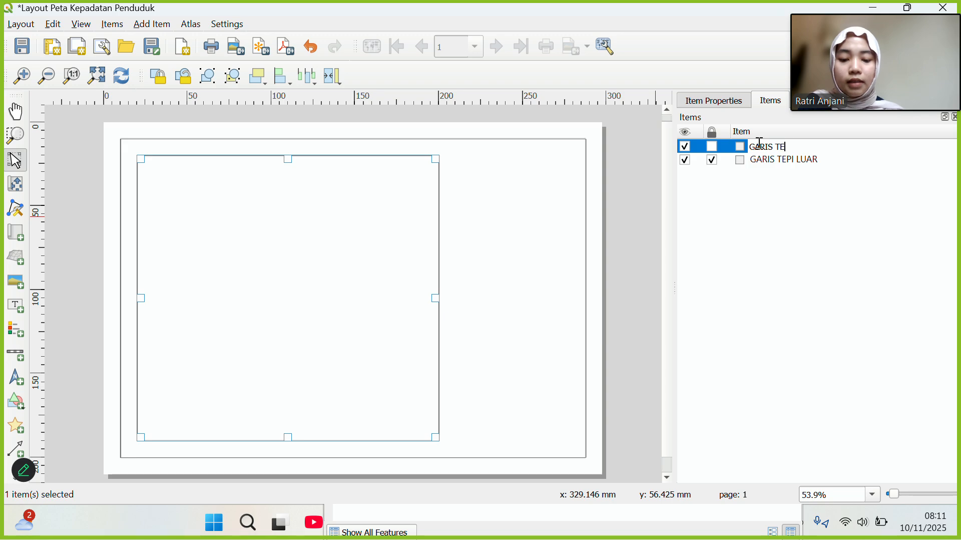
type("PI DALAM")
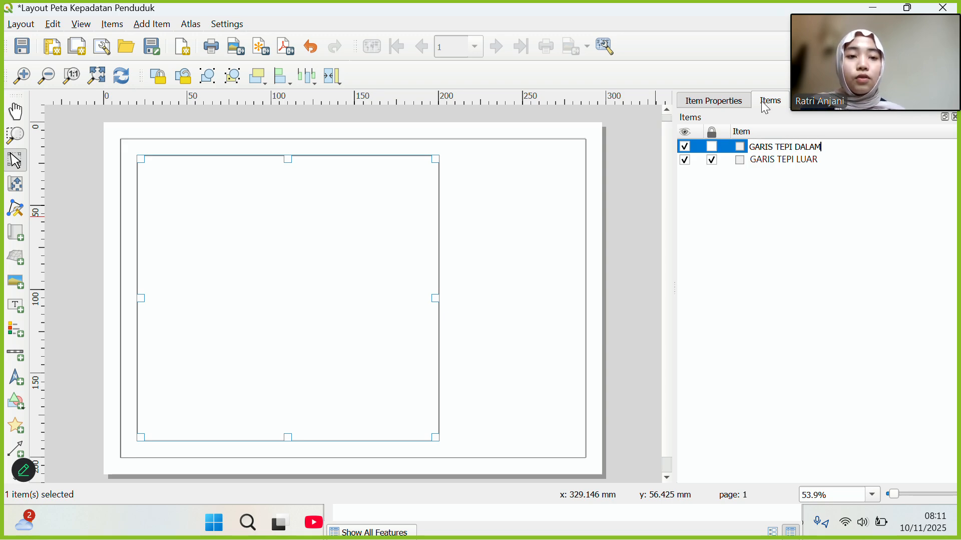
Change GARIS TEPI DALAM's Simple Fill stroke width from 0,3 mm to 0,1 mm.
left_click(714, 100)
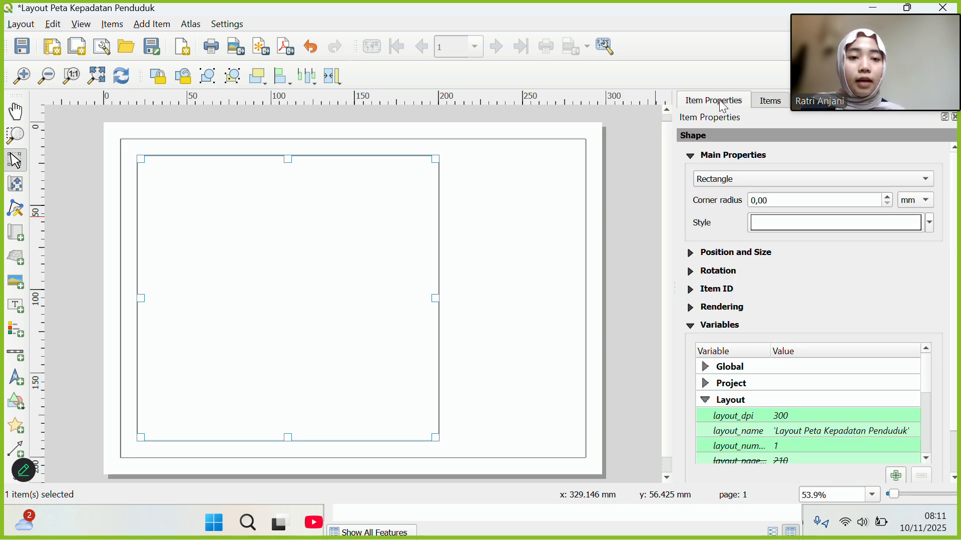
left_click(775, 224)
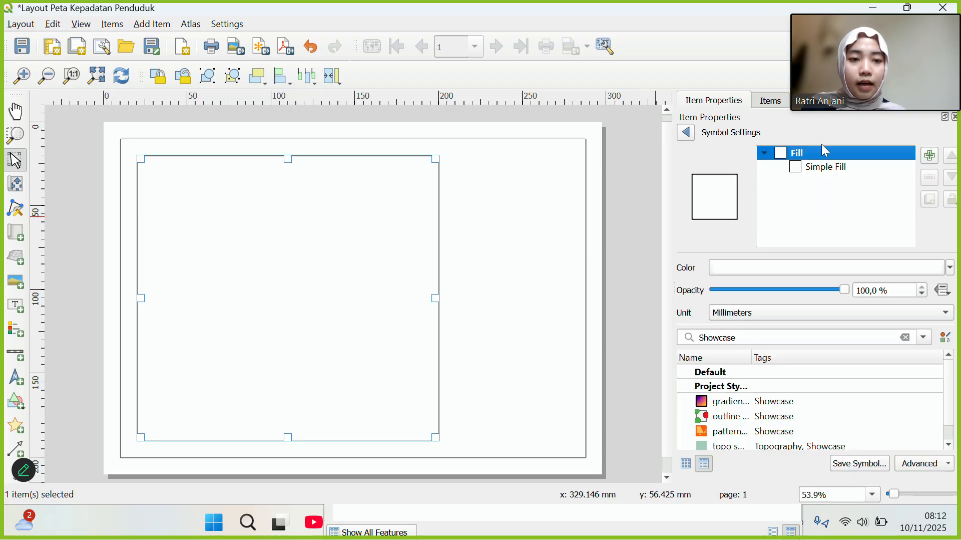
left_click(821, 166)
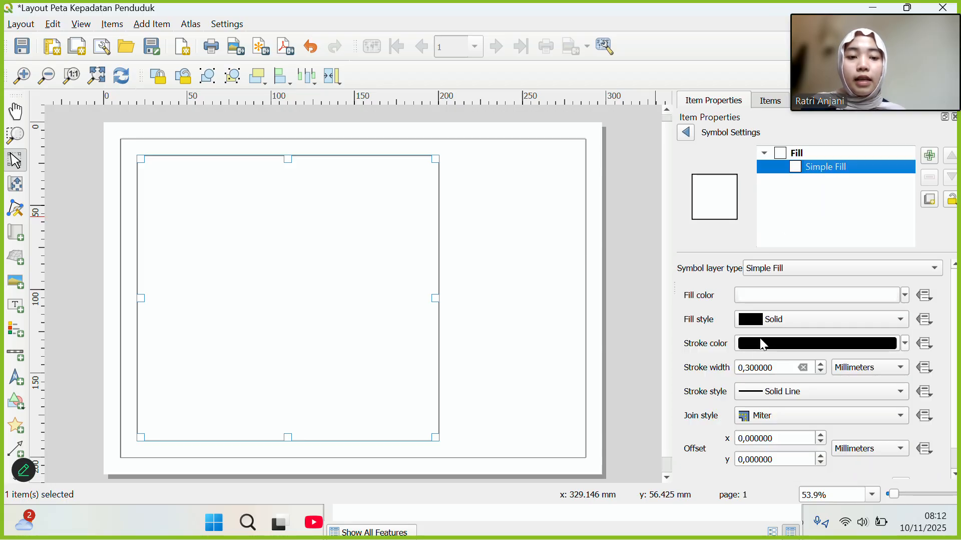
left_click(752, 368)
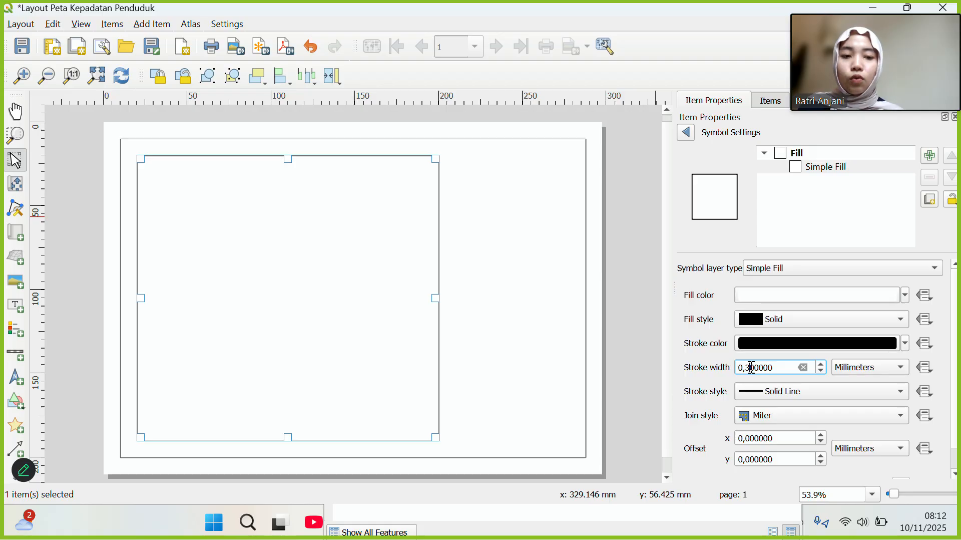
key("Delete")
type("1")
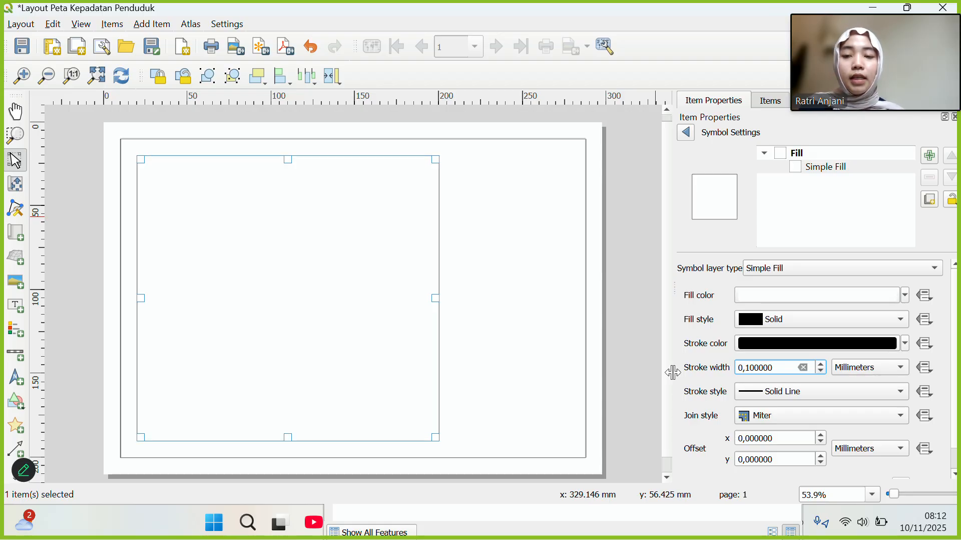
left_click(693, 133)
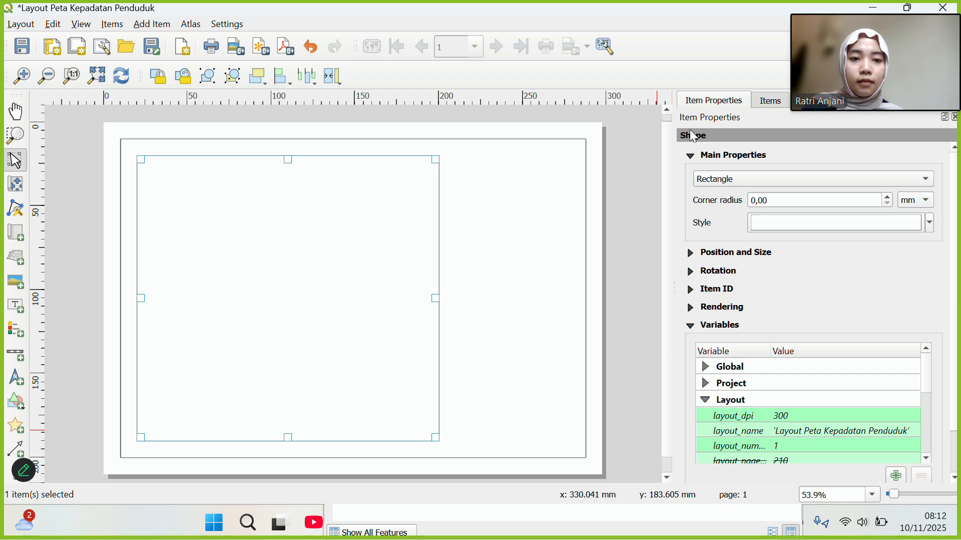
left_click(771, 101)
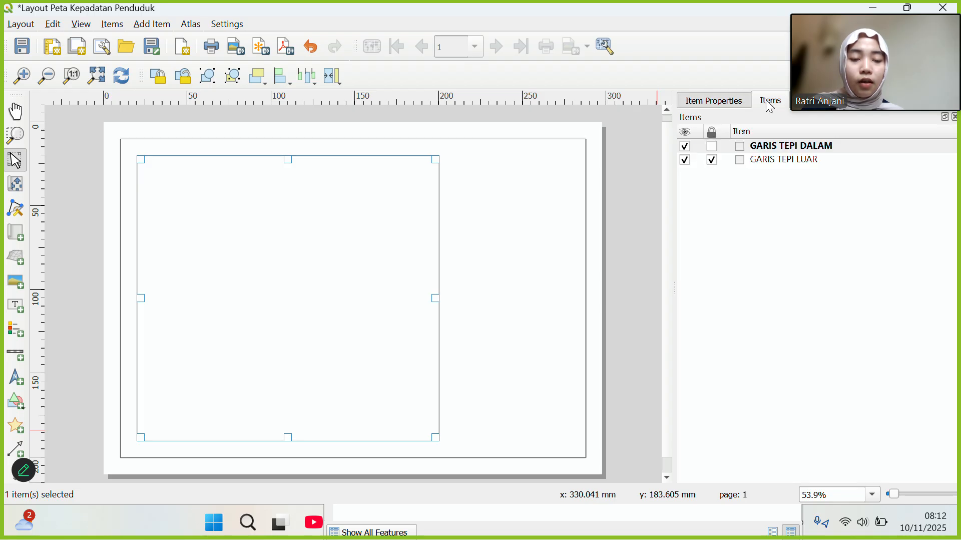
Unlock GARIS TEPI DALAM, then copy it and paste a duplicate onto the page.
left_click(713, 147)
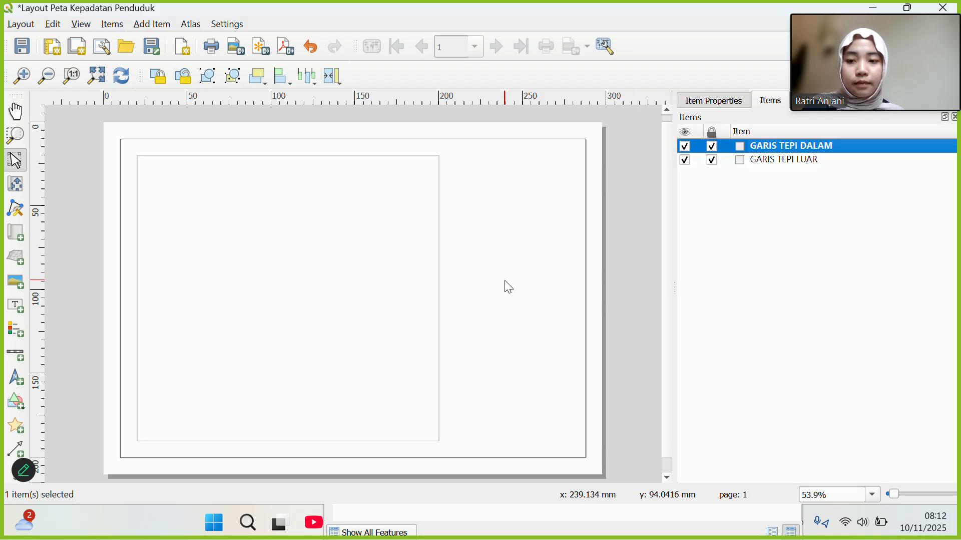
left_click(347, 245)
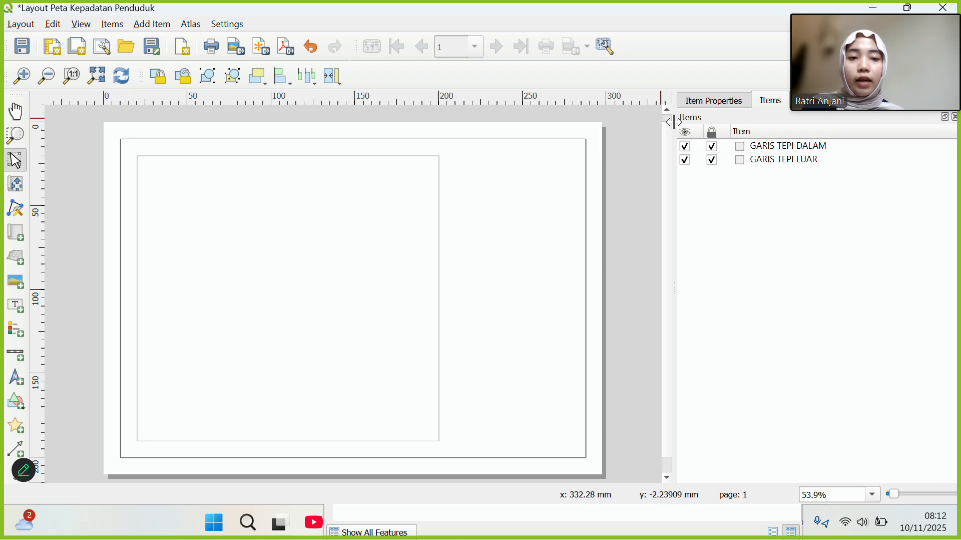
left_click(713, 146)
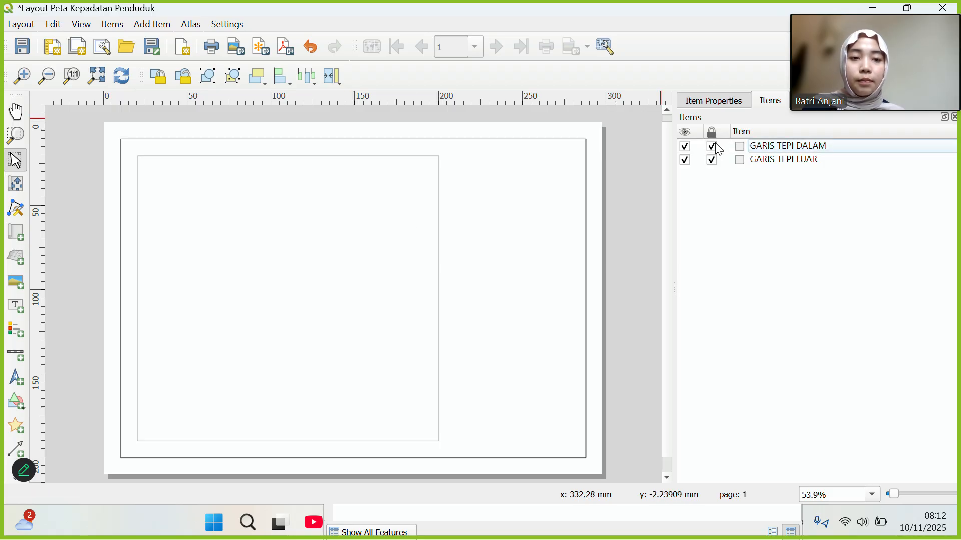
left_click(343, 239)
right_click(342, 238)
left_click(380, 285)
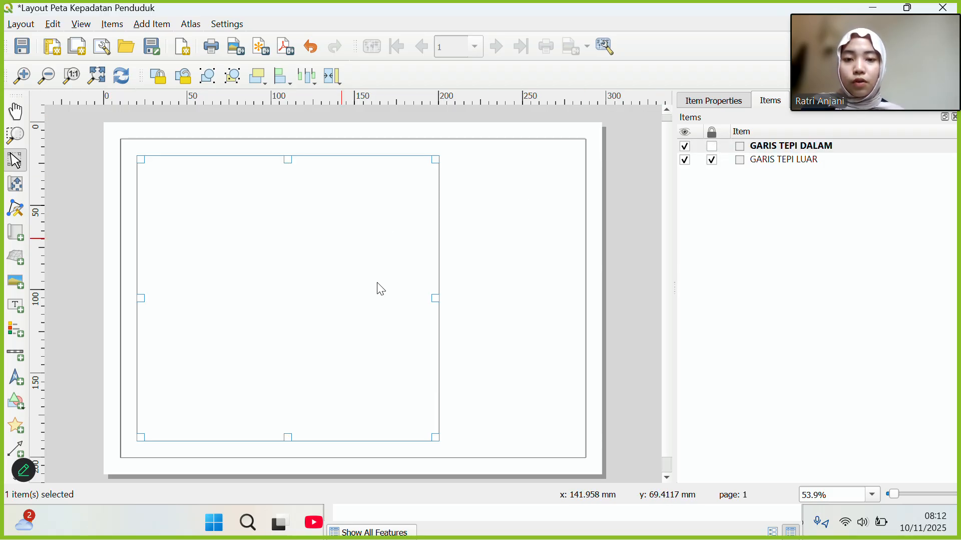
right_click(501, 273)
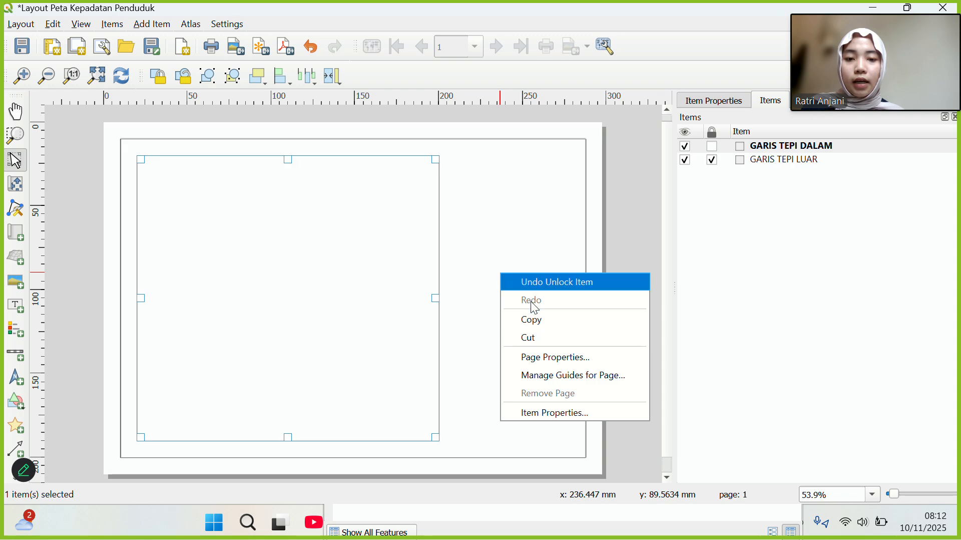
left_click(497, 216)
right_click(497, 216)
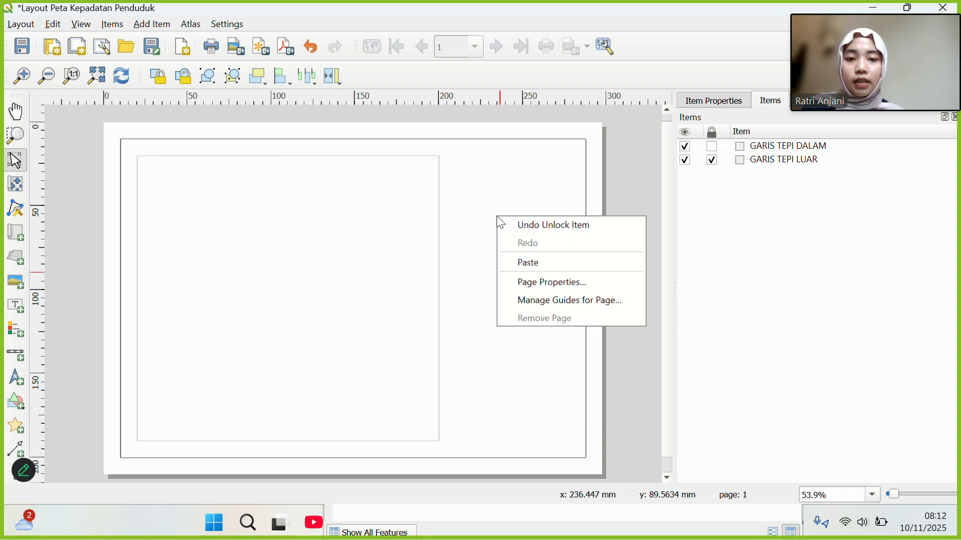
left_click(525, 270)
Move the copy right as an about 82.7 × 170 mm side panel and narrow the left frame.
left_click_drag(534, 268, 491, 204)
left_click_drag(624, 246, 537, 238)
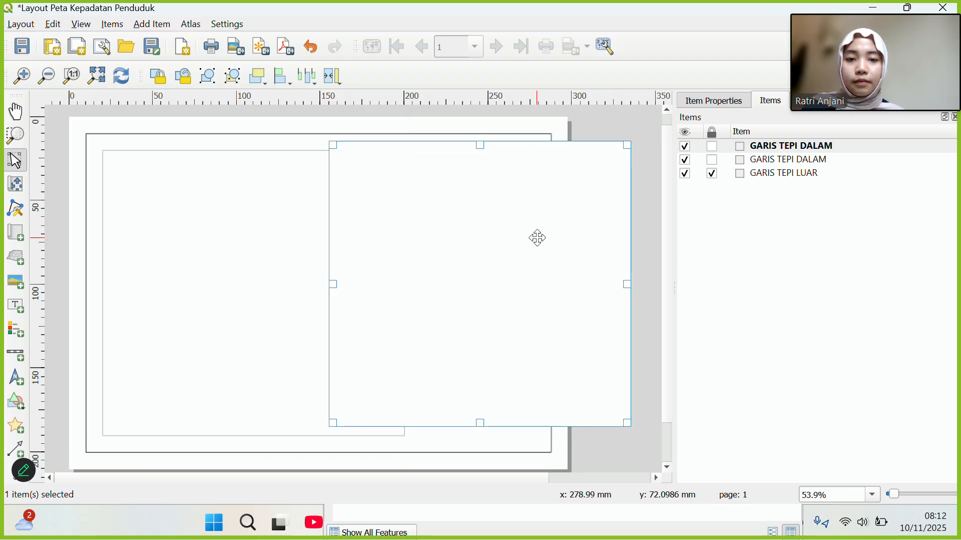
left_click_drag(627, 284, 543, 294)
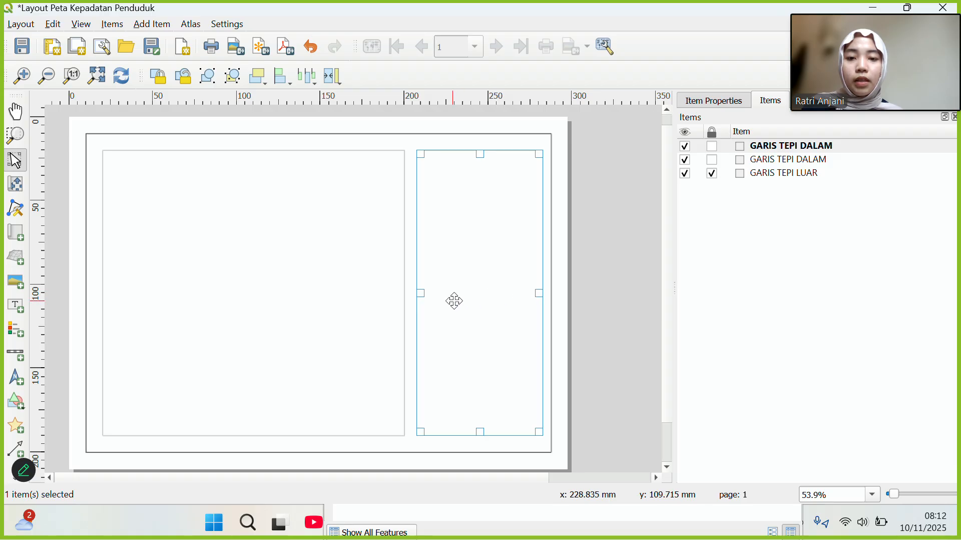
left_click(372, 290)
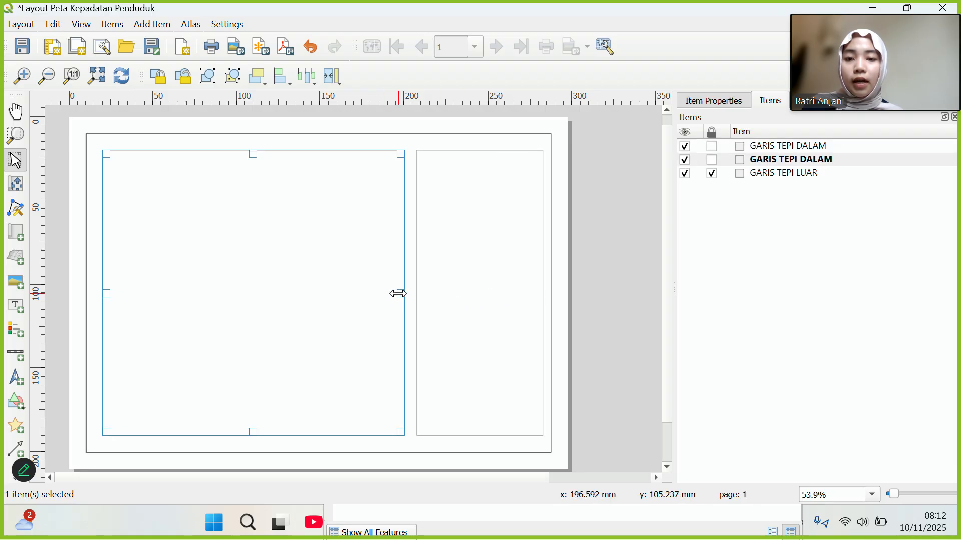
left_click_drag(399, 293, 414, 292)
left_click(464, 293)
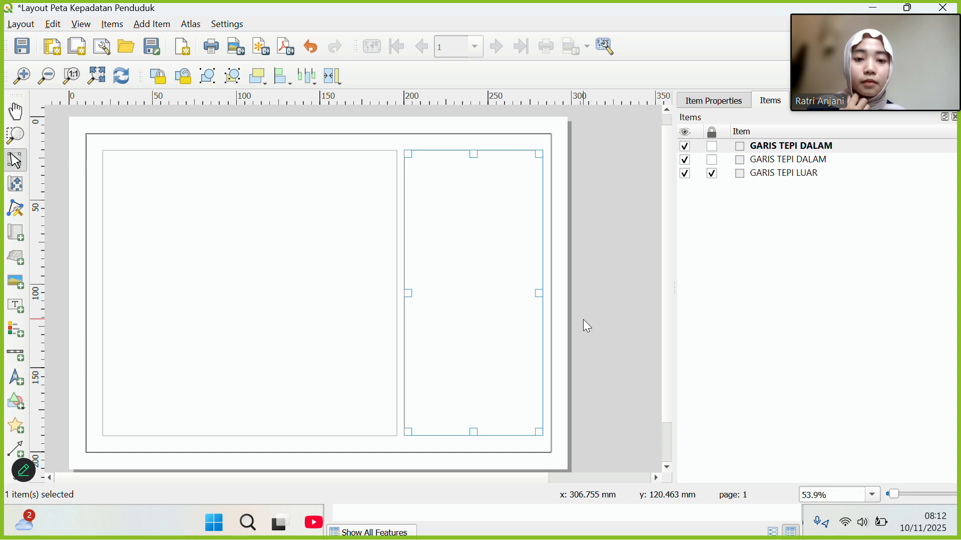
Rename the copied side panel frame GARIS JUDUL DKK.
left_click(610, 335)
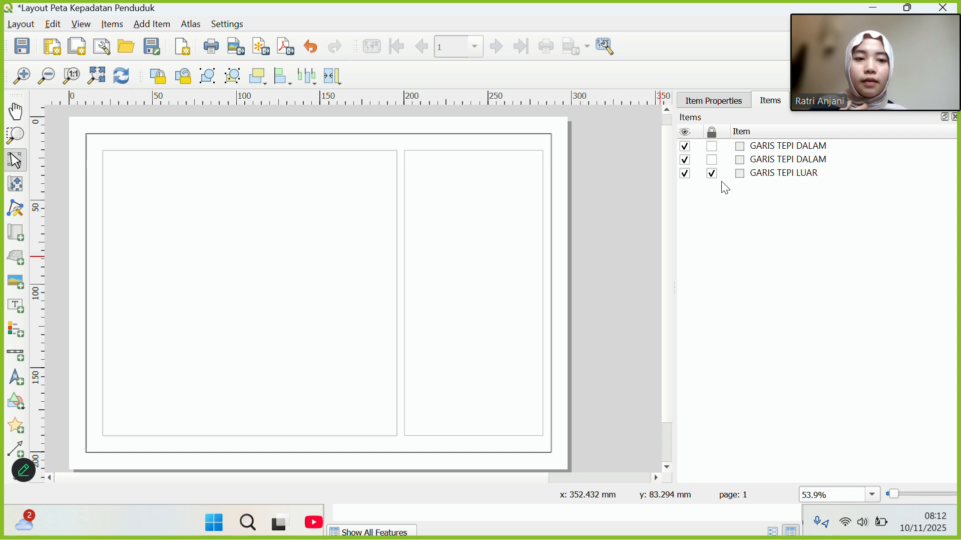
double_click(773, 146)
left_click(773, 142)
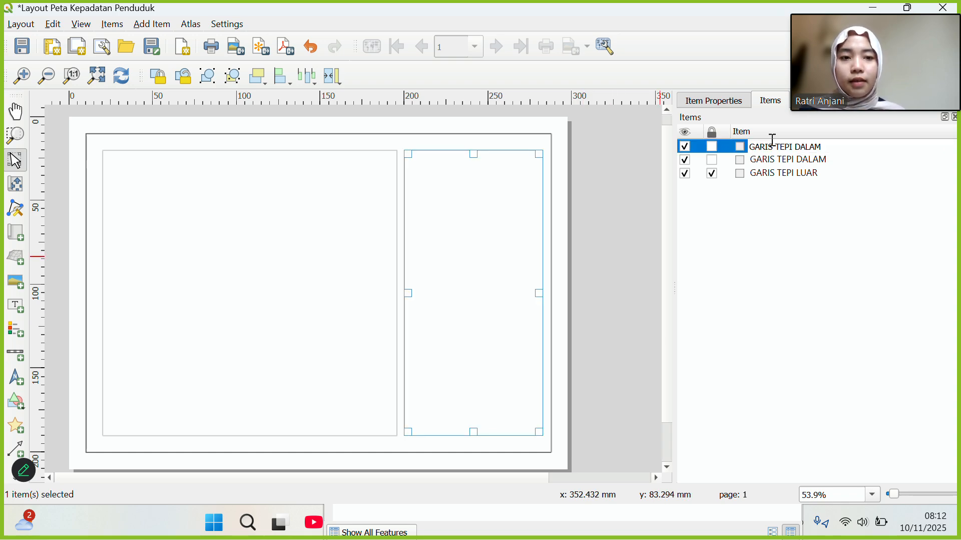
double_click(770, 143)
mouse_move(766, 144)
left_mouse_down()
mouse_move(818, 146)
mouse_move(775, 156)
left_mouse_up()
left_click(819, 147)
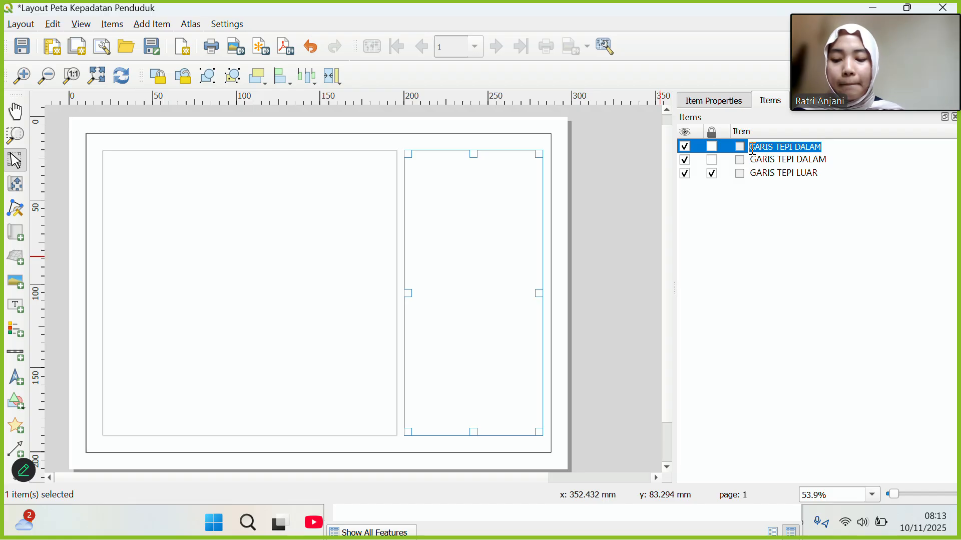
type("GAR")
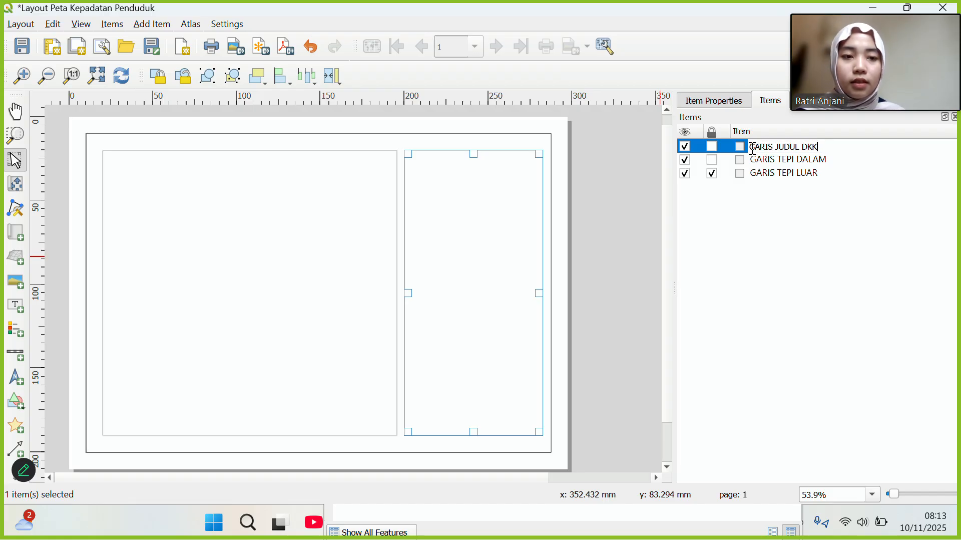
type("IS JUDUL DKK")
key("Return")
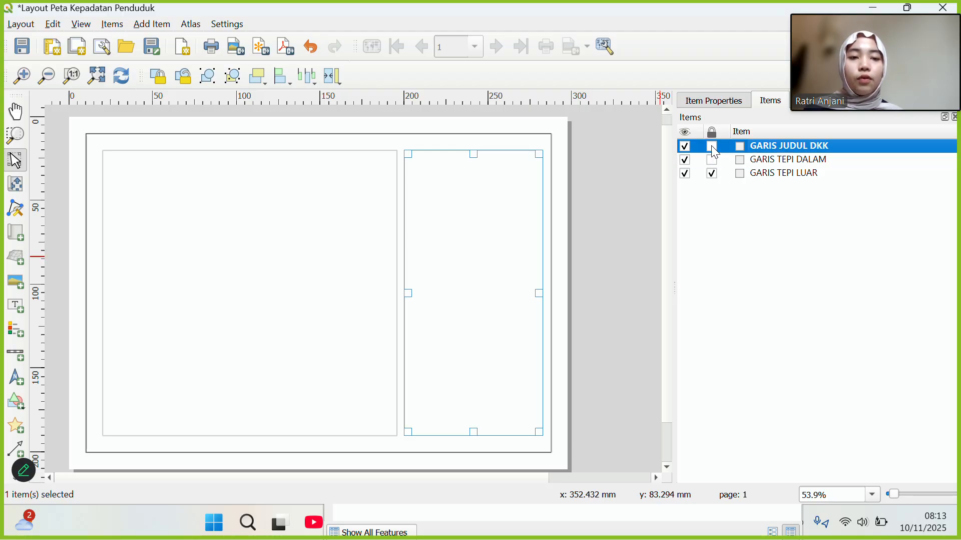
Lock the GARIS JUDUL DKK and GARIS TEPI DALAM frames.
left_click(714, 148)
left_click(713, 159)
left_click(629, 191)
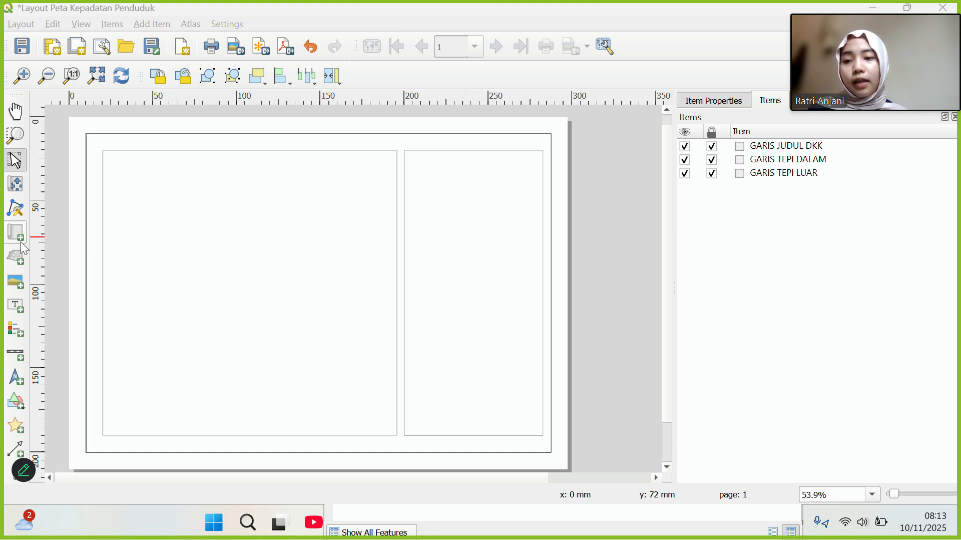
Draw a map item inside the left frame and stretch it toward the frame's top-left corner.
left_click(21, 238)
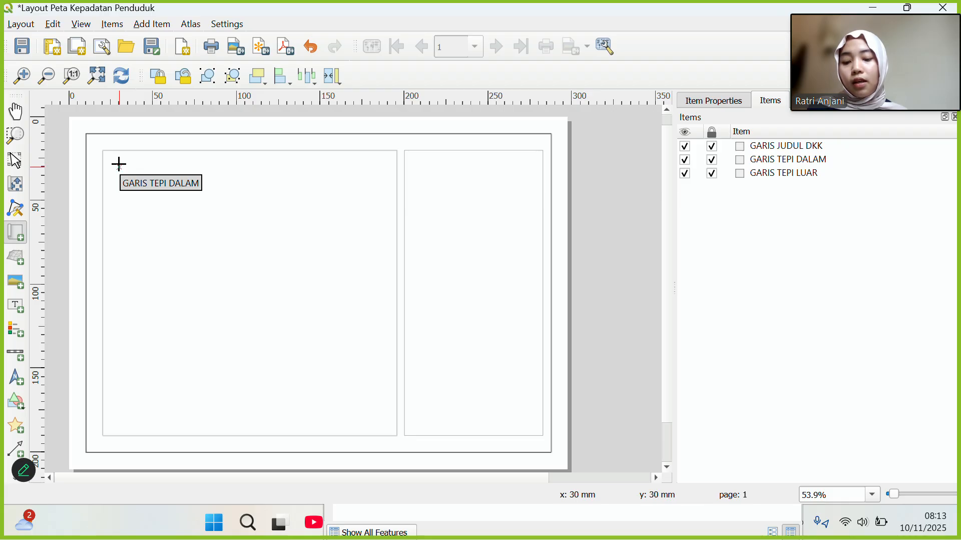
left_click_drag(120, 167, 384, 421)
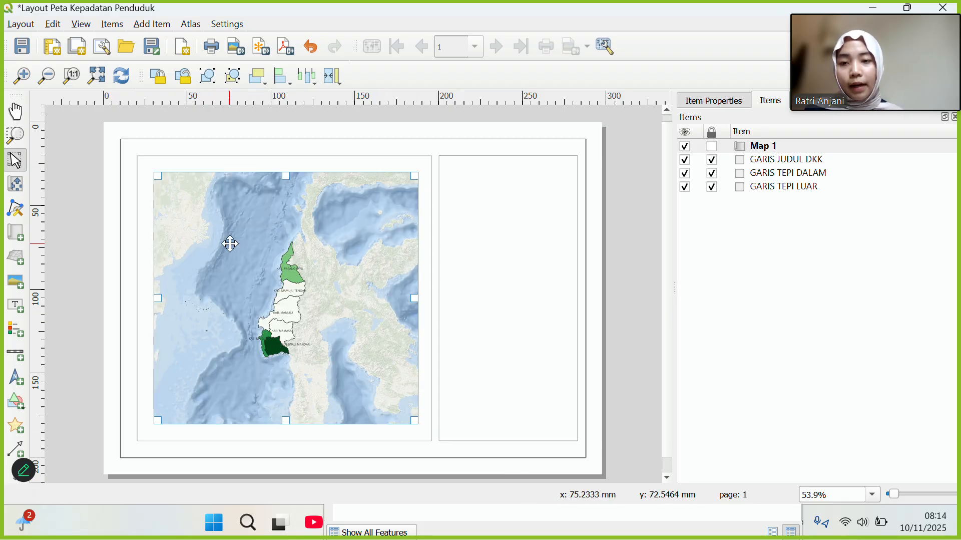
left_click_drag(157, 176, 154, 172)
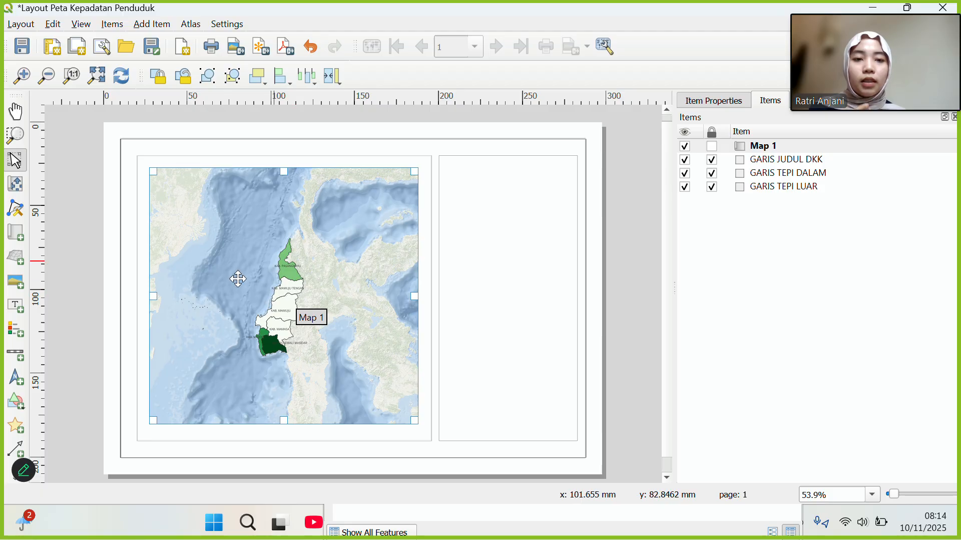
Change Map 1's scale from 4170571 to 2000000.
left_click(727, 102)
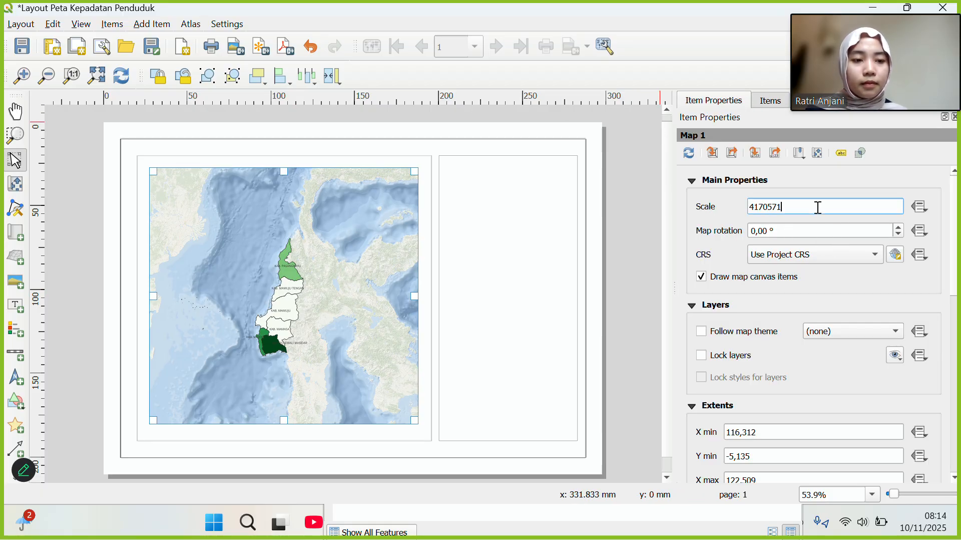
left_click_drag(800, 211, 743, 211)
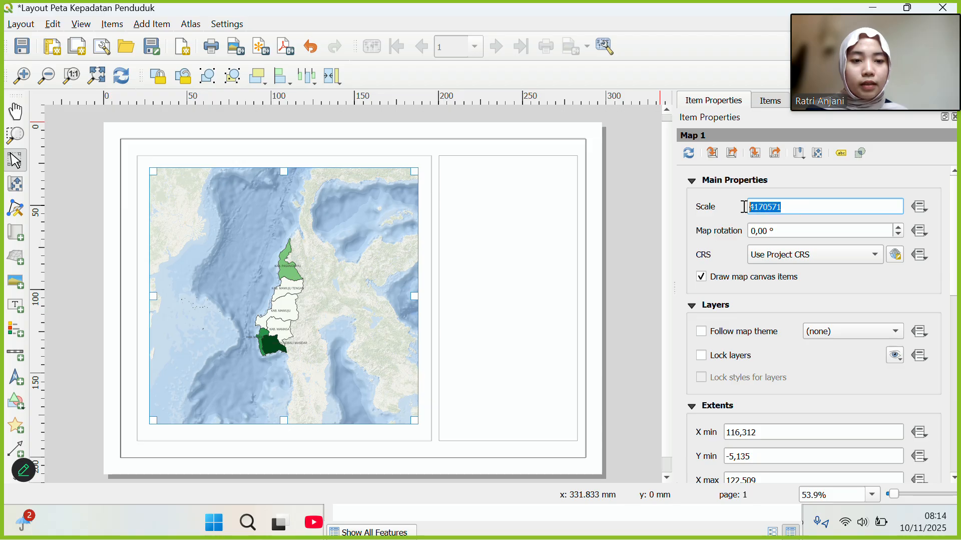
type("2000")
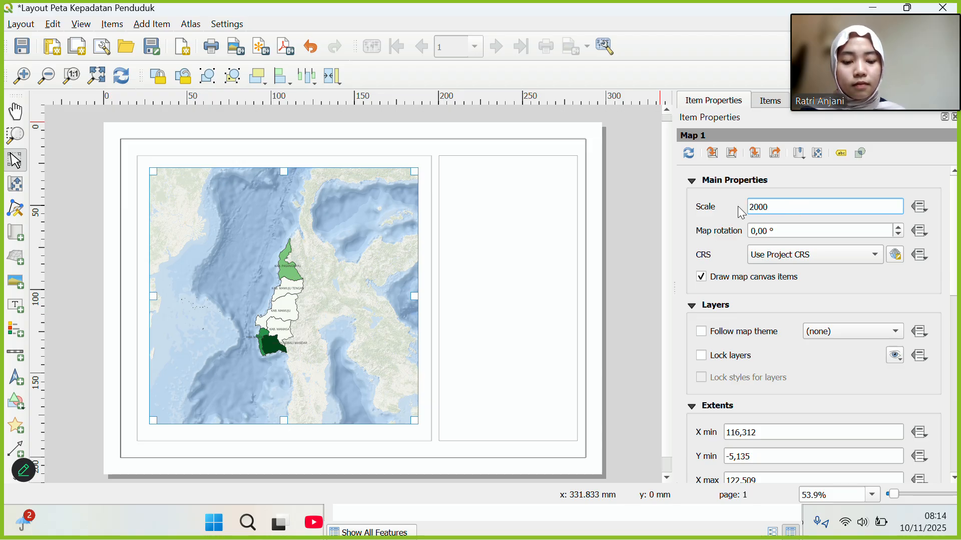
type(".000")
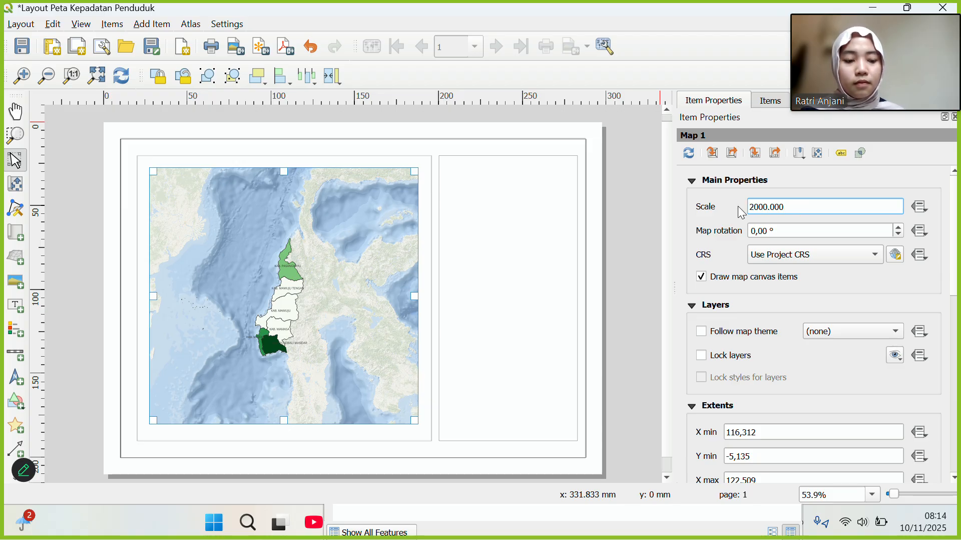
key("BackSpace")
key("BackSpace")
key("BackSpace")
key("BackSpace")
type("000")
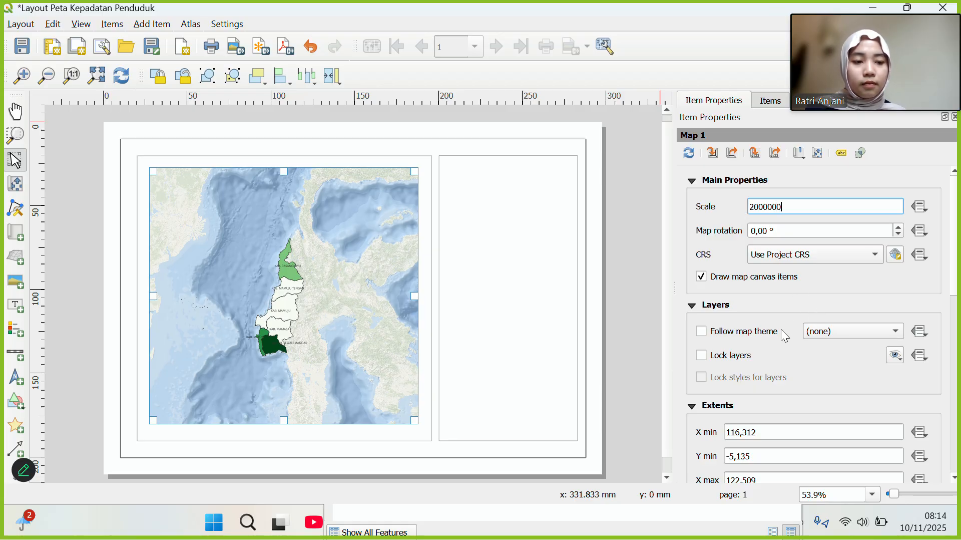
left_click(347, 349)
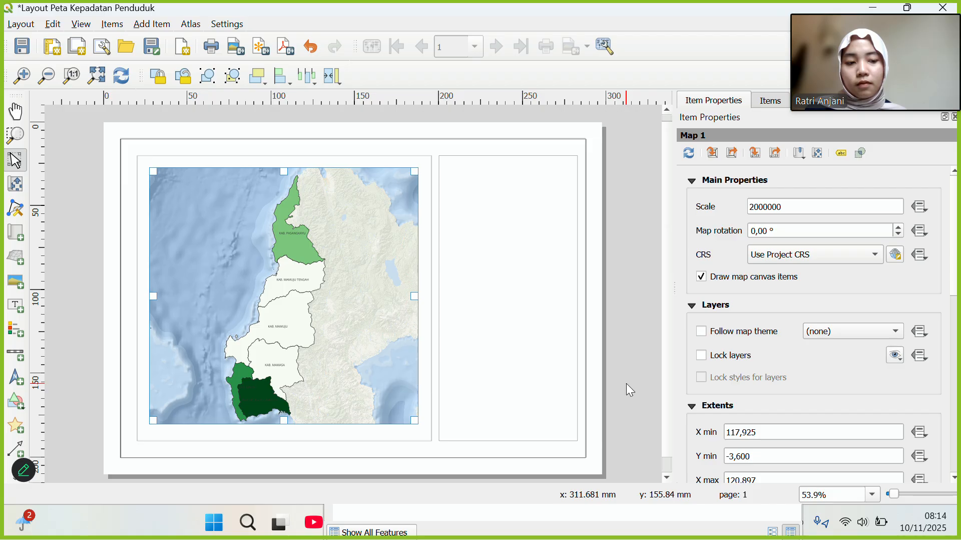
Tick Lock layers and Lock styles for layers in Map 1's Layers properties.
scroll(779, 316, "down", 3)
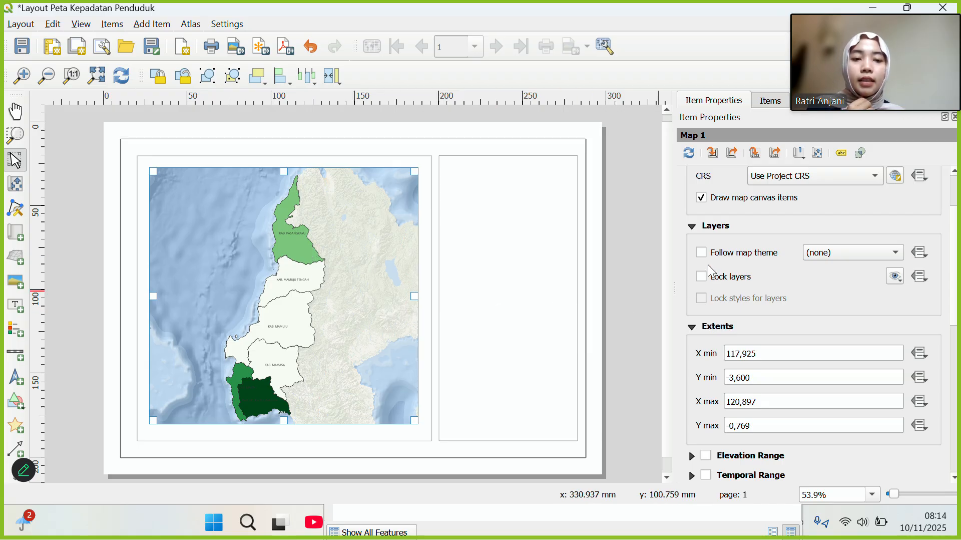
left_click(711, 278)
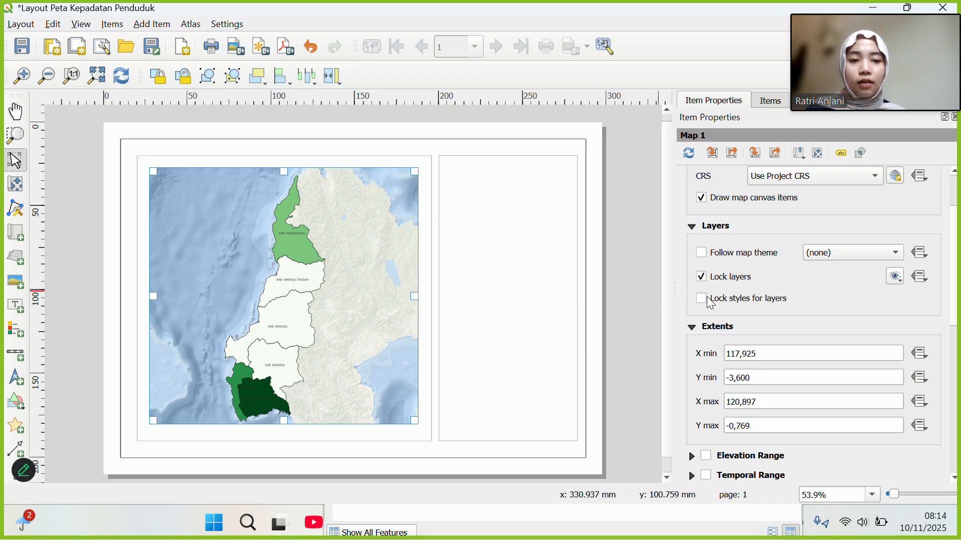
left_click(702, 298)
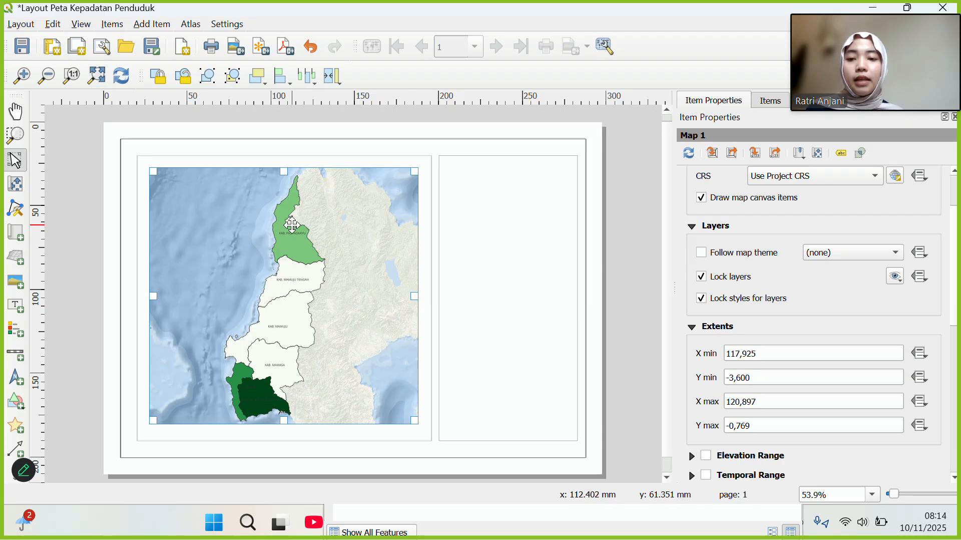
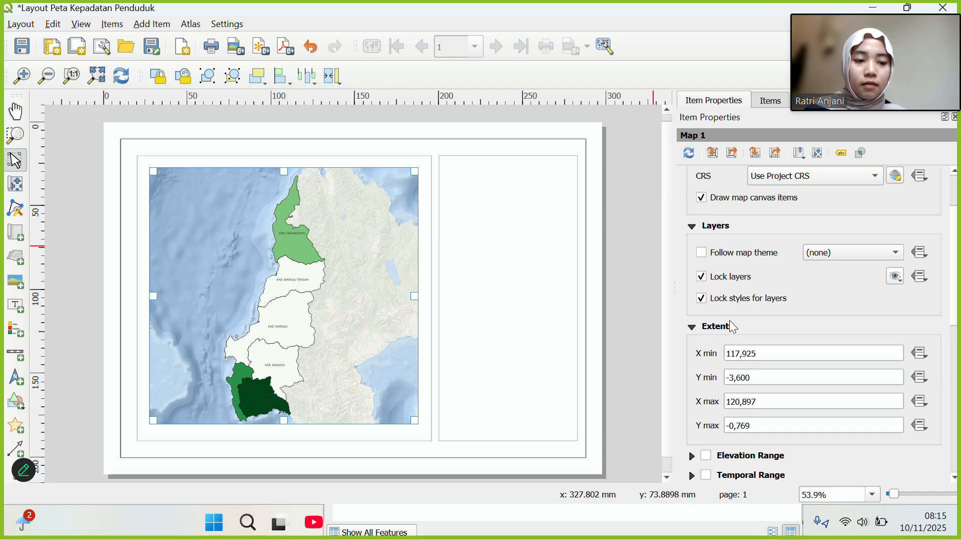
Add Grid 1 to Map 1 from the Grids section and open its settings.
left_click(406, 30)
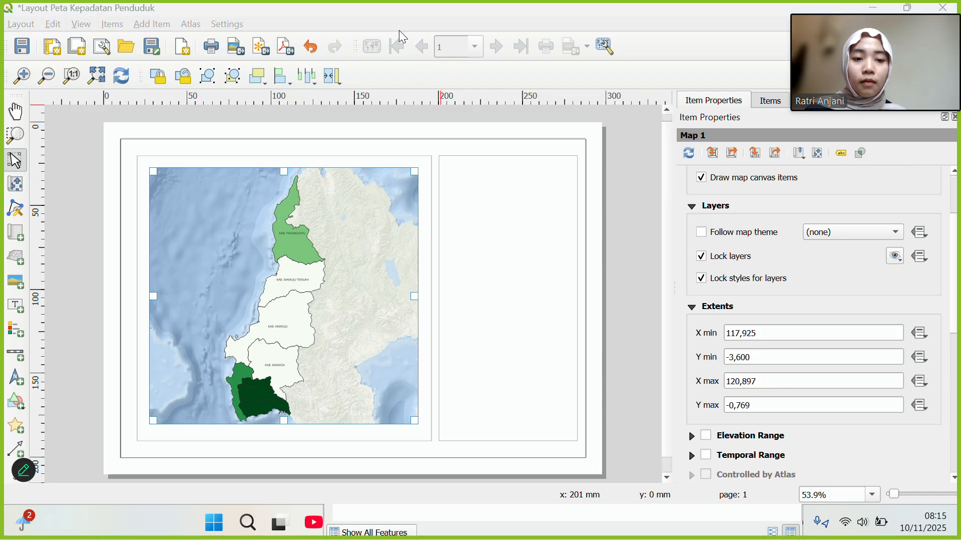
scroll(687, 368, "down", 5)
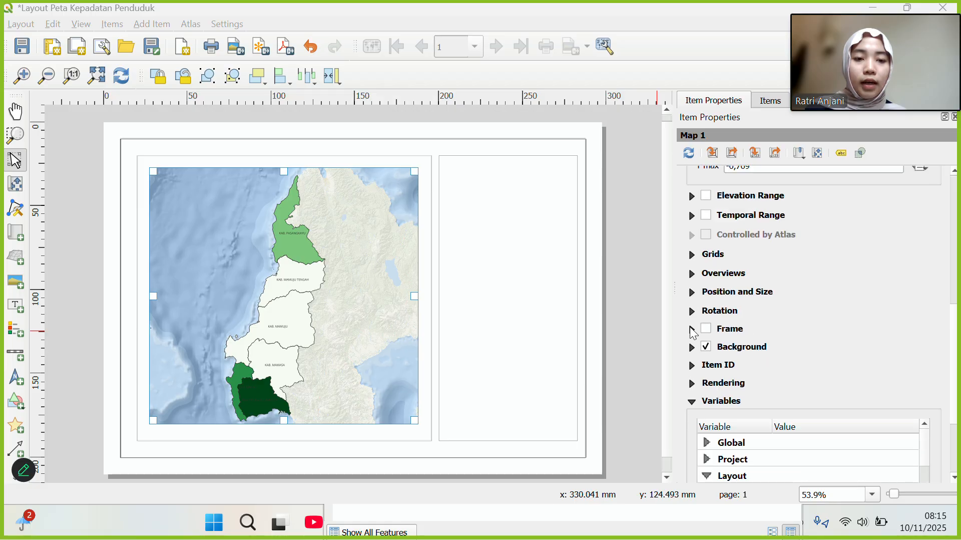
left_click(690, 254)
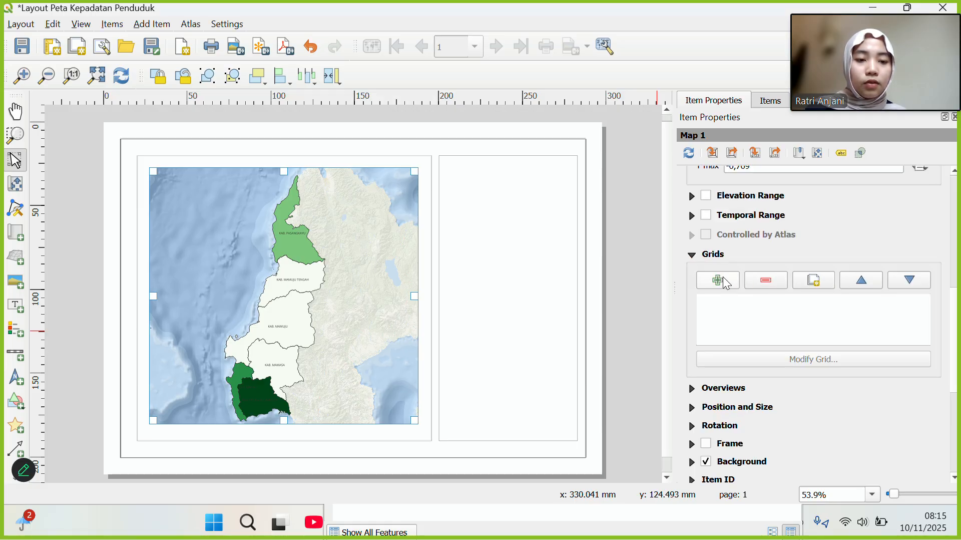
left_click(726, 281)
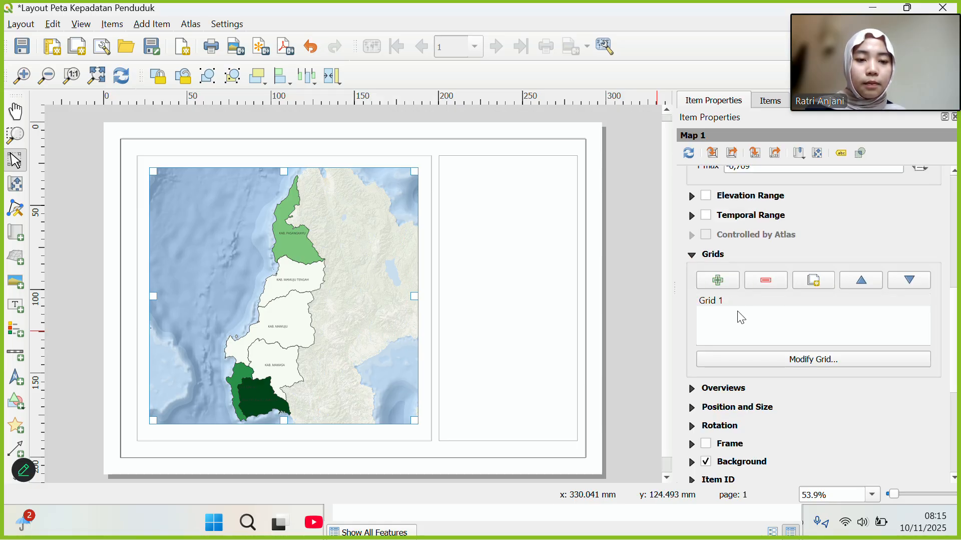
left_click(790, 368)
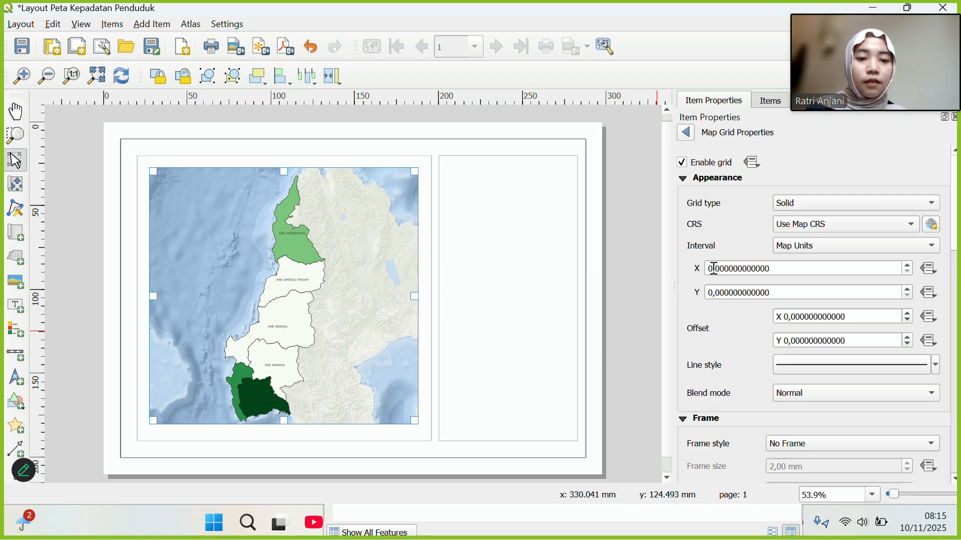
Set the grid's X and Y intervals to 1.
left_click(714, 269)
key("BackSpace")
type("1")
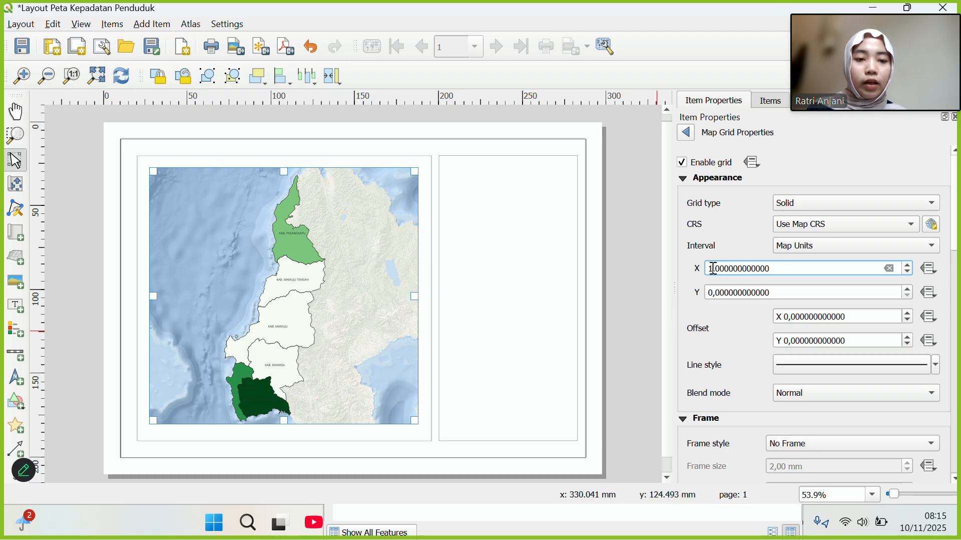
left_click(714, 293)
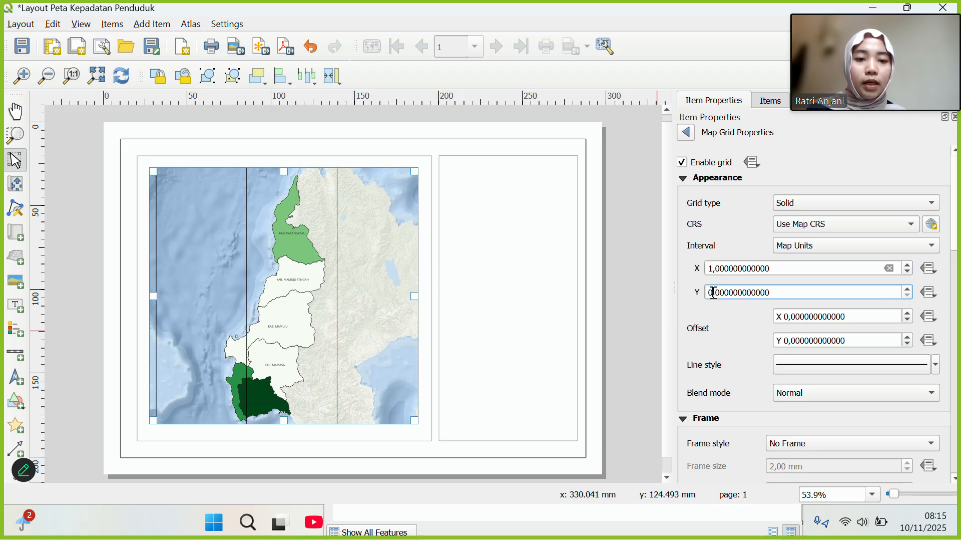
key("BackSpace")
type("1")
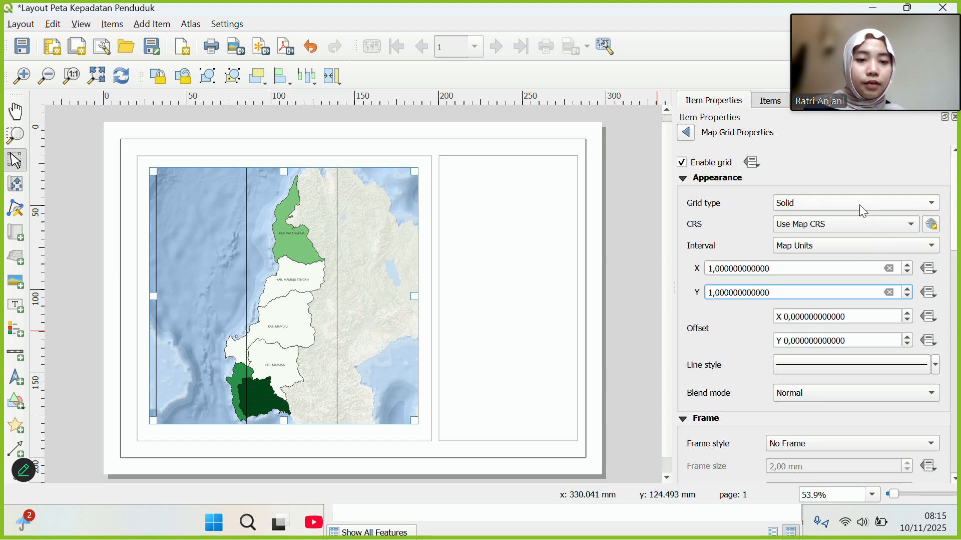
Base the grid on the project CRS EPSG:4326 with intervals in map units.
left_click(907, 225)
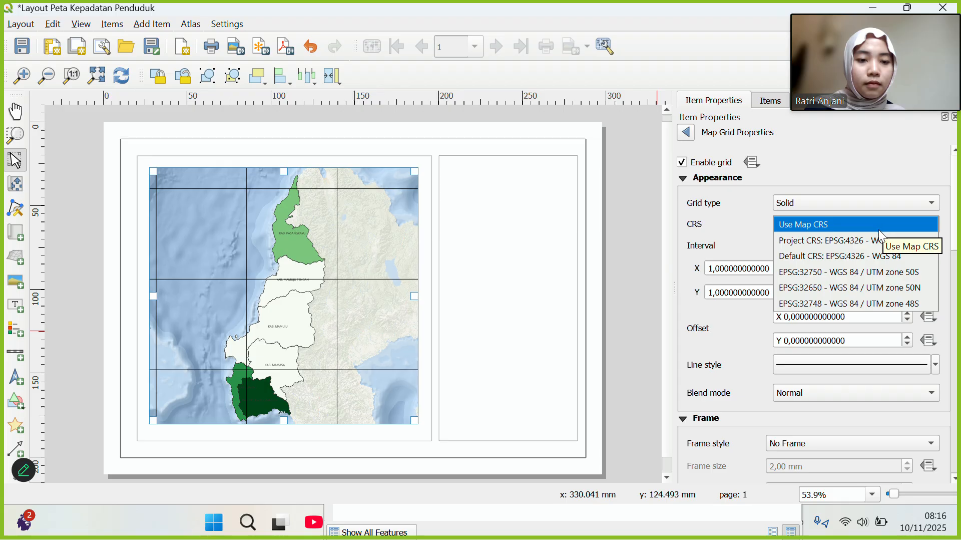
left_click(855, 246)
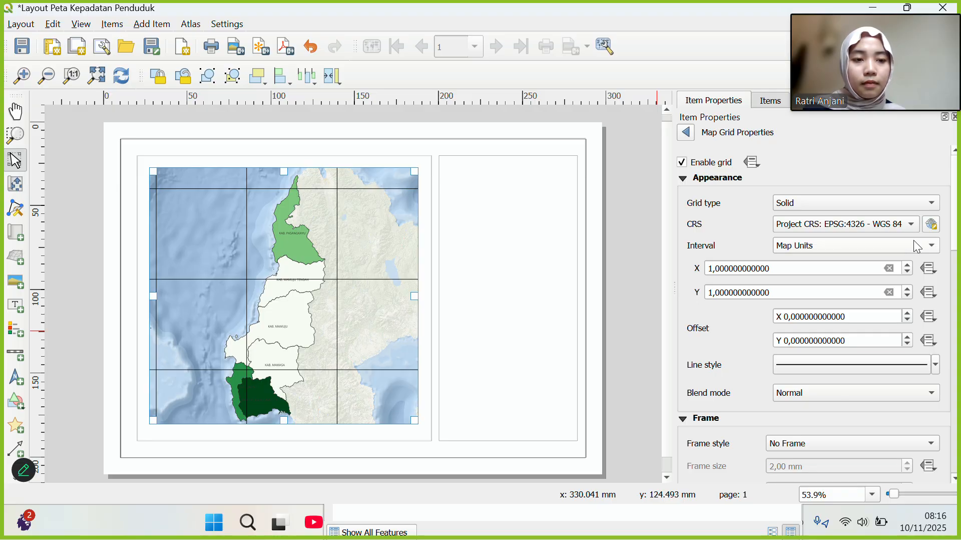
left_click(914, 239)
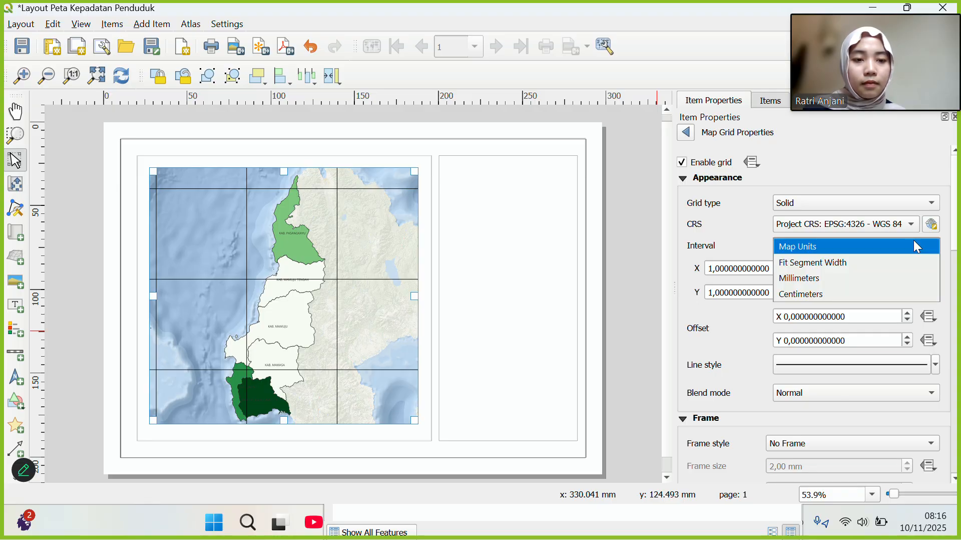
left_click(876, 243)
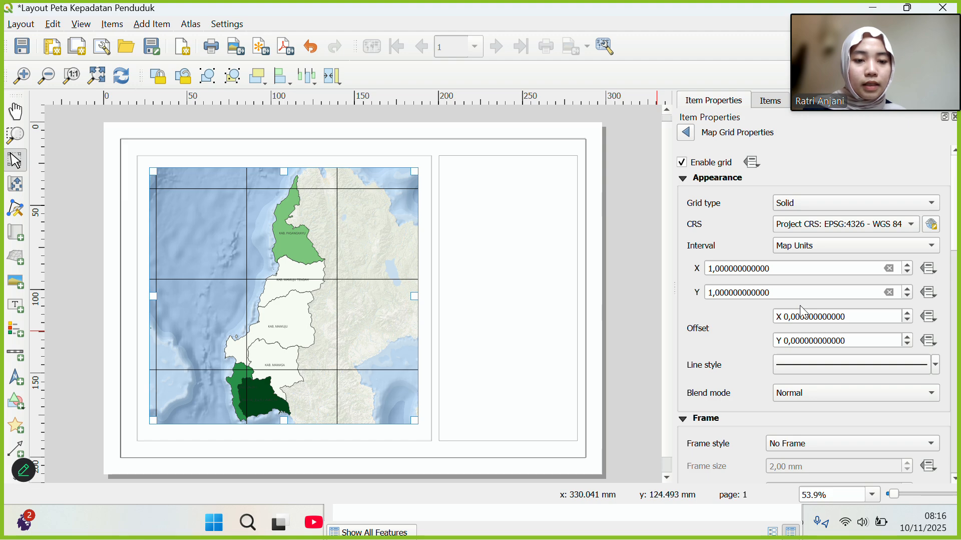
scroll(801, 308, "down", 5)
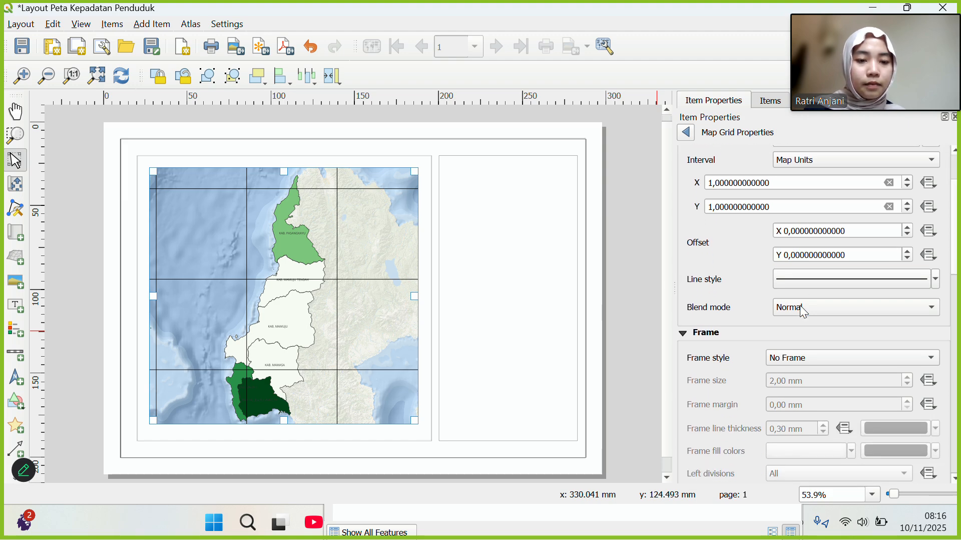
left_click(784, 209)
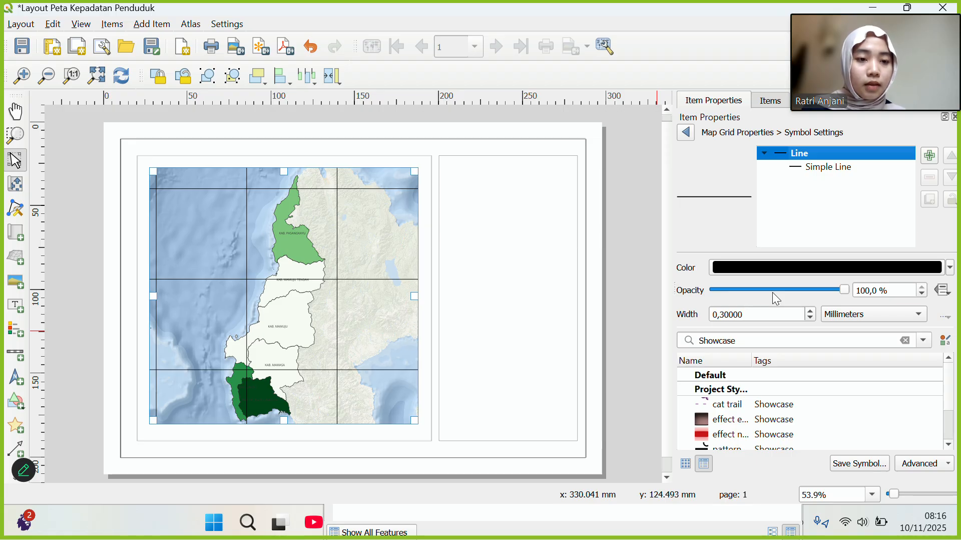
Colour the grid lines blue.
left_click(950, 267)
left_click(761, 224)
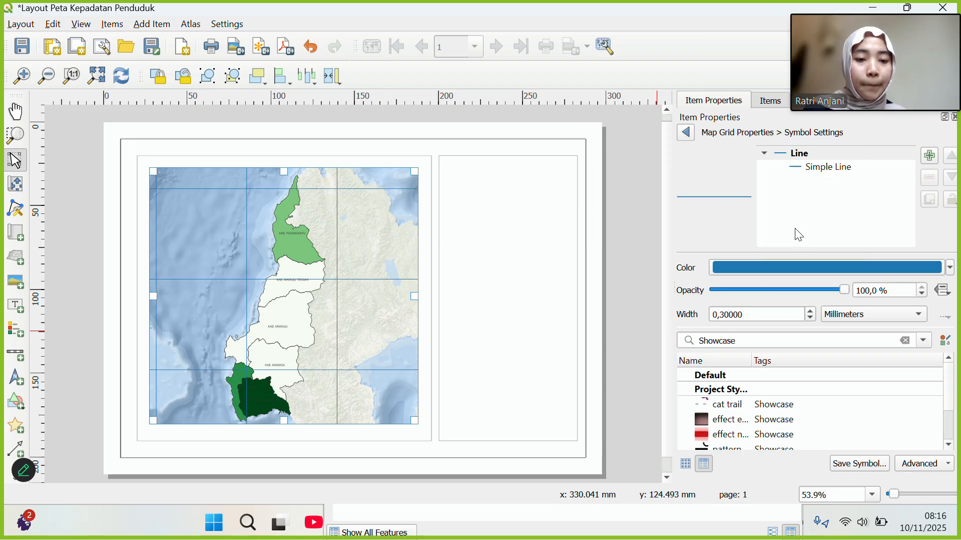
scroll(794, 271, "down", 10)
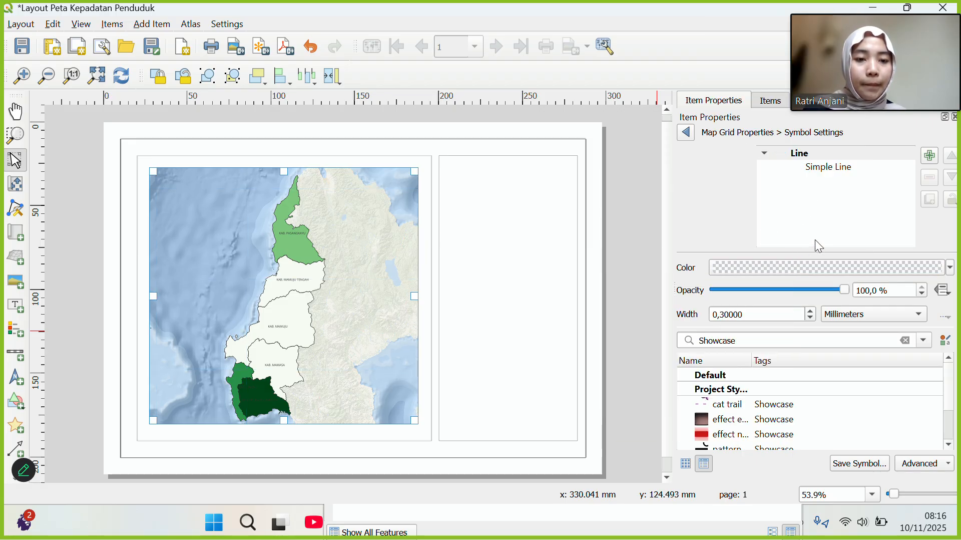
left_click(951, 268)
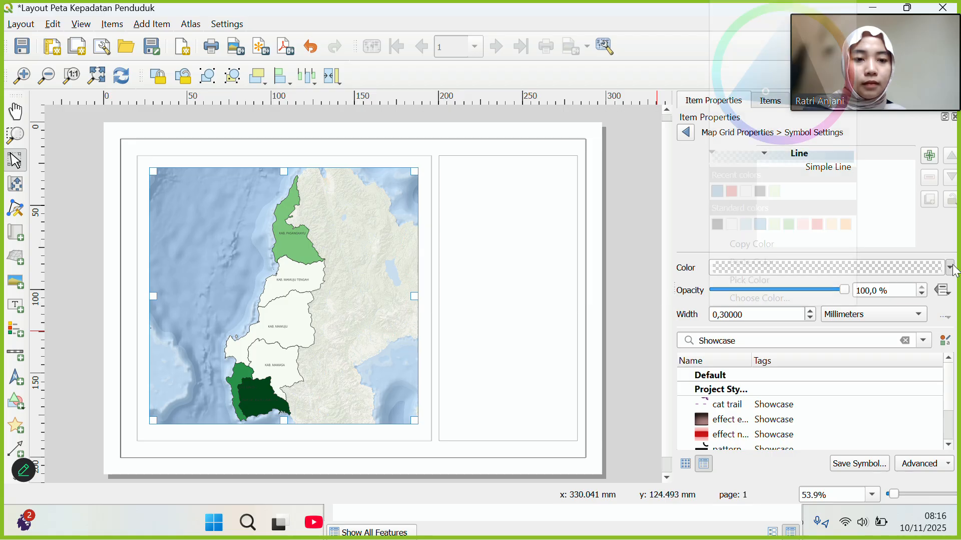
left_click(761, 226)
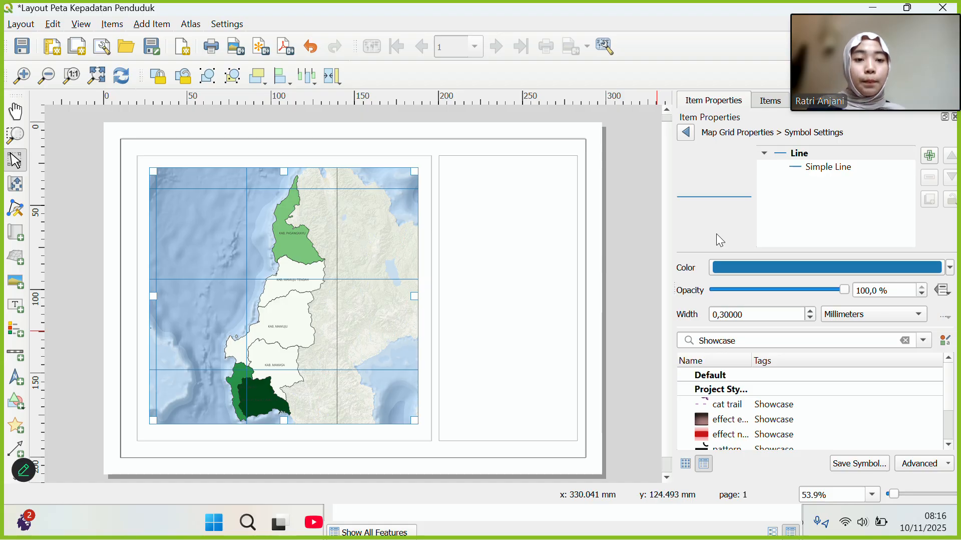
left_click(686, 133)
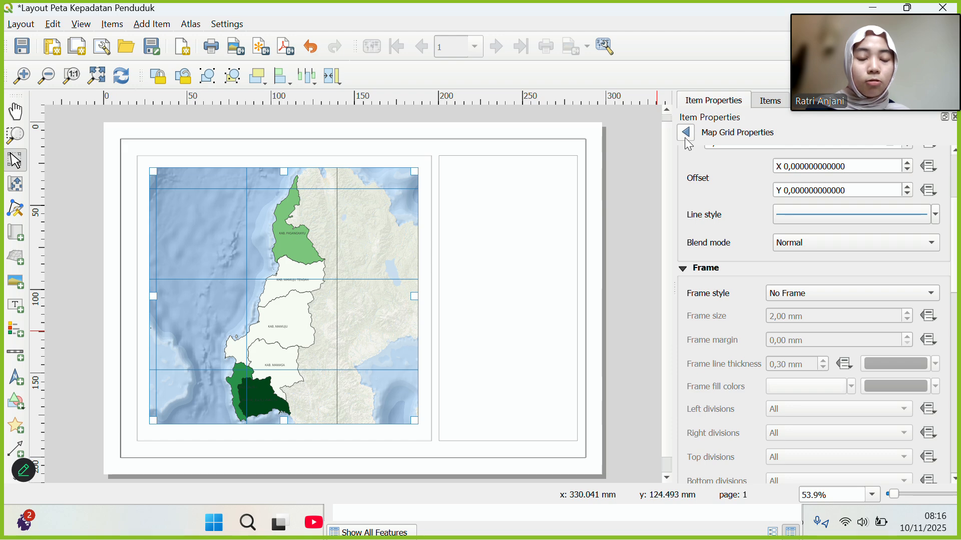
scroll(759, 211, "up", 3)
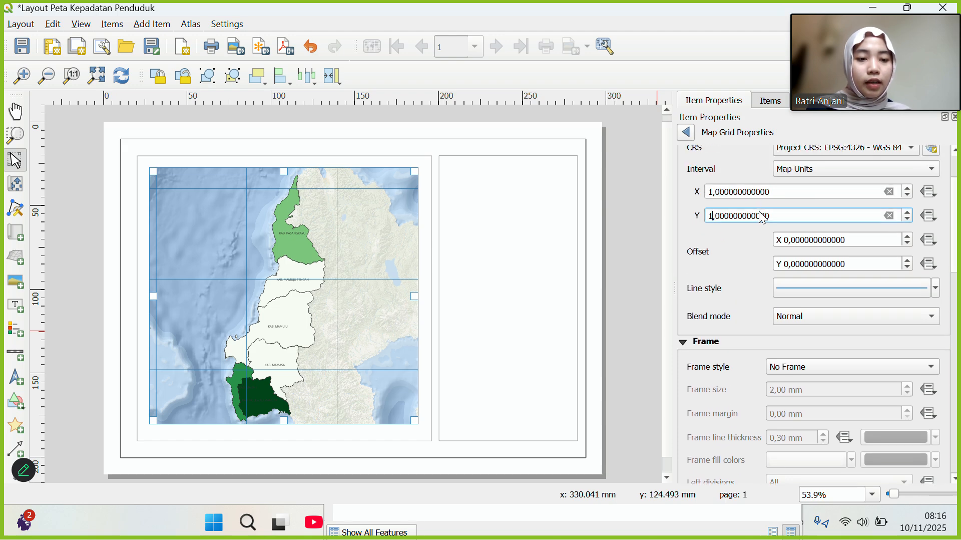
scroll(758, 211, "down", 6)
scroll(759, 211, "up", 8)
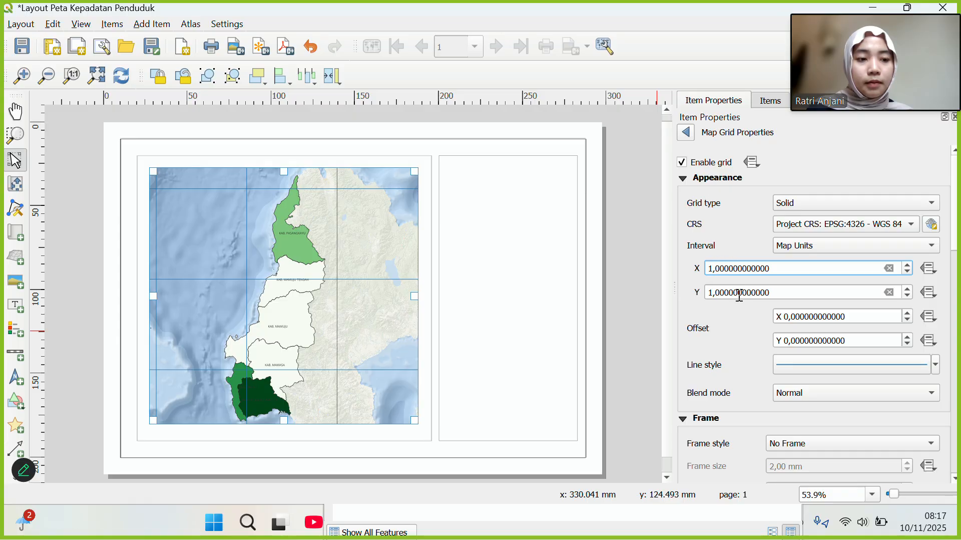
scroll(739, 295, "down", 1)
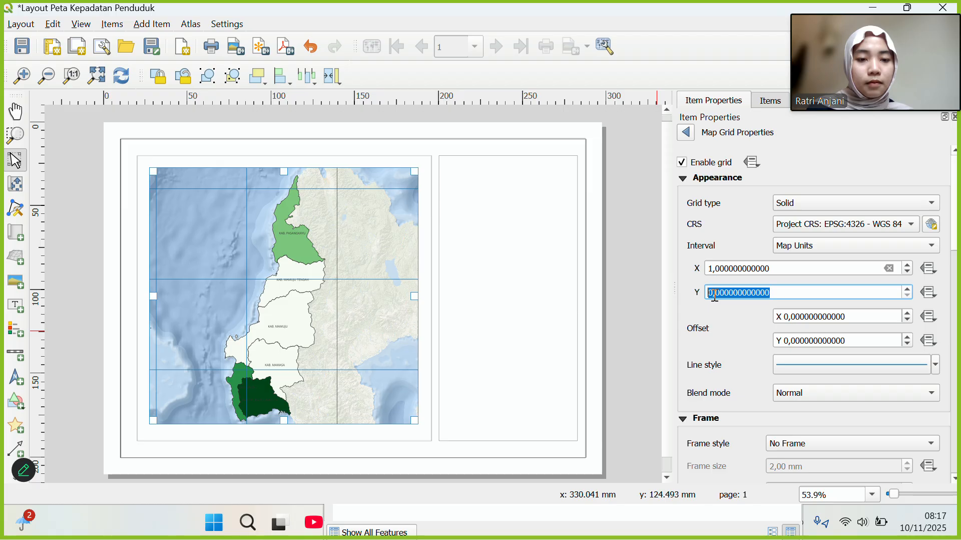
scroll(715, 296, "up", 1)
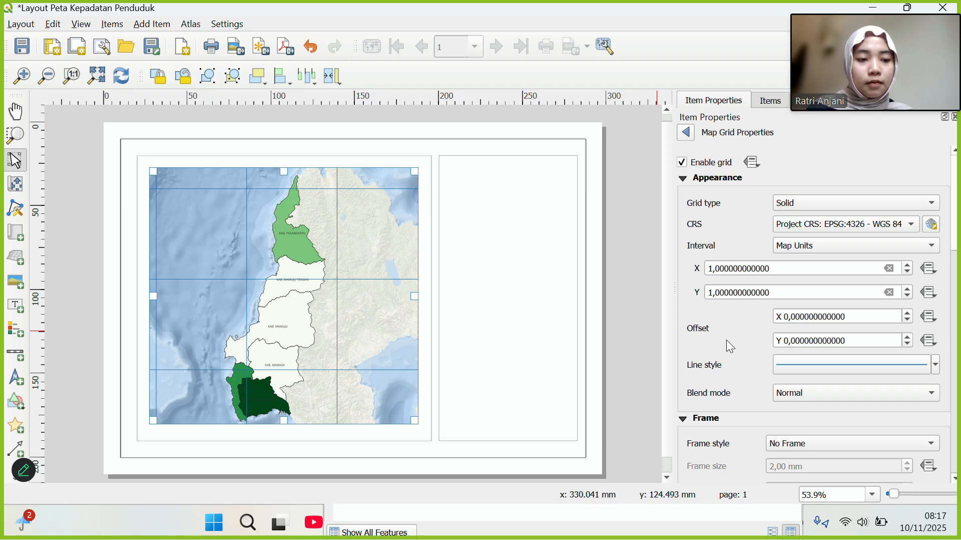
scroll(730, 346, "down", 3)
scroll(730, 346, "up", 3)
scroll(730, 345, "down", 6)
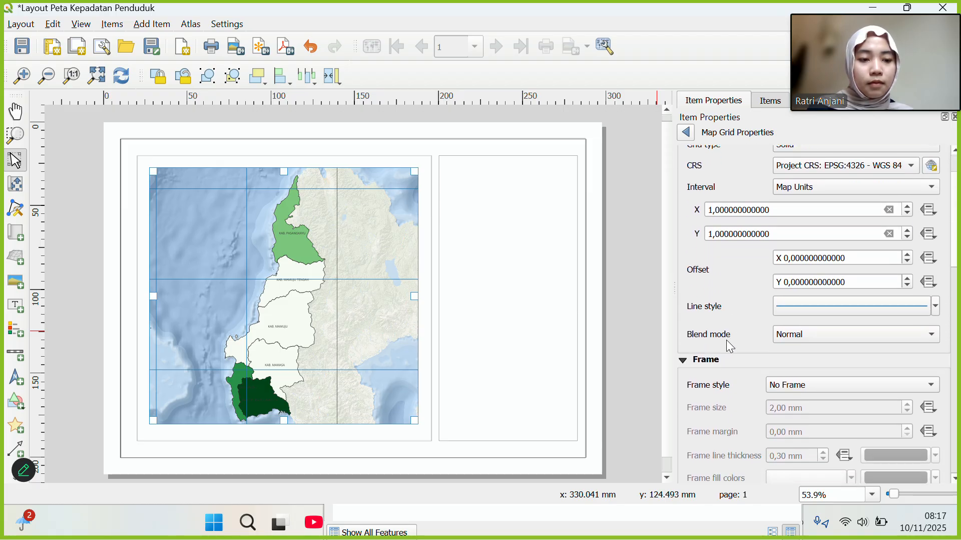
scroll(726, 341, "down", 3)
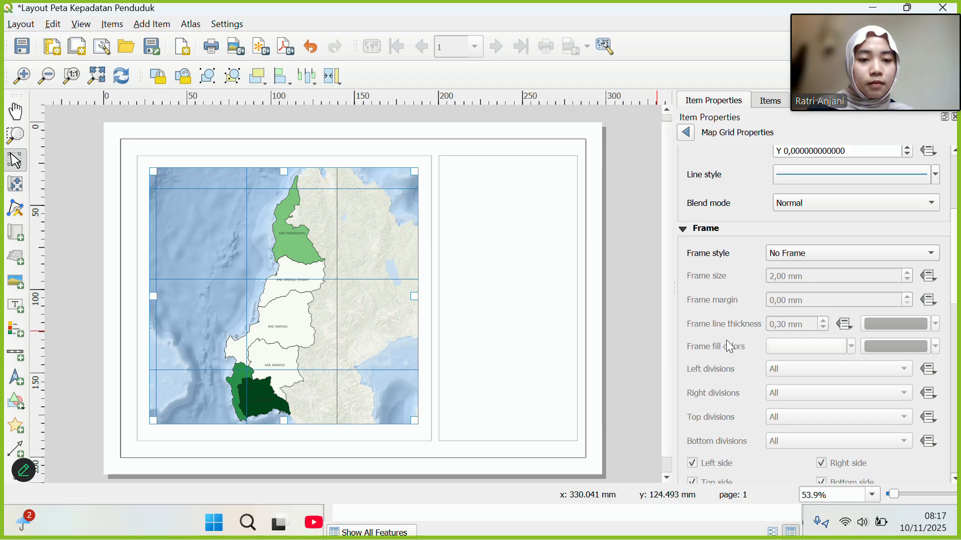
scroll(727, 341, "up", 2)
scroll(730, 345, "up", 1)
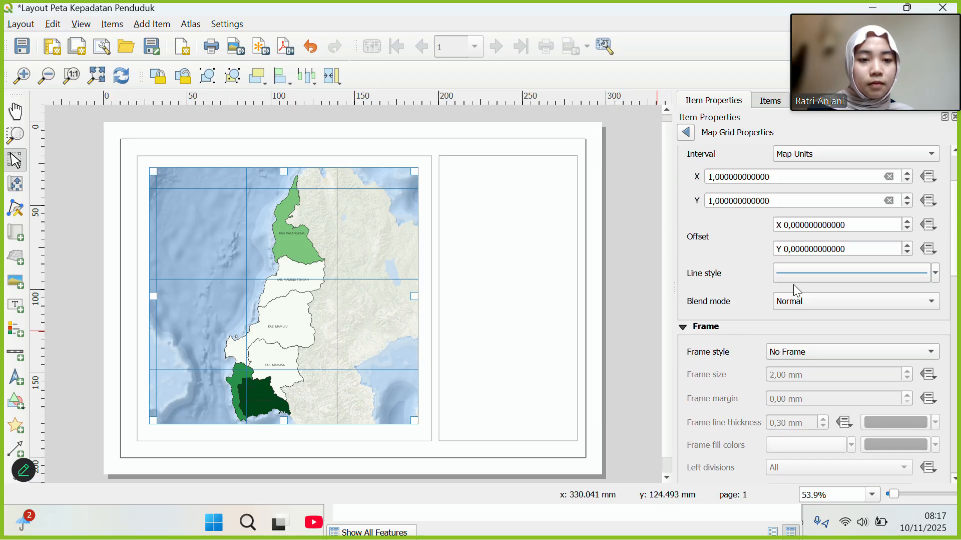
left_click(794, 270)
scroll(774, 309, "down", 1)
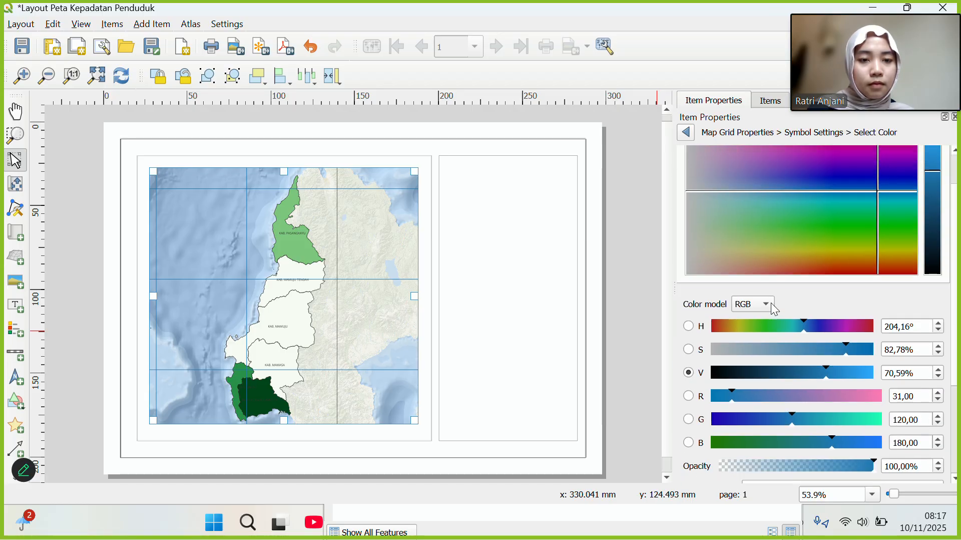
scroll(771, 302, "up", 1)
left_click(686, 132)
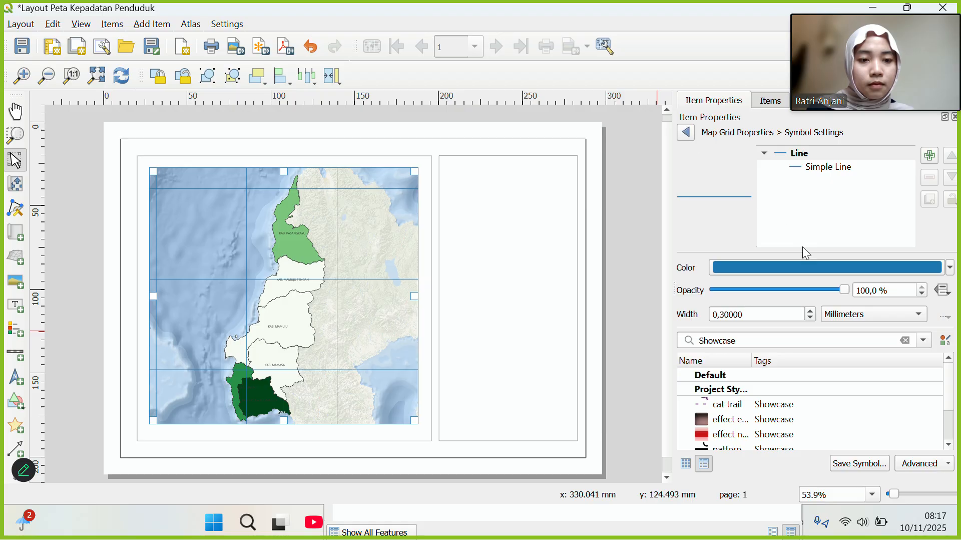
Set the grid line width to 0 mm for hairline lines, after briefly trying 1.
scroll(815, 309, "down", 2)
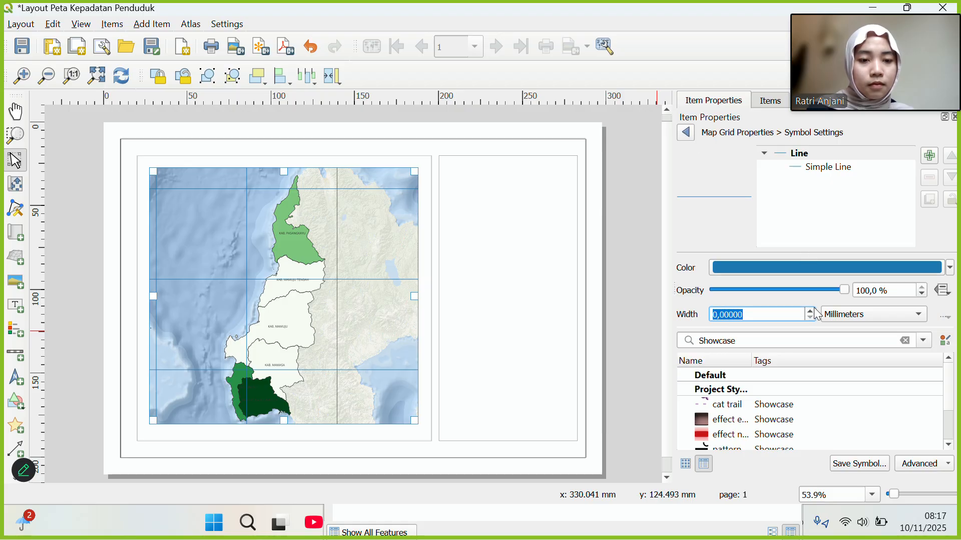
left_click(719, 315)
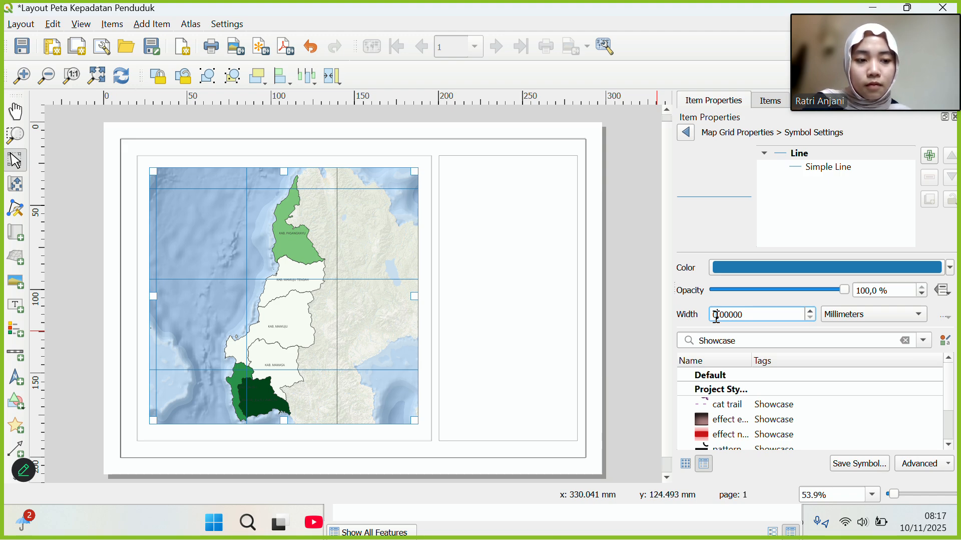
key("BackSpace")
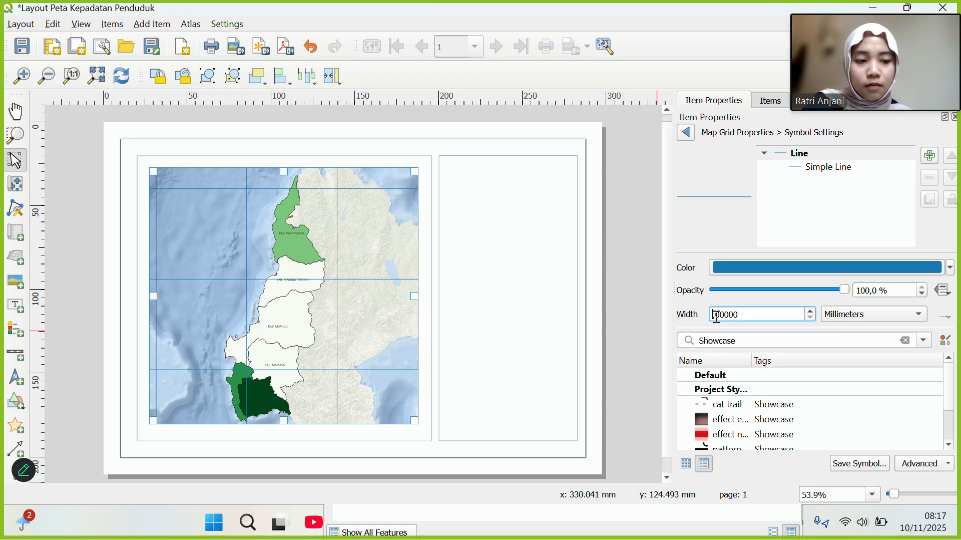
type("1")
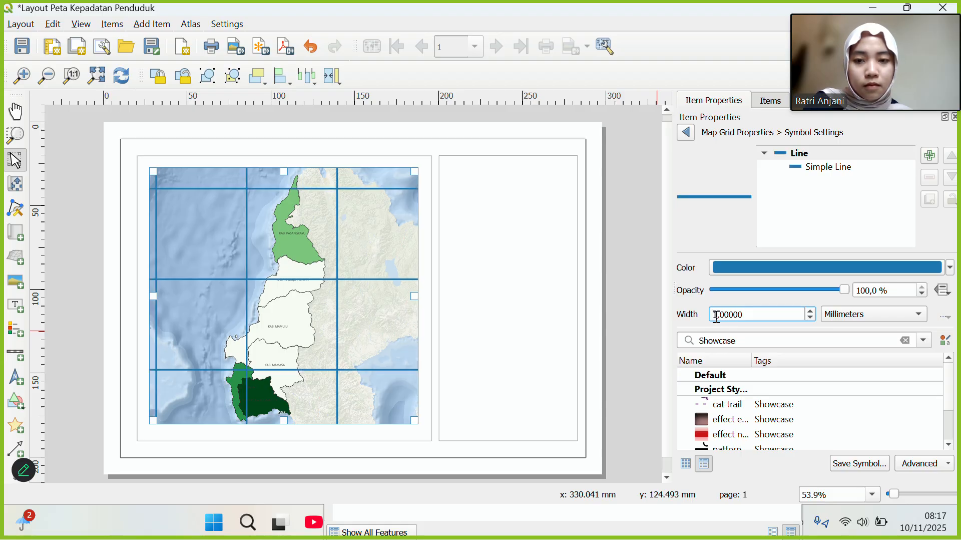
key("BackSpace")
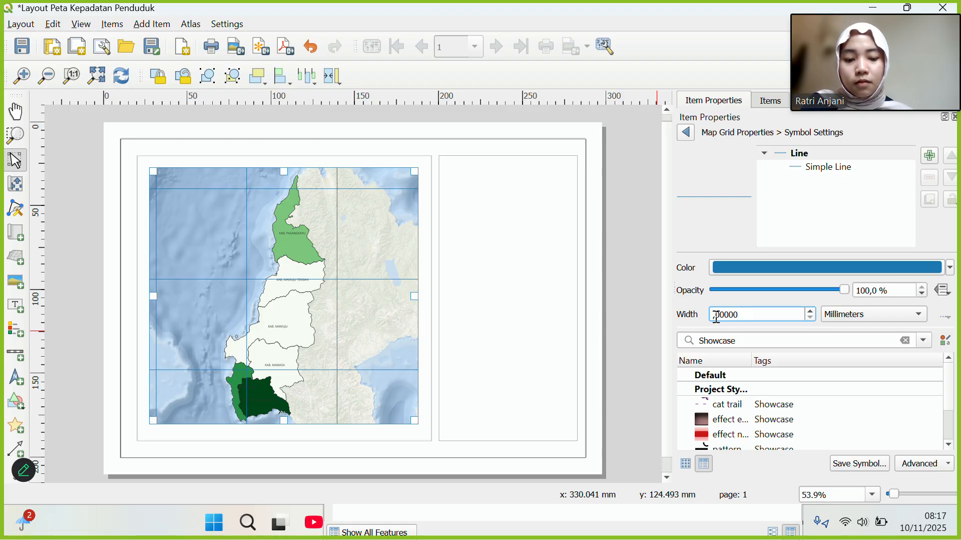
type("0,")
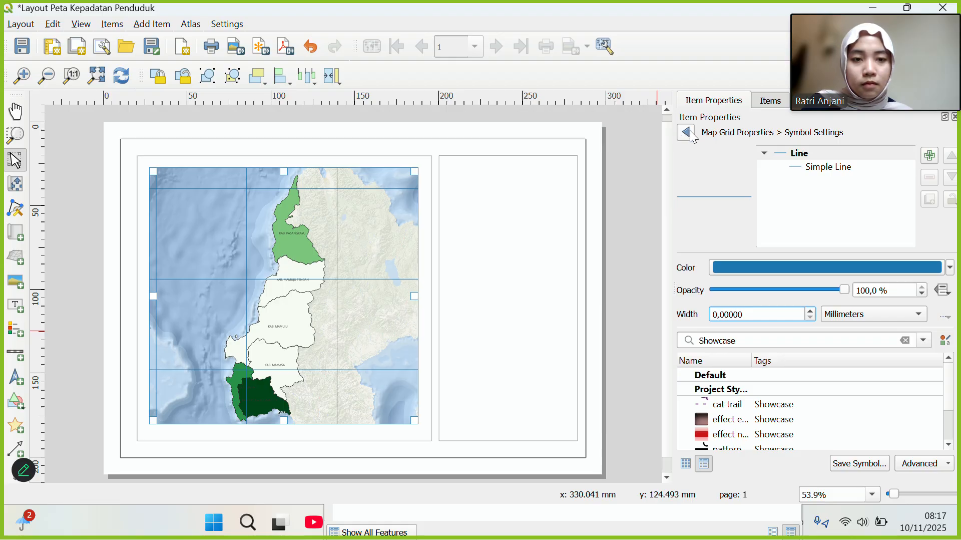
left_click(689, 133)
Turn on Draw Coordinates so decimal grid labels appear around the map.
scroll(719, 276, "down", 3)
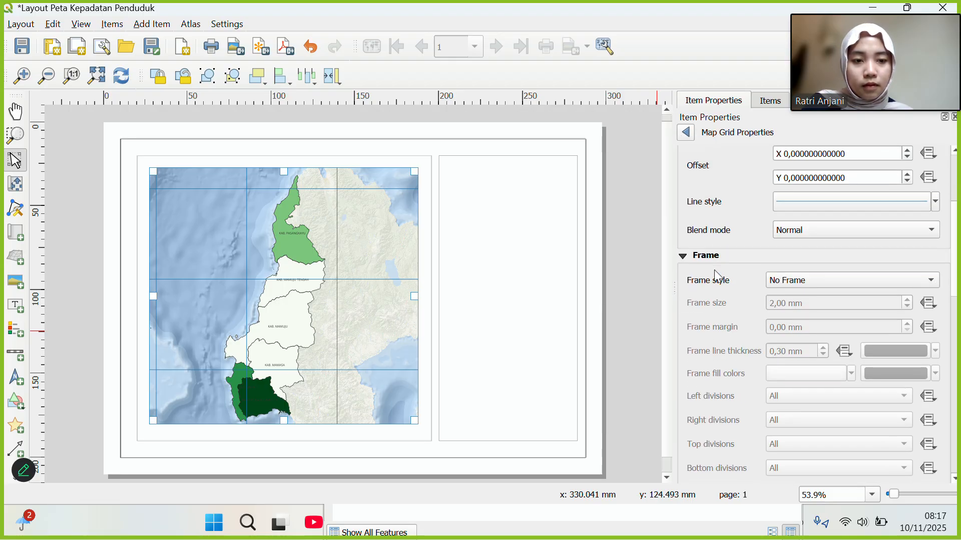
scroll(719, 276, "up", 7)
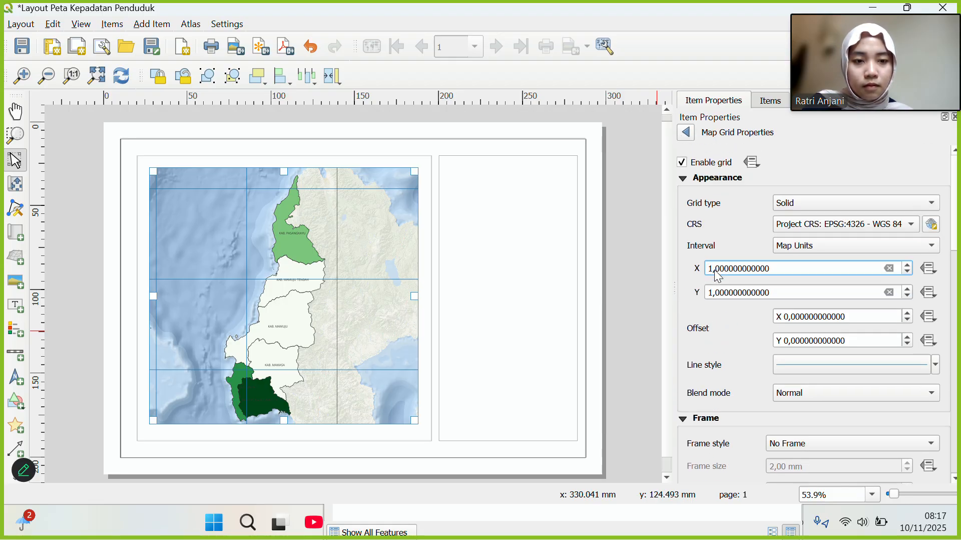
left_click(684, 179)
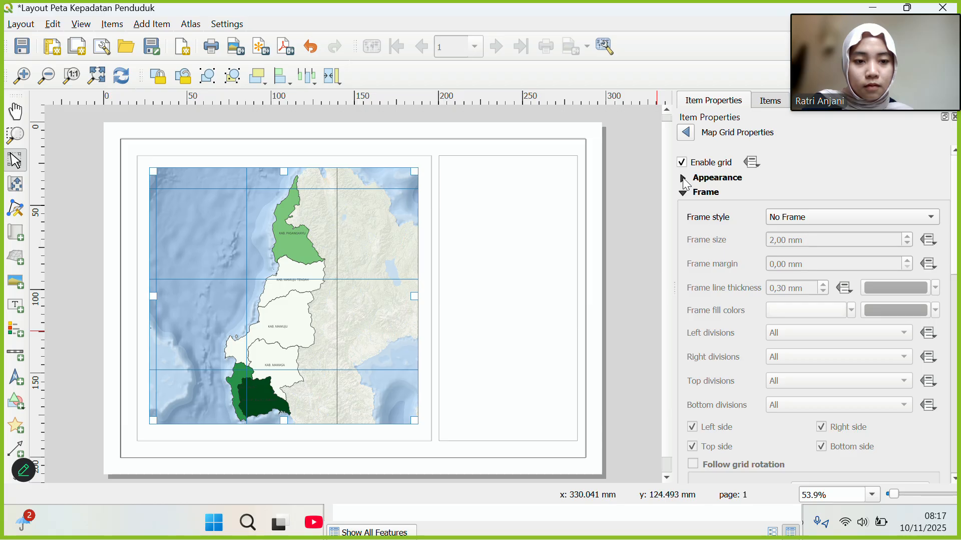
left_click(685, 181)
scroll(753, 364, "down", 15)
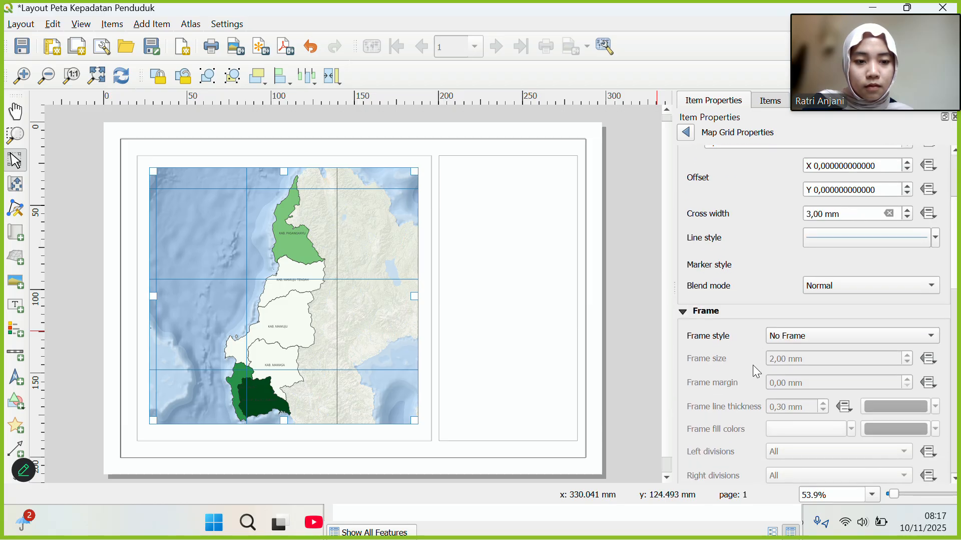
scroll(753, 364, "down", 5)
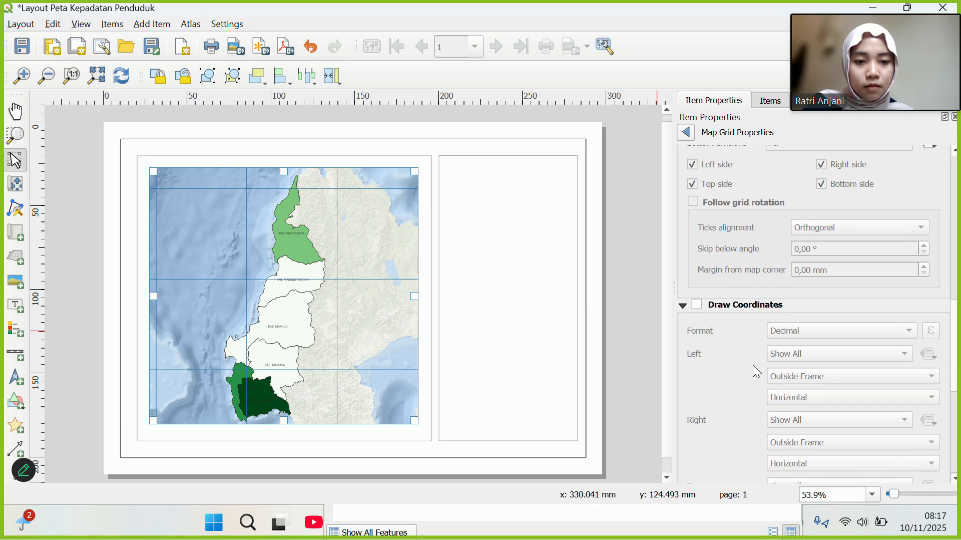
left_click(696, 301)
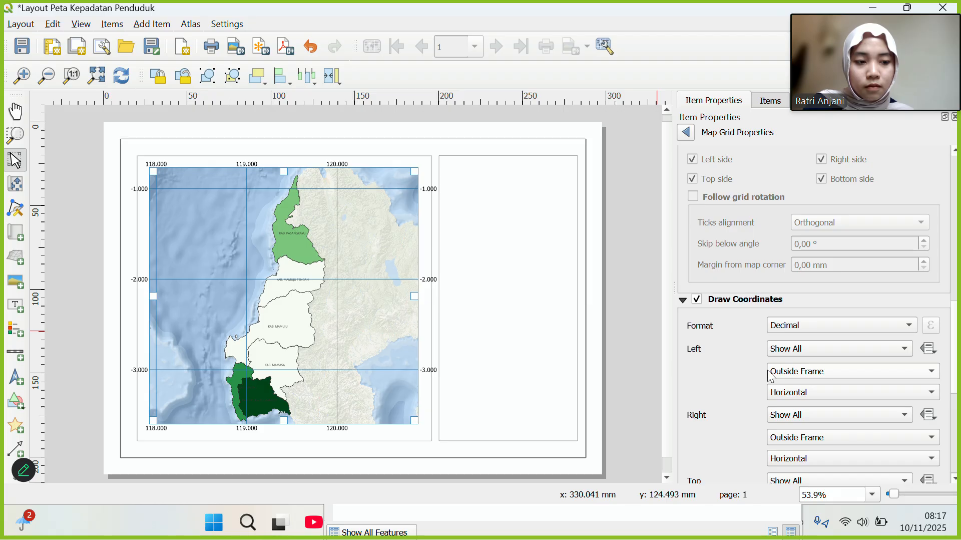
scroll(830, 394, "down", 6)
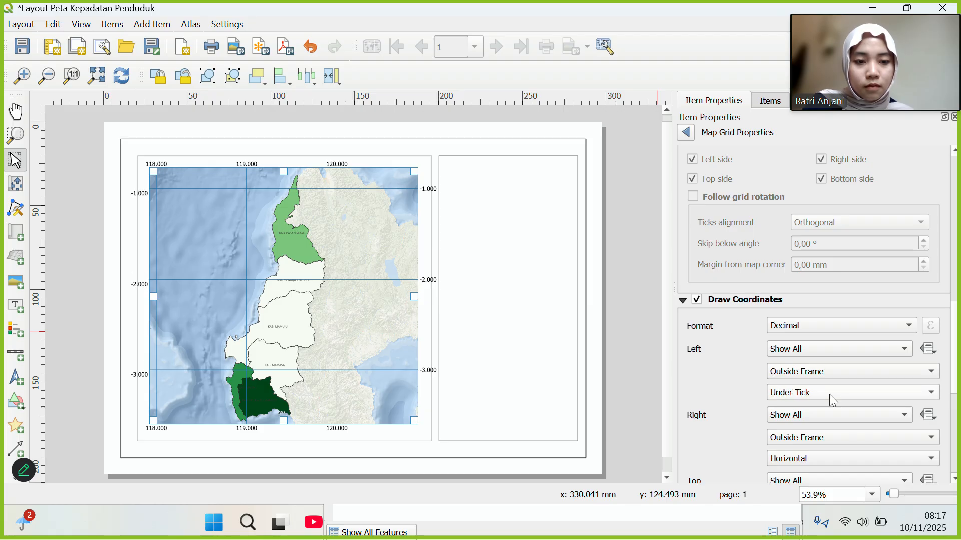
scroll(830, 393, "up", 6)
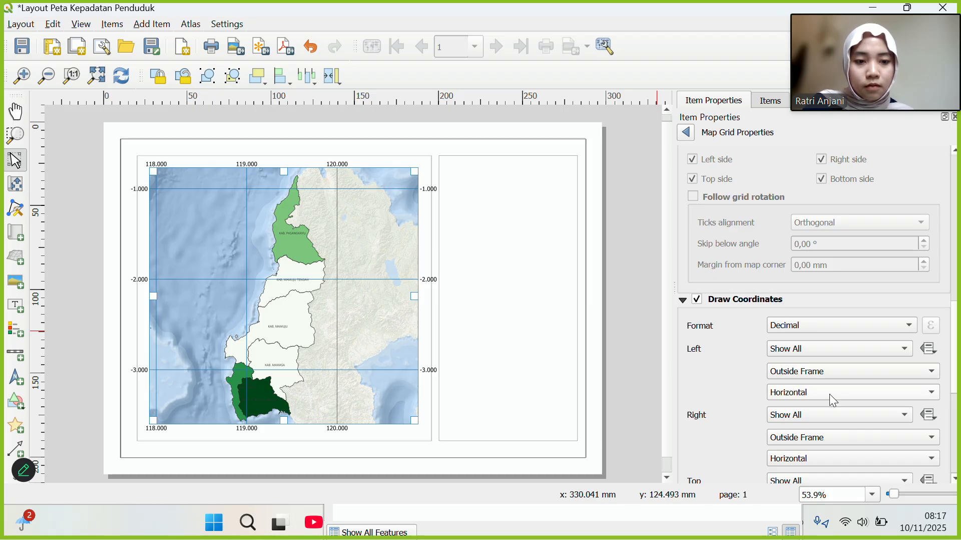
scroll(830, 393, "down", 2)
scroll(830, 394, "down", 4)
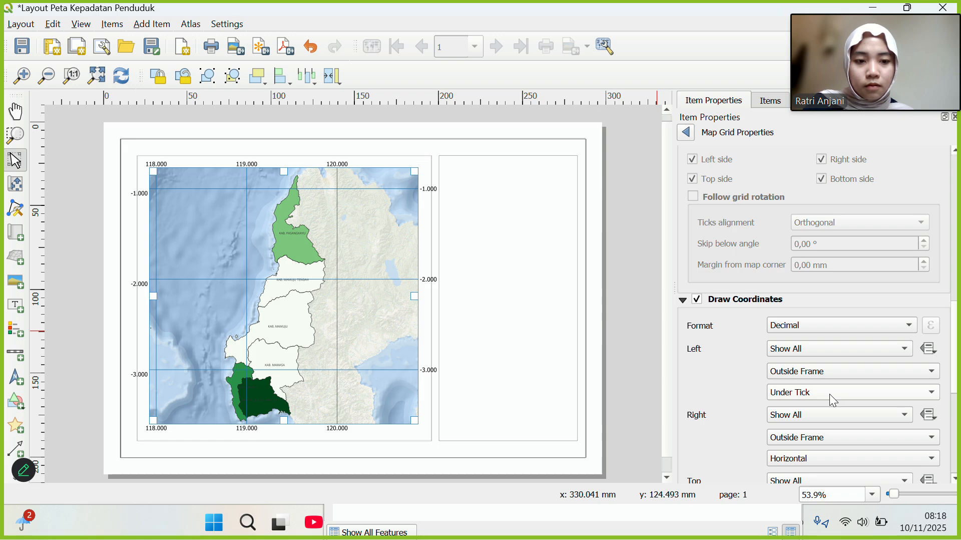
scroll(830, 394, "up", 4)
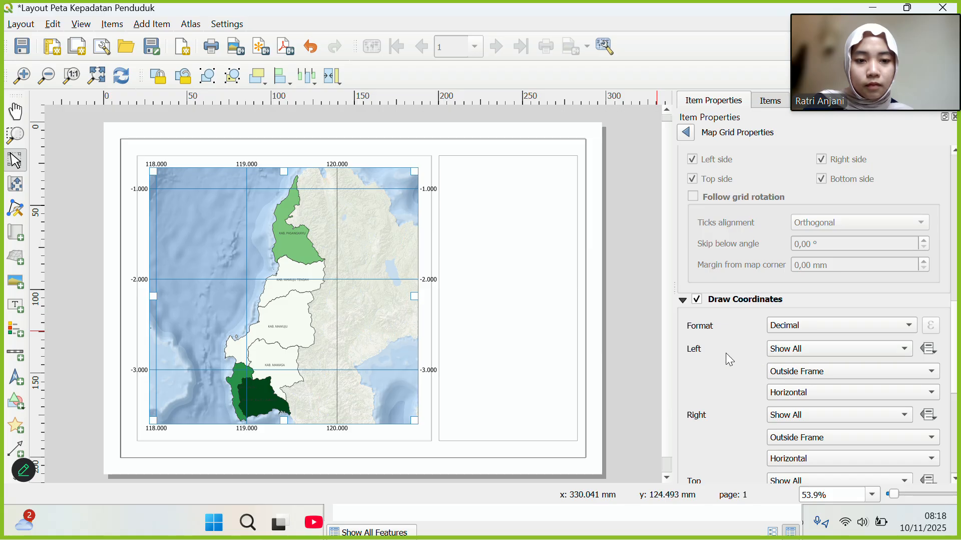
scroll(730, 359, "down", 3)
scroll(726, 355, "down", 5)
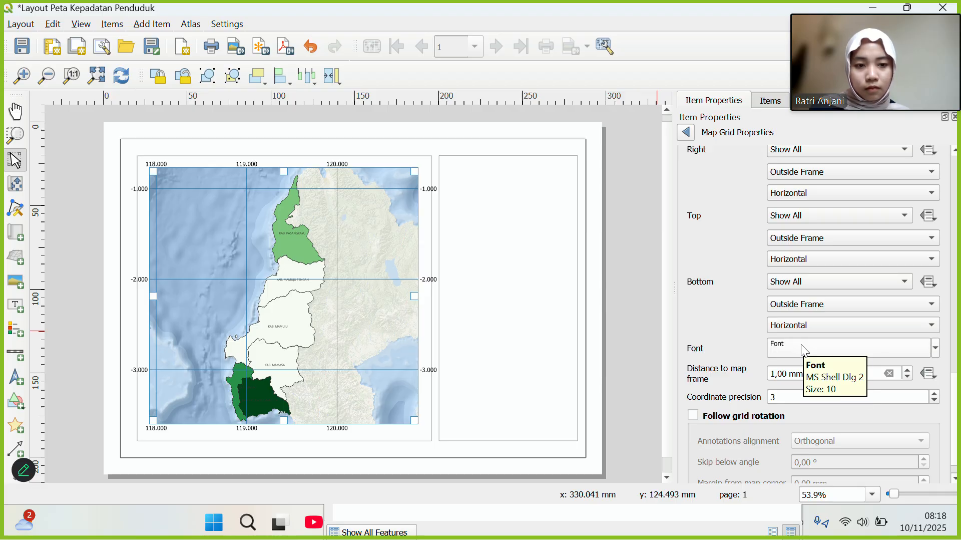
scroll(801, 344, "up", 6)
scroll(801, 344, "down", 8)
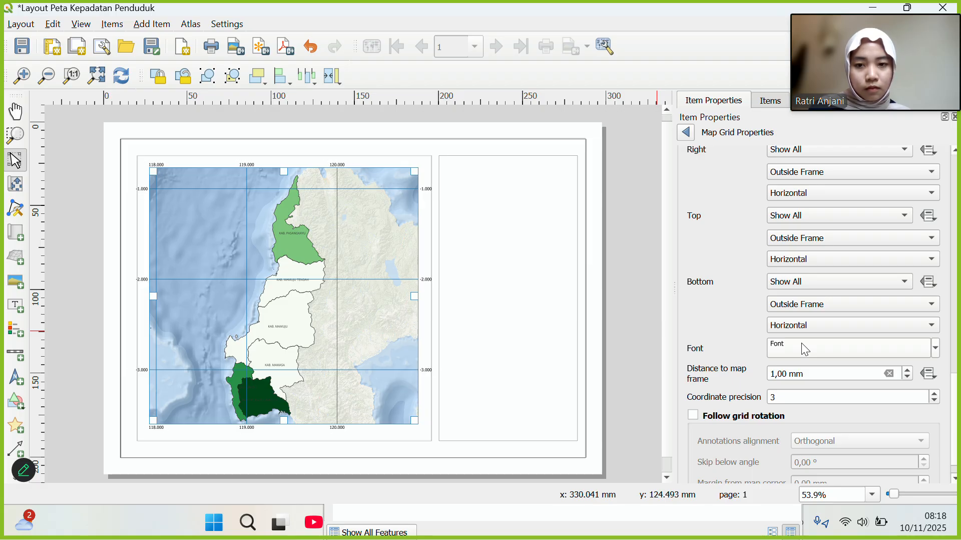
Make the grid labels 5 pt blue and keep the bottom labels horizontal.
scroll(802, 344, "down", 1)
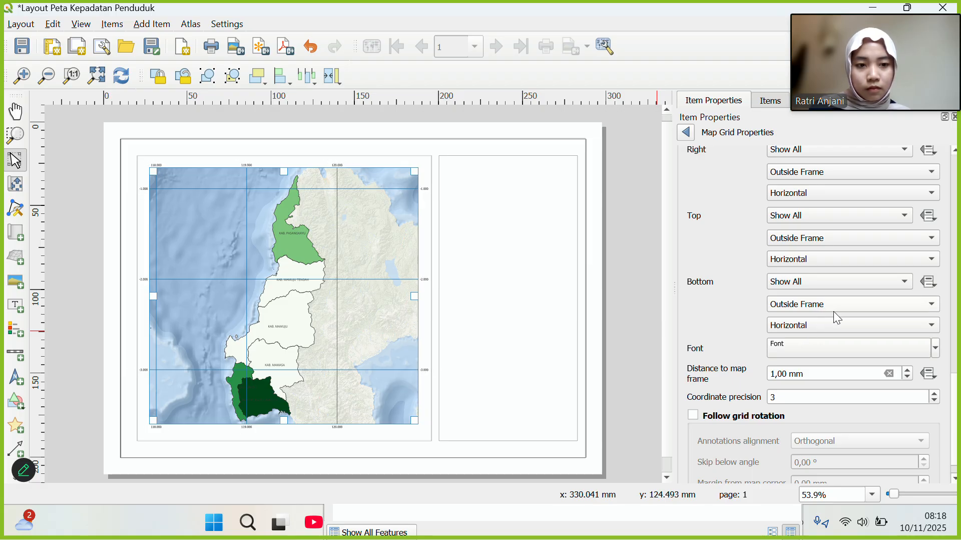
left_click(815, 353)
left_click(918, 328)
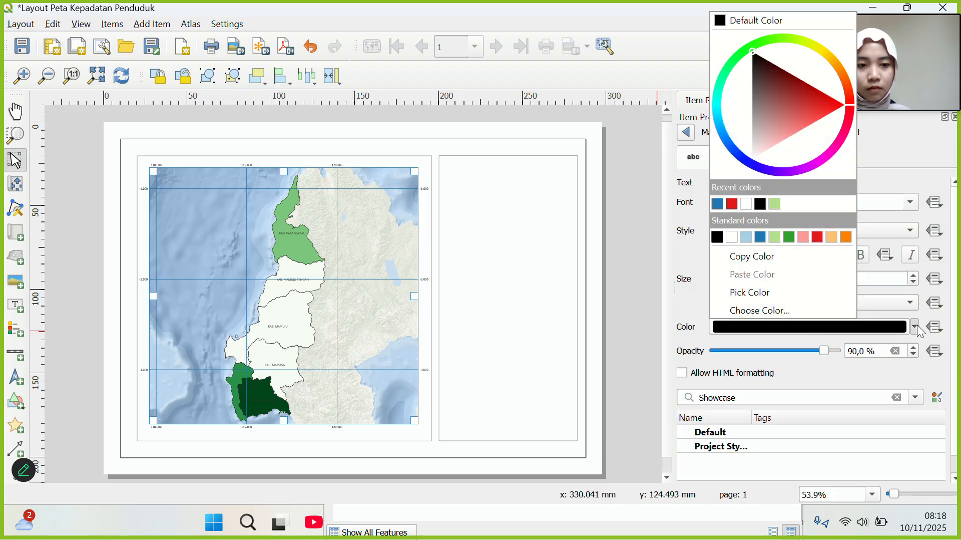
left_click(762, 236)
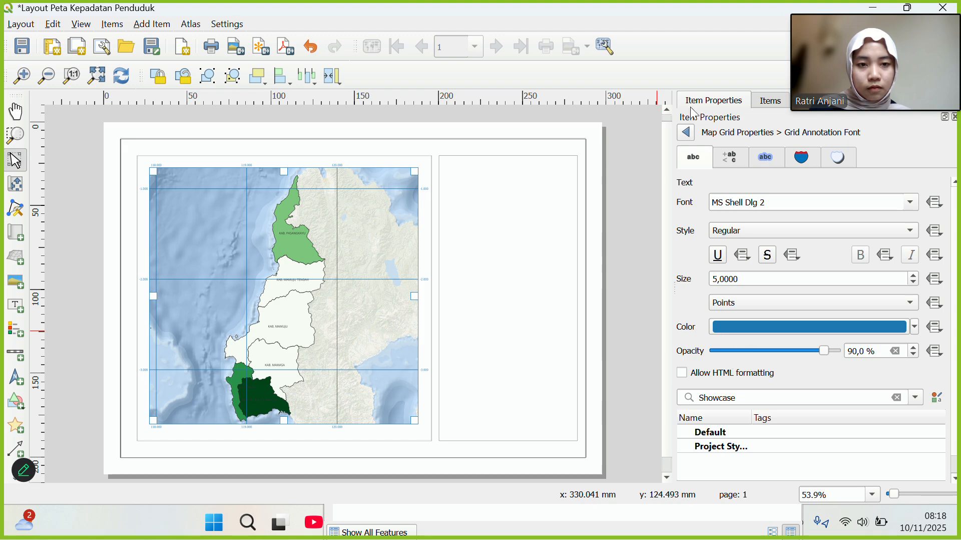
left_click(687, 133)
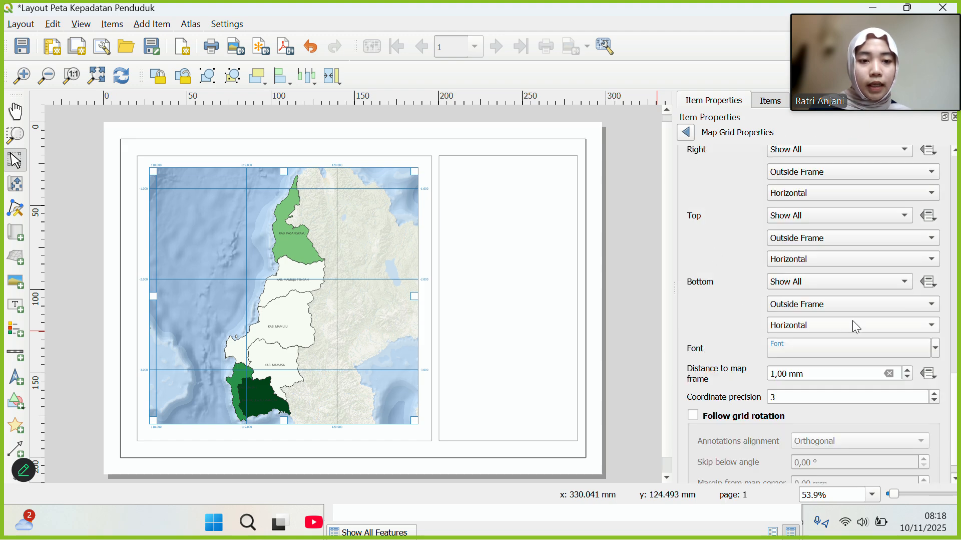
left_click(934, 327)
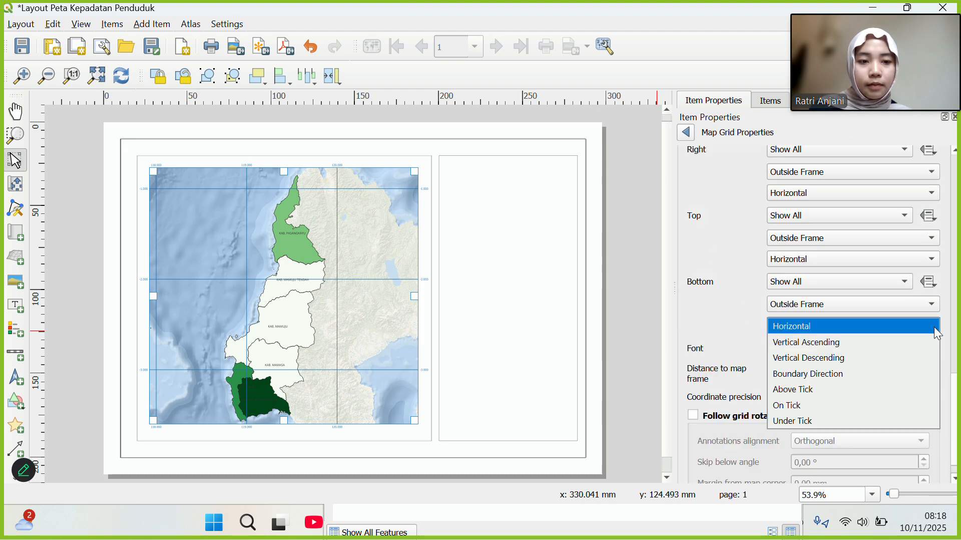
left_click(877, 335)
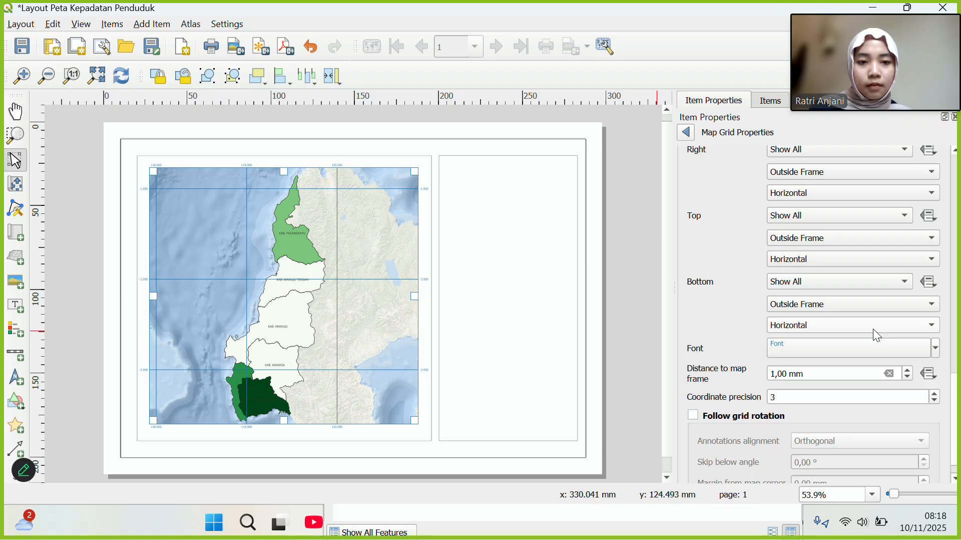
scroll(747, 231, "up", 5)
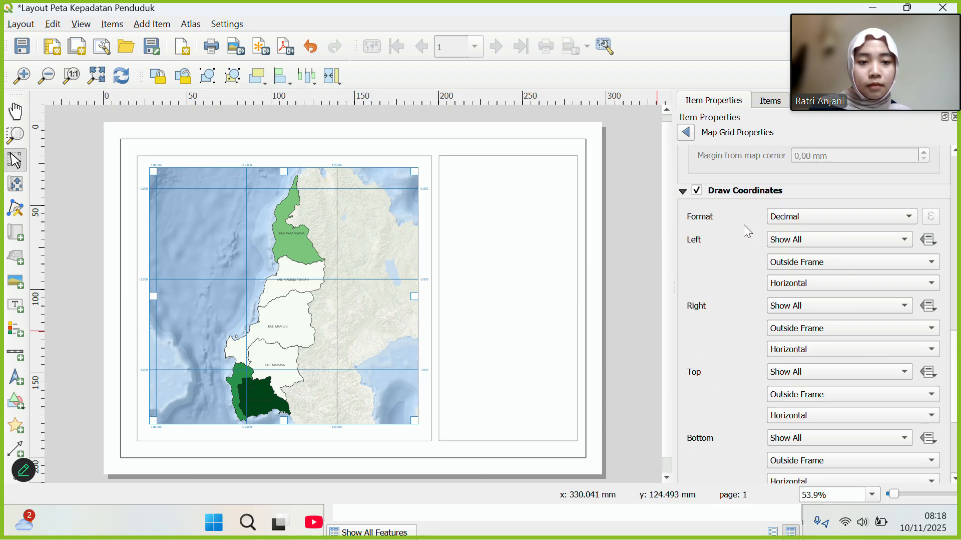
Show both coordinates on the left and set left and right labels to Vertical Ascending.
left_click(905, 240)
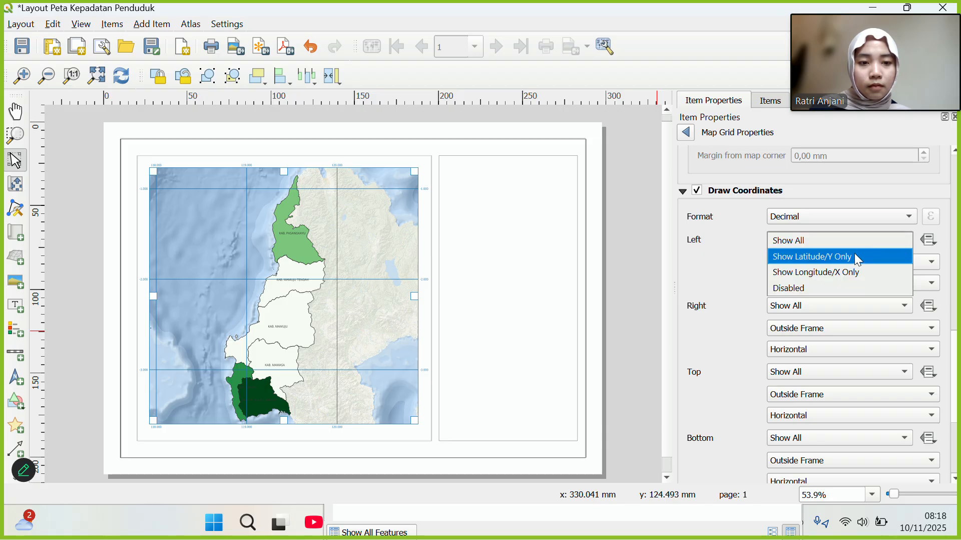
left_click(899, 244)
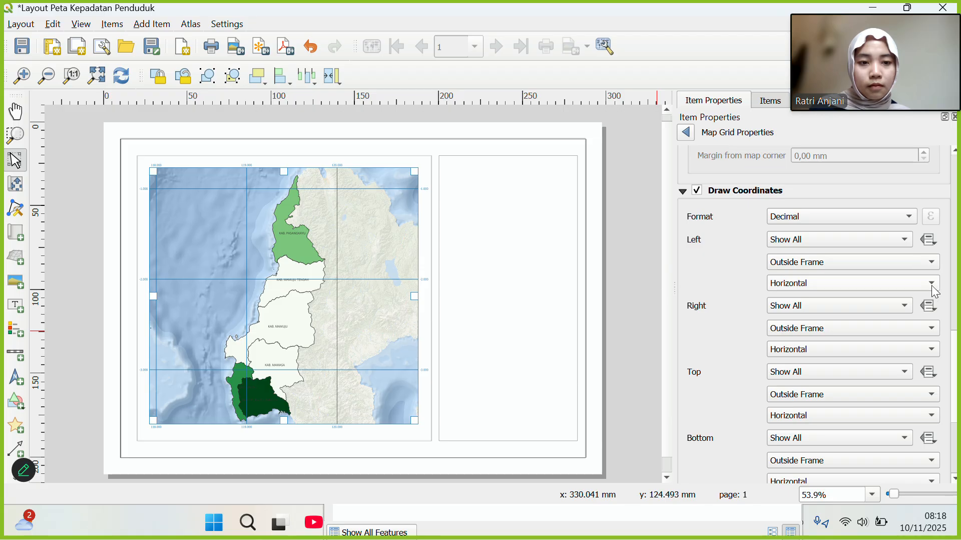
left_click(932, 284)
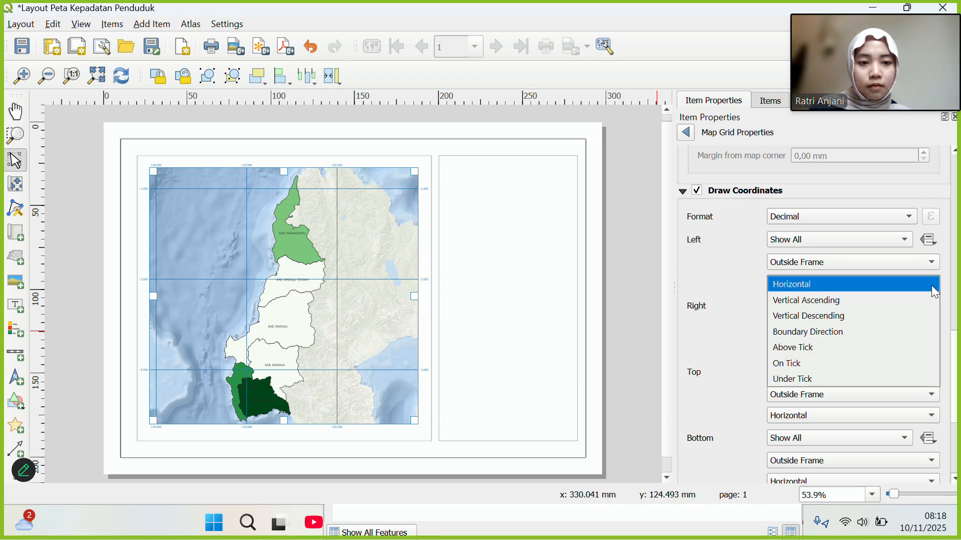
left_click(868, 302)
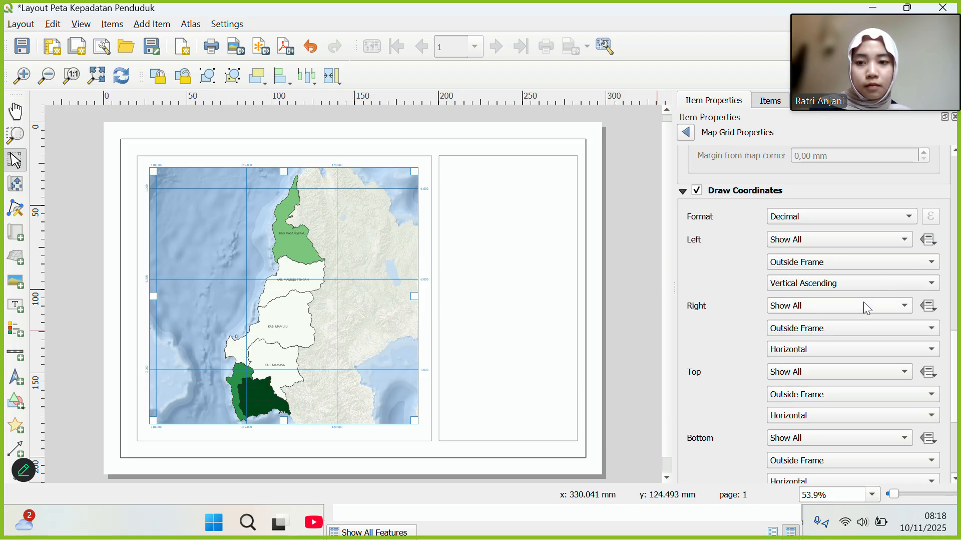
left_click(932, 328)
left_click(933, 348)
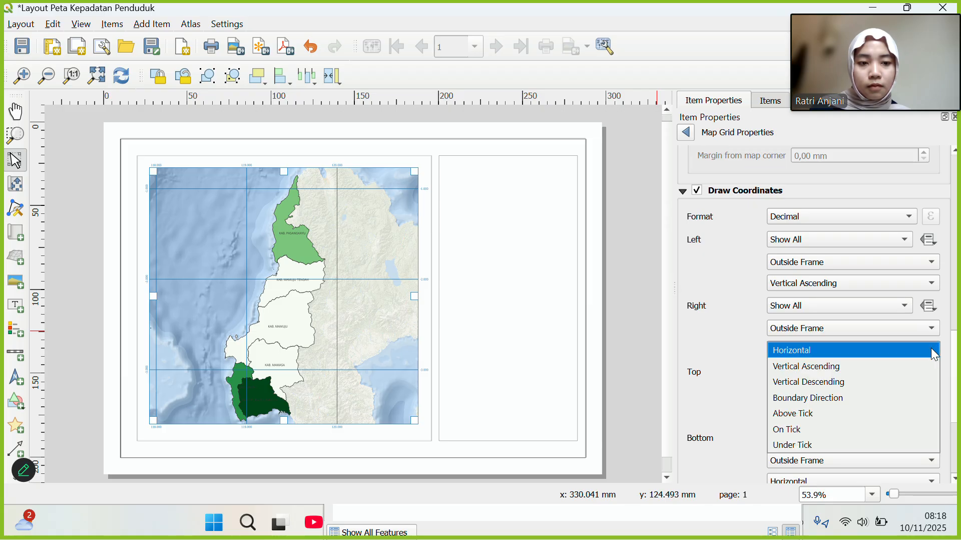
left_click(904, 361)
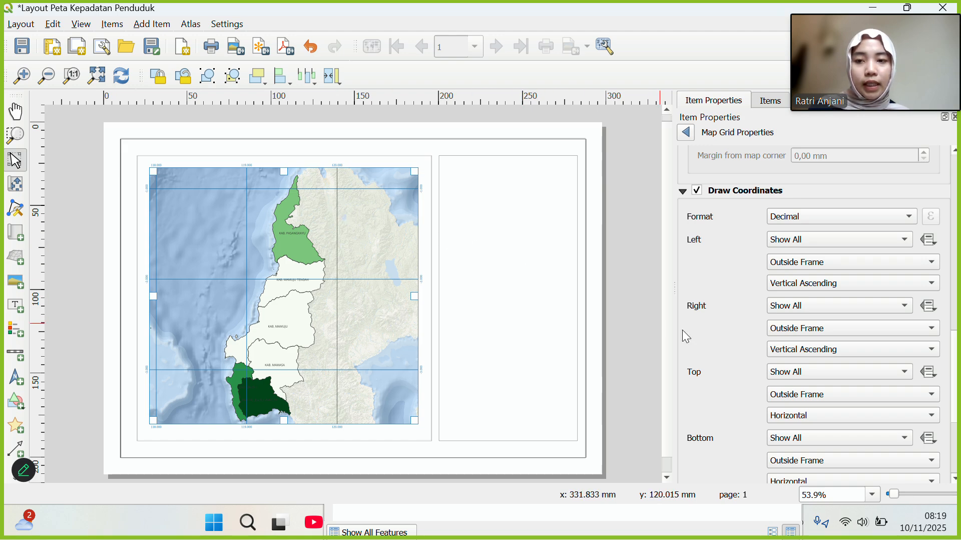
scroll(727, 350, "down", 6)
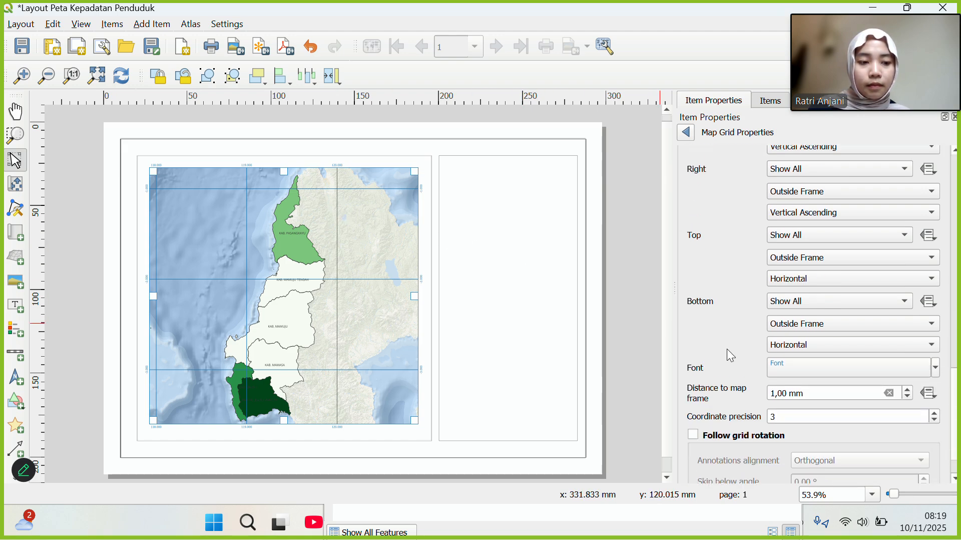
scroll(731, 356, "up", 8)
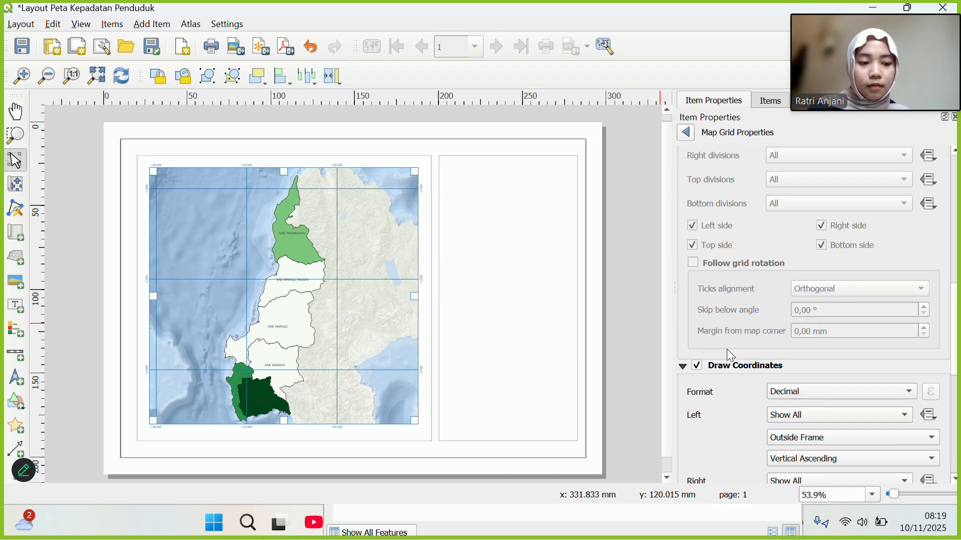
scroll(731, 355, "up", 5)
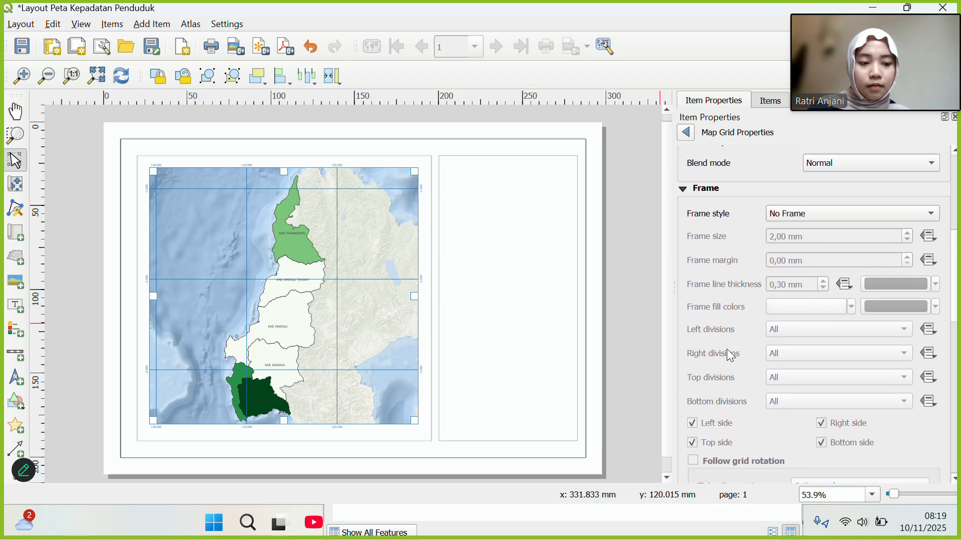
scroll(731, 355, "up", 4)
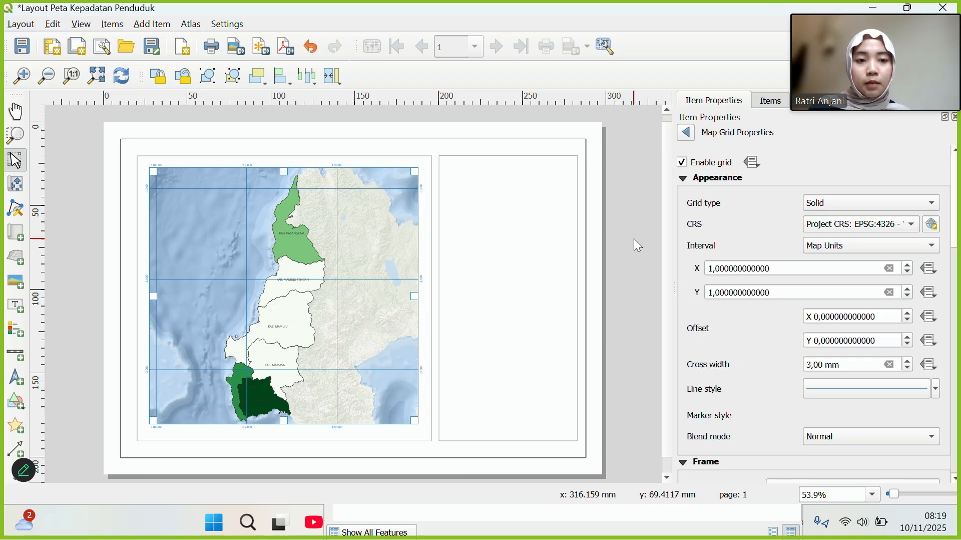
Lock Map 1 in the Items list so it cannot move.
left_click(578, 124)
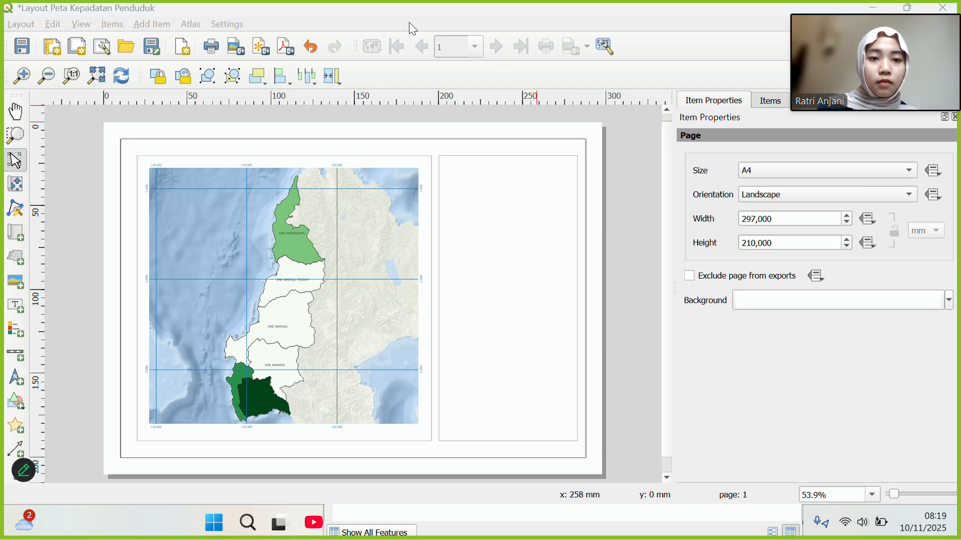
left_click(770, 102)
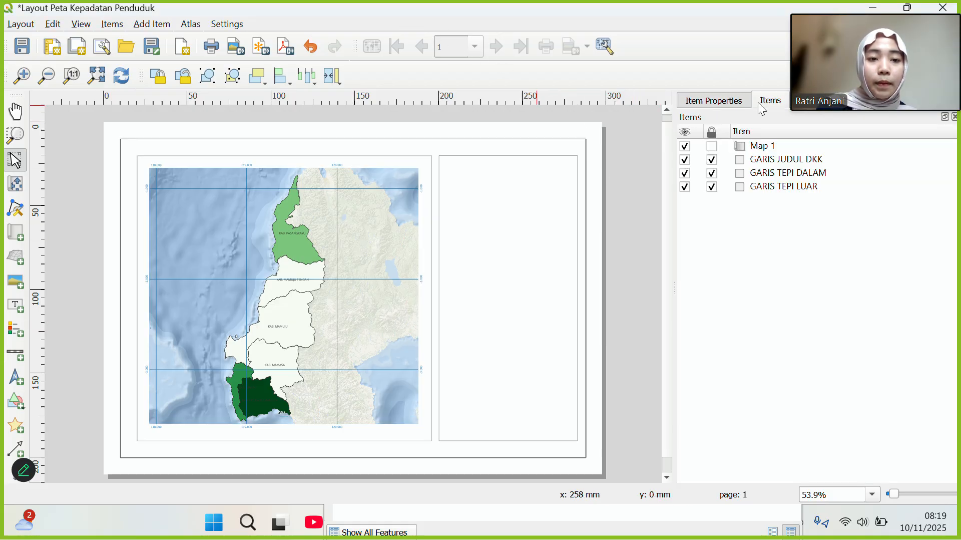
left_click(713, 147)
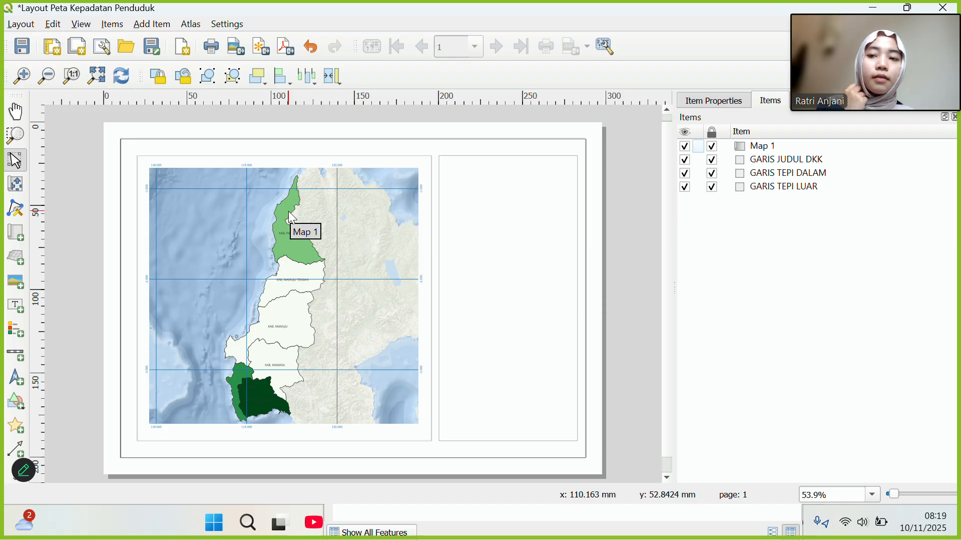
Draw a new label box at the top of the right panel.
left_click(16, 306)
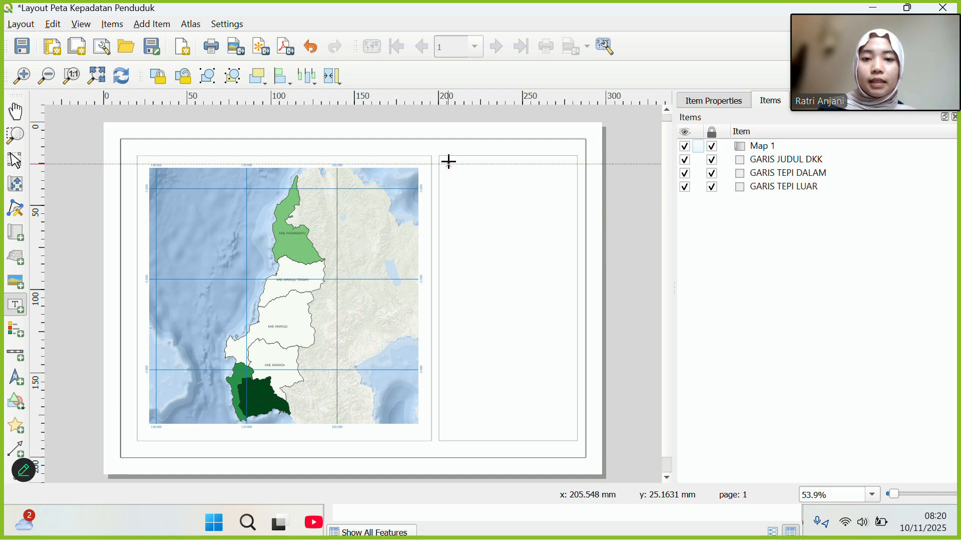
left_click_drag(448, 161, 572, 208)
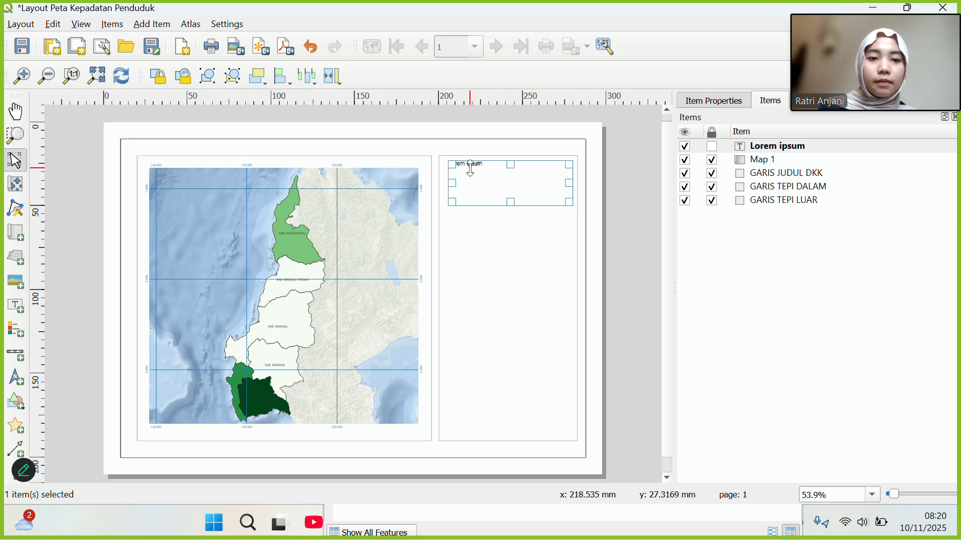
left_click(713, 100)
Replace 'Lorem ipsum' with 'PETA KEPADATAN PENDUDUK / PROVINSI SULAWESI BARAT / TAHUN 2025'.
double_click(729, 184)
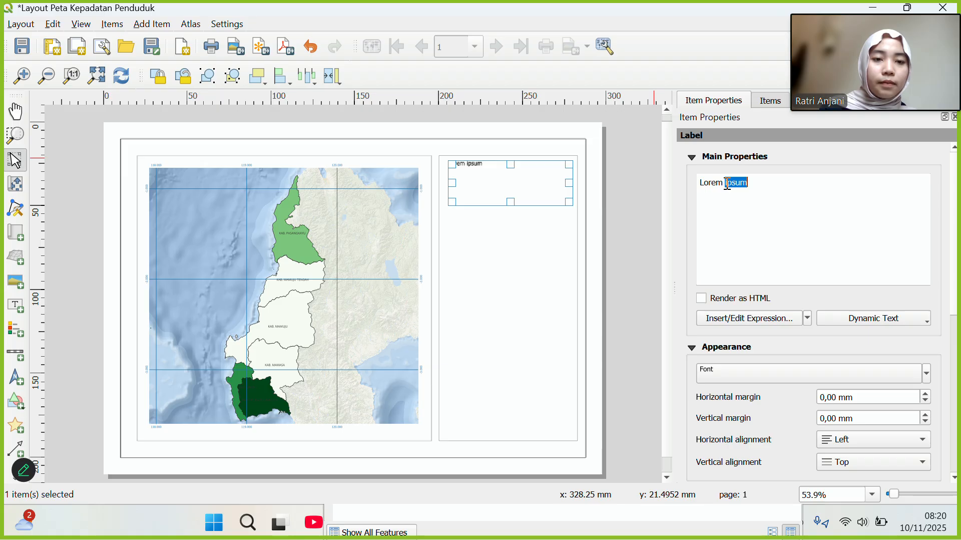
left_click(752, 184)
left_click_drag(752, 184, 693, 183)
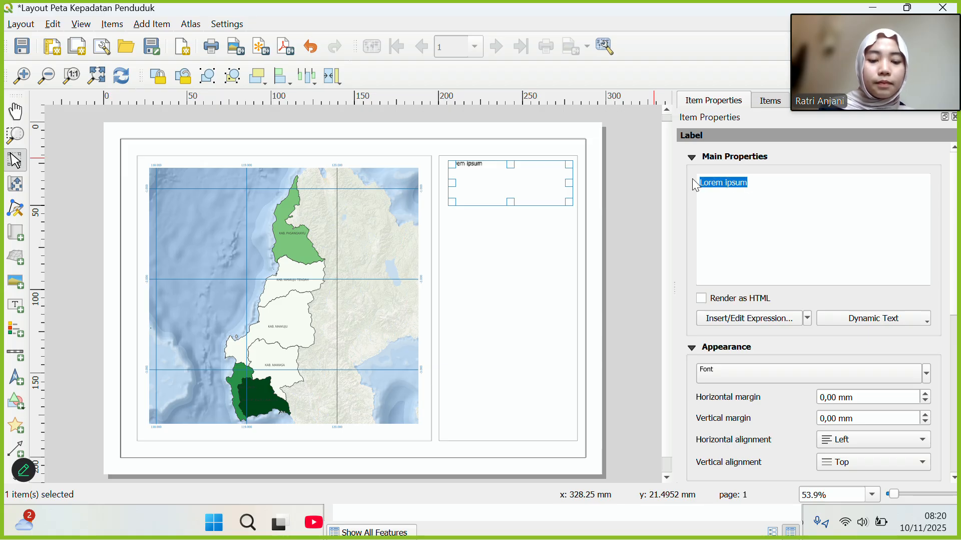
type("PETA K")
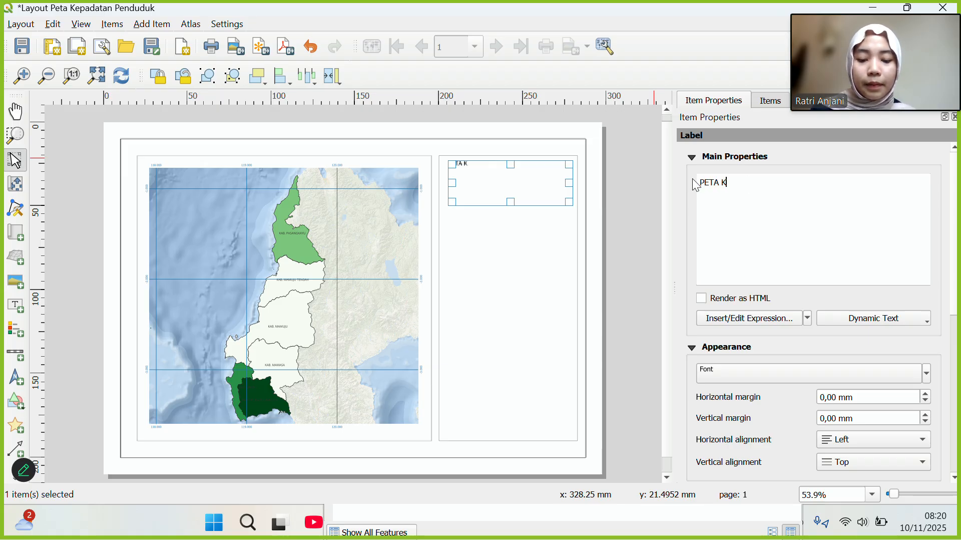
type("EPADA")
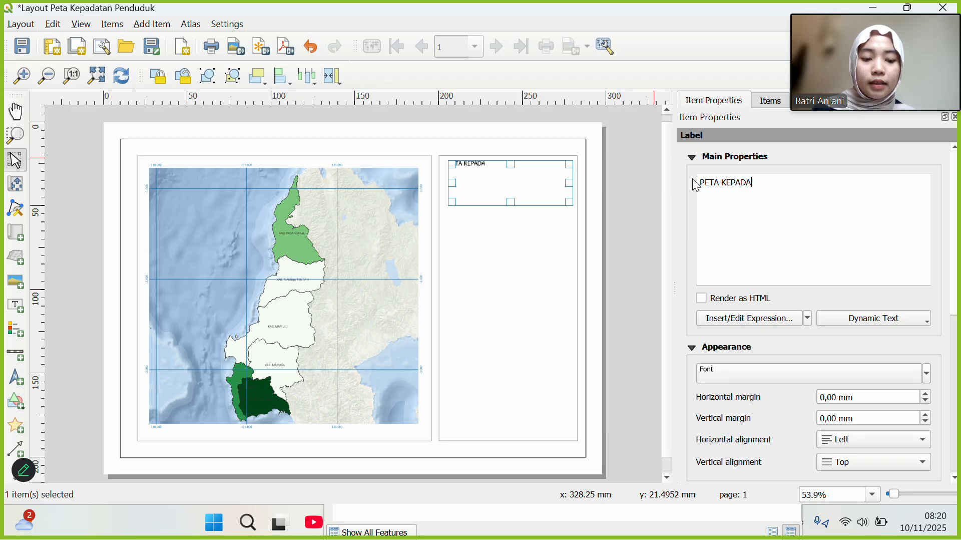
type("TAN PENDUDU")
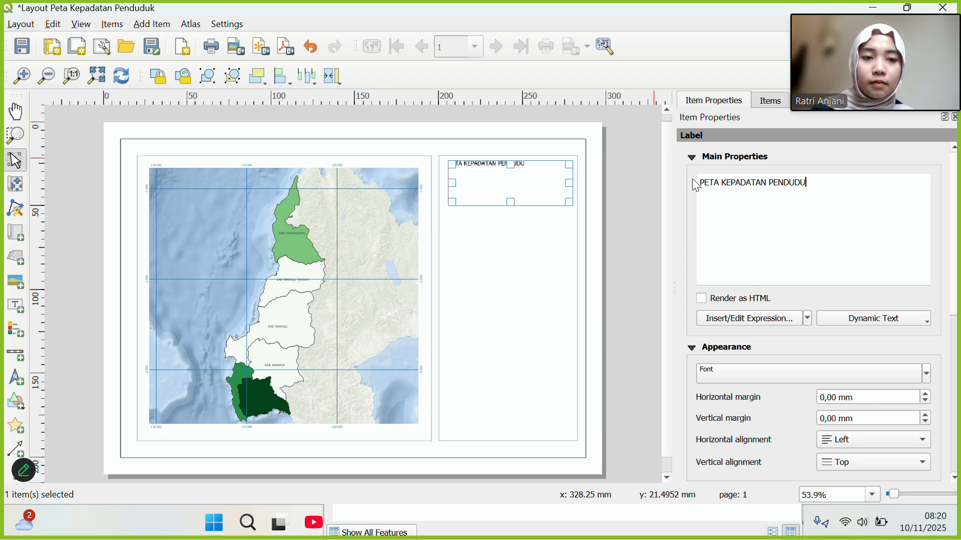
type("K PR")
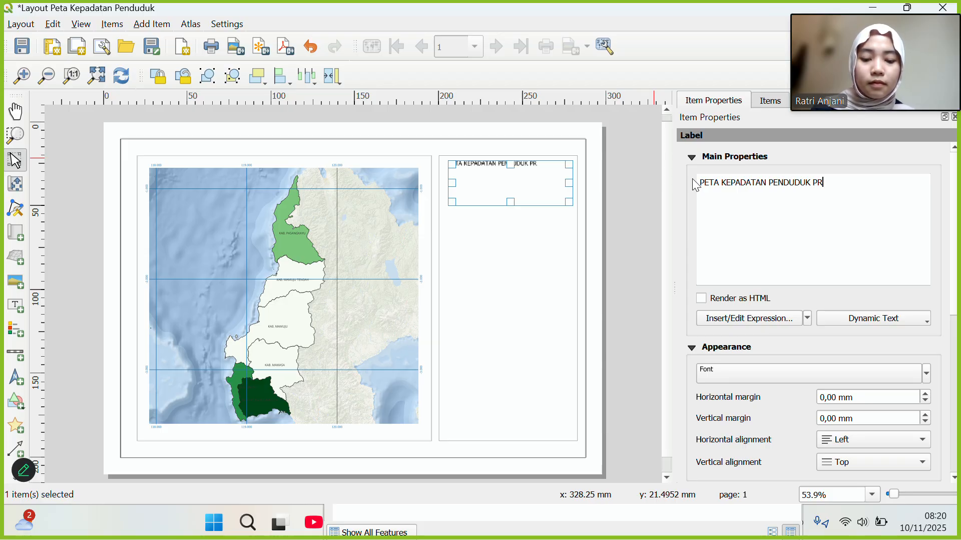
key("BackSpace")
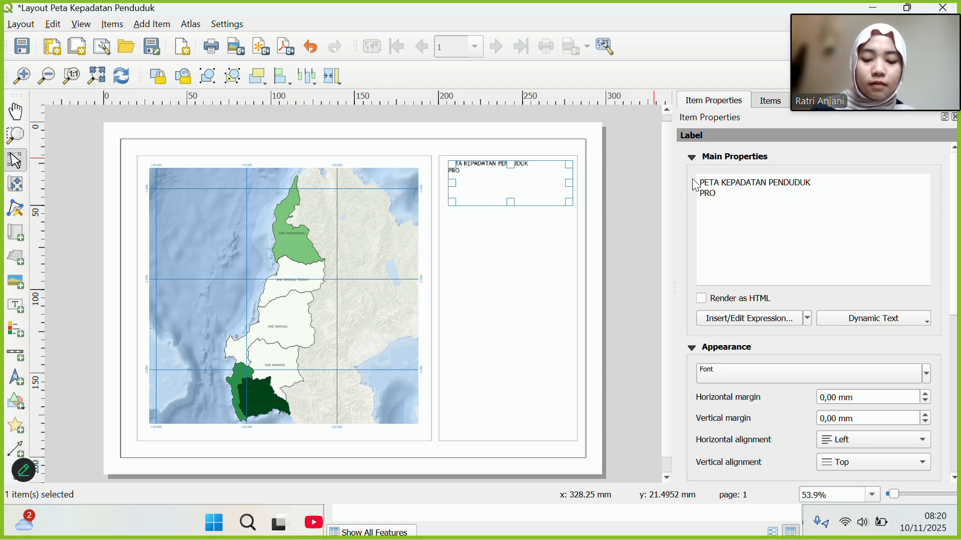
type("PROVINSI SULA")
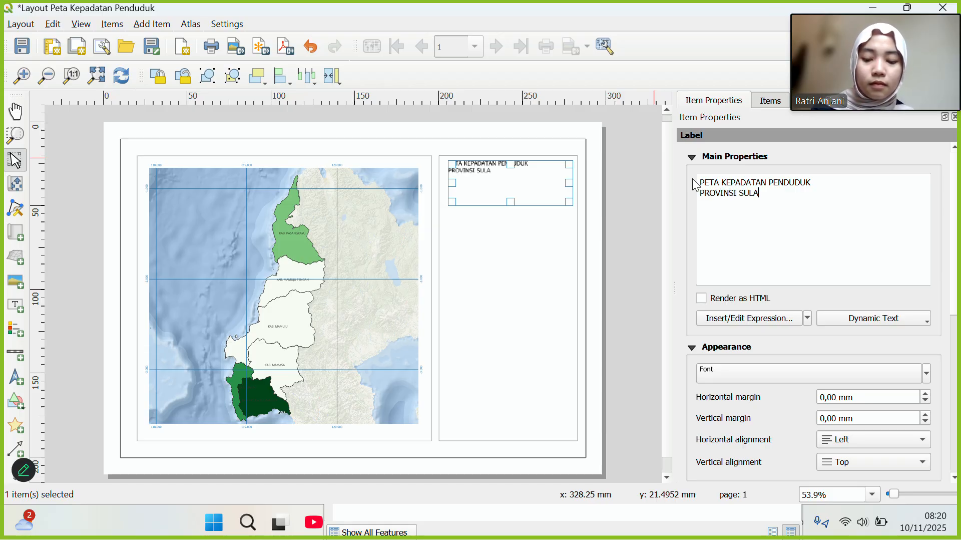
type("WESI BARAT ")
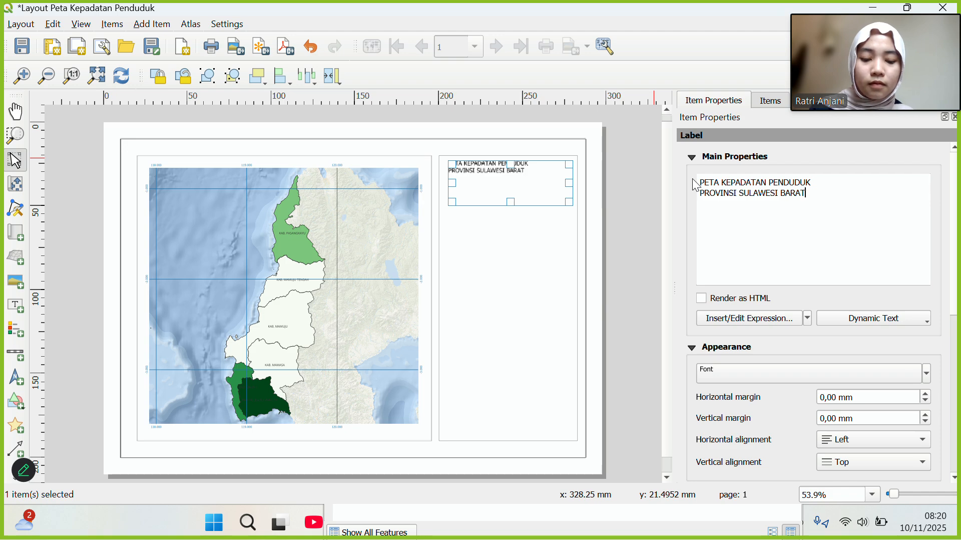
type("TAHUN 2025")
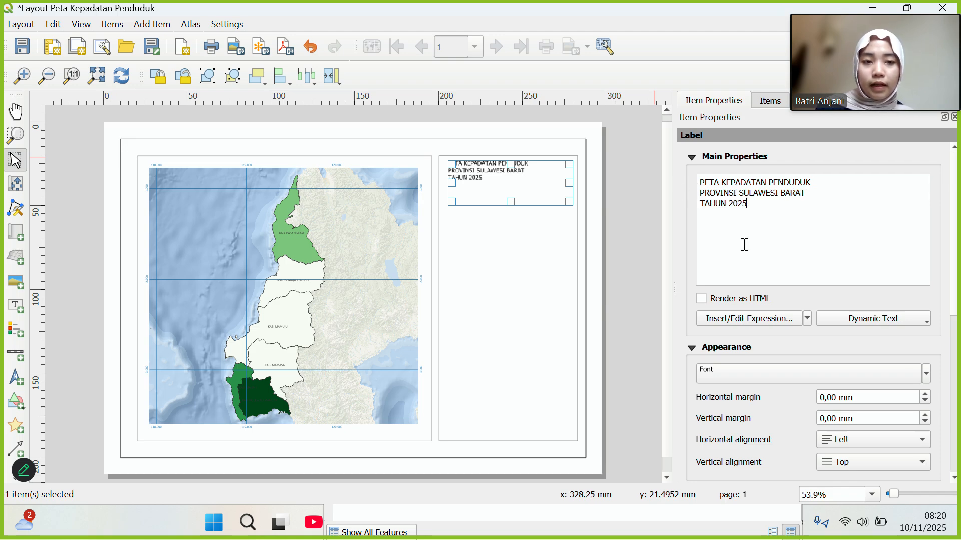
scroll(783, 317, "down", 1)
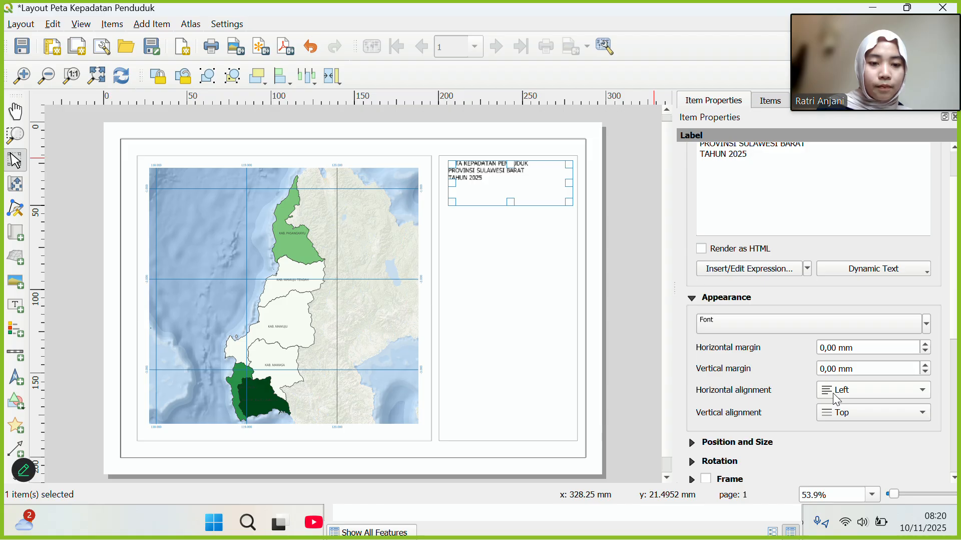
Centre the title text horizontally within its label.
left_click(923, 389)
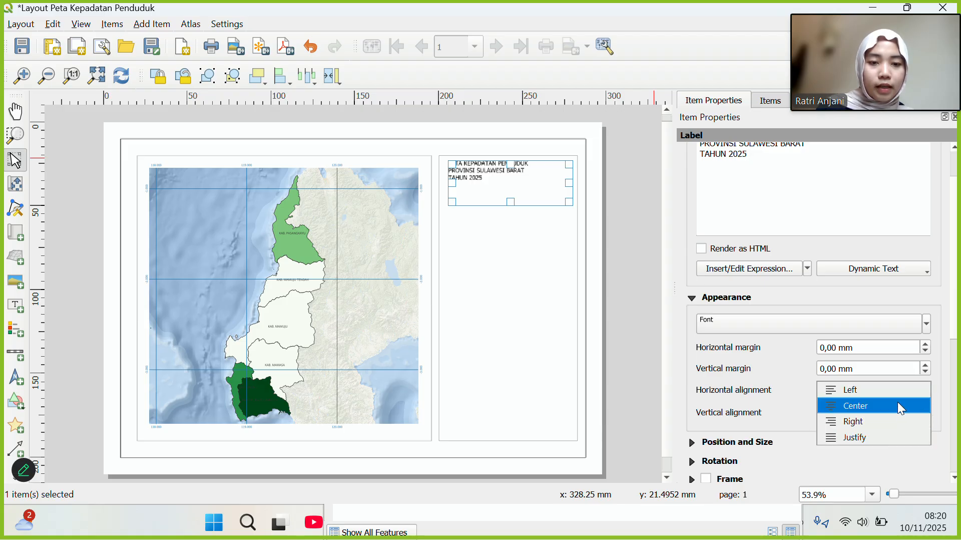
left_click(899, 405)
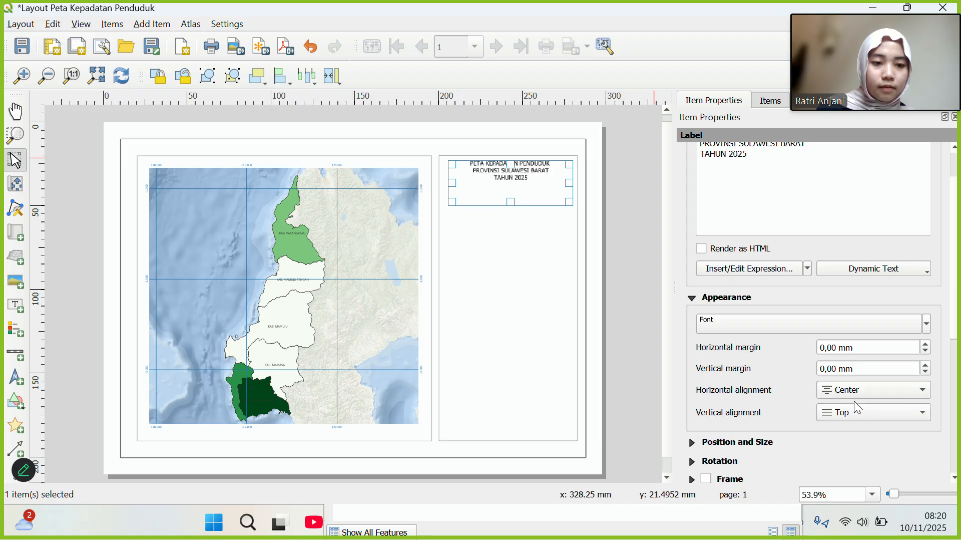
scroll(822, 350, "up", 1)
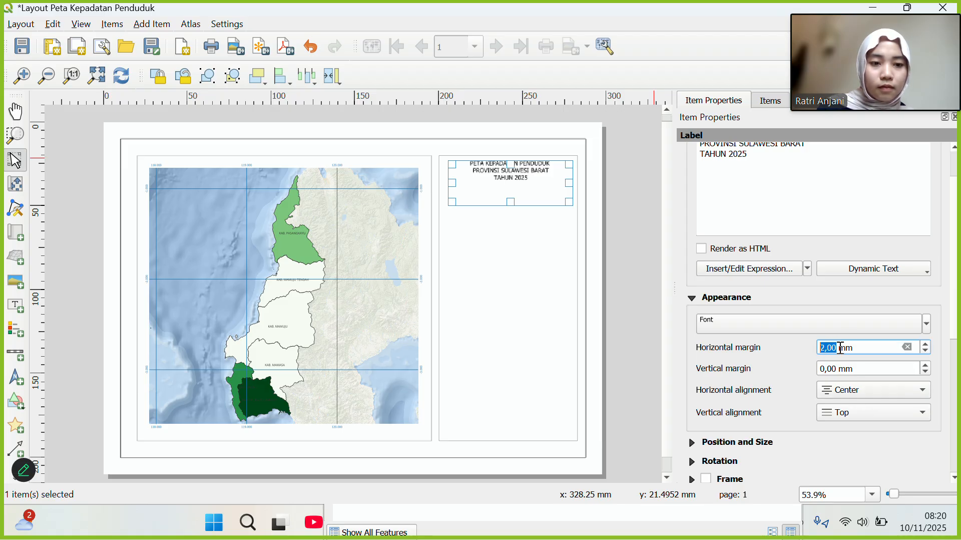
scroll(833, 354, "down", 2)
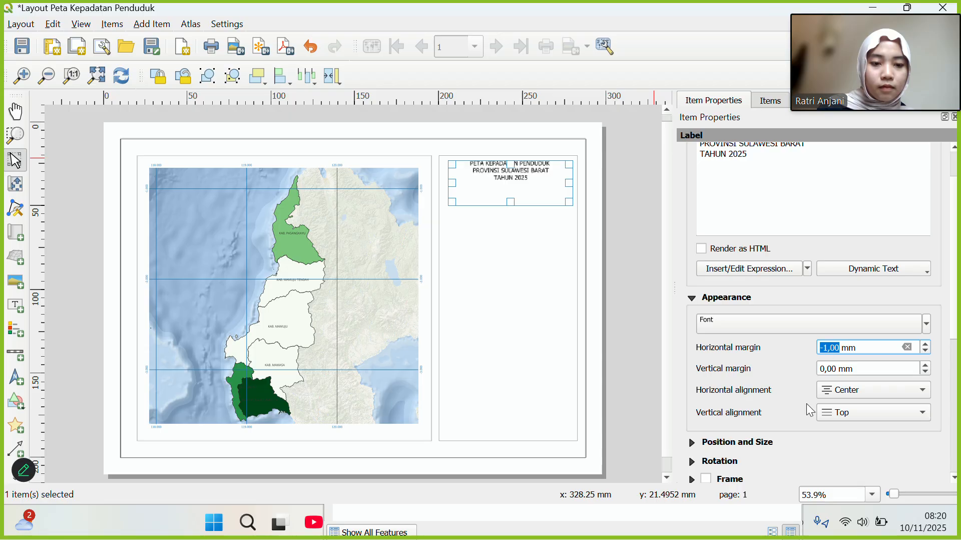
scroll(824, 346, "up", 1)
scroll(810, 401, "down", 3)
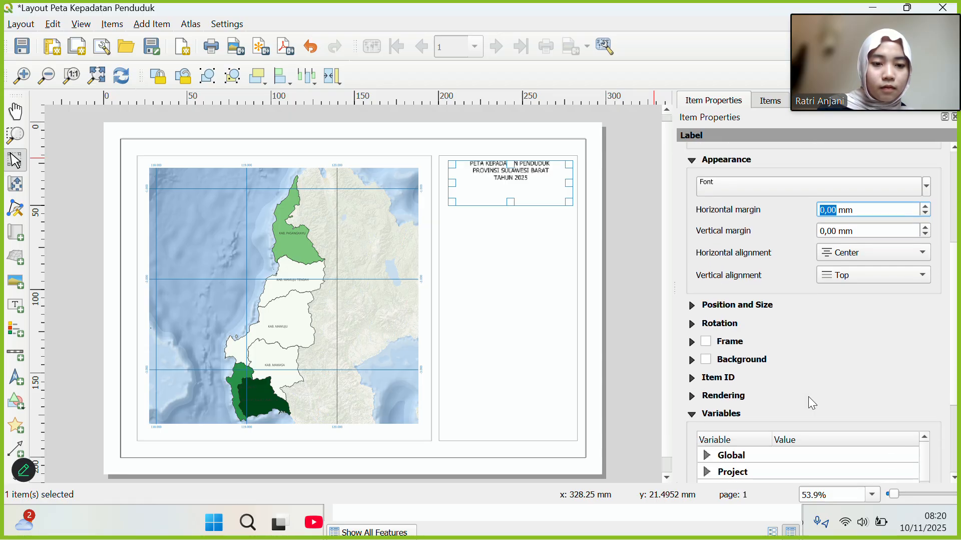
scroll(809, 400, "down", 5)
Move the title label down from Y 22,839 to 27,839 mm.
left_click(692, 260)
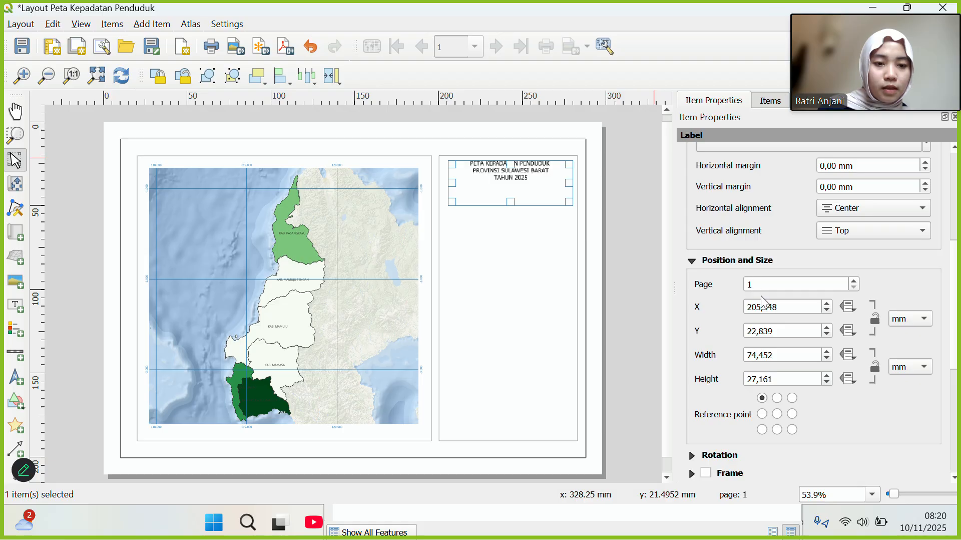
scroll(784, 332, "up", 5)
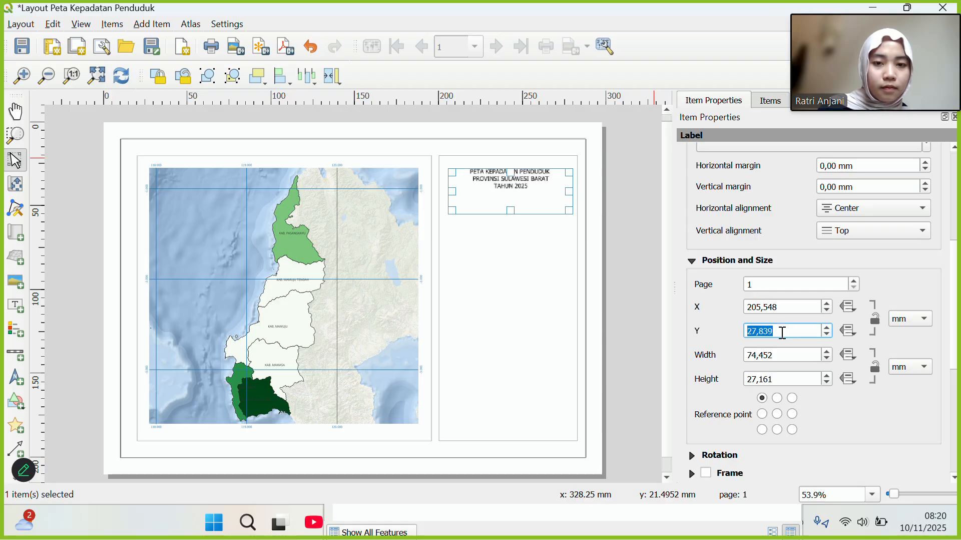
scroll(928, 267, "up", 6)
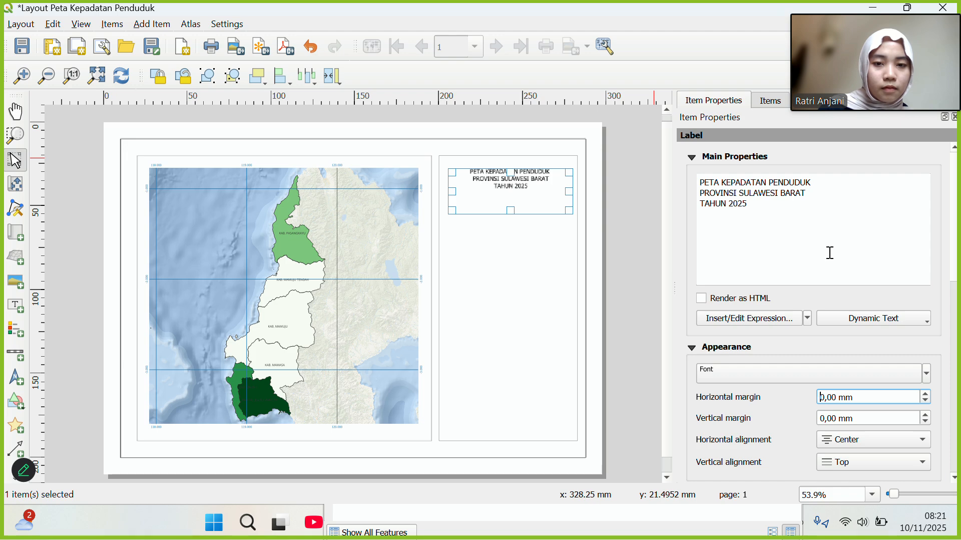
scroll(830, 253, "down", 1)
scroll(828, 252, "up", 1)
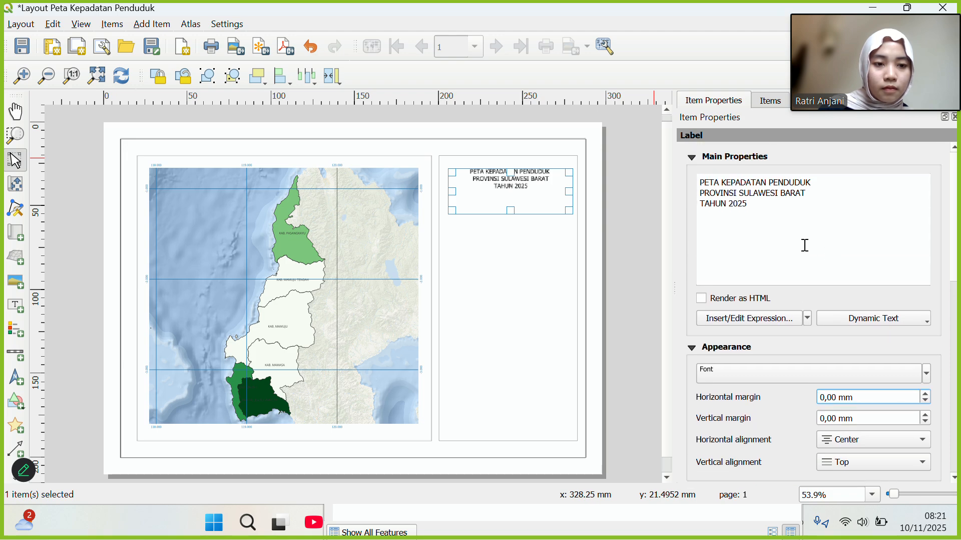
scroll(796, 252, "down", 2)
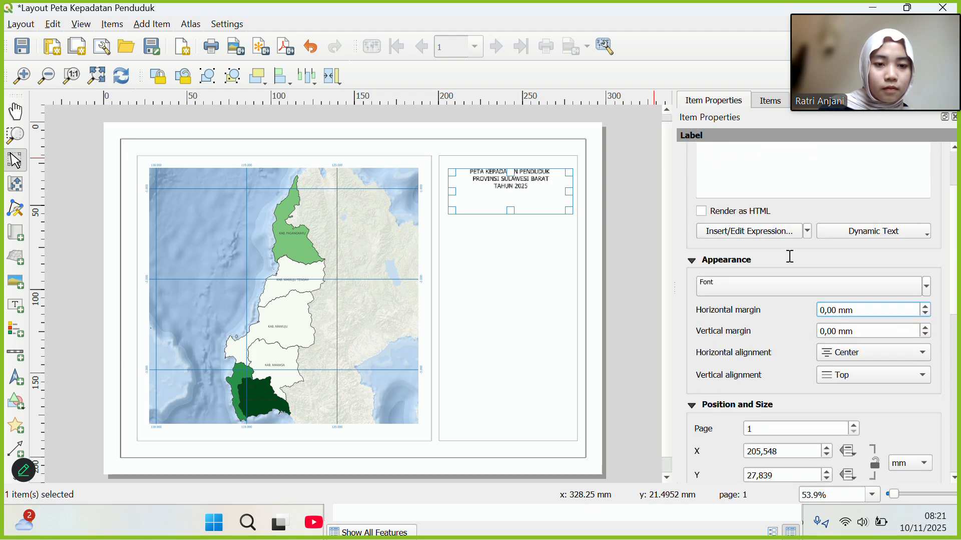
Set the title font to Times New Roman Bold.
left_click(764, 294)
left_click(764, 300)
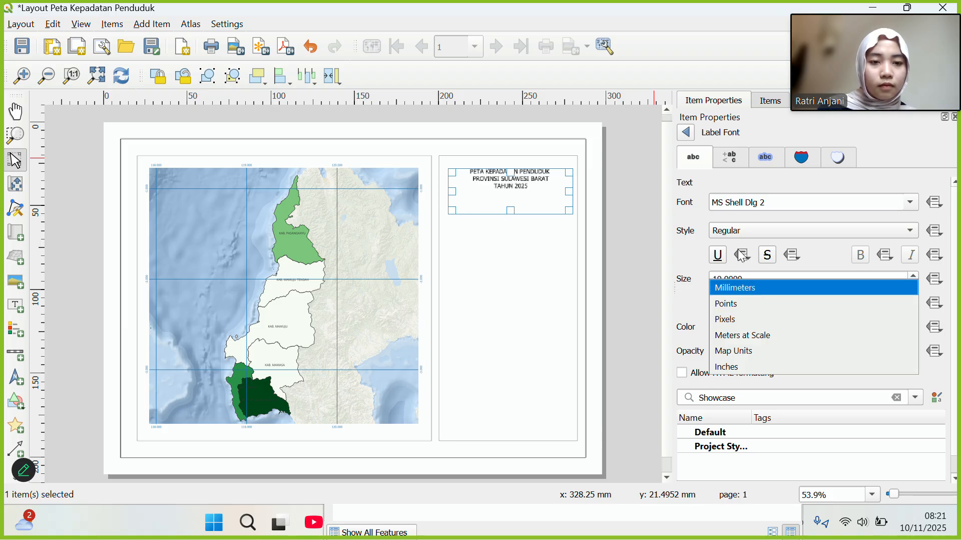
left_click(906, 205)
left_click(906, 204)
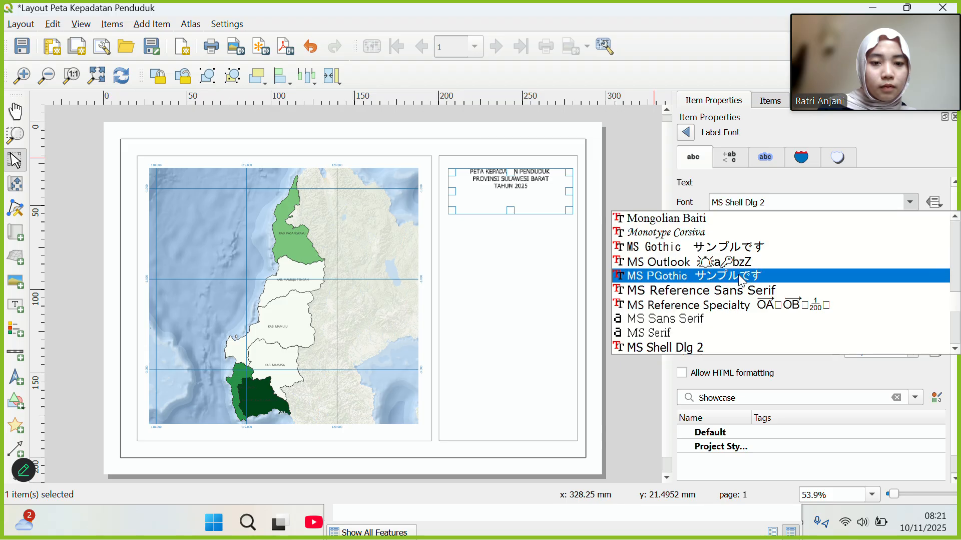
scroll(738, 274, "down", 12)
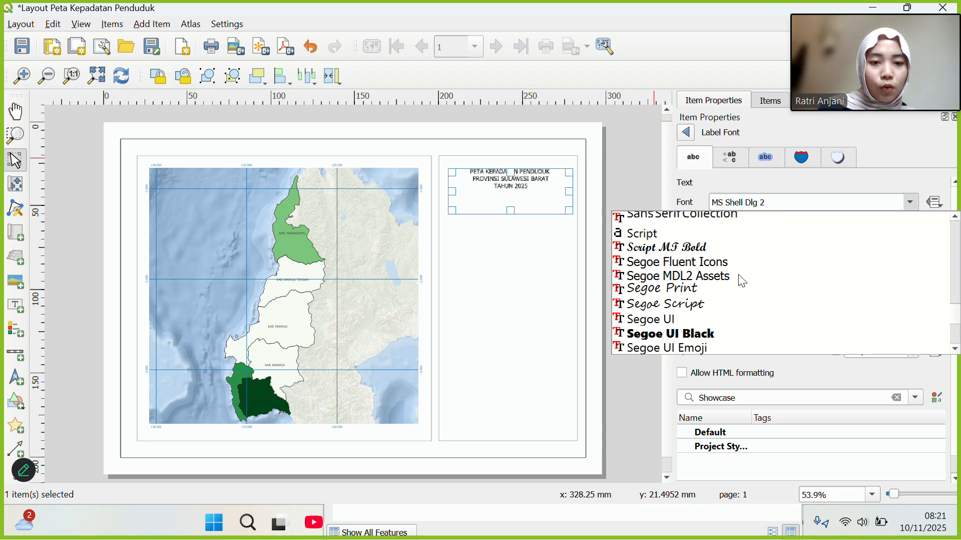
scroll(737, 274, "down", 15)
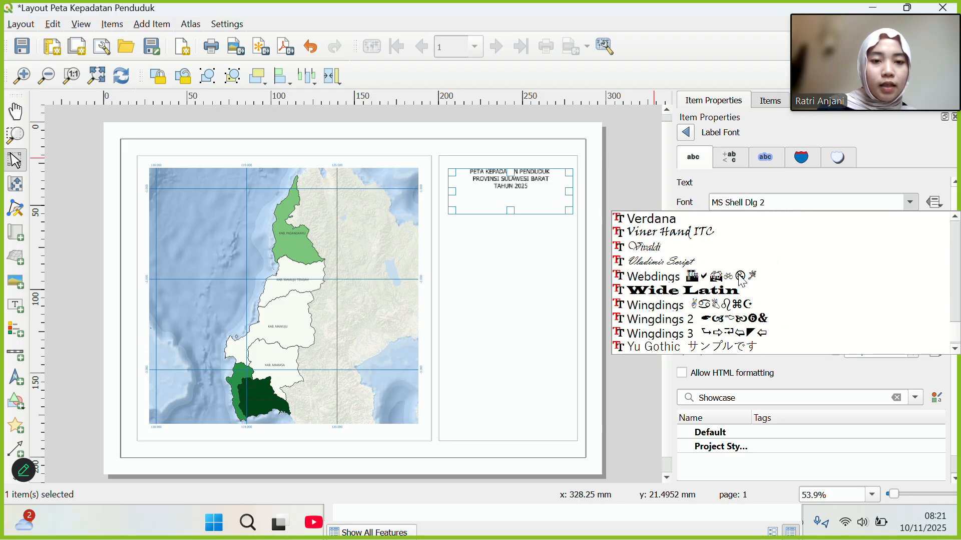
scroll(738, 274, "up", 4)
scroll(738, 274, "down", 1)
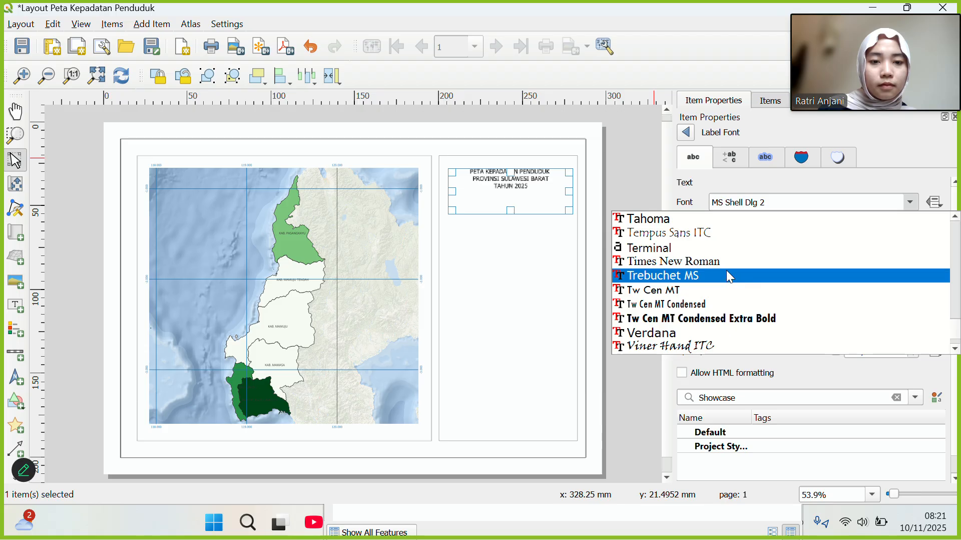
left_click(726, 264)
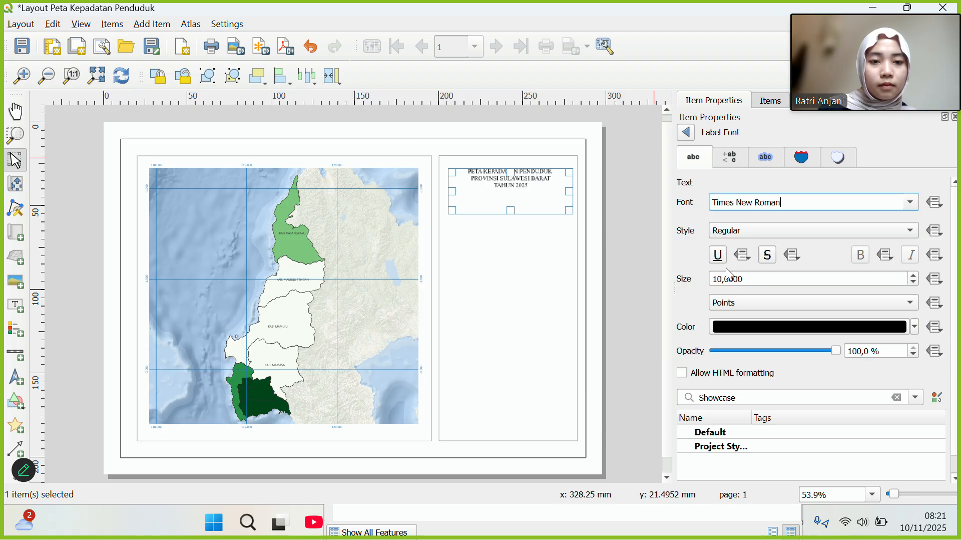
left_click(904, 231)
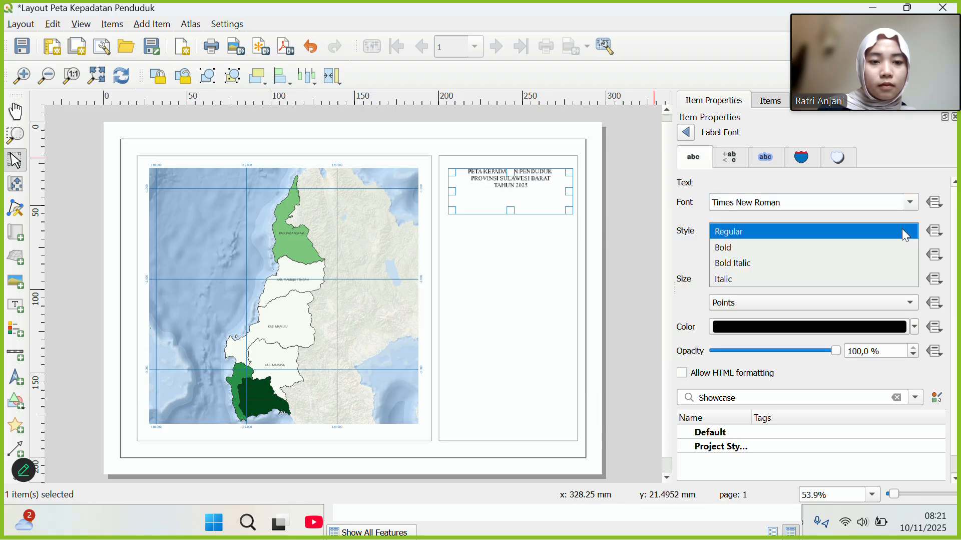
left_click(850, 248)
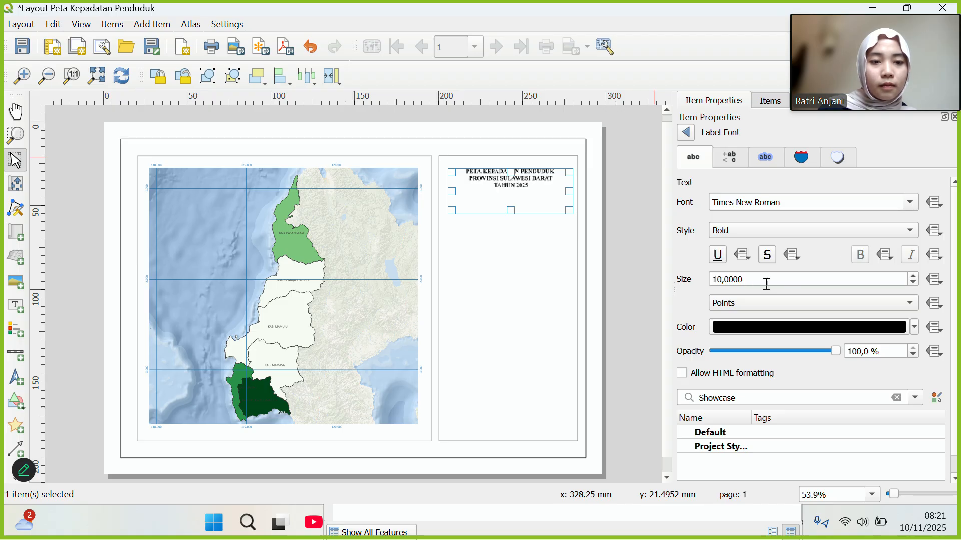
Enlarge the title to 14 pt and widen its label box slightly.
left_click(720, 280)
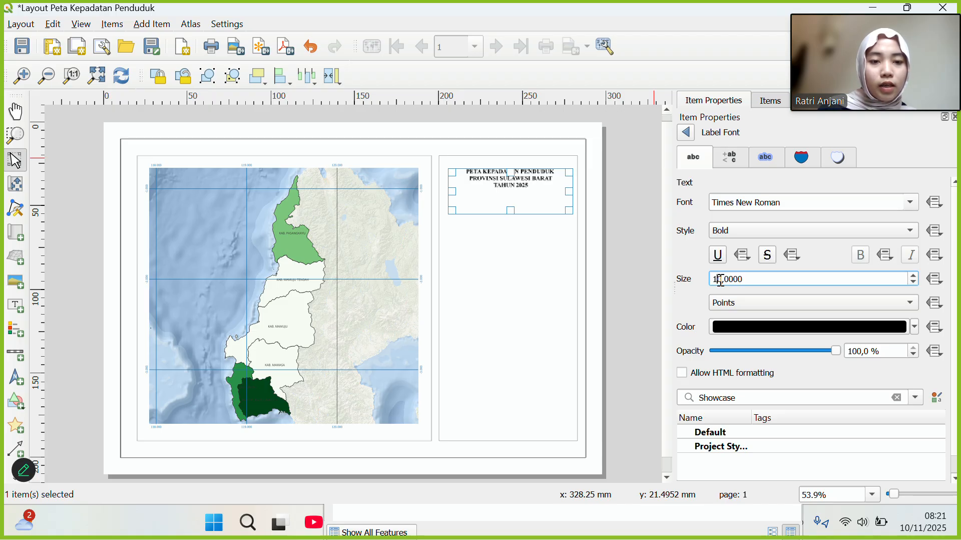
key("BackSpace")
key("BackSpace")
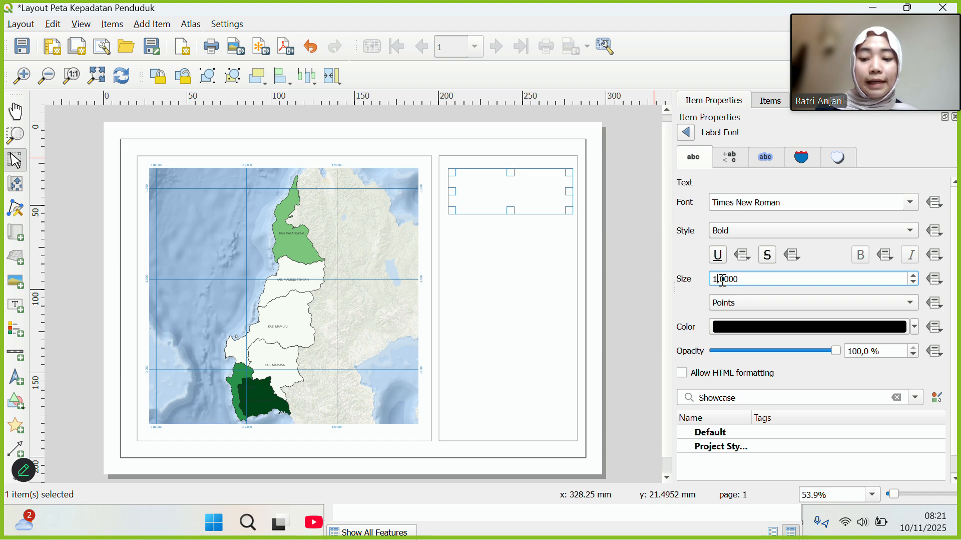
type("12")
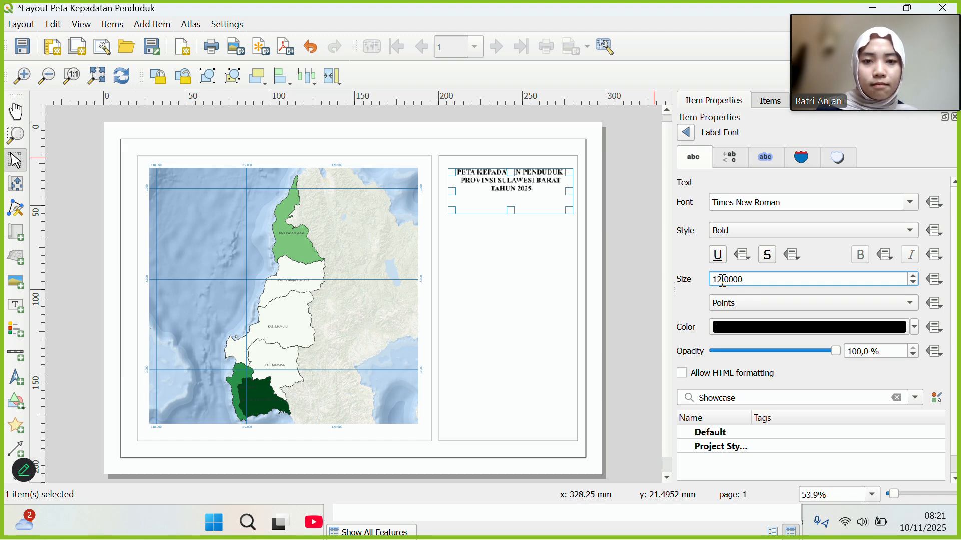
left_click(571, 211)
left_click_drag(570, 210, 576, 212)
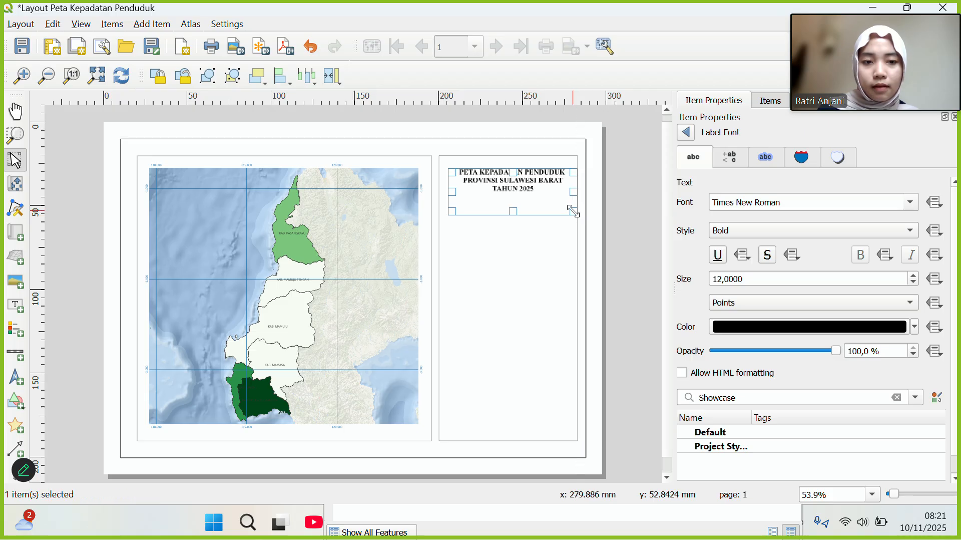
left_click(722, 279)
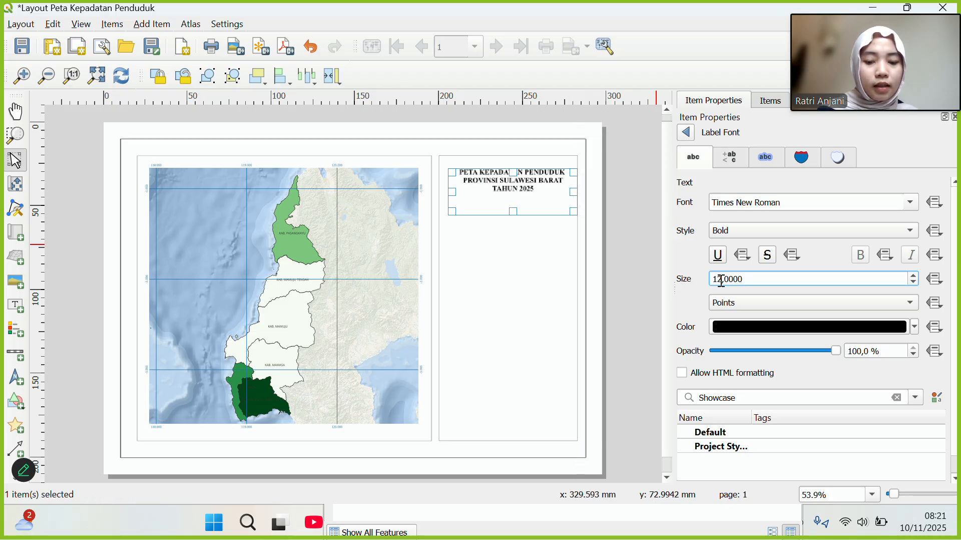
key("BackSpace")
type("4")
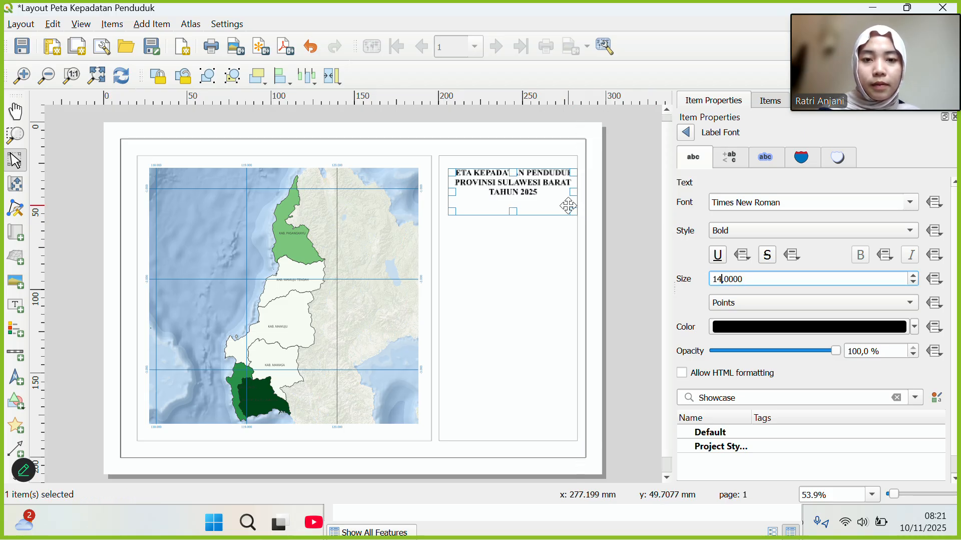
left_click(634, 238)
left_click(534, 189)
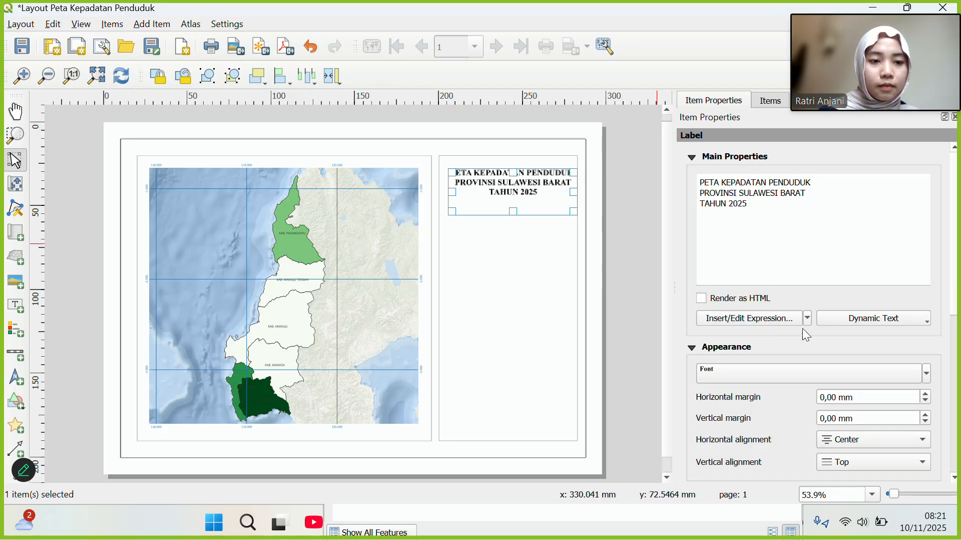
left_click(746, 380)
scroll(797, 321, "down", 1)
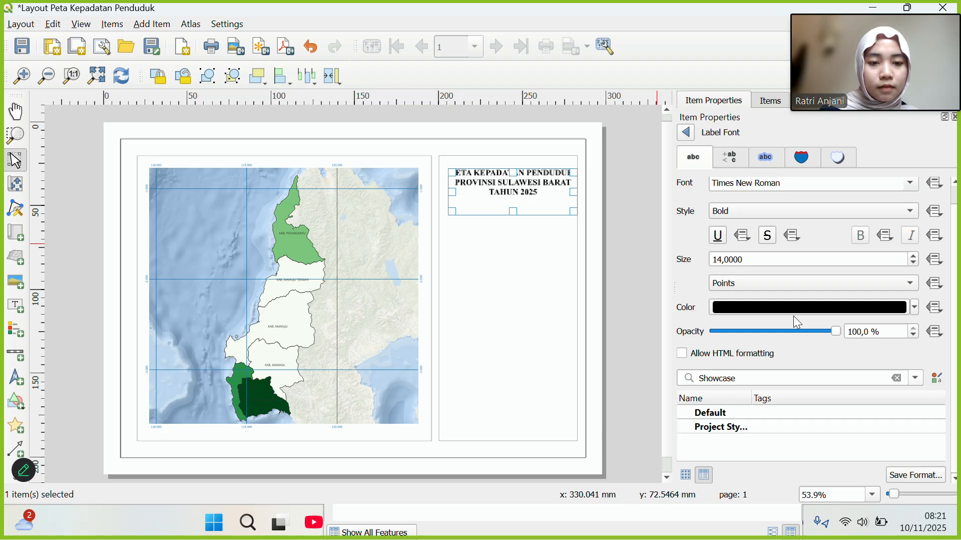
Move the three-line title up to the top of the right-hand panel and nudge it to centre.
left_click(634, 288)
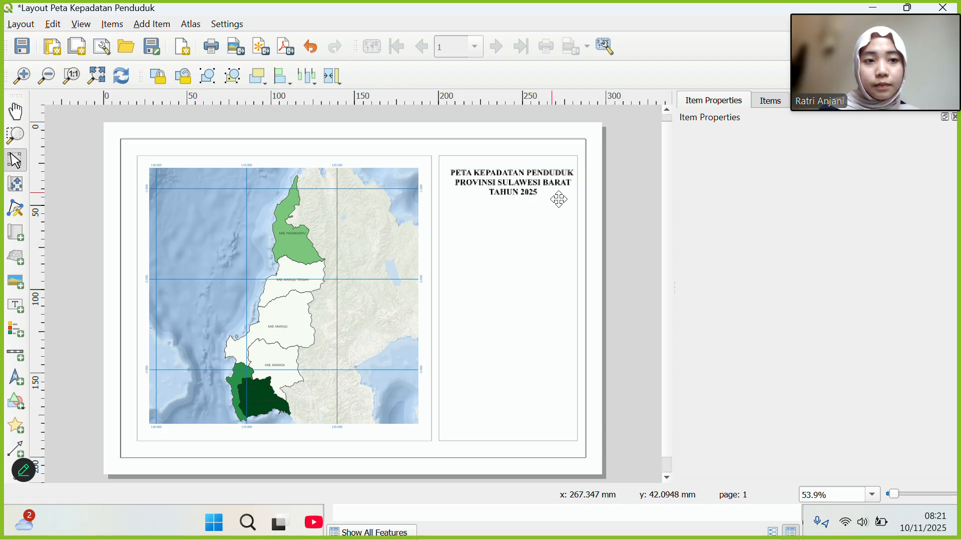
left_click(497, 172)
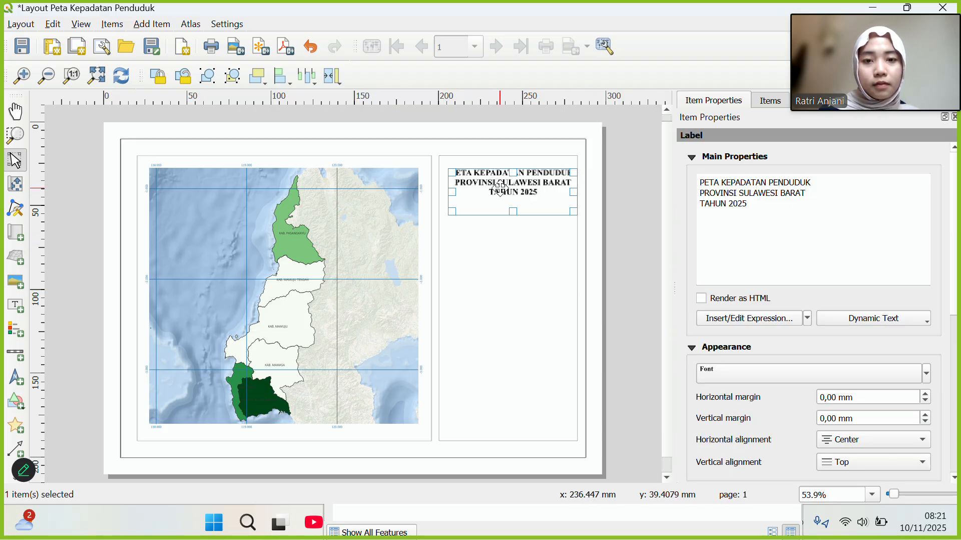
left_click_drag(497, 174, 502, 179)
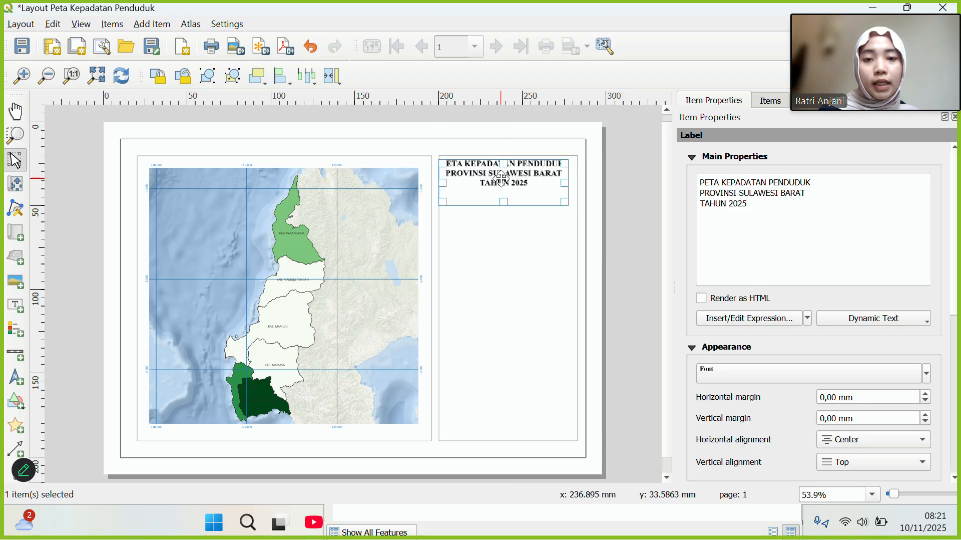
left_click(612, 224)
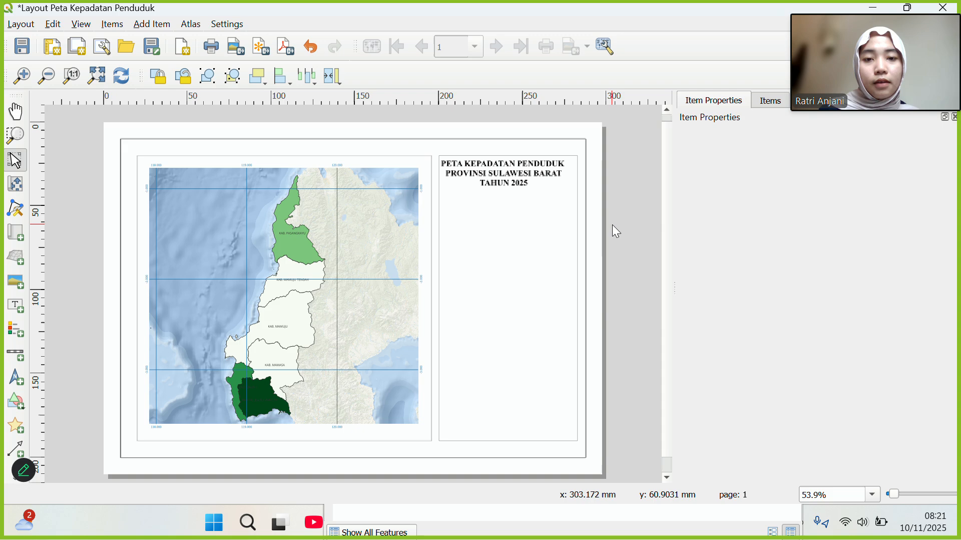
left_click(522, 179)
left_click_drag(523, 179, 527, 179)
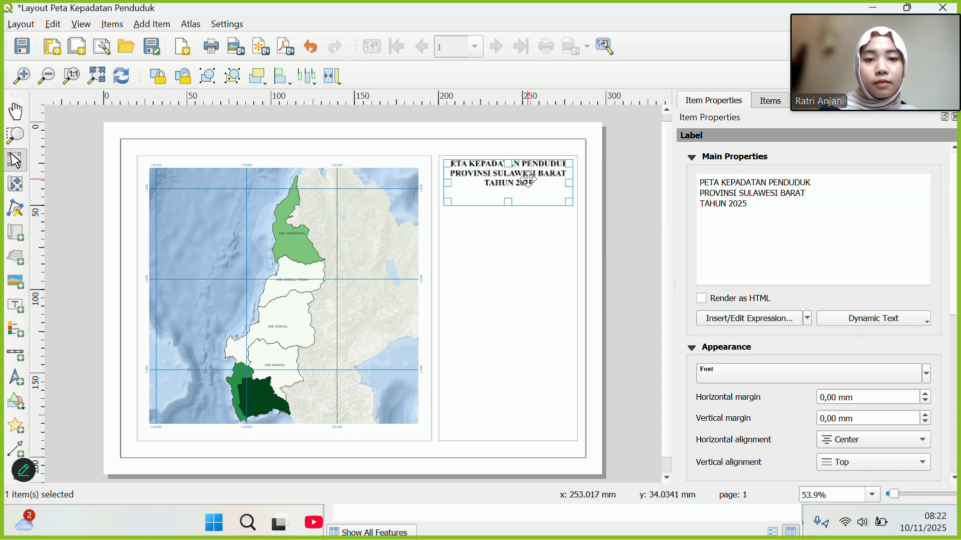
left_click(618, 237)
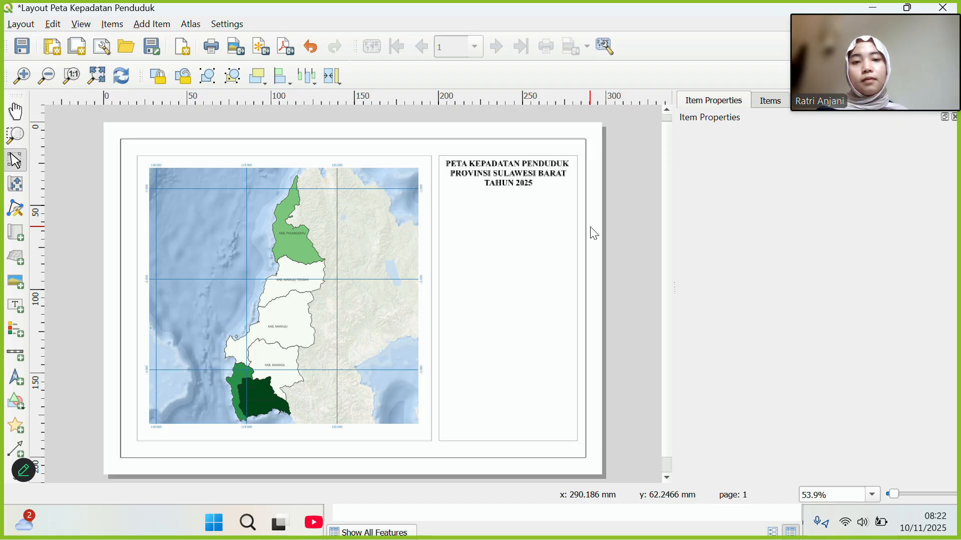
left_click(513, 178)
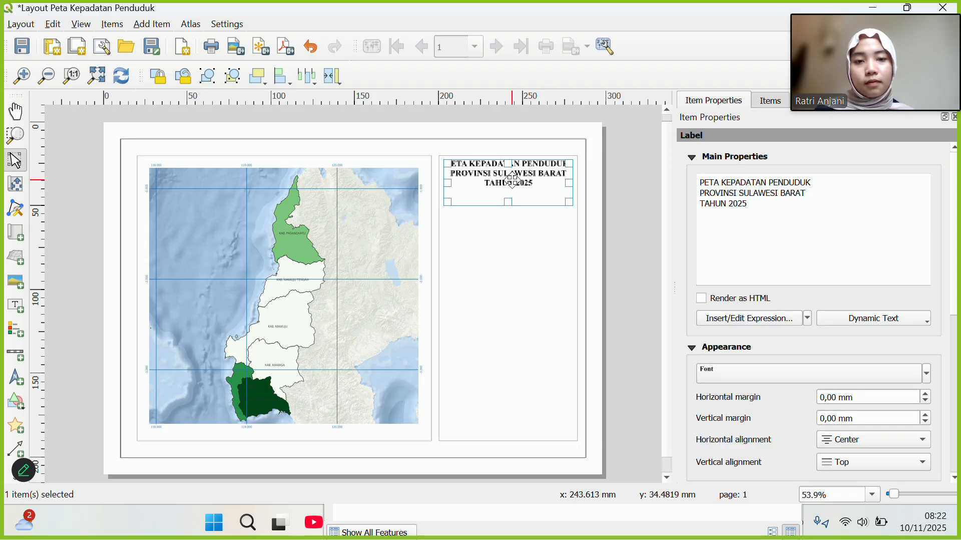
left_click(621, 202)
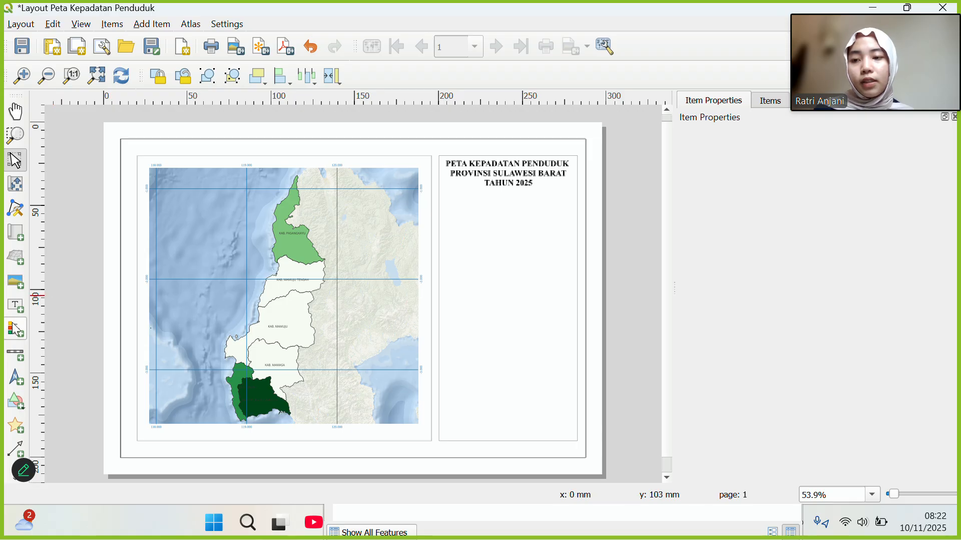
Draw a flat rectangle under the title spanning the right-hand panel.
left_click(17, 402)
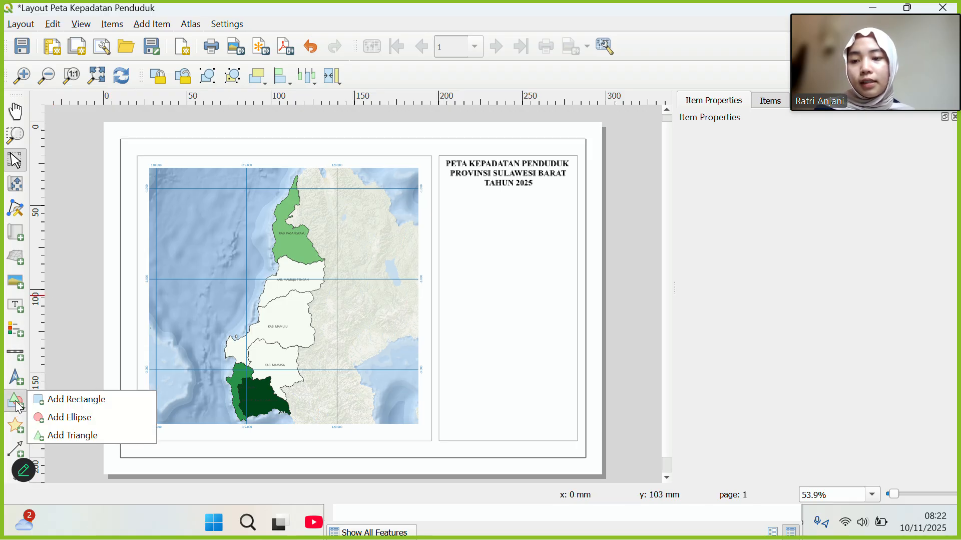
left_click(44, 399)
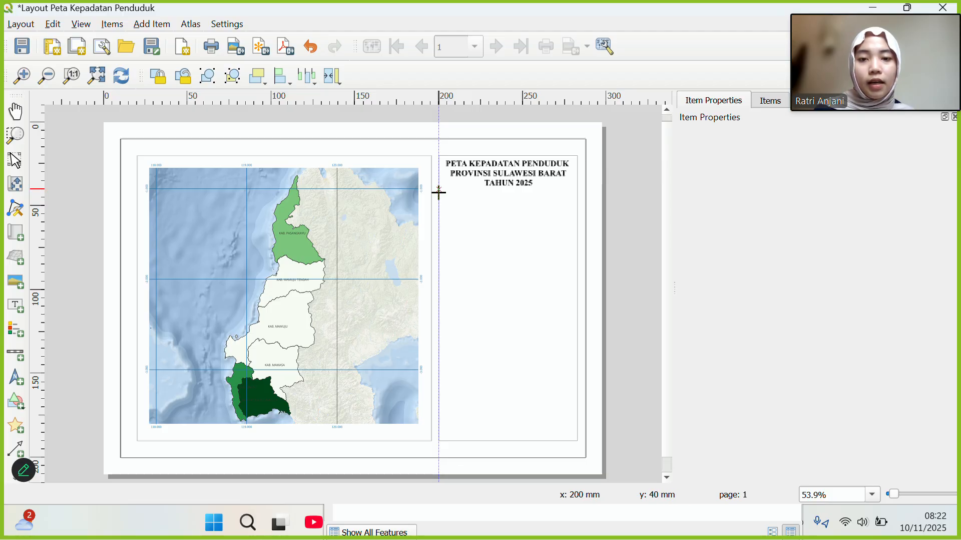
left_click_drag(439, 192, 577, 192)
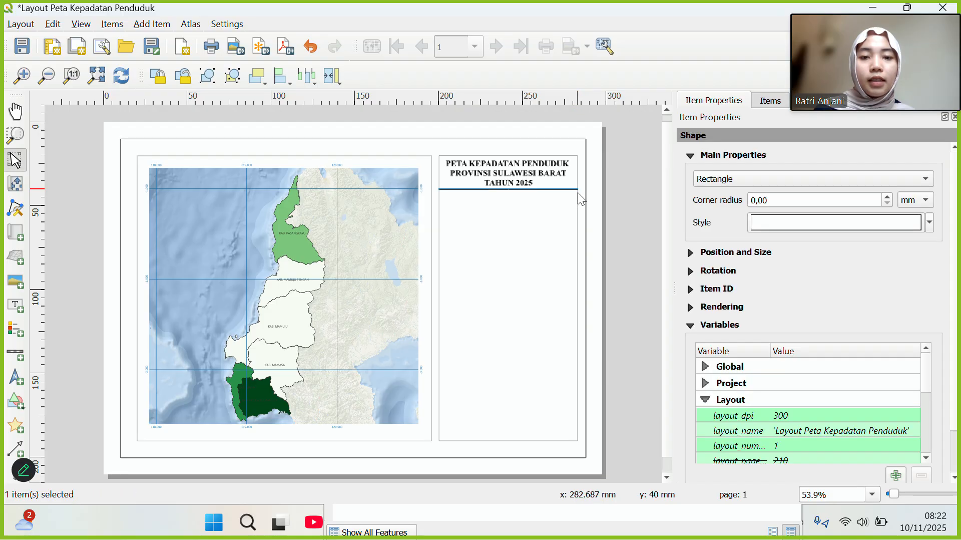
left_click(538, 269)
left_click(543, 189)
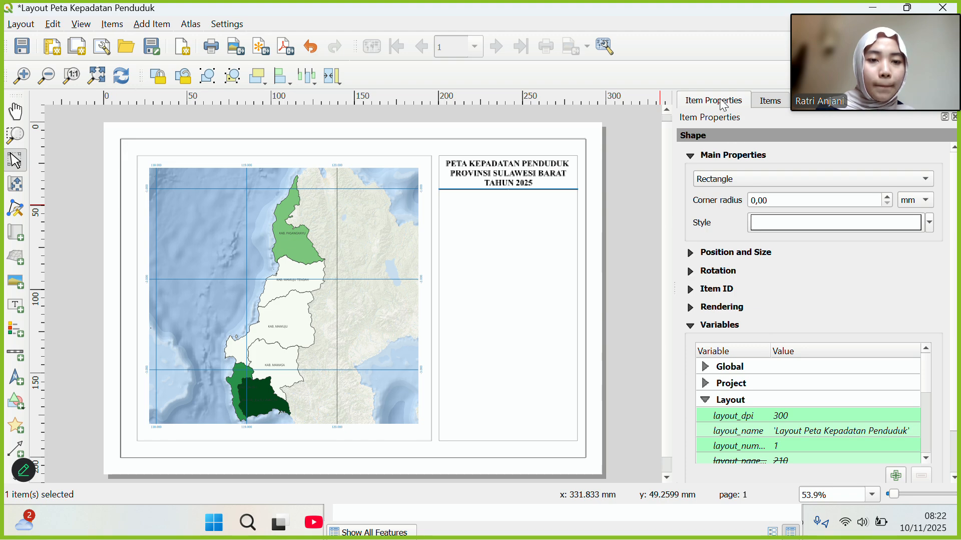
Set the divider's Simple Fill stroke width to 0.1 mm.
left_click(782, 230)
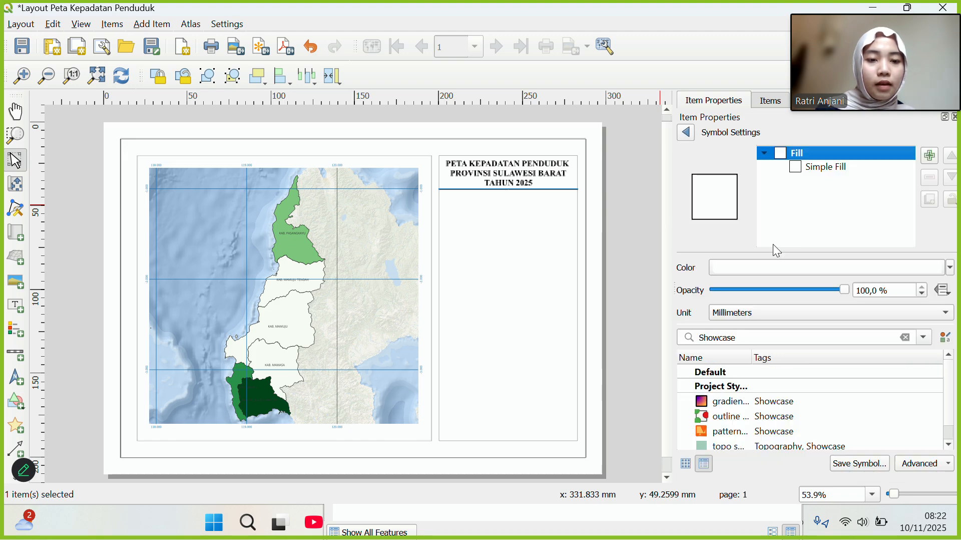
left_click(813, 170)
left_click(751, 367)
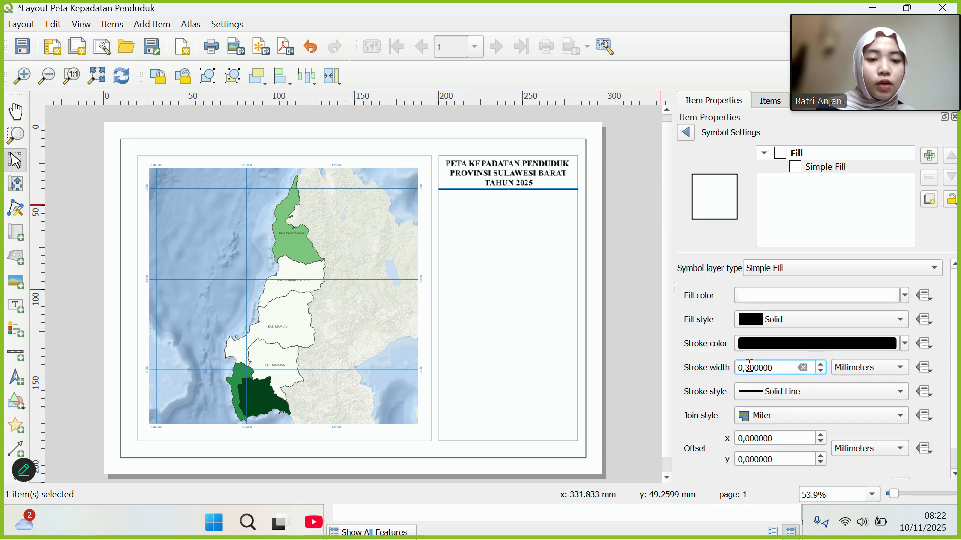
key("BackSpace")
type("1")
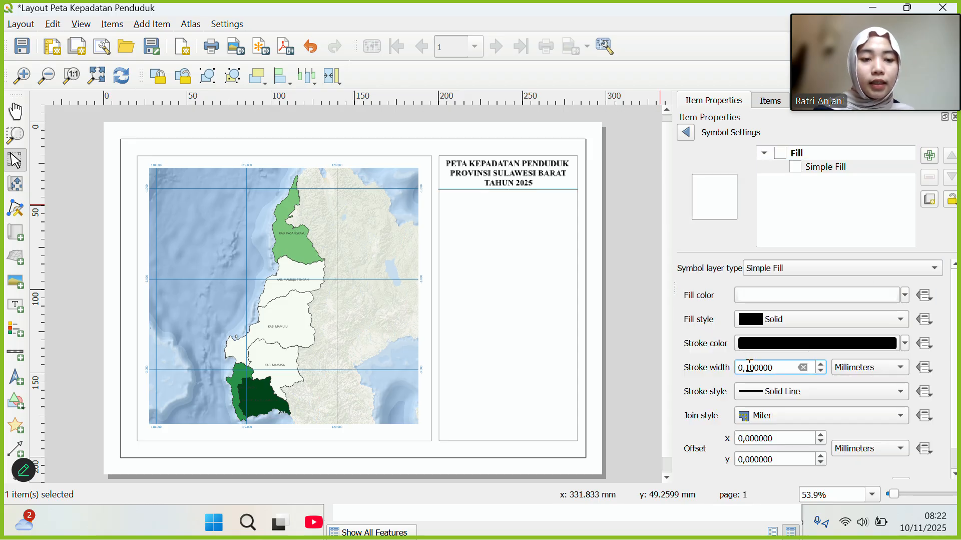
left_click(504, 227)
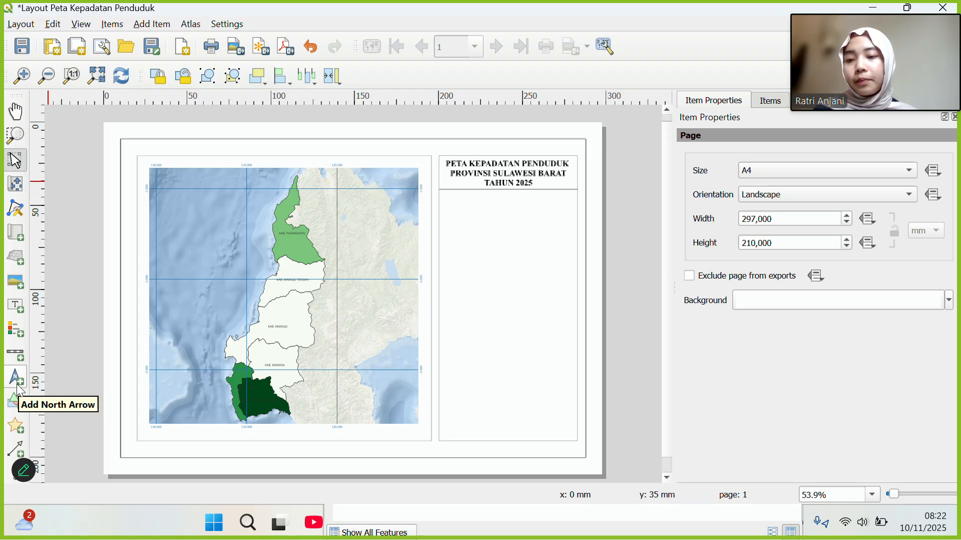
Add a north arrow below the title divider and switch its picture source to Raster image.
left_click(18, 384)
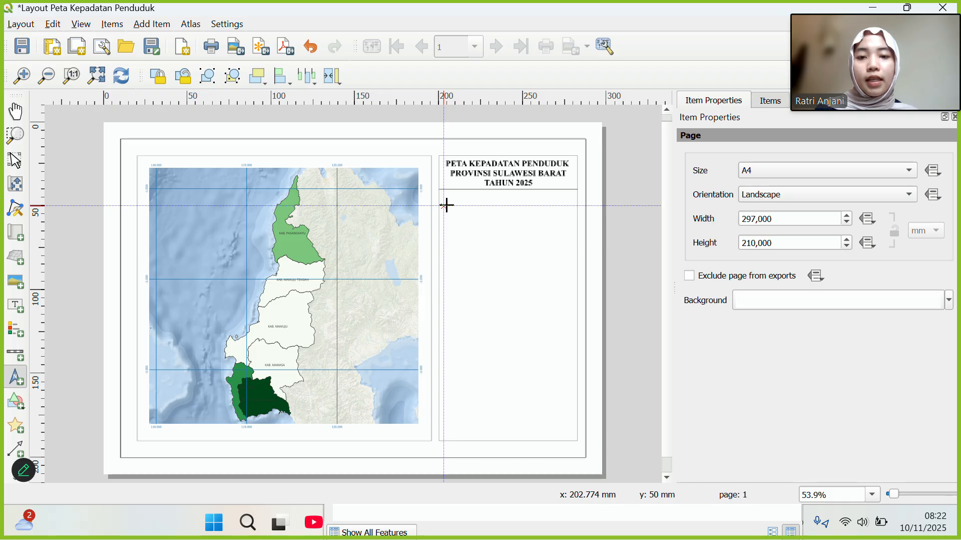
left_click_drag(444, 205, 489, 243)
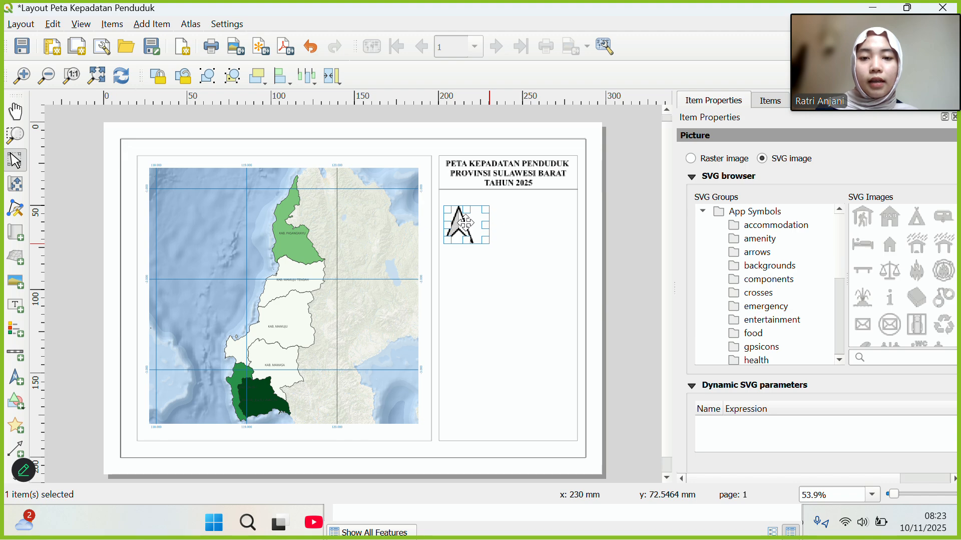
left_click(552, 233)
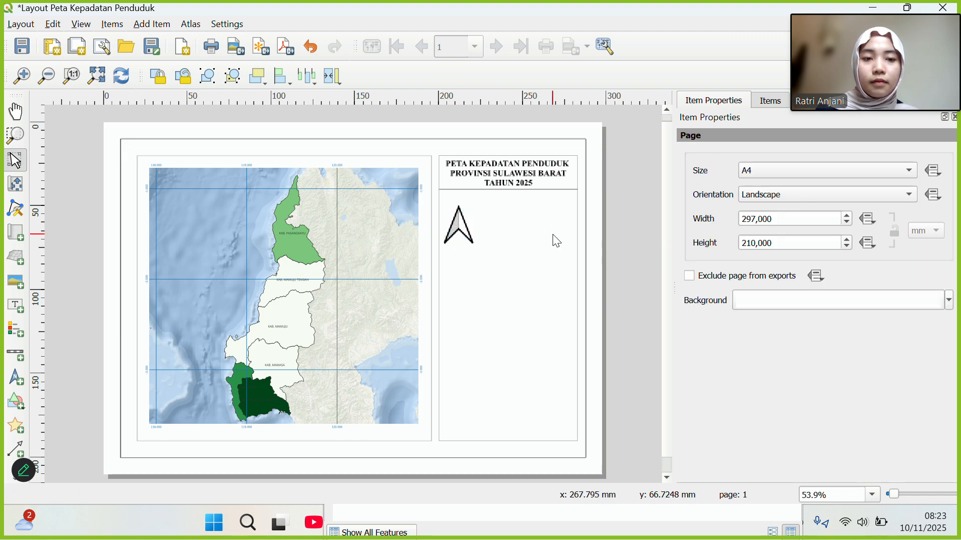
left_click(455, 225)
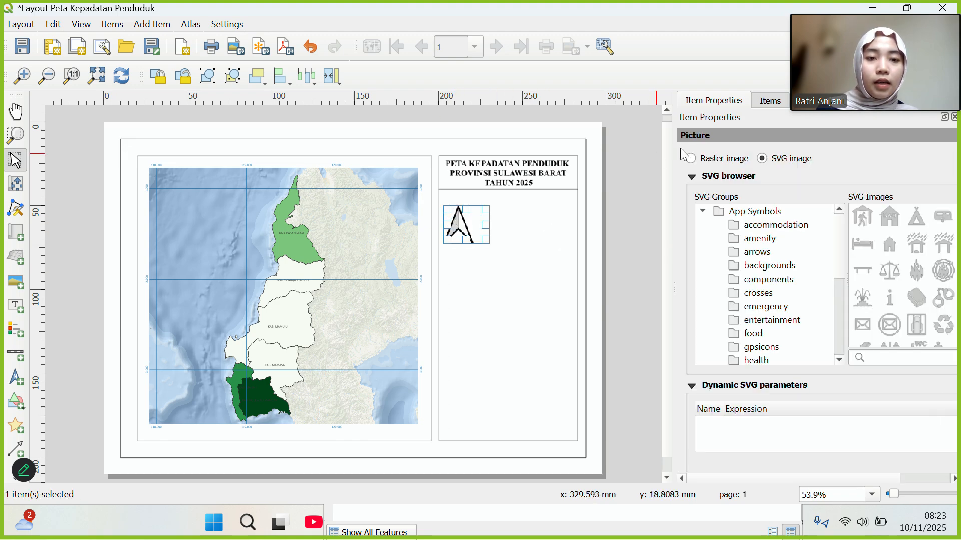
left_click(713, 158)
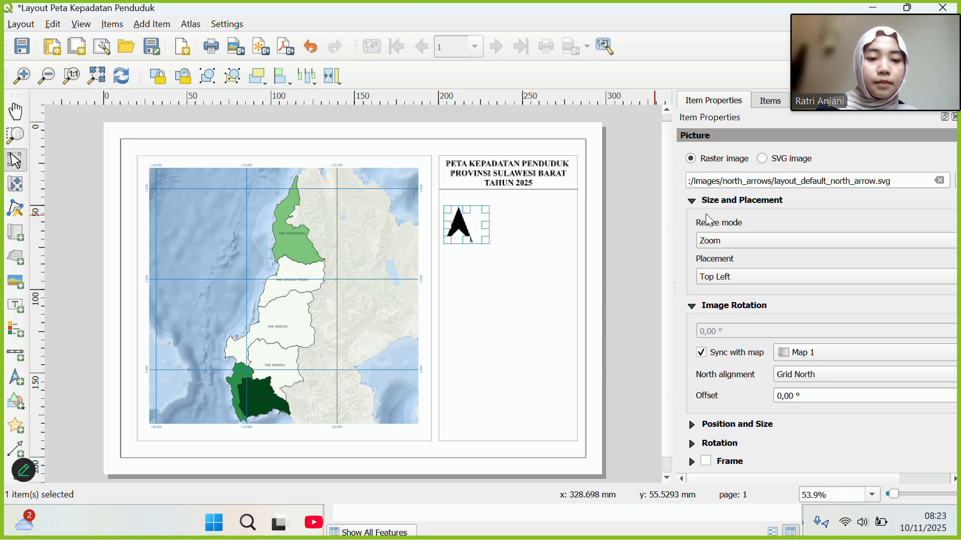
scroll(928, 186, "right", 3)
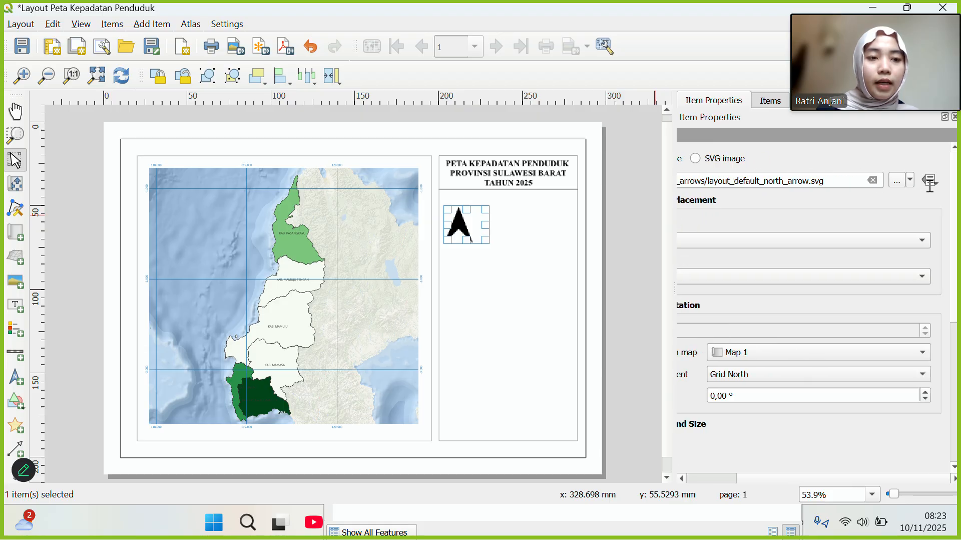
Load the pngtree compass-rose PNG from Downloads as the north arrow image.
left_click(912, 182)
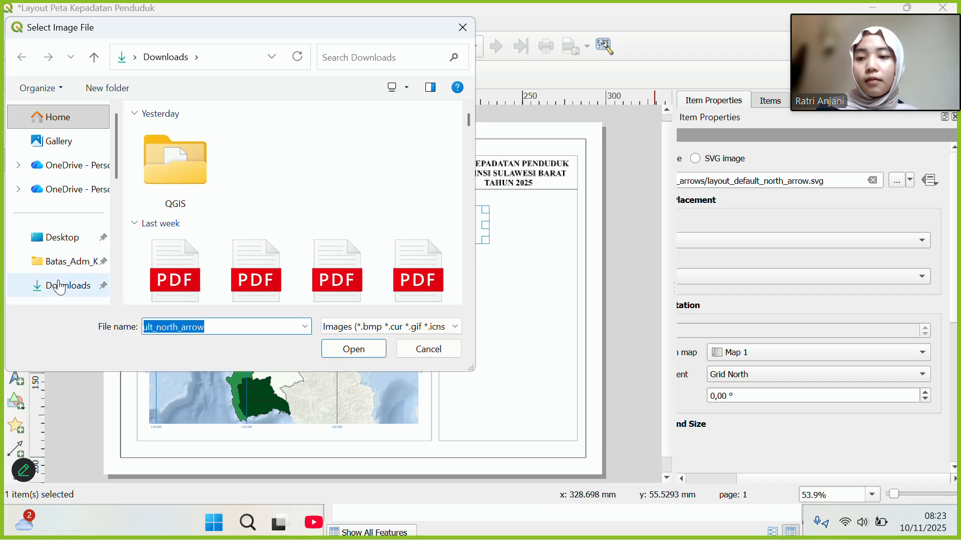
scroll(59, 286, "down", 1)
scroll(308, 185, "down", 5)
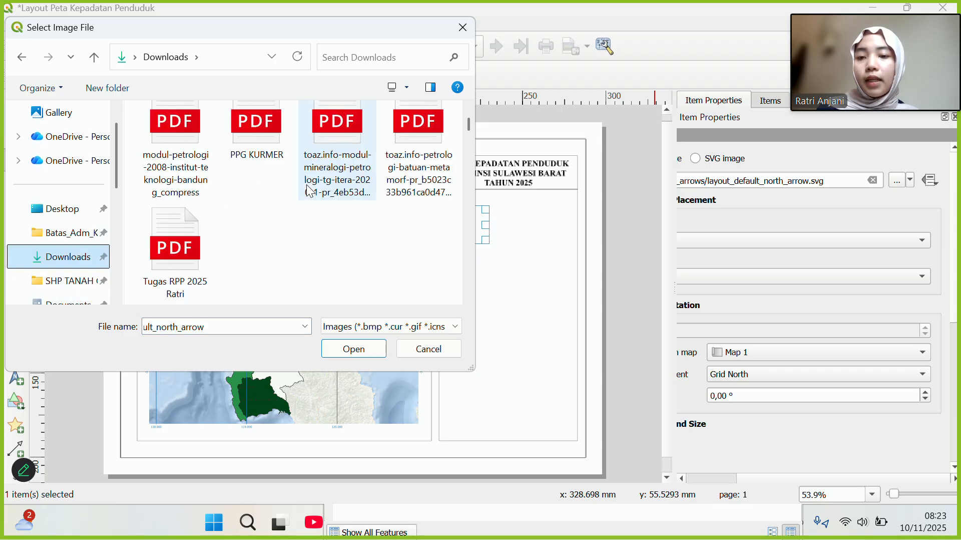
scroll(308, 187, "down", 12)
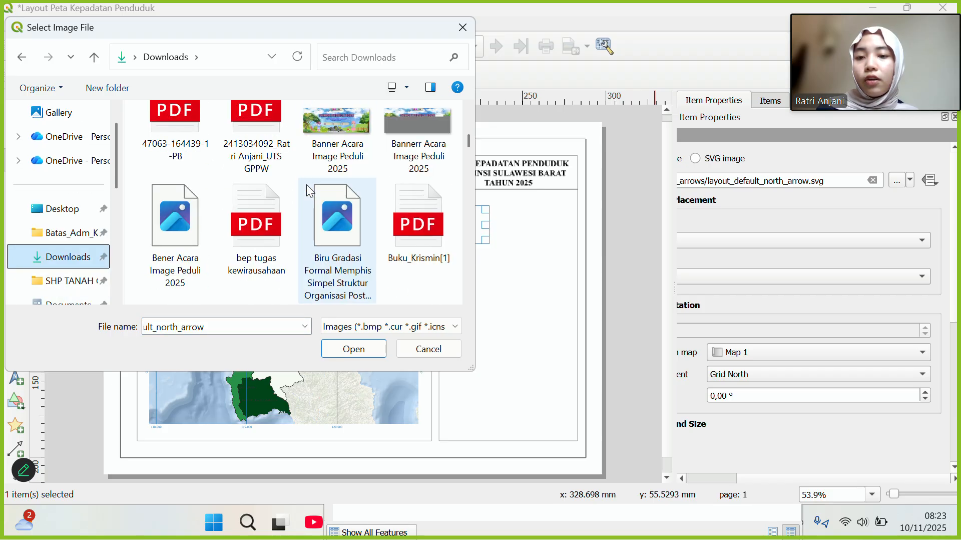
scroll(307, 186, "down", 12)
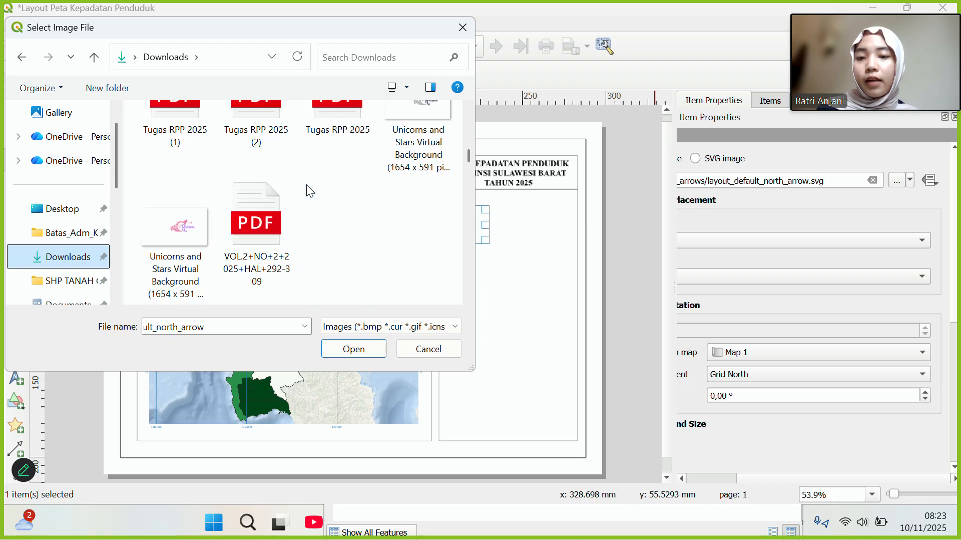
scroll(307, 185, "down", 6)
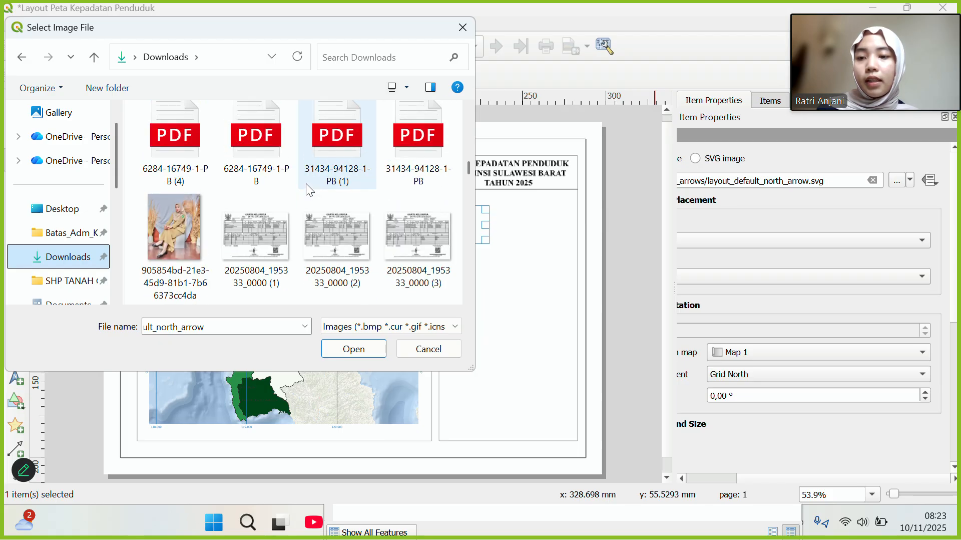
scroll(272, 206, "down", 3)
scroll(273, 206, "down", 12)
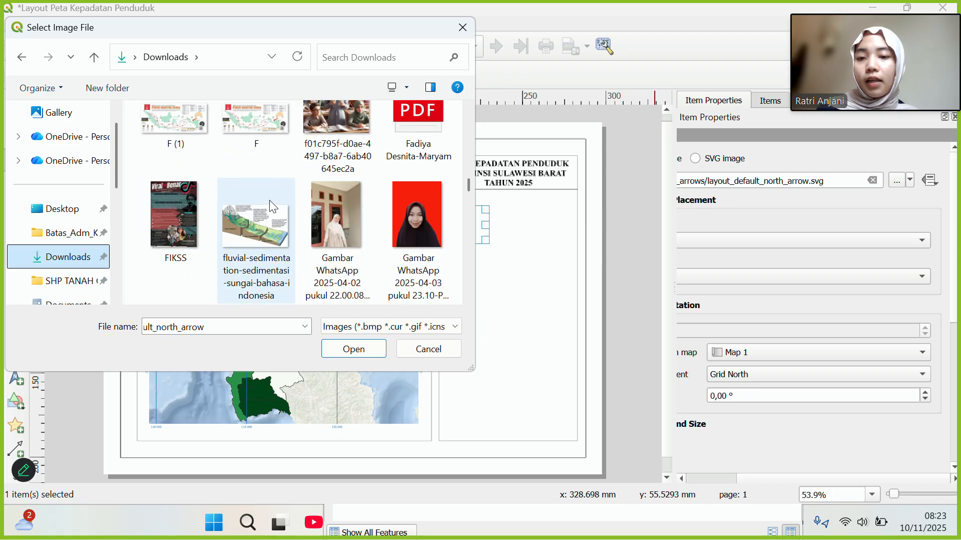
scroll(273, 205, "down", 12)
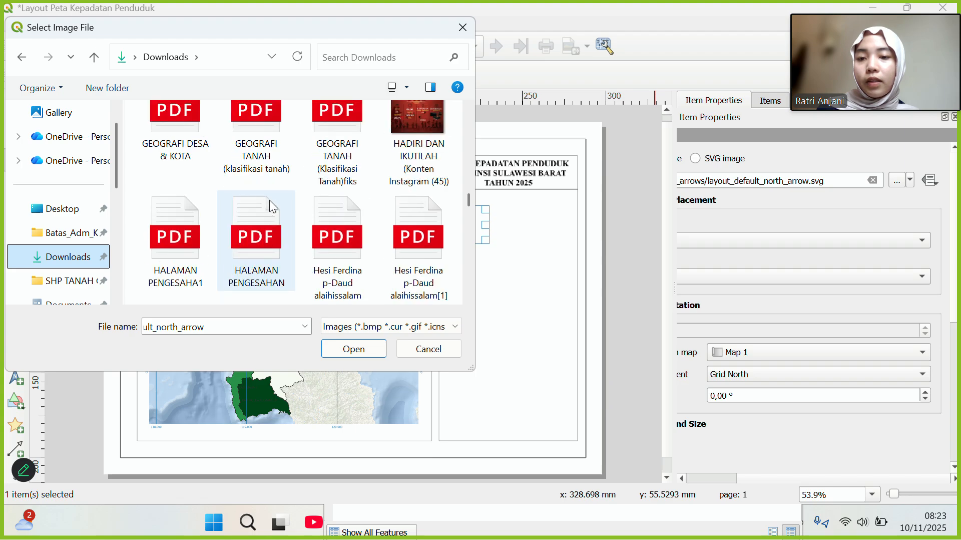
scroll(273, 205, "down", 12)
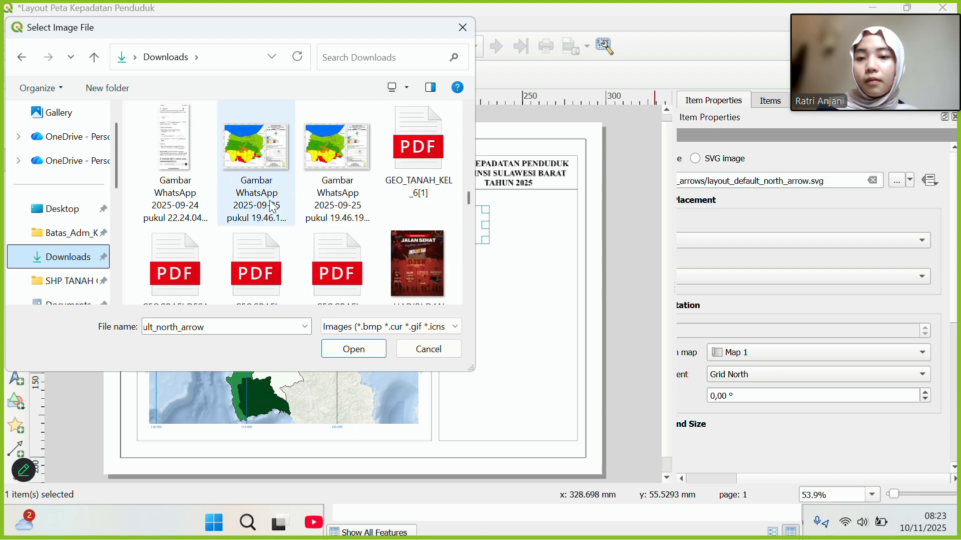
scroll(273, 205, "down", 12)
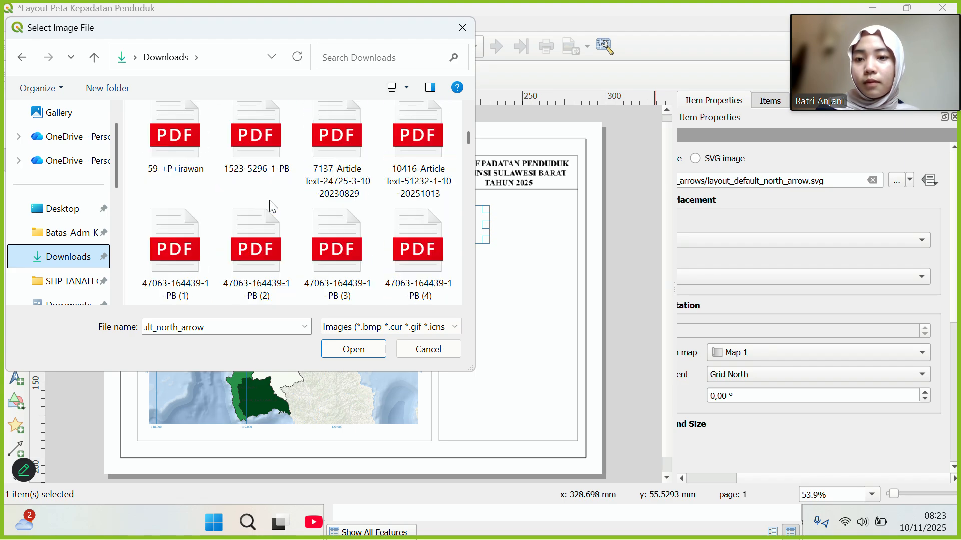
scroll(272, 205, "down", 12)
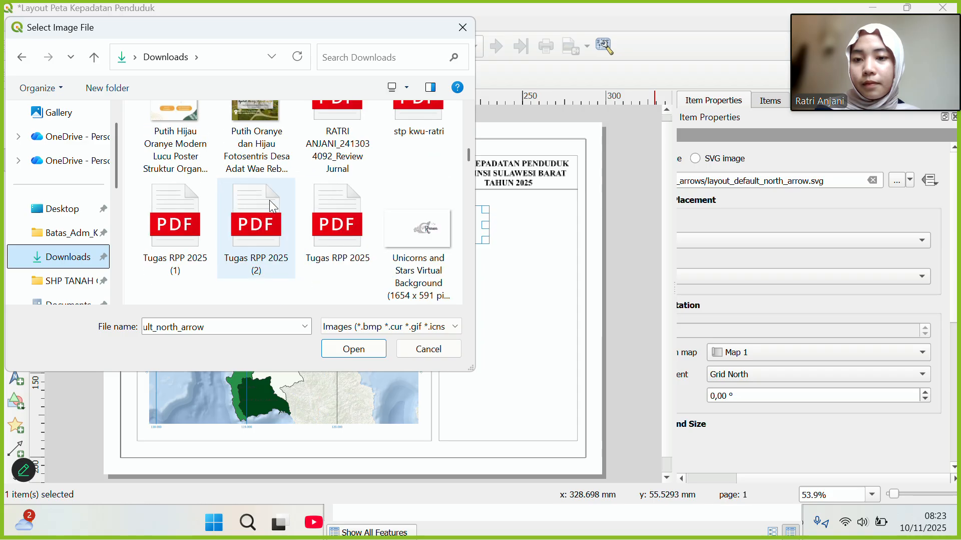
scroll(272, 205, "up", 3)
left_click(273, 205)
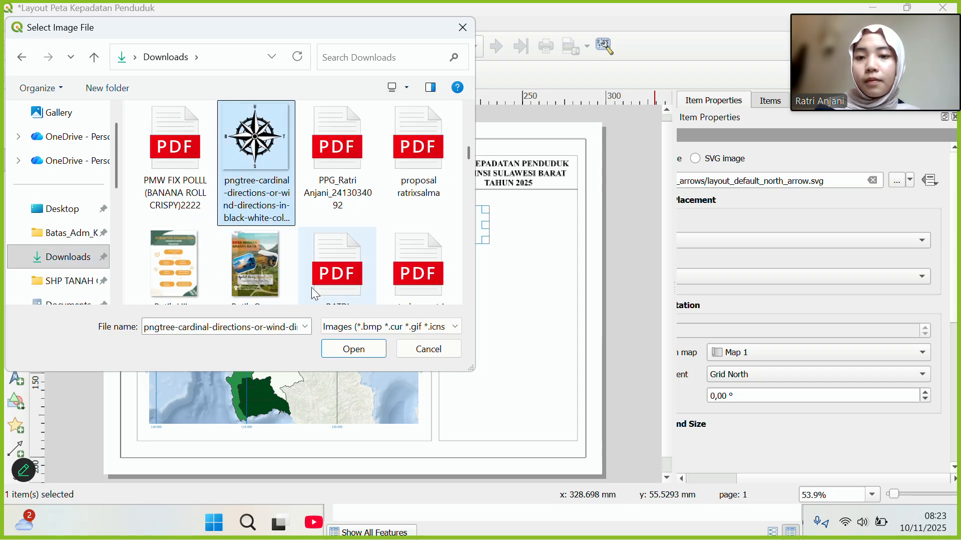
left_click(354, 349)
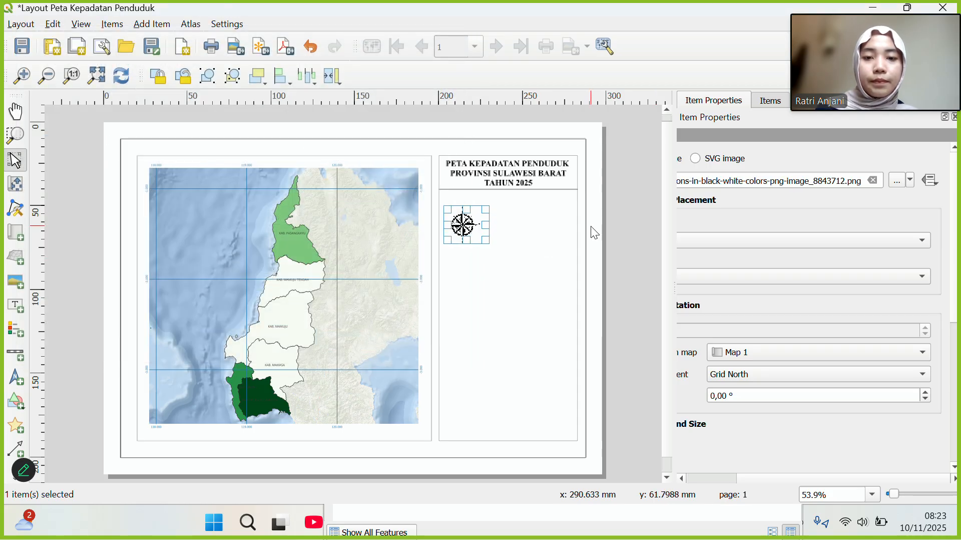
Enlarge the compass rose and move it up just below the title divider.
left_click_drag(490, 244, 500, 247)
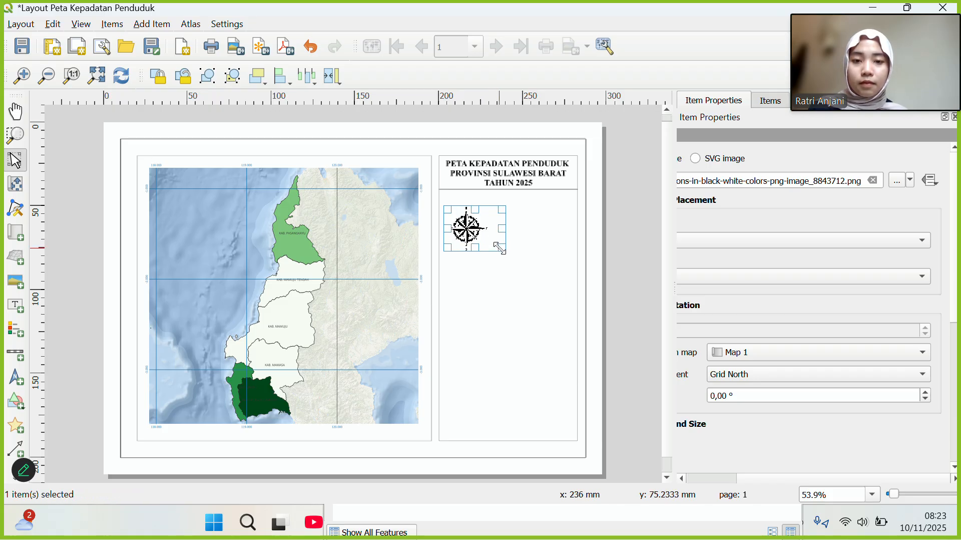
left_click(509, 300)
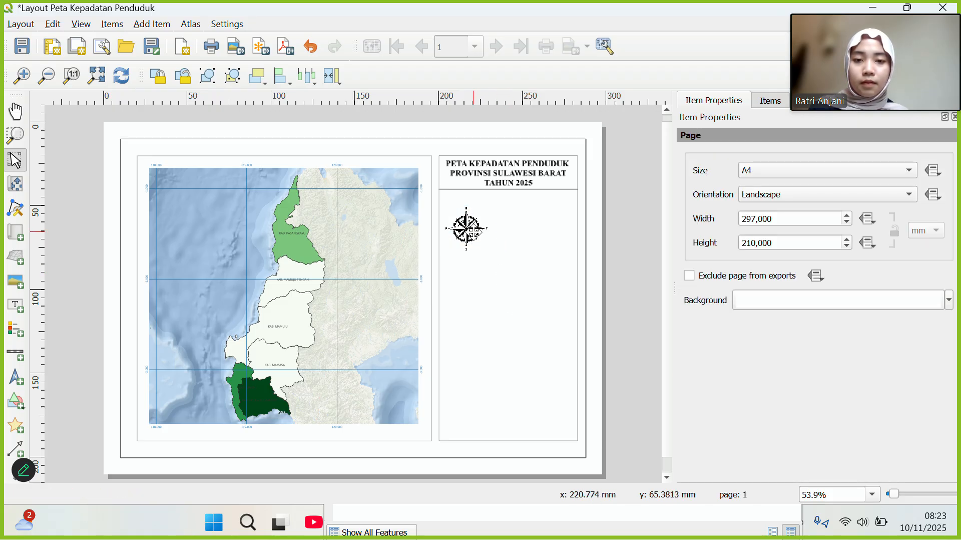
left_click_drag(476, 231, 474, 220)
left_click(532, 266)
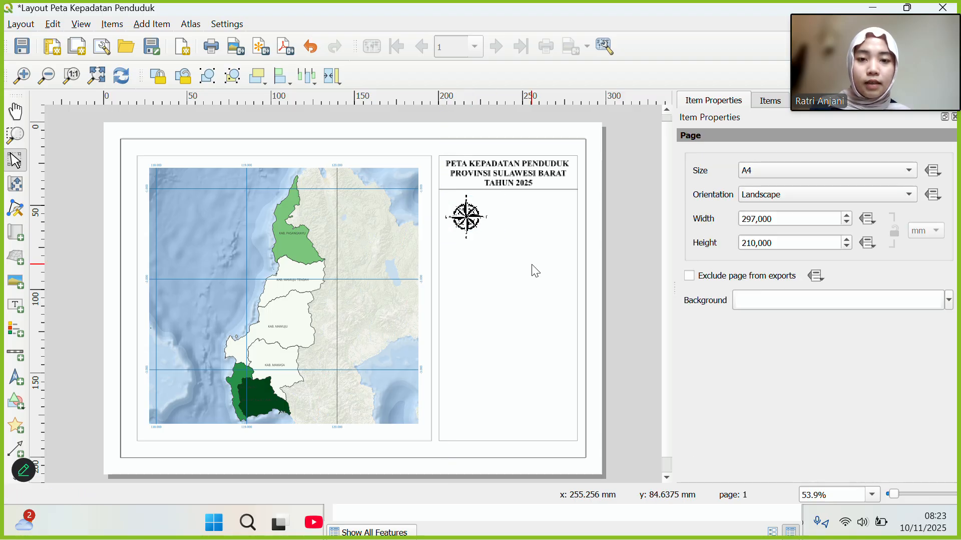
left_click(471, 224)
left_click_drag(465, 223, 465, 223)
left_click(511, 280)
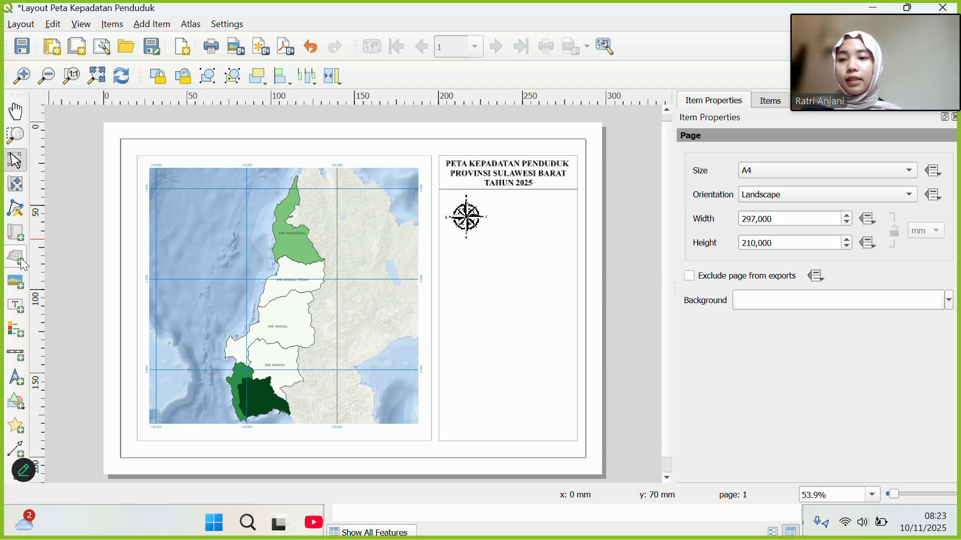
Draw a thin vertical rectangle just right of the compass, redrawing it once.
left_click(15, 400)
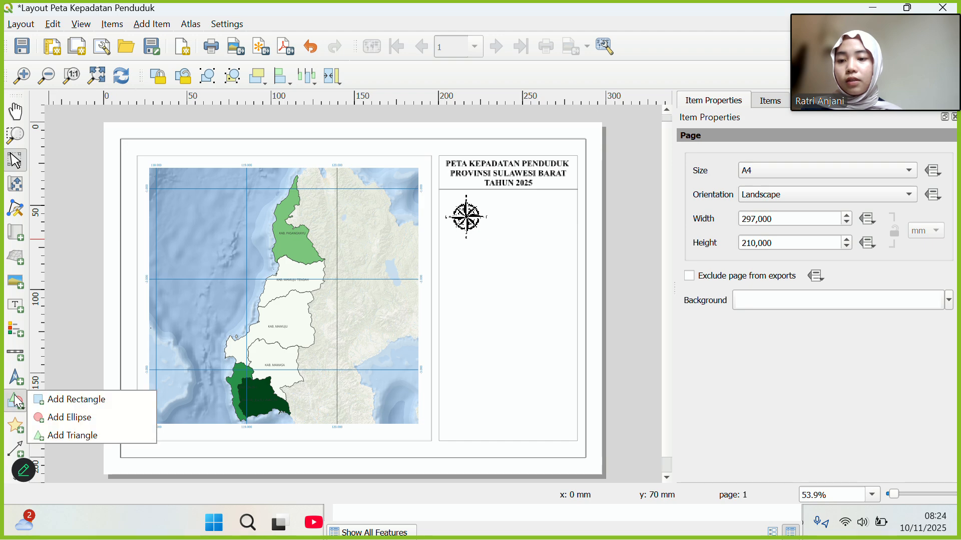
left_click(50, 399)
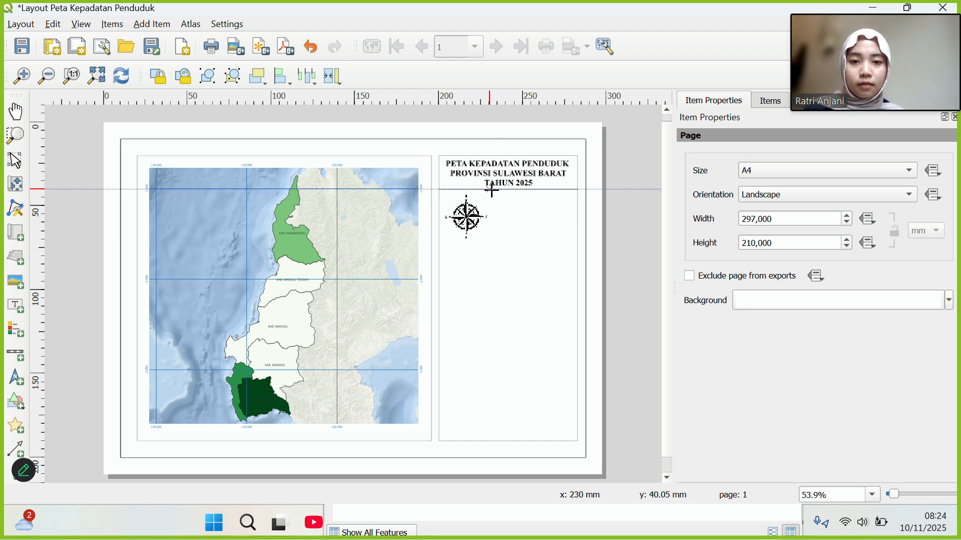
left_click_drag(492, 189, 491, 241)
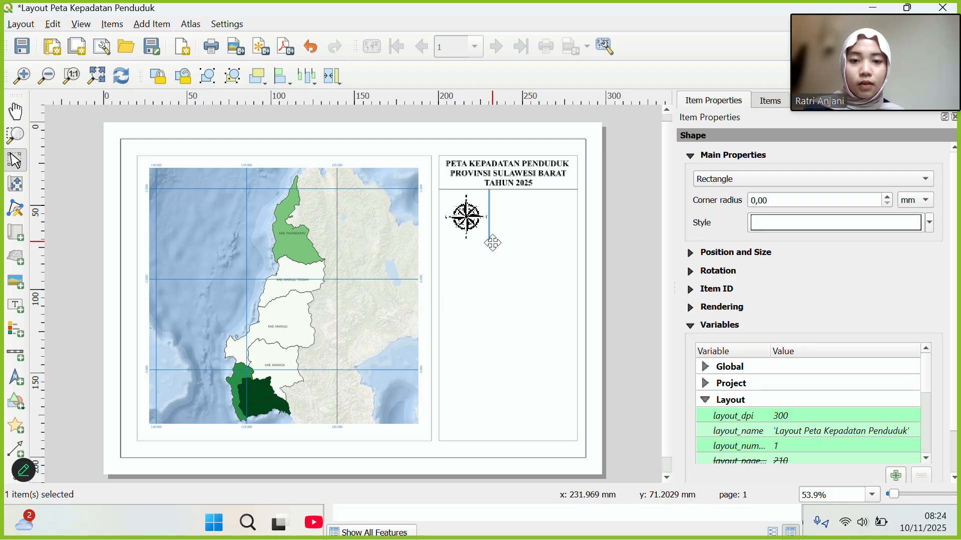
left_click(531, 243)
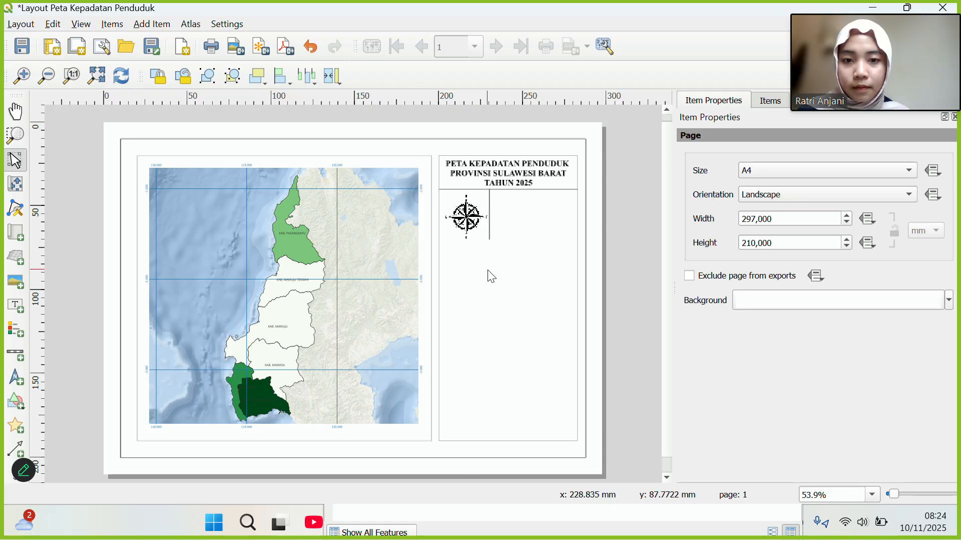
left_click(489, 239)
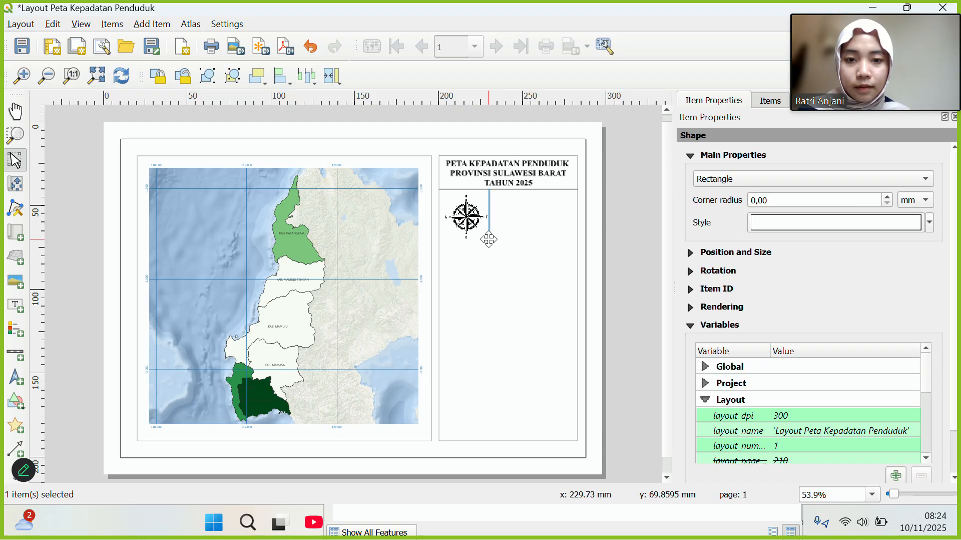
key("Delete")
left_click(16, 400)
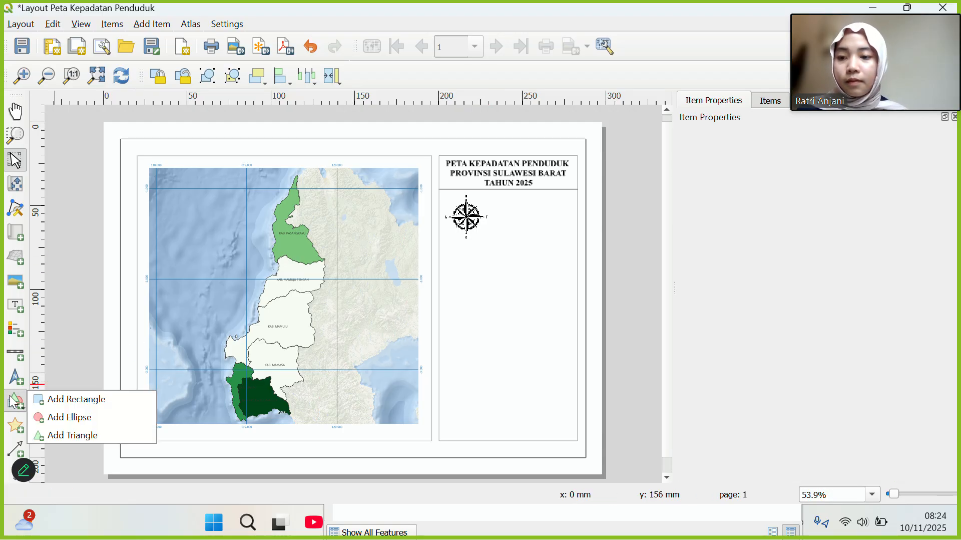
left_click(75, 399)
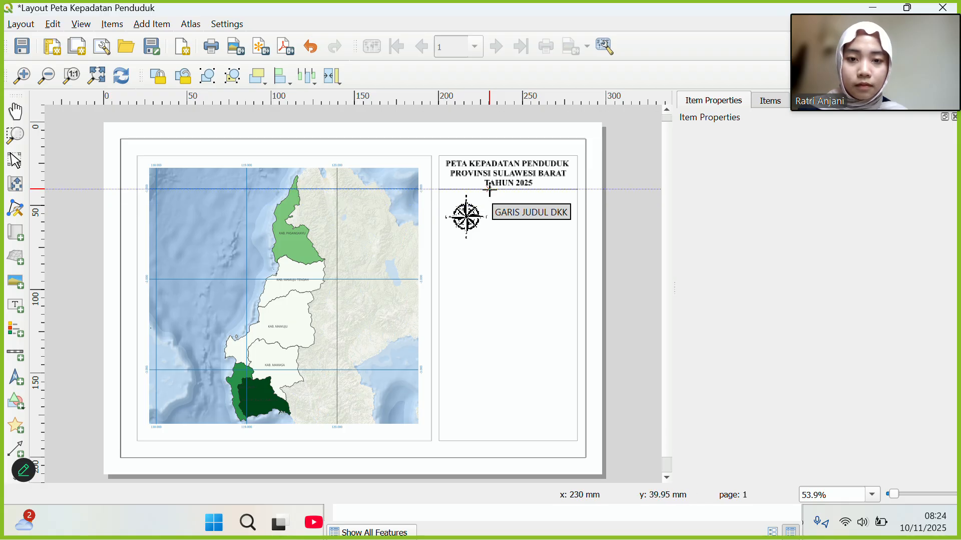
left_click_drag(490, 189, 490, 245)
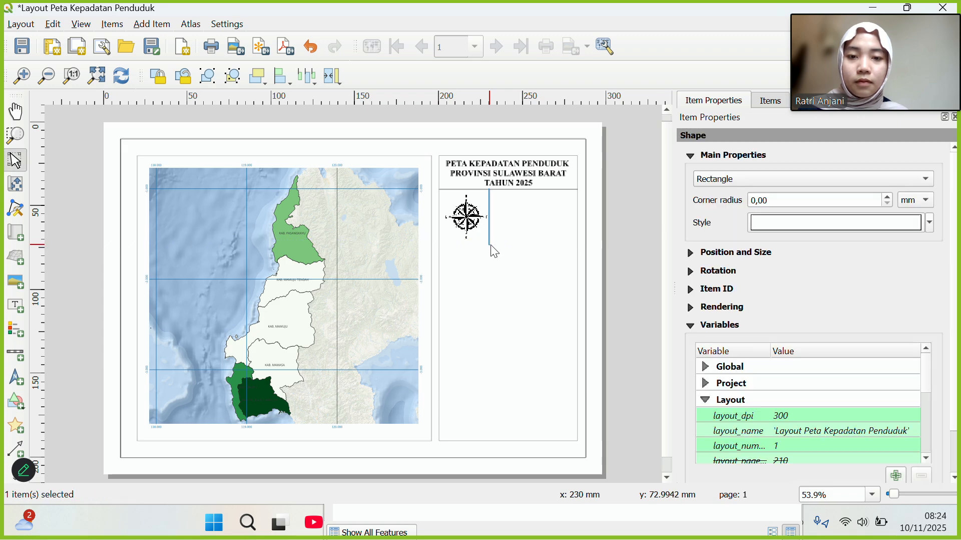
Set the vertical divider's Simple Fill stroke width to 0,1 mm.
left_click(806, 221)
left_click(800, 169)
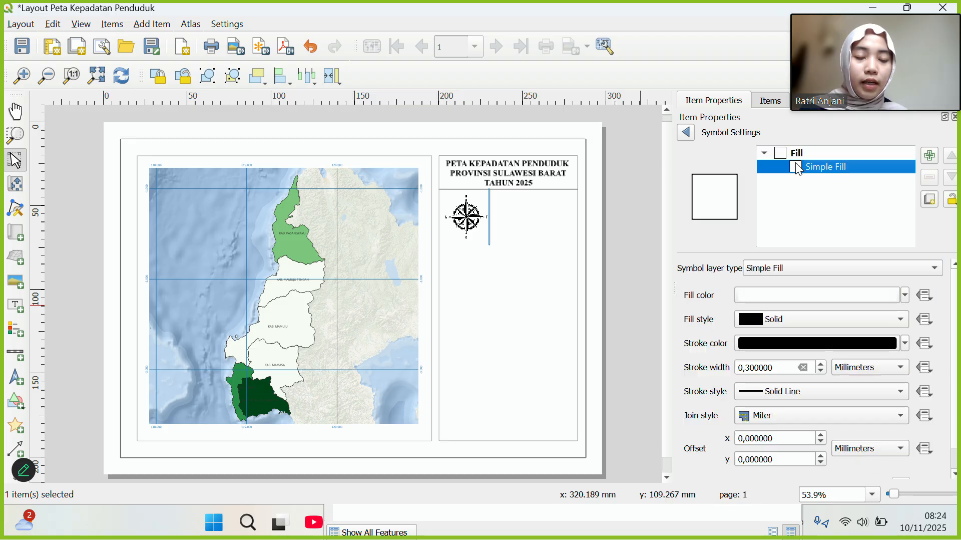
left_click(750, 367)
key("BackSpace")
type("1")
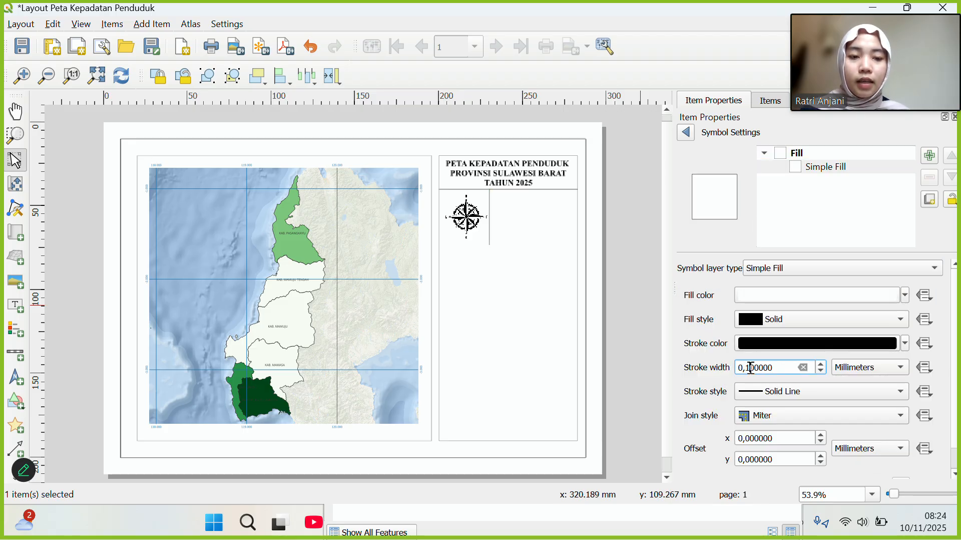
left_click(506, 329)
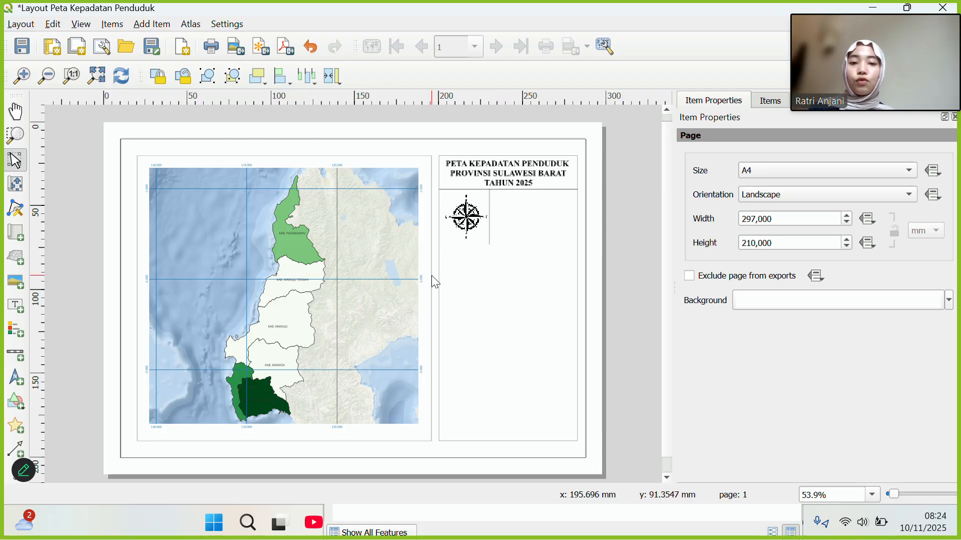
Draw a flat horizontal divider across the panel and move it up under the title.
left_click(18, 403)
left_click(75, 399)
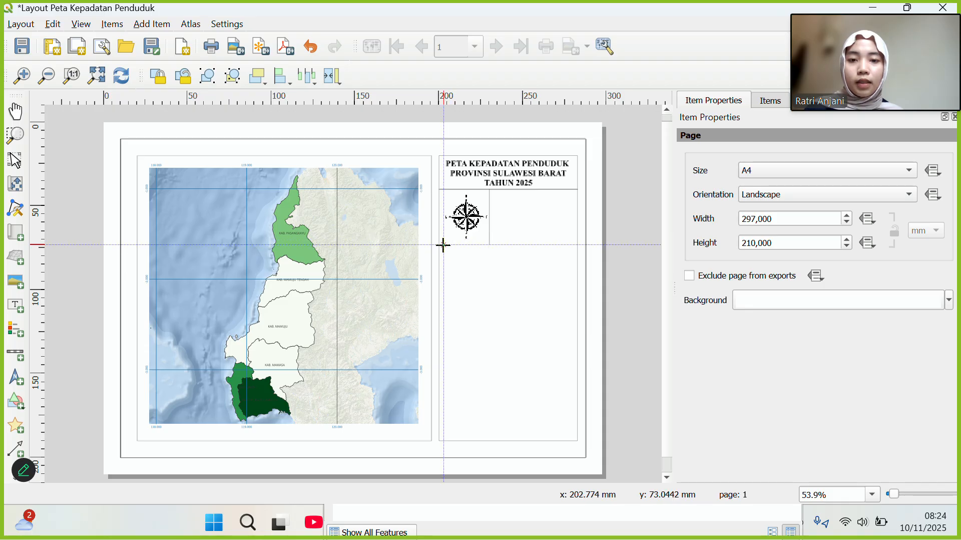
left_click_drag(443, 245, 577, 248)
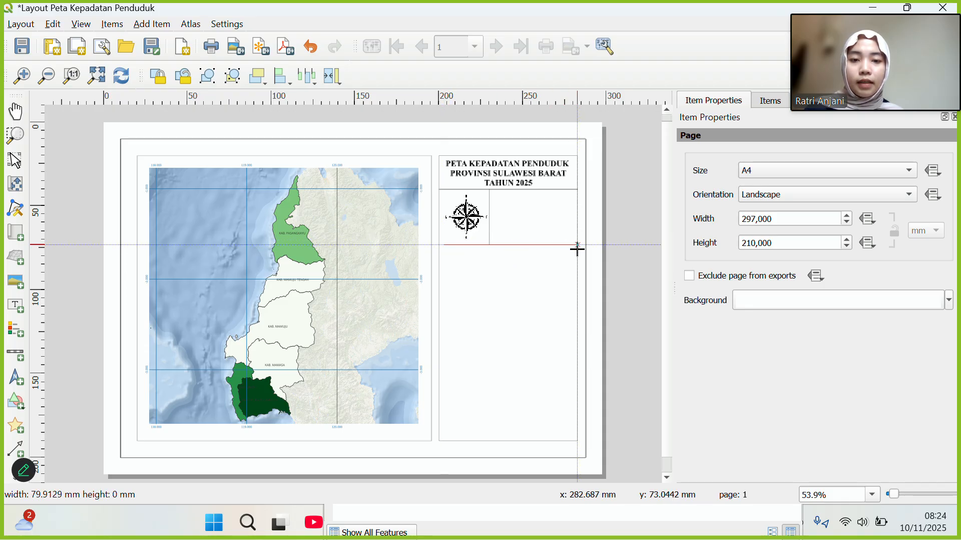
left_click_drag(578, 249, 579, 245)
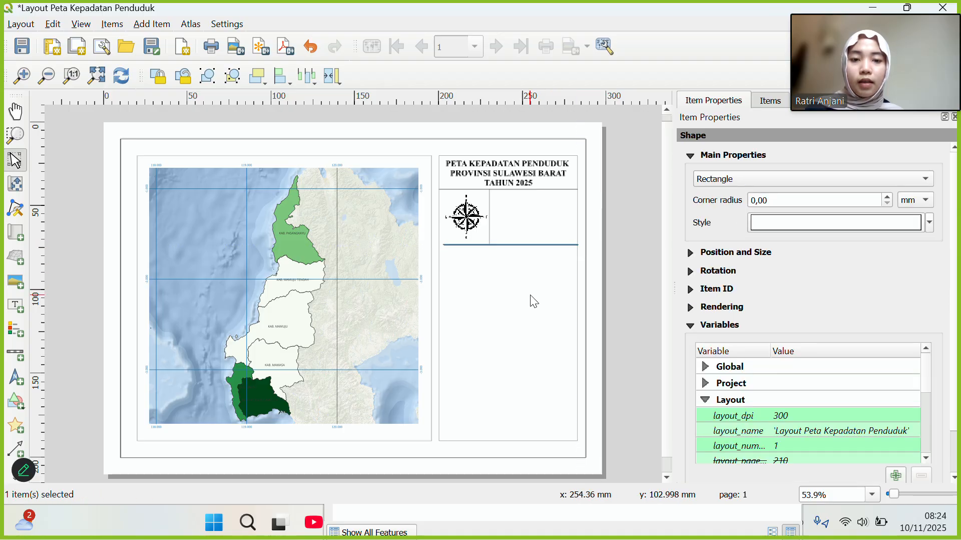
left_click(530, 294)
left_click(513, 245)
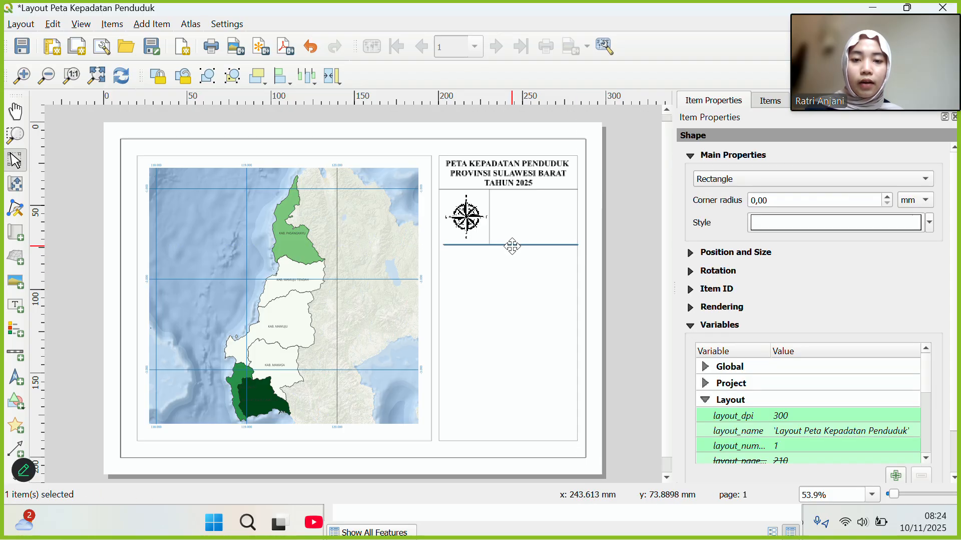
left_click_drag(513, 245, 508, 187)
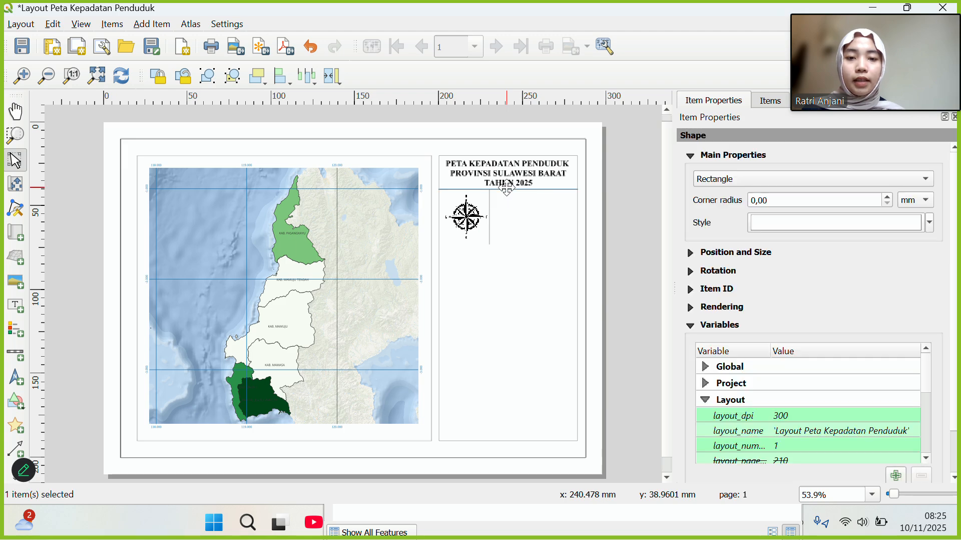
Copy the divider and place the copy below the compass row, snapped to the panel edge.
right_click(507, 188)
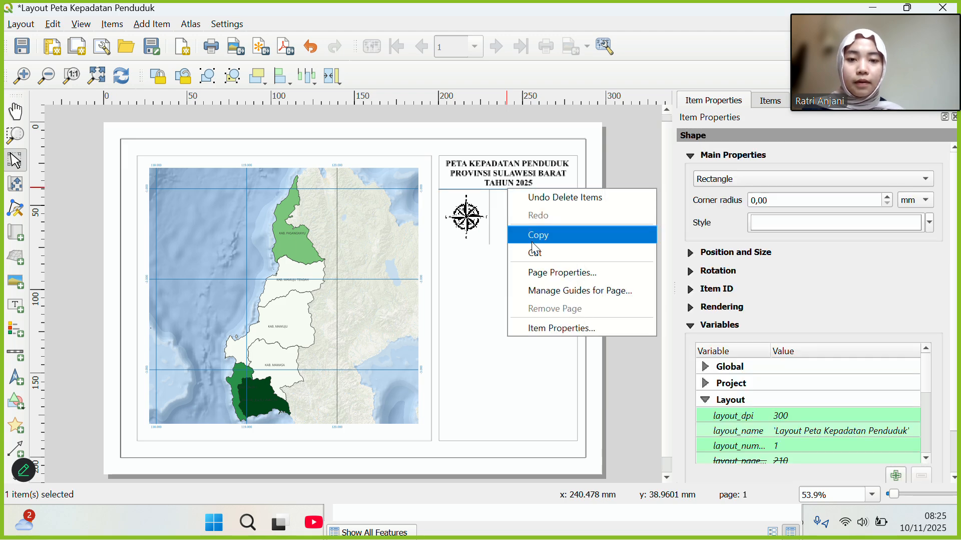
left_click(533, 242)
right_click(482, 259)
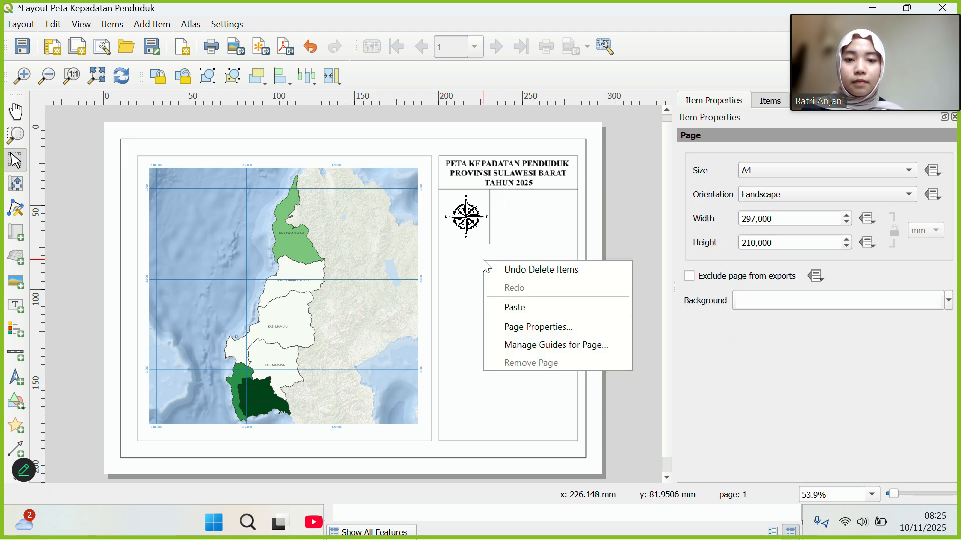
left_click(516, 306)
left_click_drag(509, 260, 467, 249)
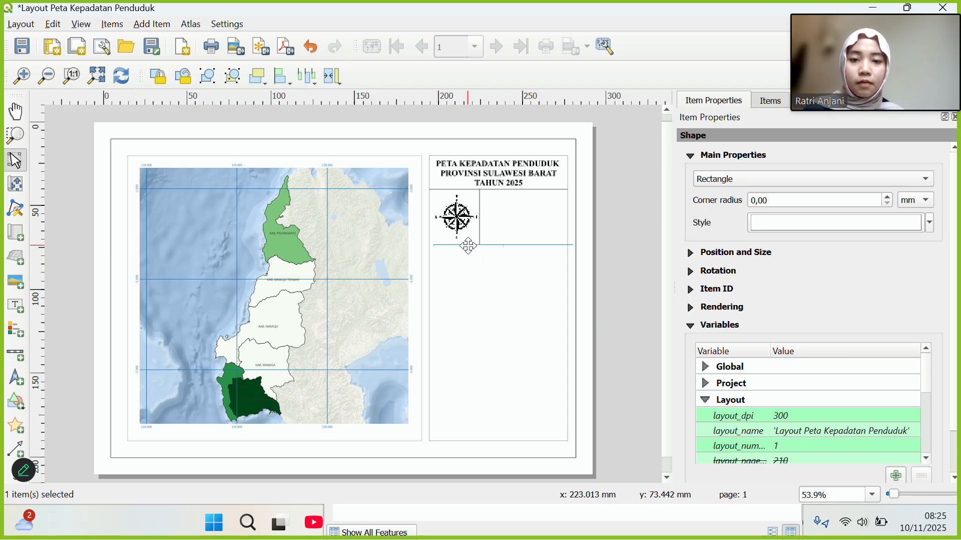
left_click_drag(467, 246, 465, 245)
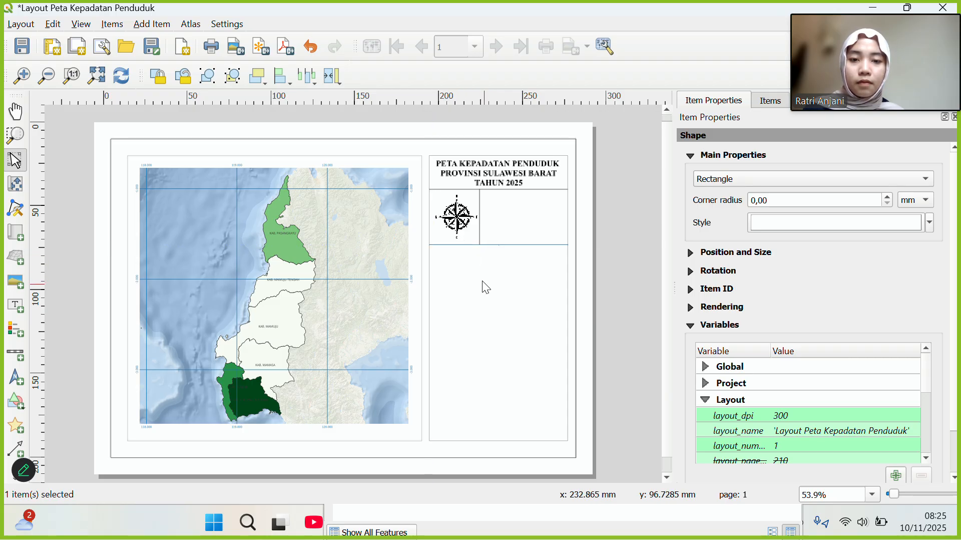
left_click(495, 302)
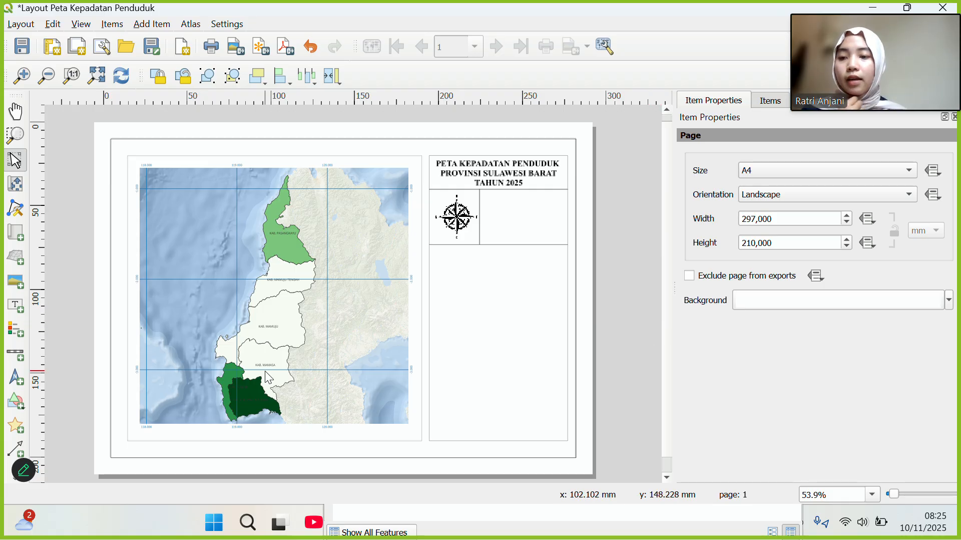
Add a scale bar beside the compass and change its segment width from 25 to 20.
left_click(16, 358)
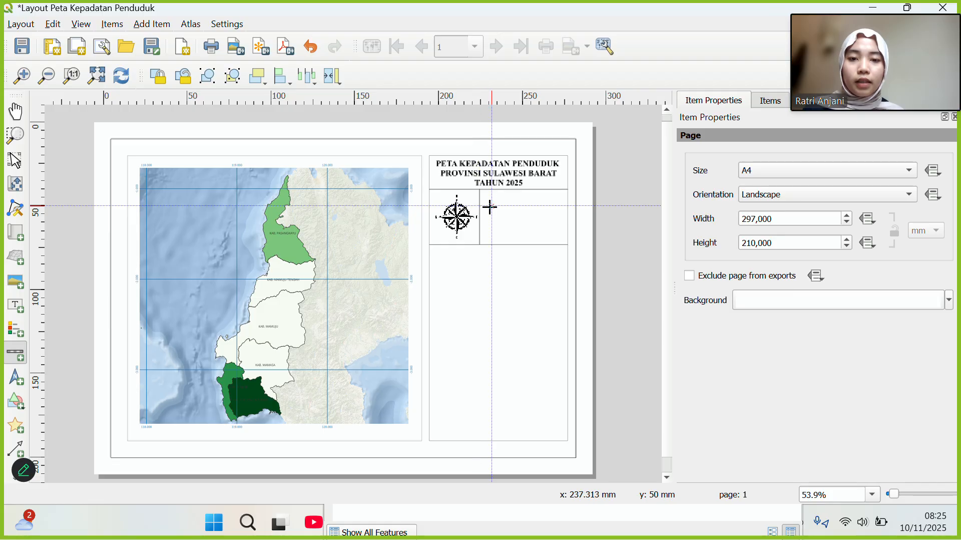
left_click_drag(492, 205, 563, 234)
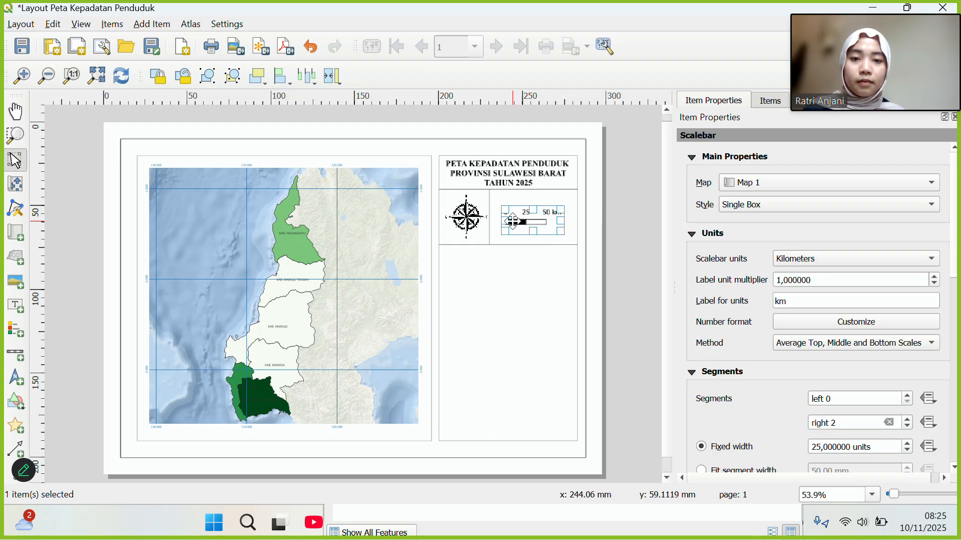
left_click_drag(504, 222, 495, 222)
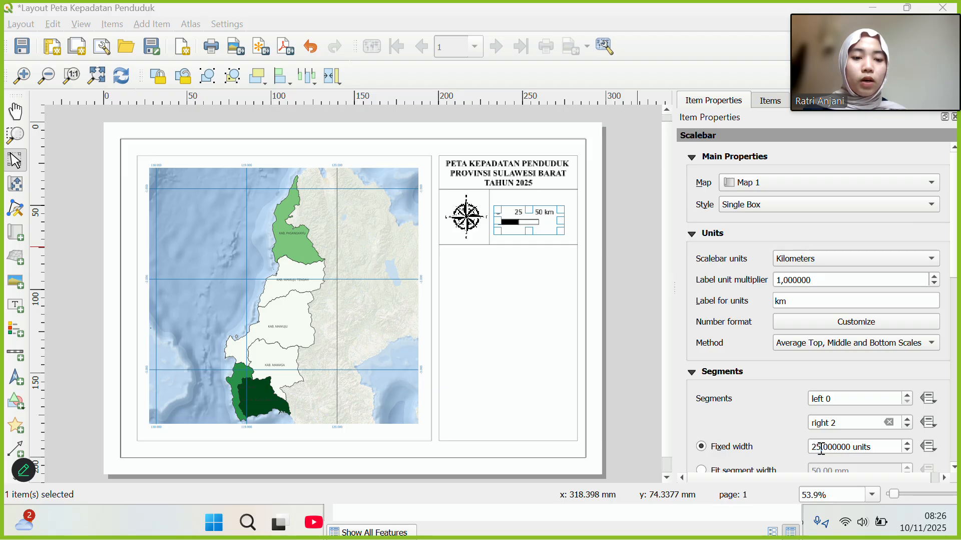
key("BackSpace")
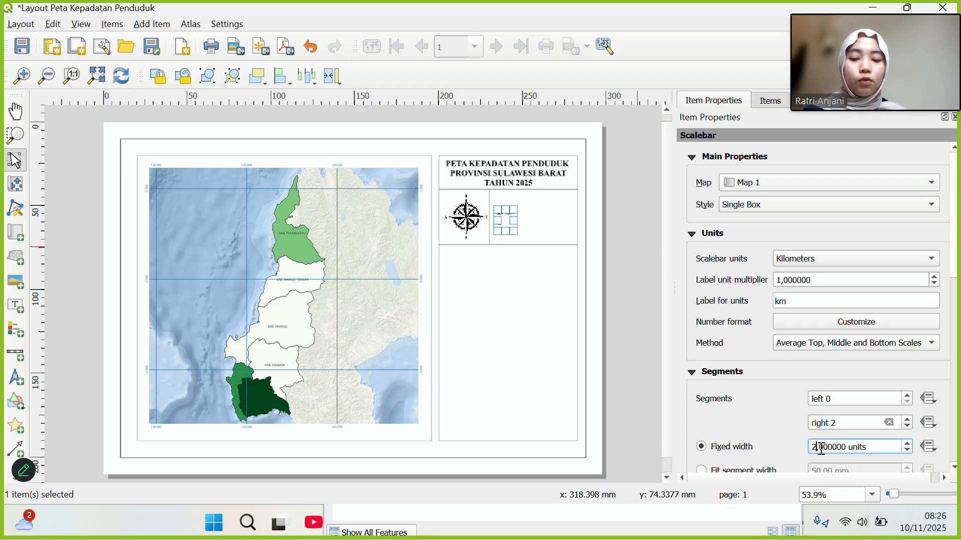
type("0")
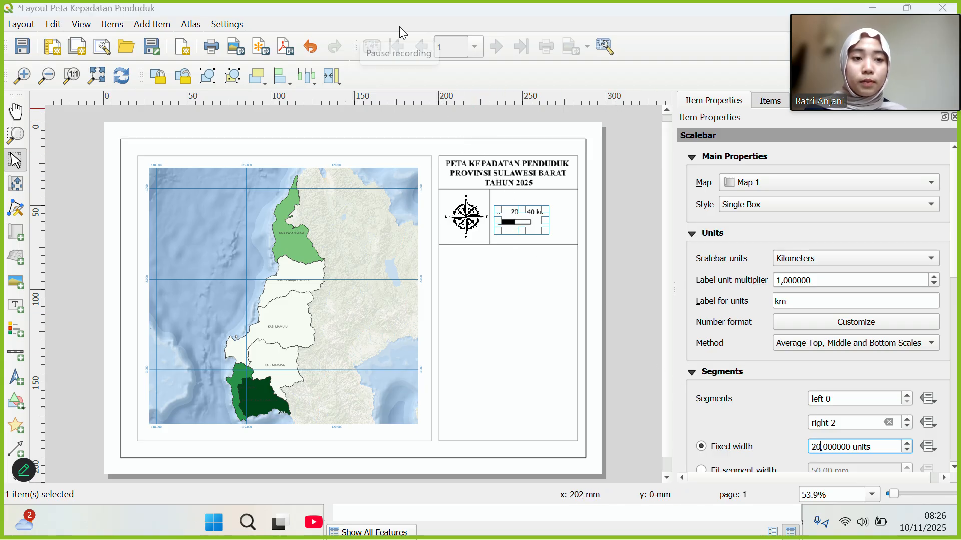
Set the scale bar height to 1,50 mm.
scroll(760, 212, "down", 3)
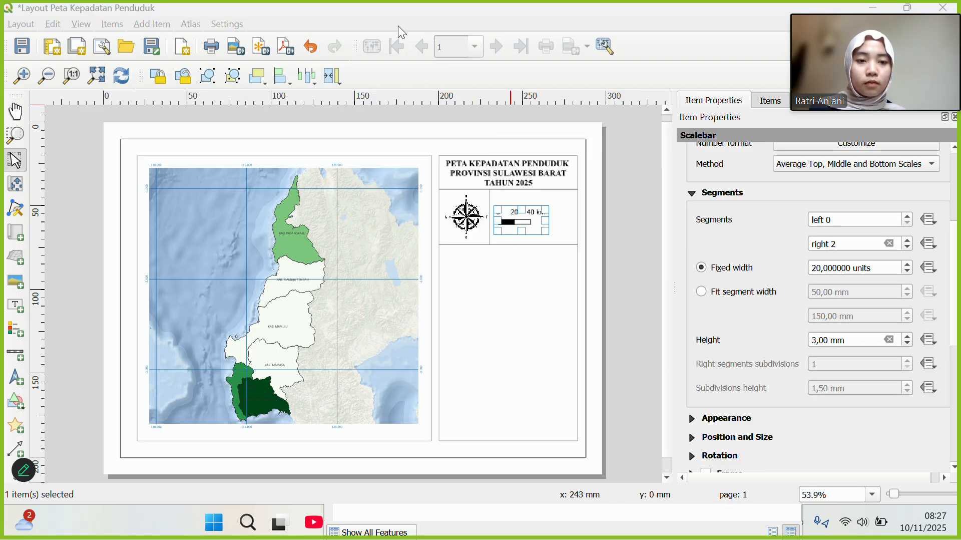
left_click(839, 219)
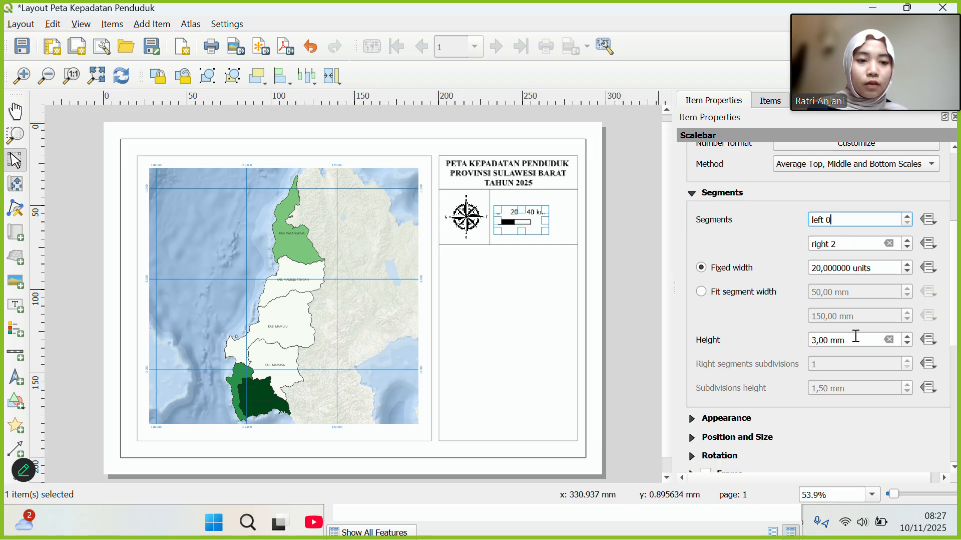
left_click(907, 344)
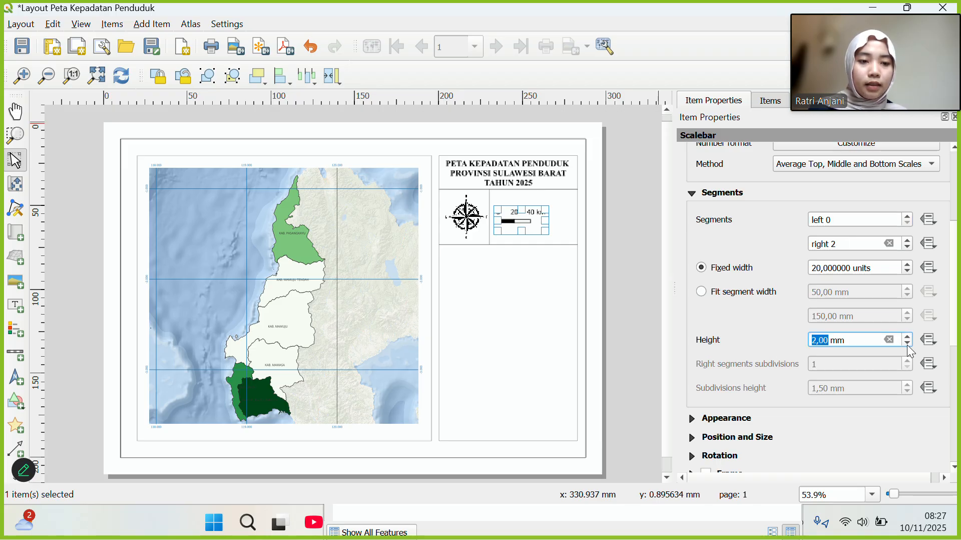
left_click(908, 343)
left_click(907, 344)
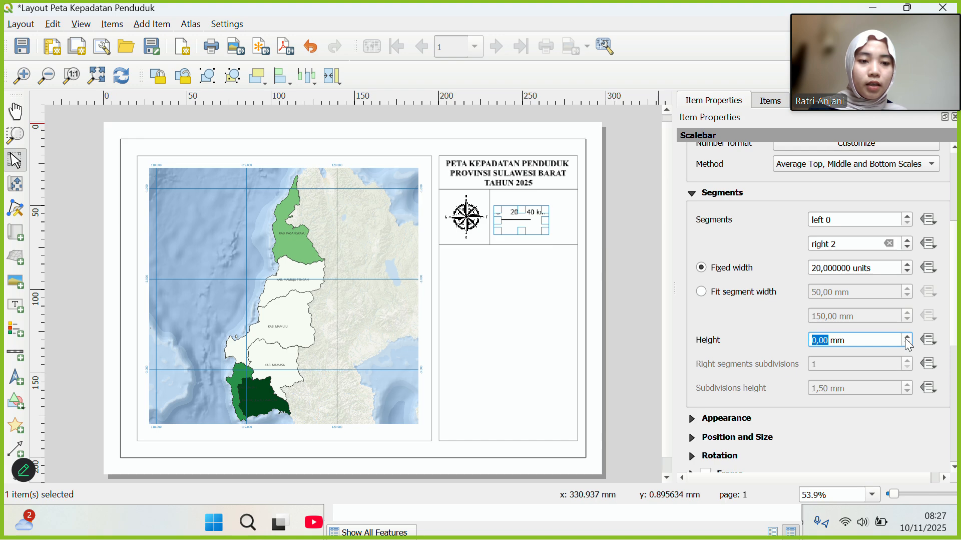
left_click(908, 336)
left_click(823, 339)
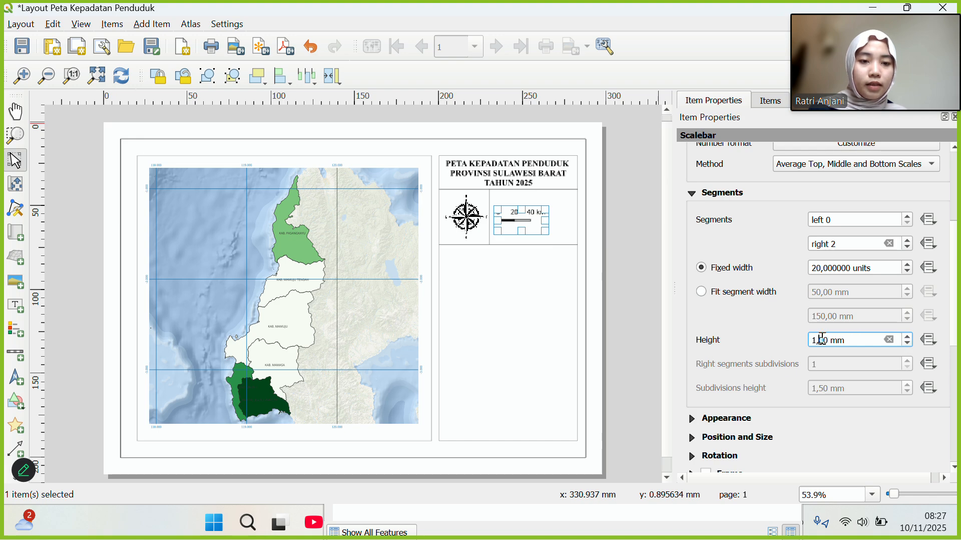
key("Delete")
type("5")
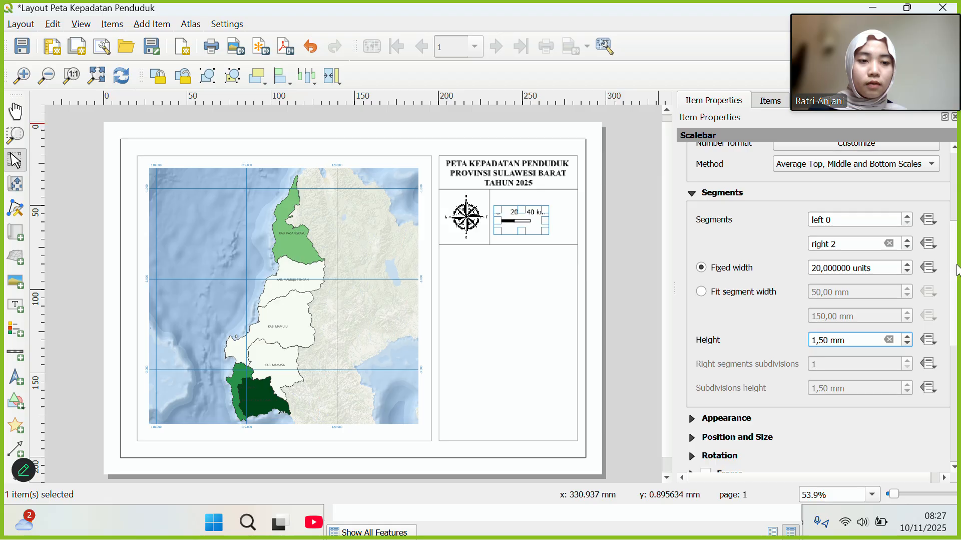
left_click_drag(957, 270, 950, 133)
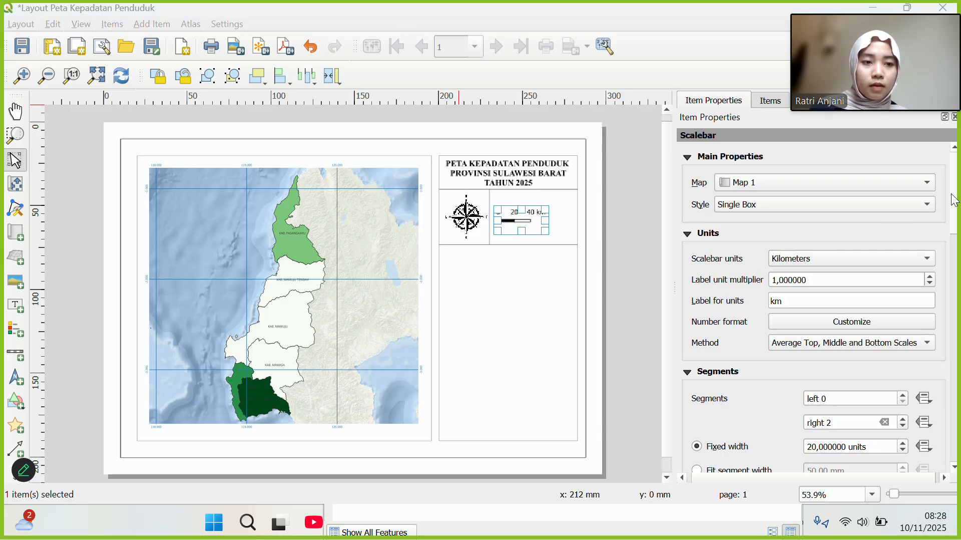
left_click_drag(955, 200, 958, 301)
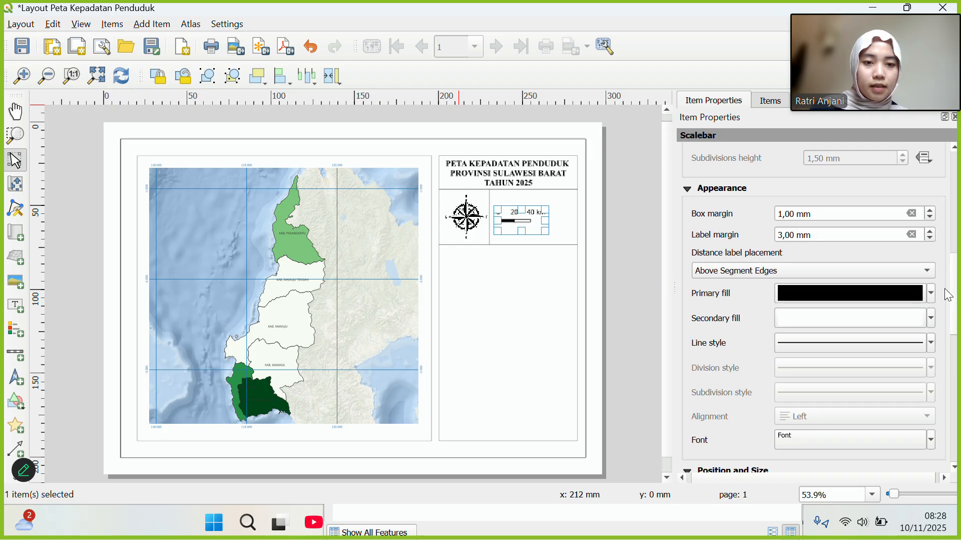
Set the scale bar label font size to 7 points.
left_click(811, 437)
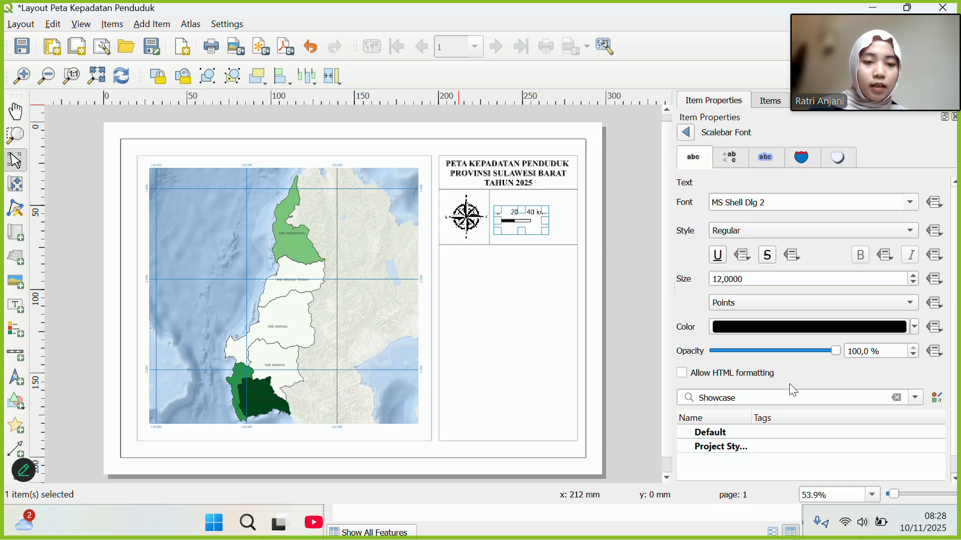
left_click(722, 280)
key("BackSpace")
key("BackSpace")
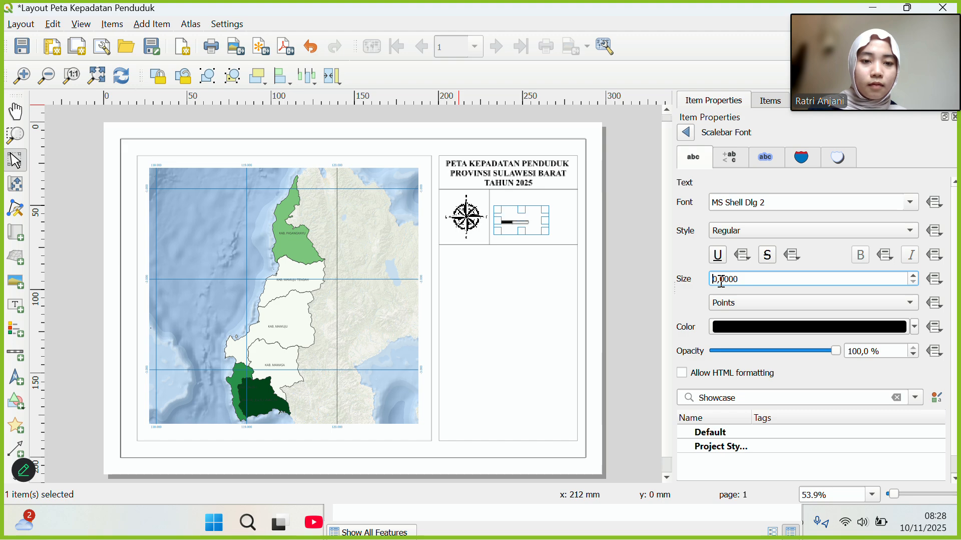
type("7")
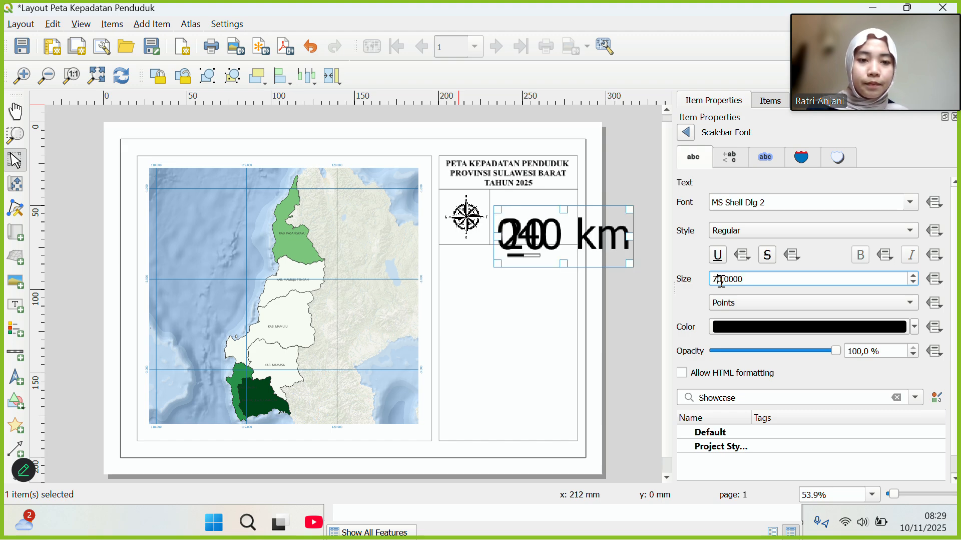
key("Delete")
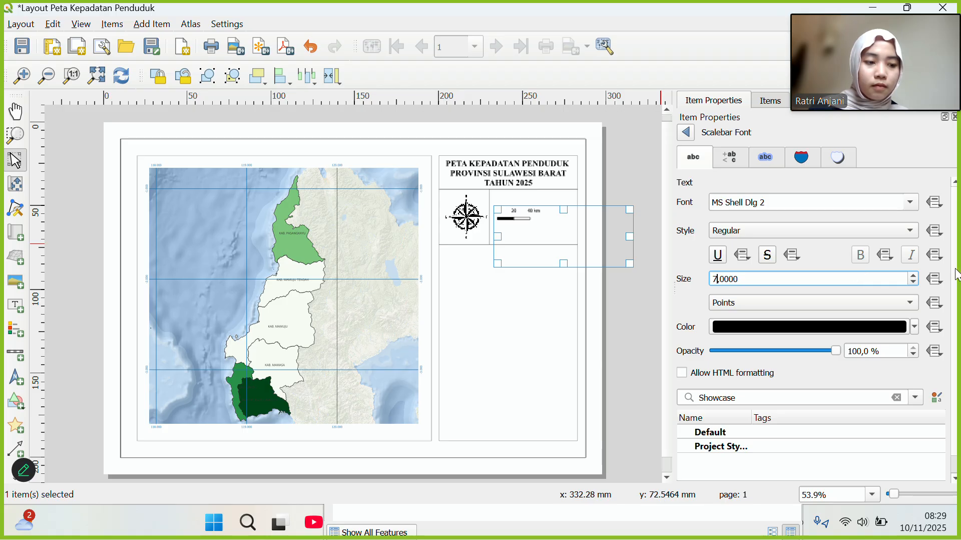
left_click(956, 268)
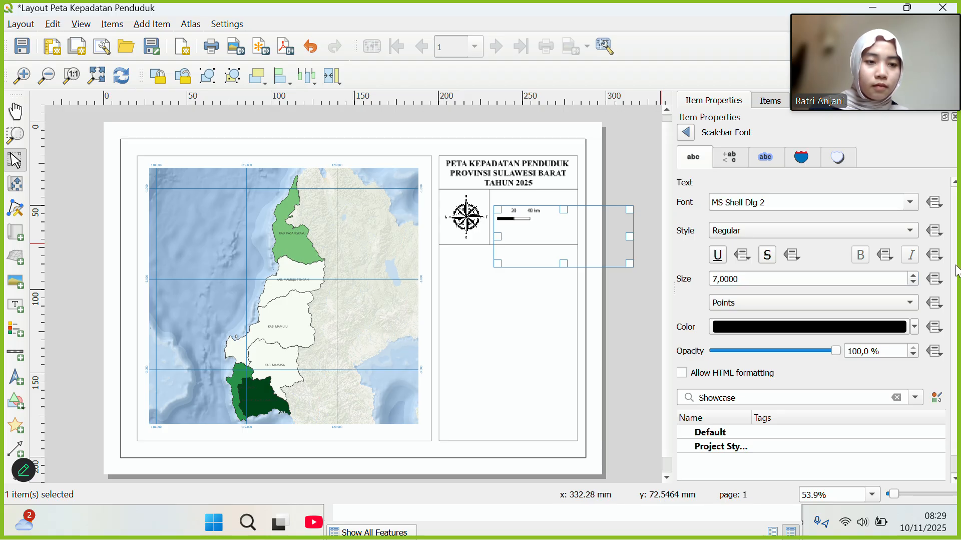
left_click(687, 134)
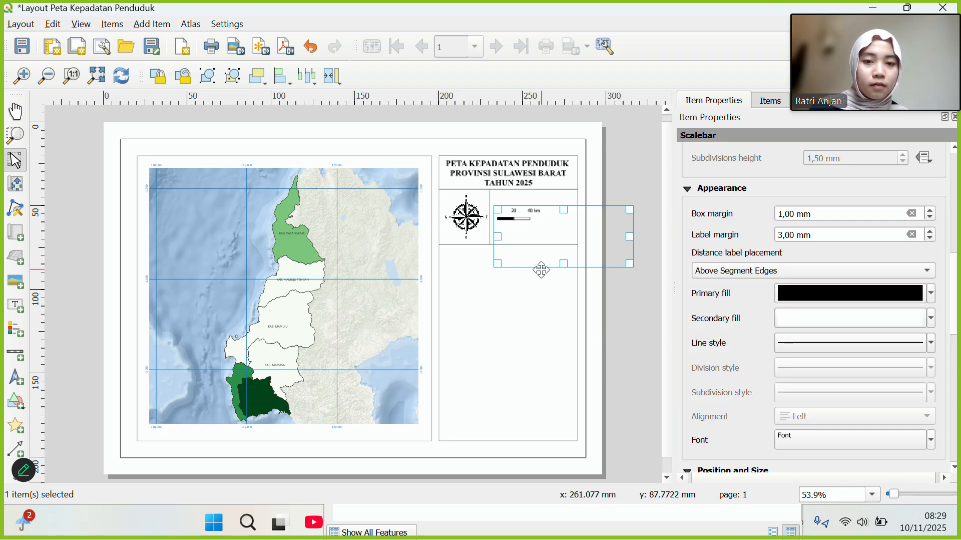
Nudge the scale bar right so it sits beside the north arrow in the compass row.
left_click(534, 306)
left_click(523, 216)
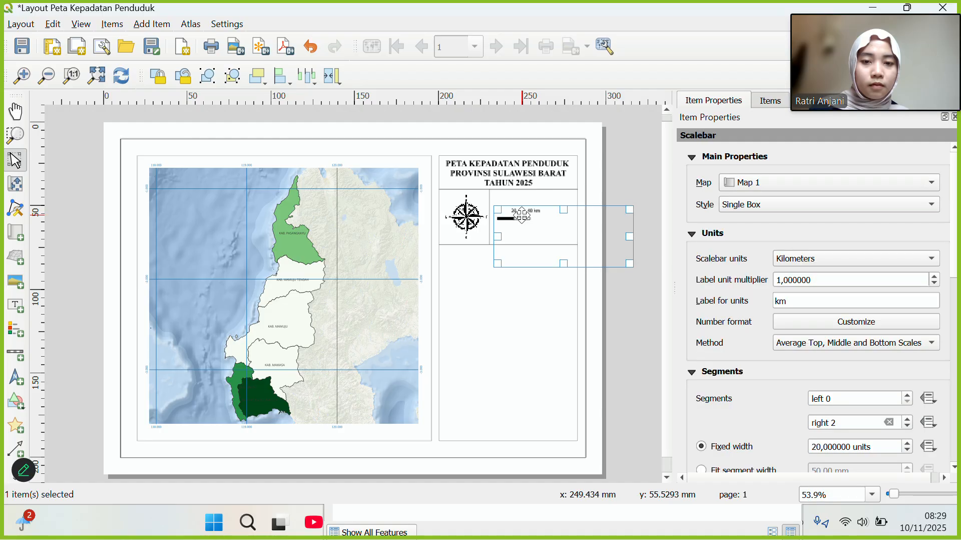
left_click_drag(523, 215, 535, 216)
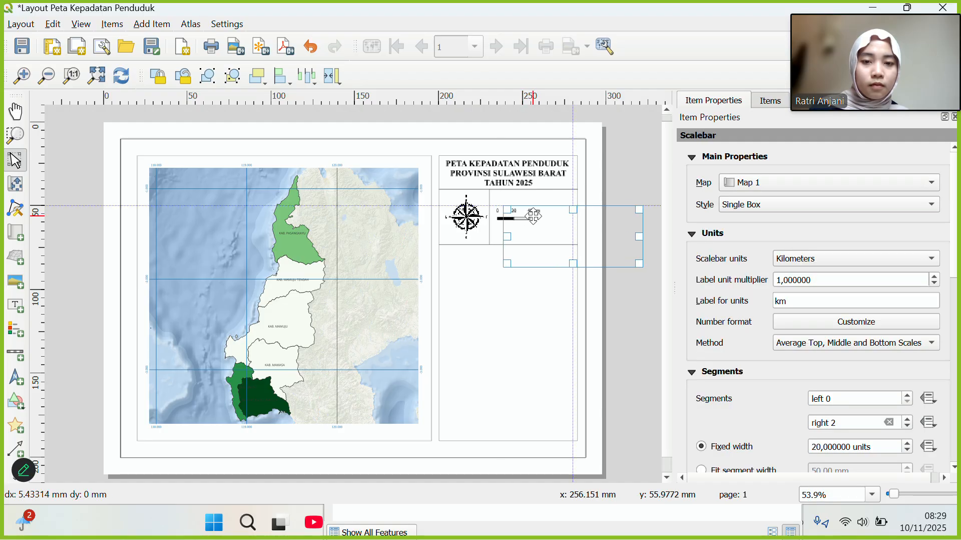
left_click(473, 216)
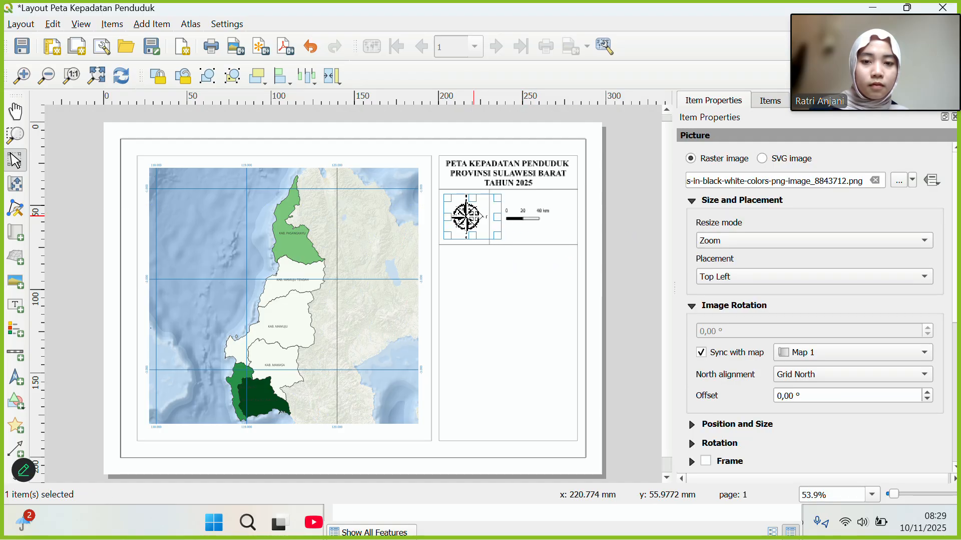
left_click_drag(530, 220, 529, 223)
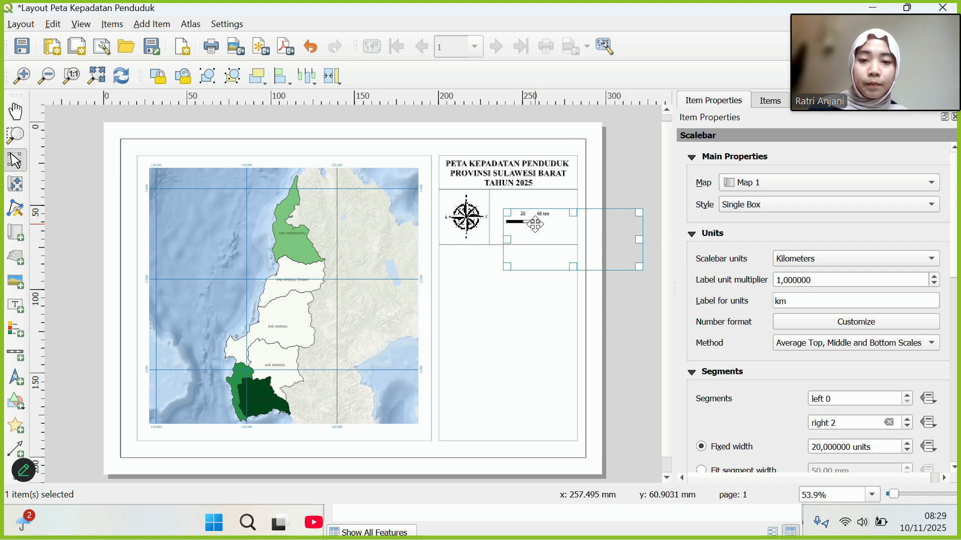
left_click(468, 216)
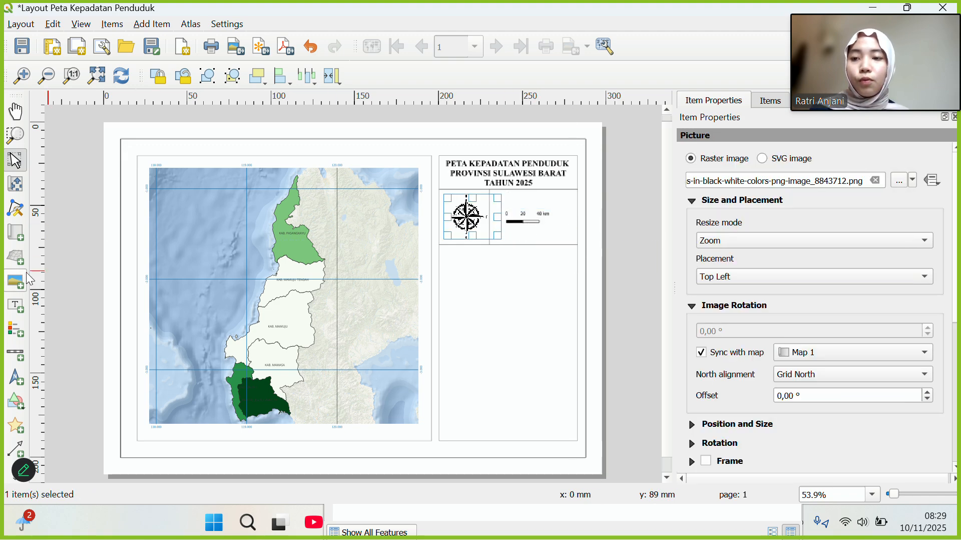
left_click(19, 304)
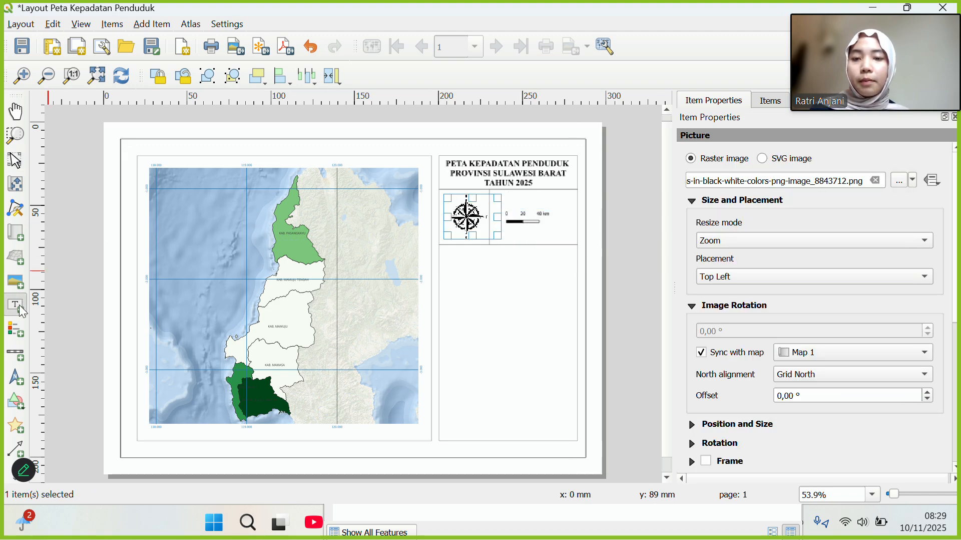
Draw a Lorem ipsum text label box above the scale bar and select it for editing.
left_click(514, 198)
left_click(660, 146)
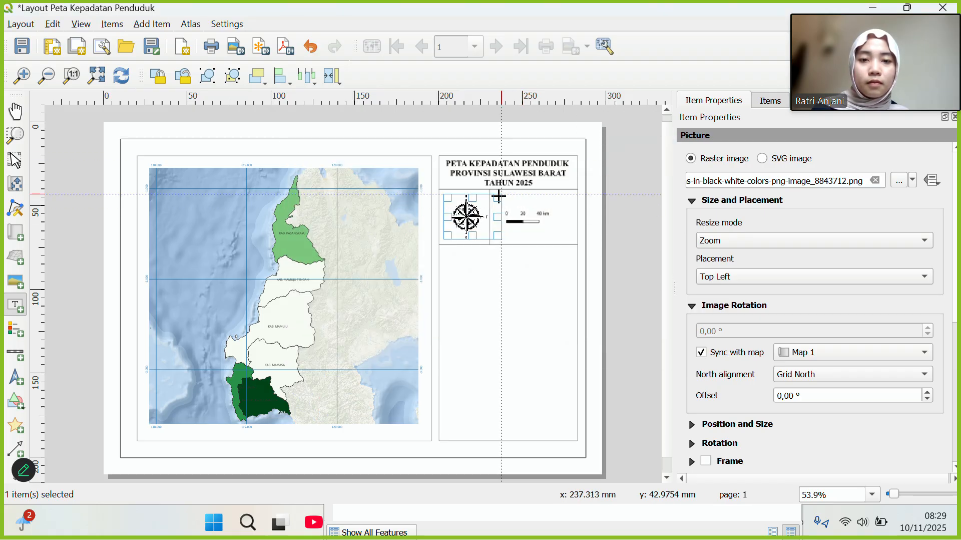
left_click_drag(499, 196, 563, 210)
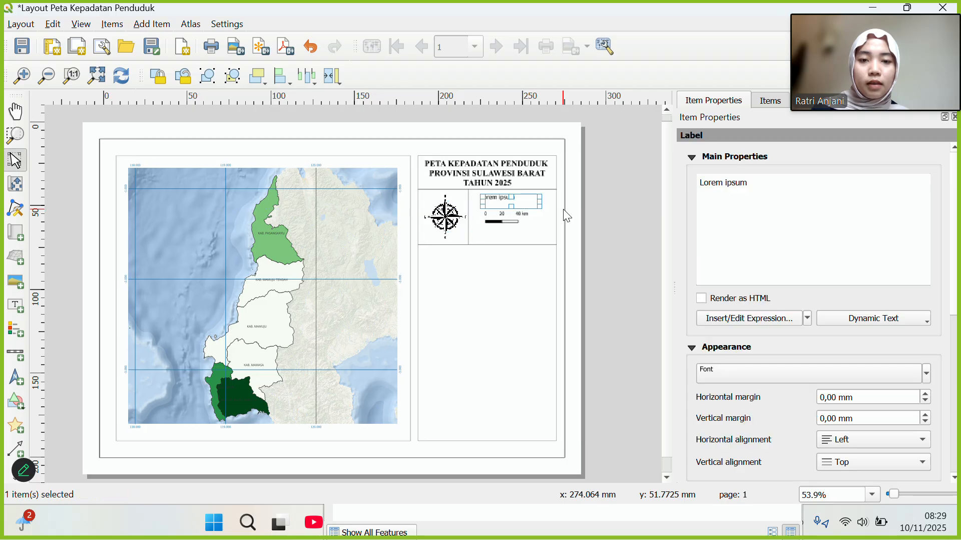
left_click(14, 76)
mouse_move(552, 248)
left_mouse_down()
mouse_move(460, 317)
mouse_move(561, 251)
left_mouse_up()
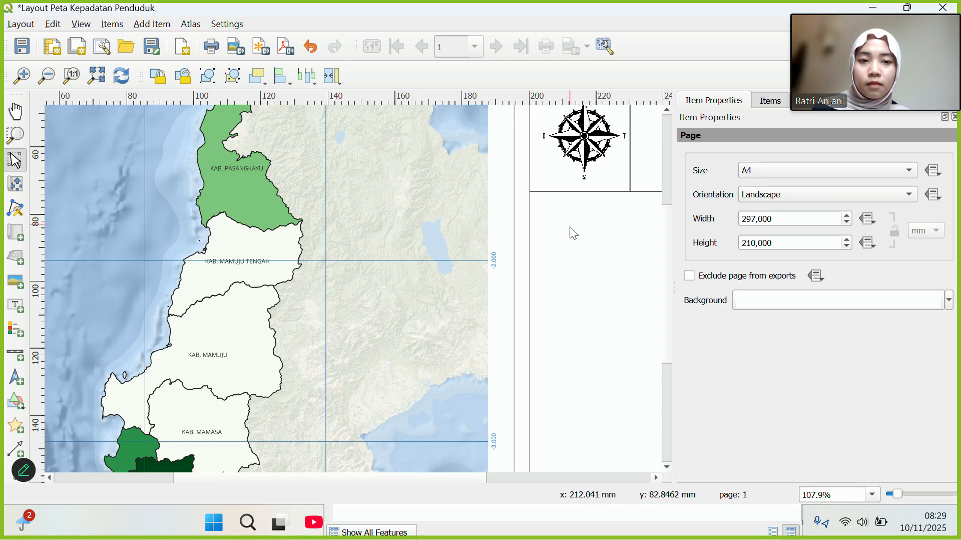
left_click(15, 111)
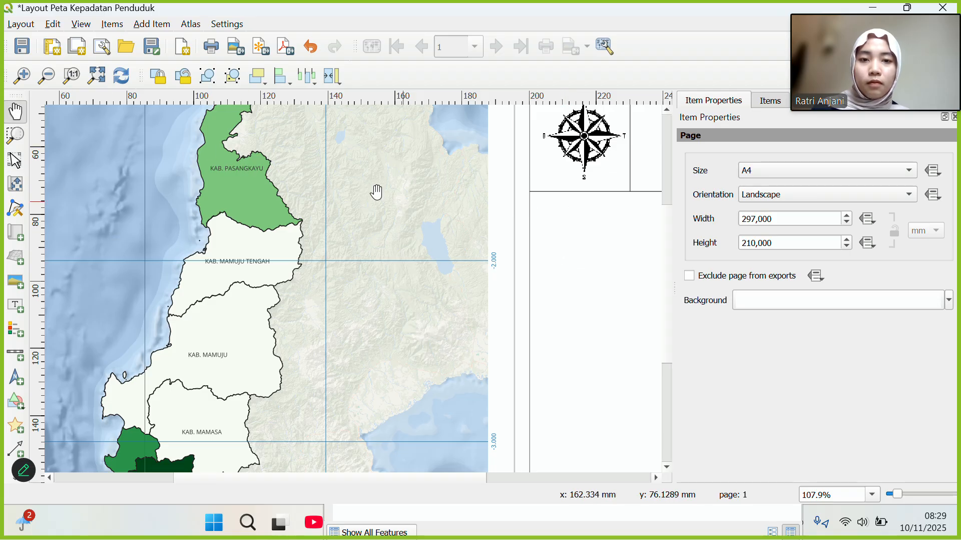
left_click_drag(572, 249, 414, 326)
left_click_drag(502, 326, 452, 363)
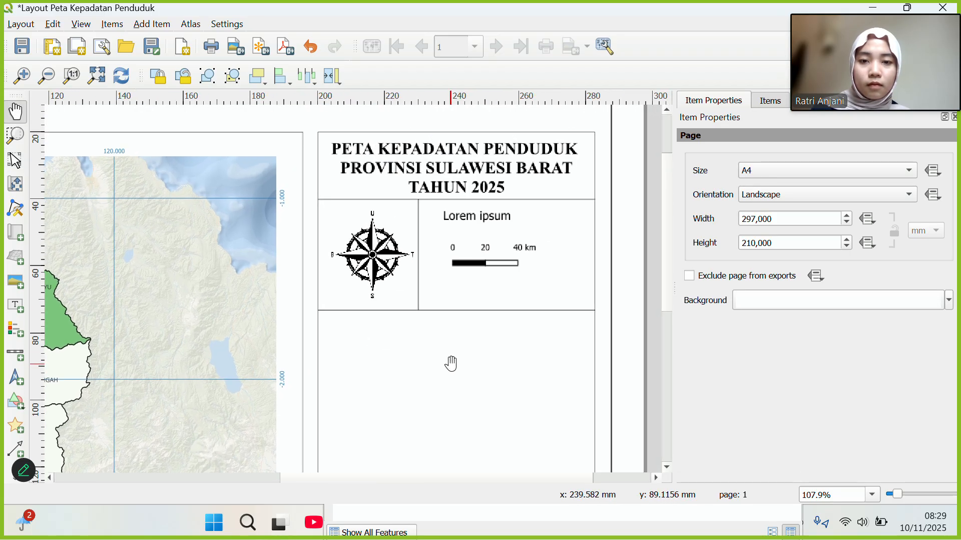
left_click(473, 216)
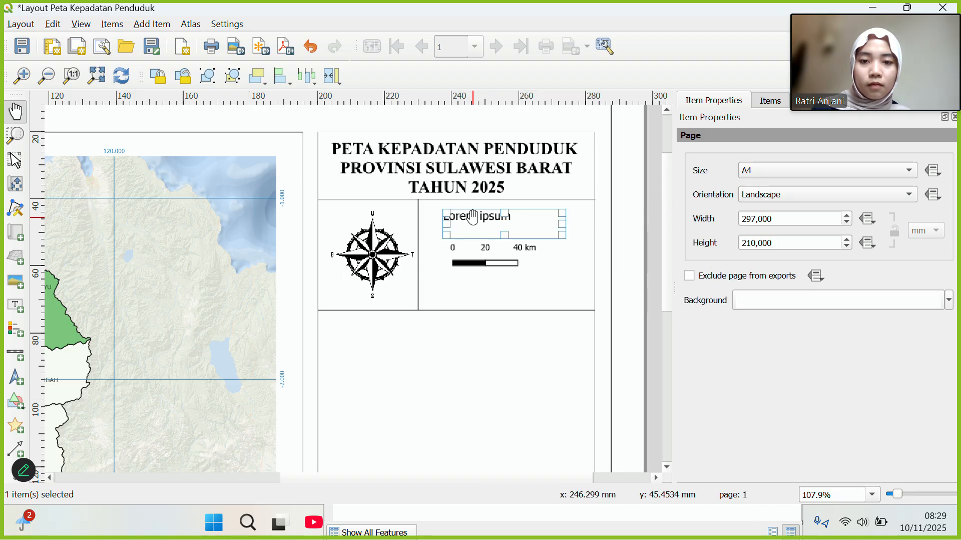
left_click(15, 162)
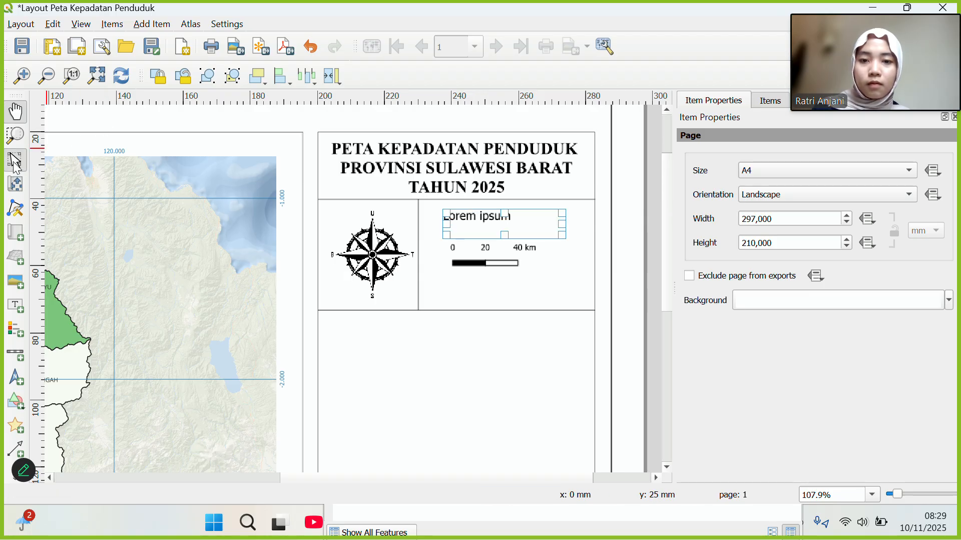
left_click(467, 220)
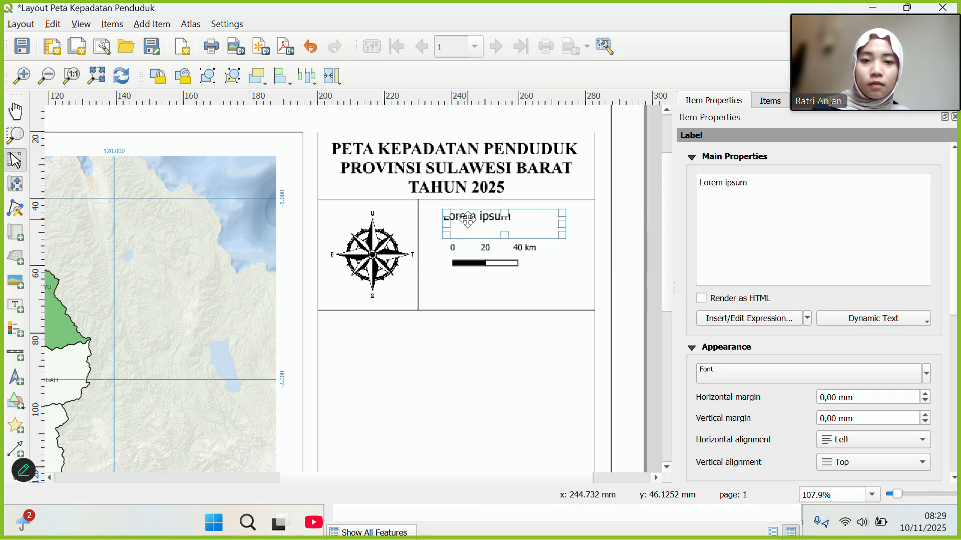
Replace the Lorem ipsum placeholder with the label text 'Skala 1 : 2000.000'.
left_click_drag(788, 184, 688, 185)
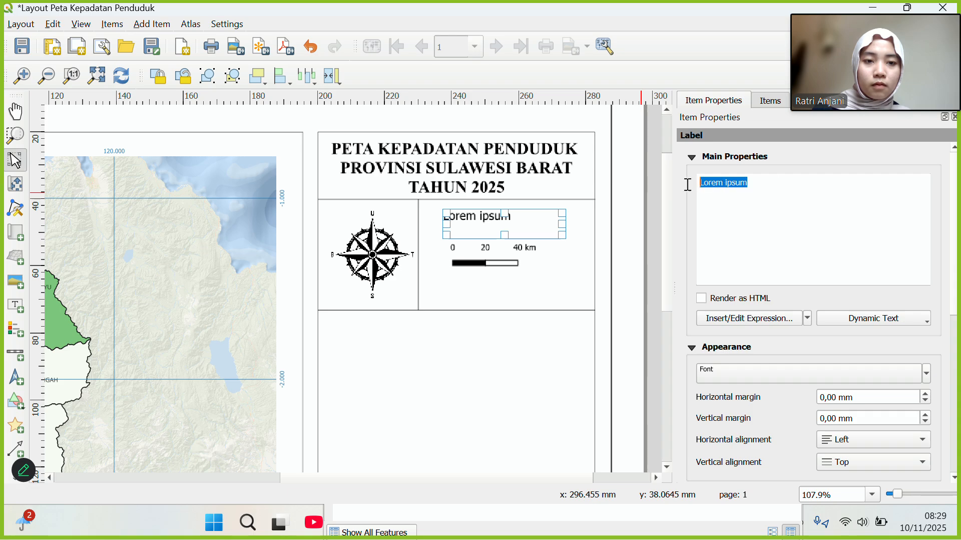
type("sKA")
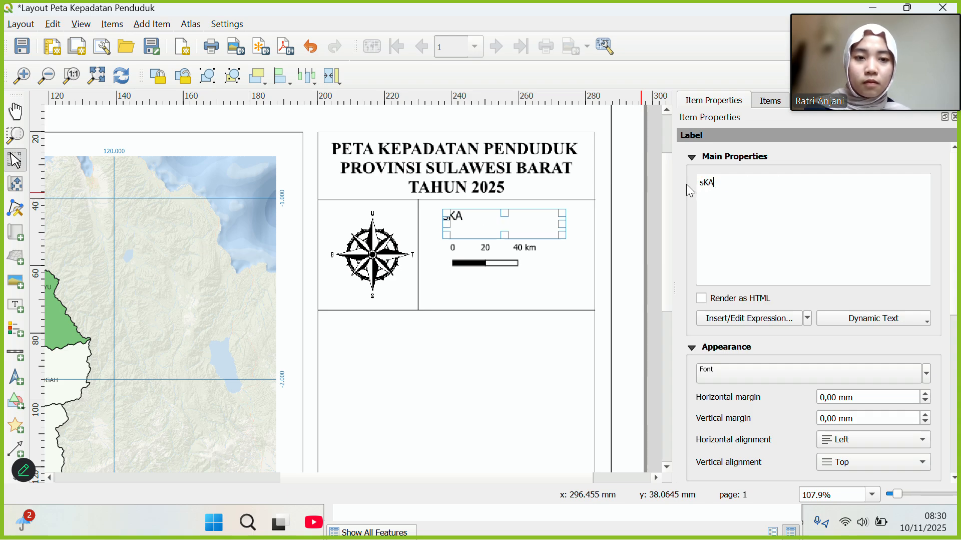
key("BackSpace")
key("BackSpace")
key("BackSpace")
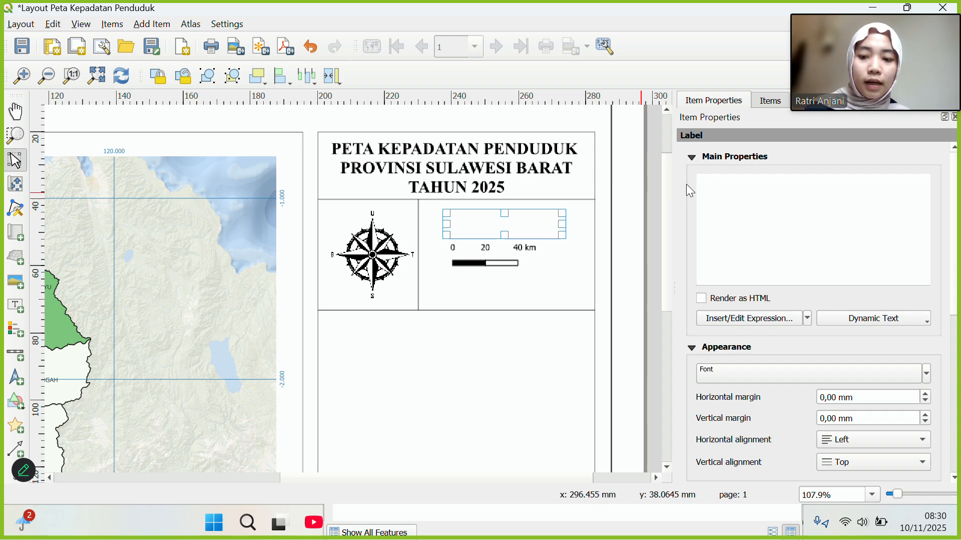
type("Ska")
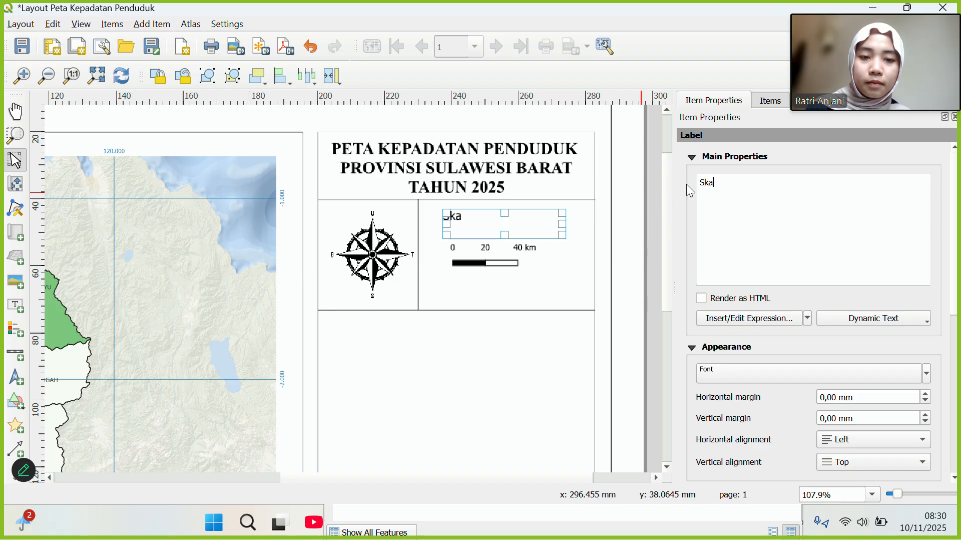
type("la 1")
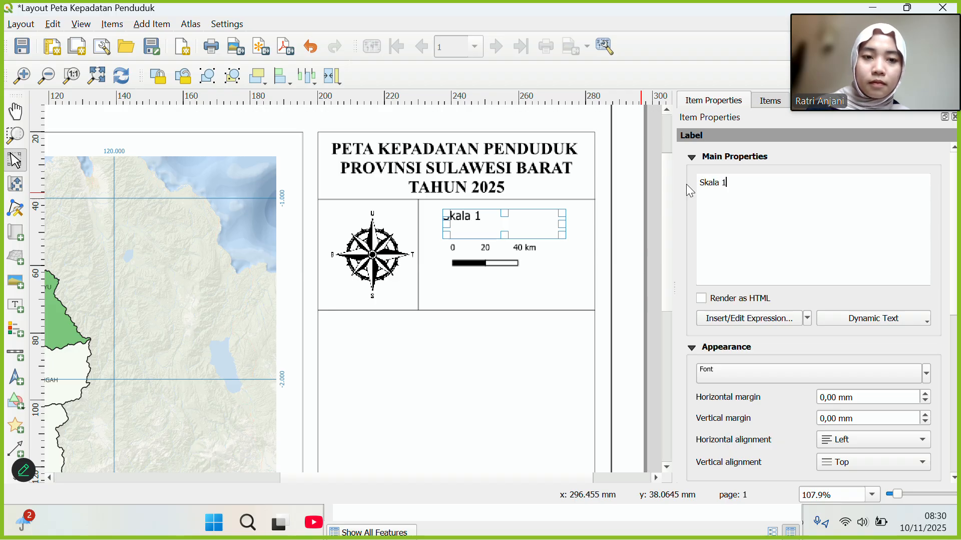
type(" ;")
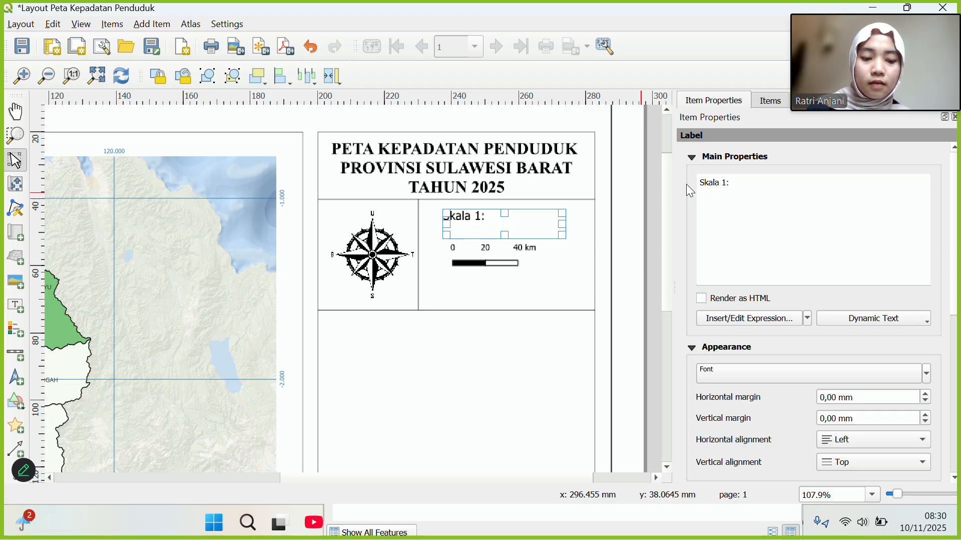
key("BackSpace")
type(": 20")
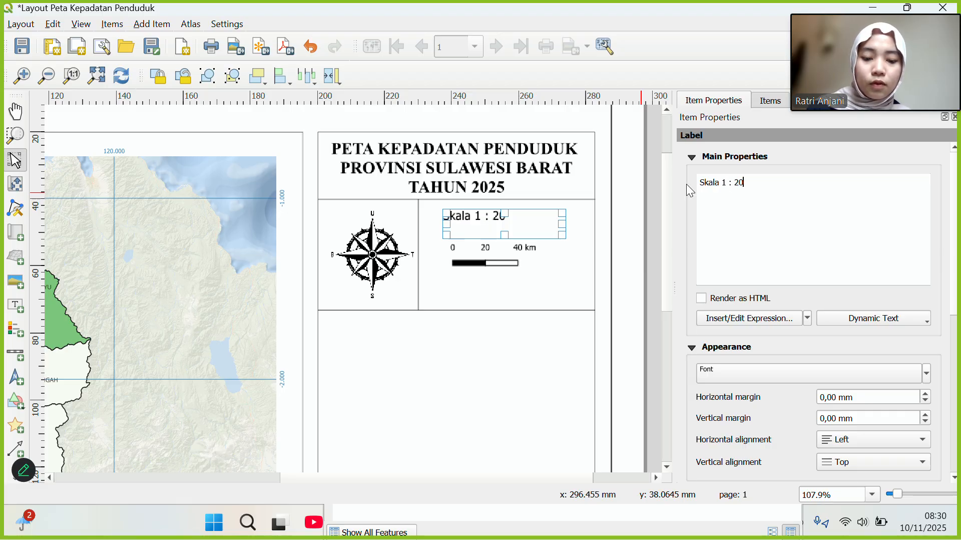
type("00.000")
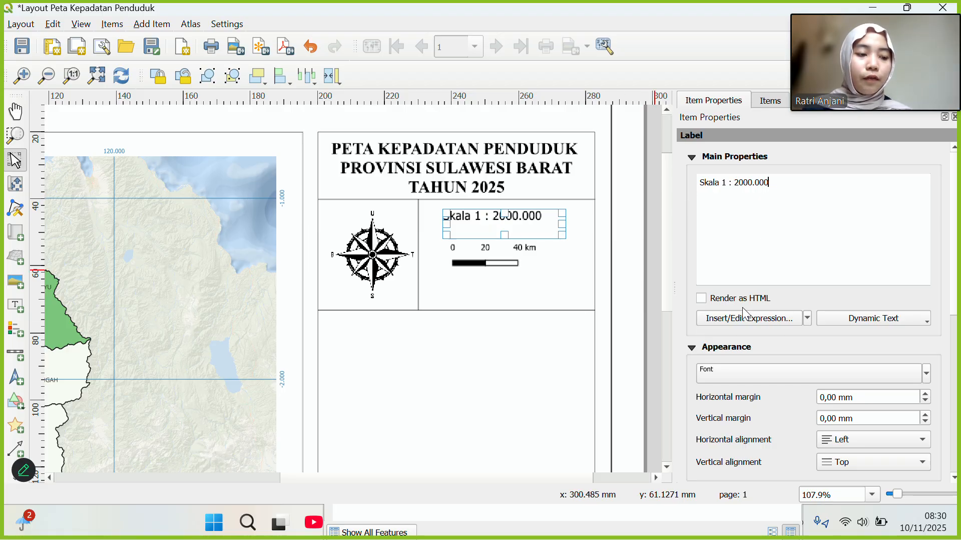
Change the scale label's font to Times New Roman.
left_click(726, 375)
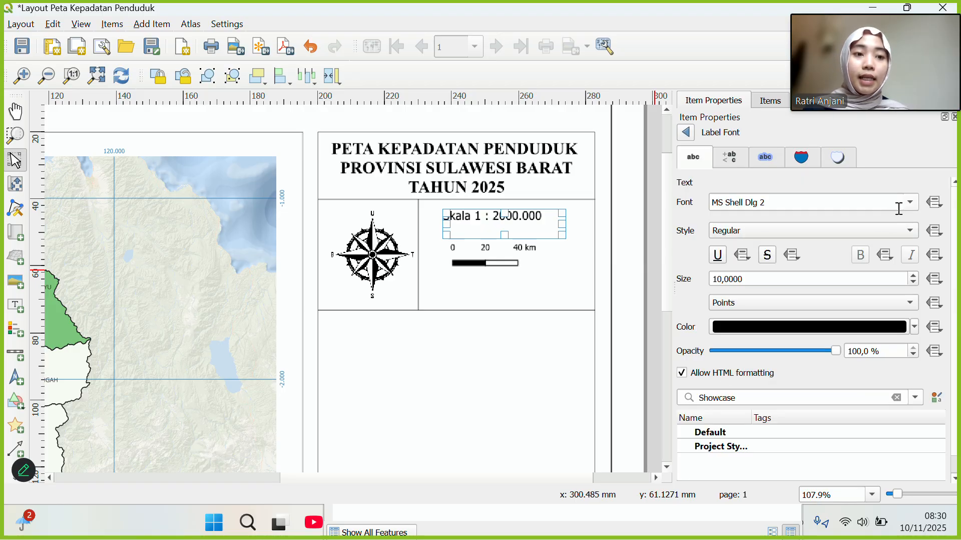
left_click(917, 199)
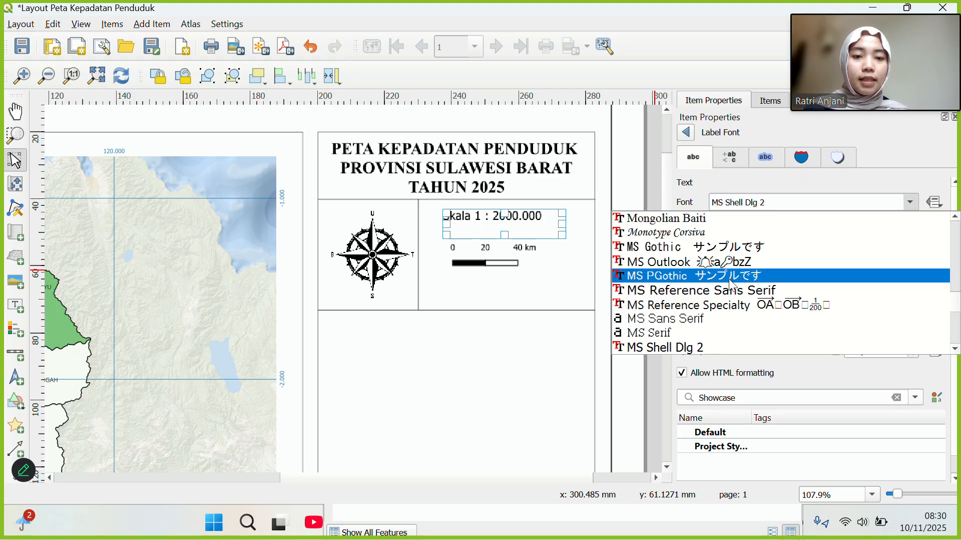
scroll(729, 278, "down", 10)
scroll(729, 278, "down", 12)
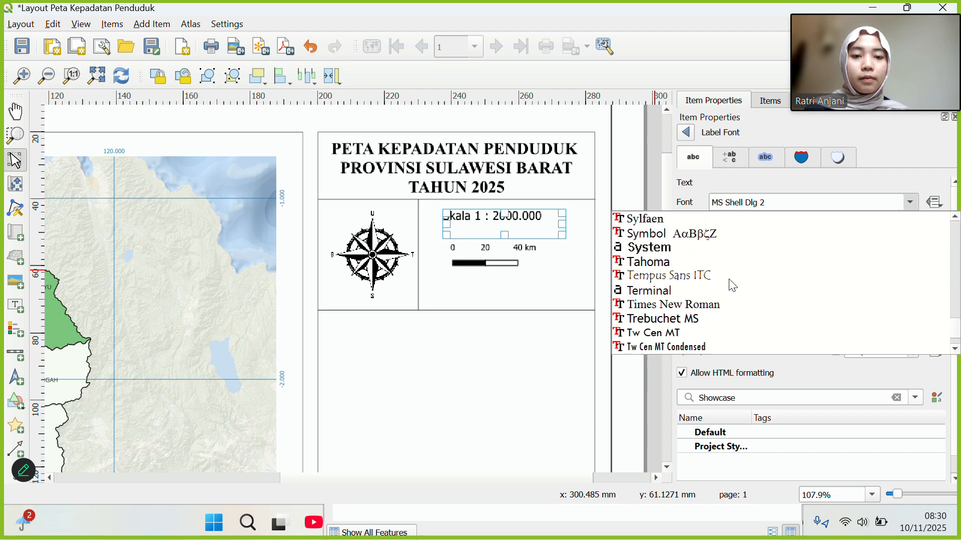
scroll(693, 254, "up", 2)
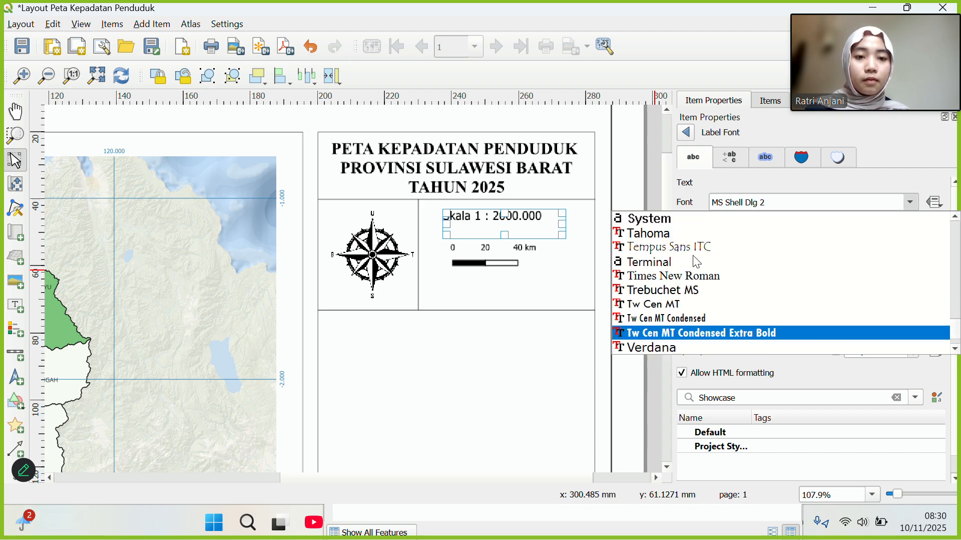
left_click(681, 282)
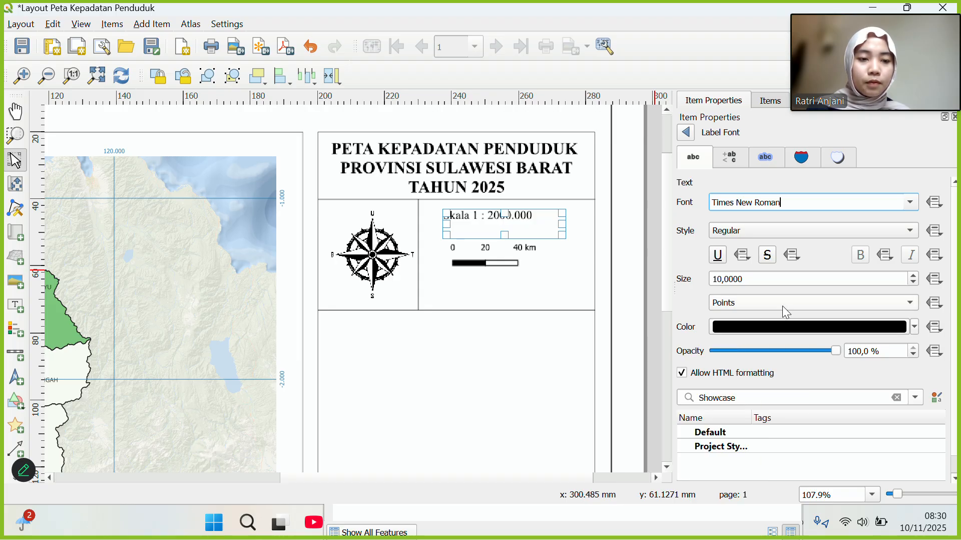
Try Map Units and Inches as the label's font size unit, settling on Map Units.
scroll(783, 305, "up", 4)
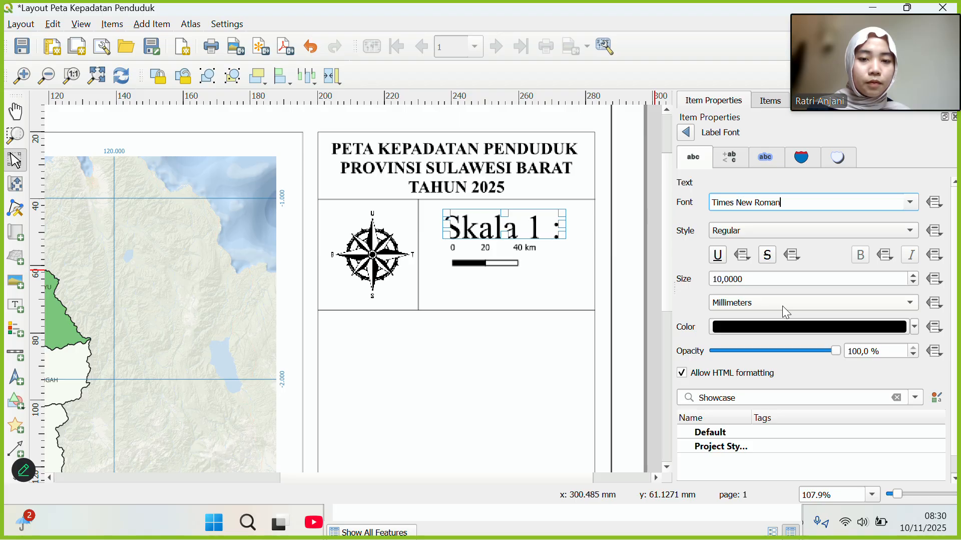
scroll(782, 305, "down", 3)
scroll(783, 305, "down", 2)
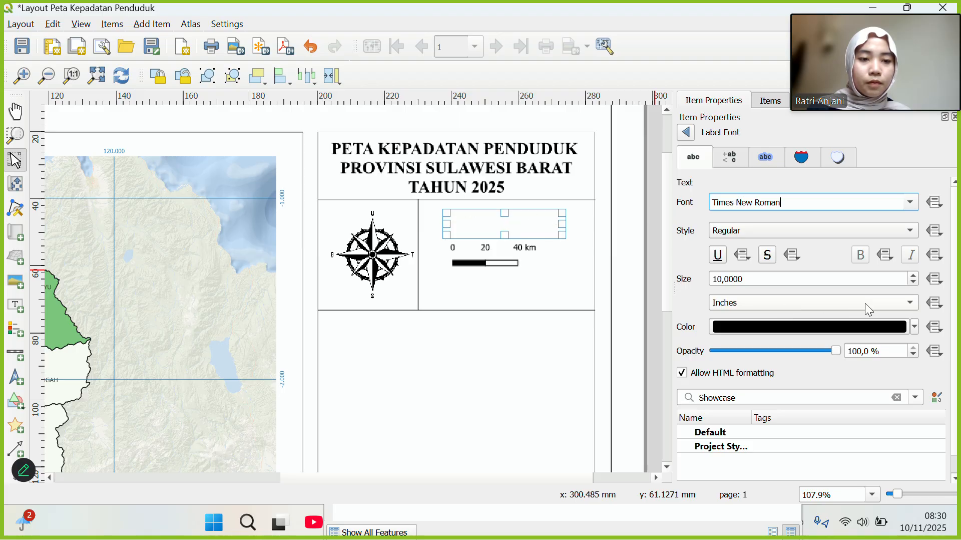
left_click(908, 302)
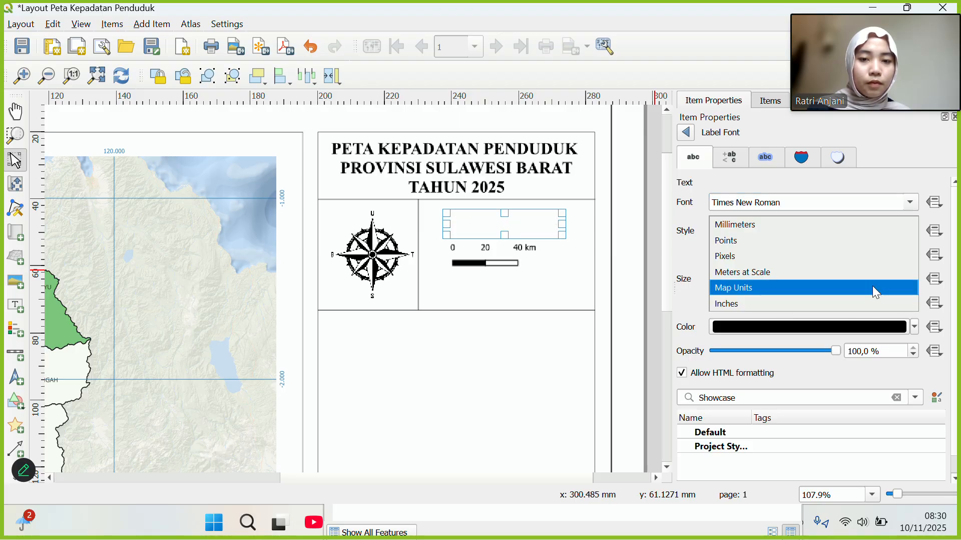
left_click(874, 287)
left_click(893, 302)
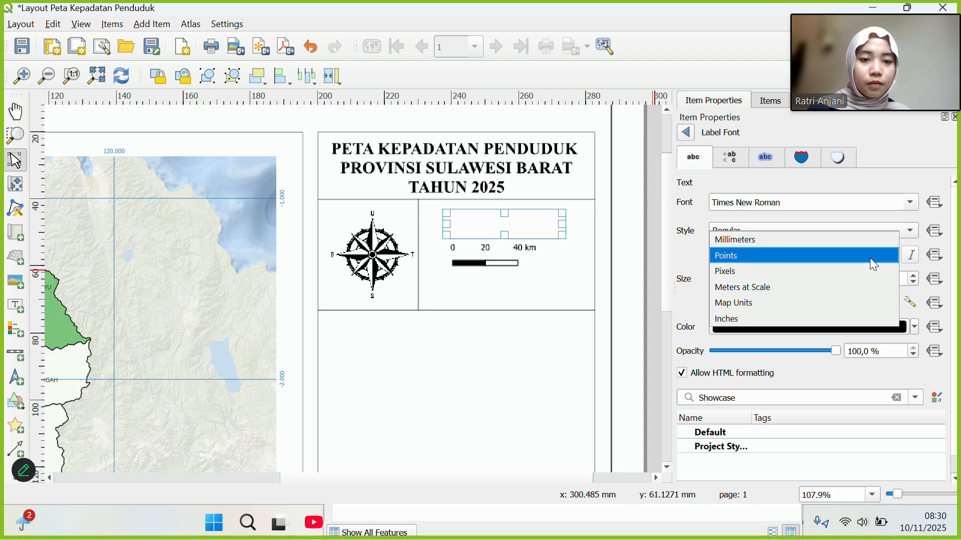
left_click(862, 316)
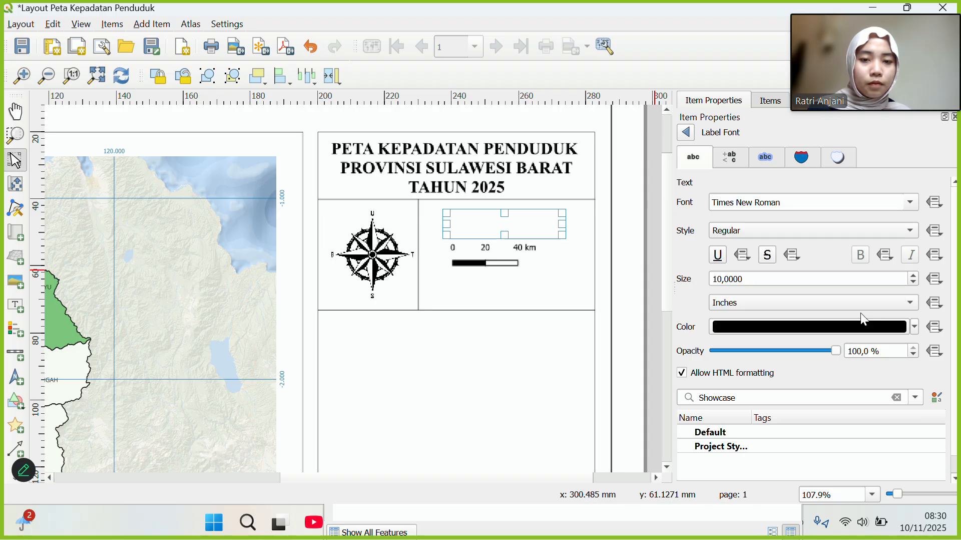
left_click(907, 301)
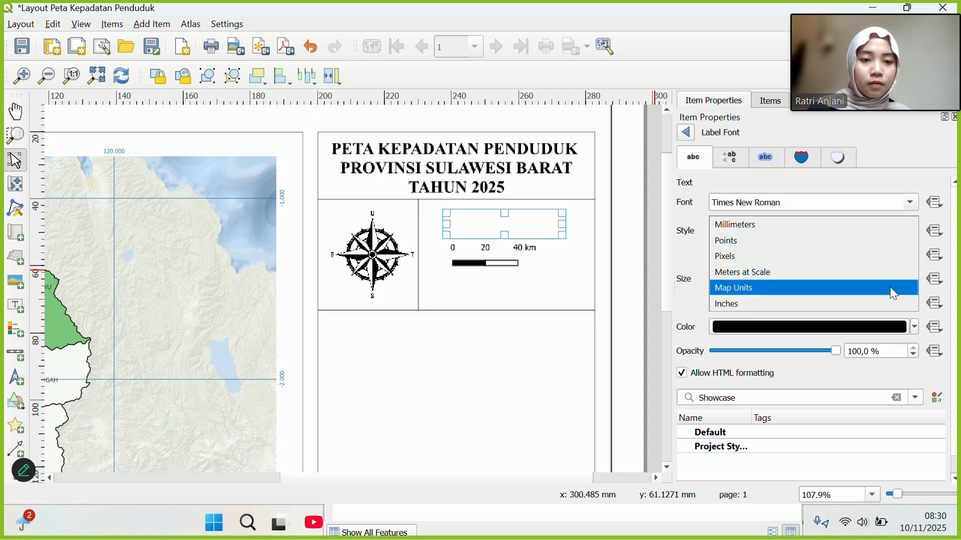
left_click(890, 286)
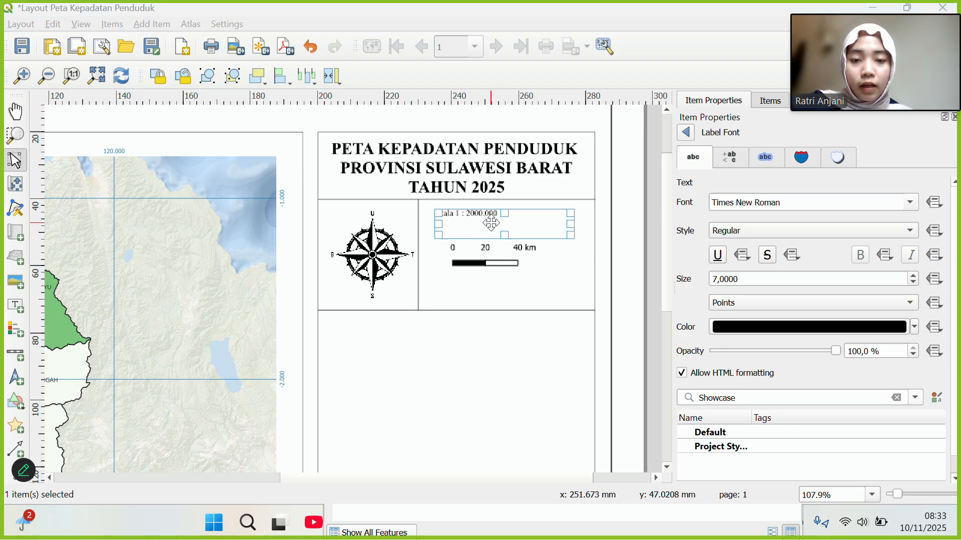
Nudge the scale text right, then shrink the north arrow and shift it slightly right.
left_click_drag(497, 225, 520, 234)
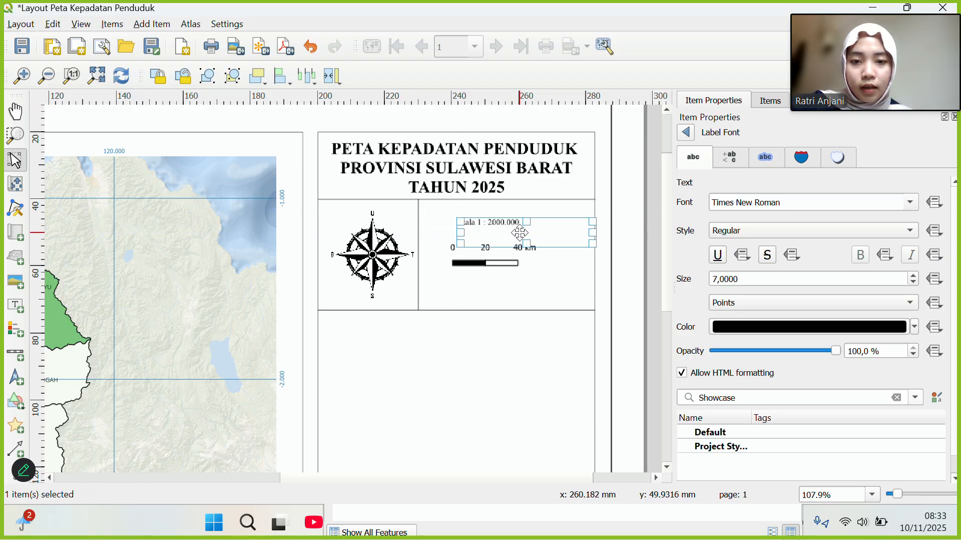
left_click(463, 332)
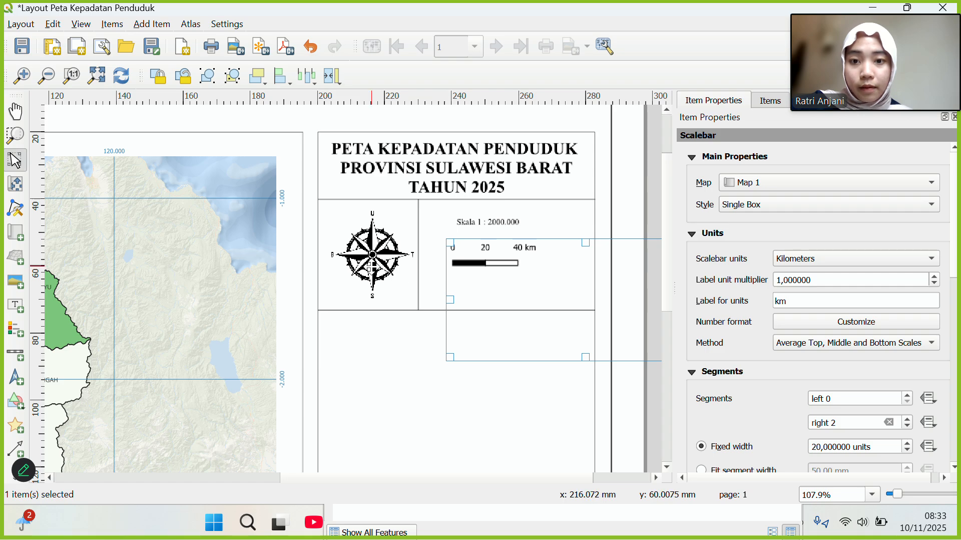
left_click(372, 267)
left_click_drag(423, 275, 419, 270)
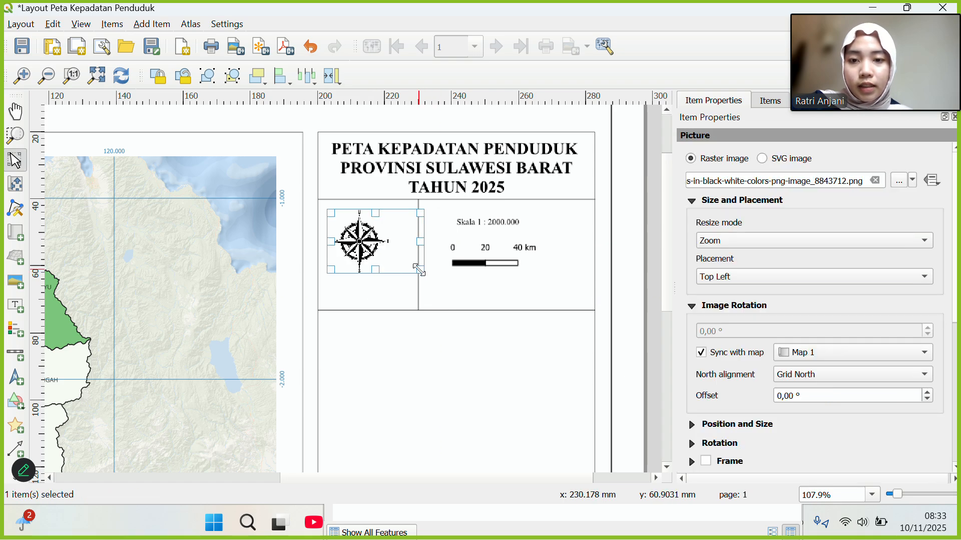
left_click_drag(373, 238, 383, 238)
Move the 'Skala 1 : 2000.000' text up and place the scale bar beneath it.
left_click(485, 225)
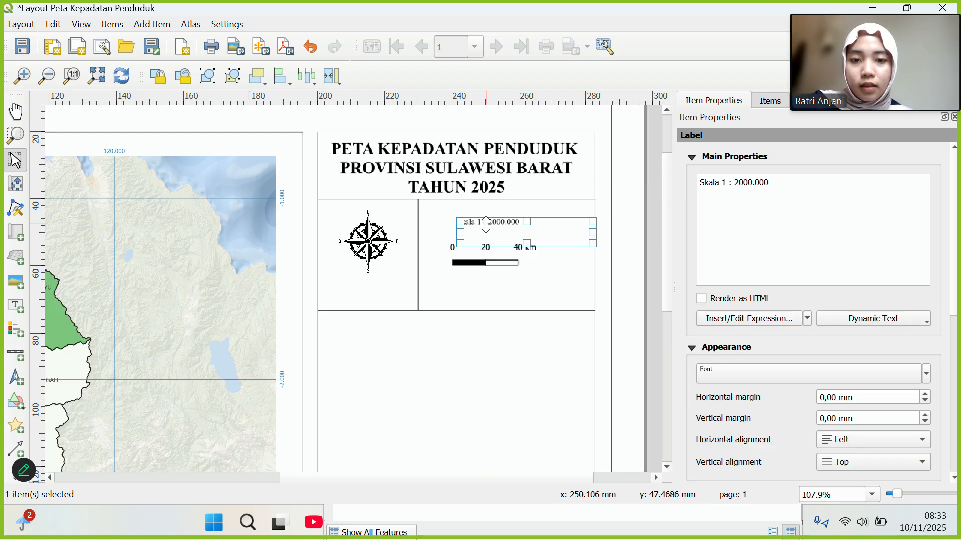
left_click_drag(486, 225, 476, 222)
left_click(476, 259)
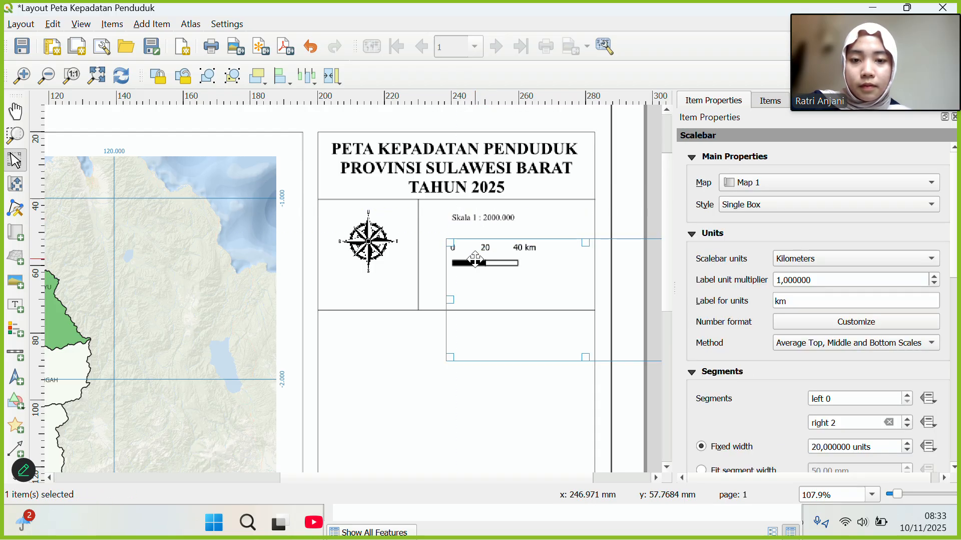
mouse_move(476, 260)
left_mouse_down()
mouse_move(456, 248)
mouse_move(478, 255)
mouse_move(467, 255)
mouse_move(467, 232)
mouse_move(443, 254)
mouse_move(459, 256)
left_mouse_up()
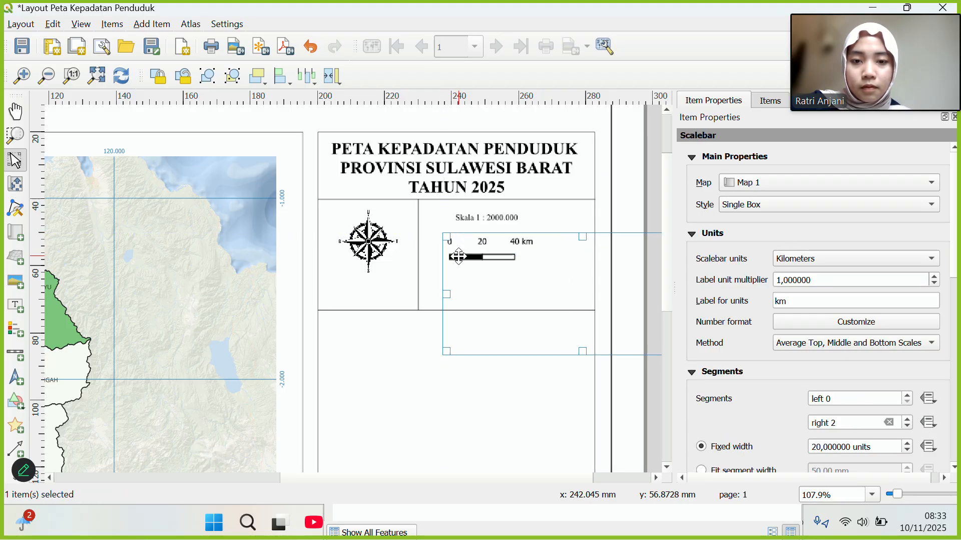
Delete the vertical divider between the north arrow and the scale.
left_click(423, 327)
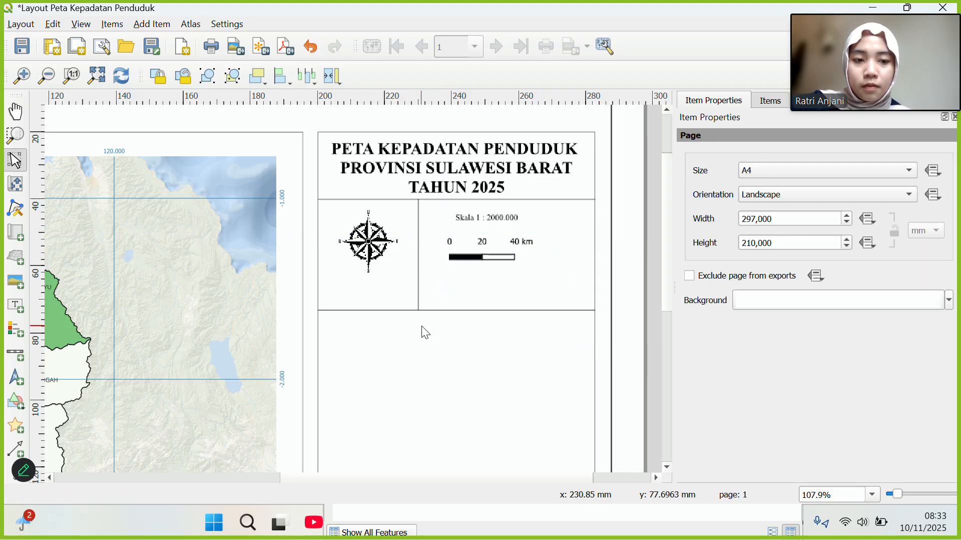
left_click(420, 273)
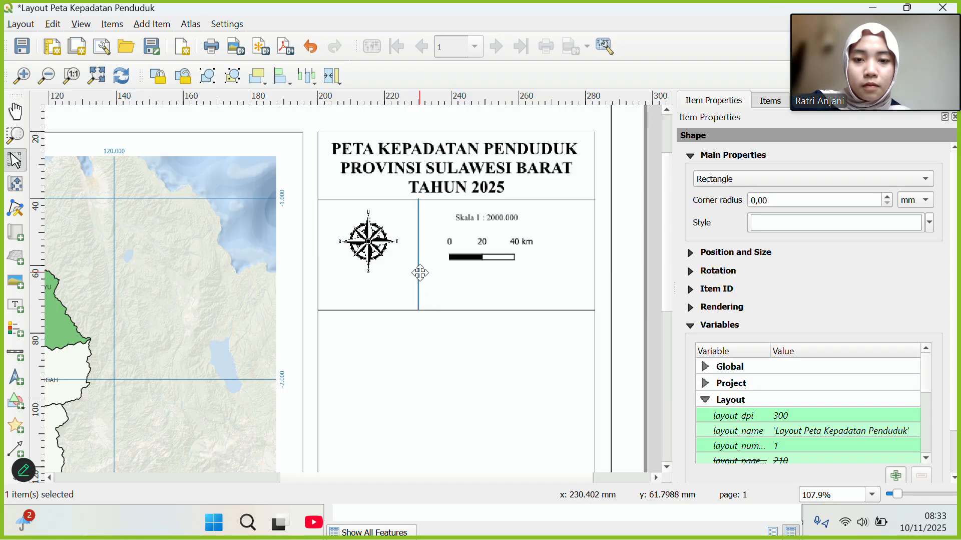
key("Delete")
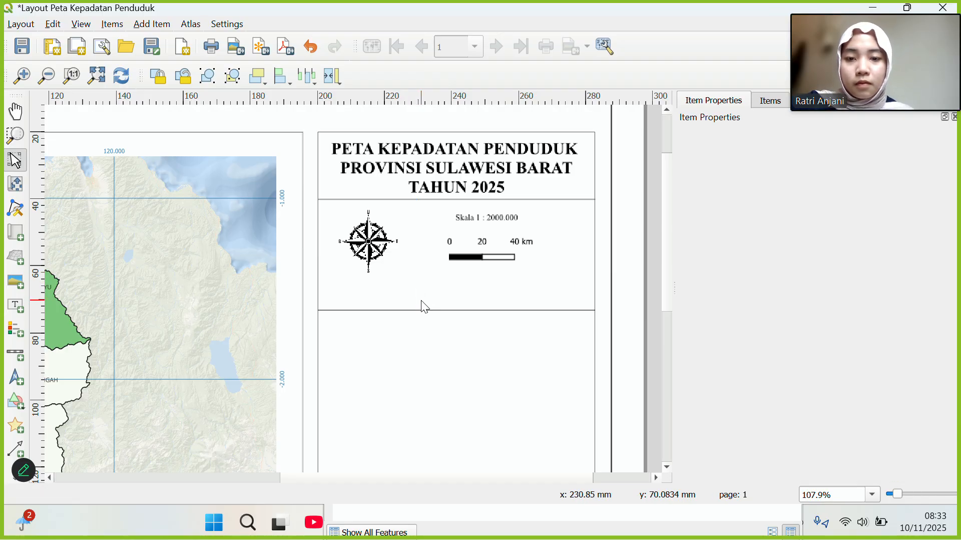
Raise the lower horizontal divider closer to the north arrow row.
left_click(422, 310)
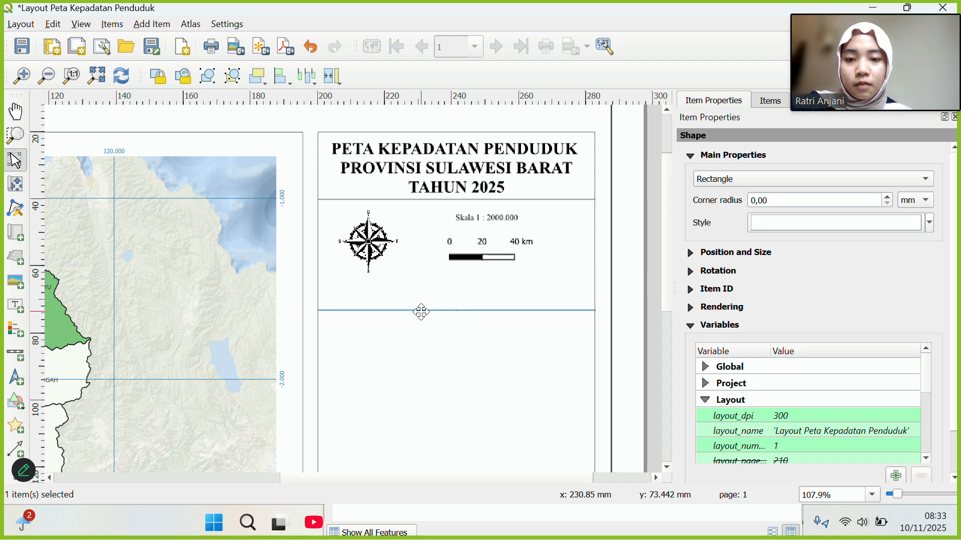
left_click_drag(421, 311, 421, 280)
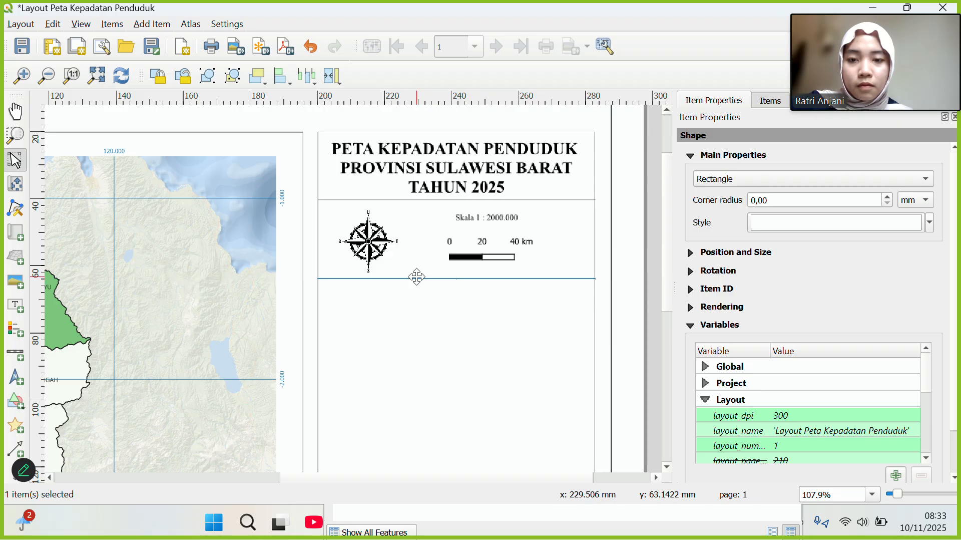
left_click(375, 235)
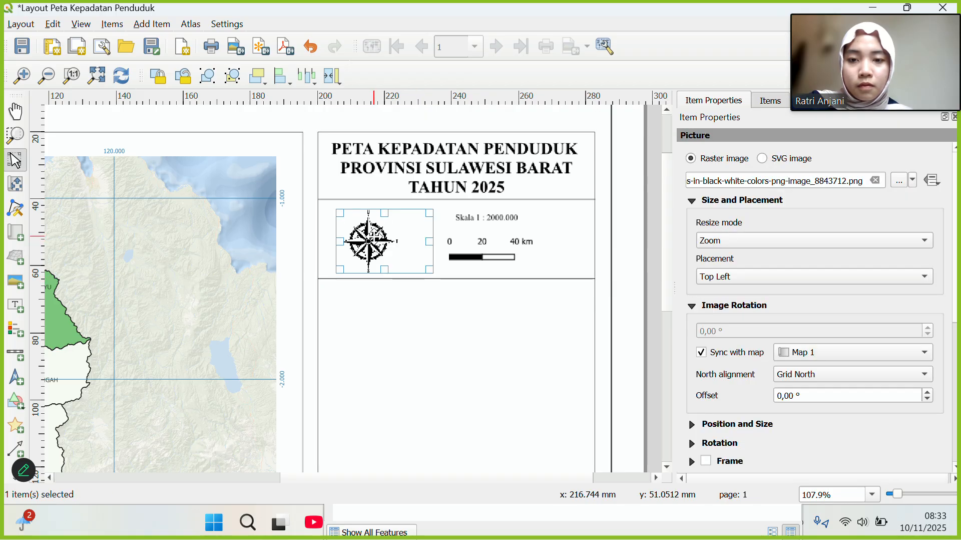
Shift the north arrow slightly to the left.
left_click(424, 319)
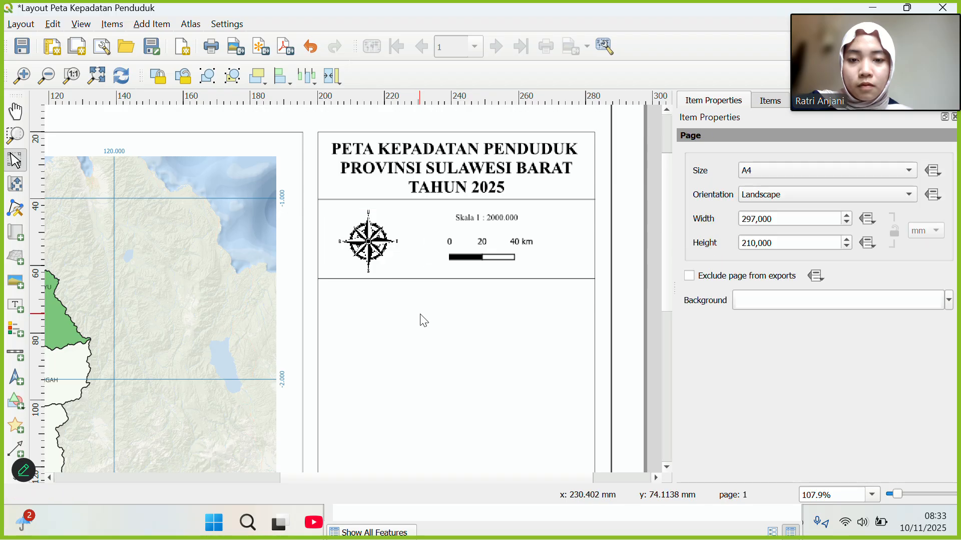
left_click_drag(366, 246, 347, 242)
left_click(397, 334)
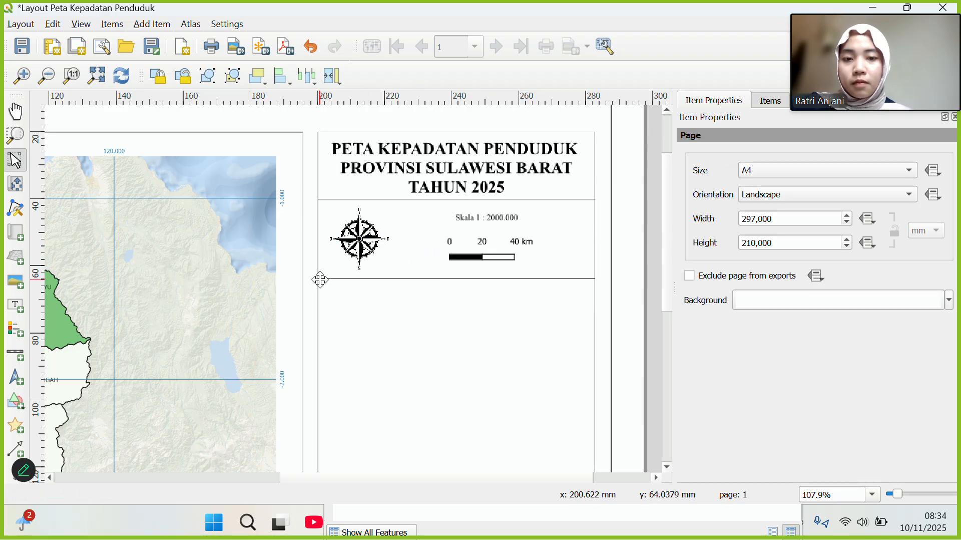
Draw a thin vertical rectangle divider below the title, then delete it.
left_click(15, 401)
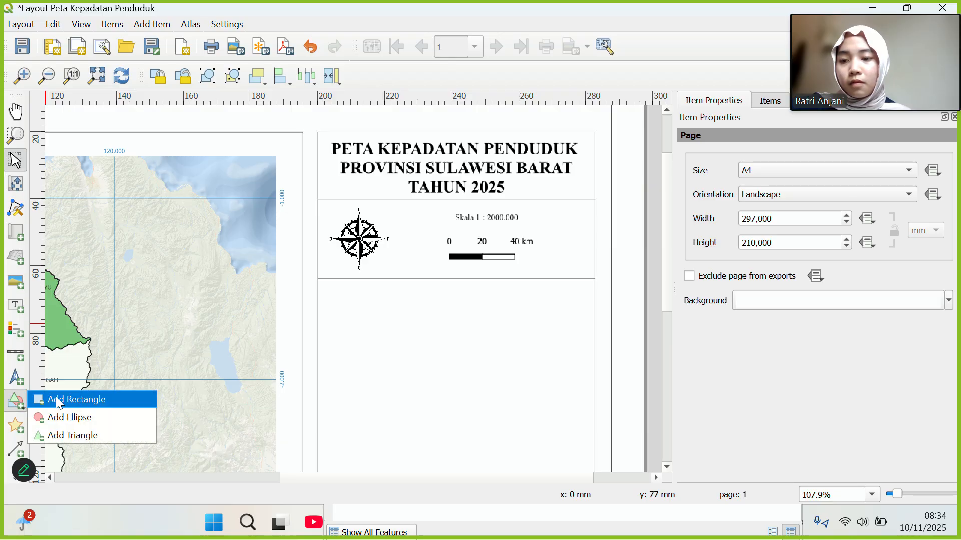
left_click(60, 401)
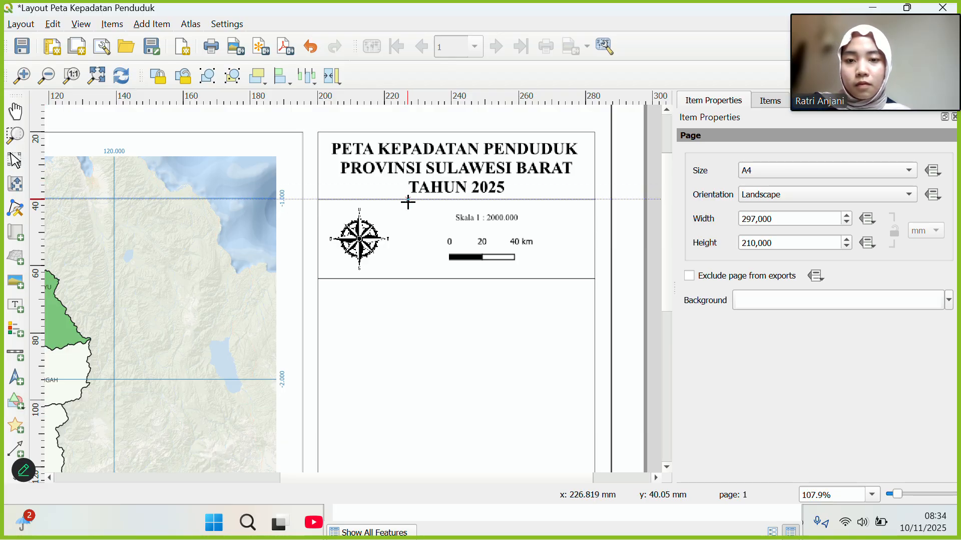
left_click_drag(408, 199, 407, 277)
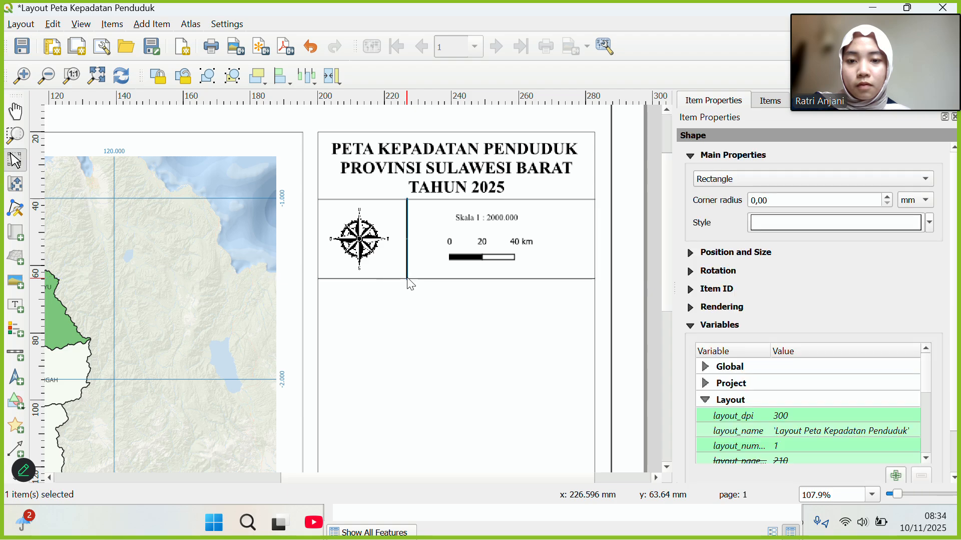
left_click(423, 326)
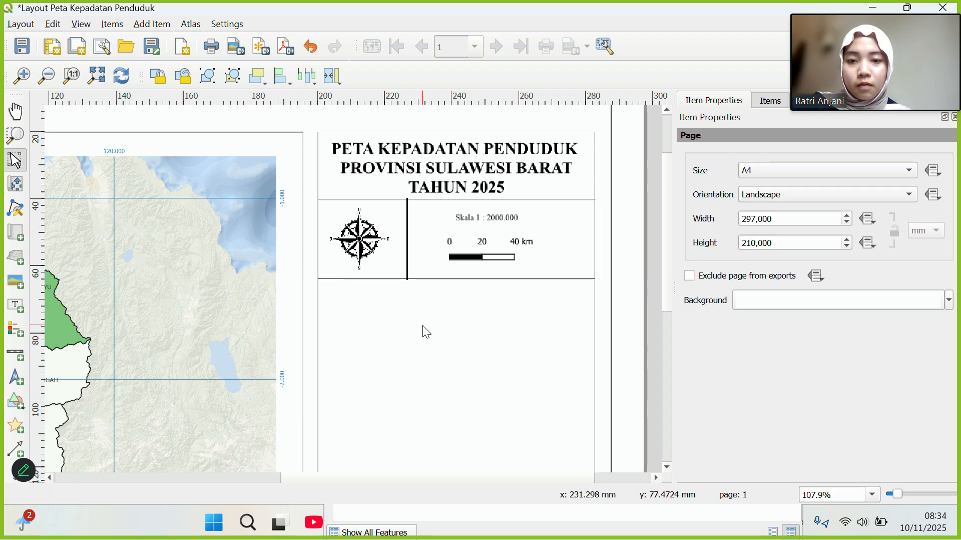
left_click(407, 267)
key("Delete")
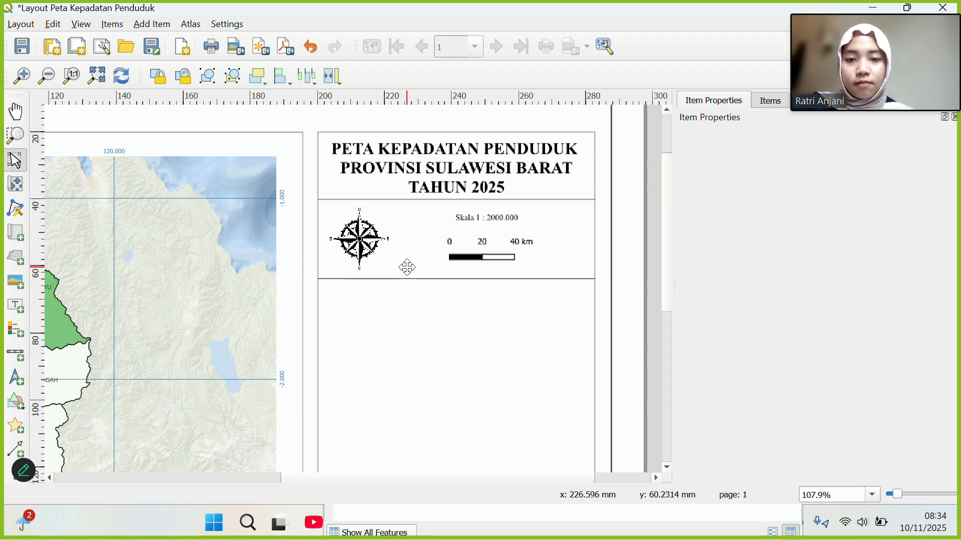
Redraw the vertical divider from the title down to the lower line, then delete it again.
left_click(17, 405)
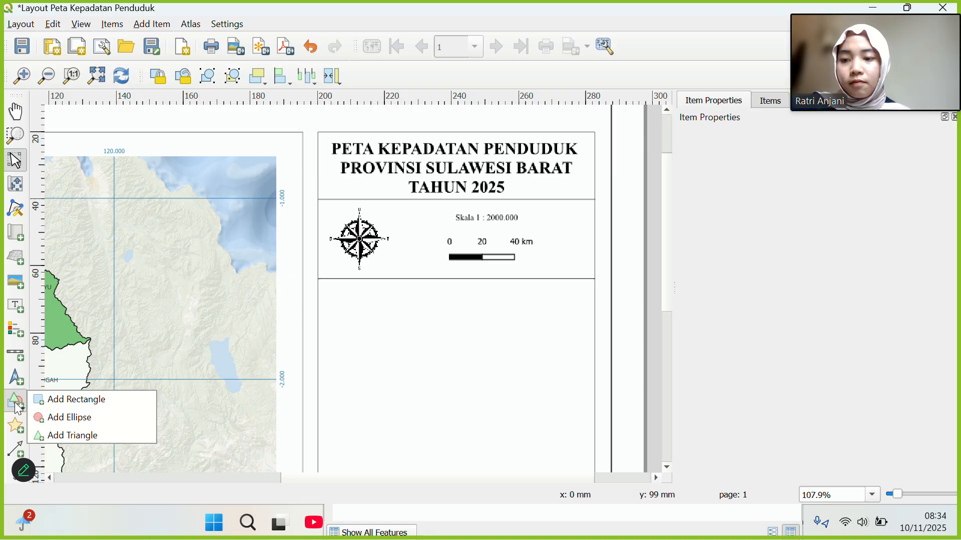
left_click(58, 401)
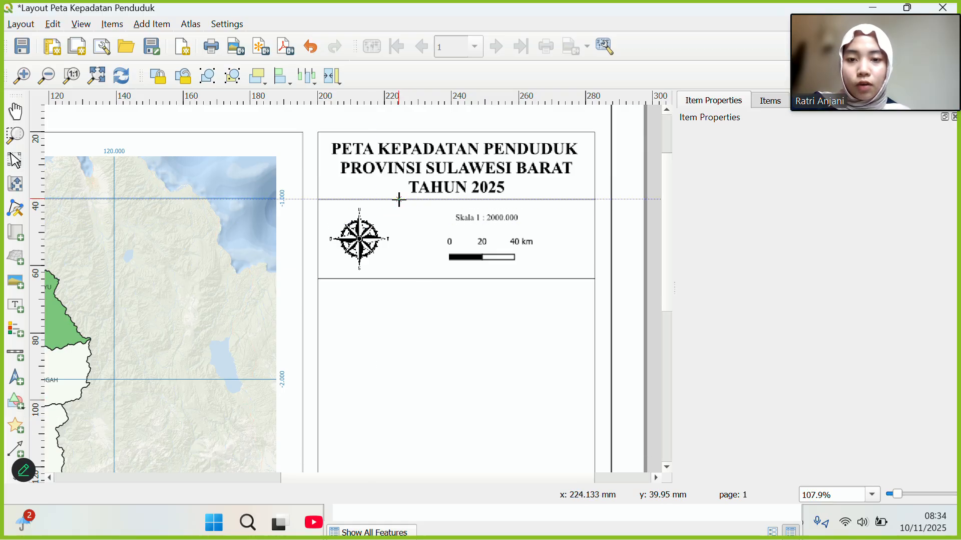
left_click_drag(399, 199, 398, 278)
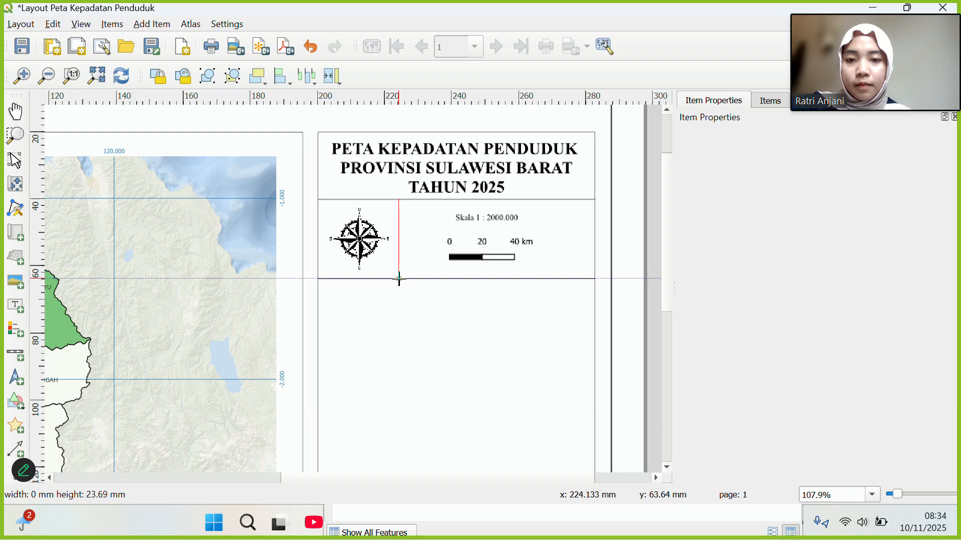
left_click_drag(399, 278, 398, 278)
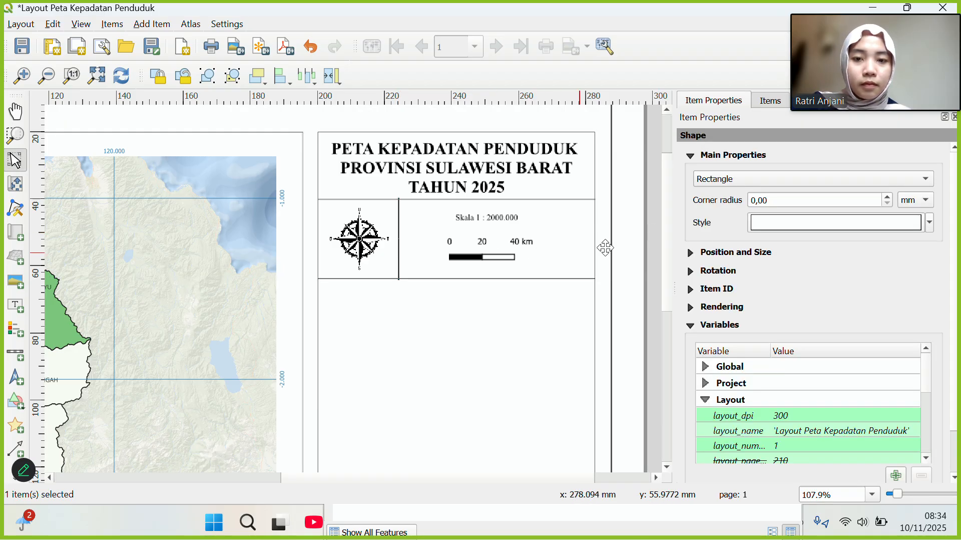
left_click(446, 347)
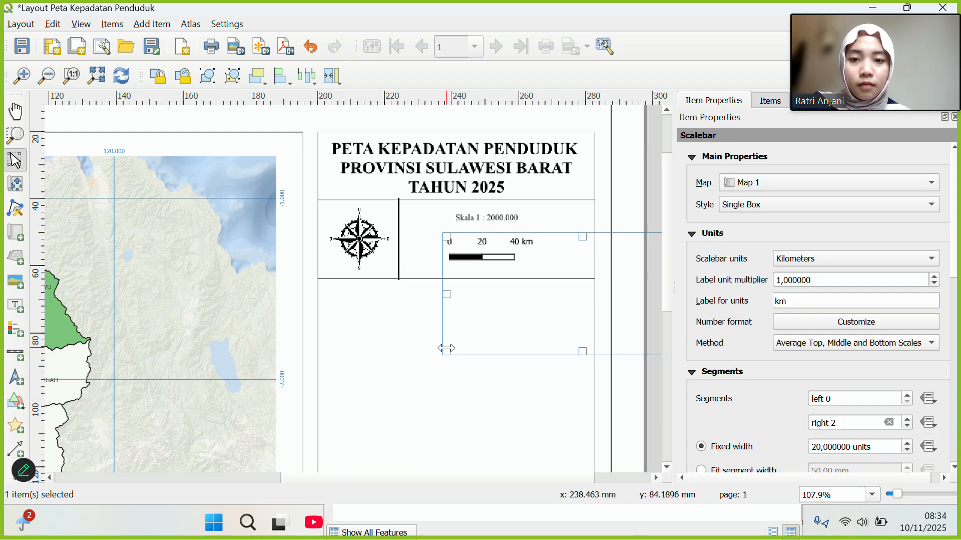
left_click(403, 255)
key("Delete")
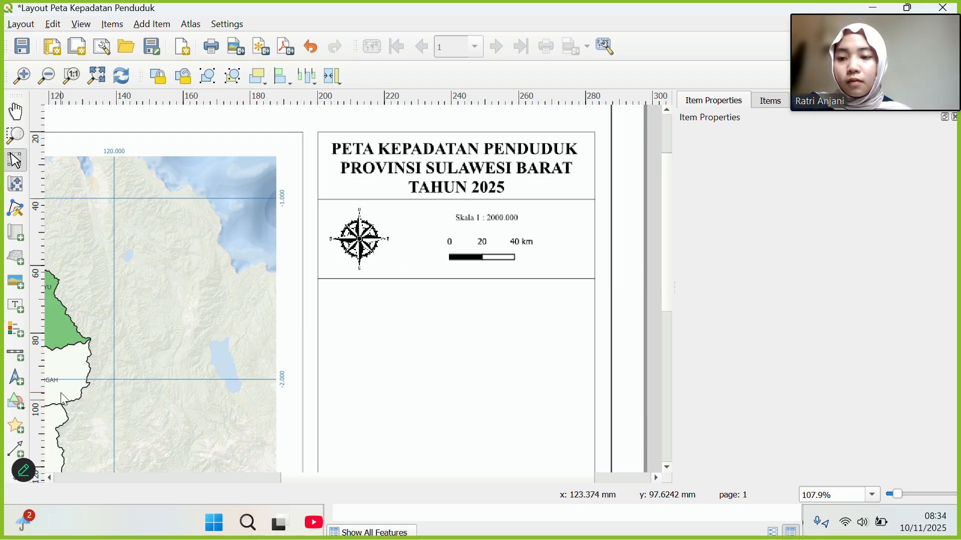
Redraw the divider twice more, keeping a thin vertical rectangle beside the north arrow.
left_click(16, 400)
left_click(56, 399)
left_click(45, 399)
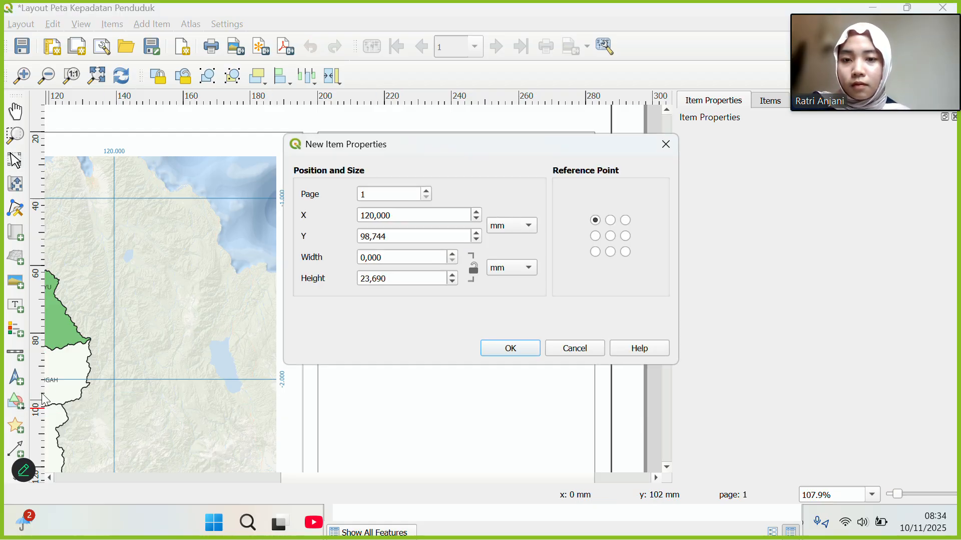
left_click(666, 145)
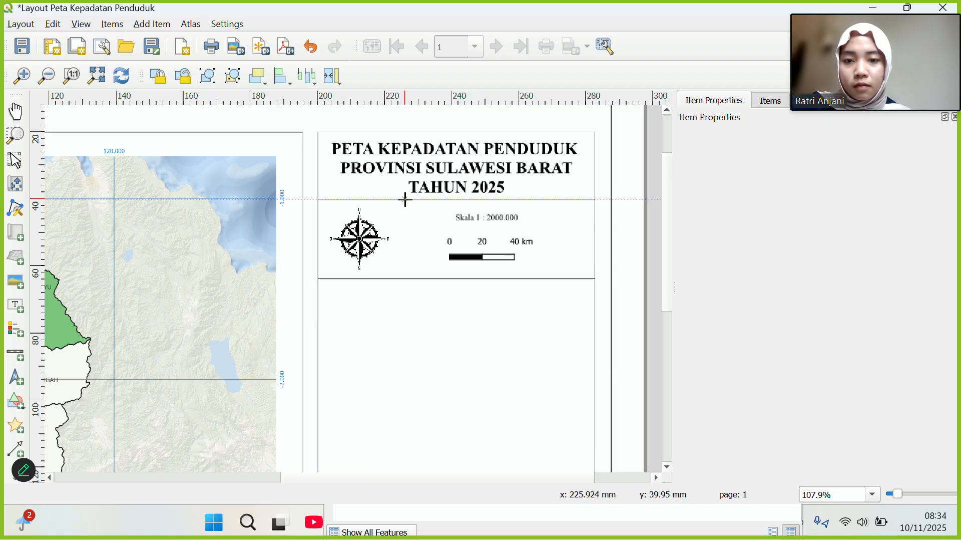
left_click_drag(405, 200, 405, 277)
left_click(416, 296)
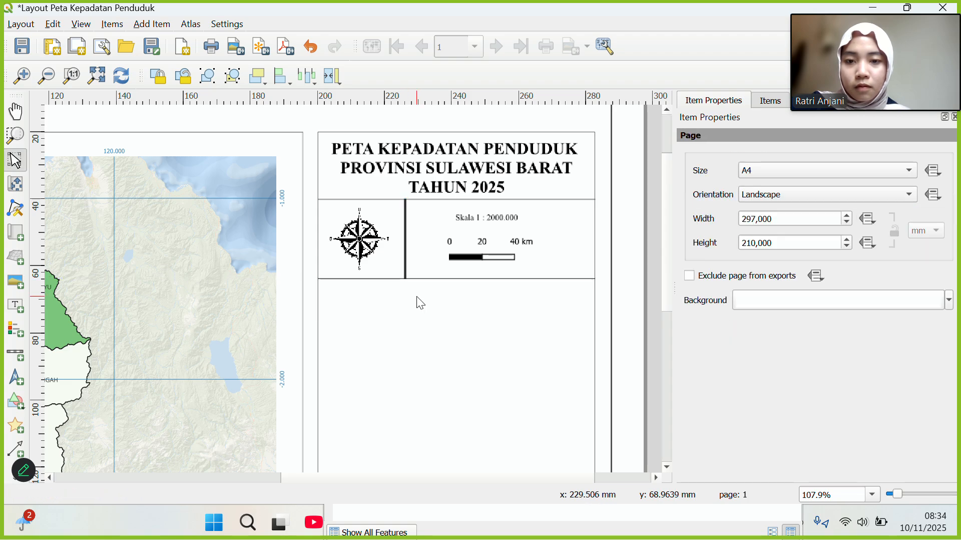
left_click(404, 272)
key("Delete")
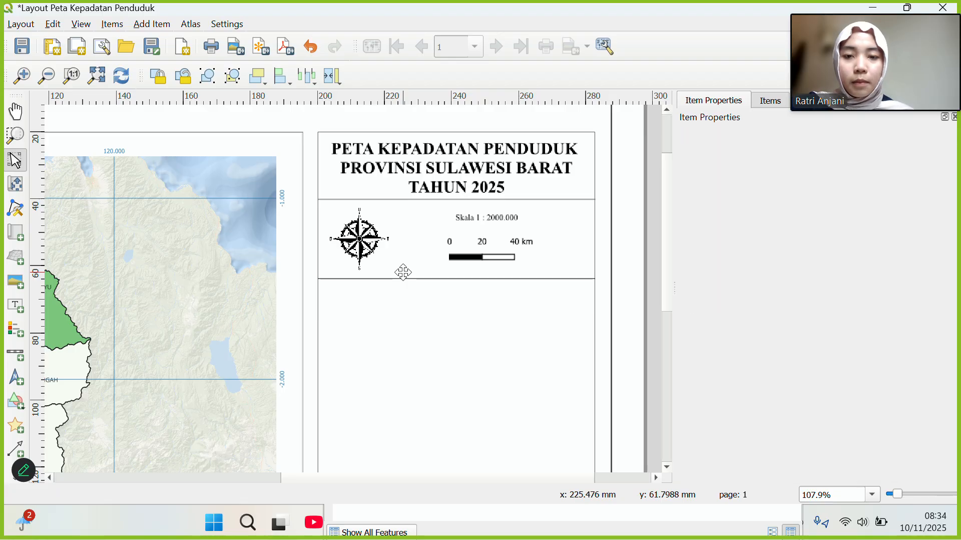
left_click(19, 403)
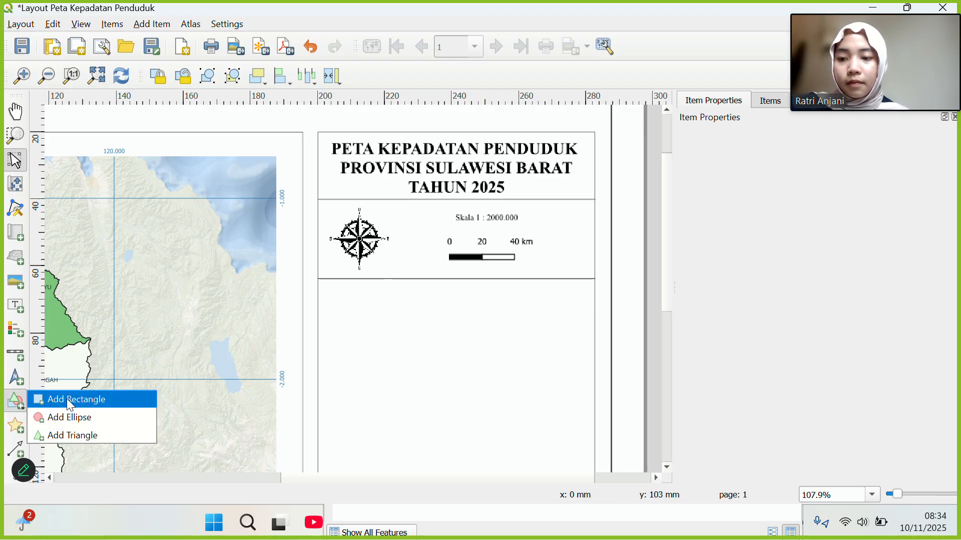
left_click(71, 399)
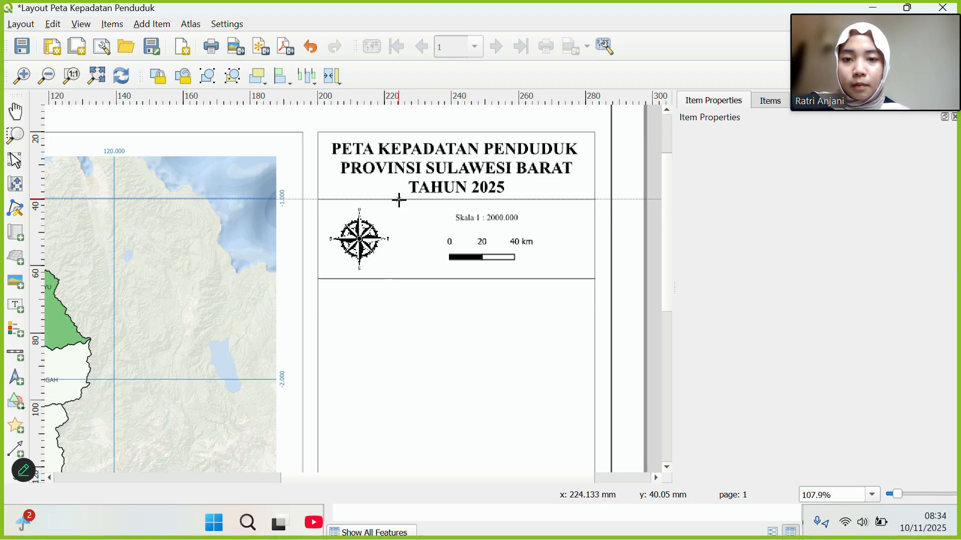
left_click_drag(399, 200, 399, 278)
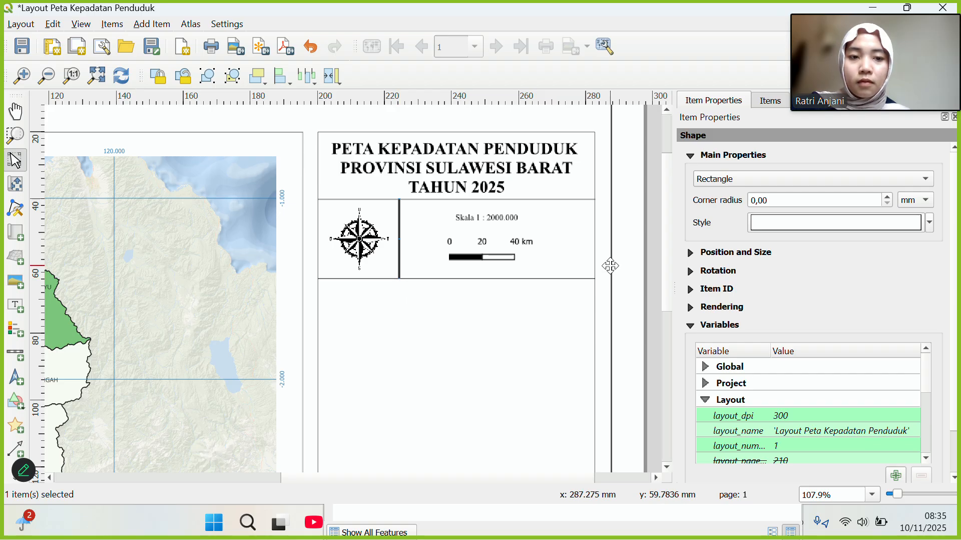
Set the current divider's Simple Fill stroke width to 0.1 mm.
left_click(800, 224)
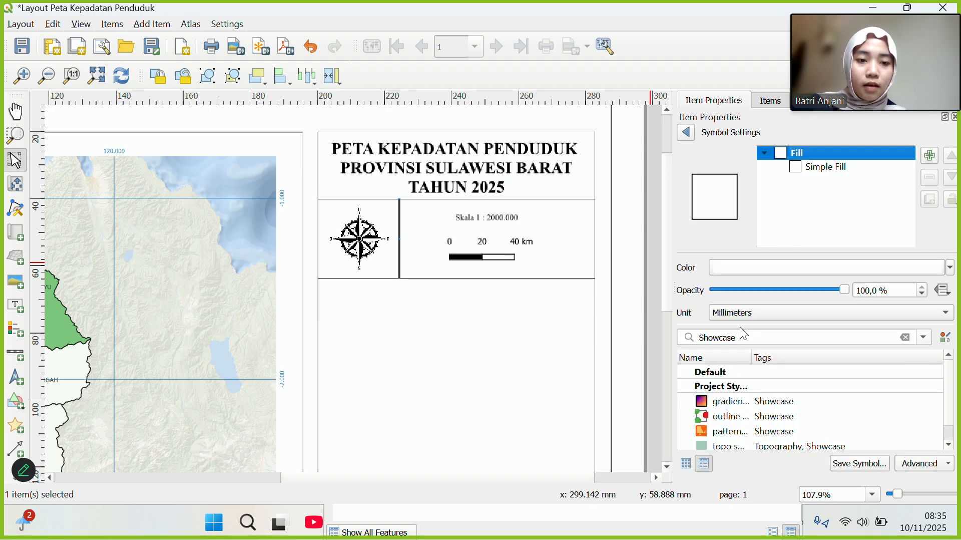
left_click(821, 167)
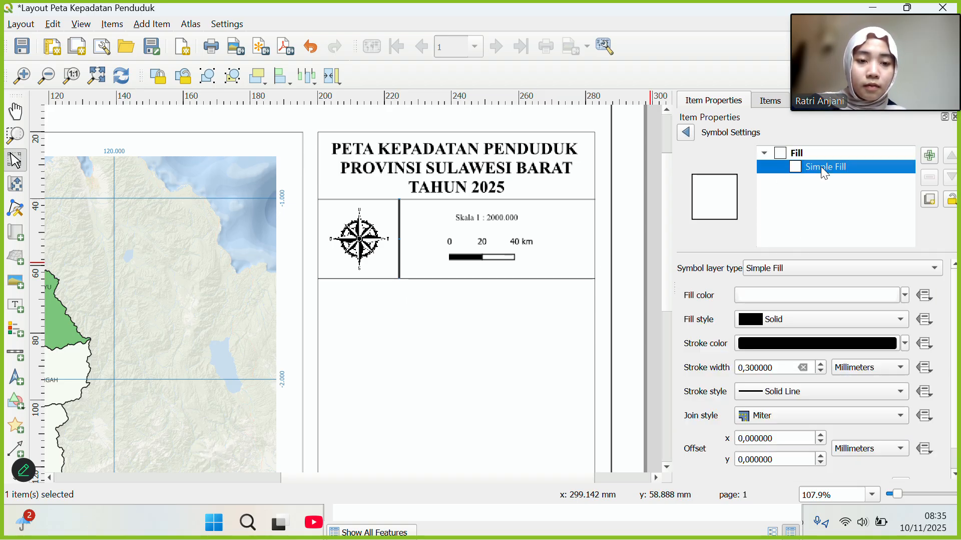
left_click(752, 368)
key("BackSpace")
type("1")
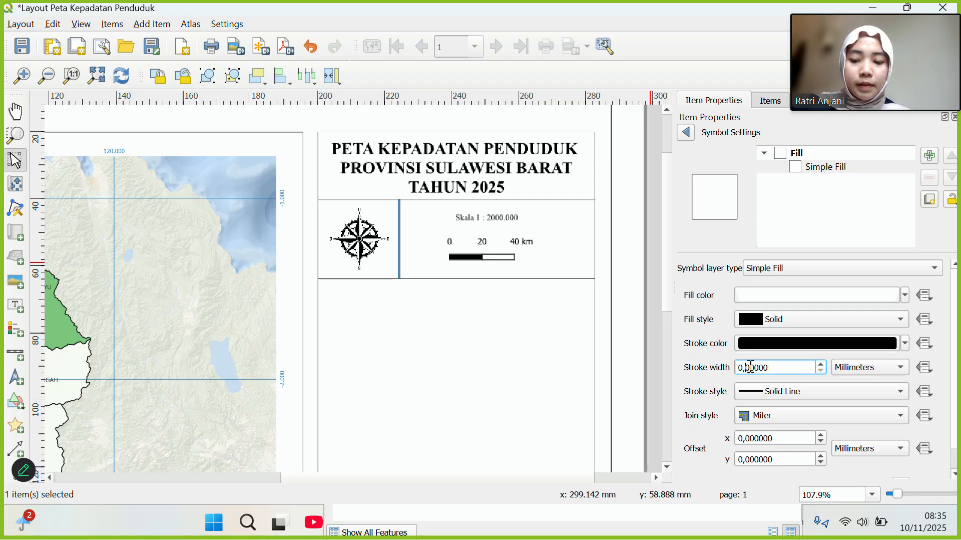
left_click(443, 441)
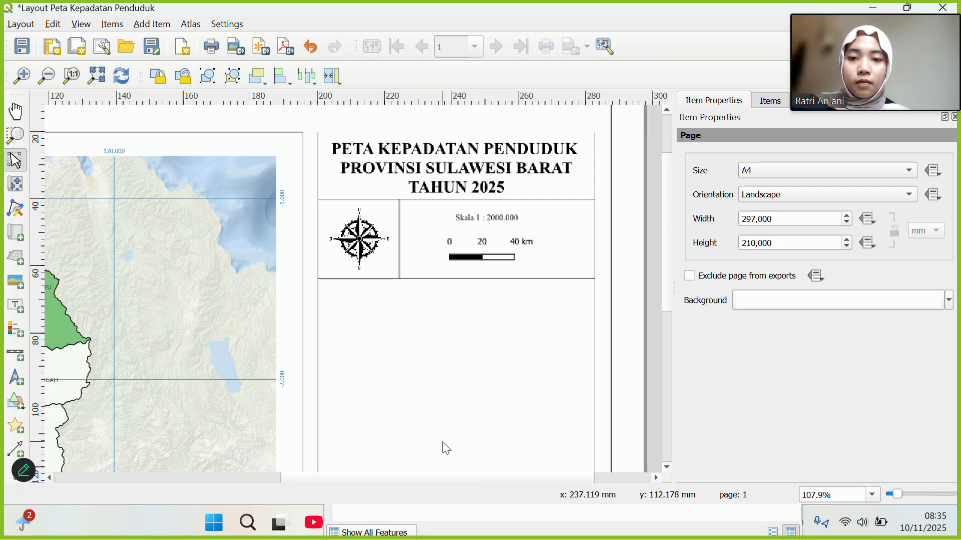
Delete that divider and draw a new narrow vertical rectangle down from the title box.
left_click(400, 263)
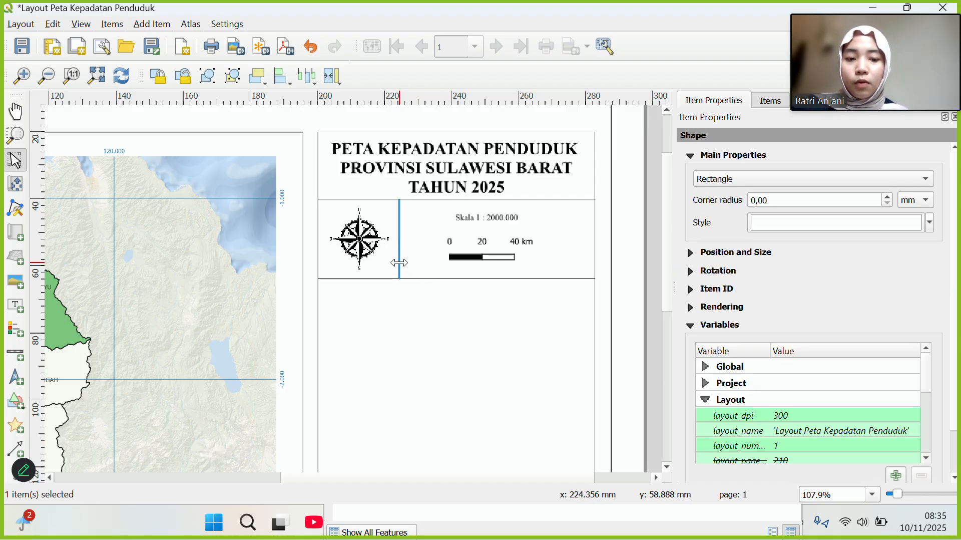
key("Delete")
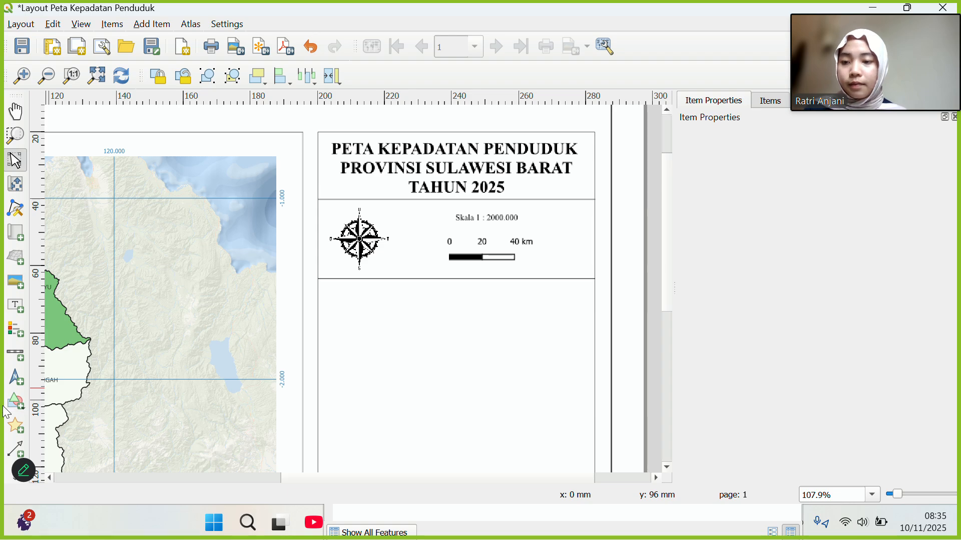
left_click(14, 412)
left_click(45, 399)
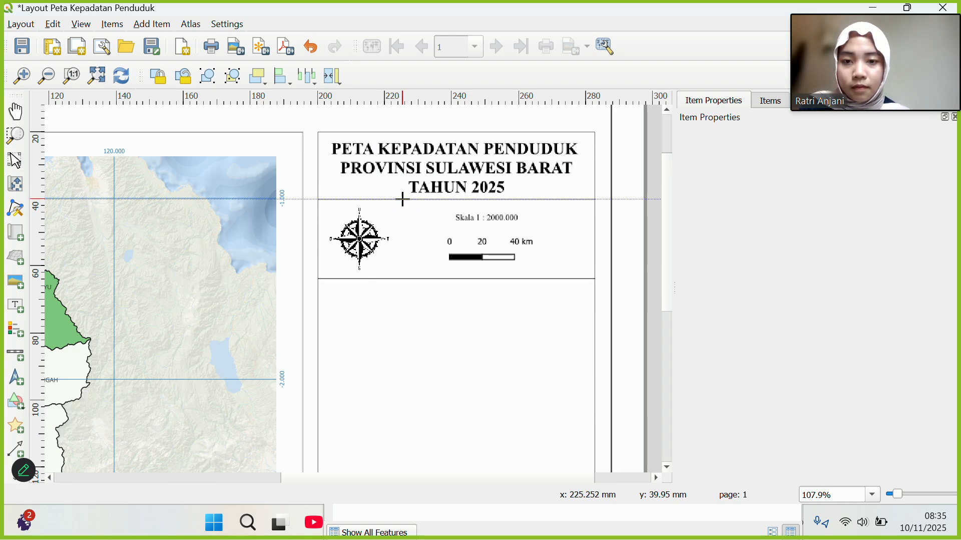
left_click_drag(402, 199, 401, 278)
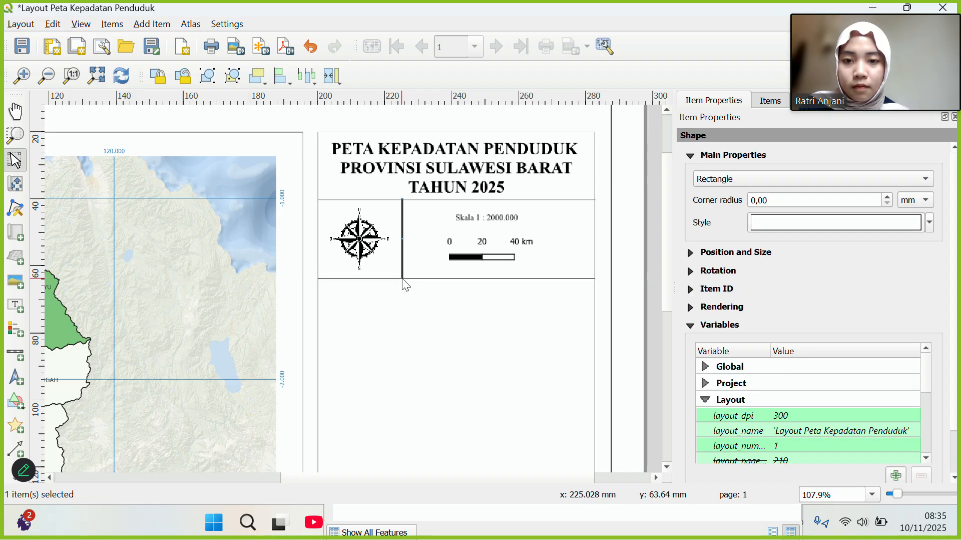
Give the new divider's Simple Fill a 0.1 mm stroke width.
left_click(798, 224)
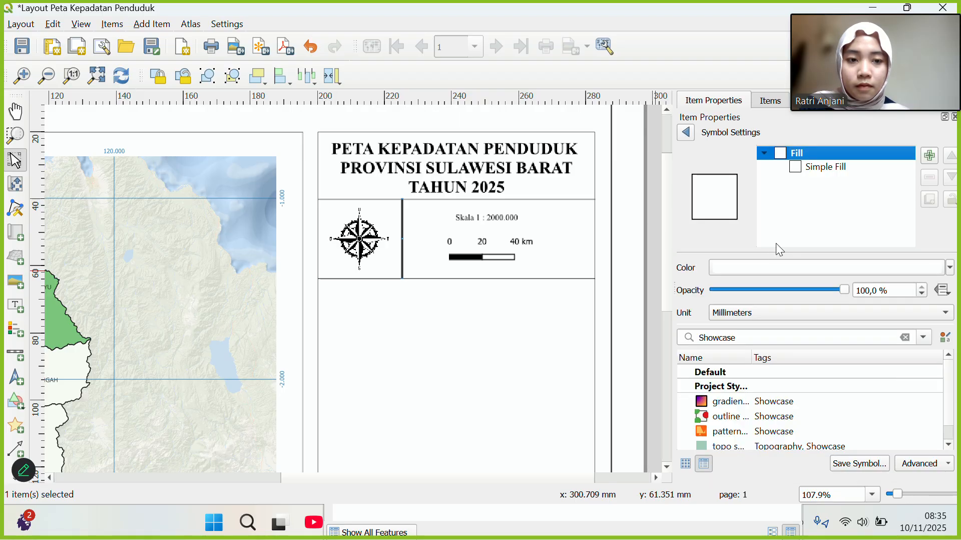
left_click(796, 171)
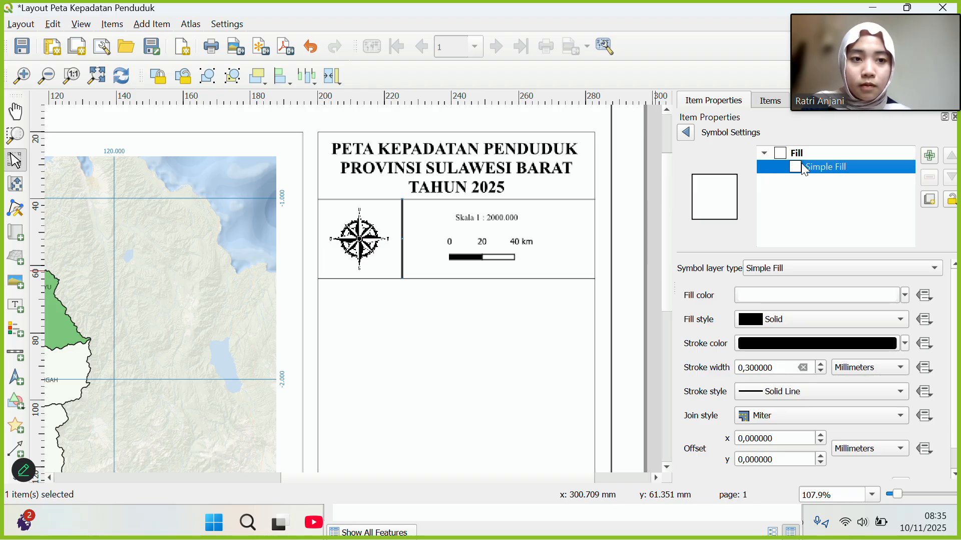
left_click(749, 367)
key("BackSpace")
type("1")
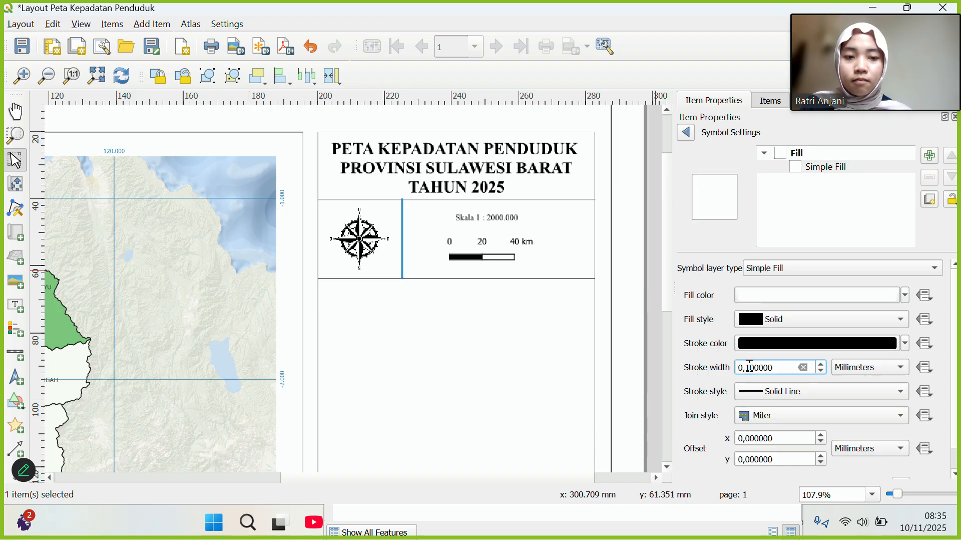
left_click(471, 383)
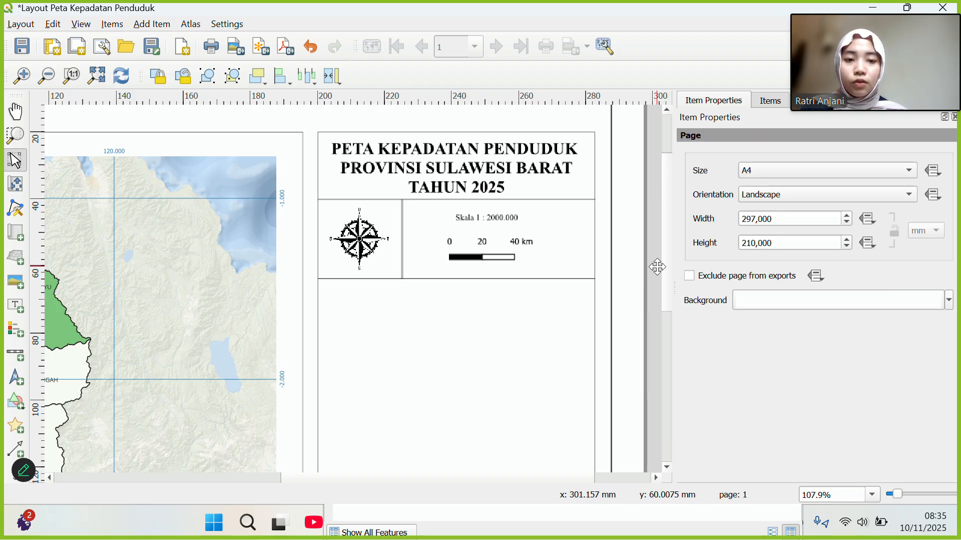
left_click_drag(668, 273, 665, 314)
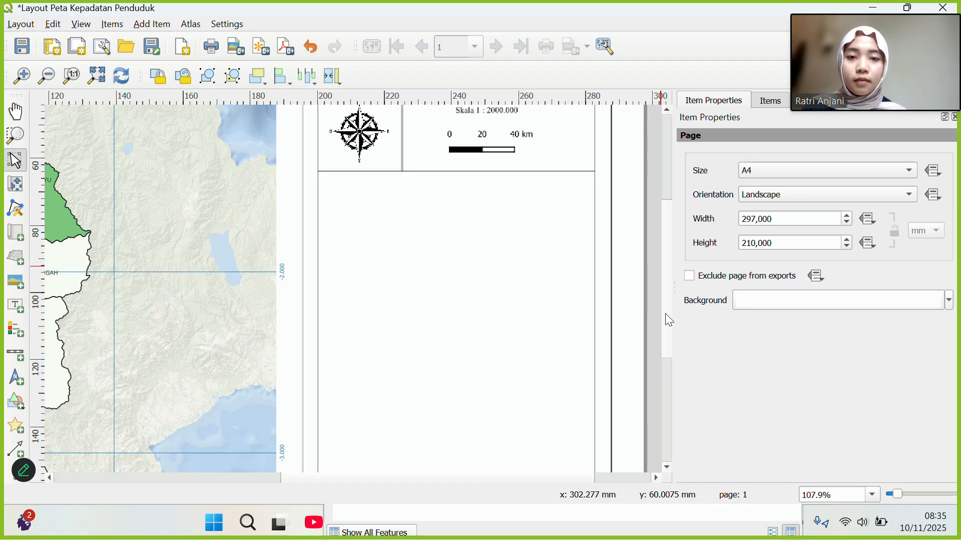
left_click_drag(668, 279, 669, 255)
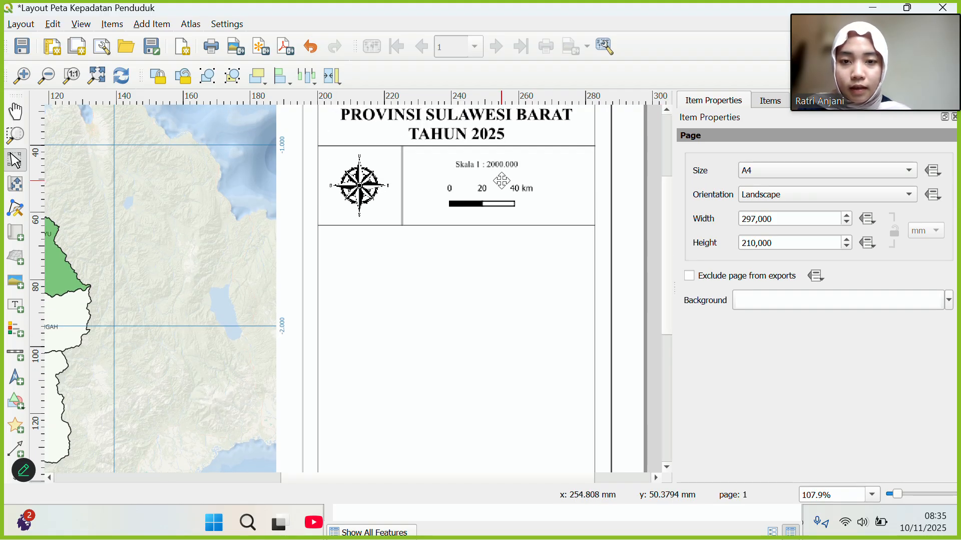
left_click(494, 164)
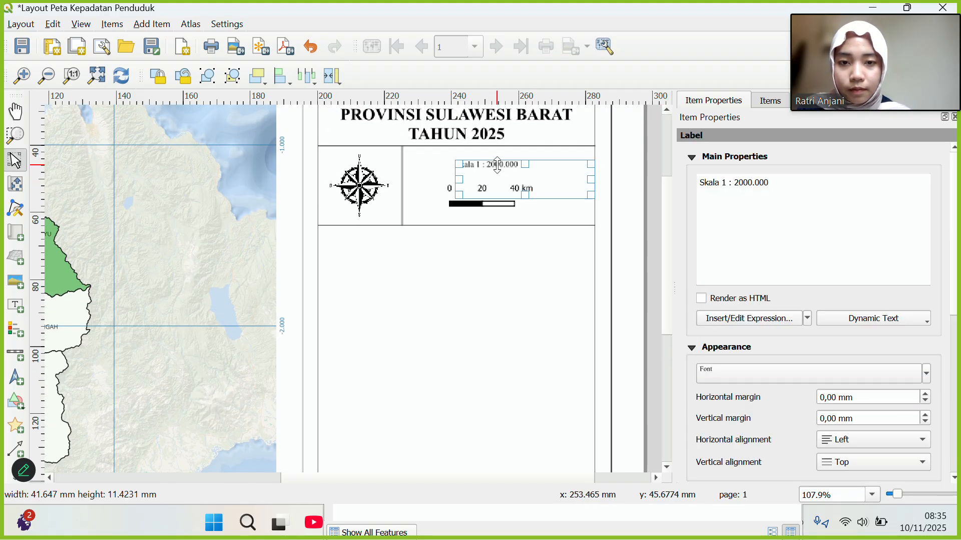
left_click(500, 241)
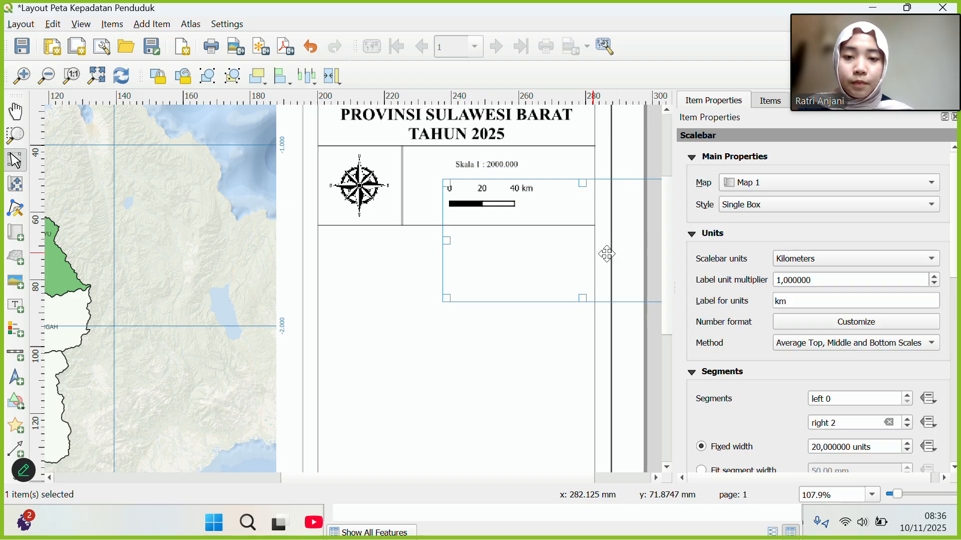
left_click(368, 311)
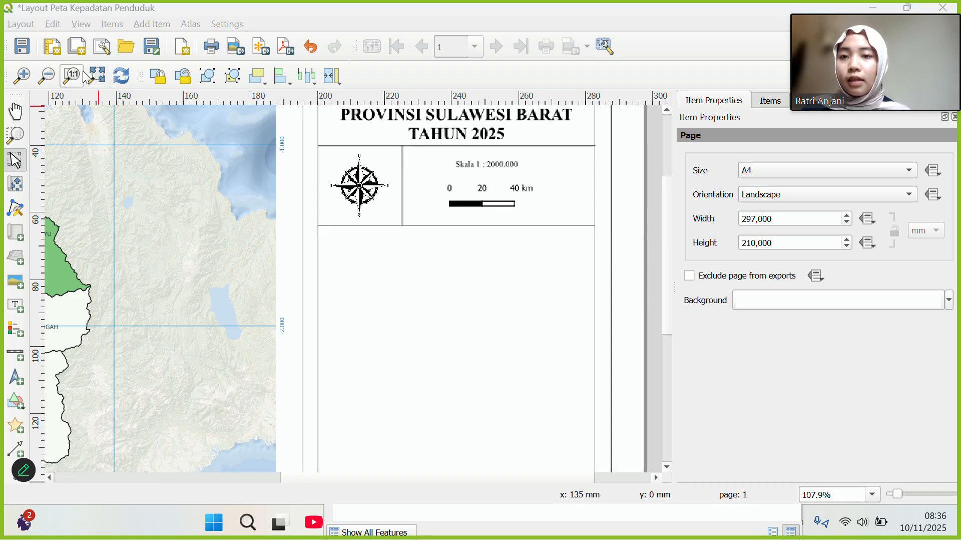
Draw a label box below the compass row and replace Lorem ipsum with 'Universal Transverse Mercator'.
left_click(15, 310)
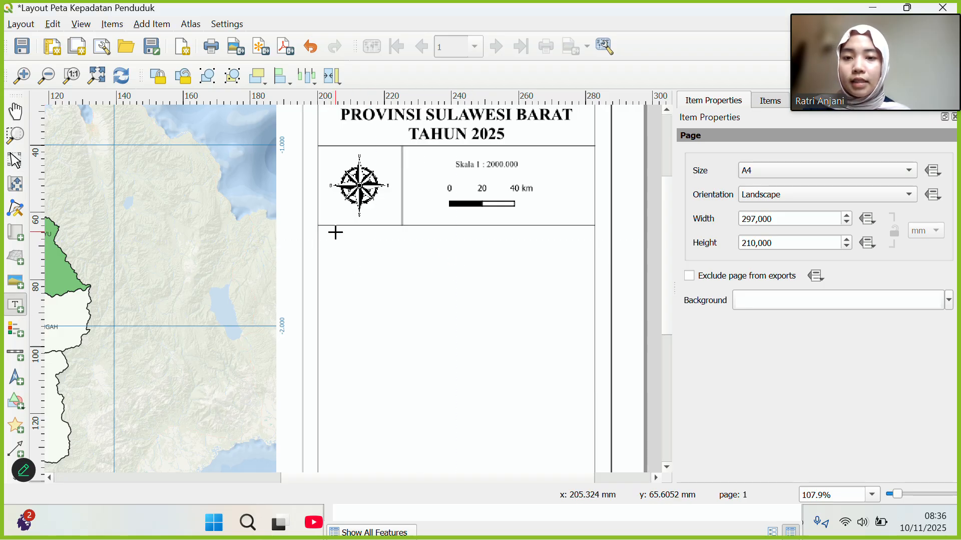
left_click_drag(331, 238, 585, 314)
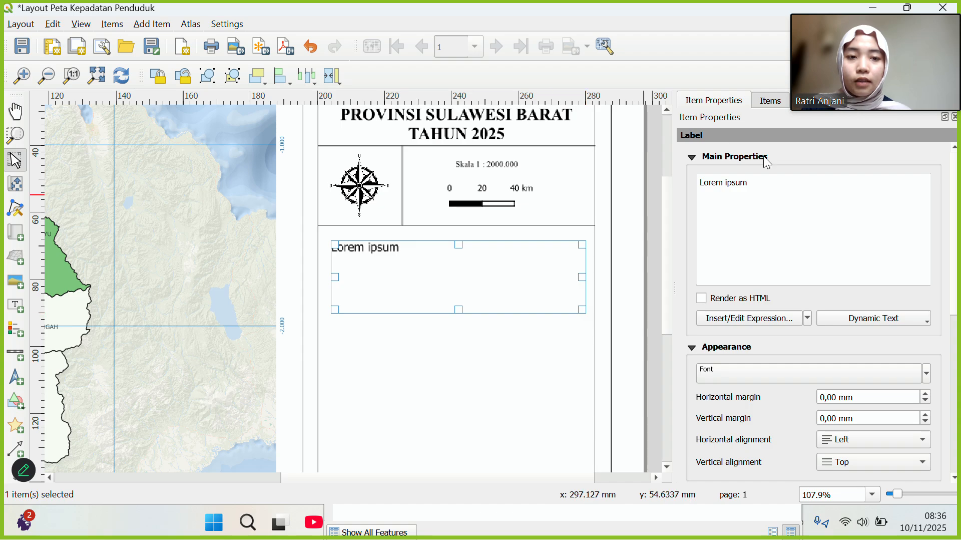
double_click(724, 180)
left_click_drag(719, 179, 803, 190)
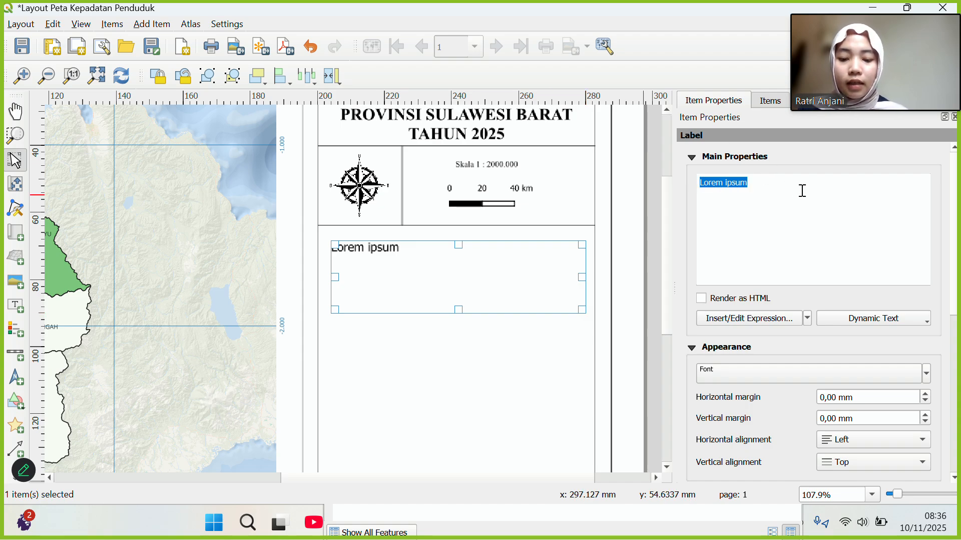
type("Uni")
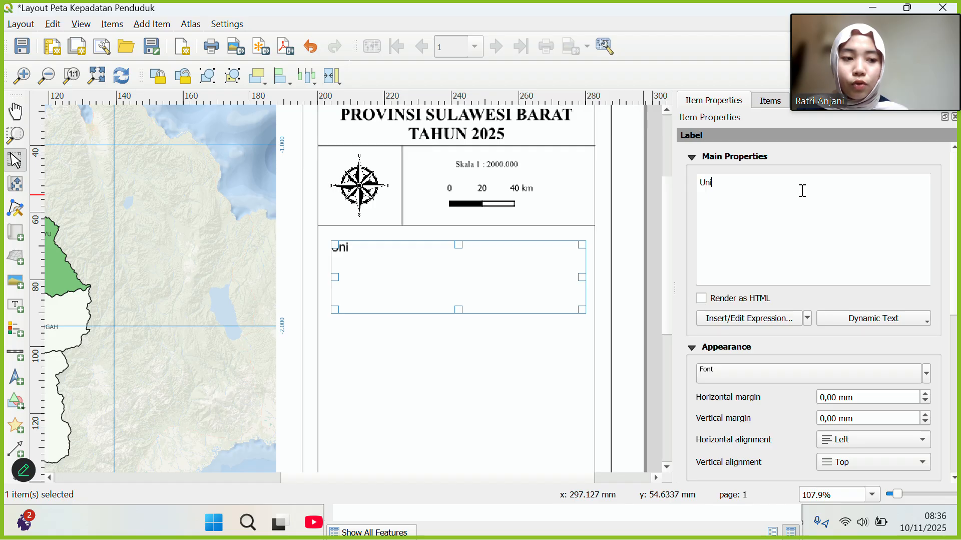
type("versal Tran")
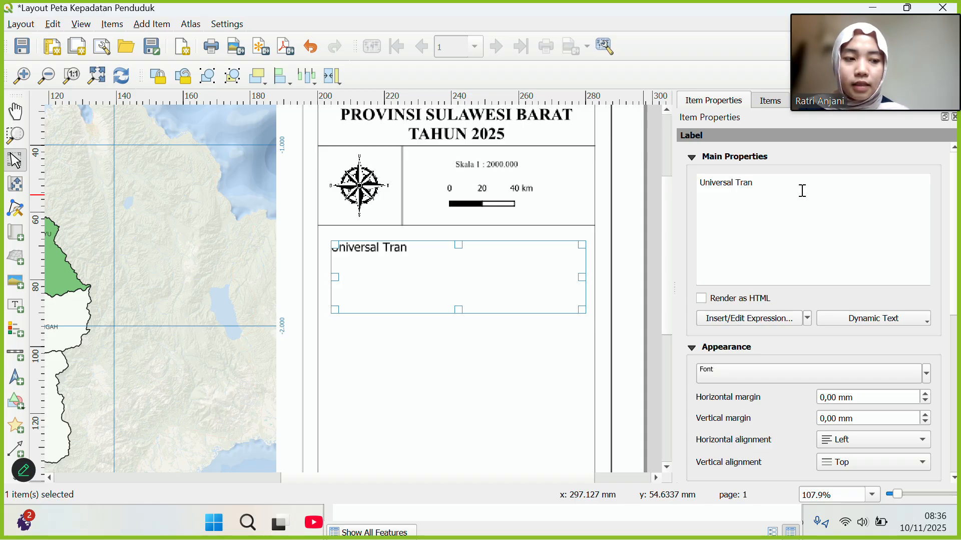
type("sverse Mer")
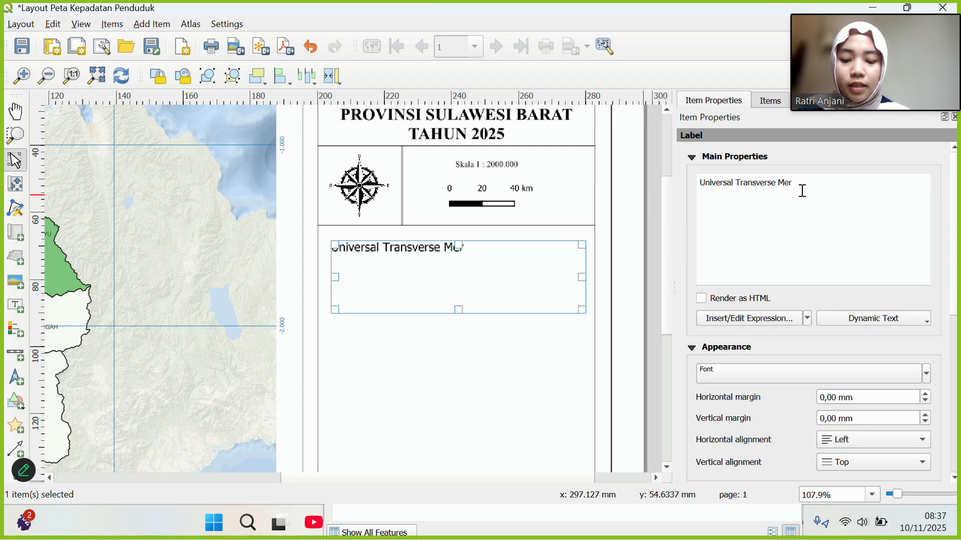
type("cator")
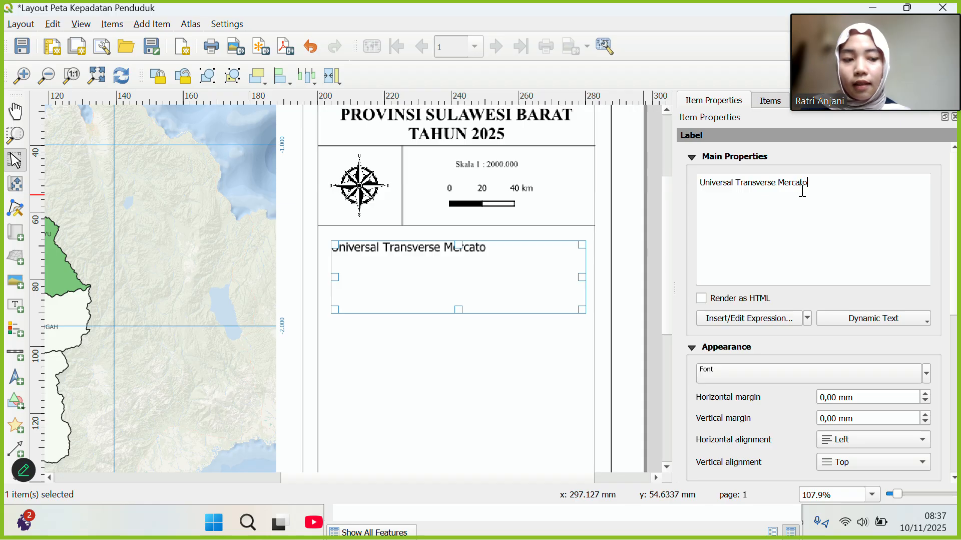
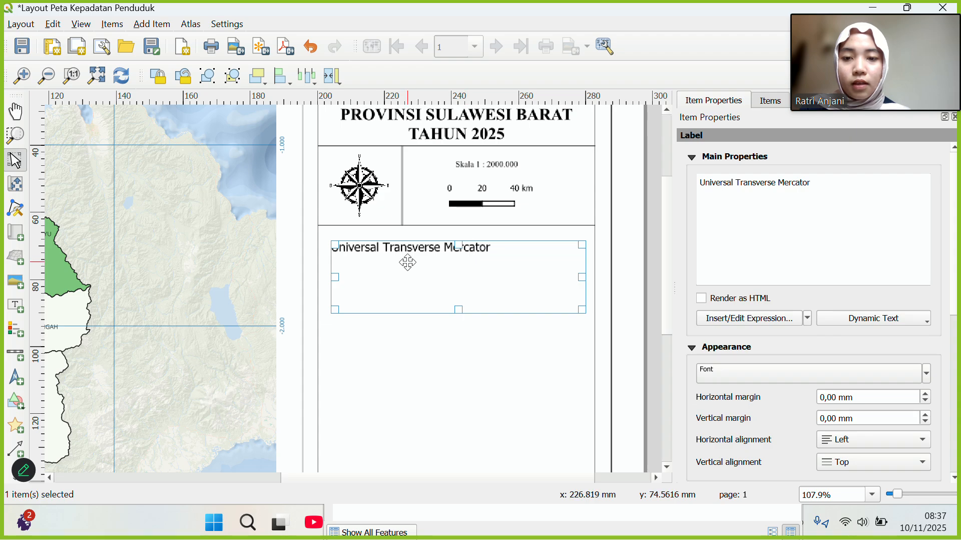
Type 'Sistem Proyeksi :' at the start of the label, before Universal Transverse Mercator.
left_click(699, 182)
type("Siste")
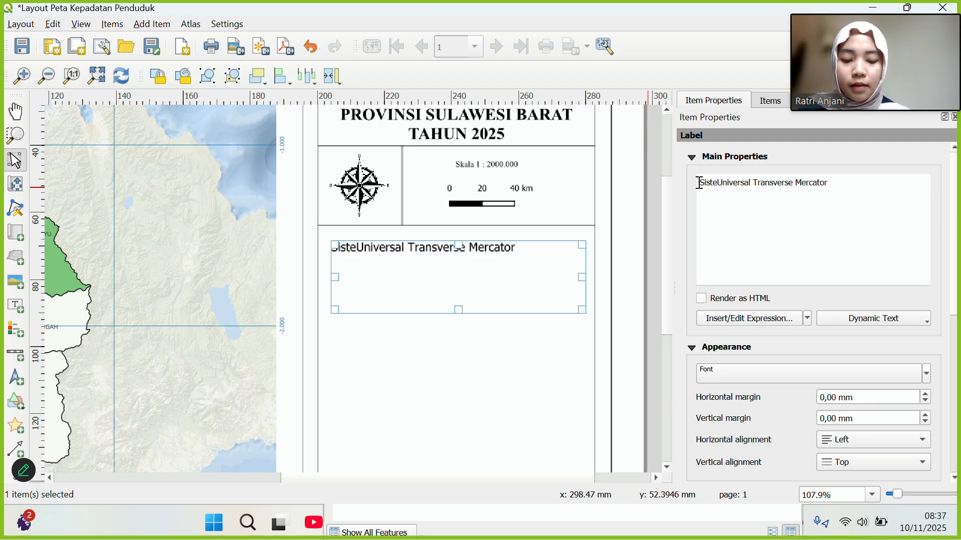
type("m Proy")
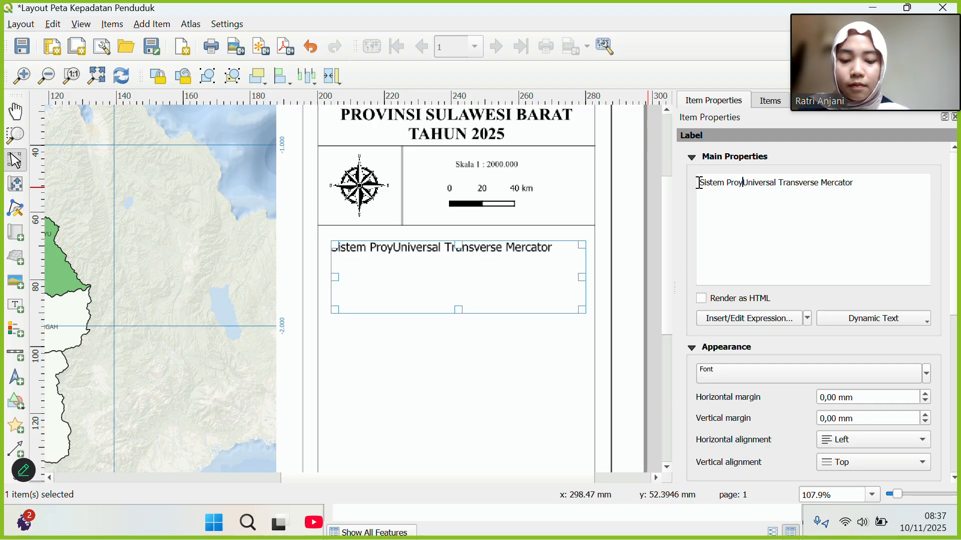
type("eek")
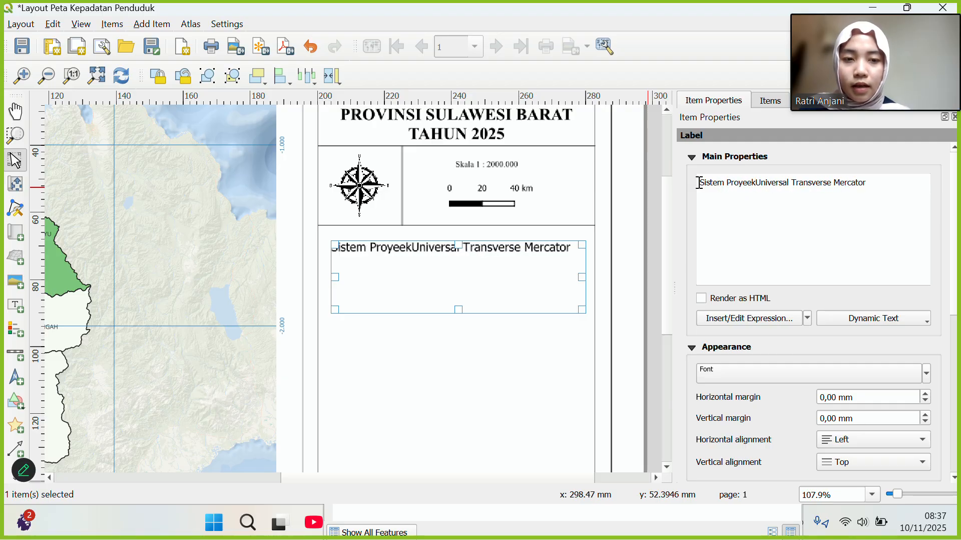
key("BackSpace")
key("BackSpace")
type("ksi")
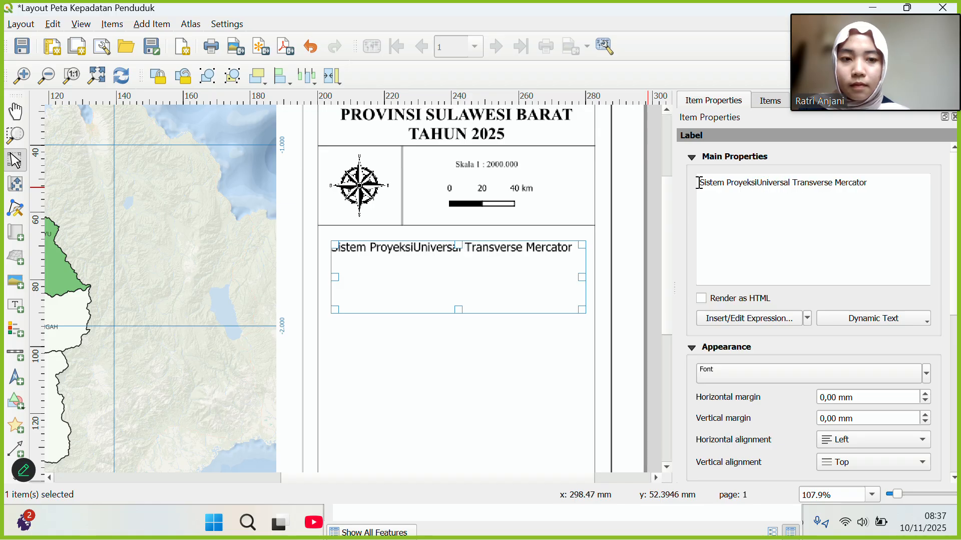
type(" ;")
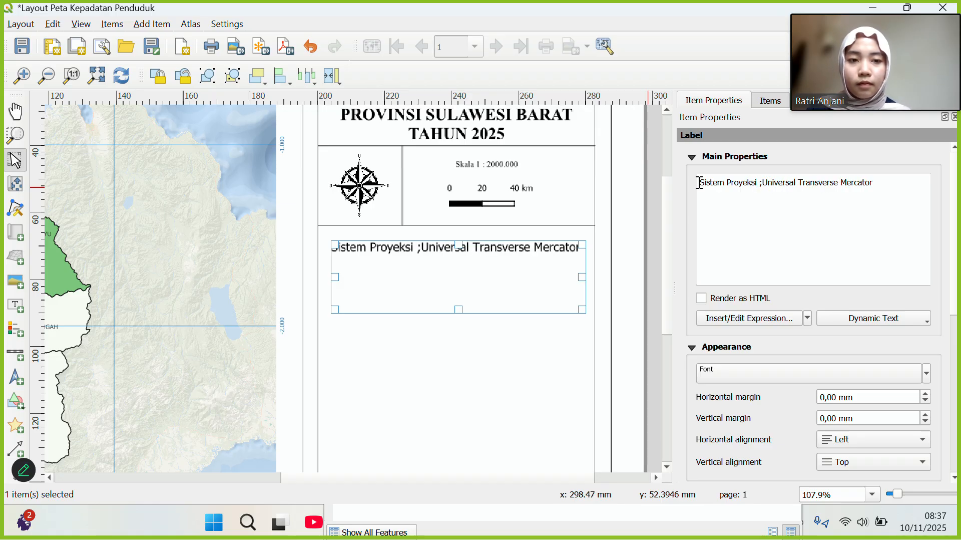
key("BackSpace")
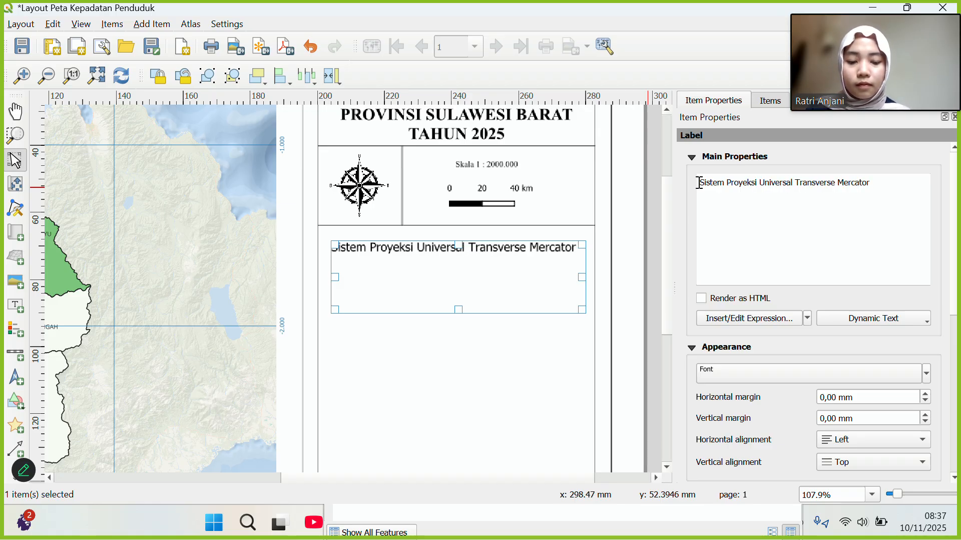
type(":")
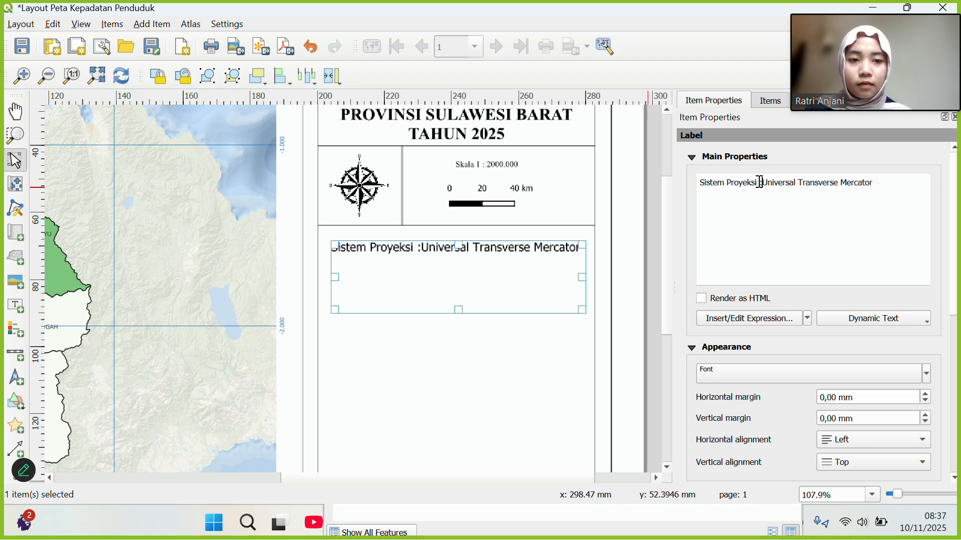
Adjust the tab gap between 'Sistem Proyeksi' and ':Universal Transverse Mercator'.
key("Tab")
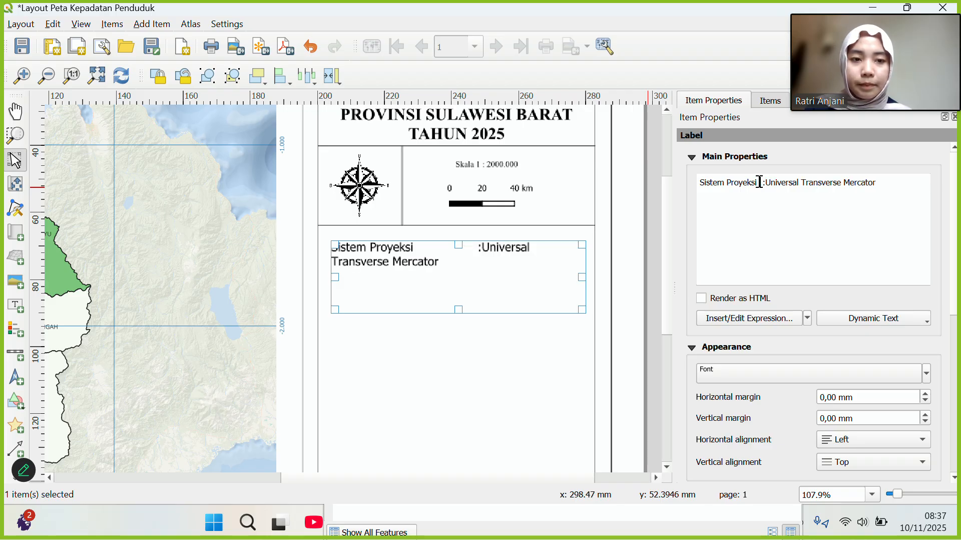
key("Tab")
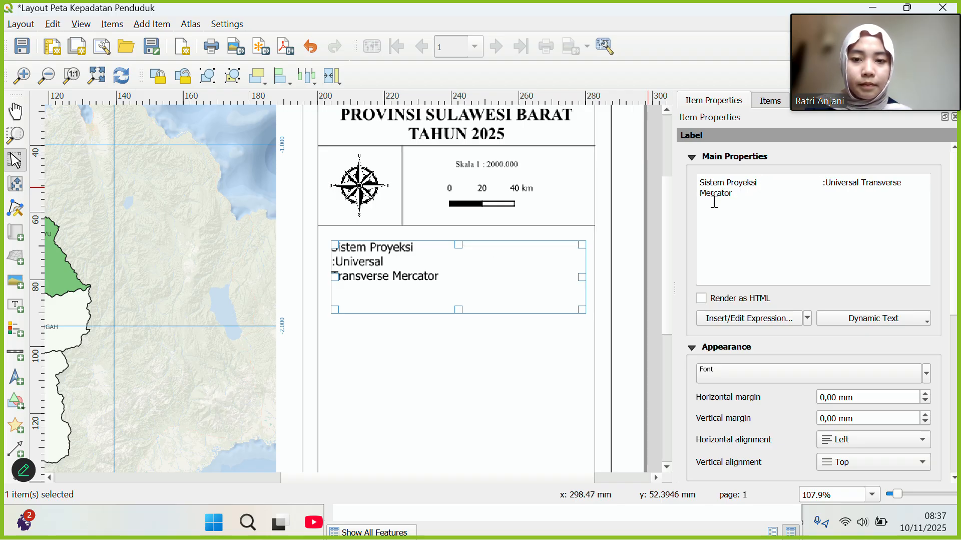
left_click(784, 186)
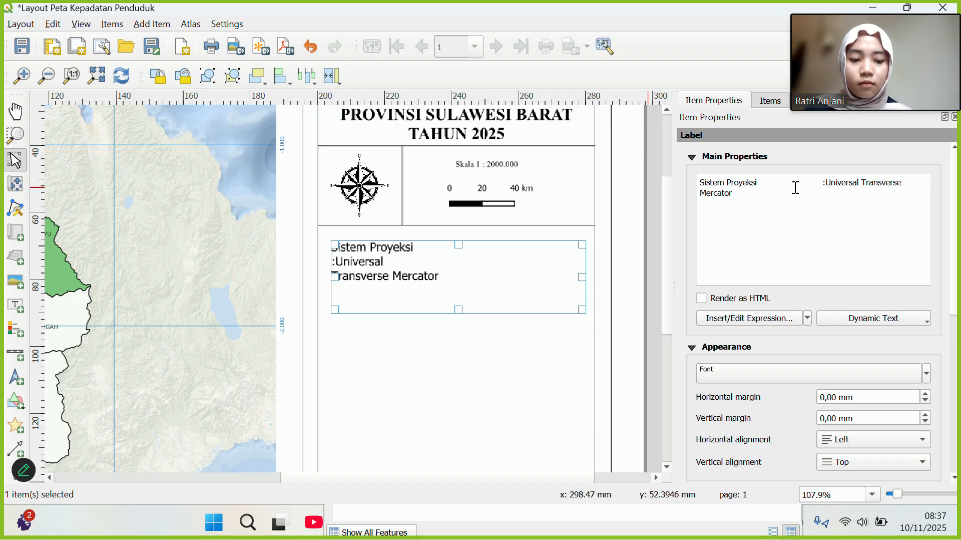
key("BackSpace")
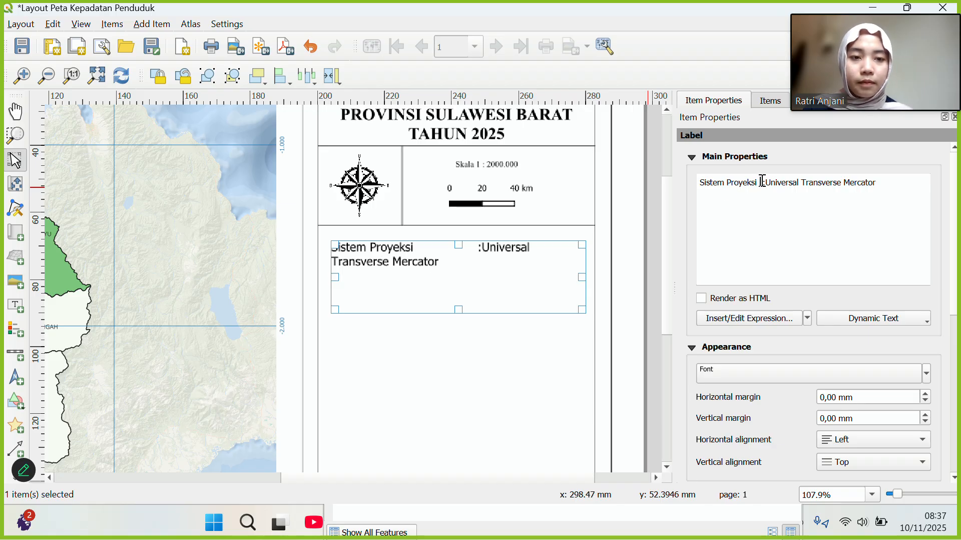
key("BackSpace")
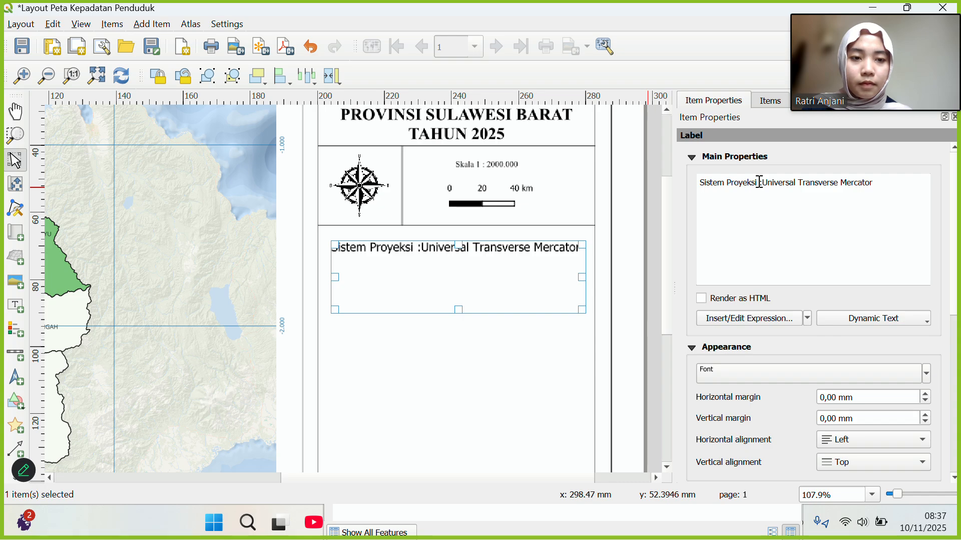
double_click(760, 182)
key("BackSpace")
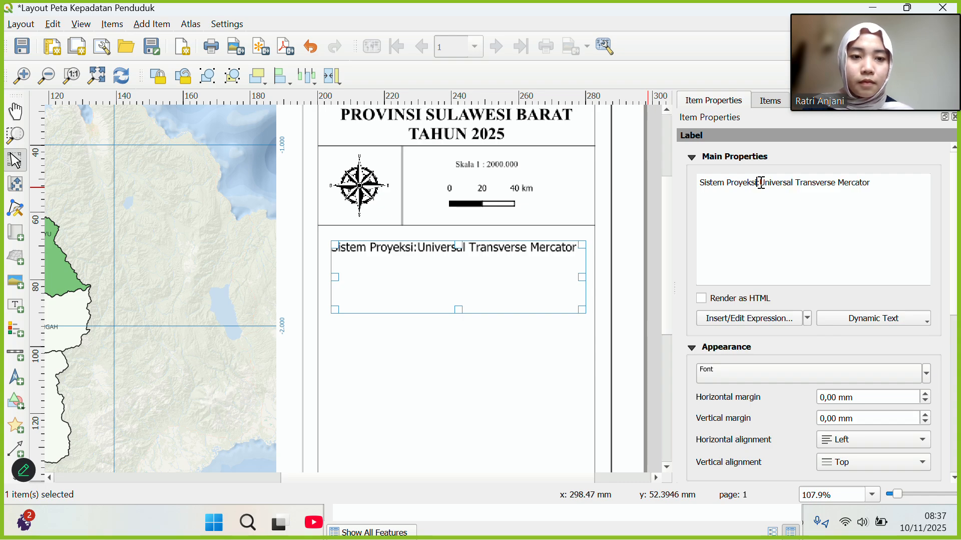
key("Tab")
key("Tab")
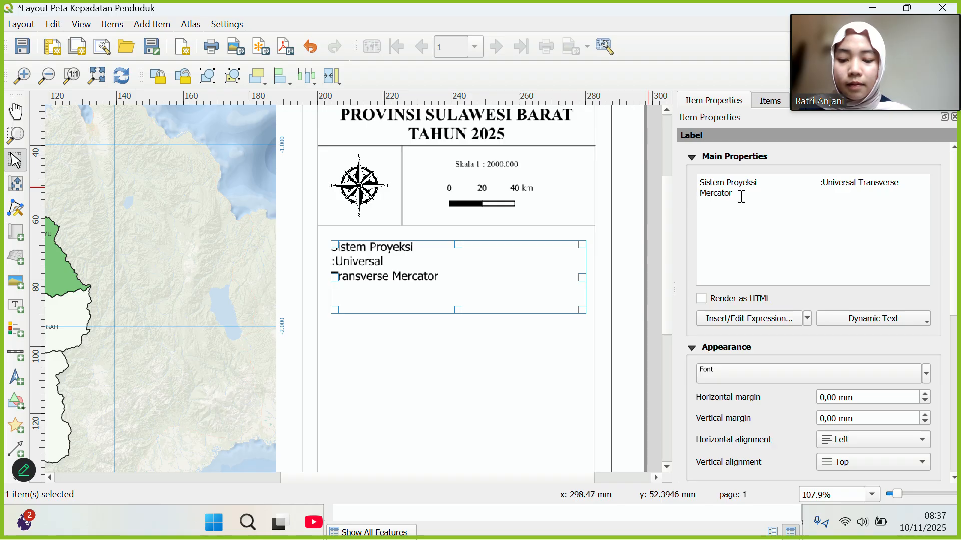
Type 'Sistem Grid' as the next line of the map info label.
type("Soste")
key("BackSpace")
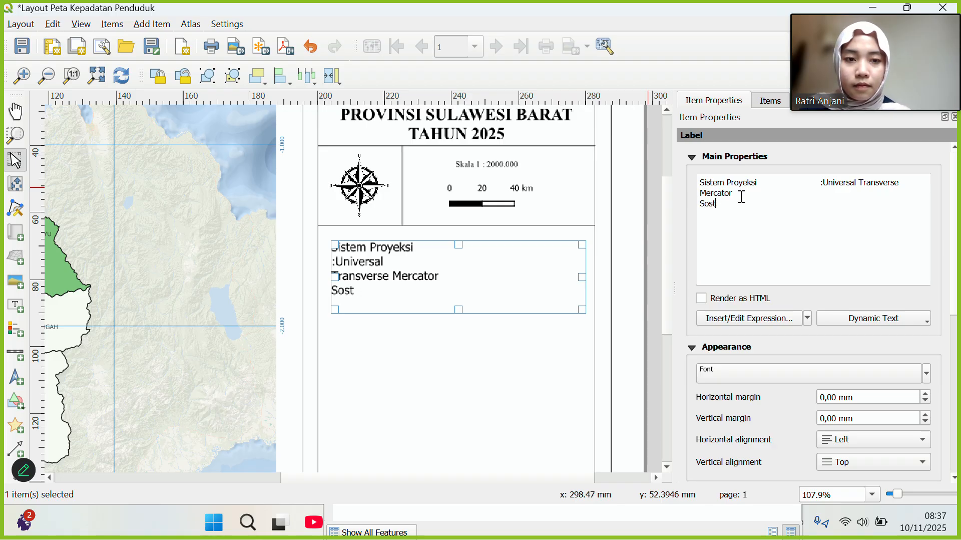
key("BackSpace")
key("BackSpace")
key("BackSpace")
type("ie")
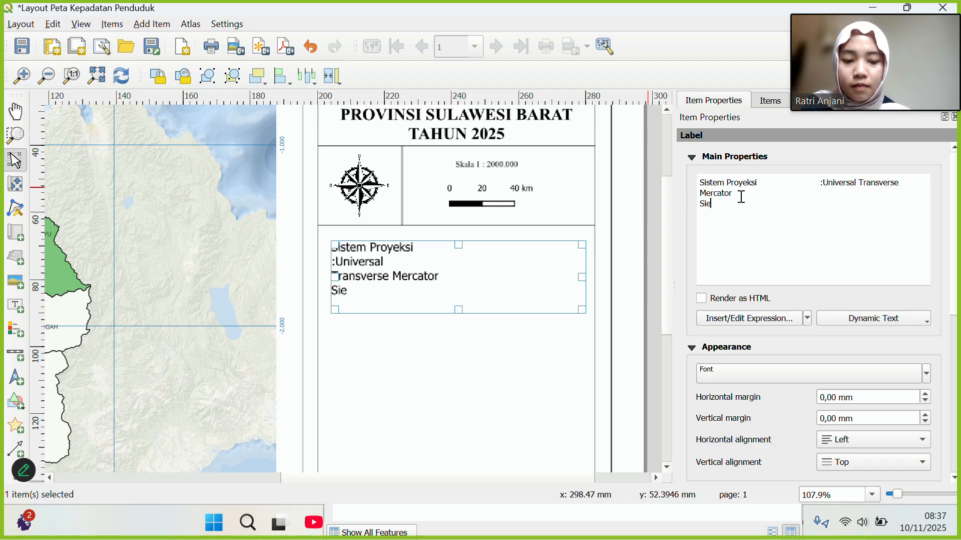
key("BackSpace")
type("stem g")
key("BackSpace")
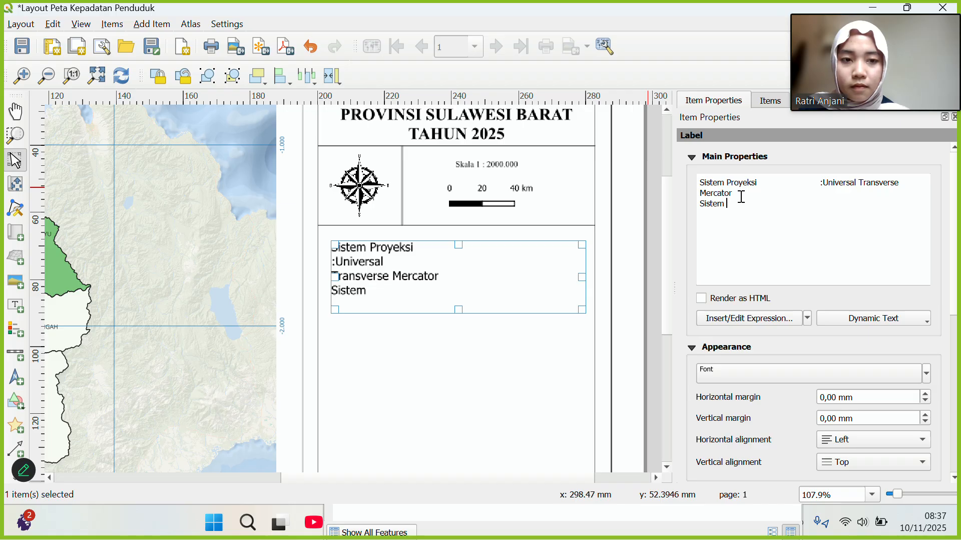
type("Grid")
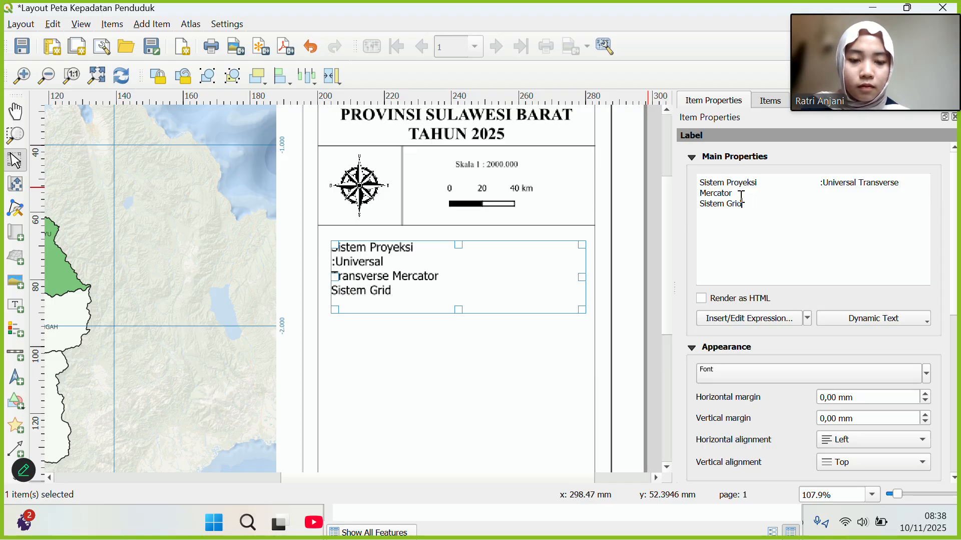
Tab-align ': Geografis' after Sistem Grid, then add a 'Datum : WGS 1984' line.
key("Tab")
key("Tab")
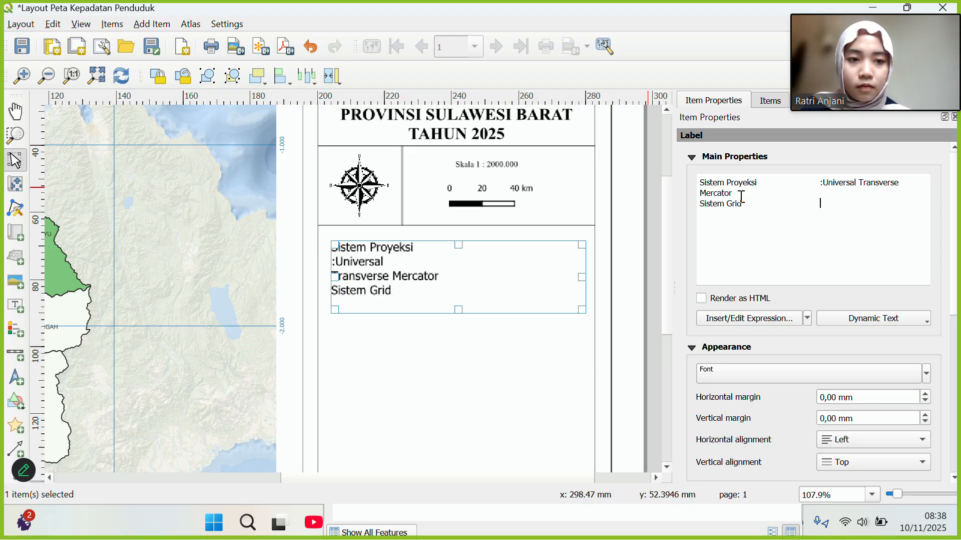
type(":")
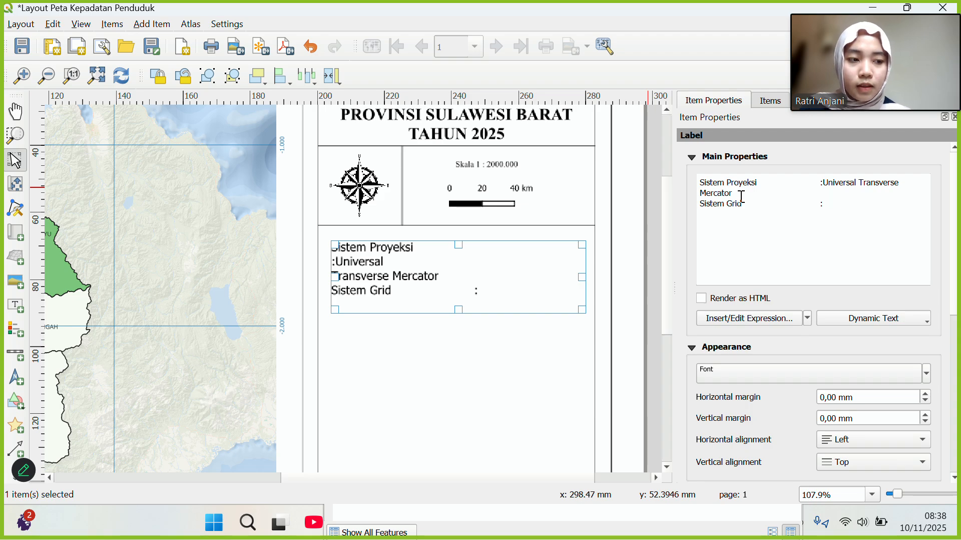
type(" G")
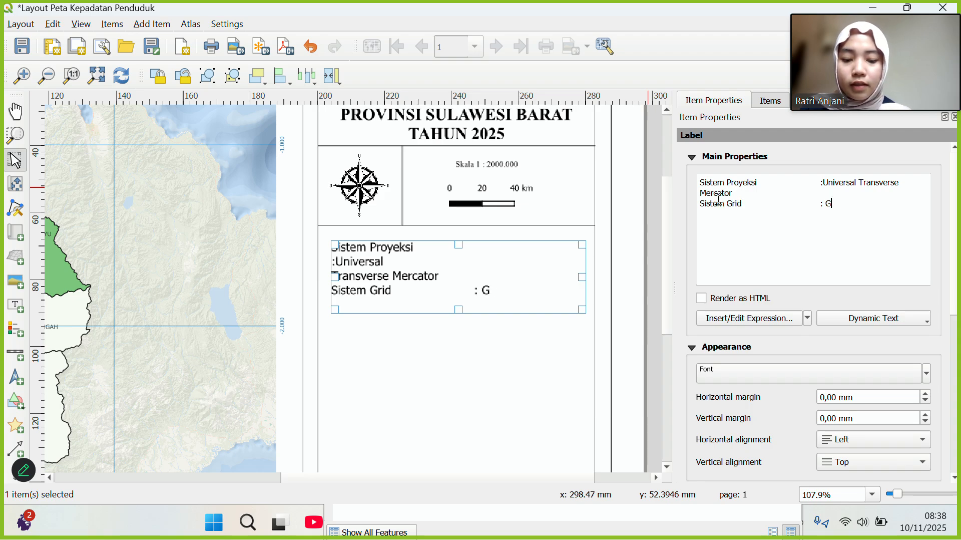
type("epgrafis")
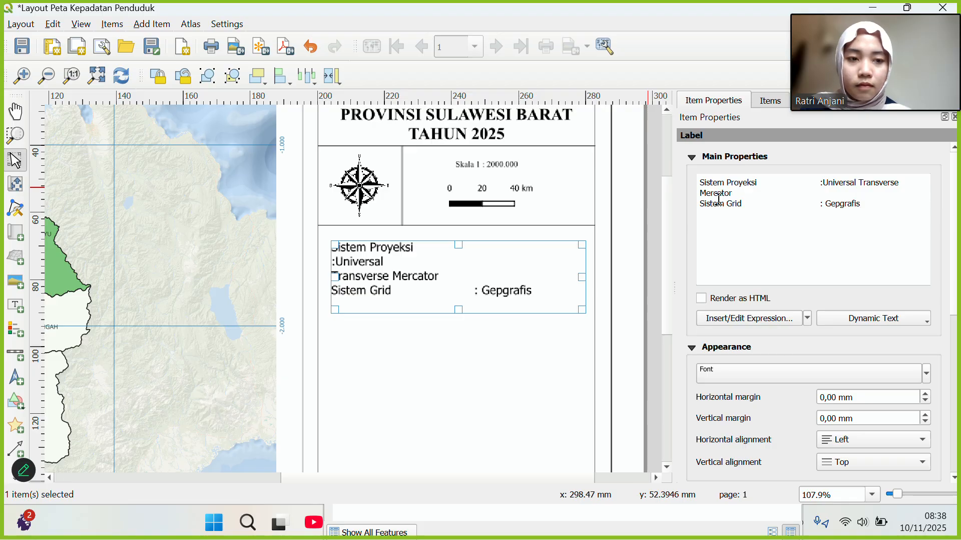
key("BackSpace")
key("BackSpace")
key("BackSpace")
key("BackSpace")
key("BackSpace")
key("BackSpace")
key("BackSpace")
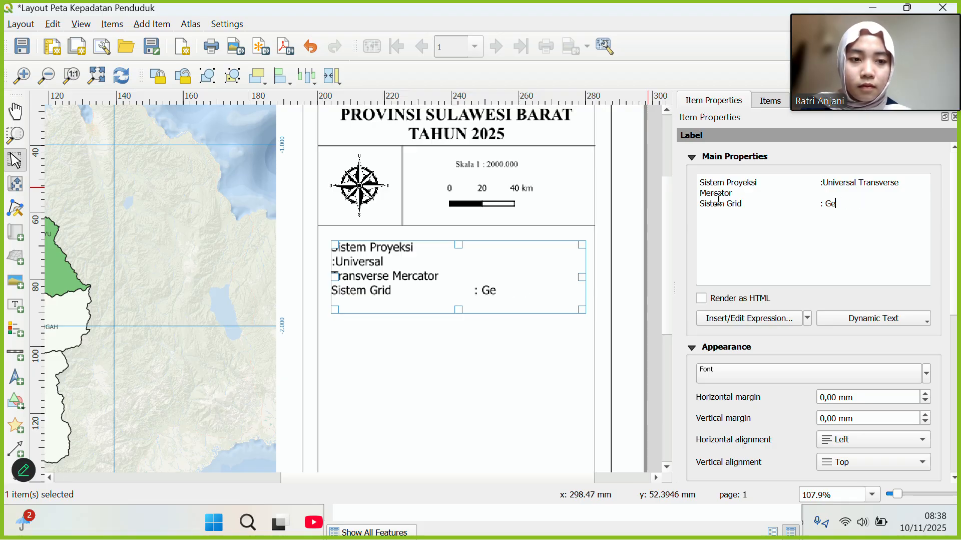
type("ografis")
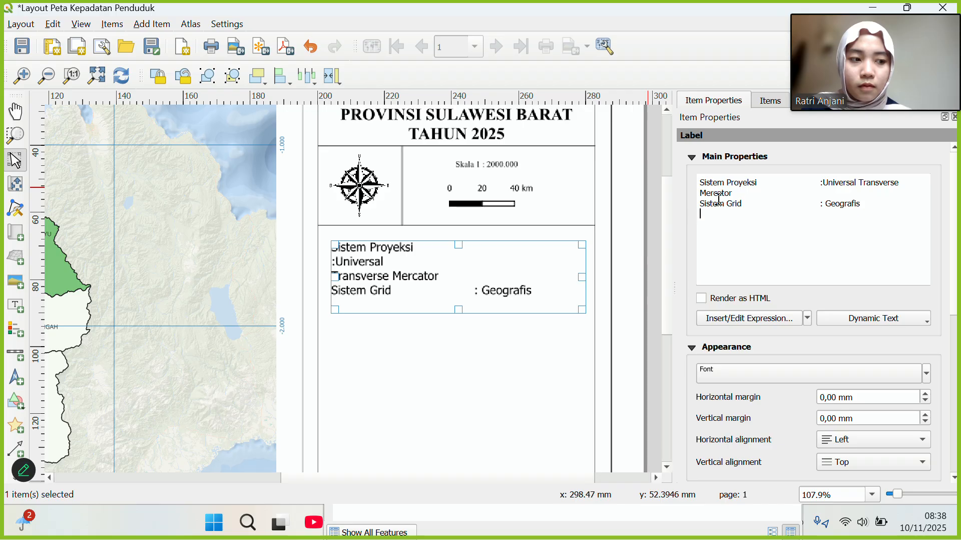
key("Return")
type("Dat")
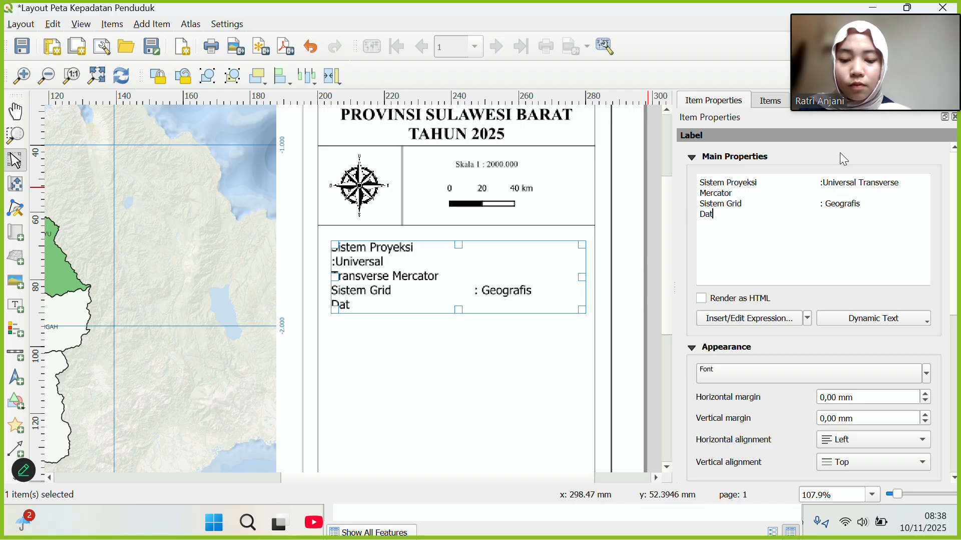
type("um ")
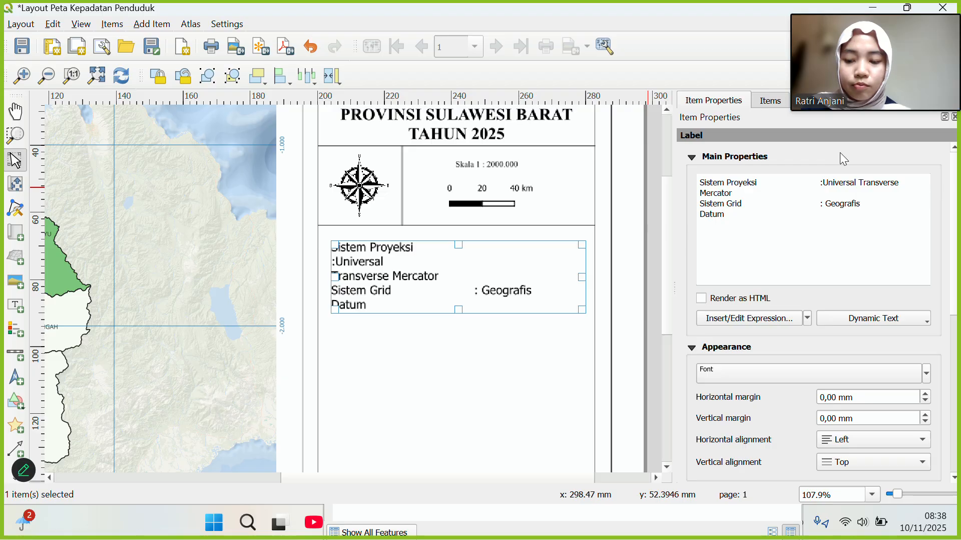
type("\t\t\t:")
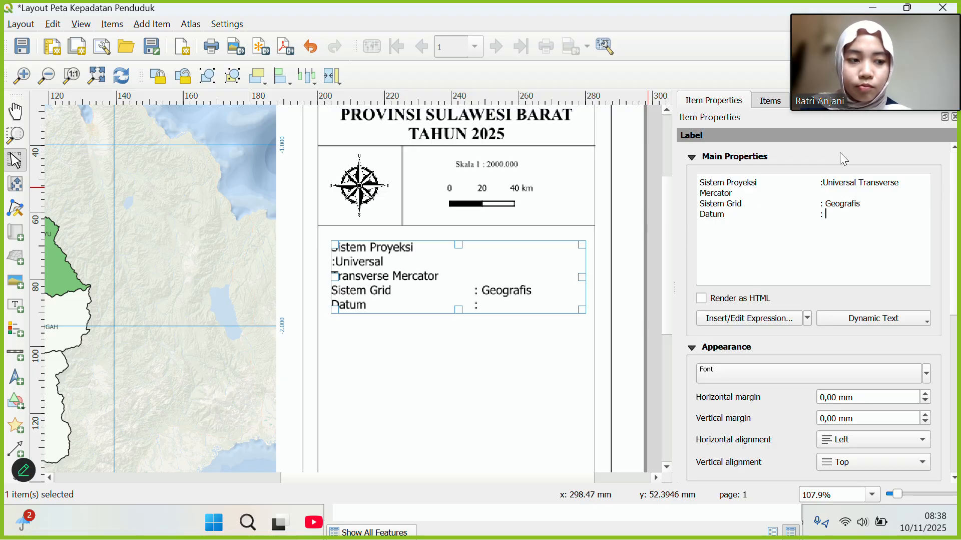
type(" WGS")
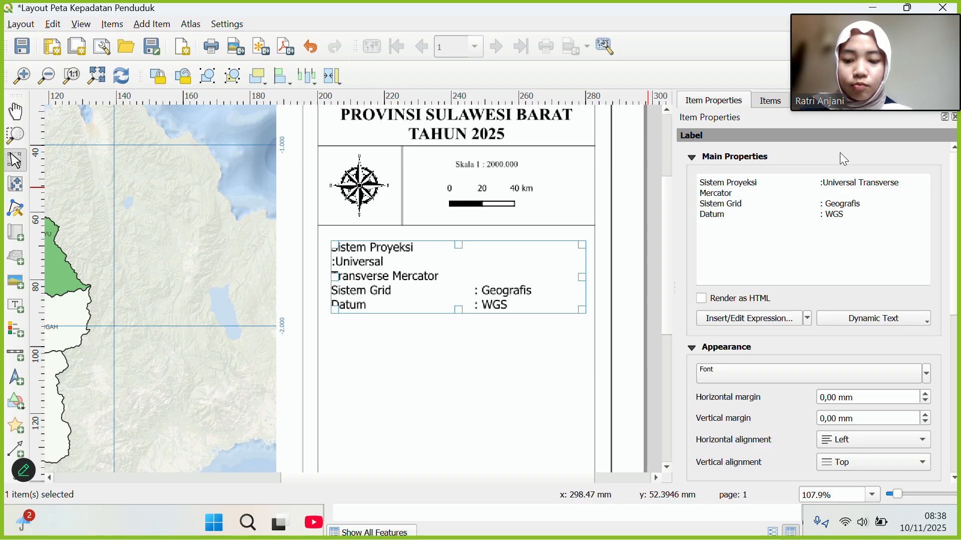
type(" 1984")
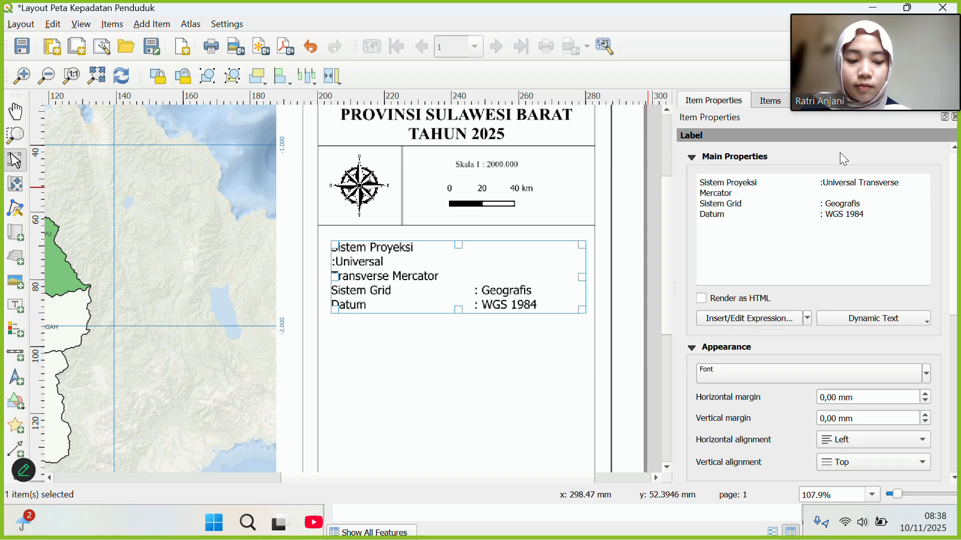
Add a new label line 'Zona', tab-aligned with ': 50S (Sulawesi Barat)'.
key("Return")
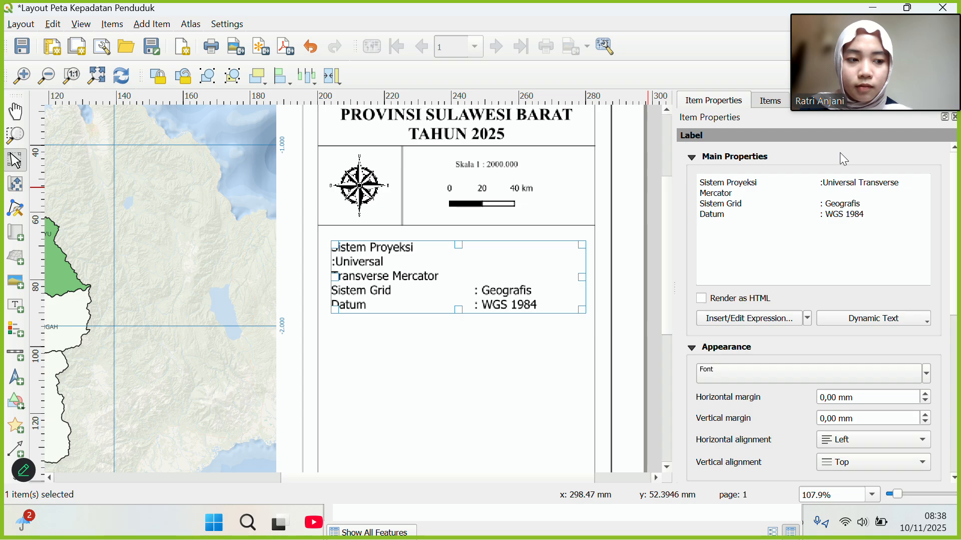
type("Z")
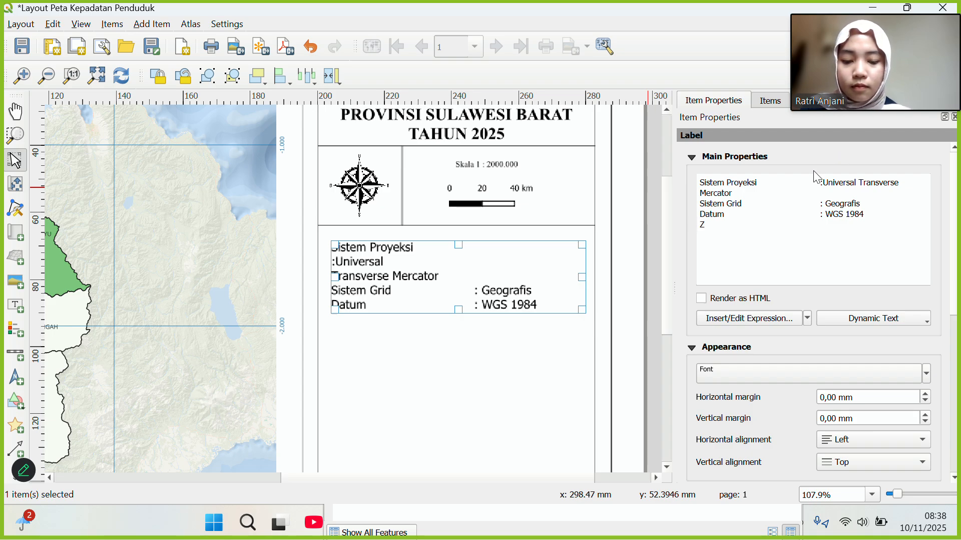
type("ona")
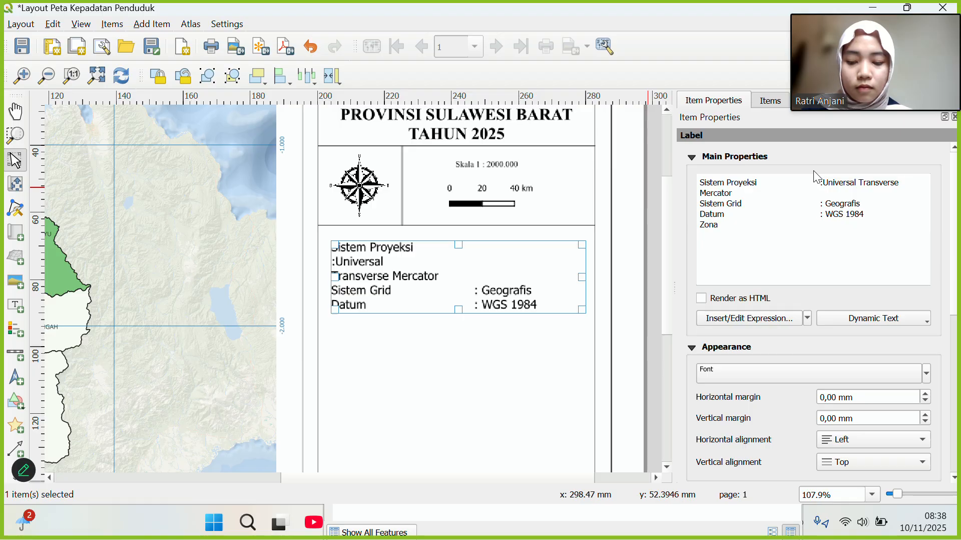
key("Tab")
key("Tab")
key("Tab")
type(": ")
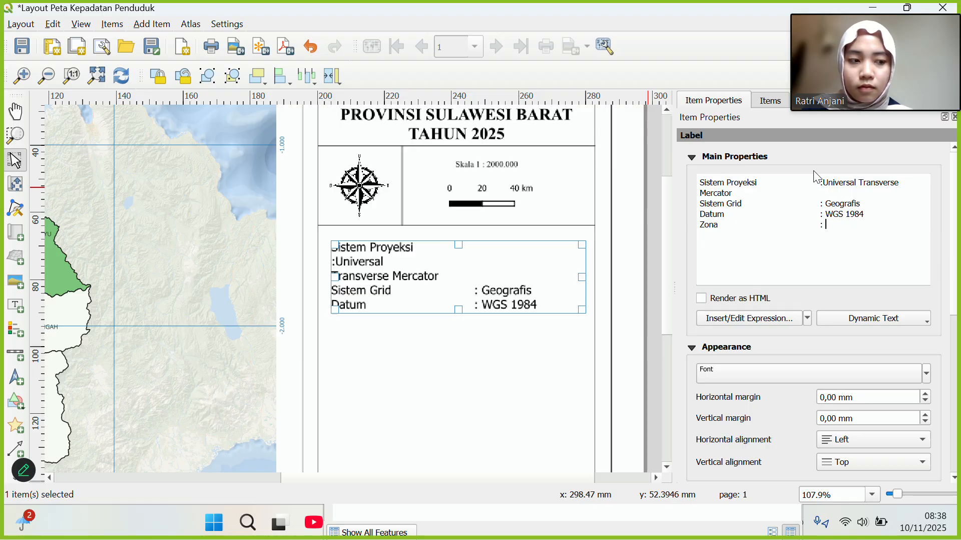
type("50")
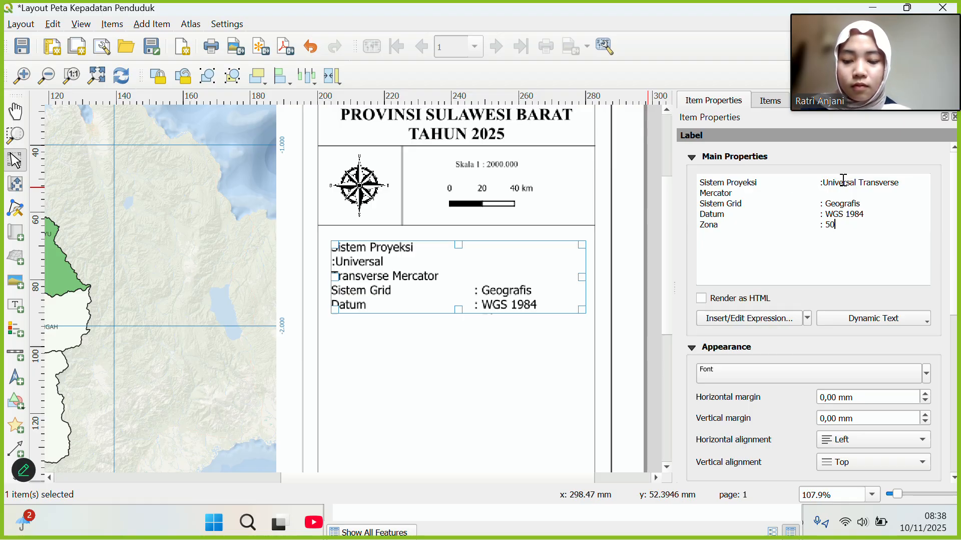
type("S")
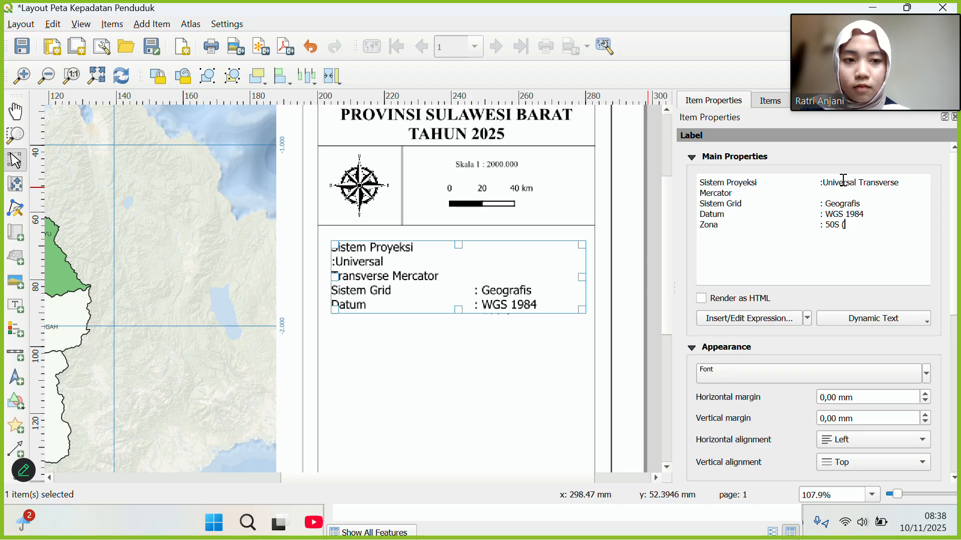
type(" (Su")
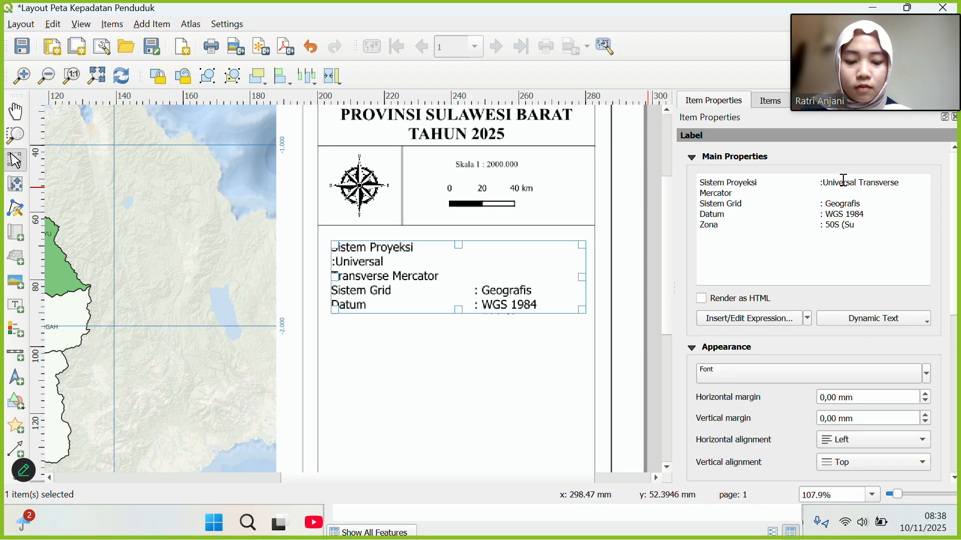
type("lawesi ")
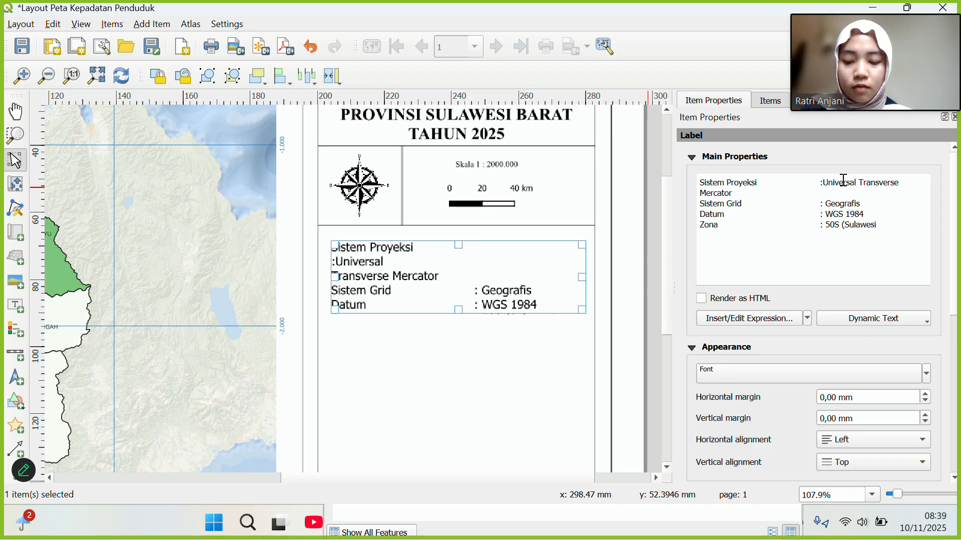
type("B")
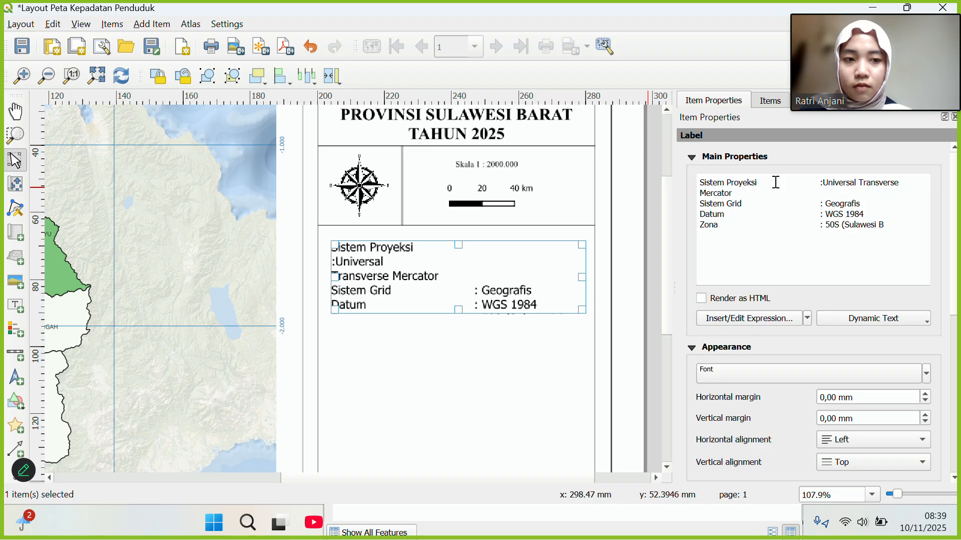
type("arat")
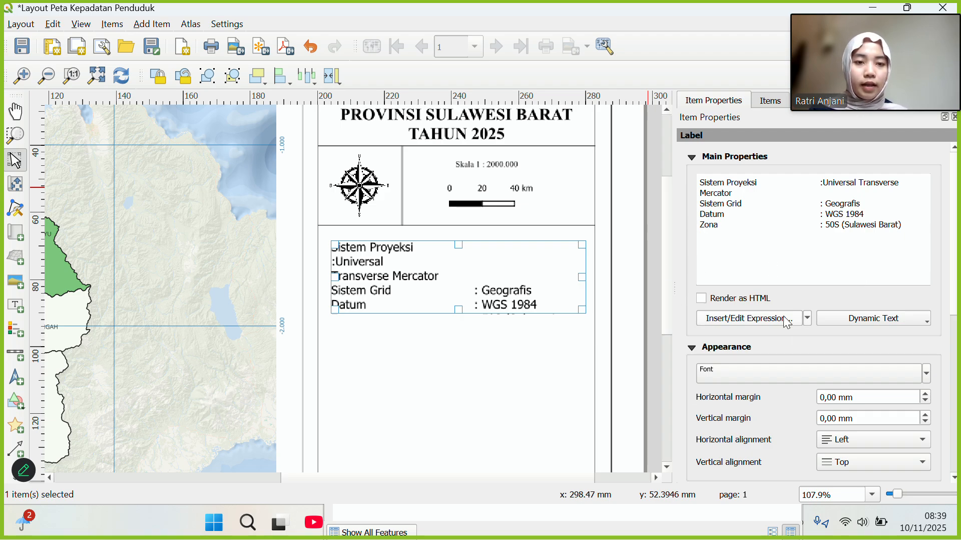
Change the projection info label's font to Times New Roman, size 6 pt.
scroll(787, 323, "down", 4)
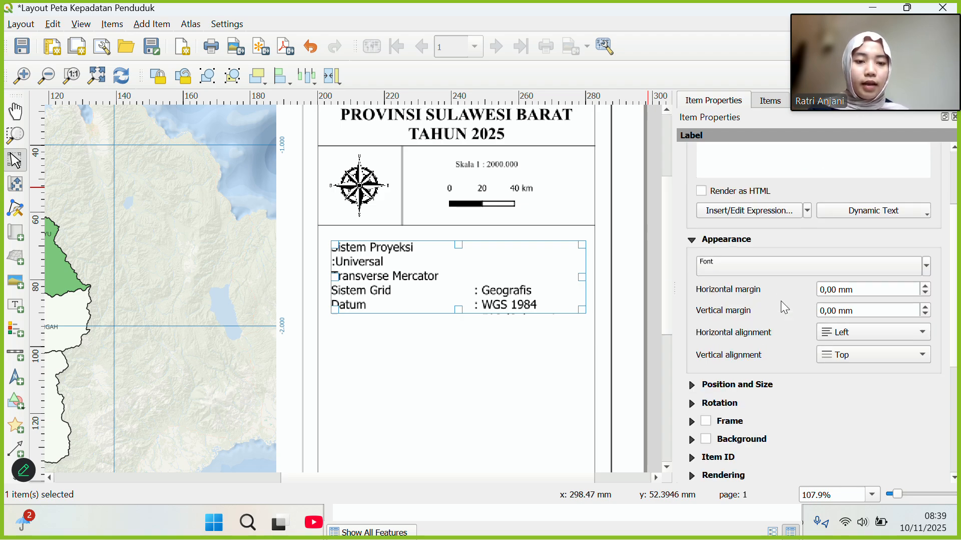
left_click(748, 256)
left_click(748, 256)
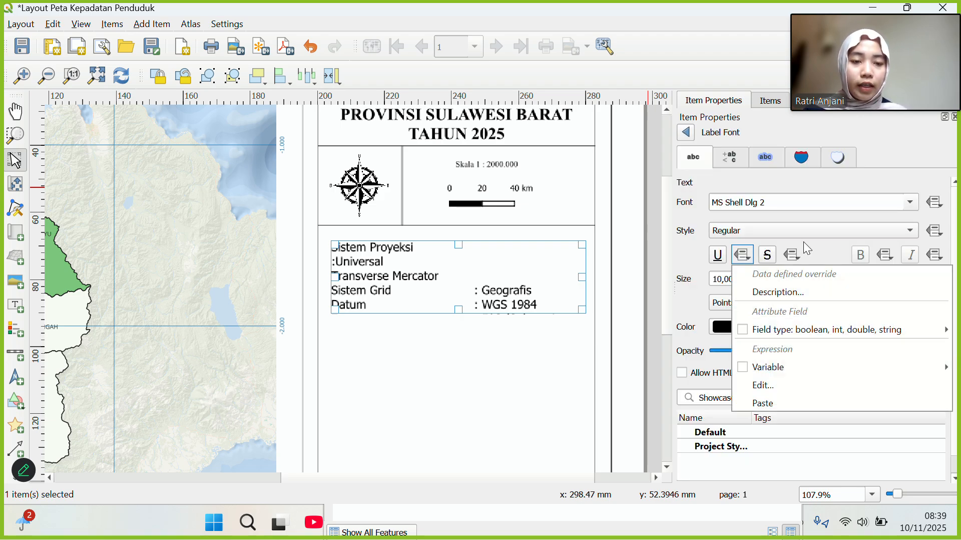
left_click(912, 203)
scroll(699, 325, "down", 15)
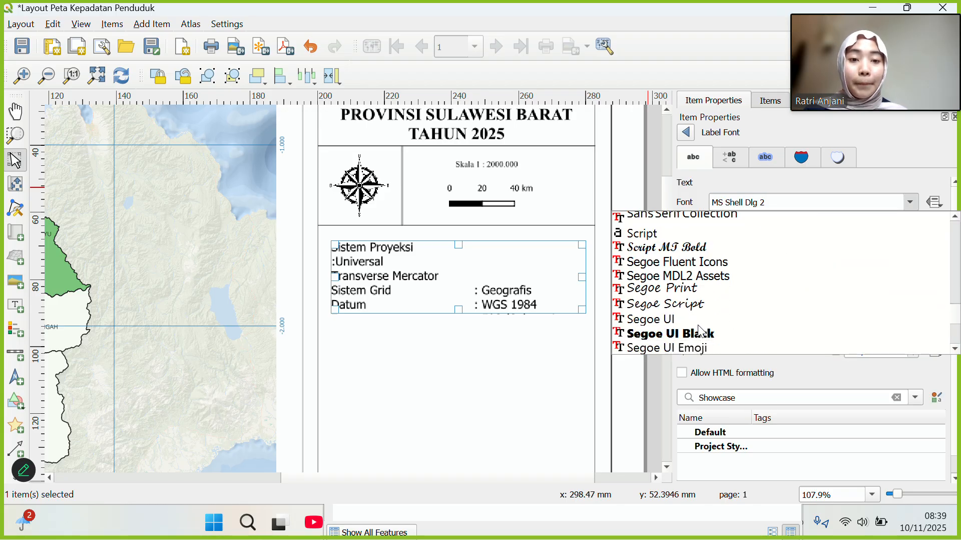
scroll(699, 328, "down", 12)
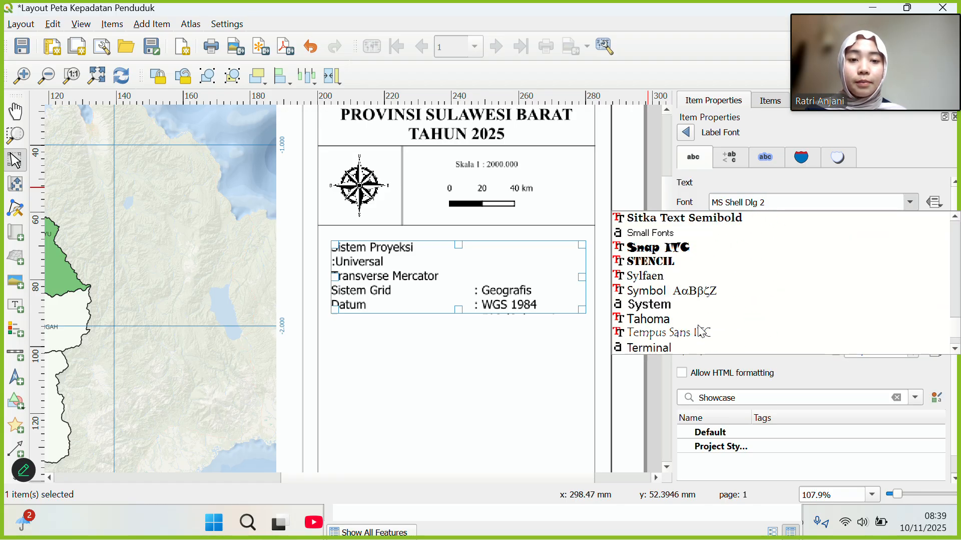
scroll(701, 331, "down", 2)
scroll(652, 331, "down", 4)
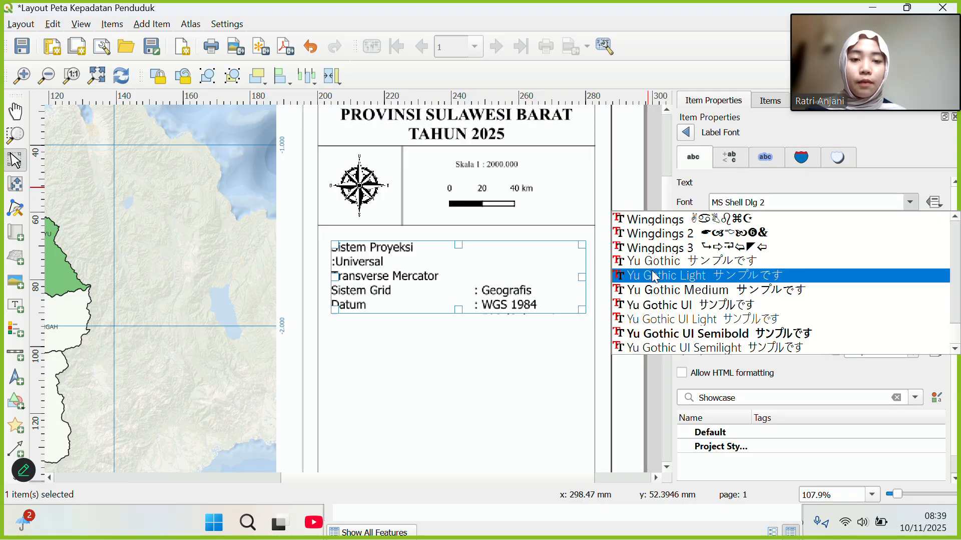
scroll(656, 276, "up", 5)
scroll(656, 287, "down", 1)
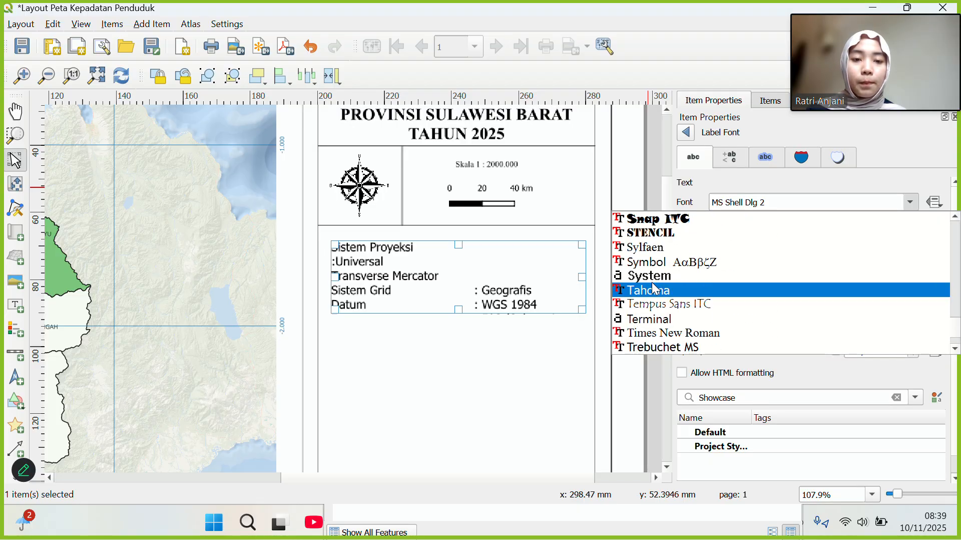
left_click(659, 333)
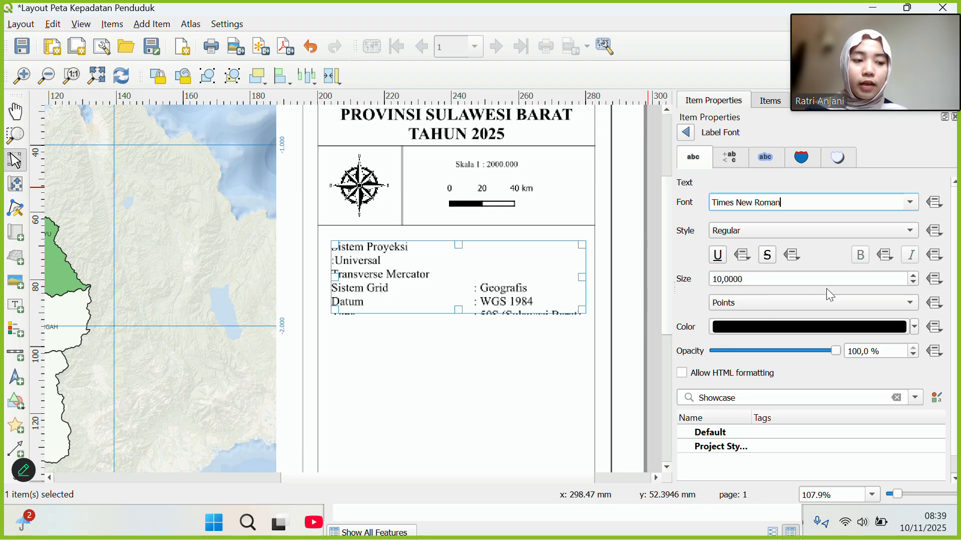
left_click(722, 278)
key("BackSpace")
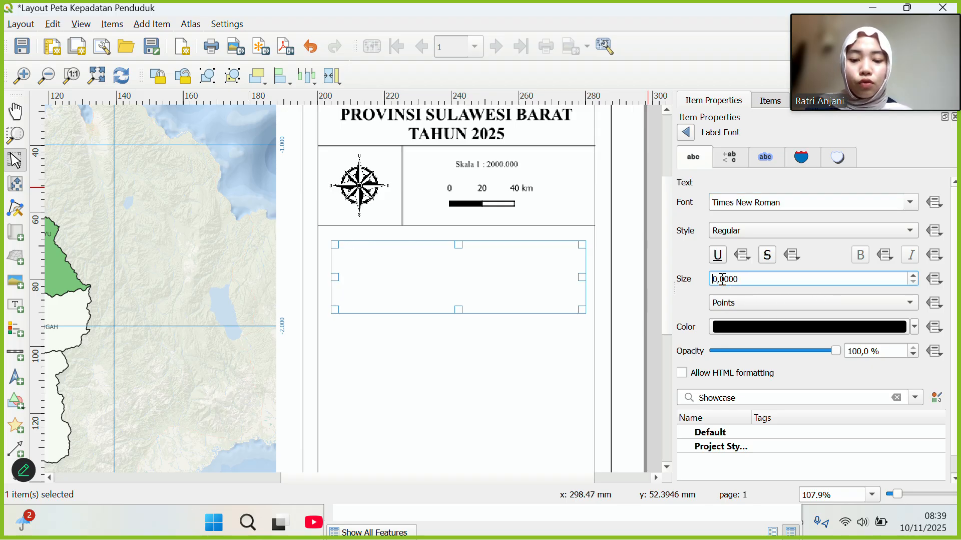
type("6")
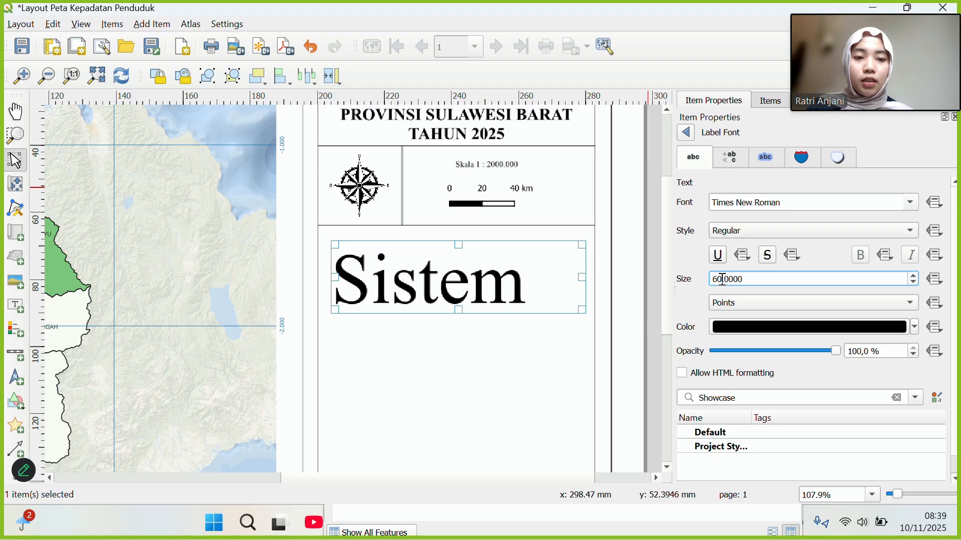
key("Delete")
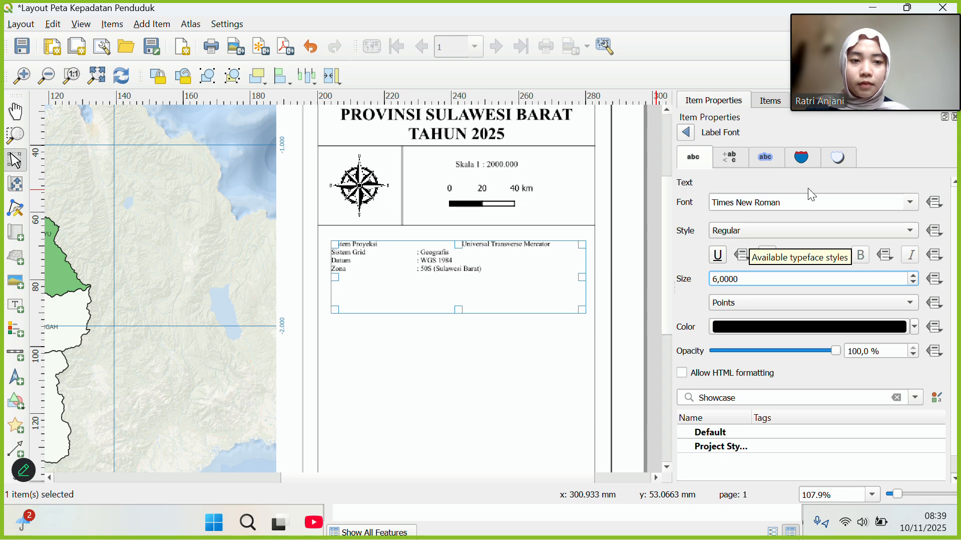
left_click(953, 227)
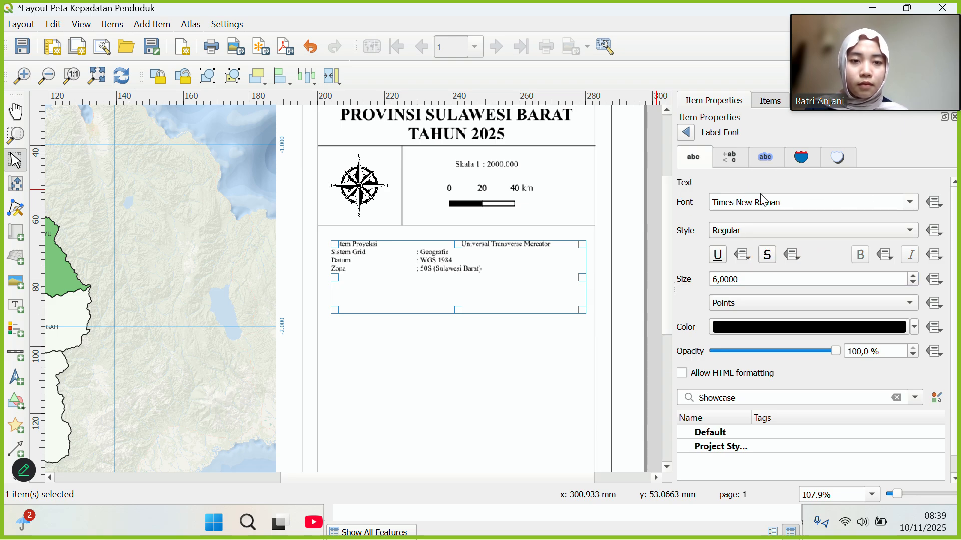
left_click(684, 132)
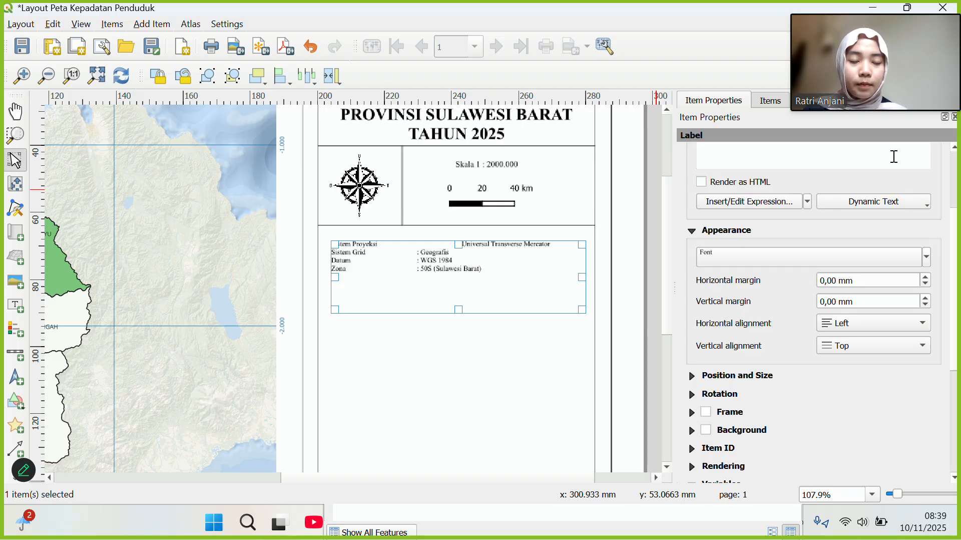
Join ':Universal Transverse Mercator' onto the Sistem Proyeksi line and move the label up and right.
scroll(827, 246, "up", 3)
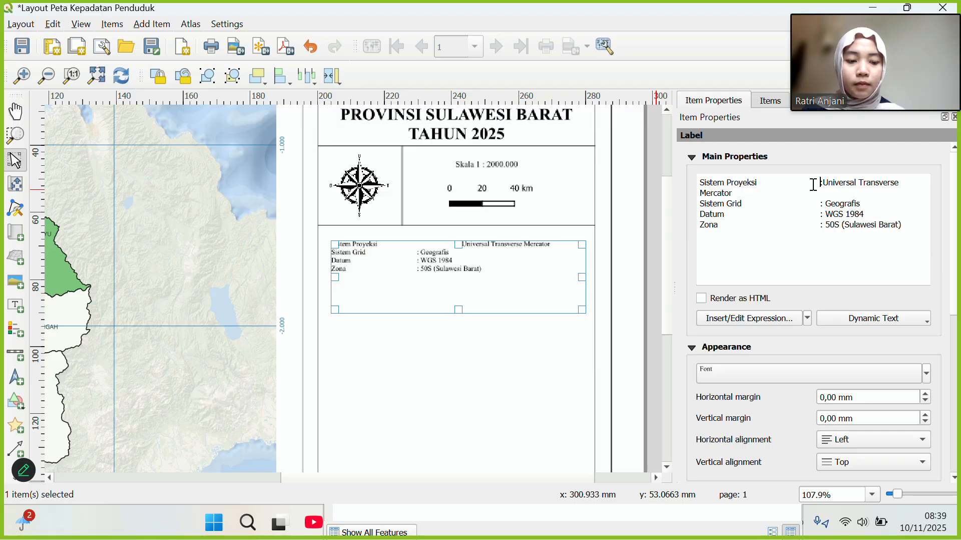
key("BackSpace")
key("BackSpace")
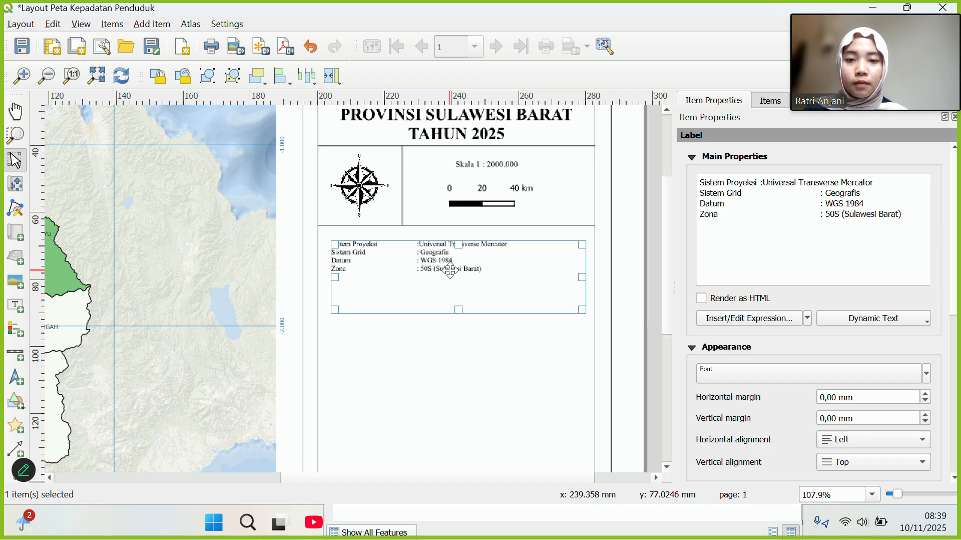
left_click(473, 343)
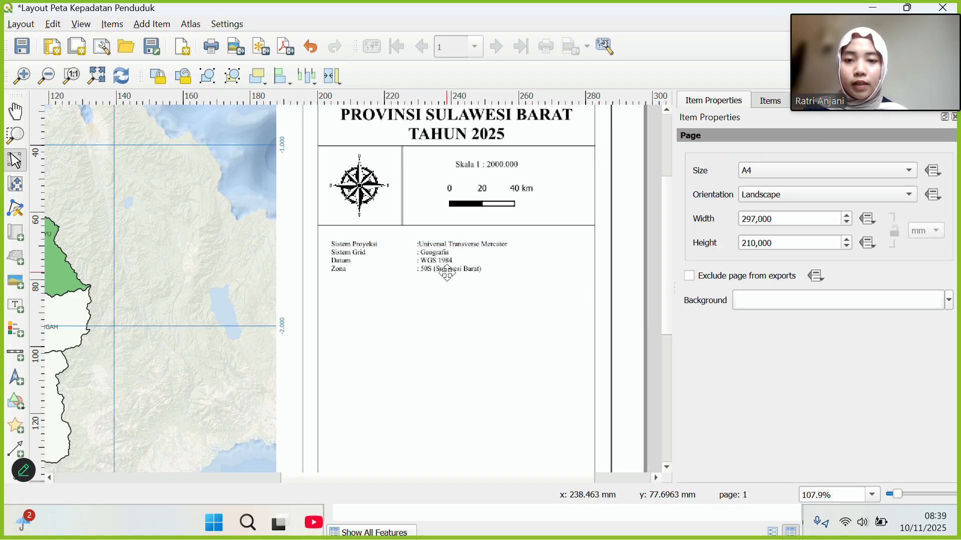
left_click_drag(436, 255, 450, 245)
left_click(450, 331)
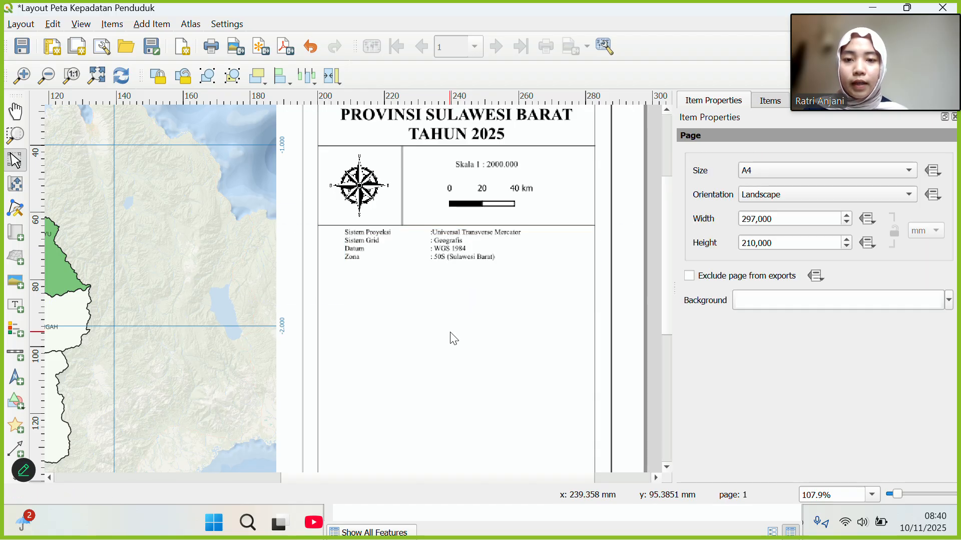
left_click(377, 224)
Copy the divider line and paste it just below the projection info label.
right_click(377, 224)
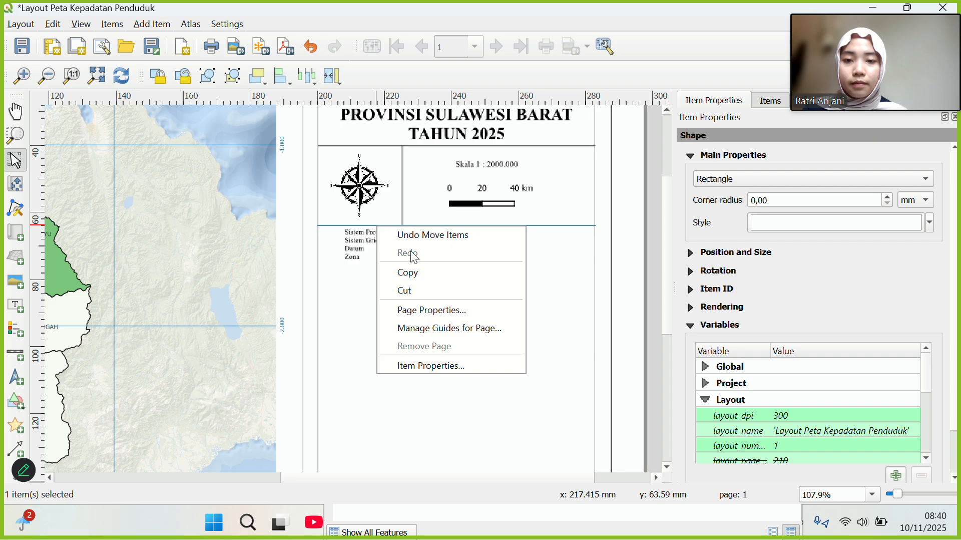
left_click(401, 273)
left_click(395, 276)
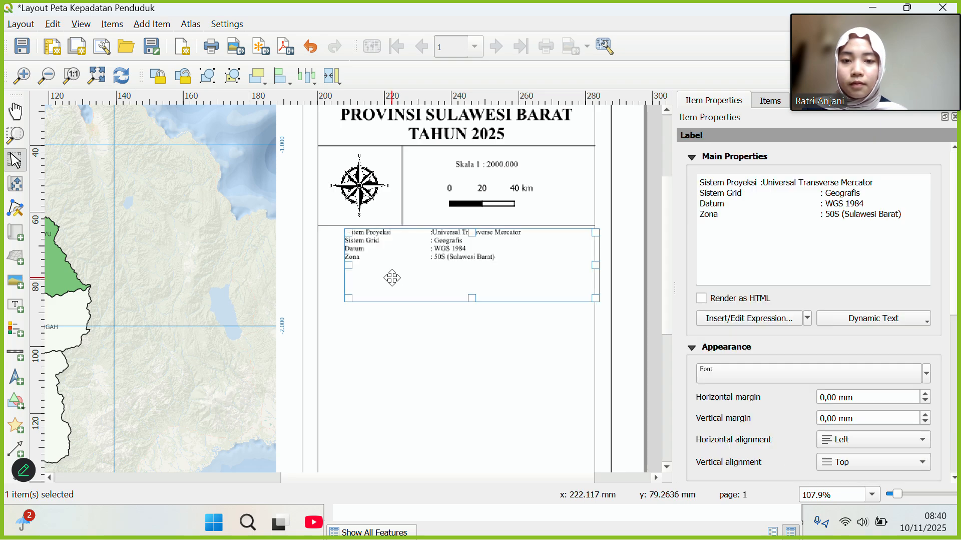
left_click(339, 317)
right_click(339, 316)
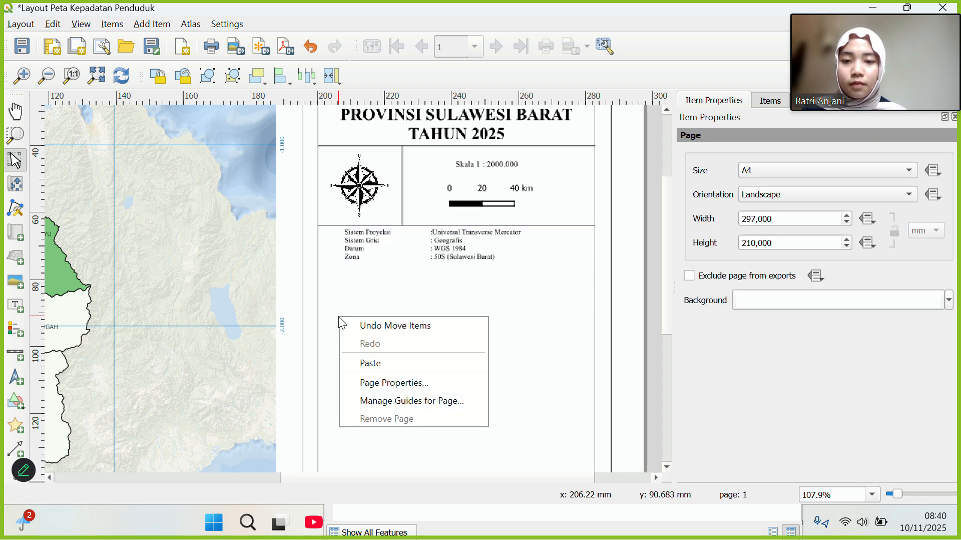
left_click(372, 362)
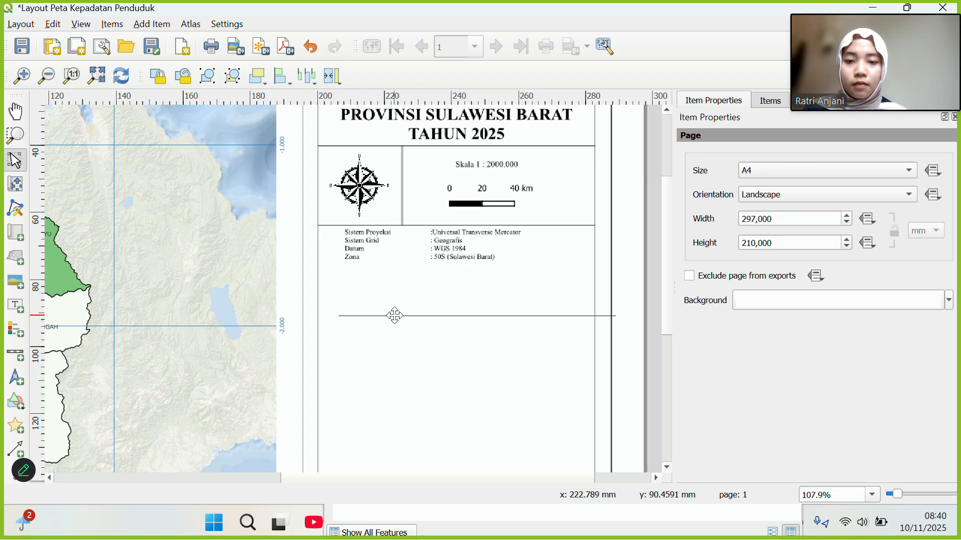
left_click_drag(395, 316, 374, 265)
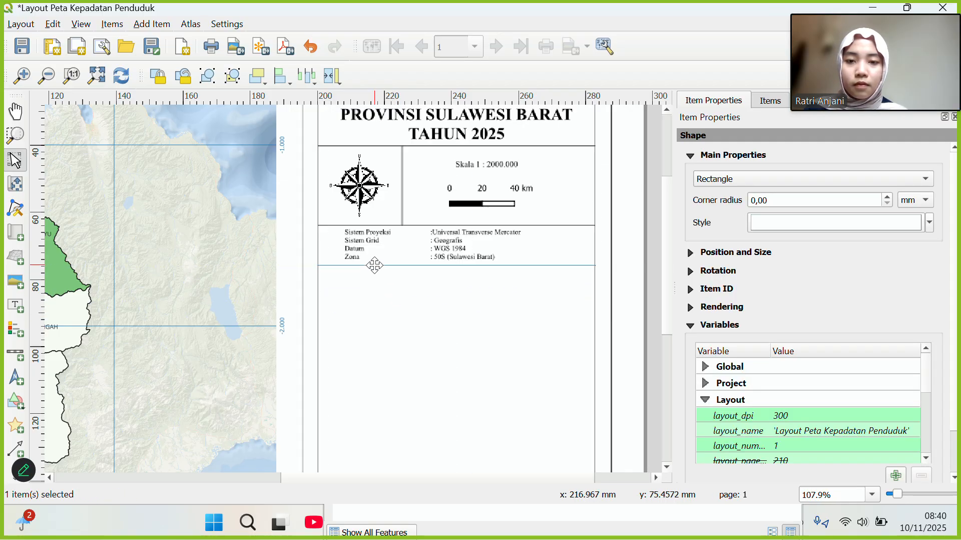
left_click(401, 319)
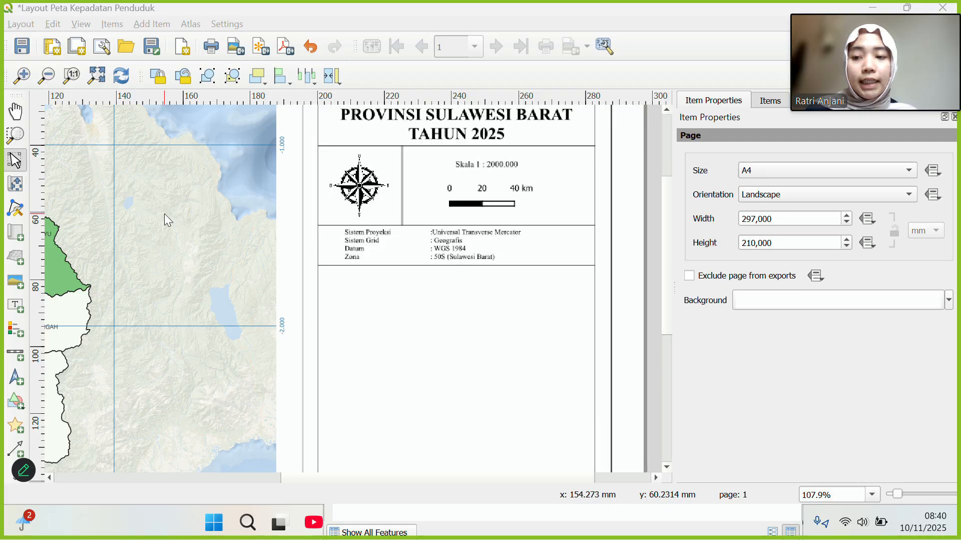
left_click(16, 336)
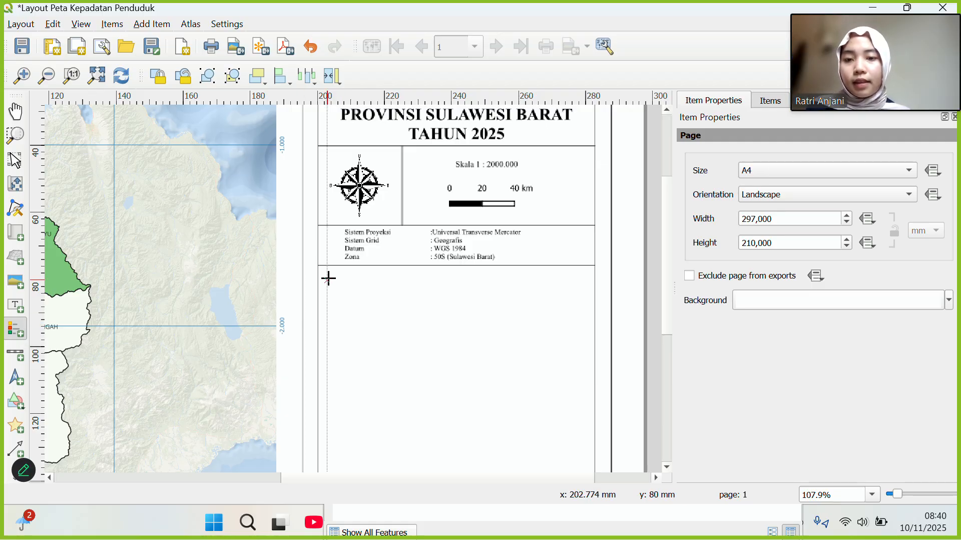
Draw the legend box below the new divider and turn off its Auto update.
left_click_drag(329, 278, 583, 384)
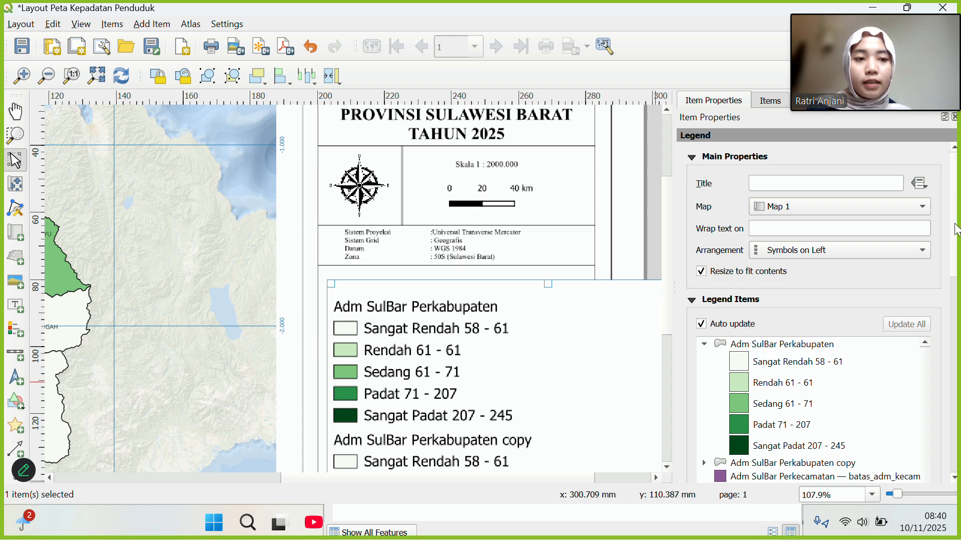
scroll(956, 229, "down", 5)
scroll(826, 323, "down", 1)
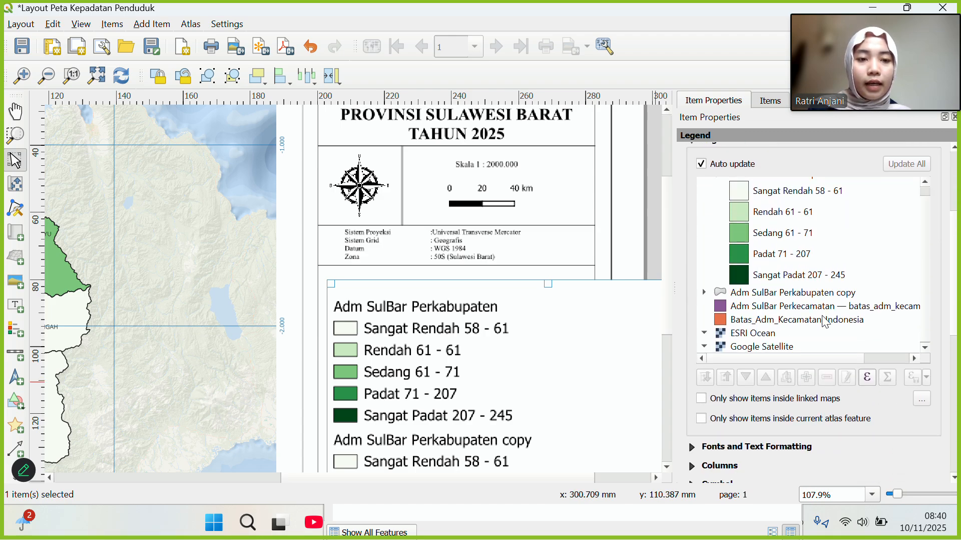
scroll(826, 323, "up", 2)
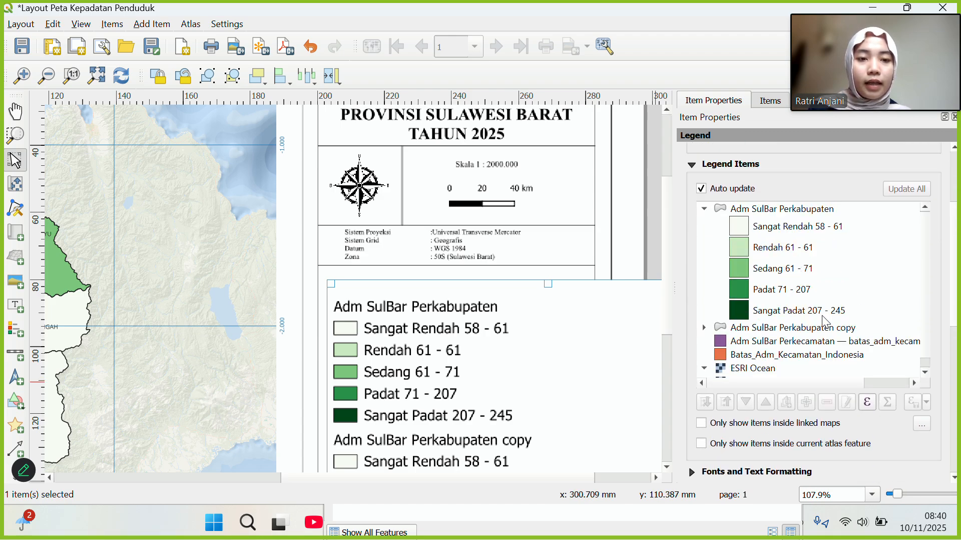
left_click(705, 191)
scroll(746, 336, "down", 2)
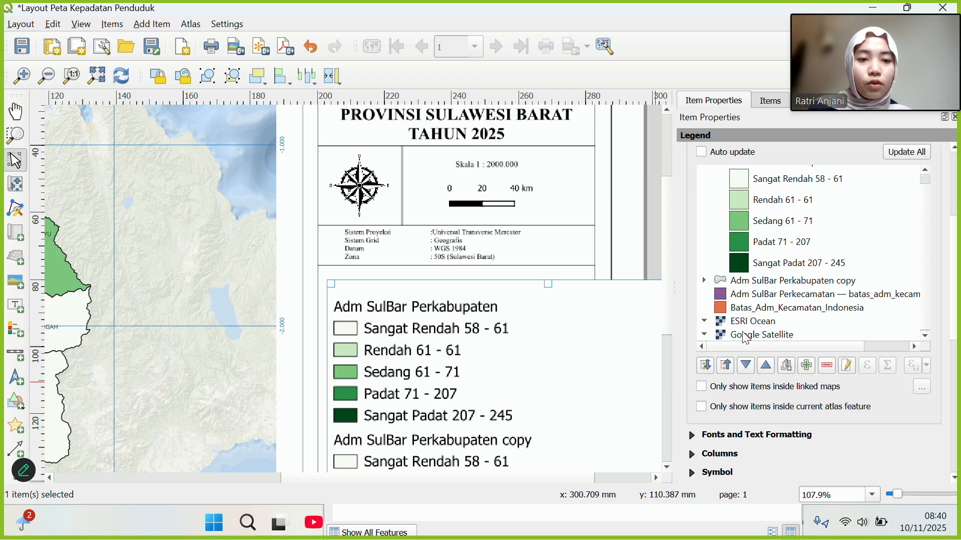
Remove the Perkabupaten copy, Perkecamatan, ESRI Ocean, Google Satellite and Batas_Adm_Kecamatan_Indonesia legend entries.
left_click_drag(741, 281, 763, 285)
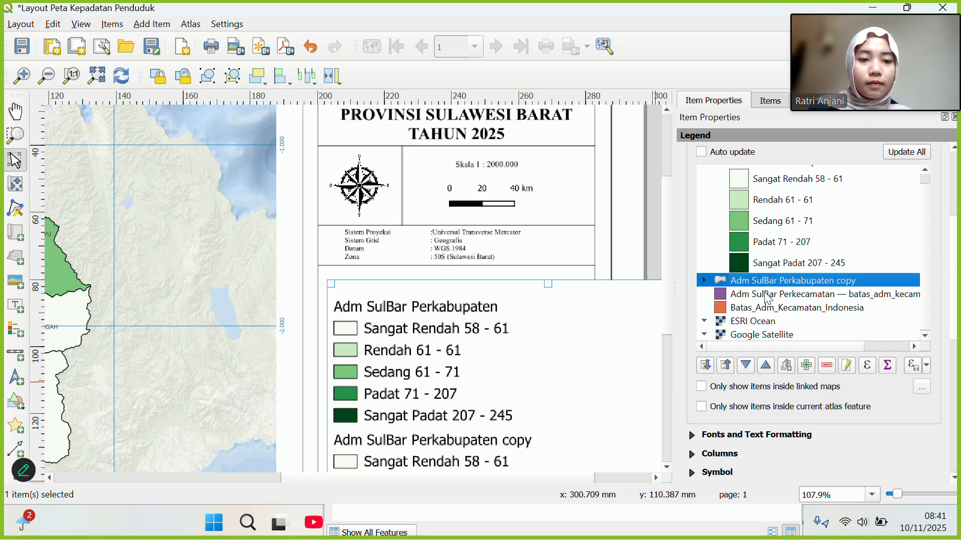
left_click(826, 365)
left_click(795, 291)
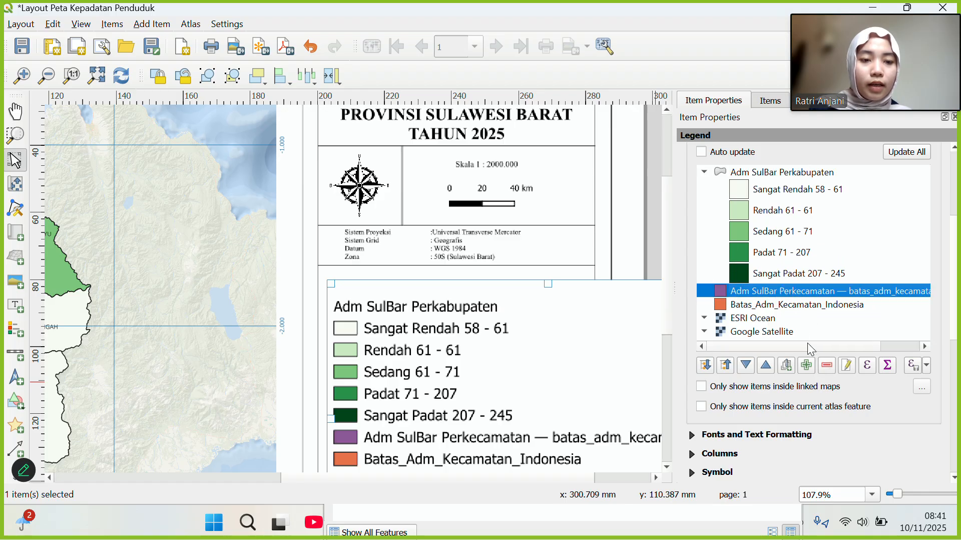
left_click(826, 365)
left_click_drag(793, 291, 811, 342)
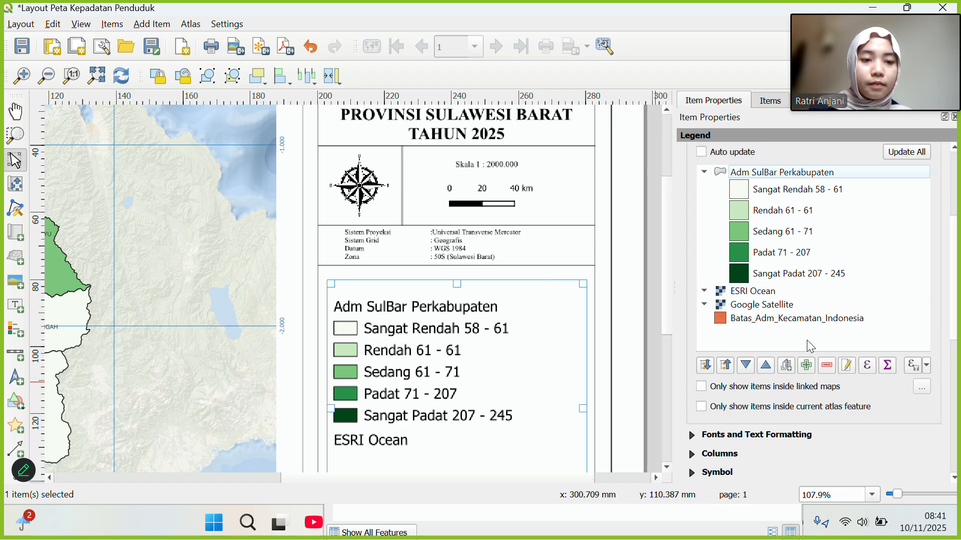
left_click(796, 295)
left_click(827, 365)
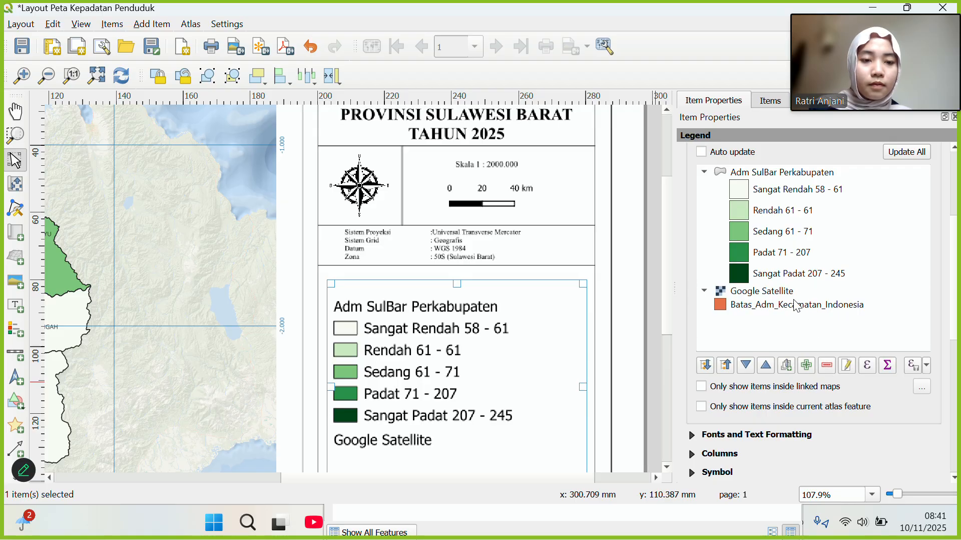
left_click(795, 292)
left_click(827, 365)
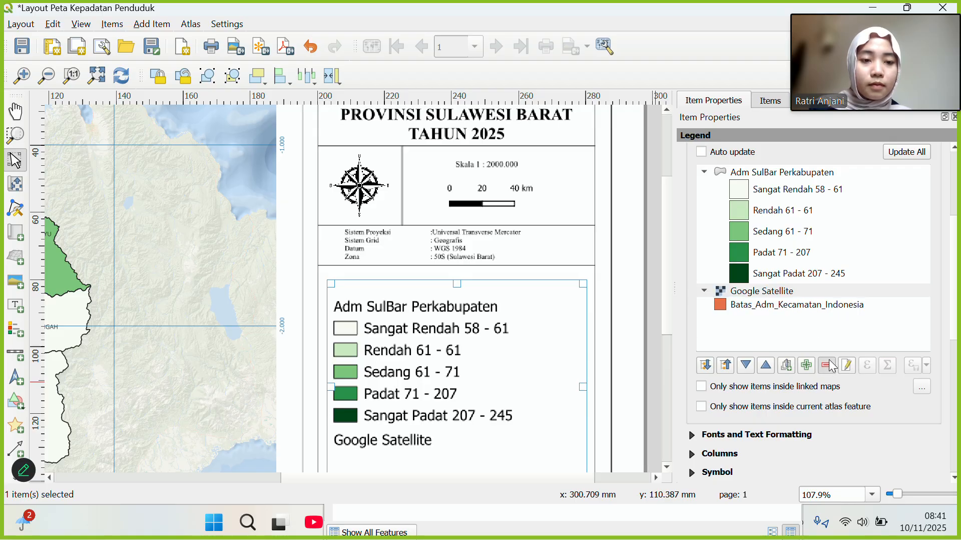
left_click(799, 307)
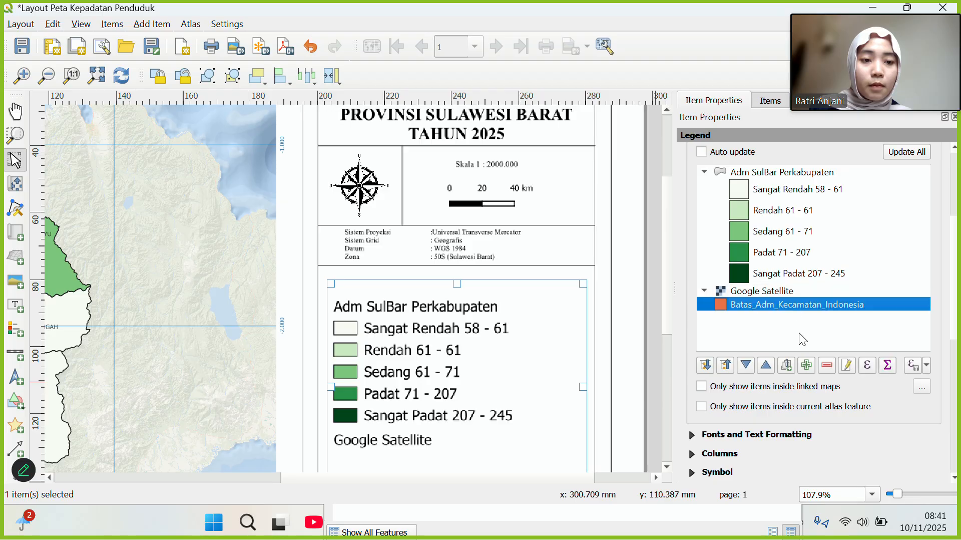
left_click(826, 366)
left_click(781, 295)
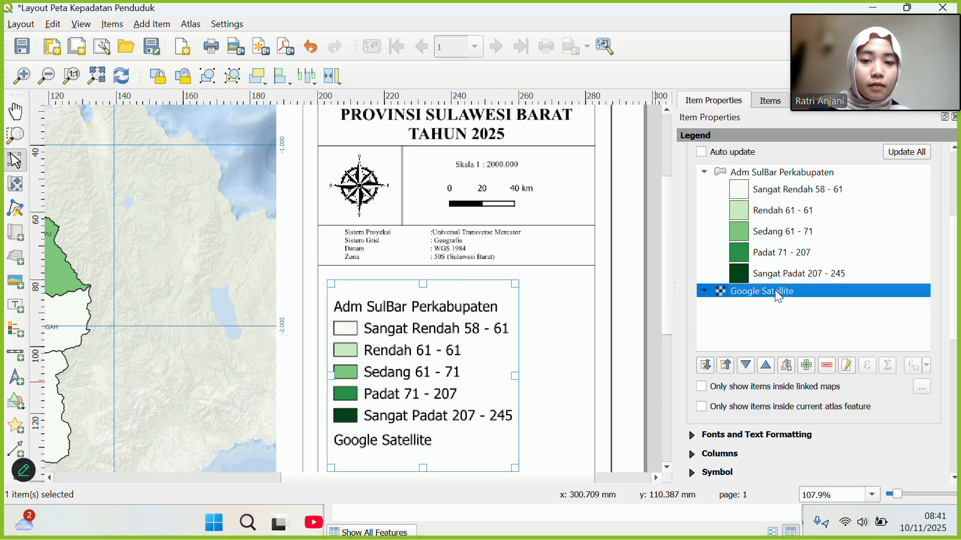
left_click(828, 366)
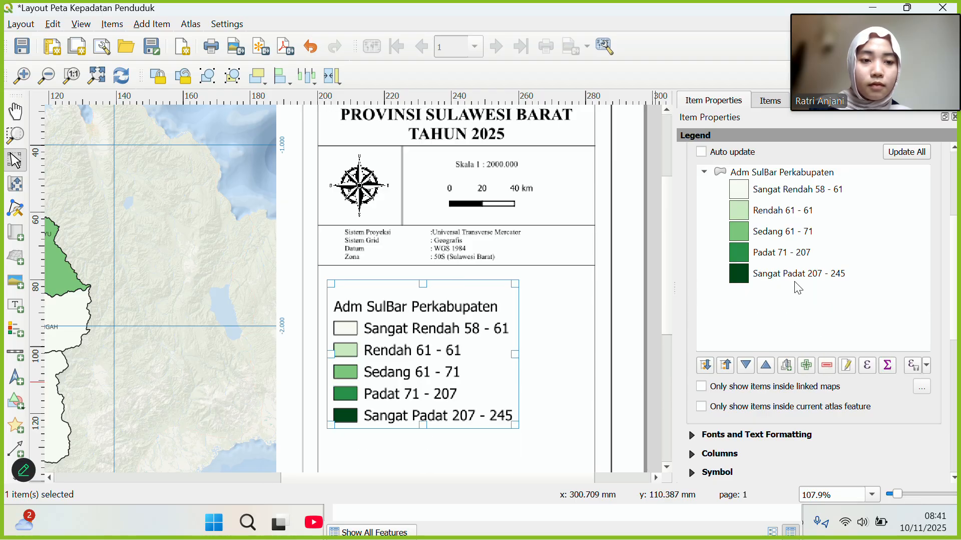
left_click_drag(958, 280, 956, 239)
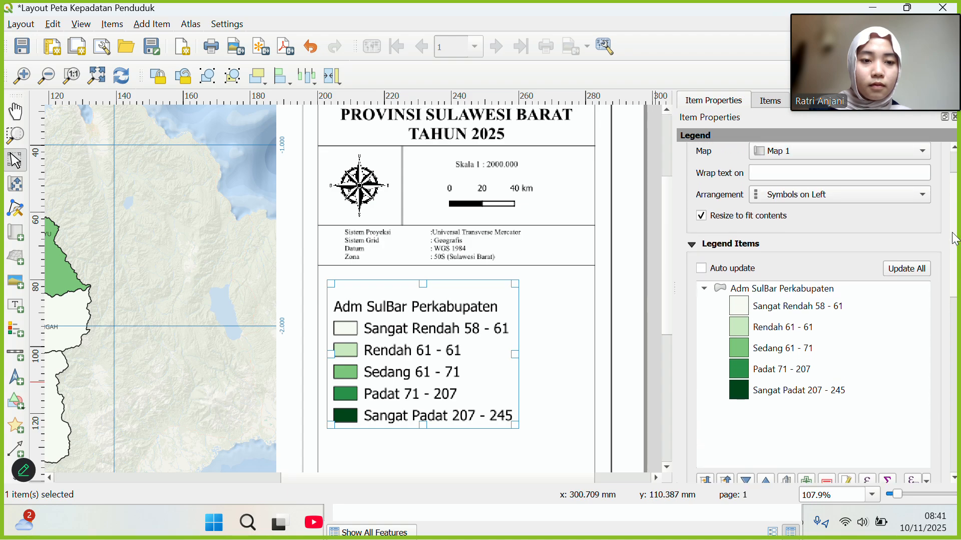
Rename the Adm SulBar Perkabupaten legend group to 'KEPADATAN PENDUDUK Jiwa/Km2'.
double_click(769, 289)
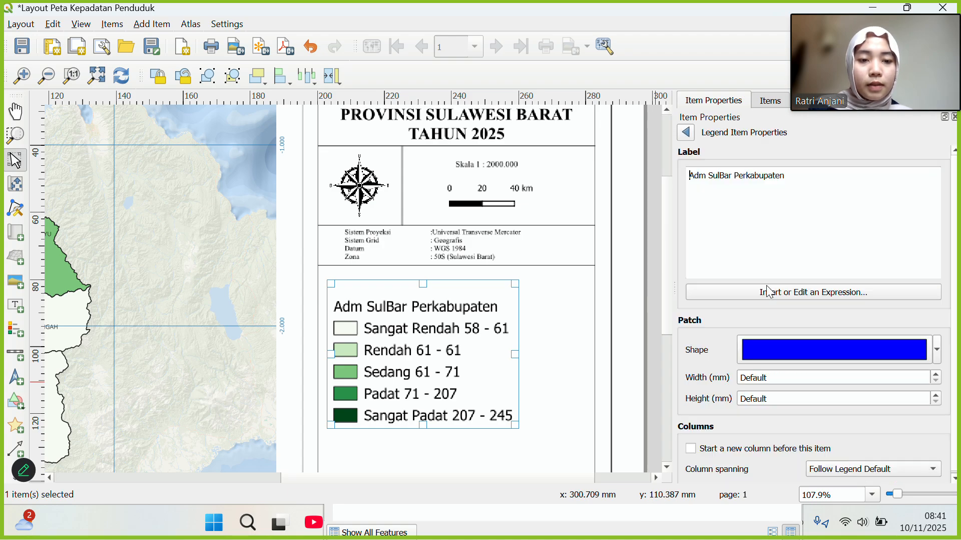
left_click_drag(804, 181, 696, 170)
type("Kep")
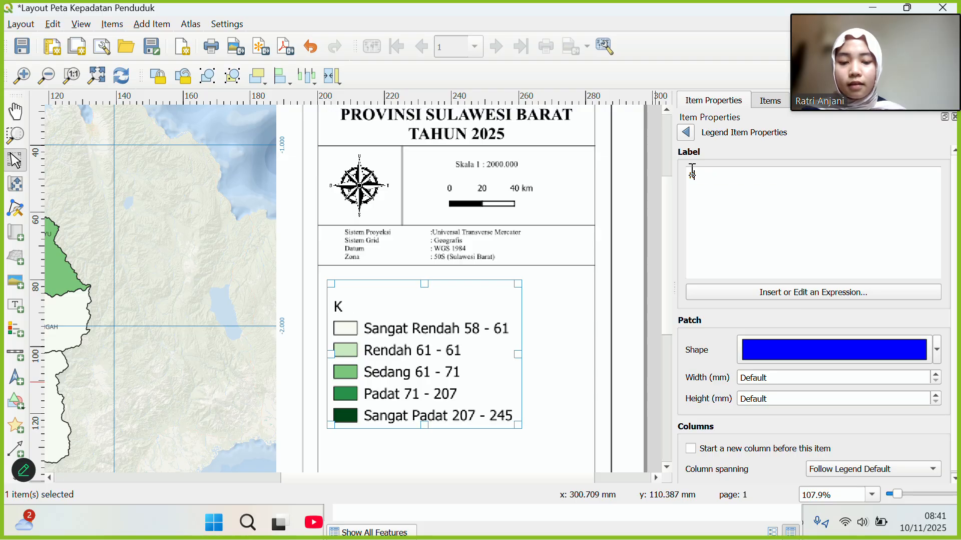
key("BackSpace")
key("BackSpace")
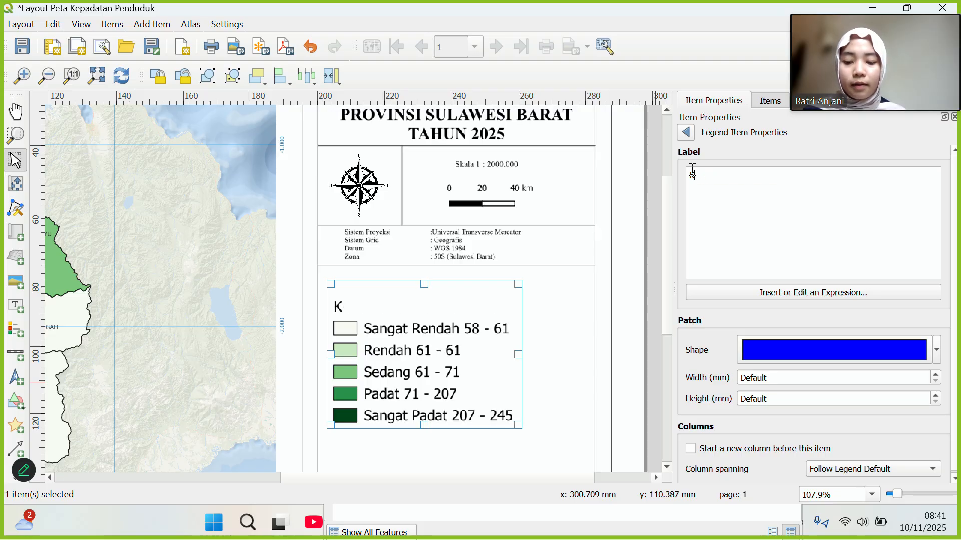
type("E[P")
key("BackSpace")
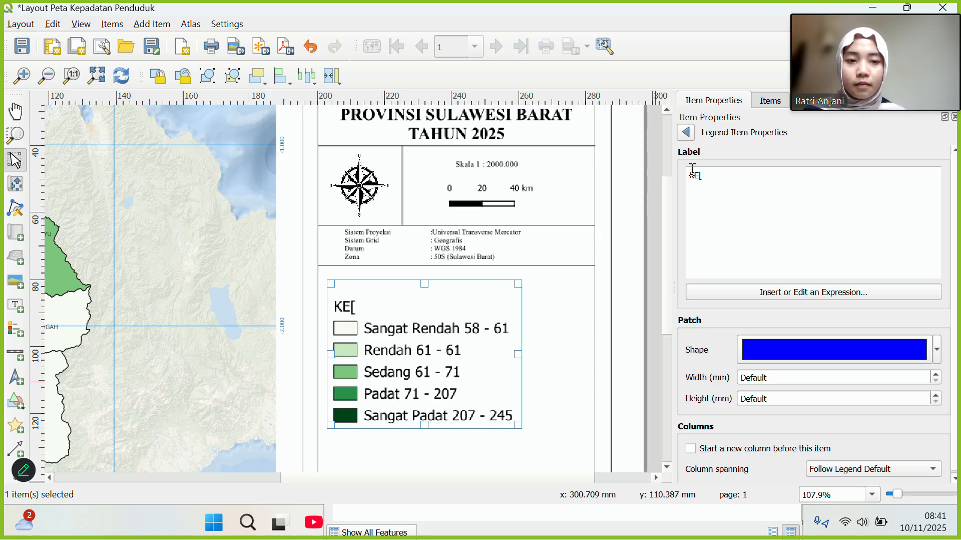
type("PADATAN P")
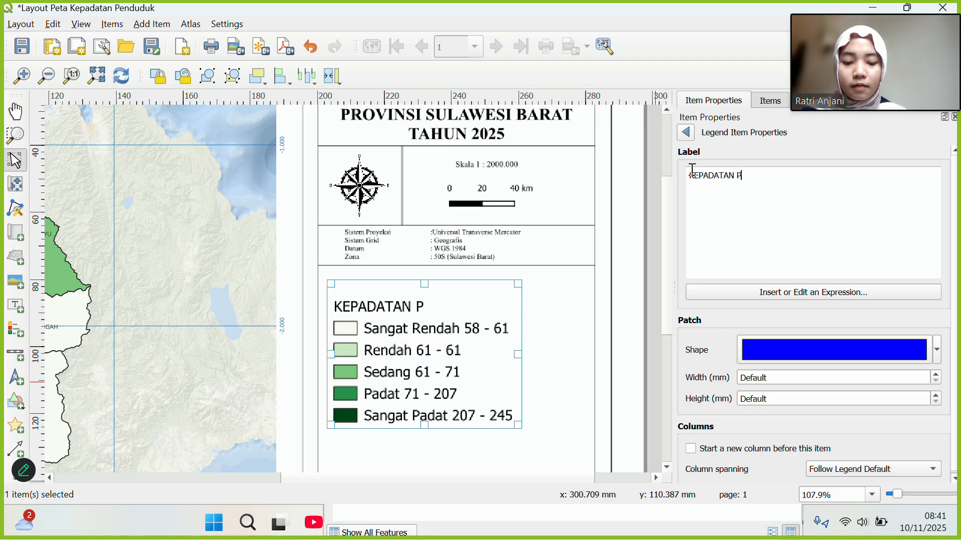
type("ENDUDUK")
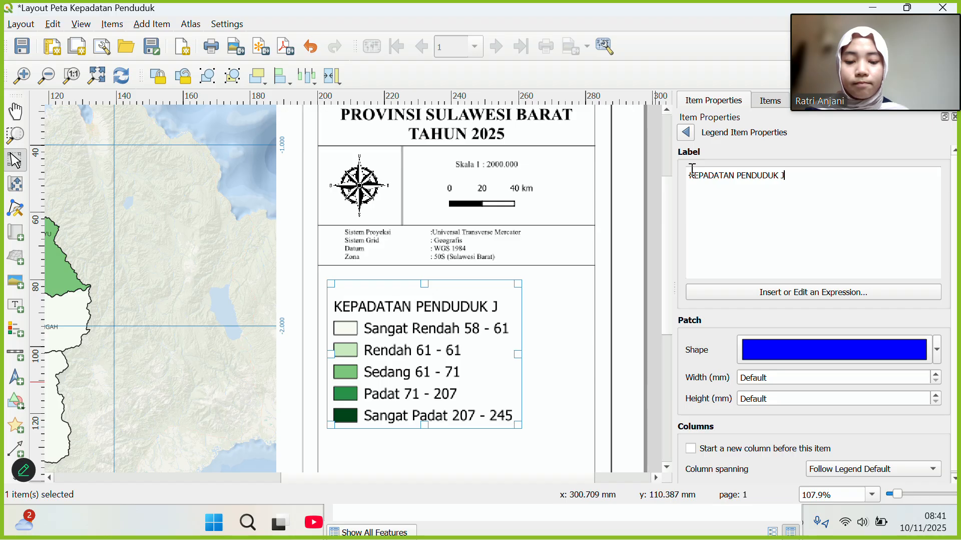
type("Jiwa/")
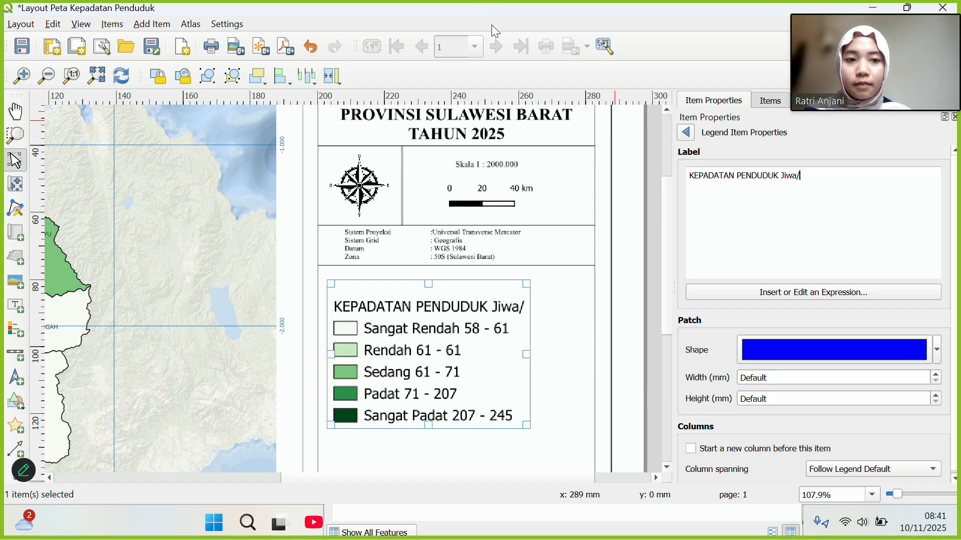
left_click(402, 12)
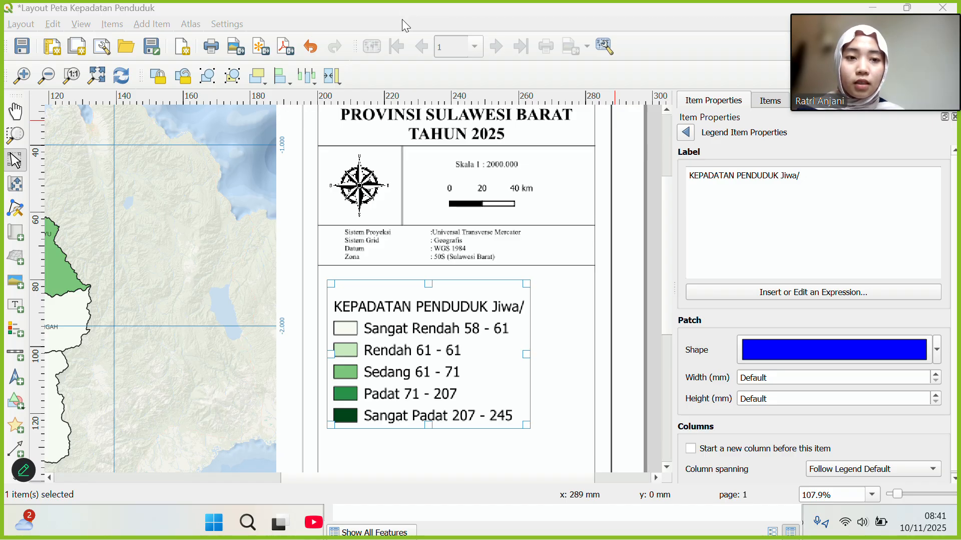
left_click(802, 181)
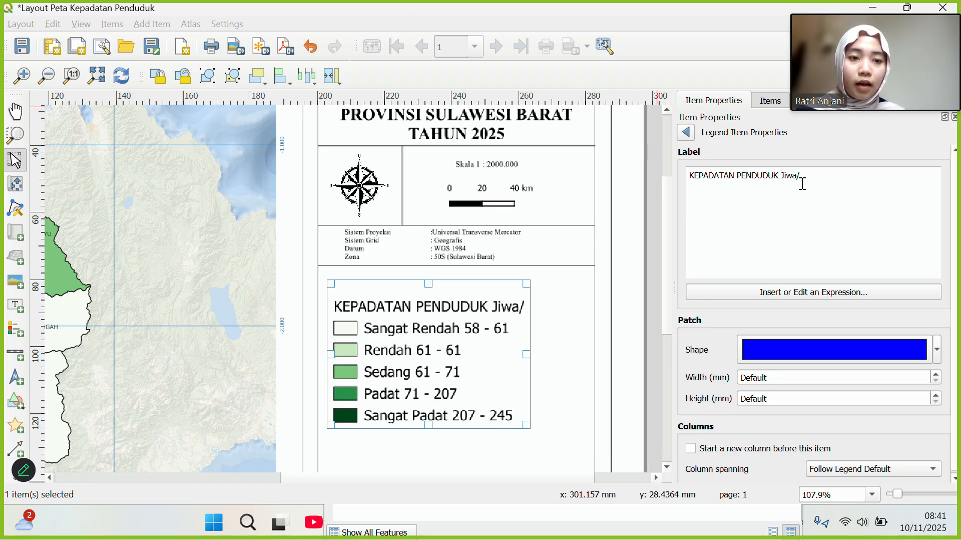
type("KM")
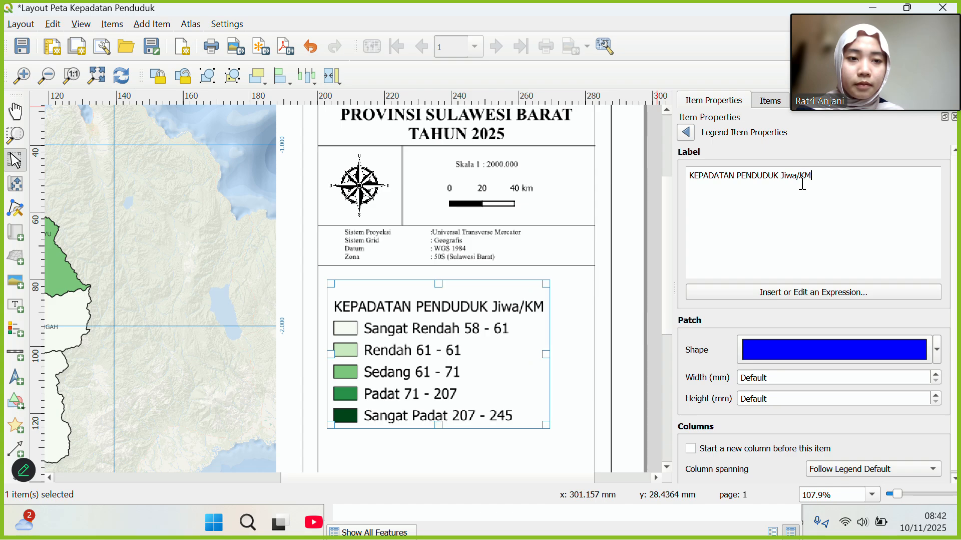
key("BackSpace")
type("m")
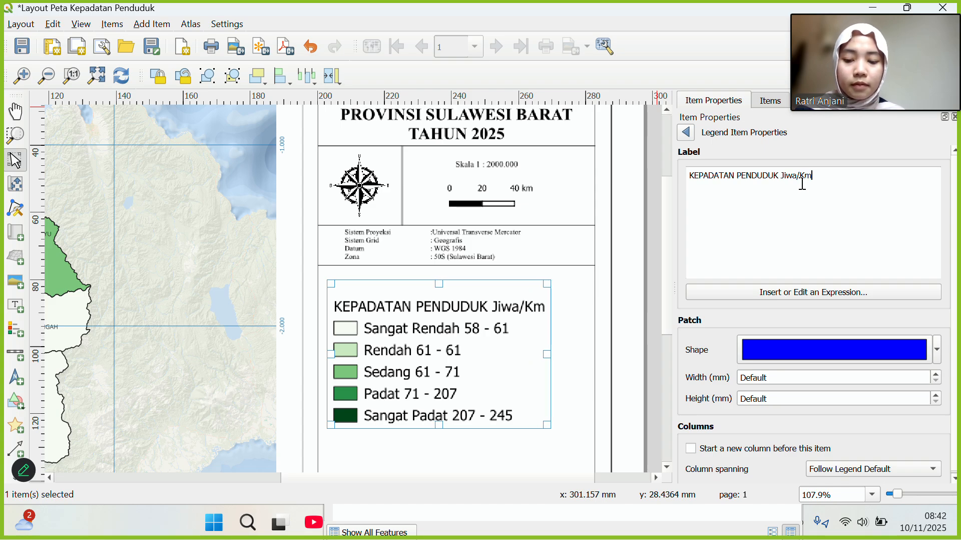
type("2")
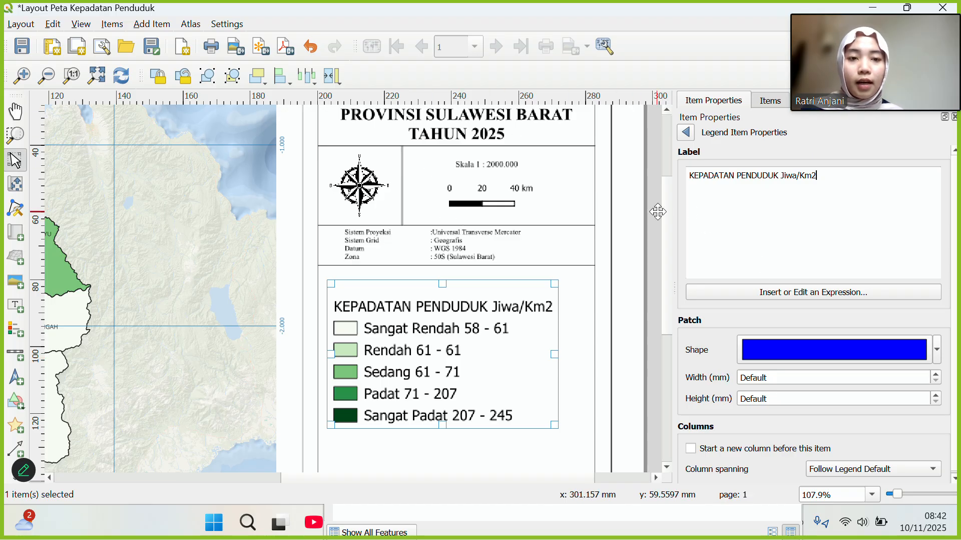
left_click(686, 132)
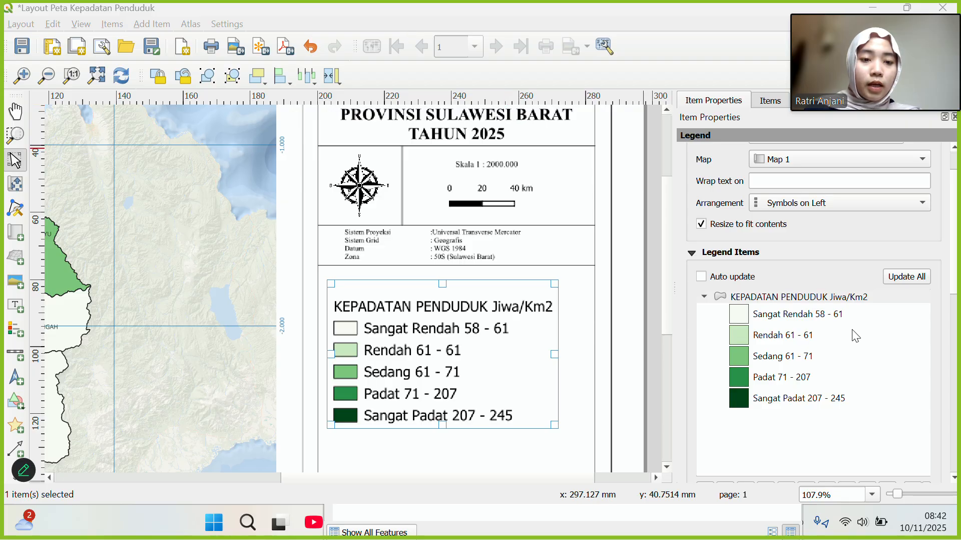
In the legend's Fonts and Text Formatting, set the item label font to Times New Roman, 7 pt.
scroll(852, 329, "down", 10)
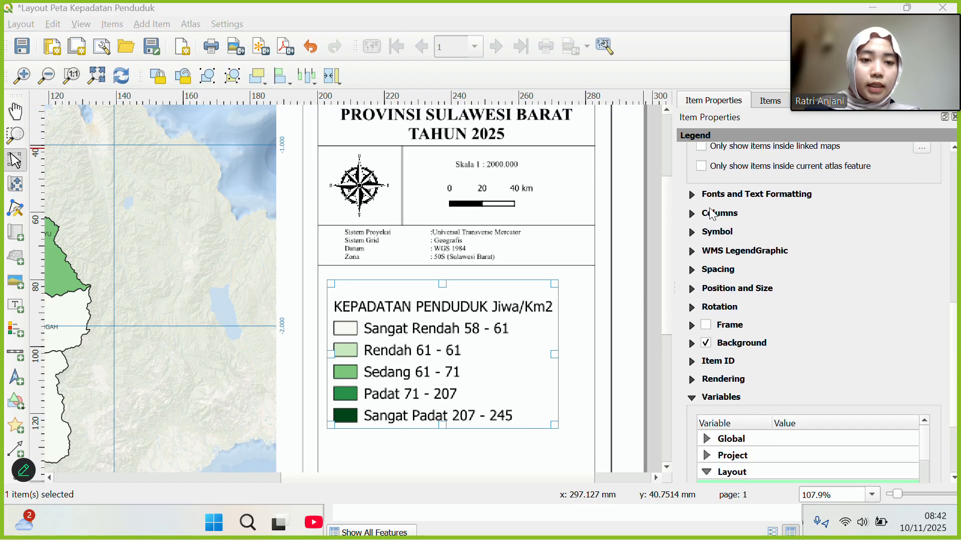
left_click(692, 195)
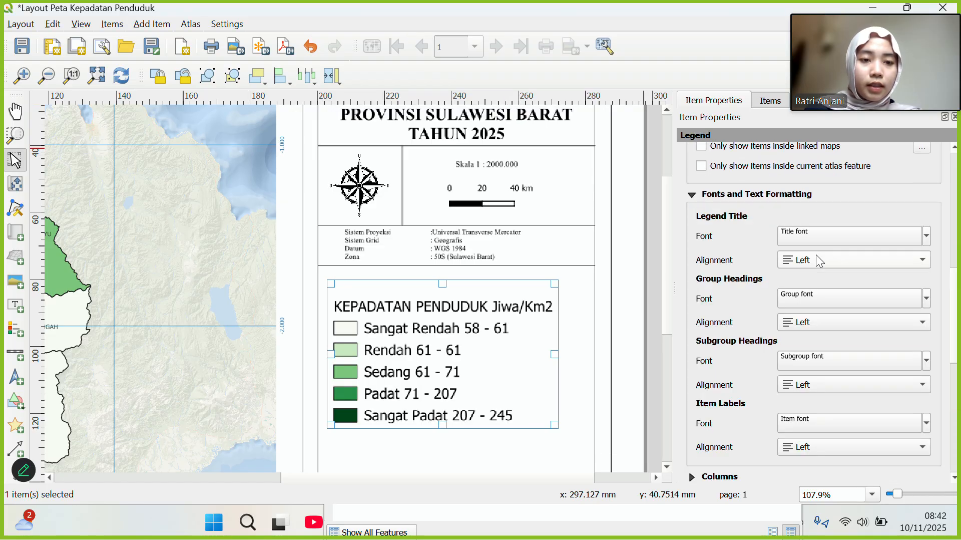
scroll(941, 341, "down", 2)
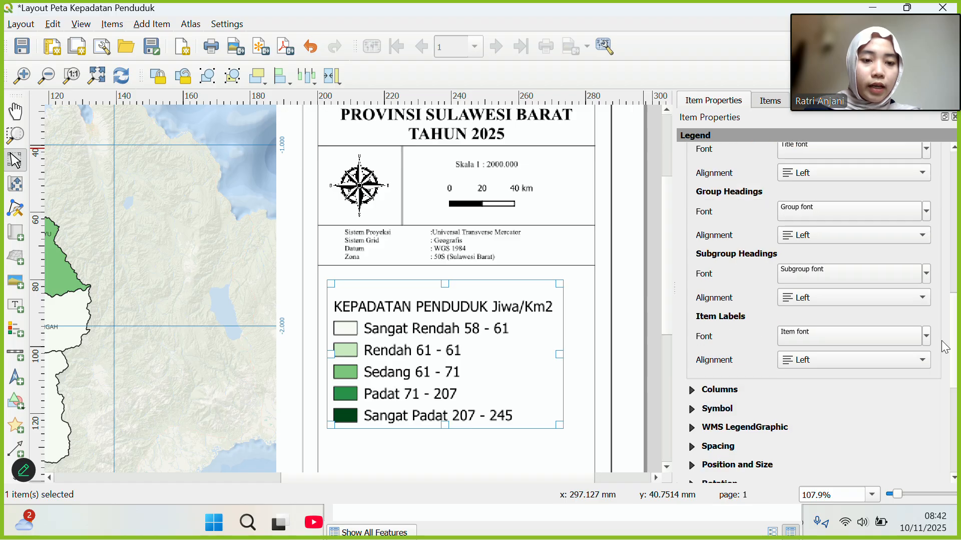
left_click(802, 338)
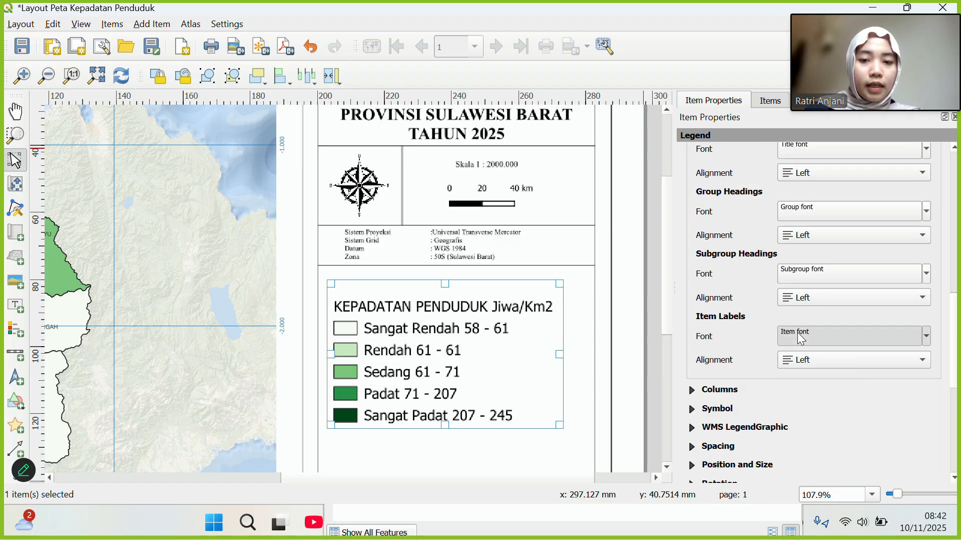
left_click(801, 339)
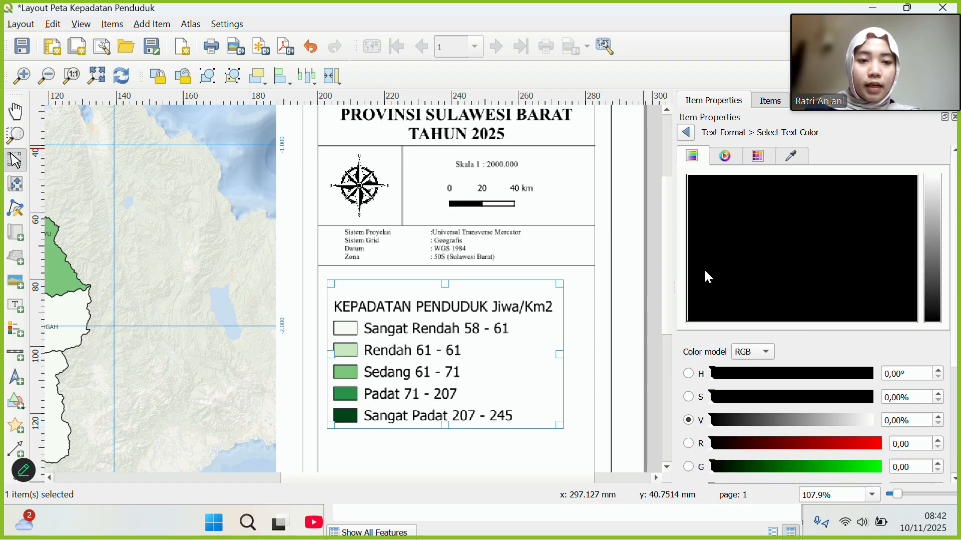
left_click(689, 125)
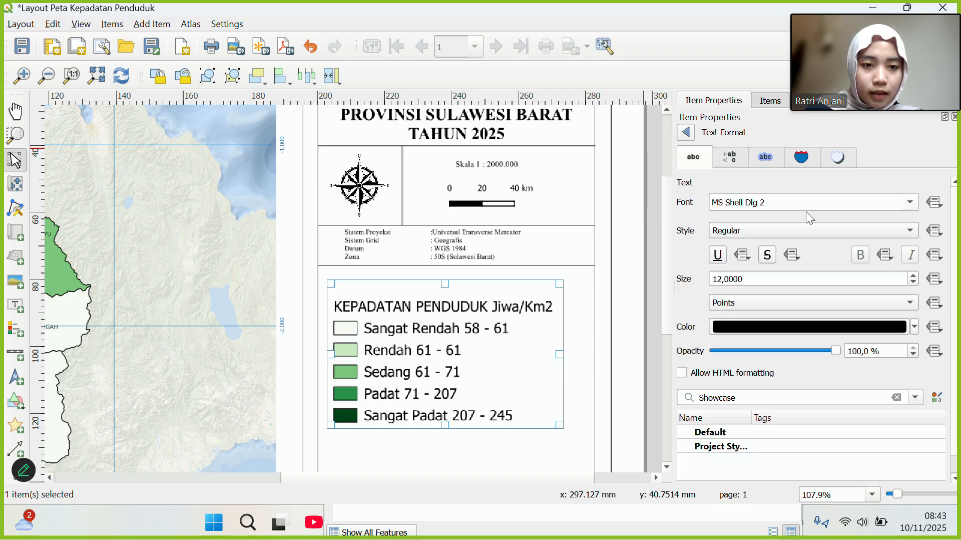
left_click(909, 203)
scroll(769, 262, "down", 10)
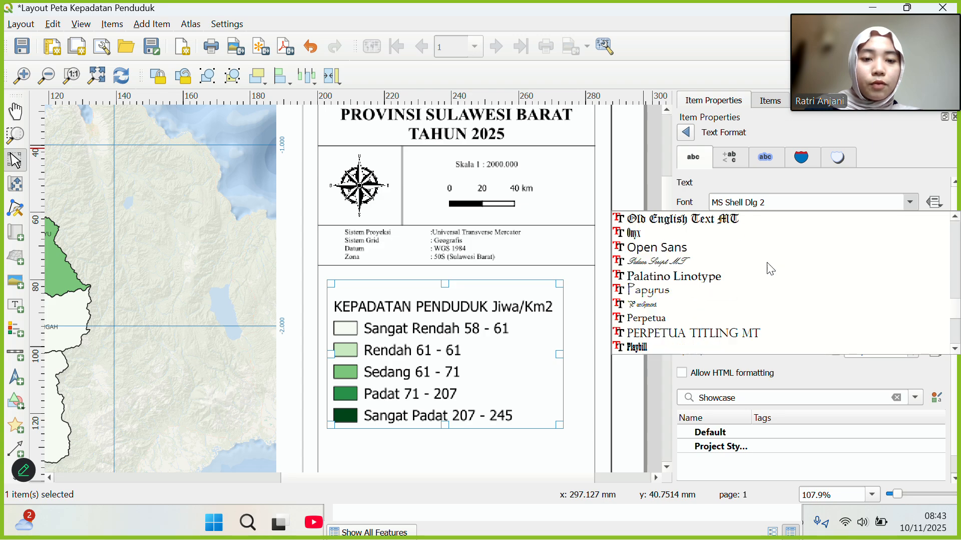
scroll(771, 269, "down", 12)
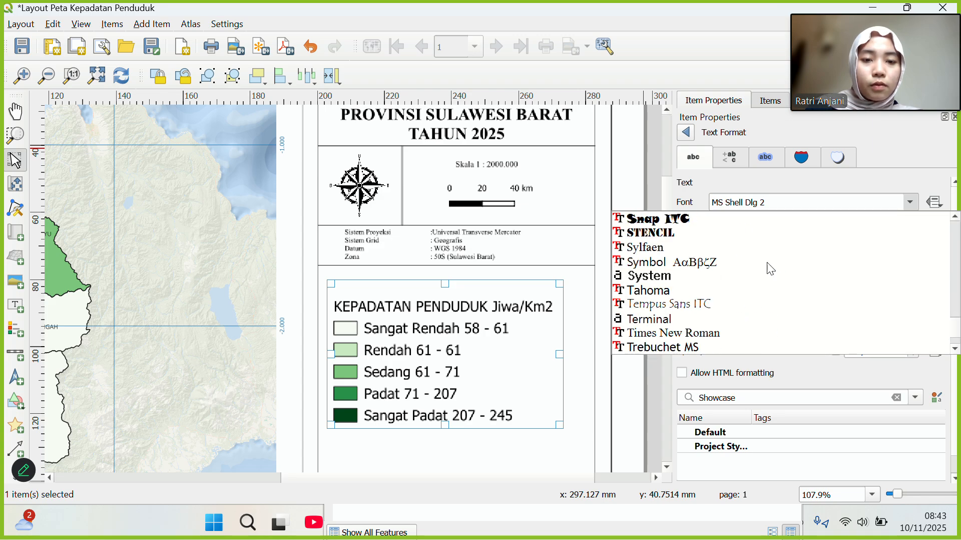
scroll(771, 268, "up", 2)
left_click(723, 239)
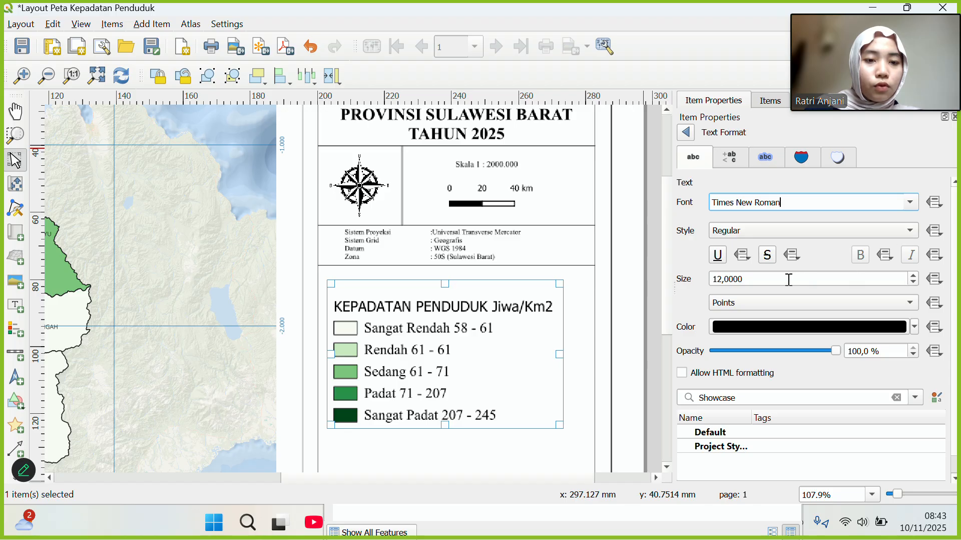
left_click(721, 278)
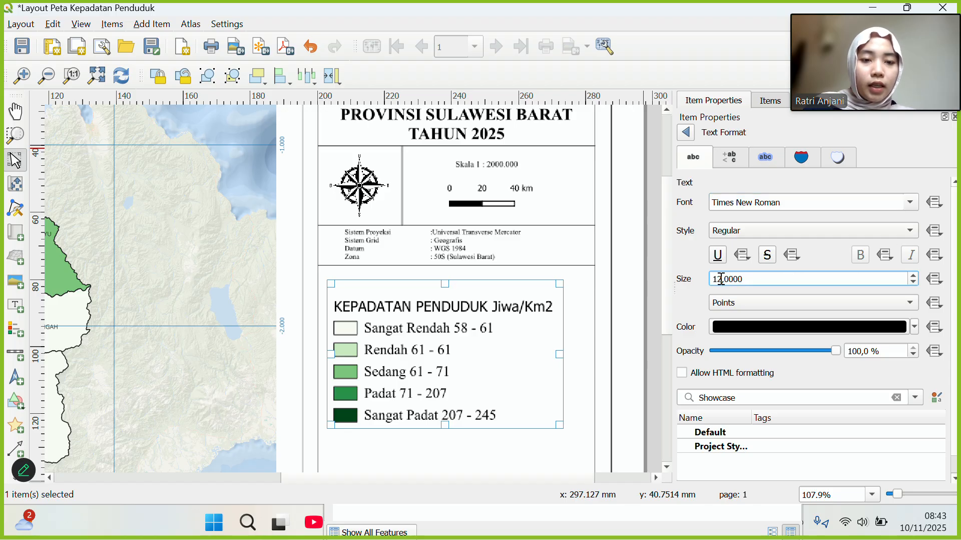
key("BackSpace")
key("BackSpace")
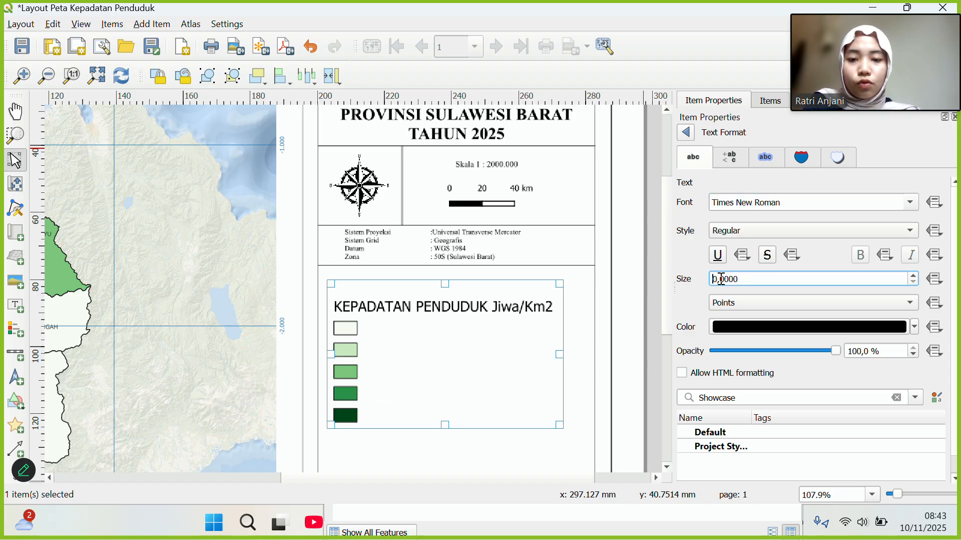
type("7")
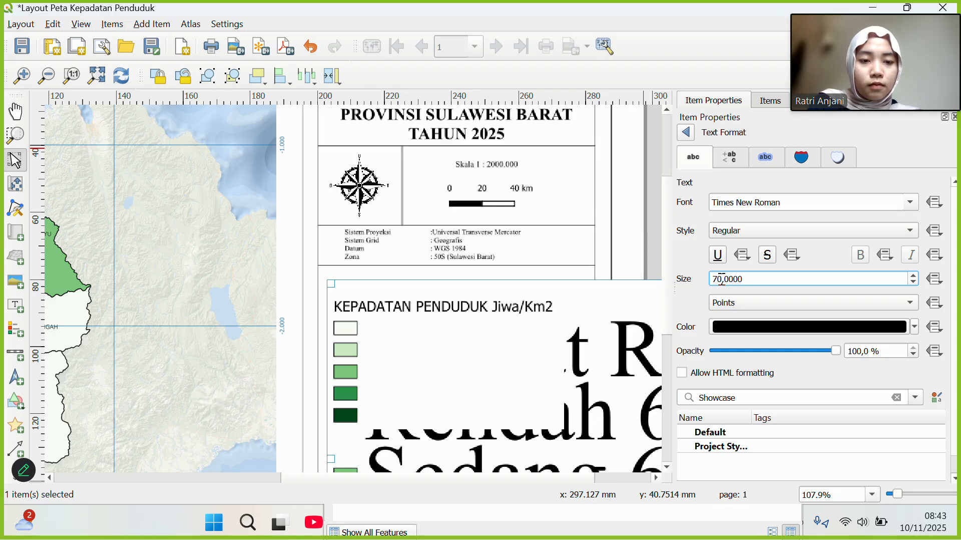
key("Delete")
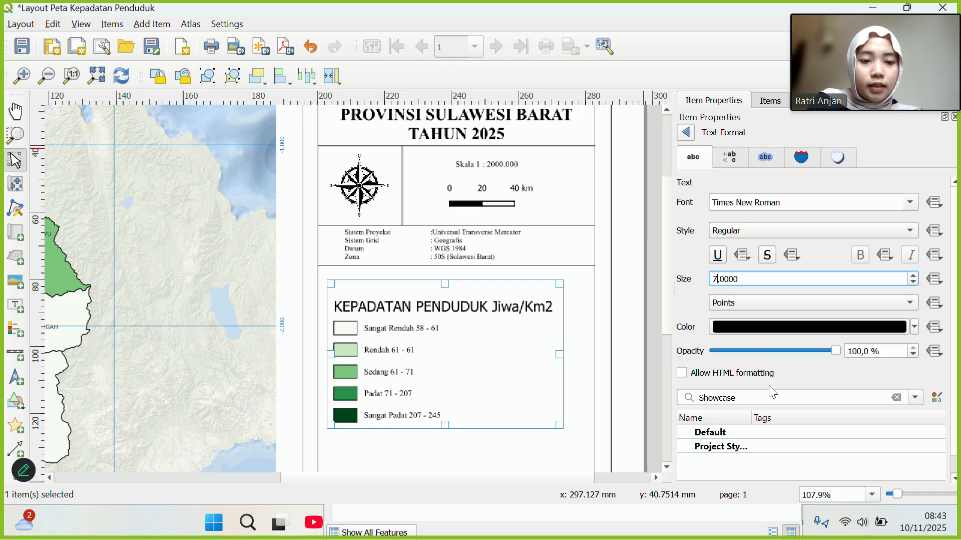
Set the legend's subgroup heading font to Times New Roman, 8 pt.
left_click(682, 135)
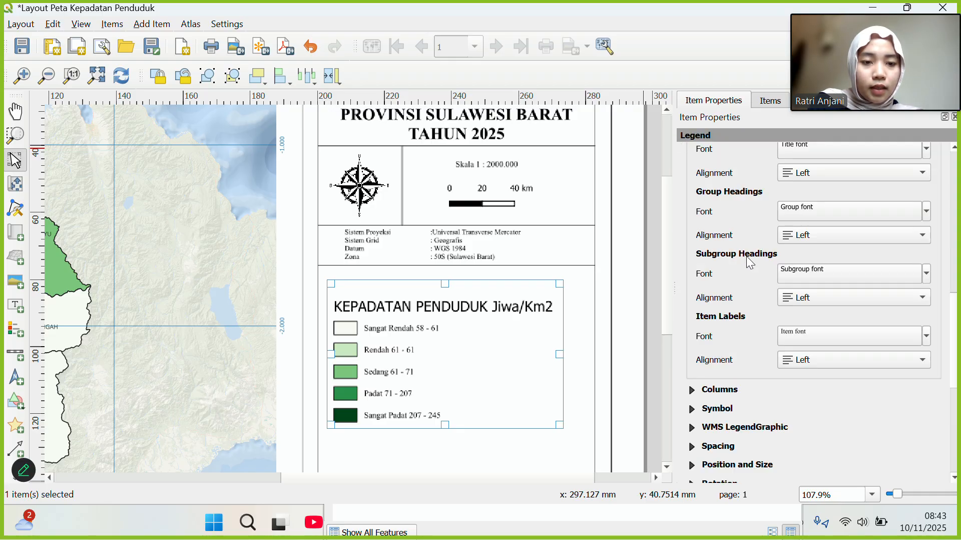
left_click(798, 274)
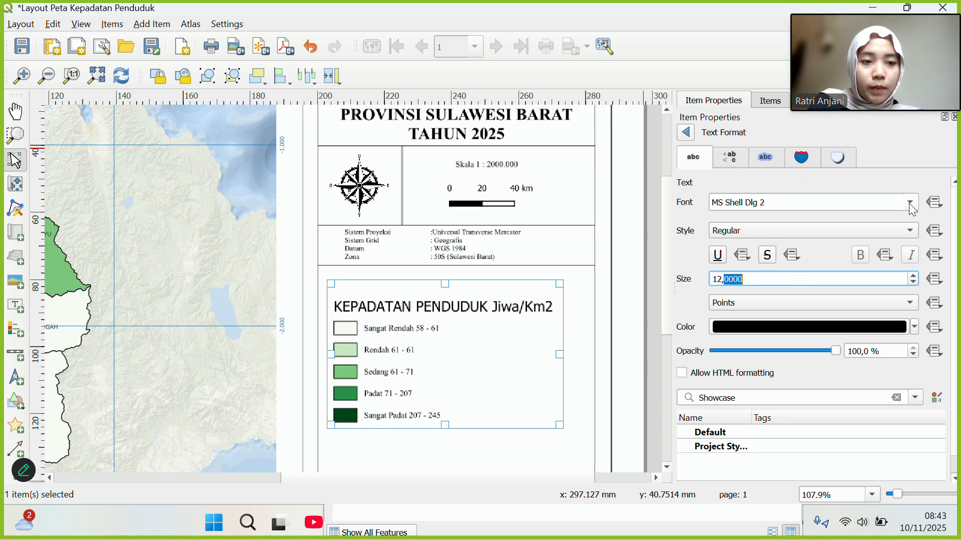
left_click(910, 202)
scroll(783, 272, "down", 15)
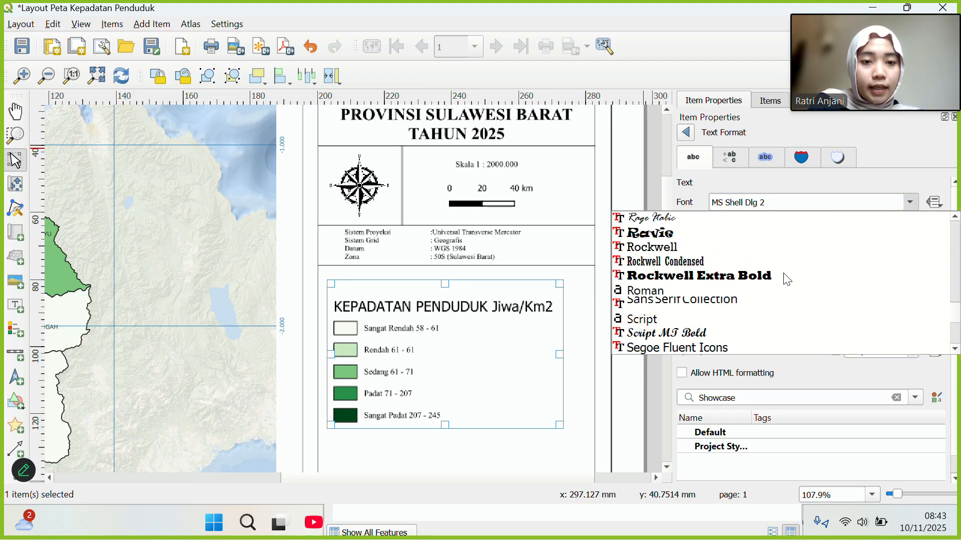
scroll(784, 274, "down", 12)
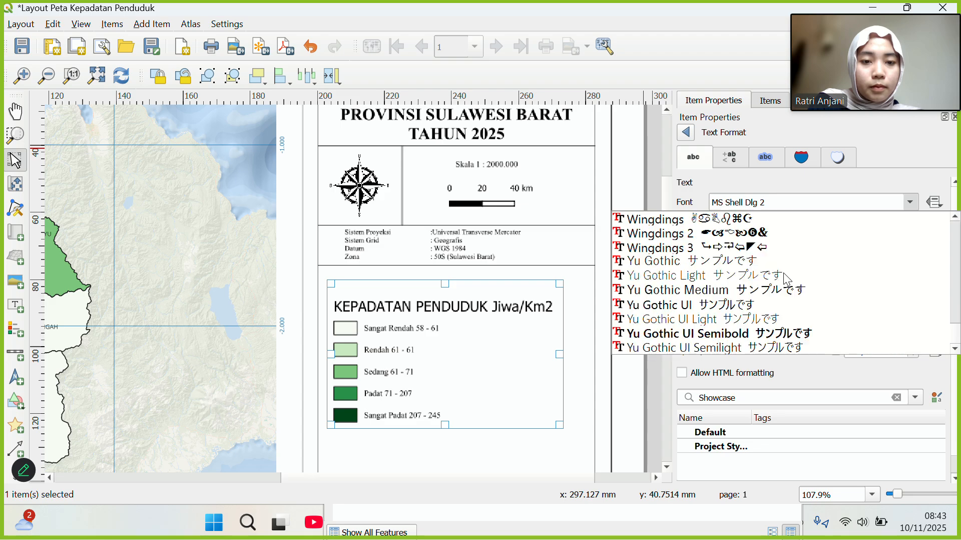
scroll(783, 273, "up", 5)
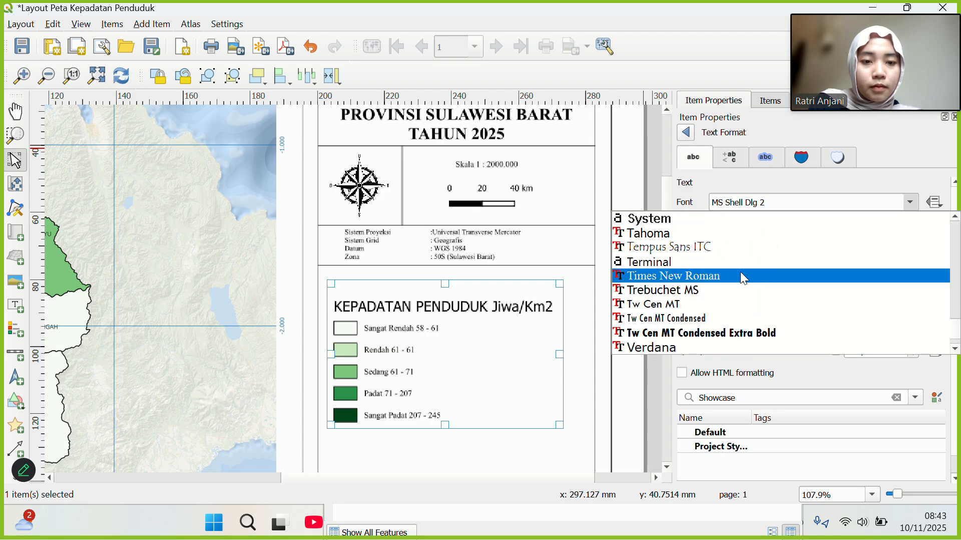
left_click(740, 274)
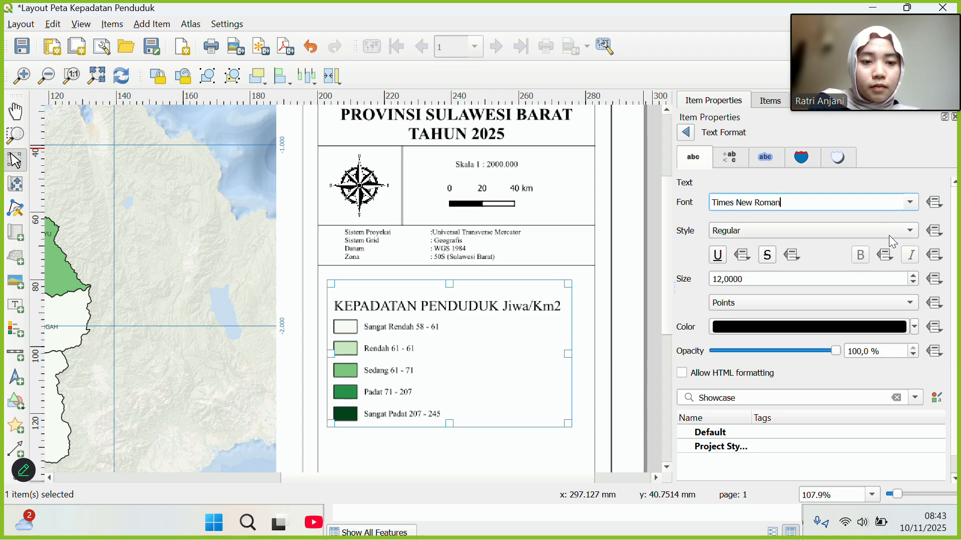
left_click(723, 280)
key("BackSpace")
key("BackSpace")
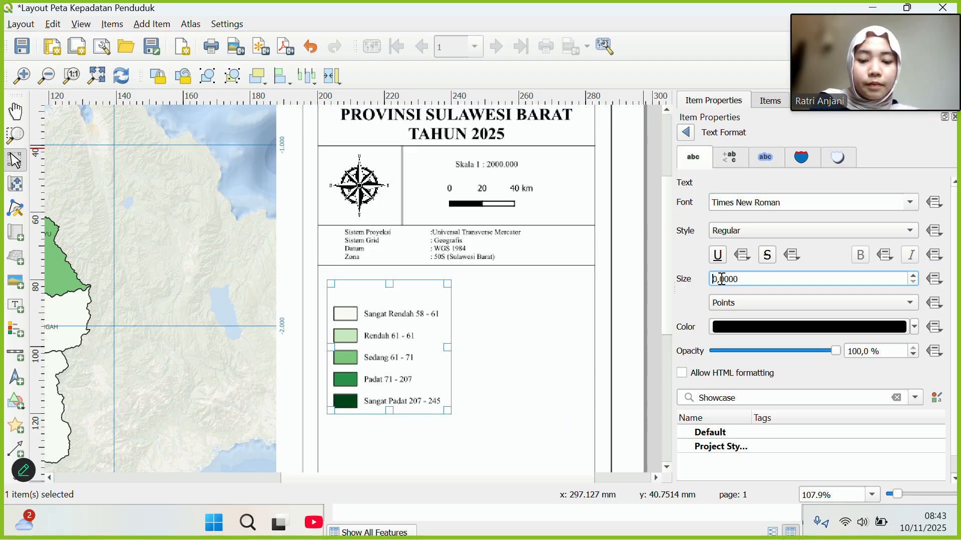
type("80")
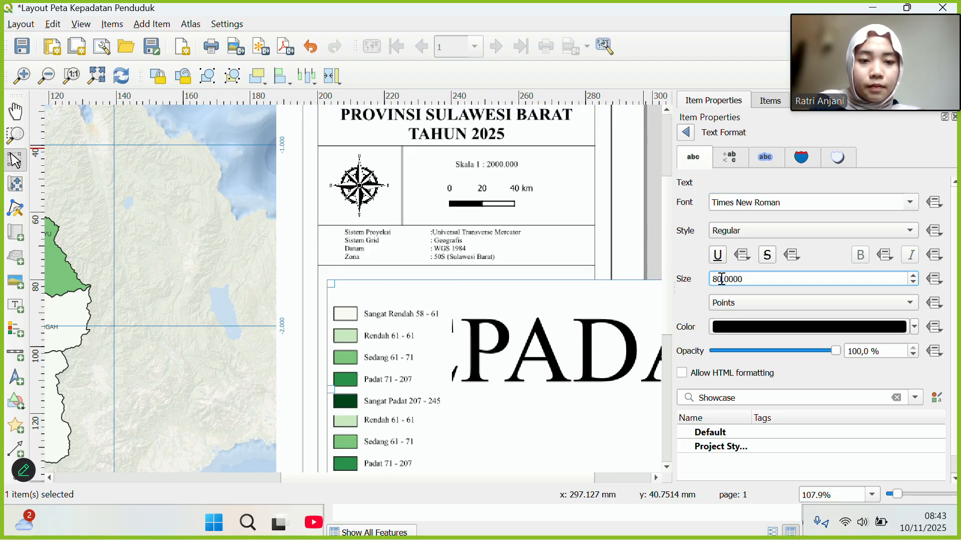
key("BackSpace")
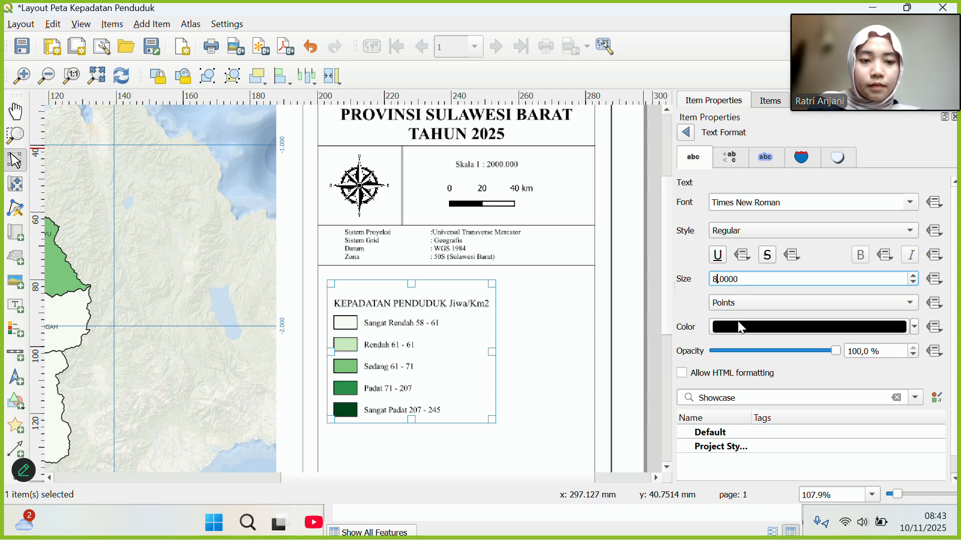
scroll(732, 259, "down", 1)
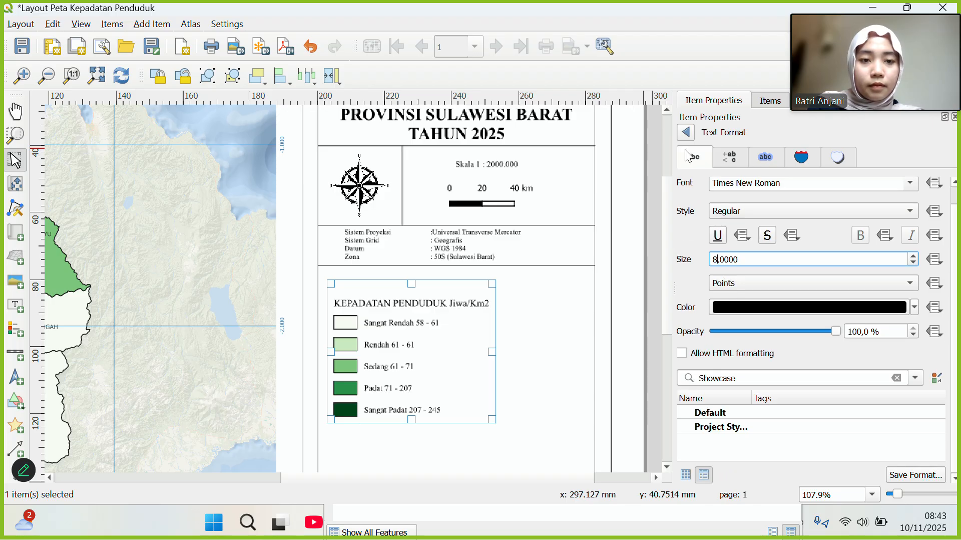
In the legend's properties, turn off Equal column widths under Columns and reveal the Symbol settings.
left_click(686, 134)
scroll(734, 280, "down", 6)
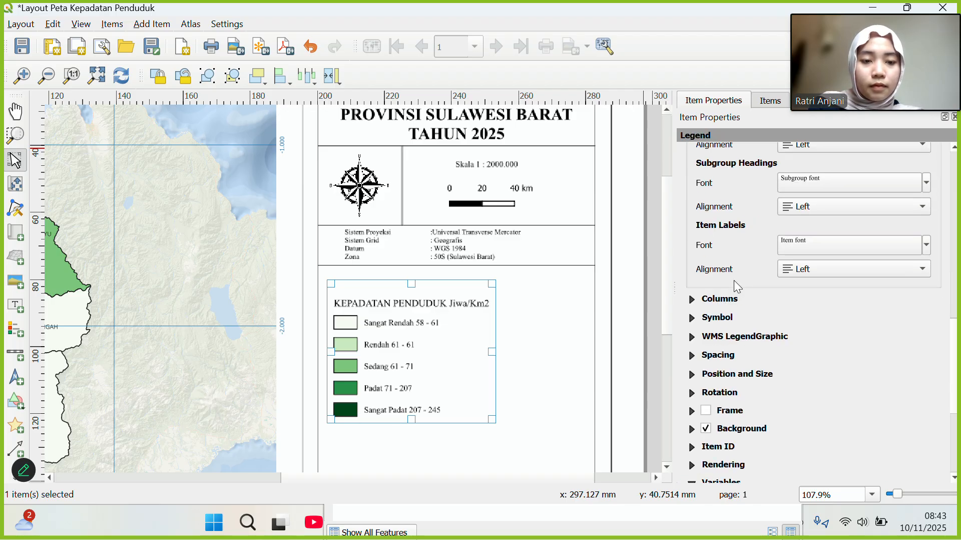
left_click(707, 276)
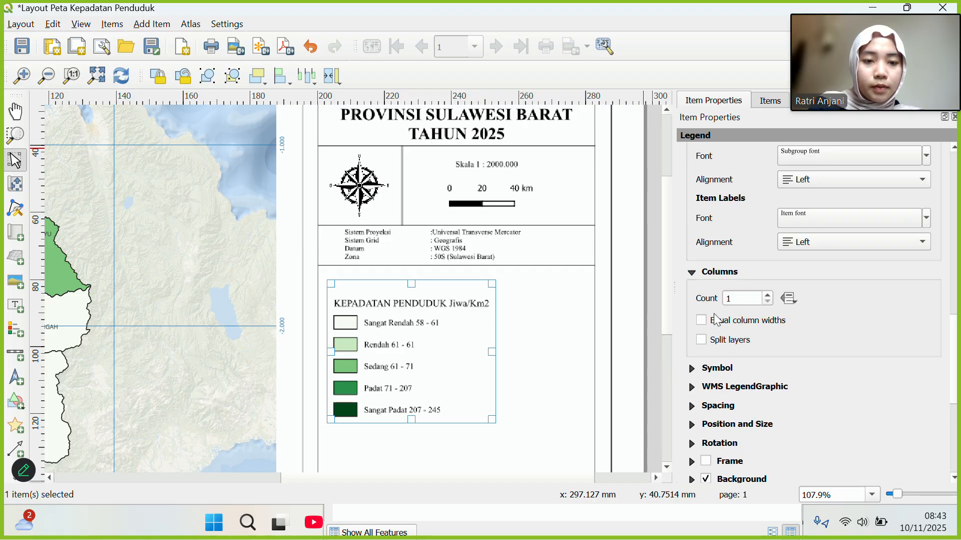
scroll(719, 320, "down", 2)
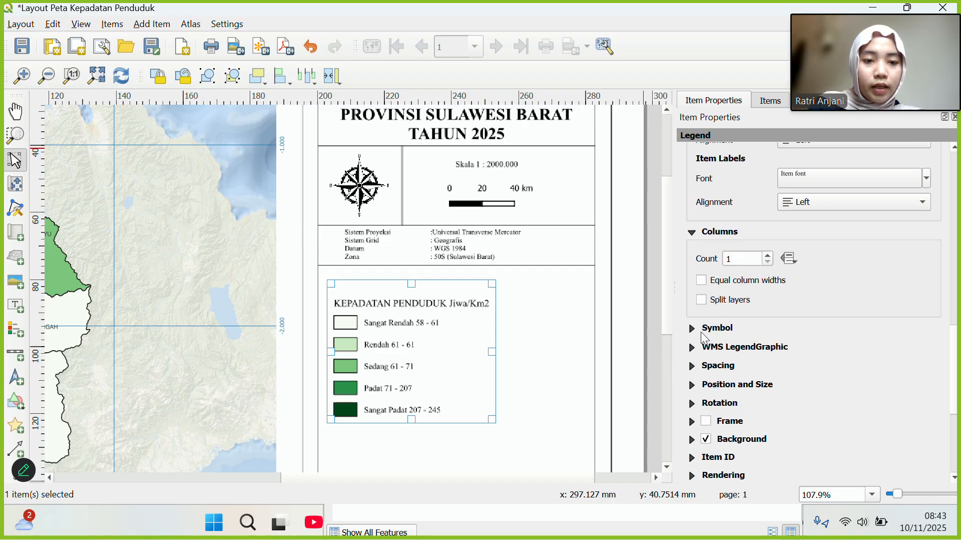
left_click(701, 281)
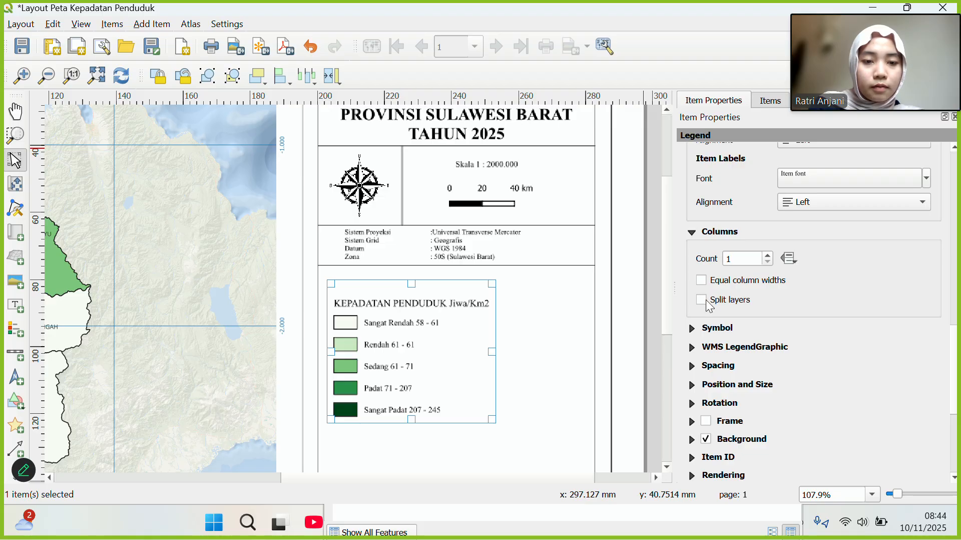
scroll(710, 306, "down", 3)
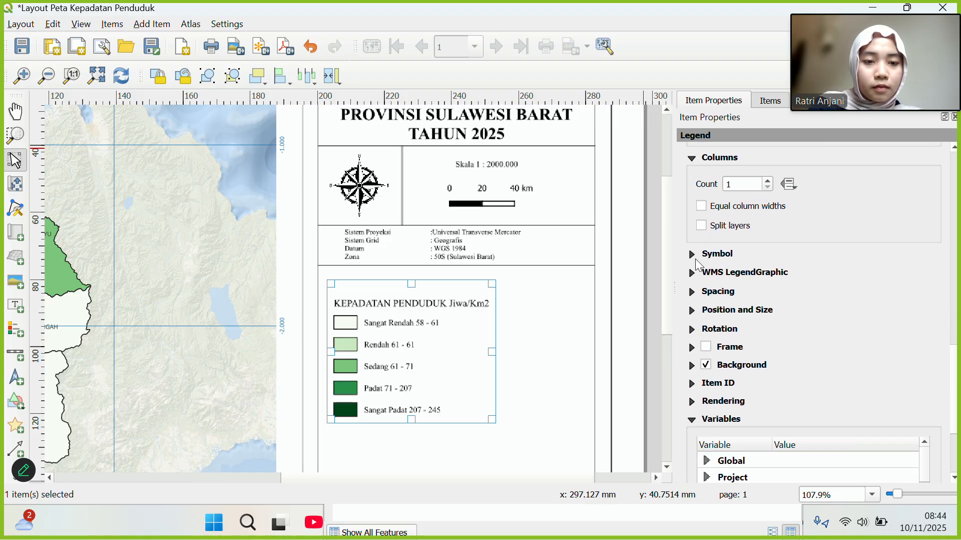
left_click(698, 259)
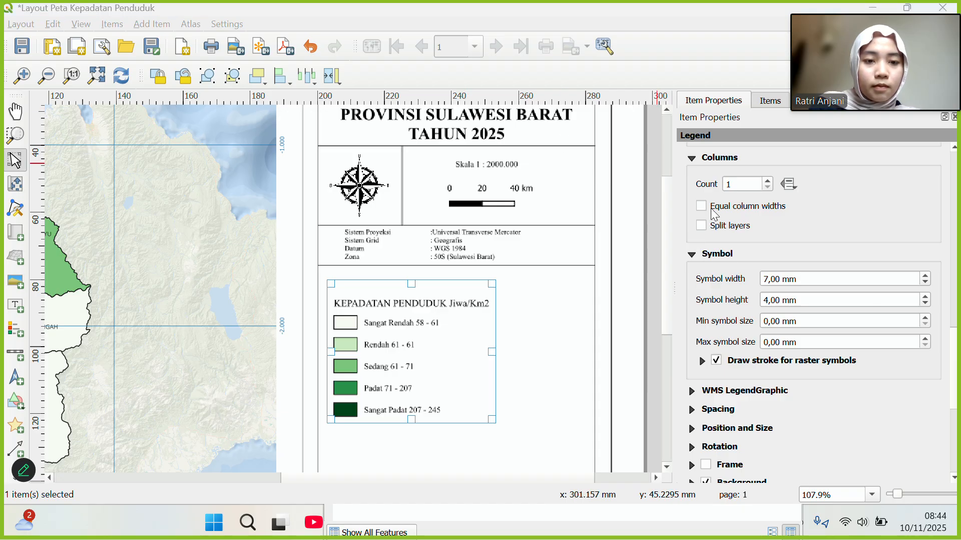
Set the legend symbol height to 2 mm and symbol width to 10 mm.
left_click(769, 300)
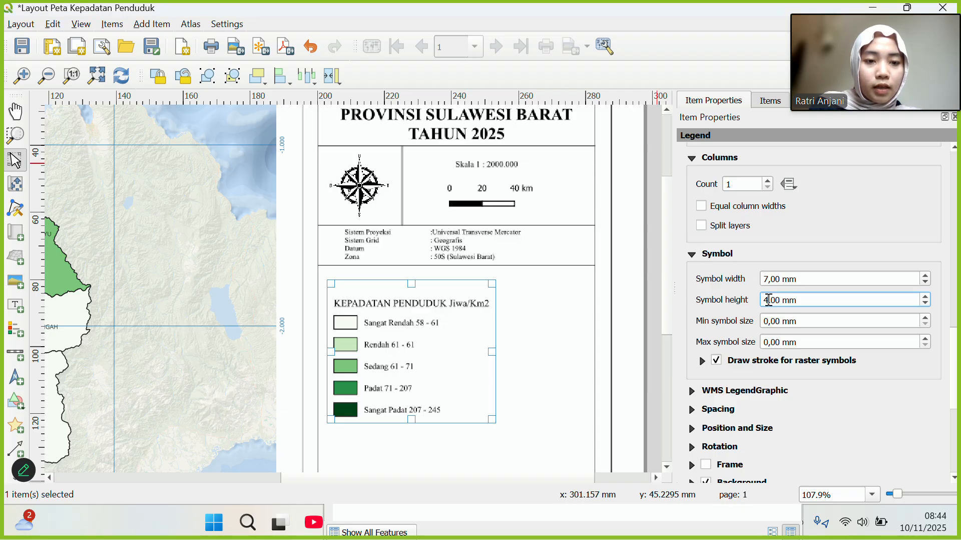
key("BackSpace")
type("2")
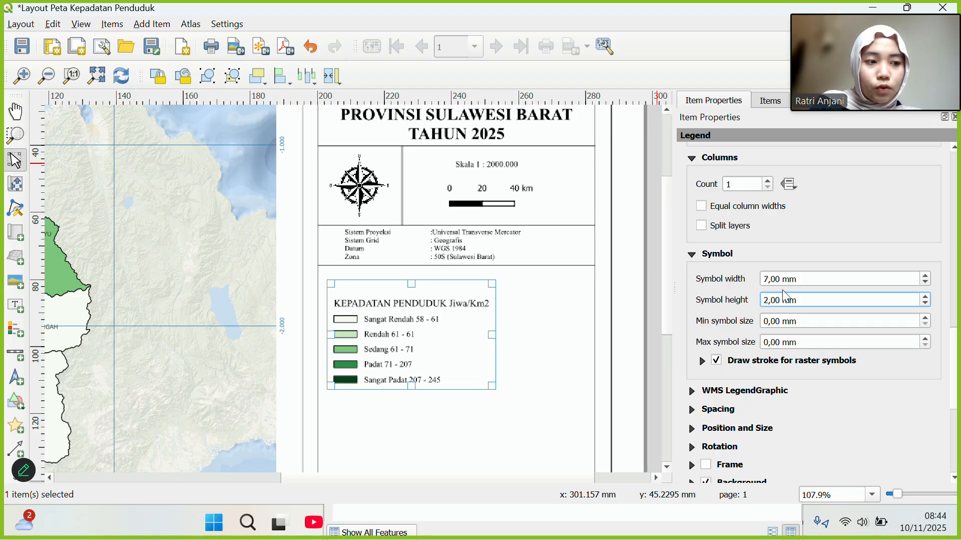
left_click(768, 279)
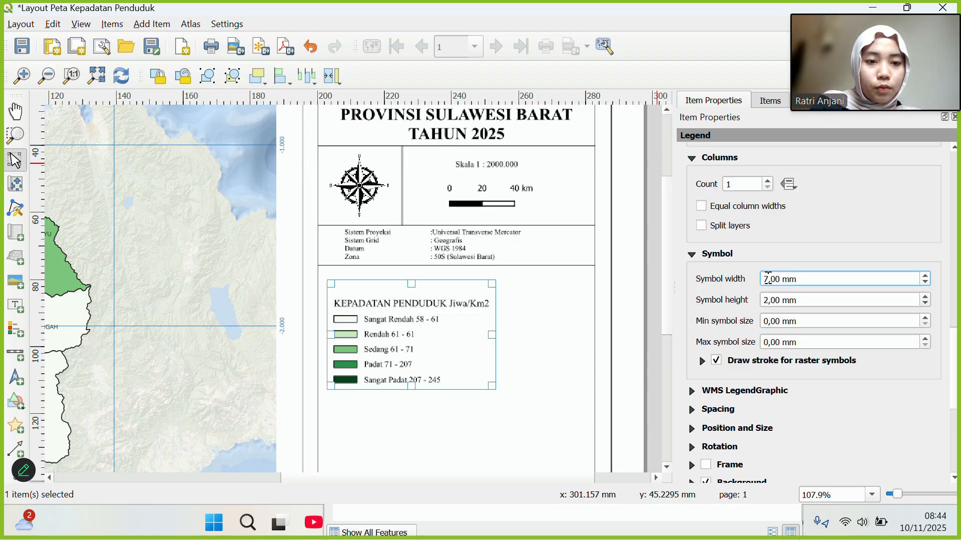
key("BackSpace")
type("10")
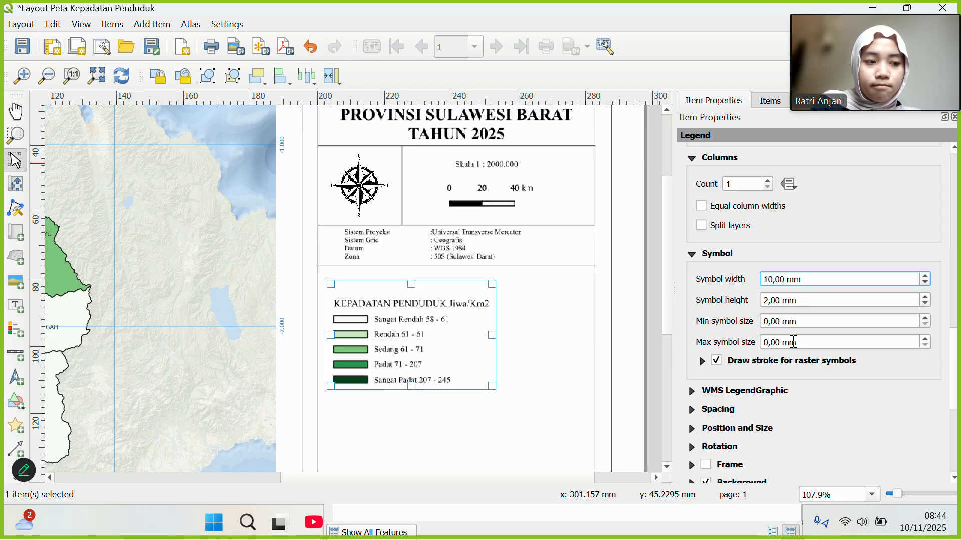
Set the legend's maximum symbol size to 1 mm and minimum to 1.5 mm.
left_click(926, 338)
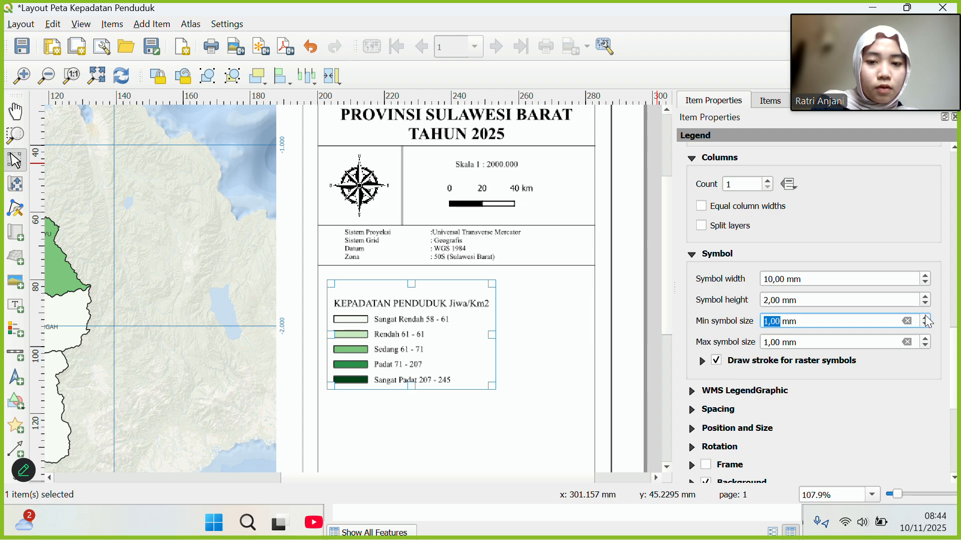
left_click(774, 321)
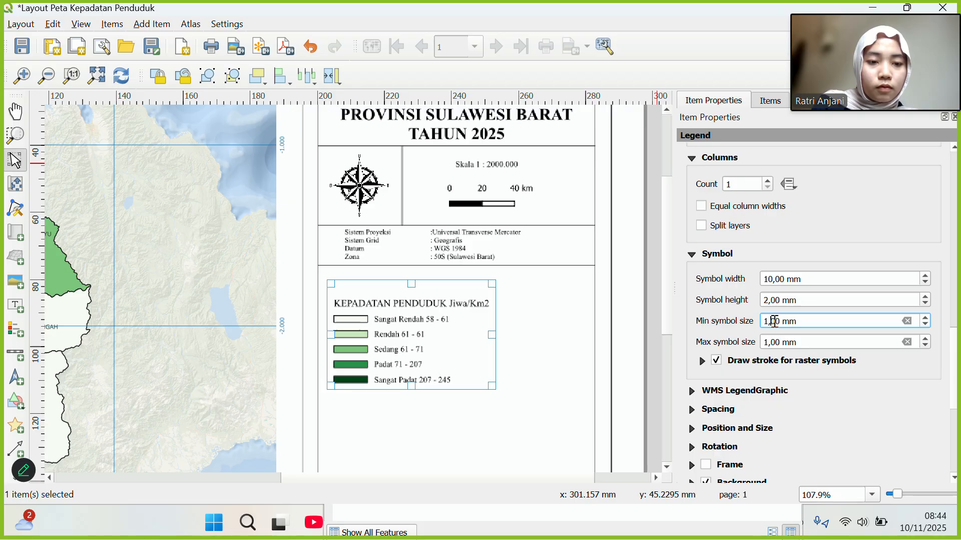
key("BackSpace")
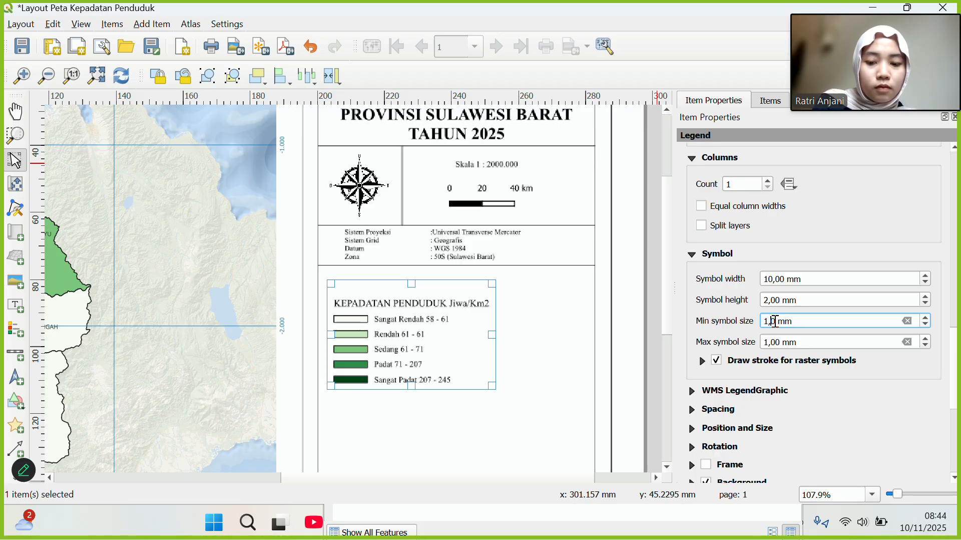
type("5")
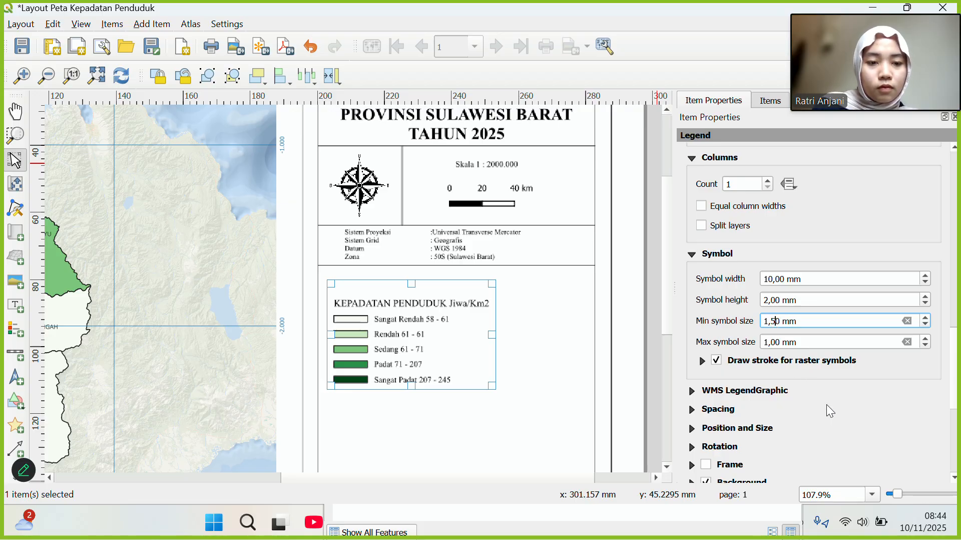
scroll(827, 404, "down", 8)
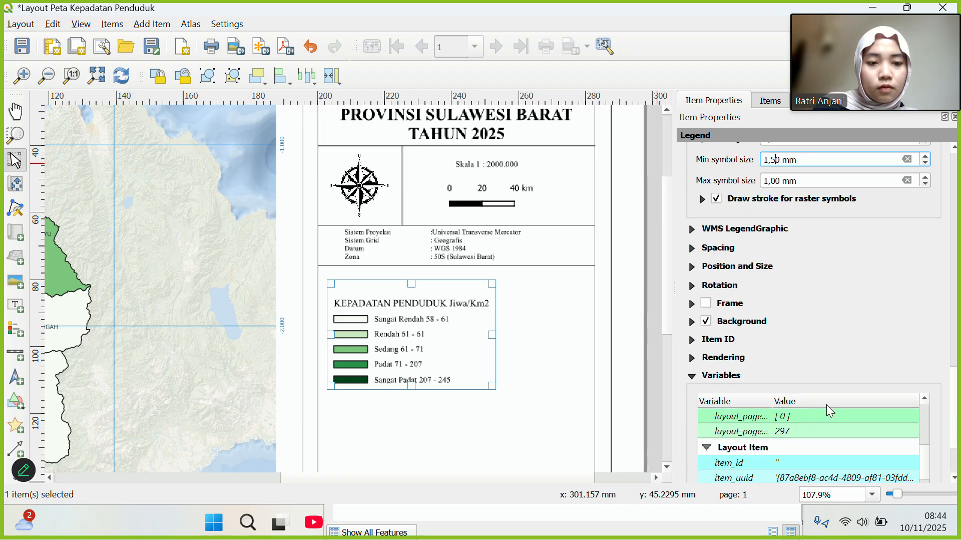
scroll(827, 404, "up", 10)
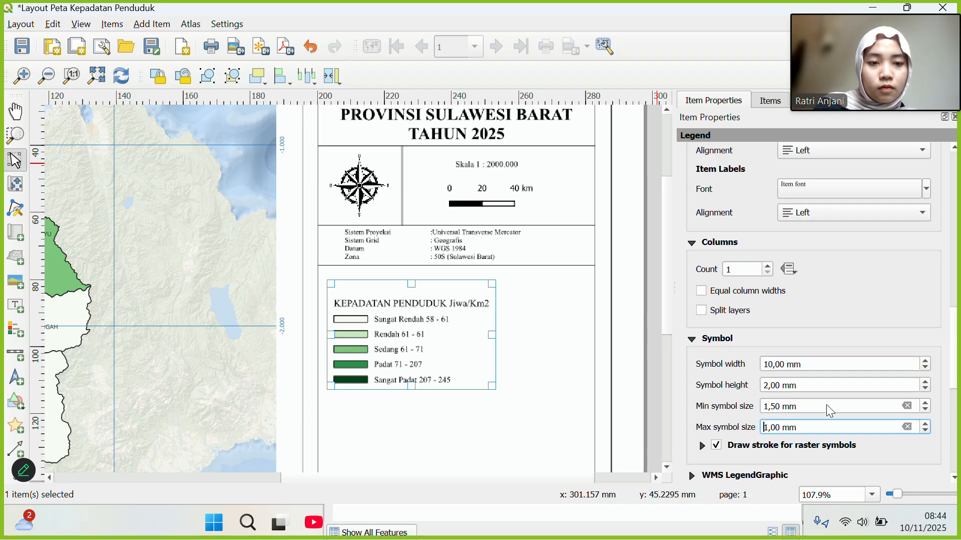
scroll(827, 404, "up", 10)
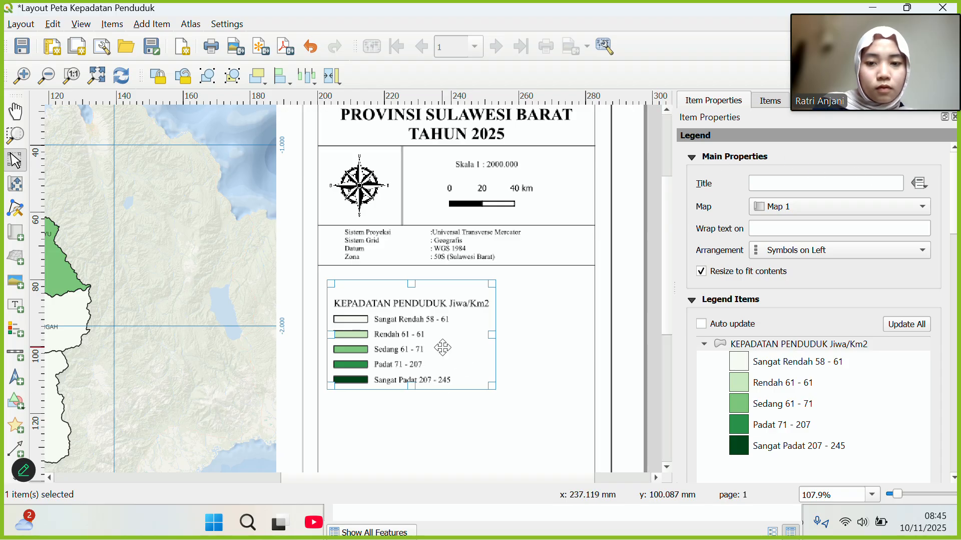
Drag the KEPADATAN PENDUDUK legend up-left to sit beneath the Sistem Proyeksi block.
left_click(500, 443)
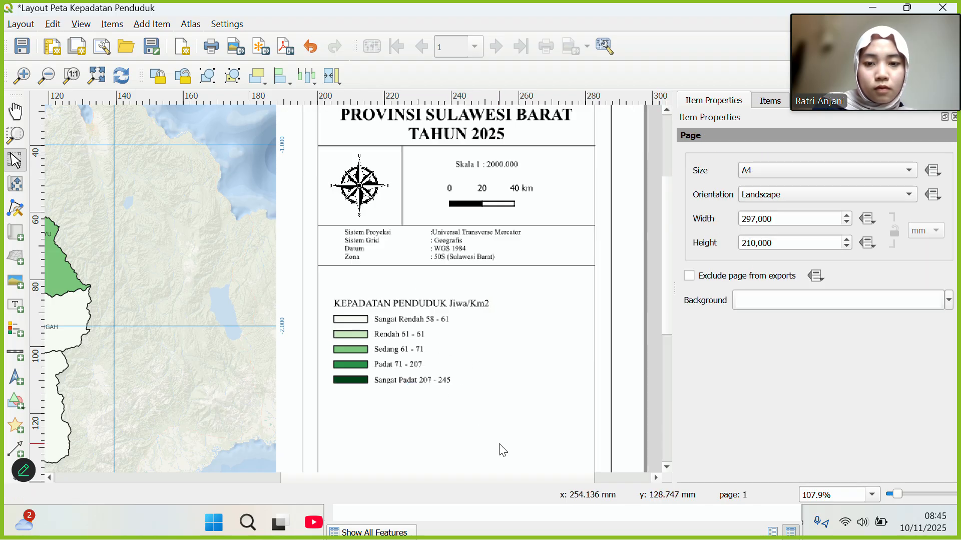
left_click(423, 341)
mouse_move(424, 341)
left_mouse_down()
mouse_move(441, 315)
mouse_move(436, 332)
left_mouse_up()
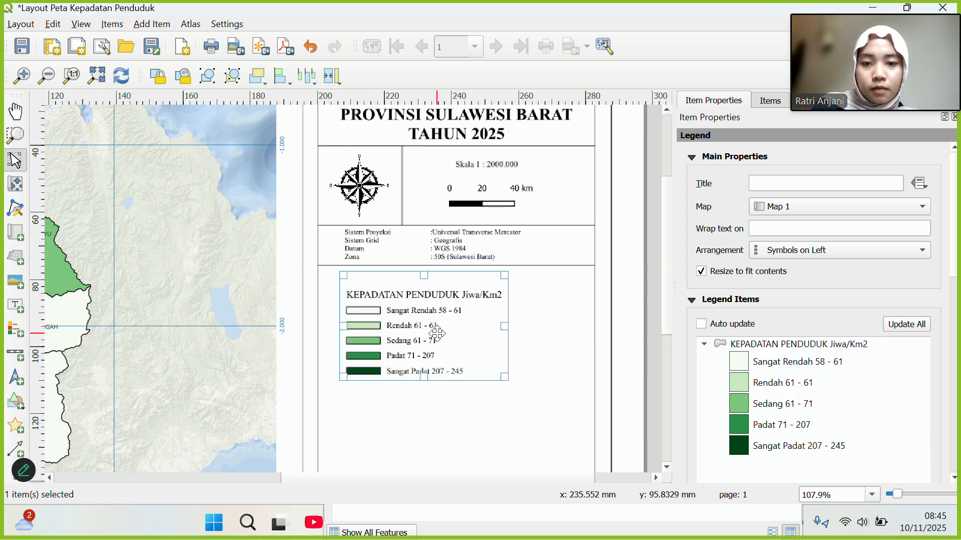
left_click_drag(506, 378, 494, 366)
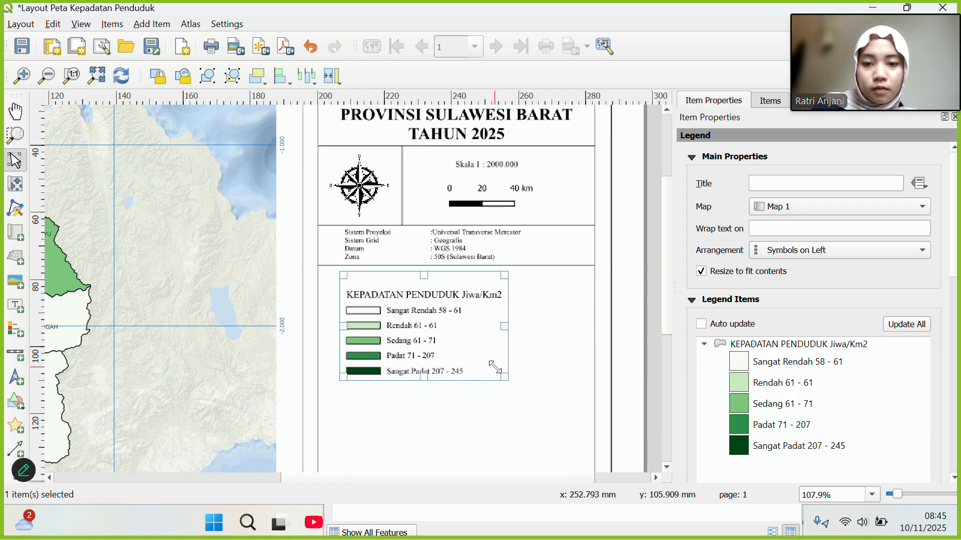
left_click(598, 394)
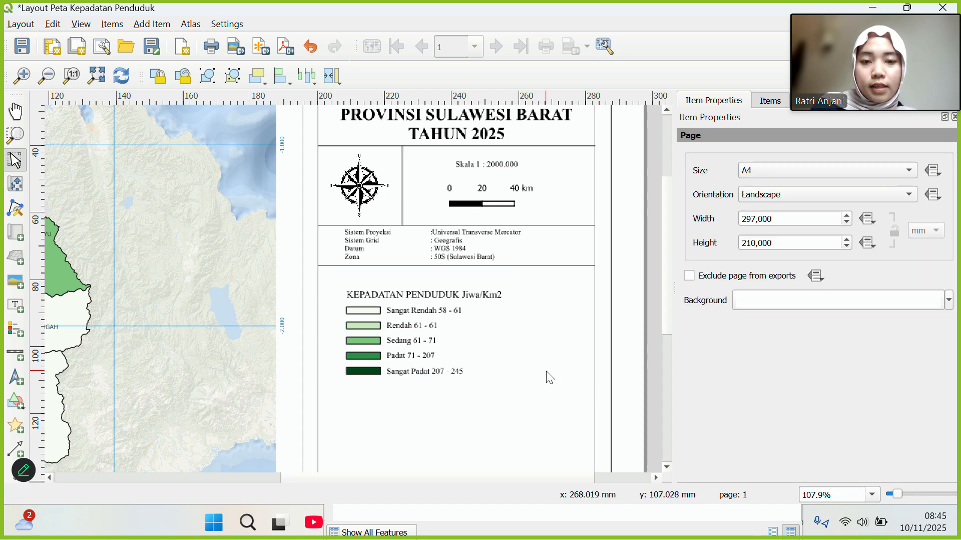
left_click(465, 349)
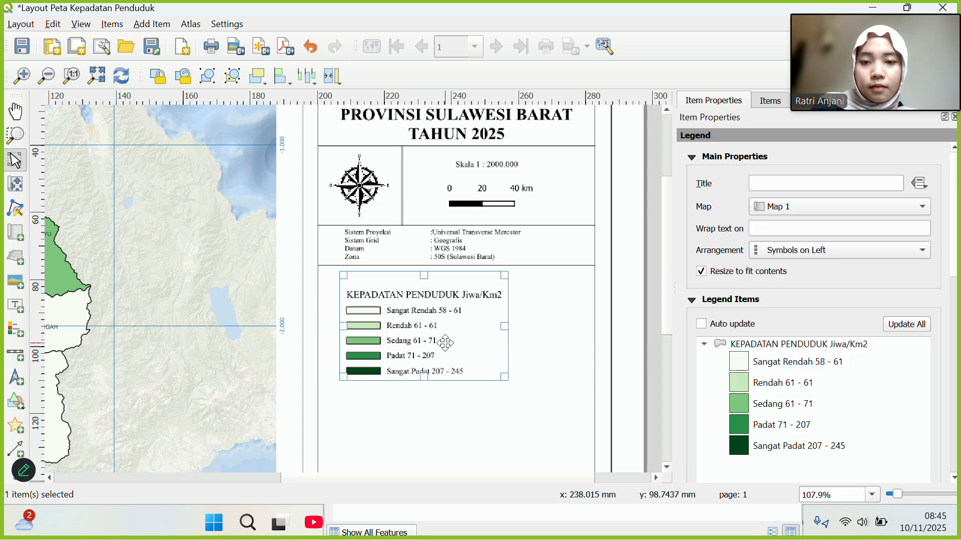
mouse_move(444, 339)
left_mouse_down()
mouse_move(431, 331)
mouse_move(443, 329)
left_mouse_up()
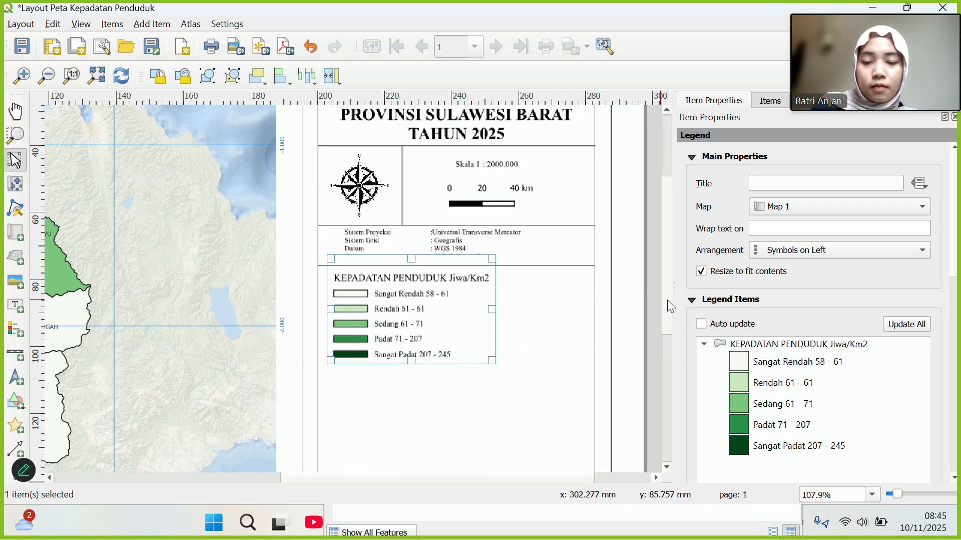
scroll(666, 315, "down", 4)
Copy the horizontal divider line and place the pasted copy just below the legend.
left_click(553, 320)
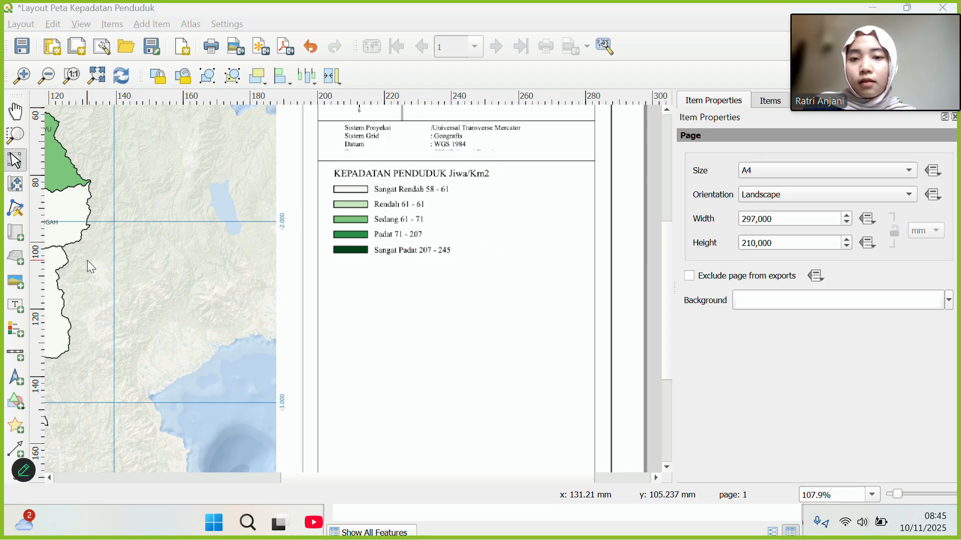
left_click(412, 165)
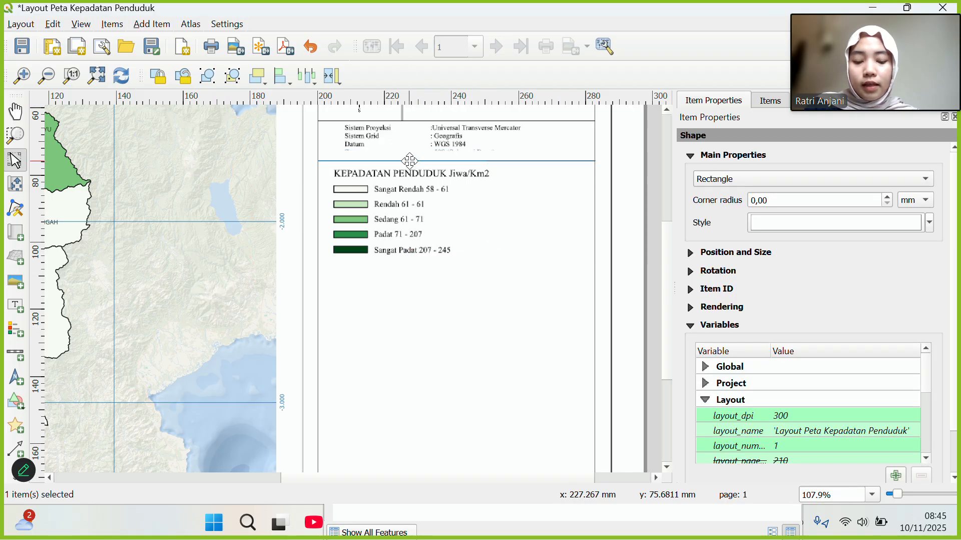
right_click(410, 161)
left_click(440, 215)
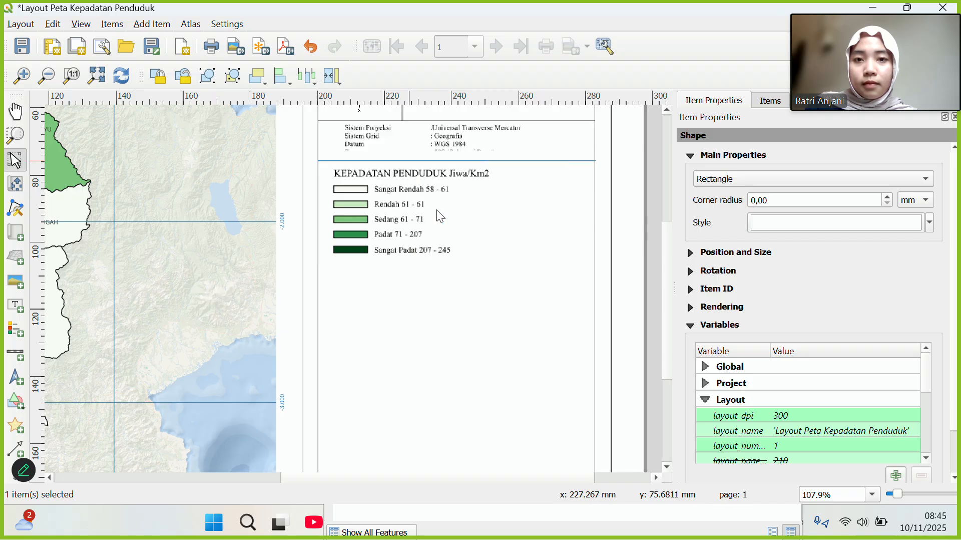
right_click(325, 262)
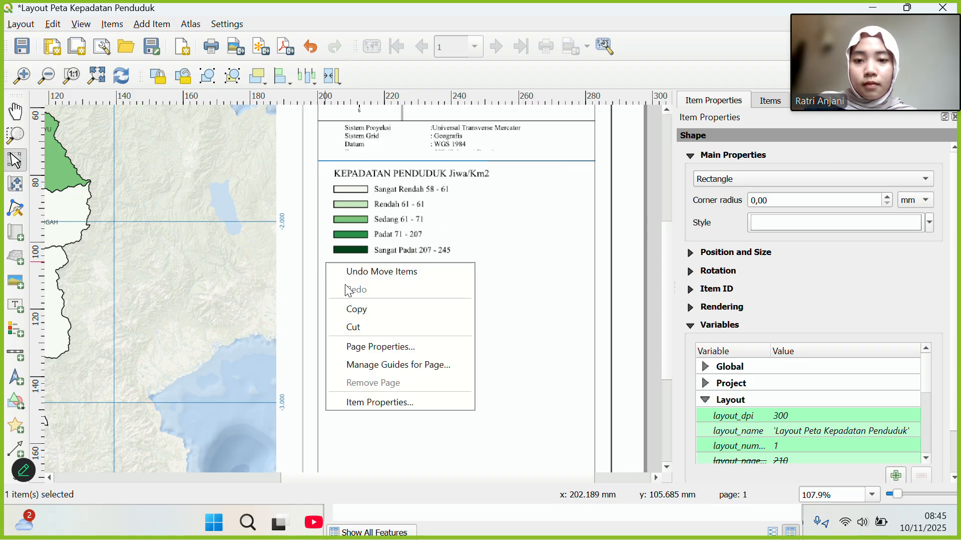
left_click(525, 309)
right_click(526, 309)
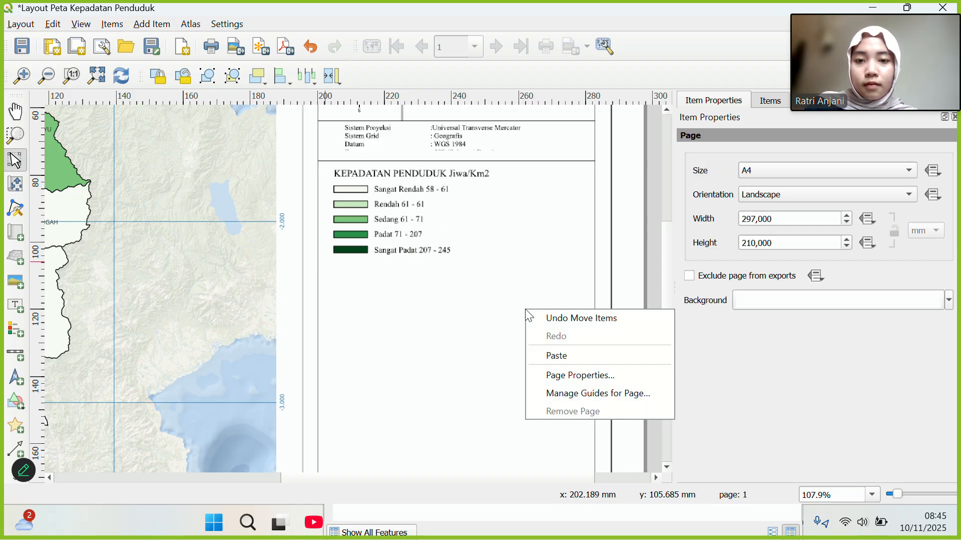
left_click(553, 354)
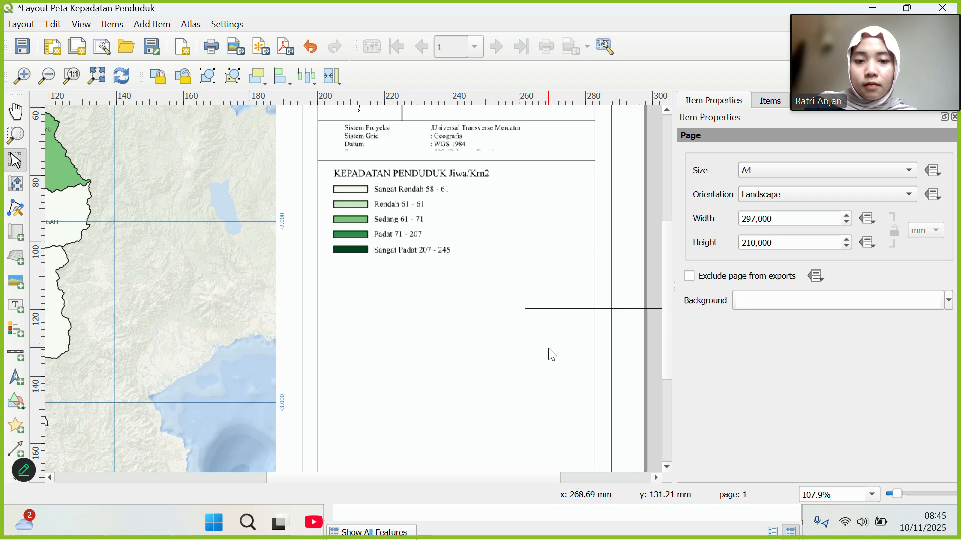
left_click(551, 308)
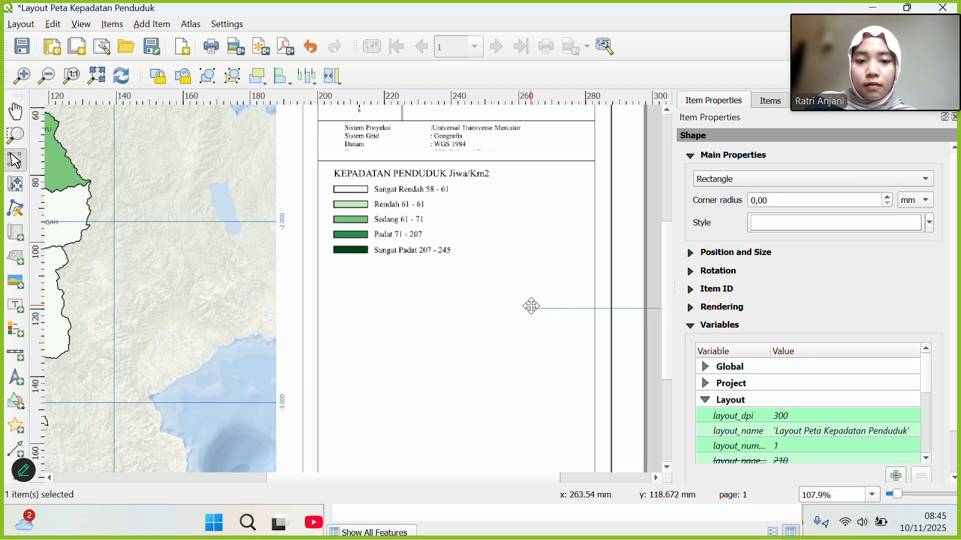
left_click_drag(531, 307, 370, 262)
left_click(412, 298)
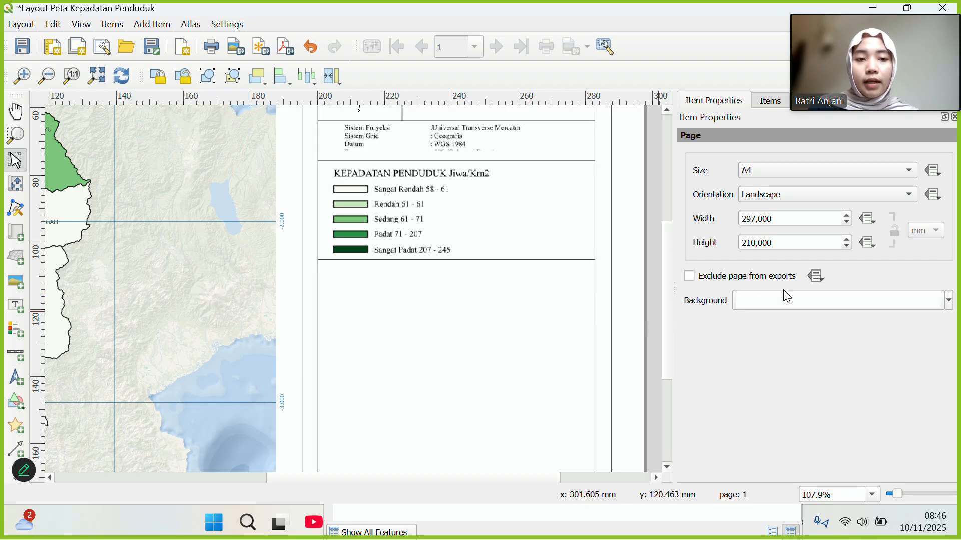
Shift the upper divider down slightly and resize the Sistem Proyeksi label box to end above the legend.
mouse_move(666, 257)
left_mouse_down()
mouse_move(661, 172)
mouse_move(669, 239)
left_mouse_up()
left_click(574, 207)
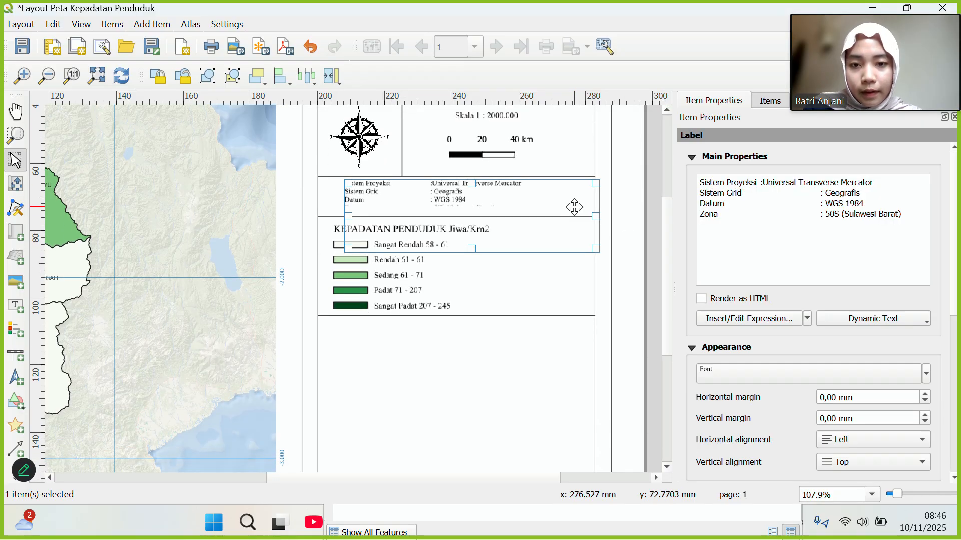
left_click(622, 275)
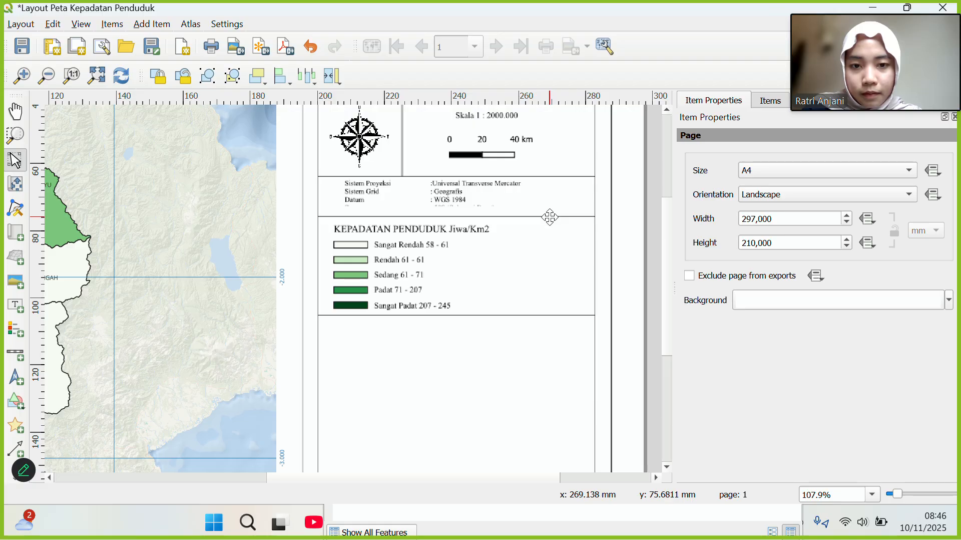
left_click_drag(550, 216, 550, 225)
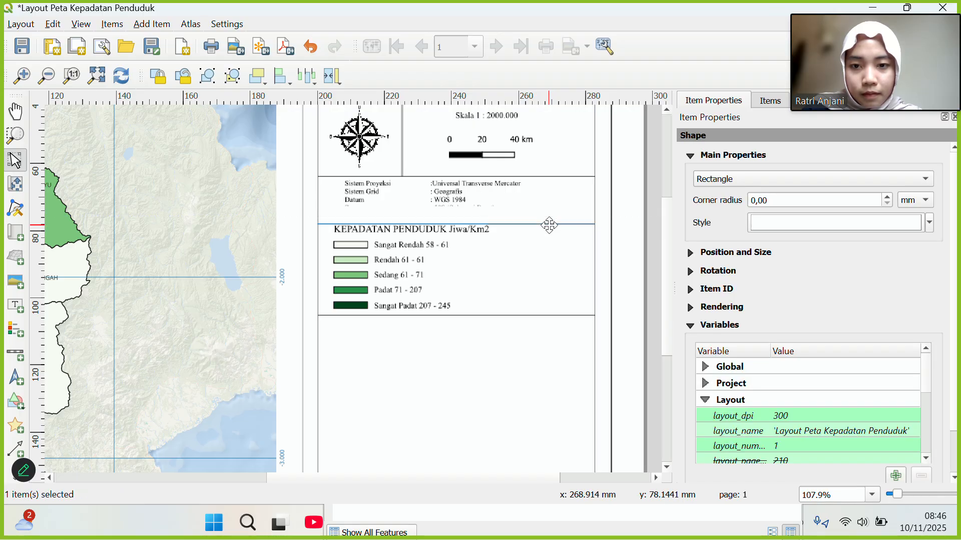
left_click(505, 197)
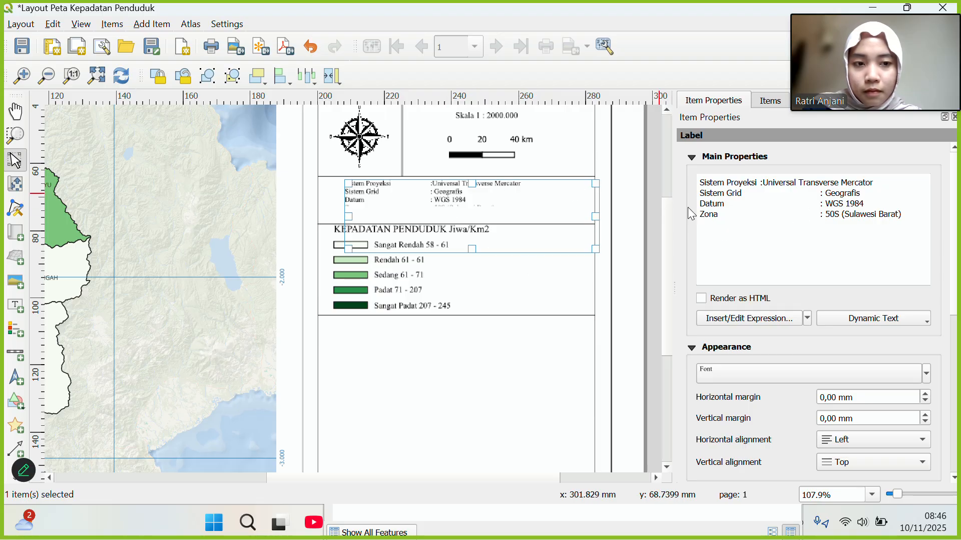
left_click(619, 263)
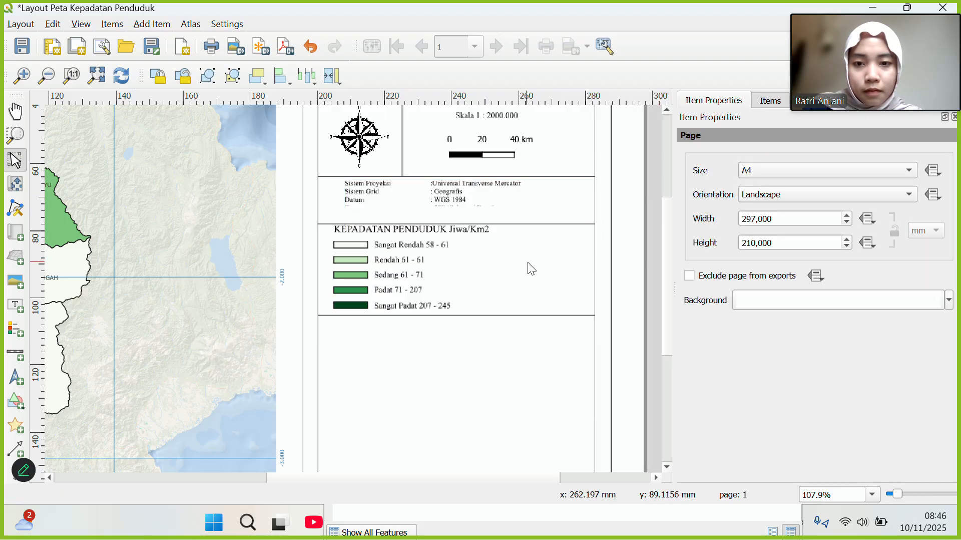
left_click(479, 200)
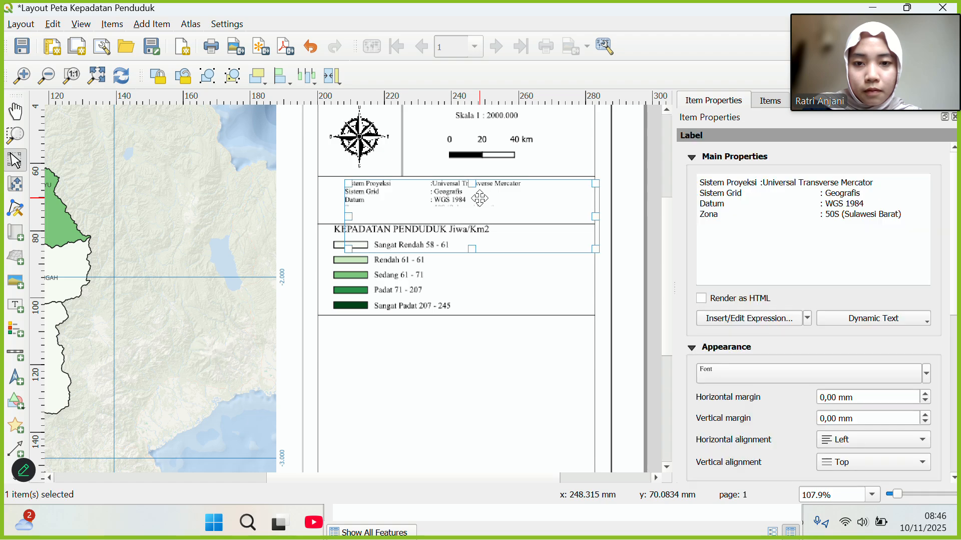
left_click_drag(597, 250, 623, 268)
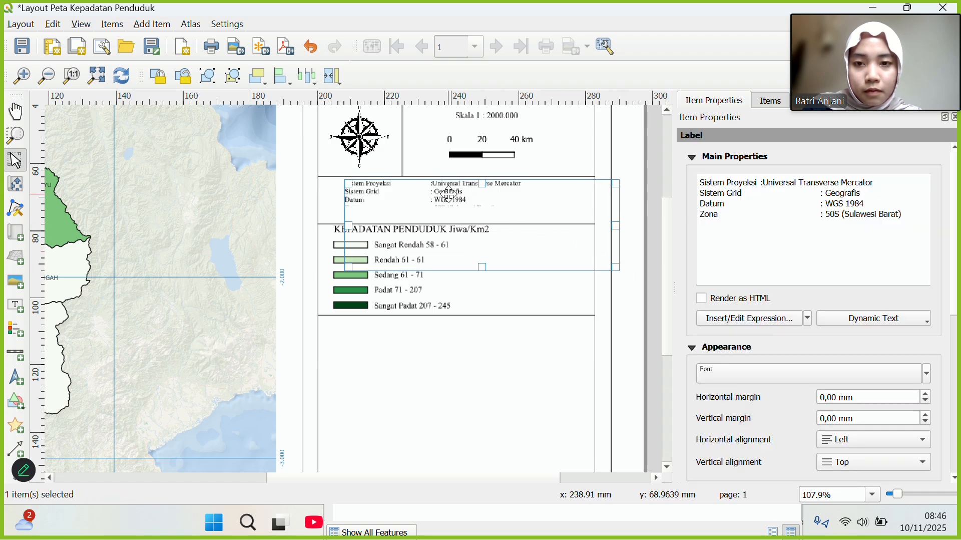
left_click(494, 300)
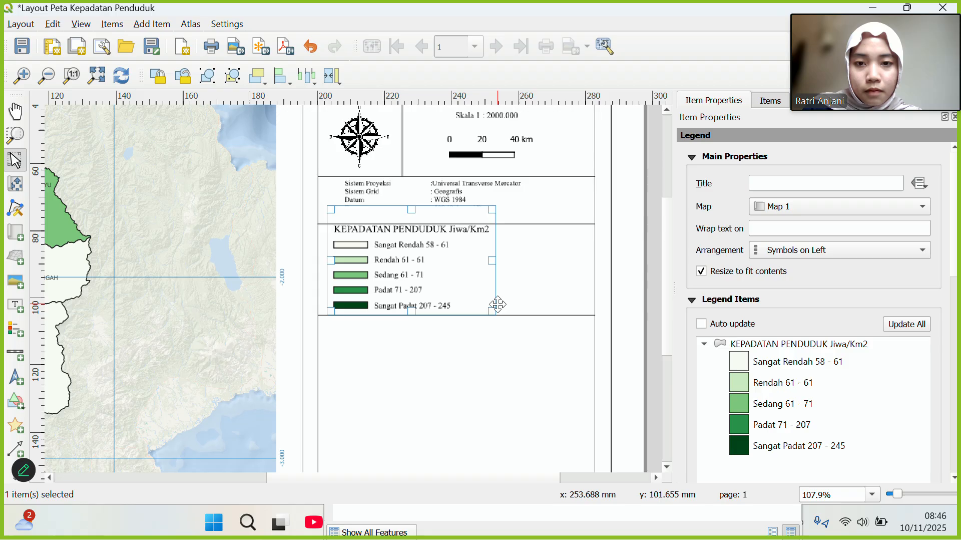
left_click(443, 202)
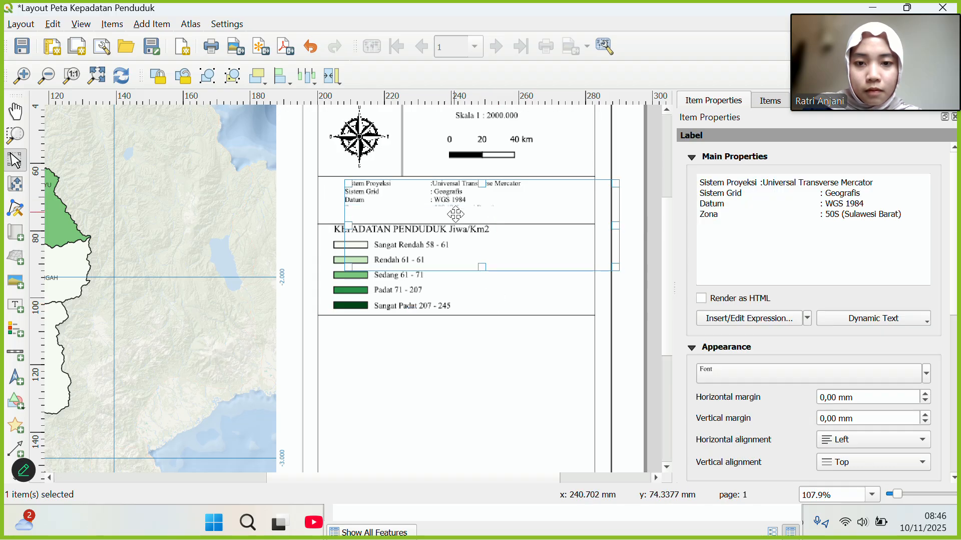
left_click_drag(483, 269, 486, 245)
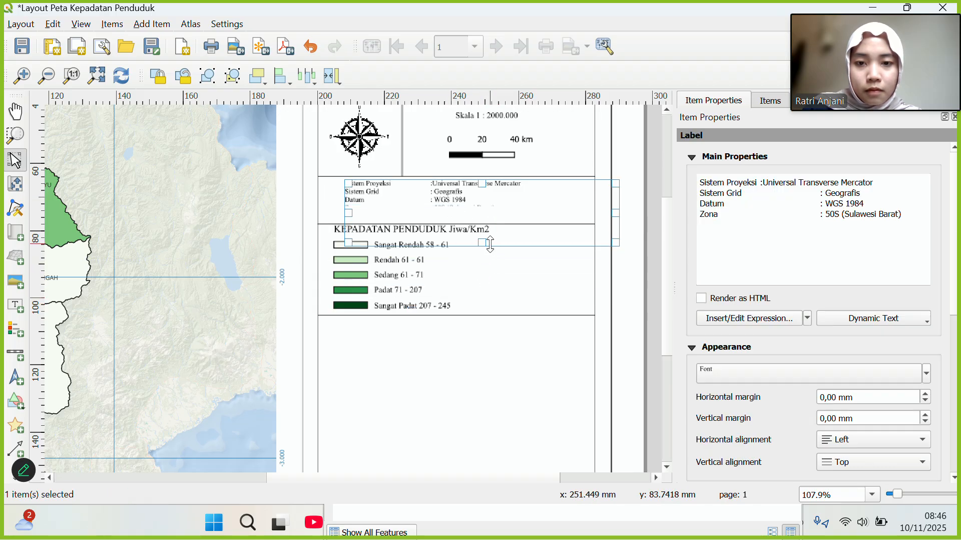
left_click(518, 263)
Nudge the divider above the legend up about 1.3 mm.
left_click(544, 224)
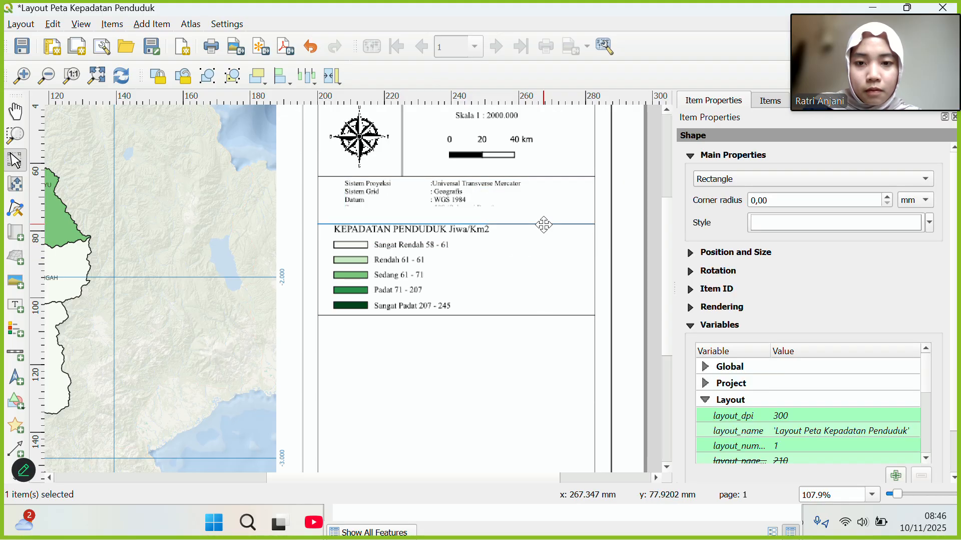
left_click_drag(544, 225, 545, 218)
left_click(534, 347)
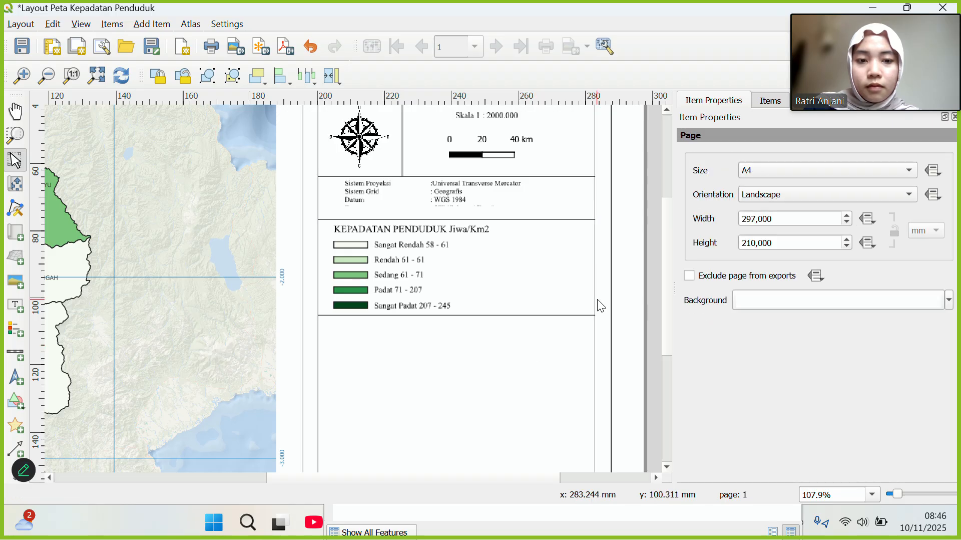
scroll(673, 291, "down", 1)
scroll(674, 291, "down", 5)
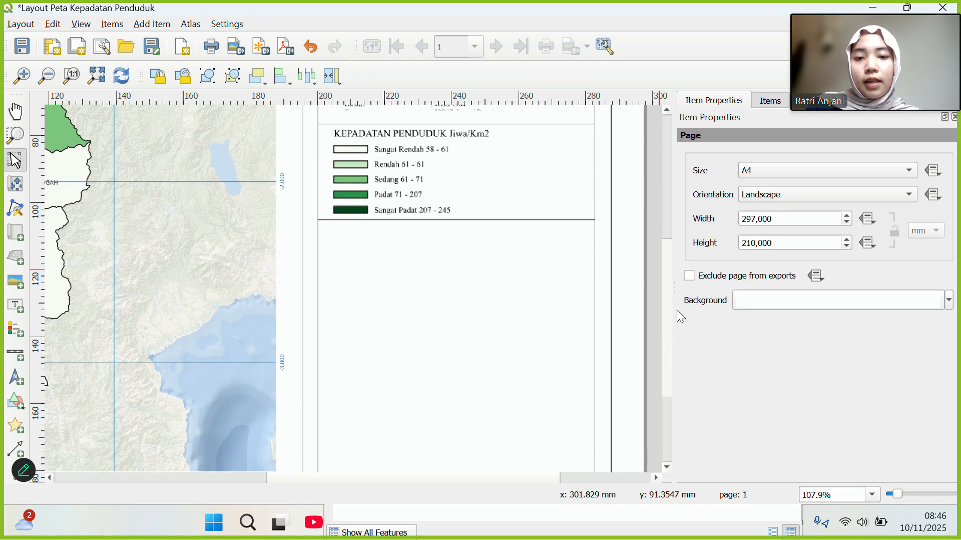
Draw Map 2 as a new map frame in the empty area below the legend panel.
left_click_drag(690, 336, 691, 333)
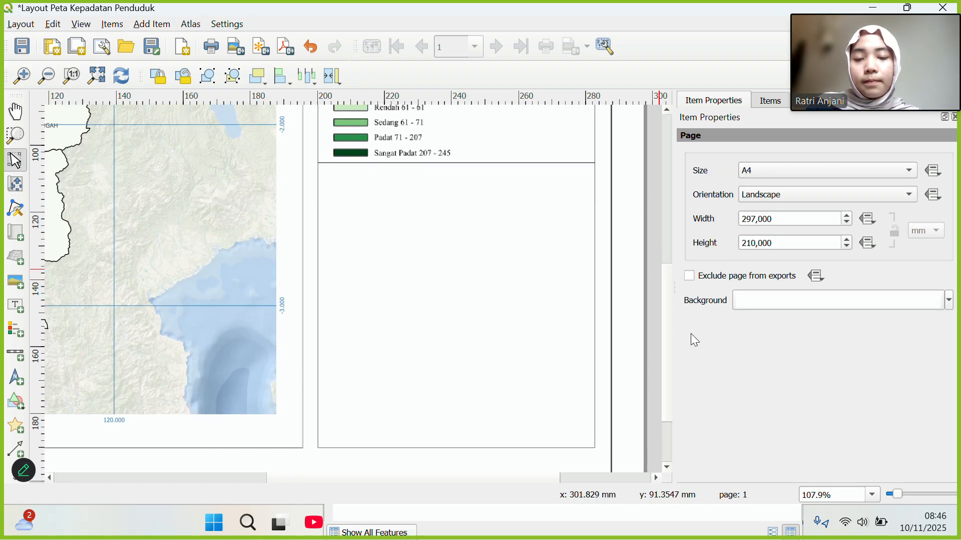
left_click(17, 237)
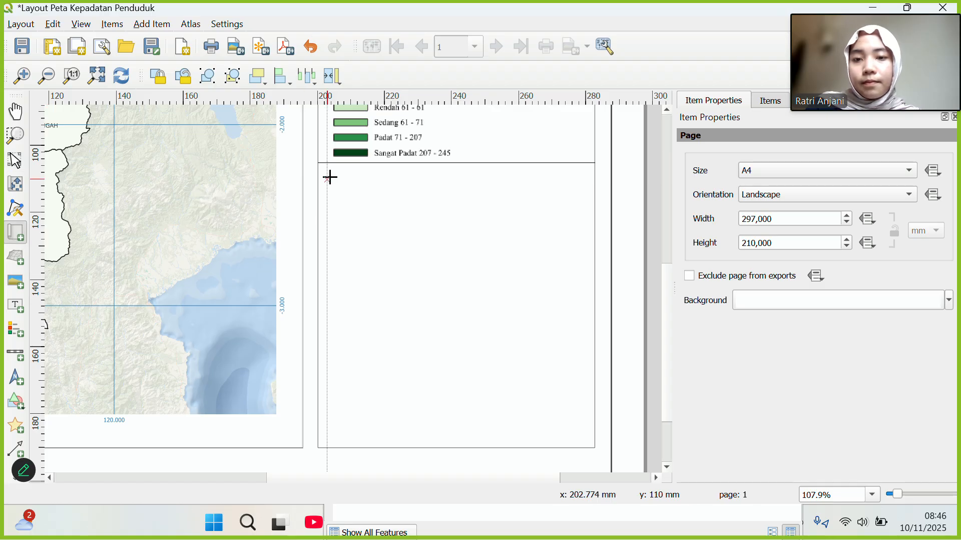
mouse_move(328, 179)
left_mouse_down()
mouse_move(509, 239)
mouse_move(584, 300)
mouse_move(566, 300)
mouse_move(584, 305)
left_mouse_up()
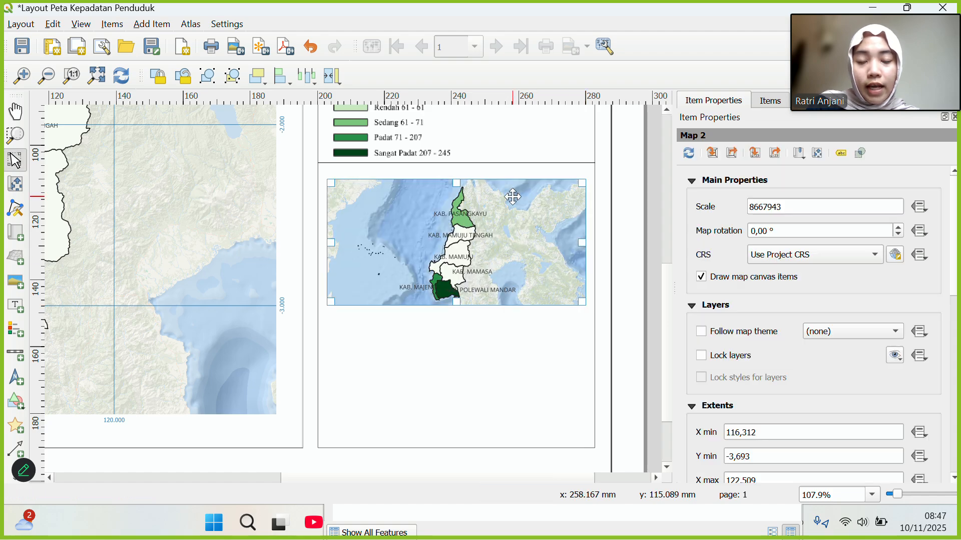
Lock Map 1, the title, rectangle, Sistem Proyeksi and legend items, then select Map 2's properties.
left_click(772, 102)
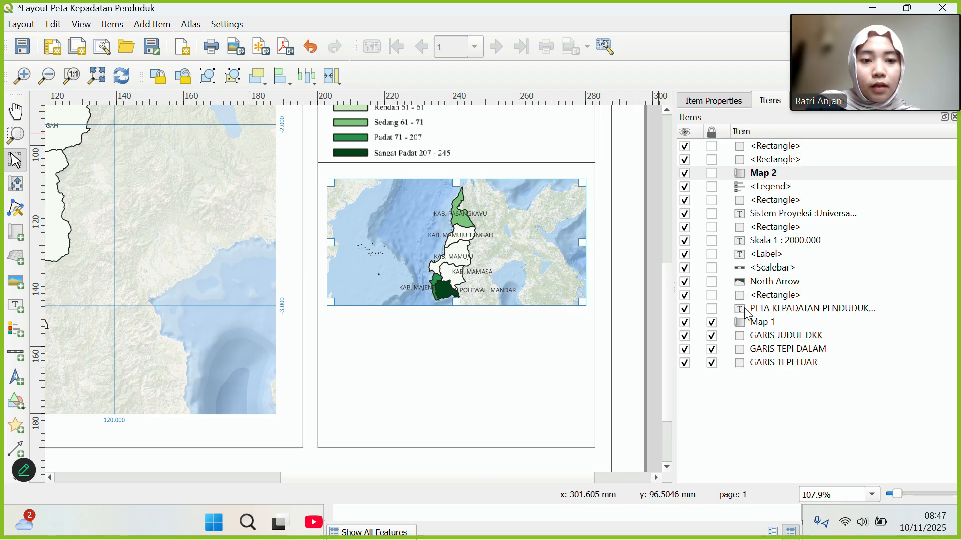
left_click(712, 321)
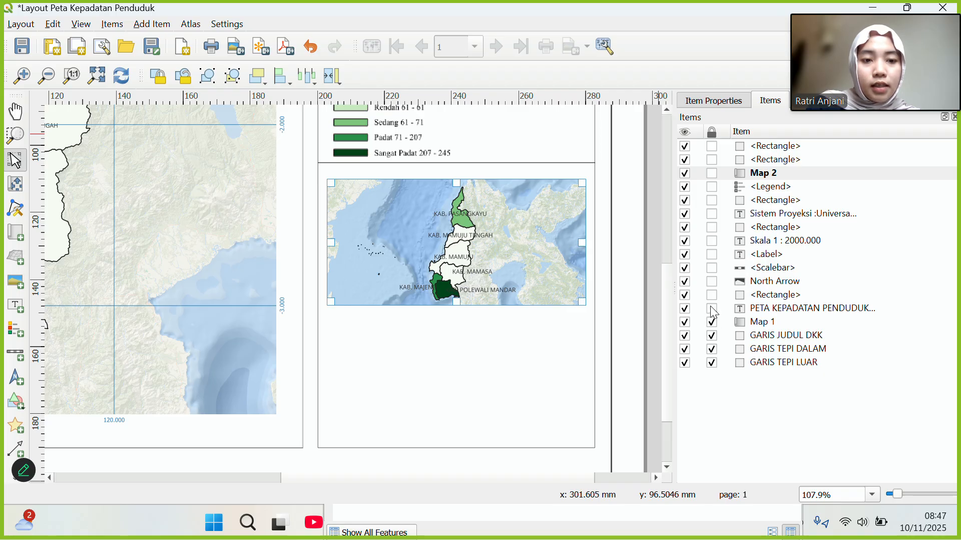
left_click(712, 308)
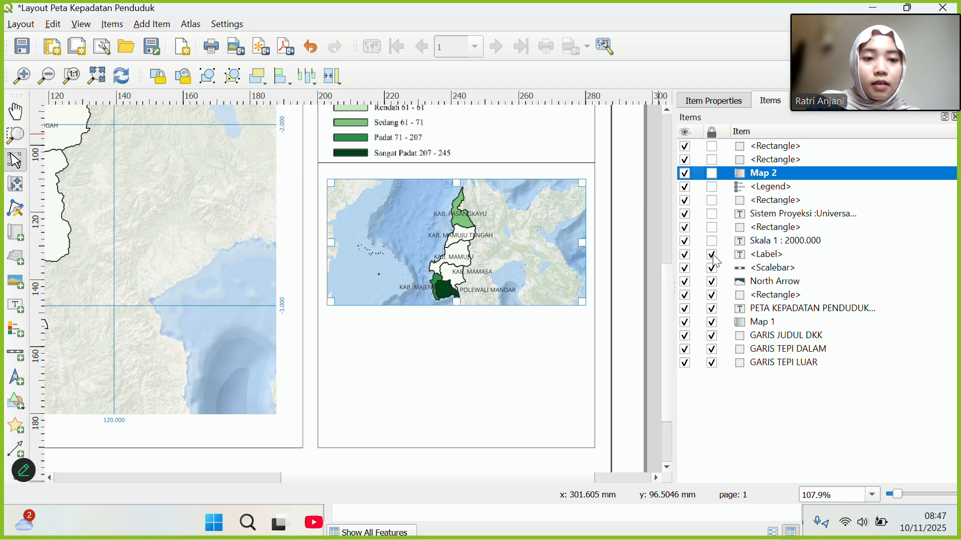
left_click(712, 227)
left_click(712, 213)
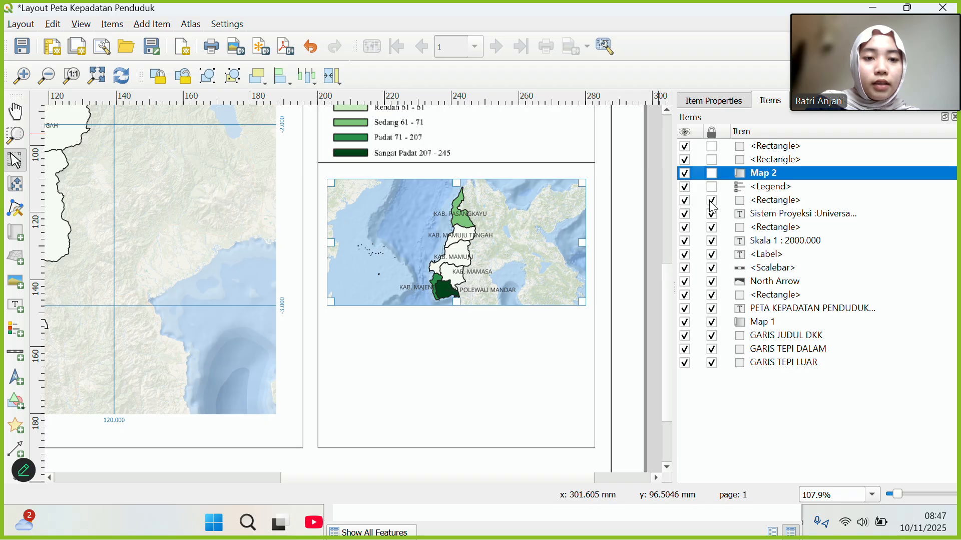
left_click(712, 186)
left_click(712, 173)
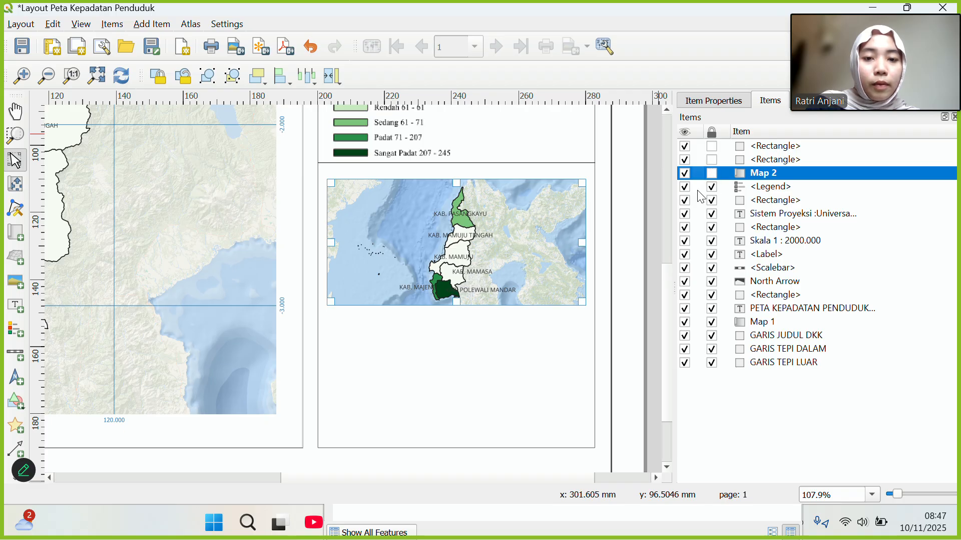
left_click(526, 295)
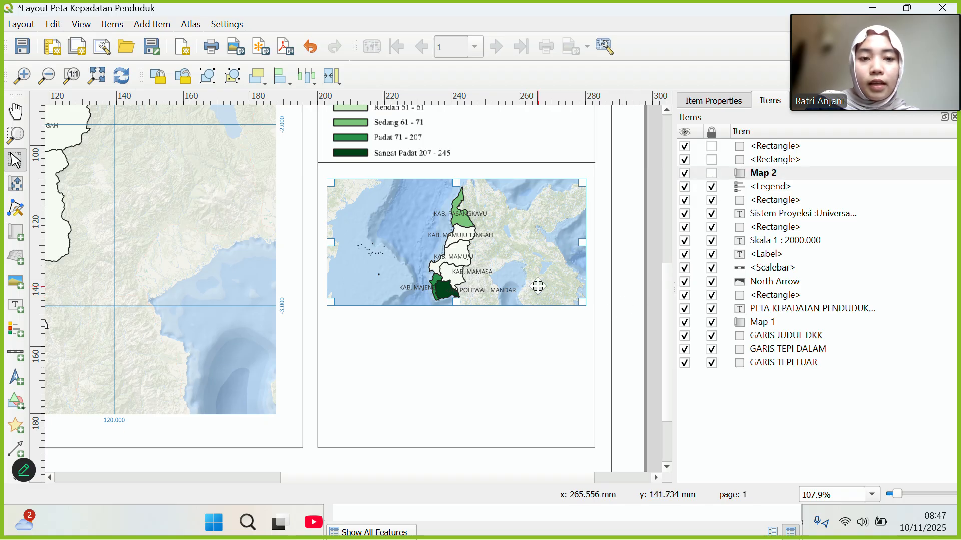
left_click(738, 101)
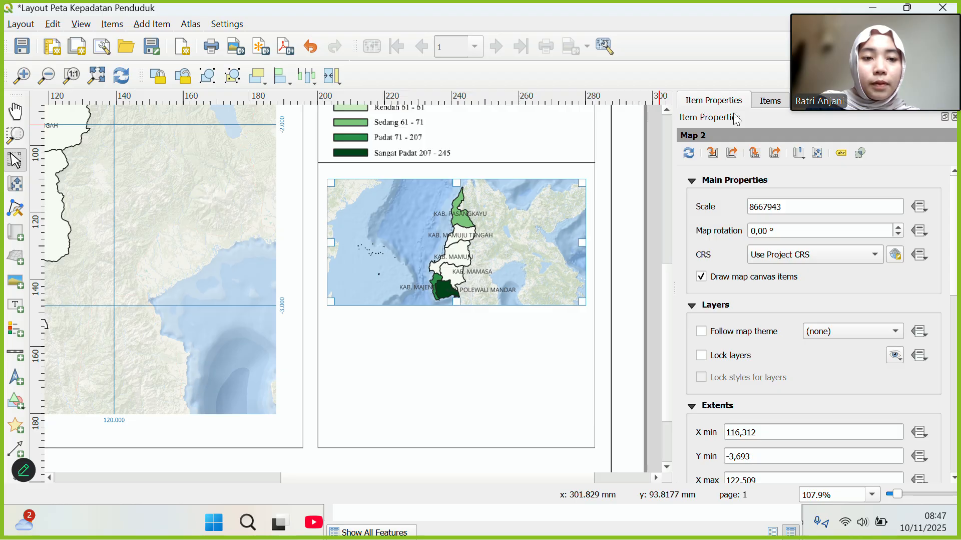
Set the inset map's scale to 70000000 and its CRS to project EPSG:4326 - WGS 84.
left_click_drag(786, 205, 740, 211)
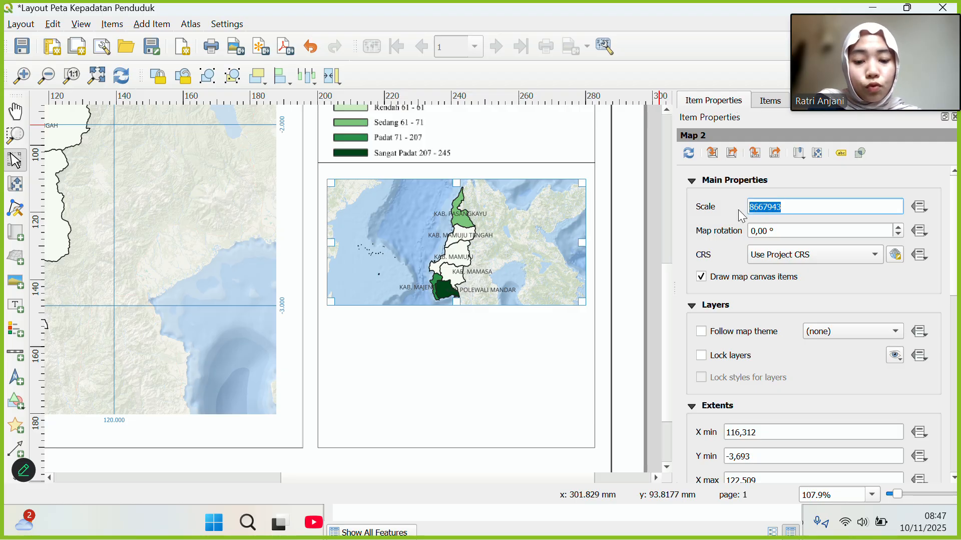
type("80.0000")
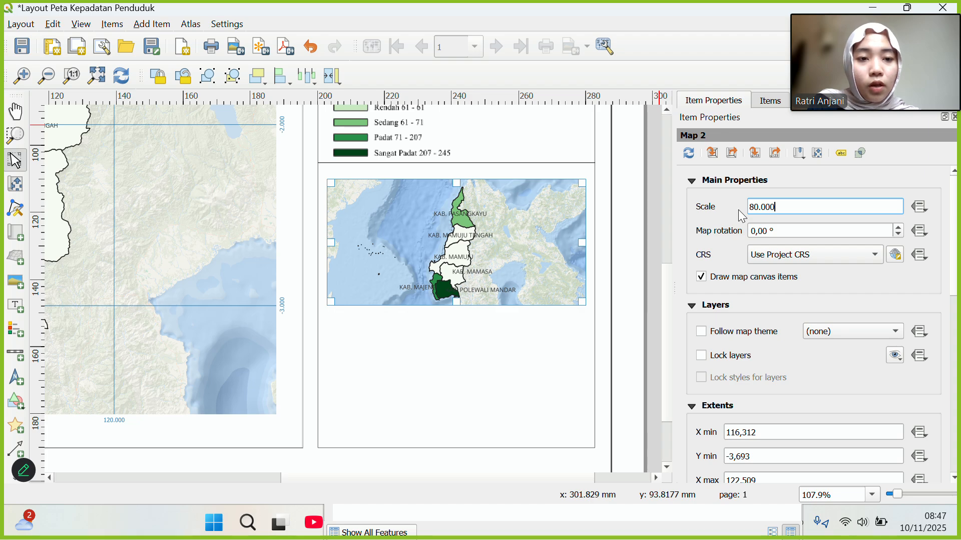
key("BackSpace")
key("BackSpace")
key("BackSpace")
key("BackSpace")
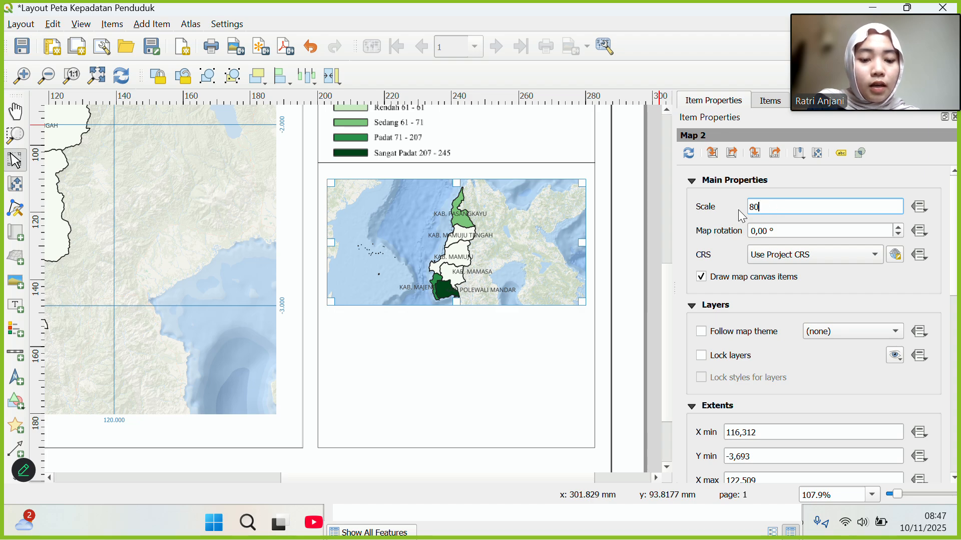
type("000000")
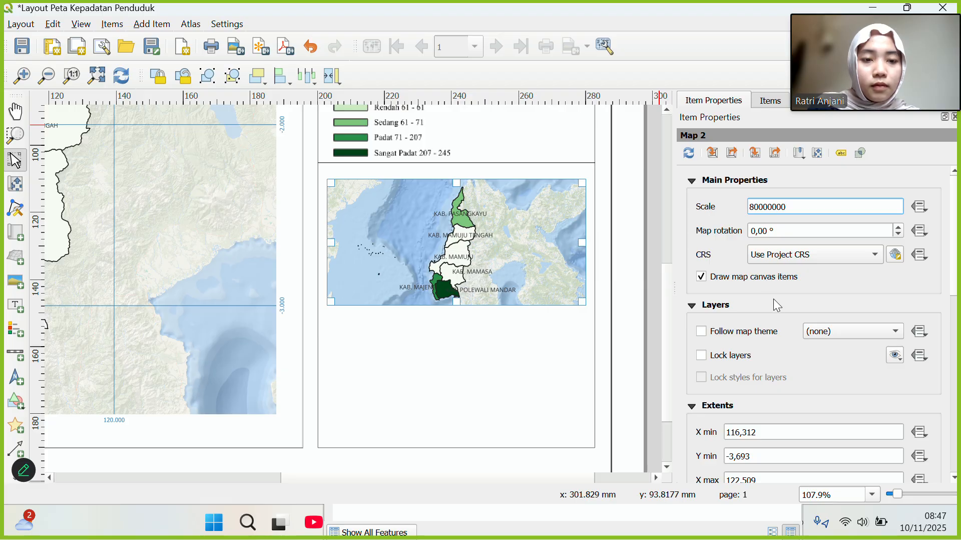
left_click(876, 260)
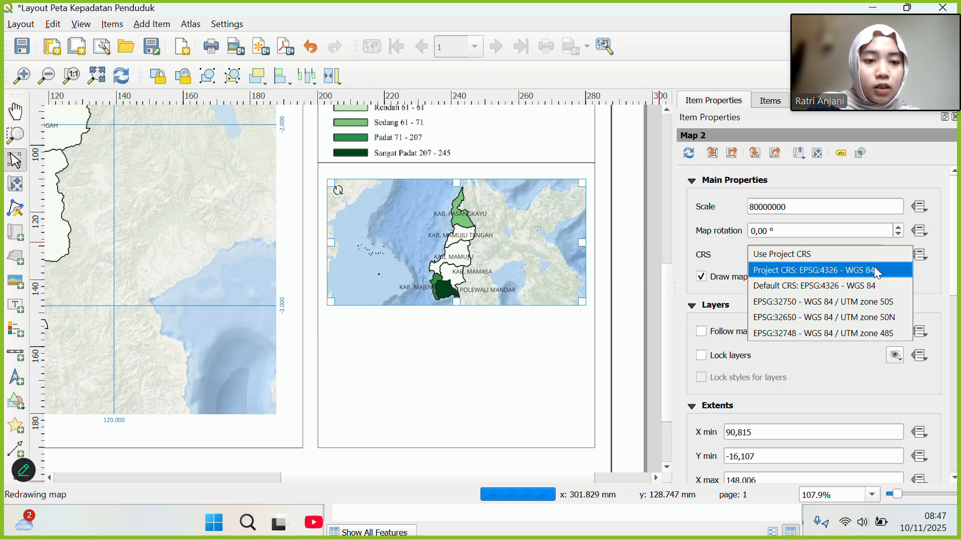
left_click(874, 266)
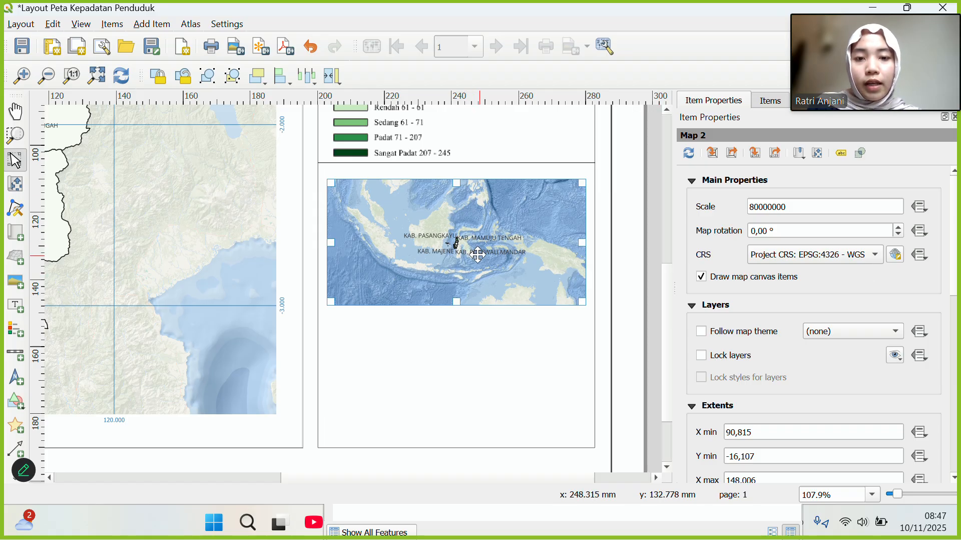
left_click(756, 210)
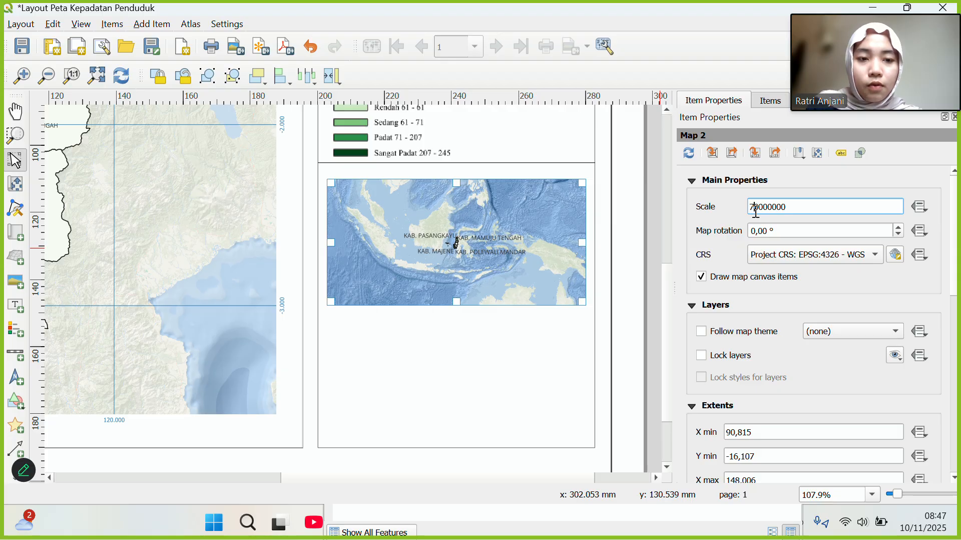
type("7")
key("Return")
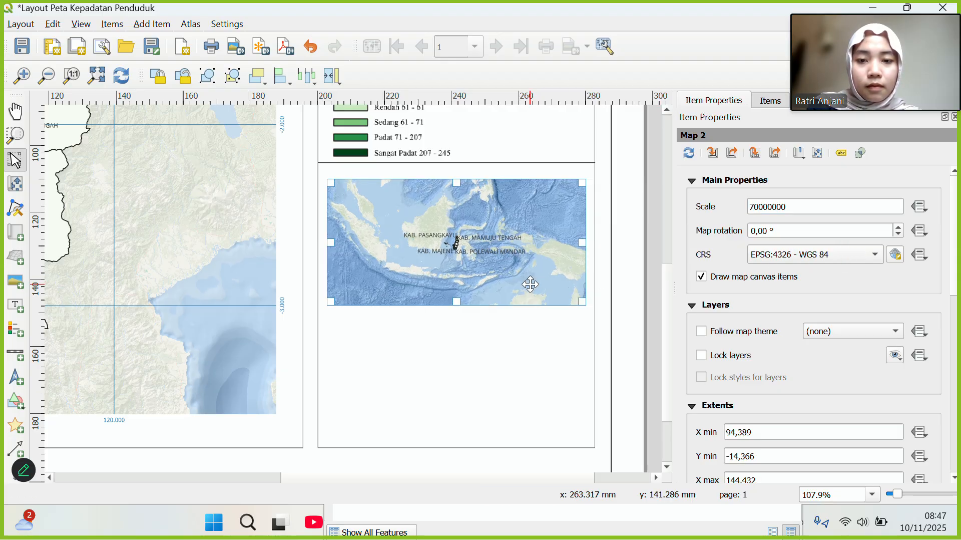
Nudge the inset map frame slightly to the right.
mouse_move(543, 257)
left_mouse_down()
mouse_move(551, 262)
mouse_move(529, 259)
mouse_move(537, 262)
left_mouse_up()
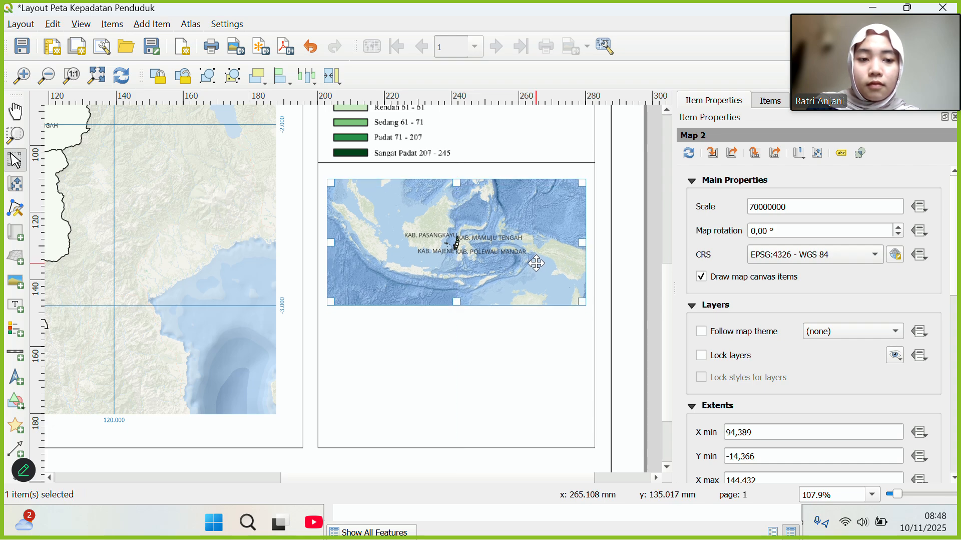
scroll(739, 331, "down", 2)
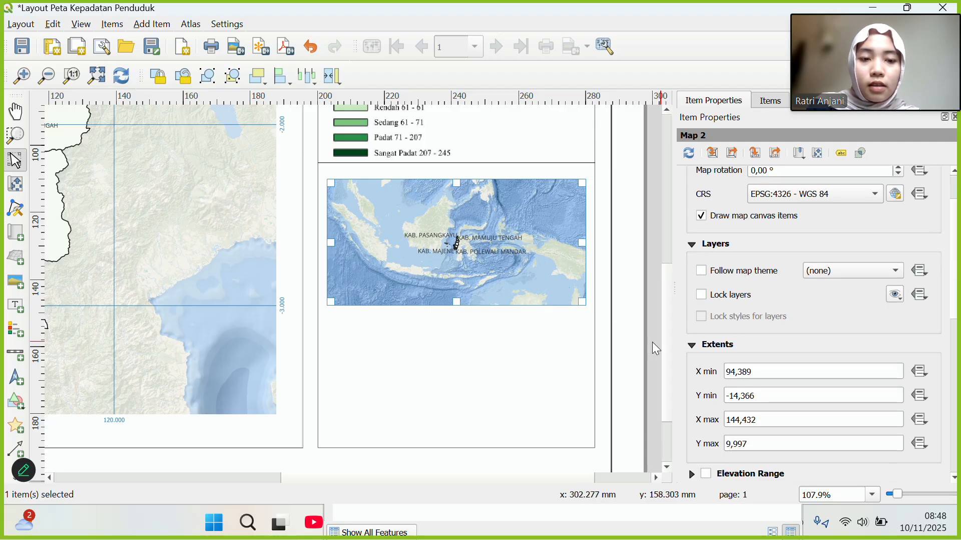
scroll(721, 316, "down", 3)
scroll(729, 323, "down", 5)
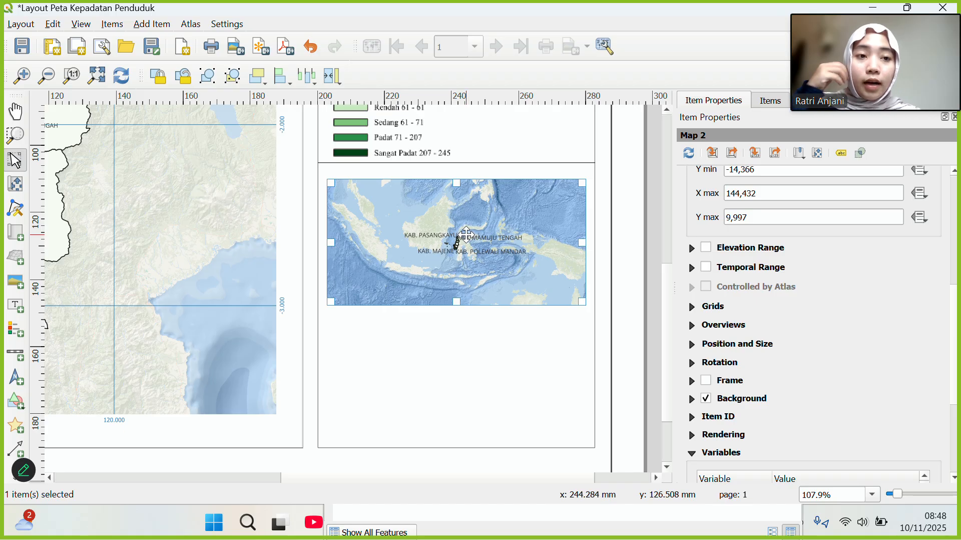
key("super+Tab")
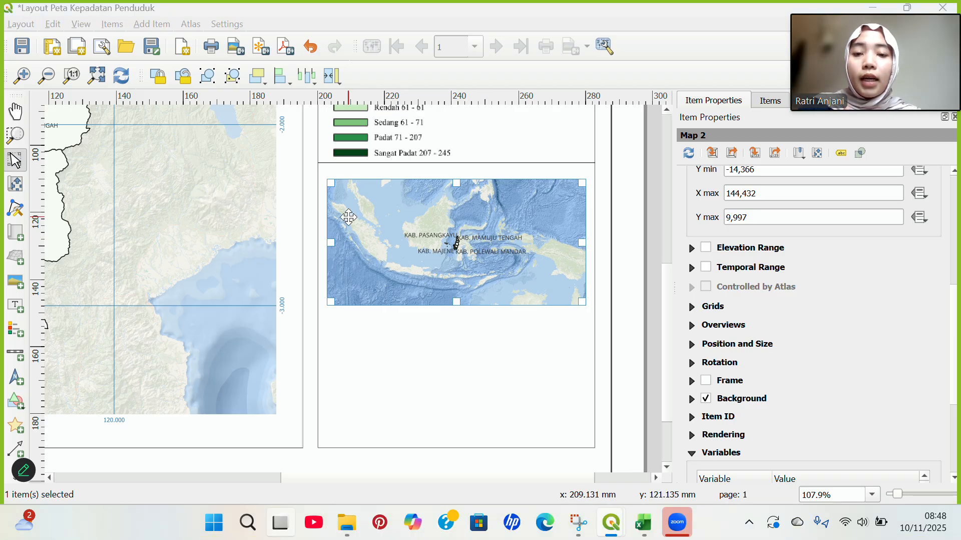
In the project window, hide Adm SulBar Perkabupaten and show its copy layer.
left_click(678, 73)
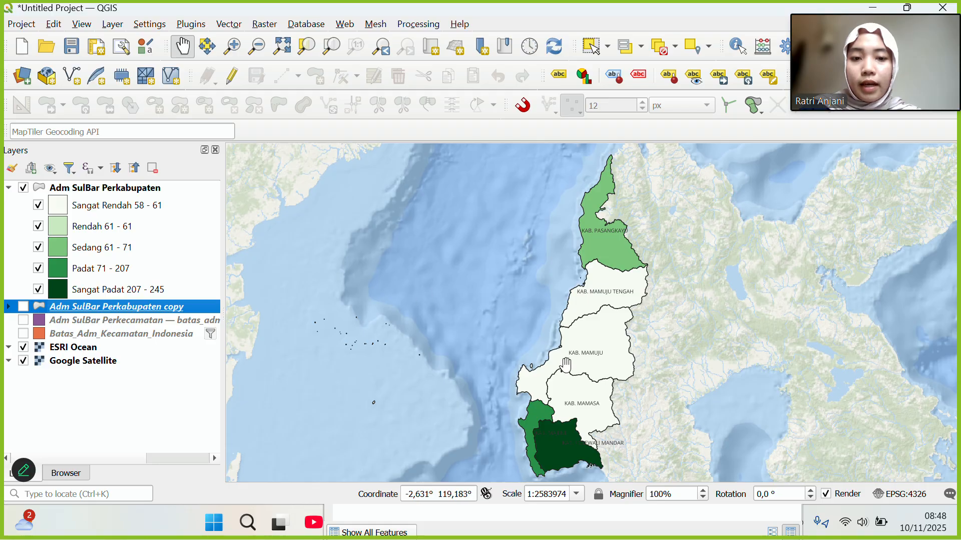
left_click_drag(565, 363, 560, 353)
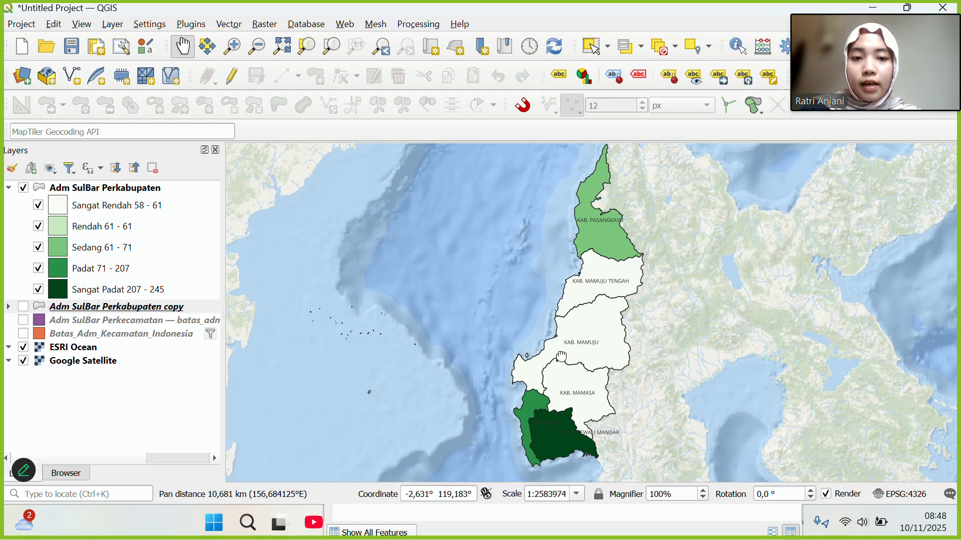
left_click(21, 189)
left_click(24, 306)
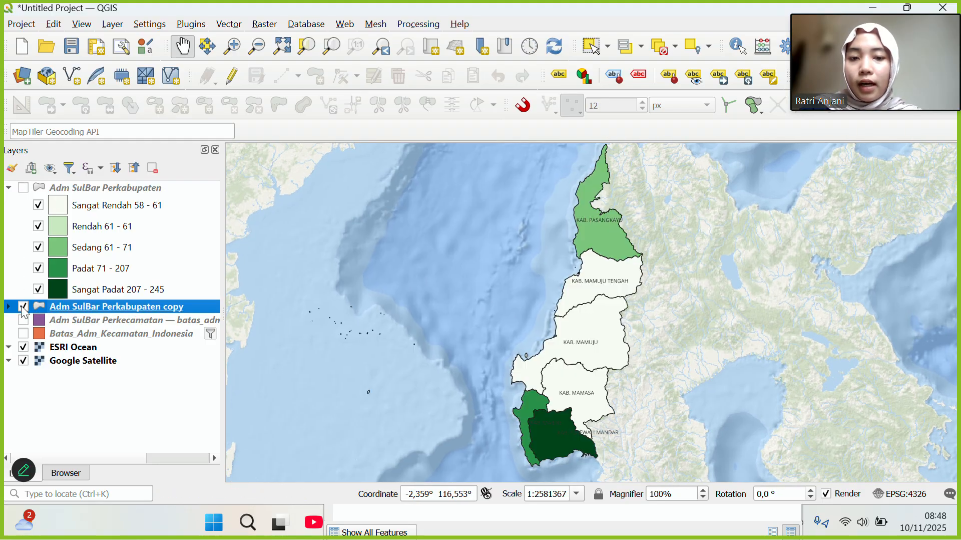
Set the copy layer's labelling to No Labels in its properties.
right_click(96, 311)
left_click(159, 379)
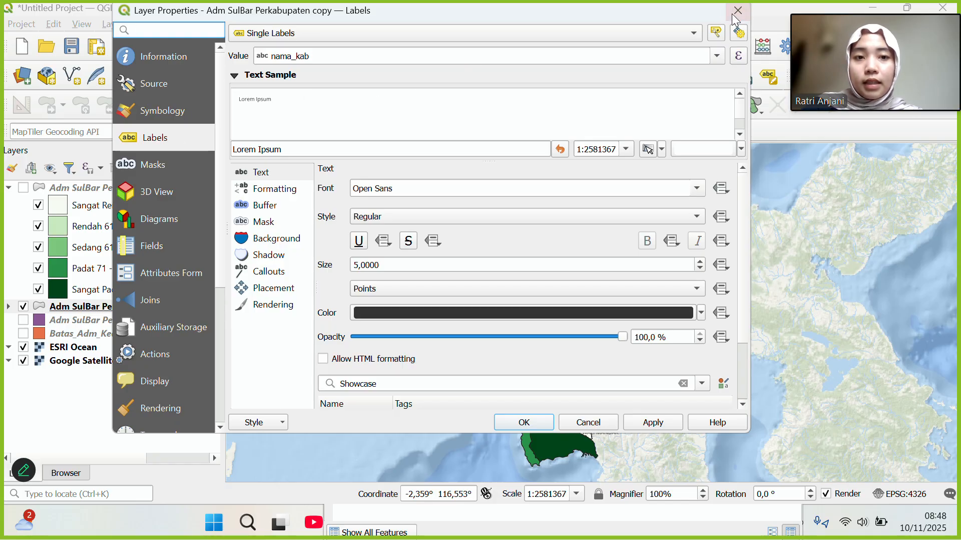
left_click(694, 33)
left_click(695, 33)
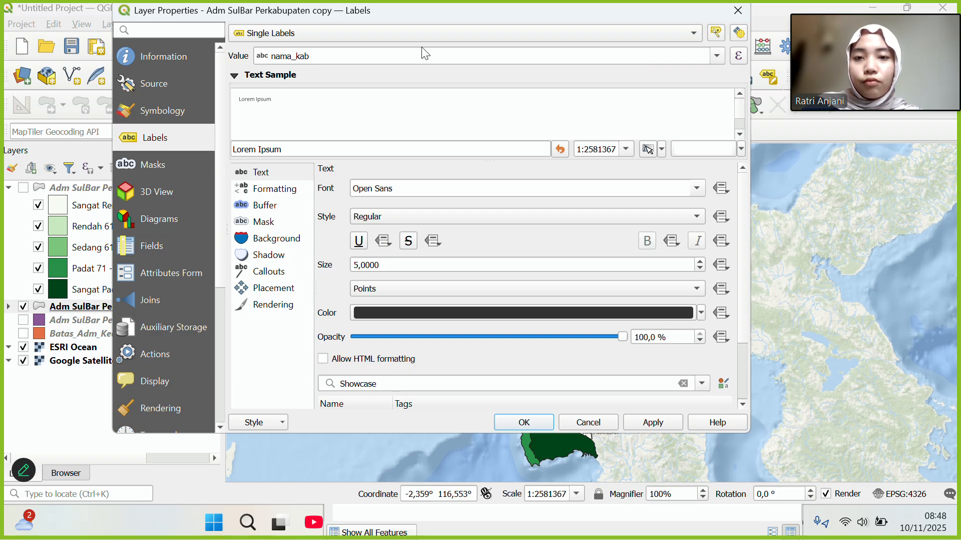
left_click(689, 28)
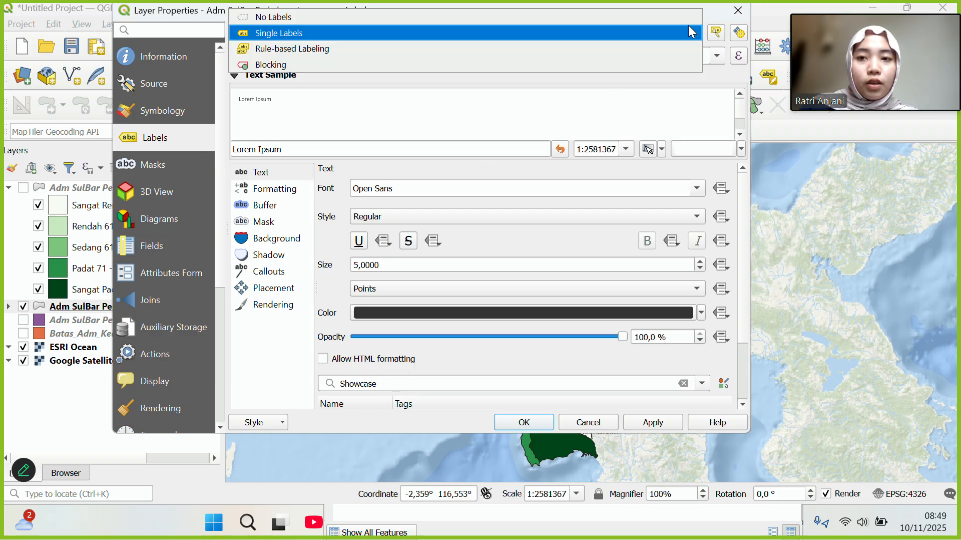
left_click(512, 16)
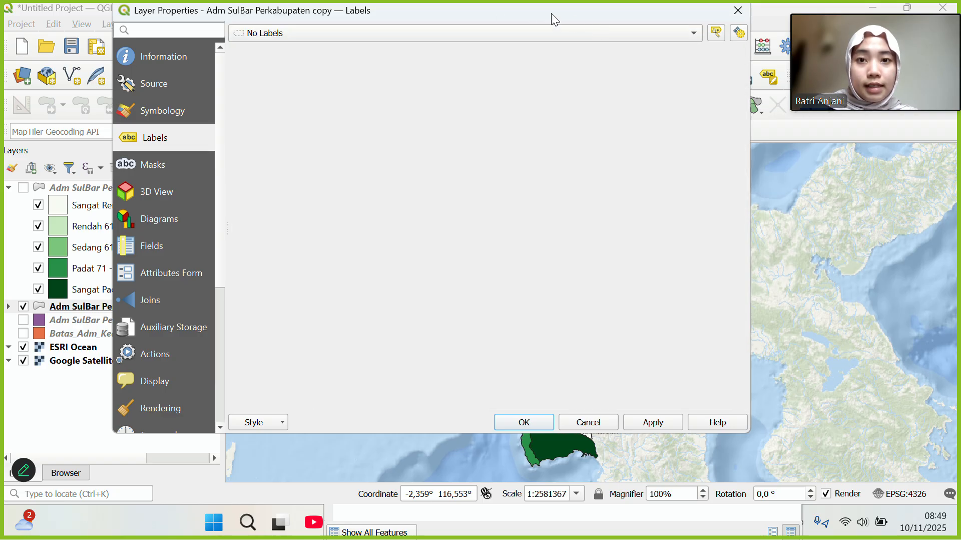
Switch the copy layer to Single Symbol with red fill and red outline, and apply.
left_click(169, 112)
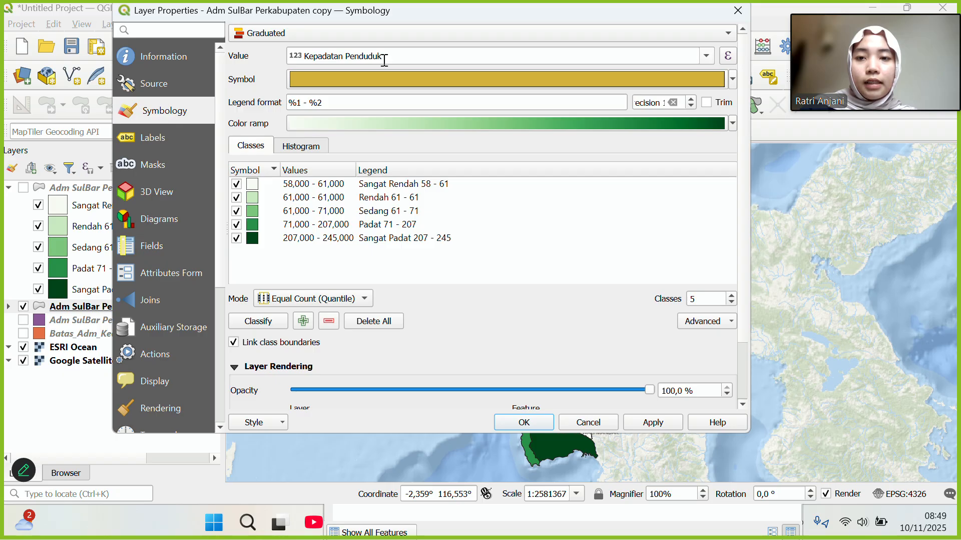
left_click(728, 36)
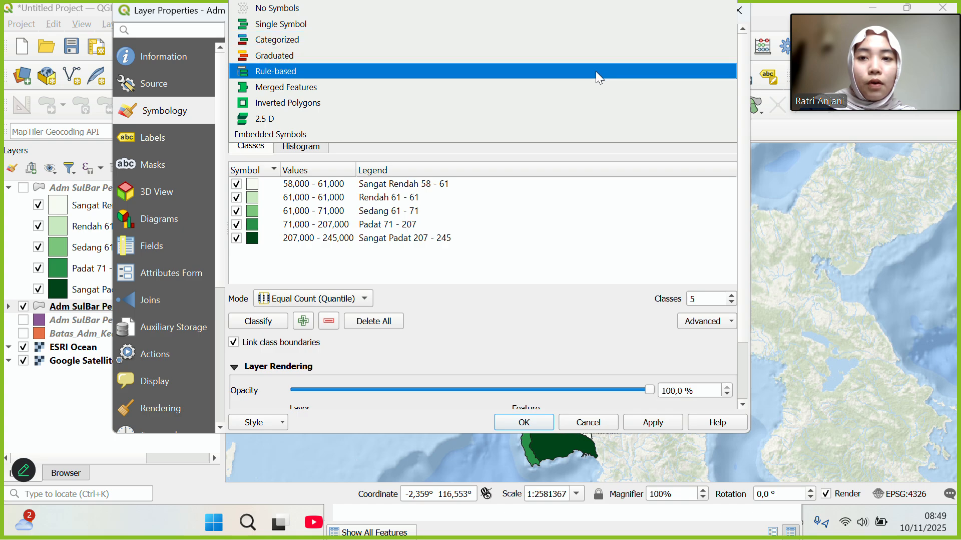
left_click(602, 28)
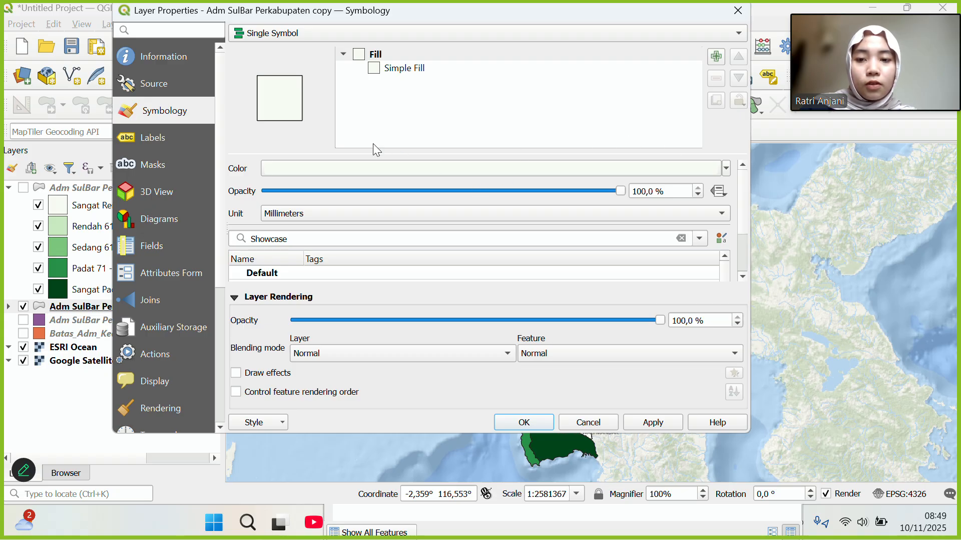
left_click(405, 70)
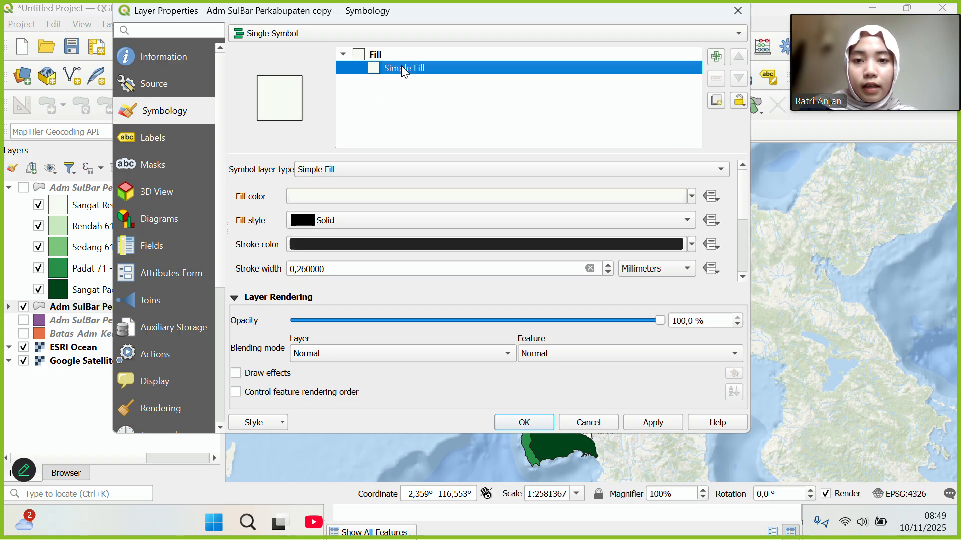
left_click(694, 244)
left_click(395, 244)
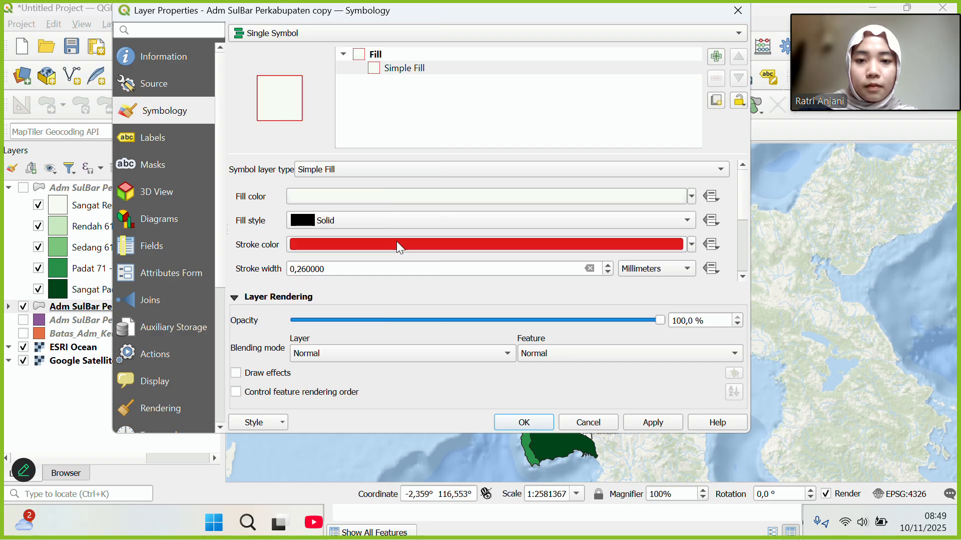
left_click(693, 196)
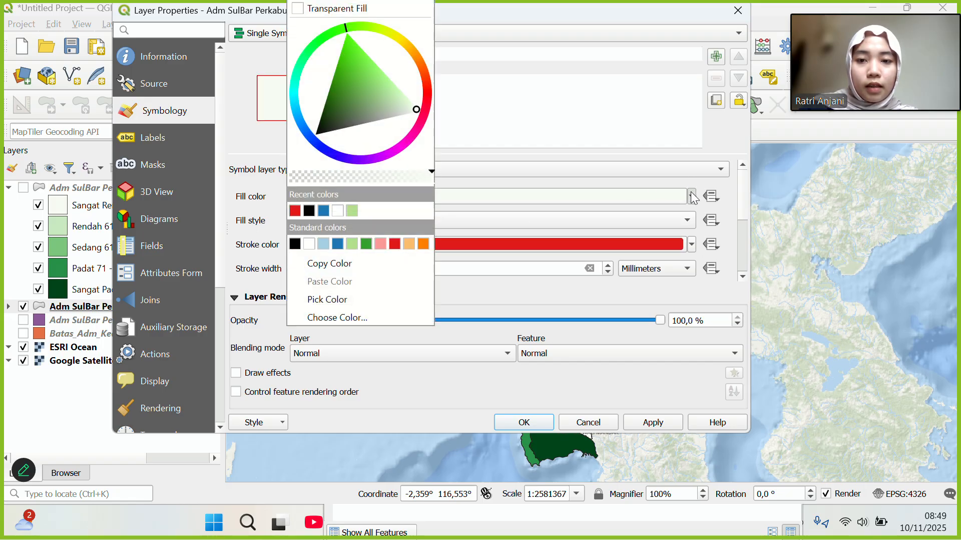
left_click(295, 210)
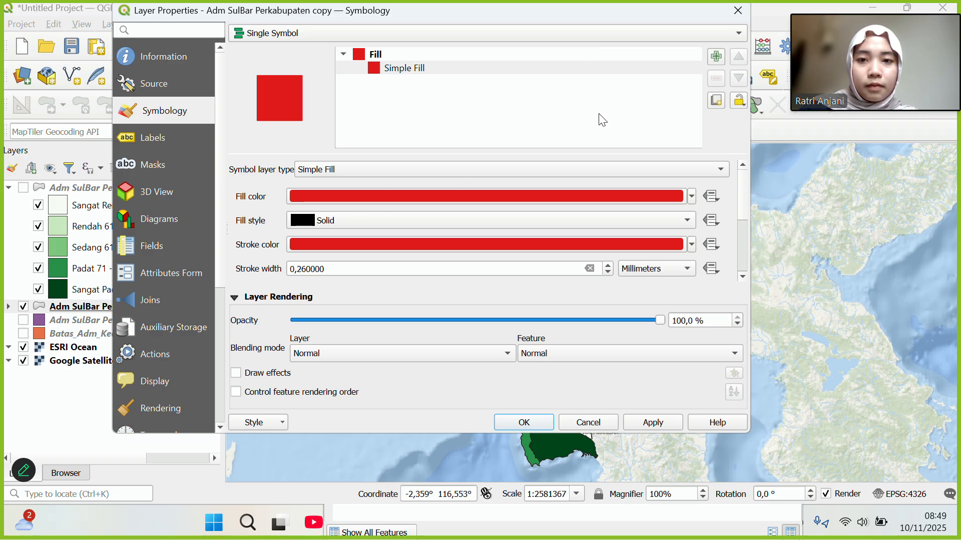
left_click(634, 421)
Close the layer properties and return to the Layout Peta Kepadatan Penduduk window.
left_click(525, 422)
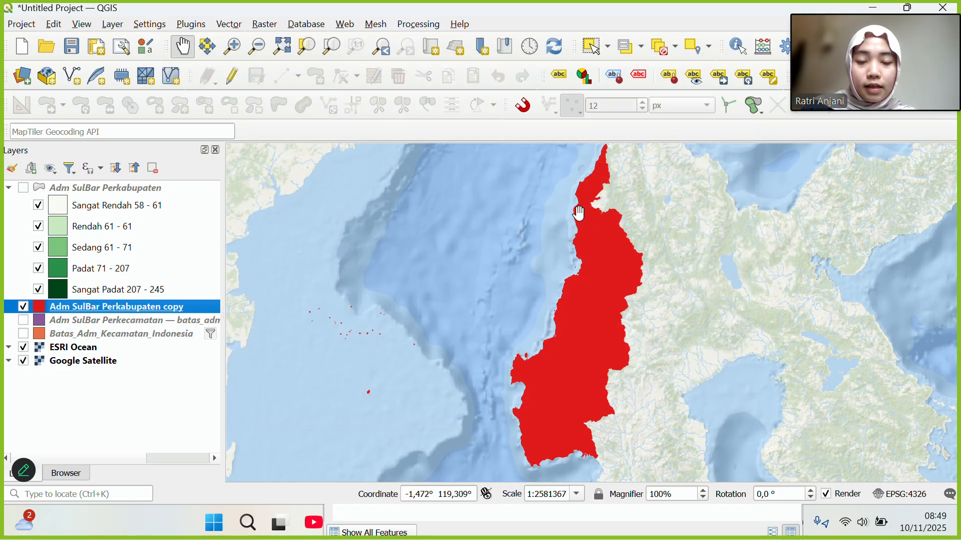
key("super+Tab")
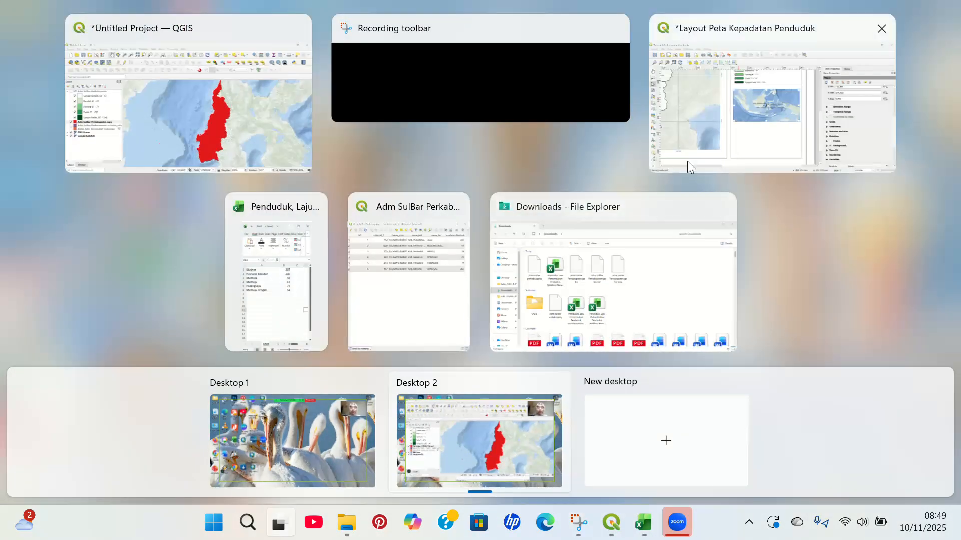
left_click(687, 161)
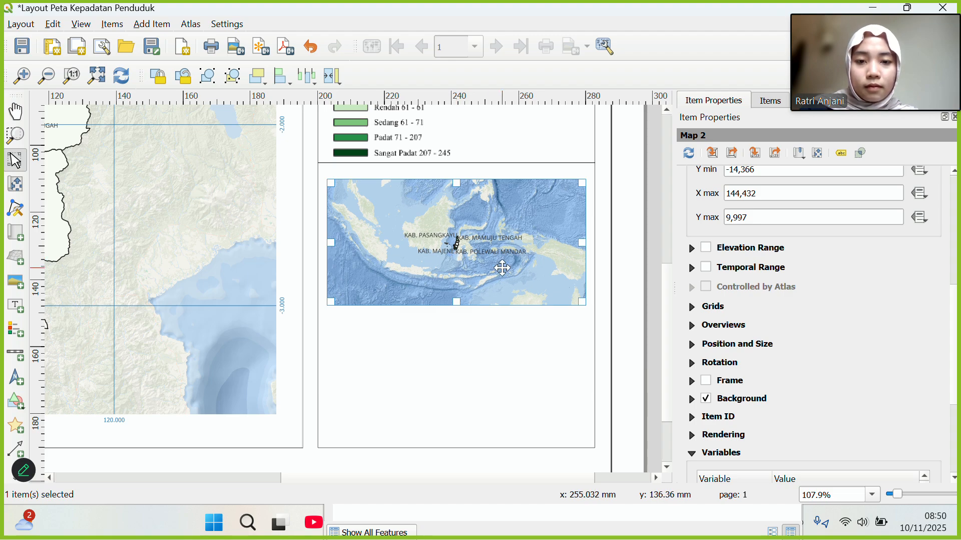
Select the inset Map 2 from the layout's Items list and show its properties.
left_click(486, 371)
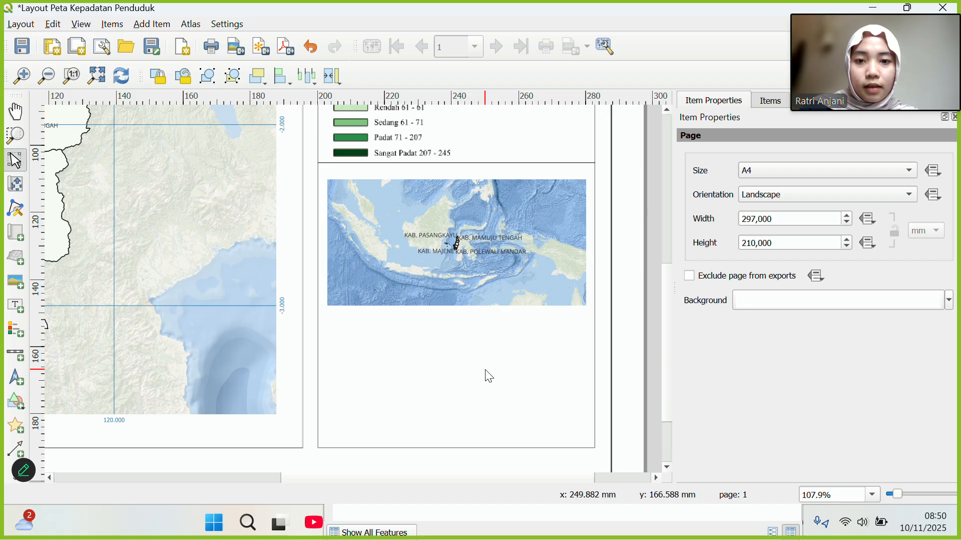
left_click(420, 232)
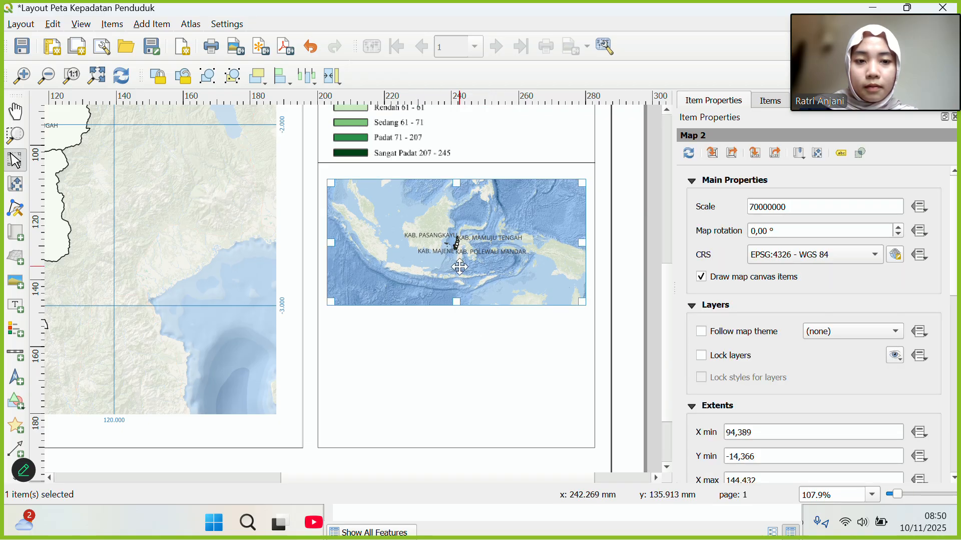
left_click(540, 385)
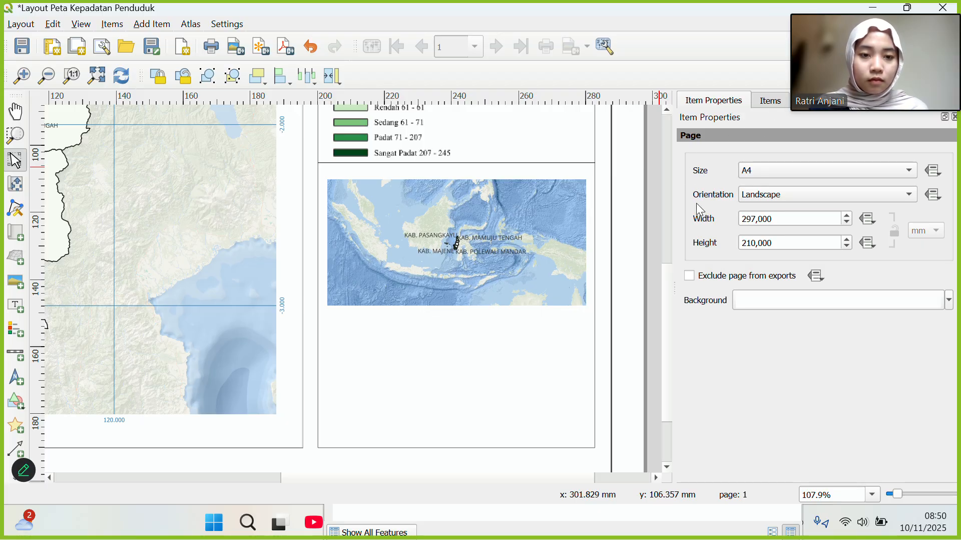
left_click(759, 104)
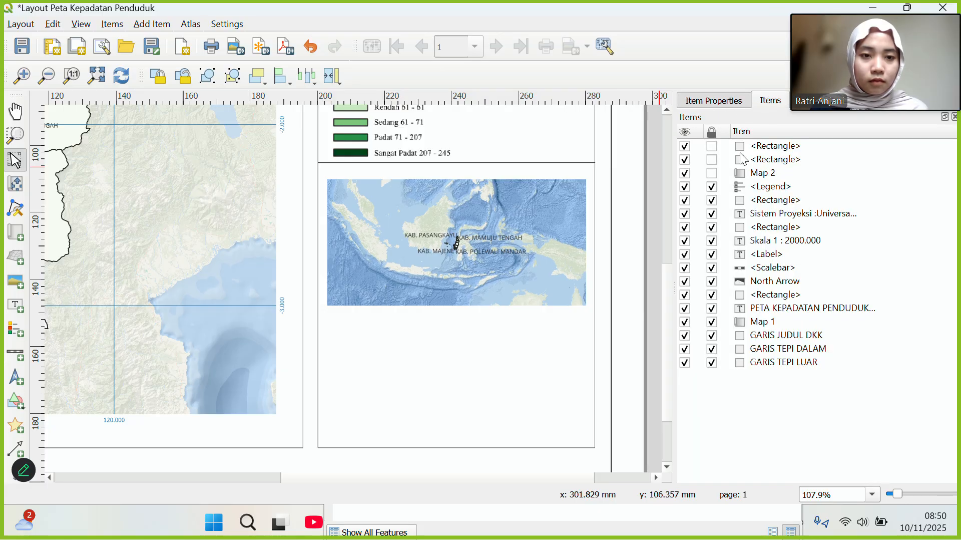
left_click(755, 172)
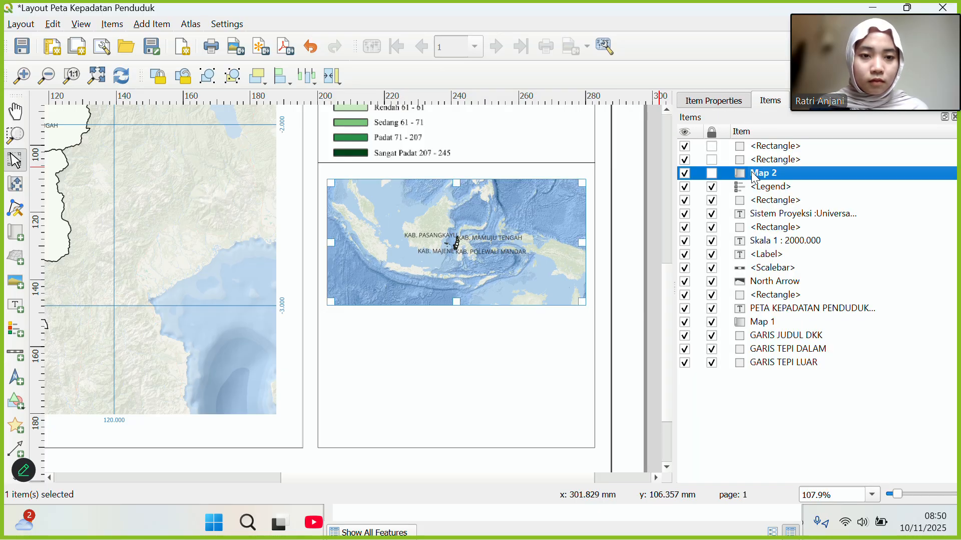
left_click(728, 106)
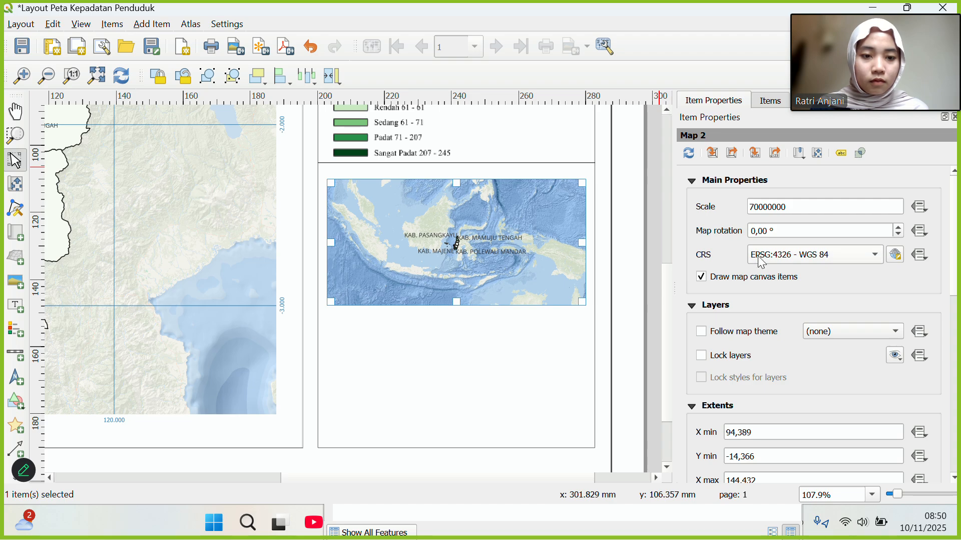
Give Map 2 a new scale and set its CRS to the project CRS EPSG:4326.
scroll(761, 261, "up", 2)
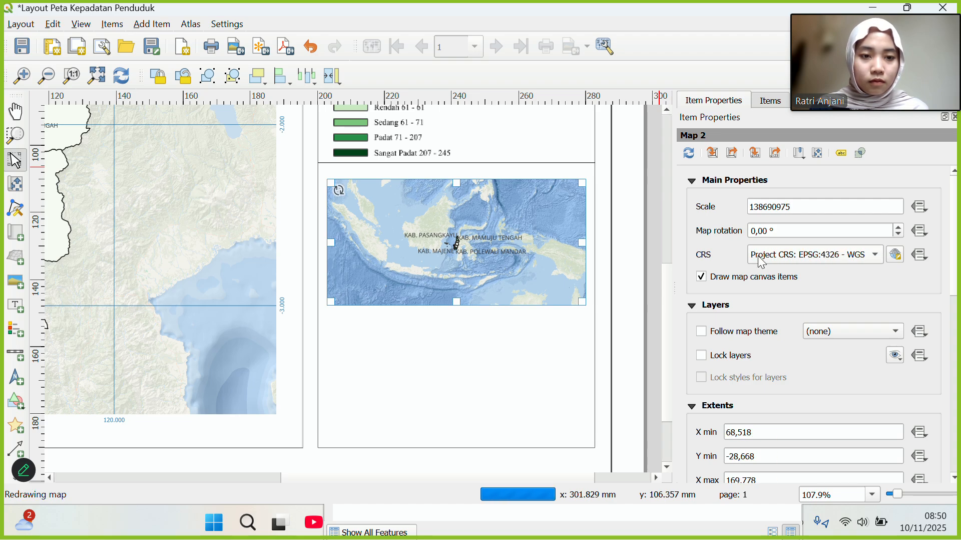
scroll(762, 261, "up", 1)
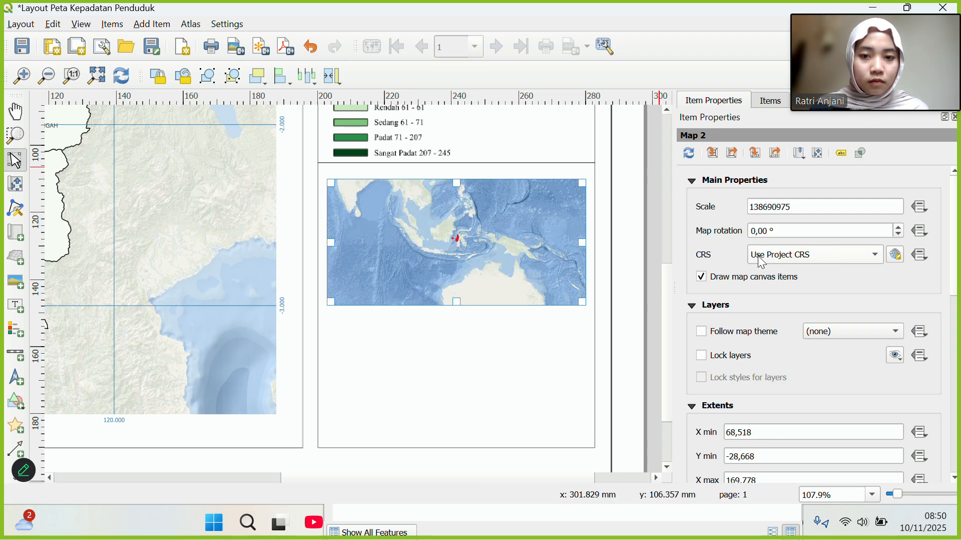
left_click(804, 210)
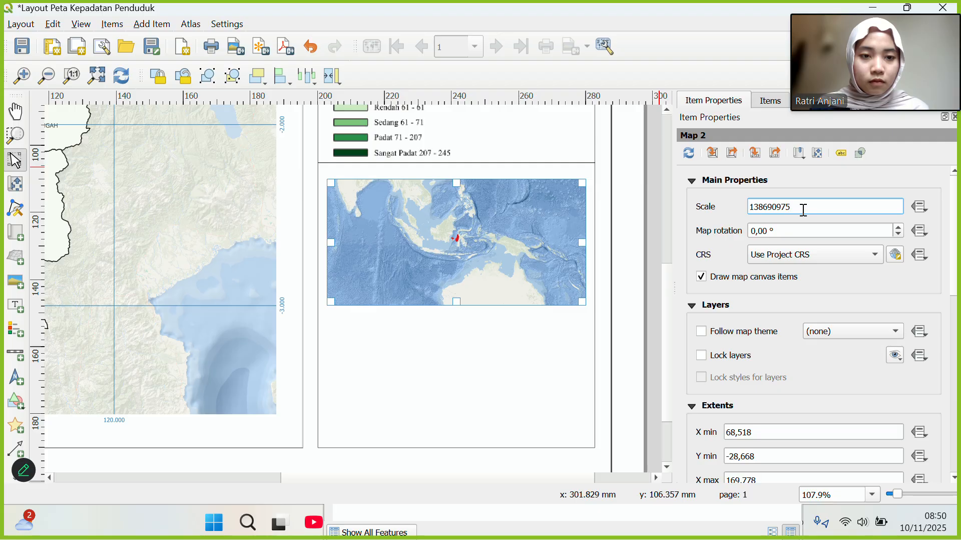
left_click_drag(804, 209, 746, 206)
type("20")
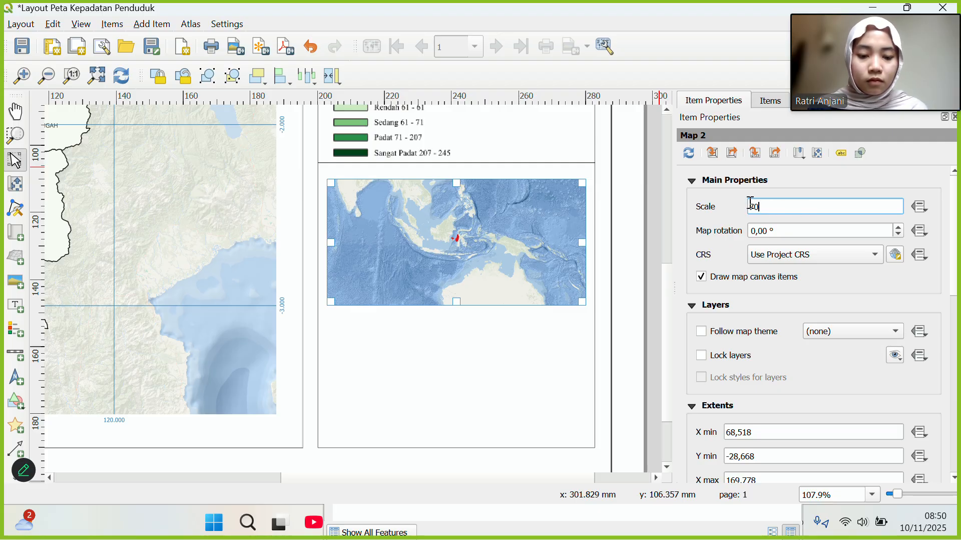
type("000000")
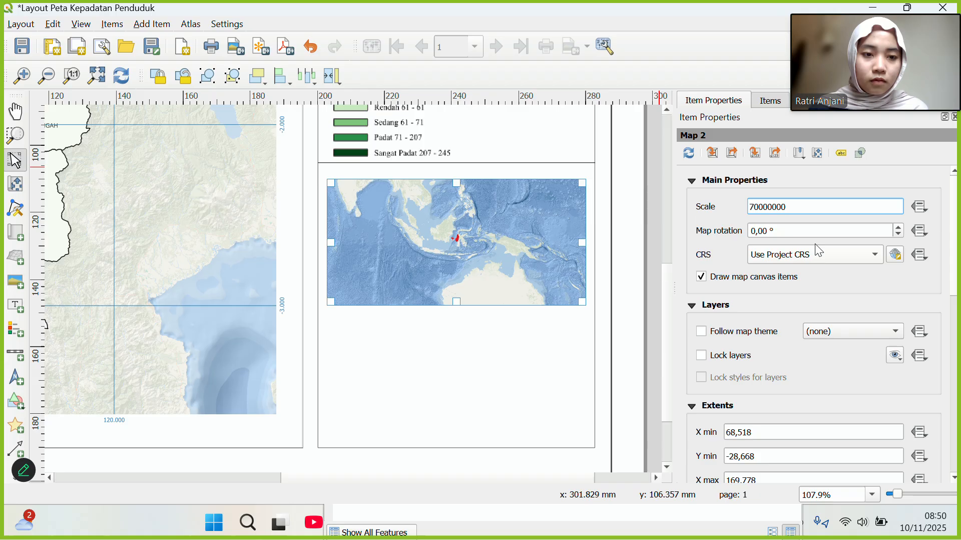
left_click(875, 255)
left_click(850, 277)
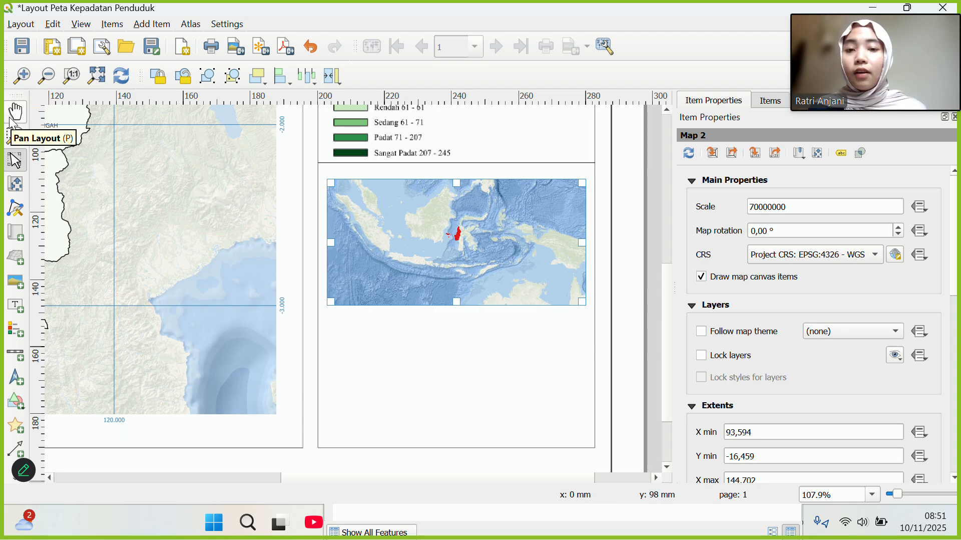
Move the inset map frame down, pan Indonesia inside it, and nudge it onto the guide.
left_click(10, 165)
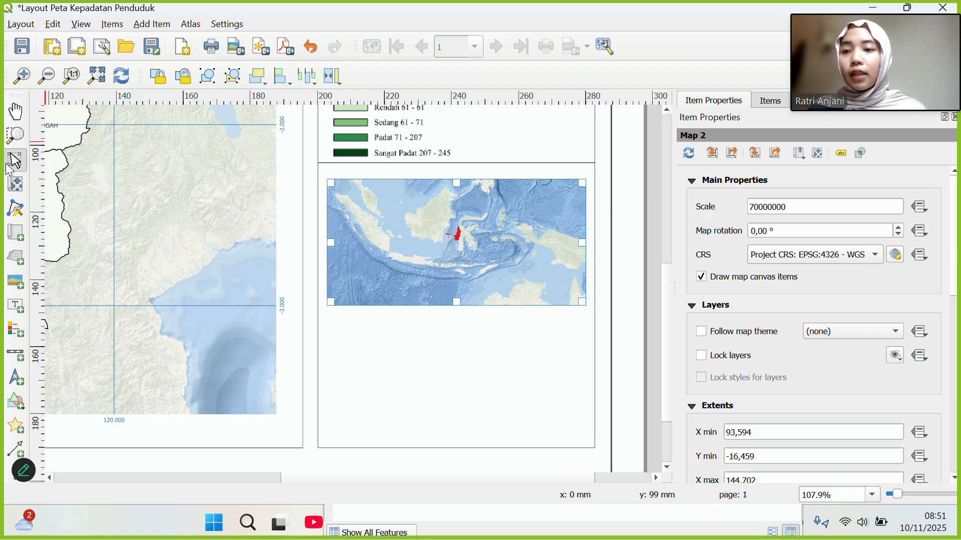
mouse_move(388, 237)
left_mouse_down()
mouse_move(390, 251)
mouse_move(399, 233)
left_mouse_up()
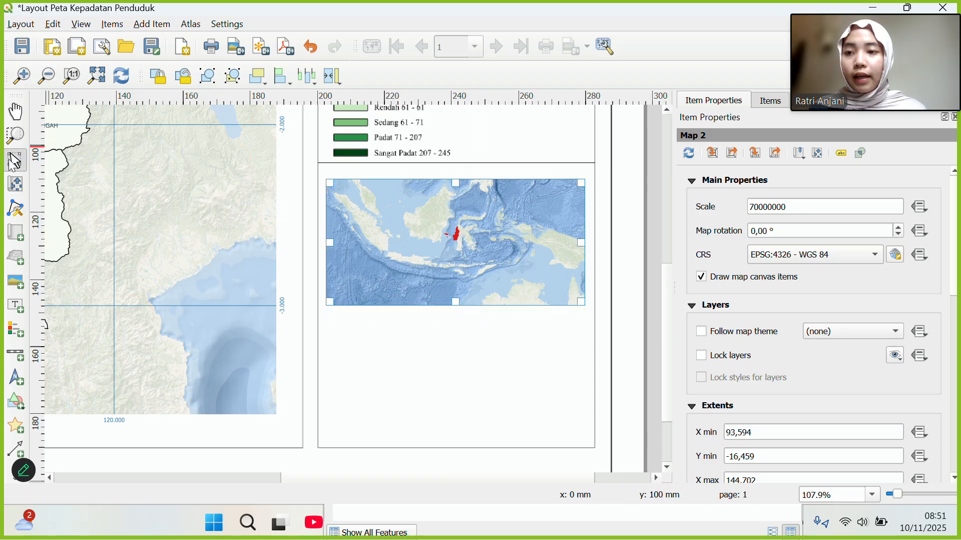
mouse_move(391, 234)
left_mouse_down()
mouse_move(370, 255)
mouse_move(395, 228)
left_mouse_up()
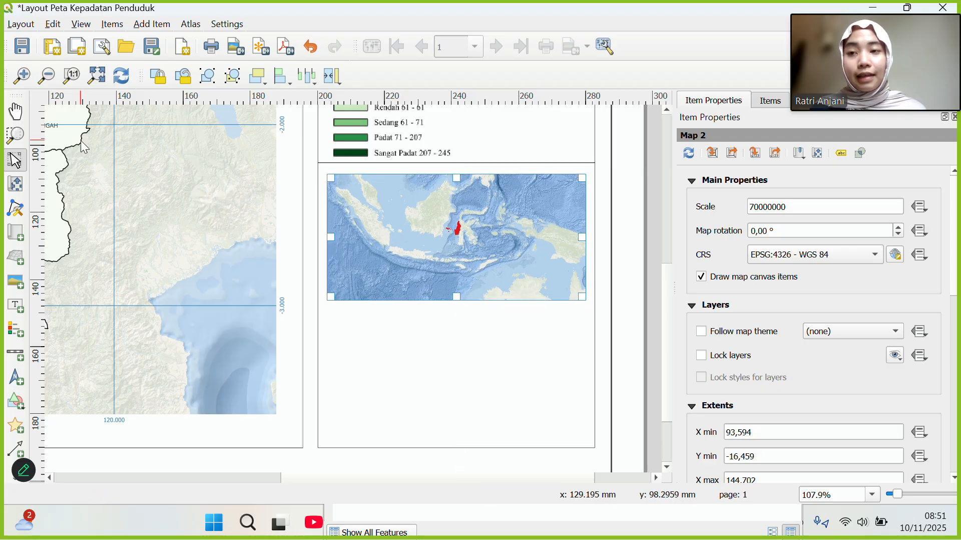
left_click(17, 185)
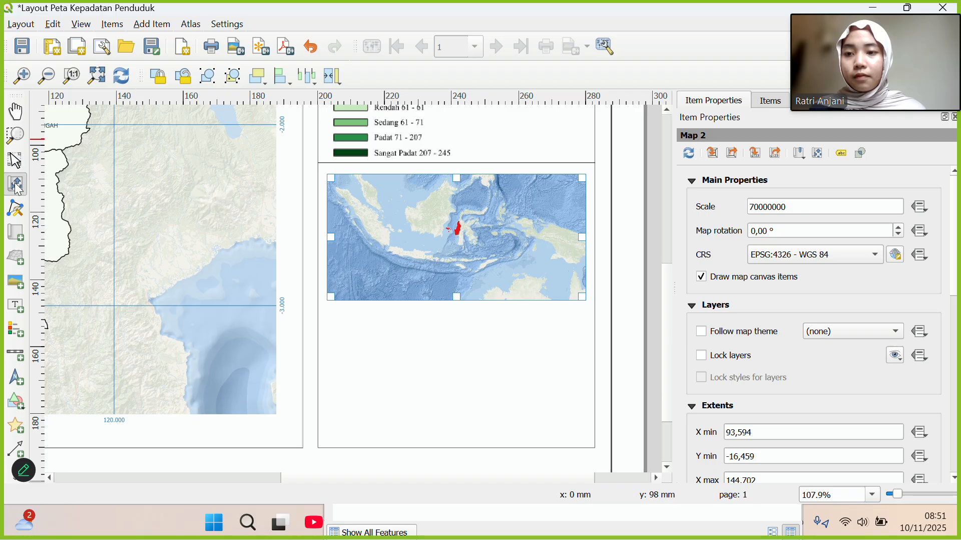
left_click_drag(449, 241, 464, 263)
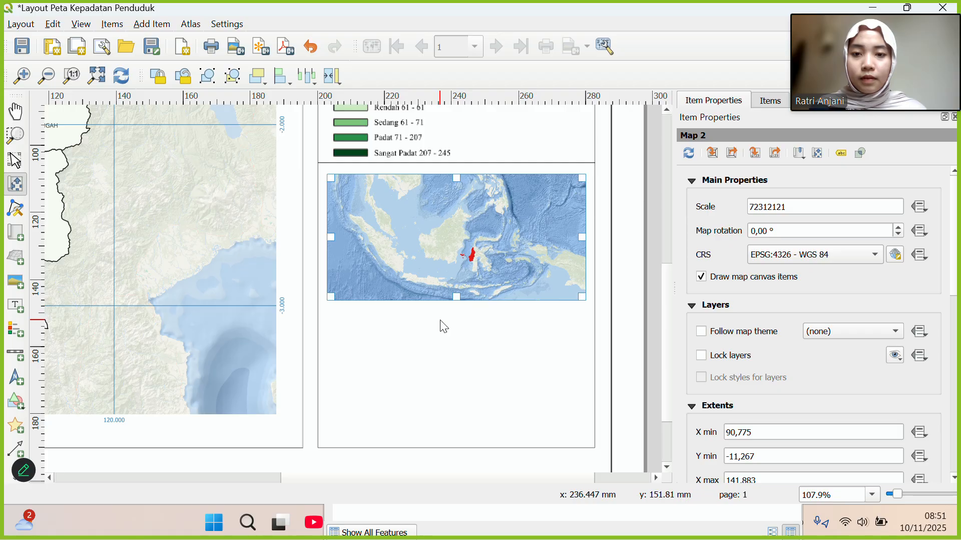
left_click(16, 160)
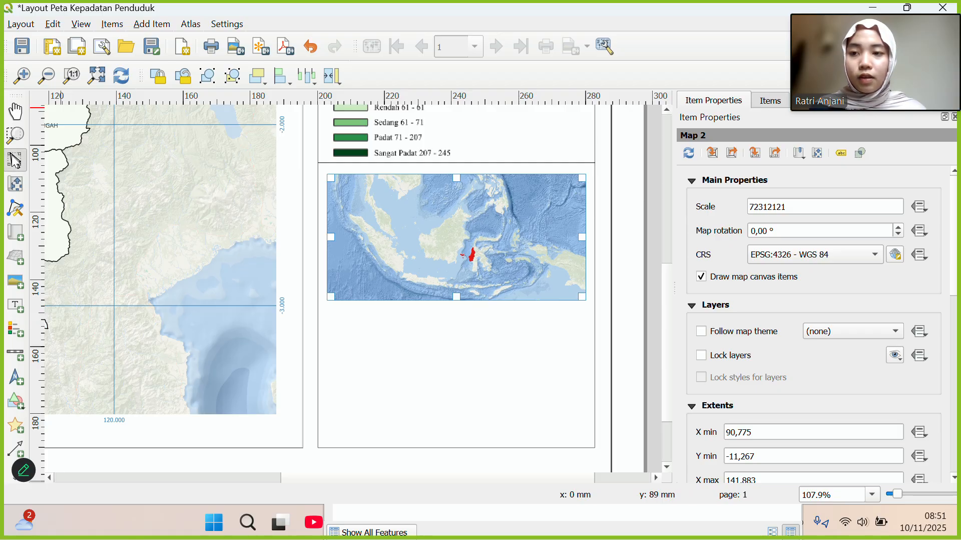
left_click_drag(420, 239, 421, 248)
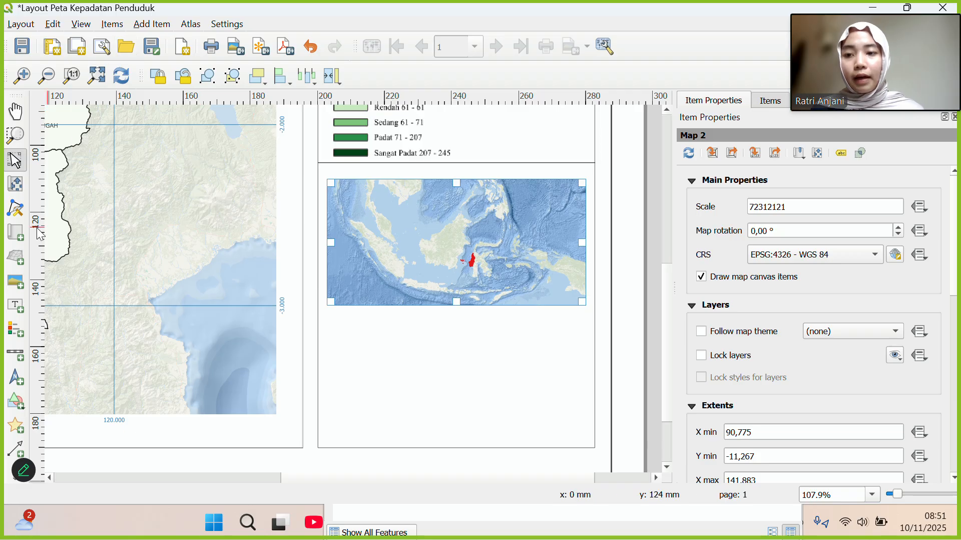
Draw a label box above the inset map and replace its placeholder with 'PETA INDONESIA'.
left_click(16, 304)
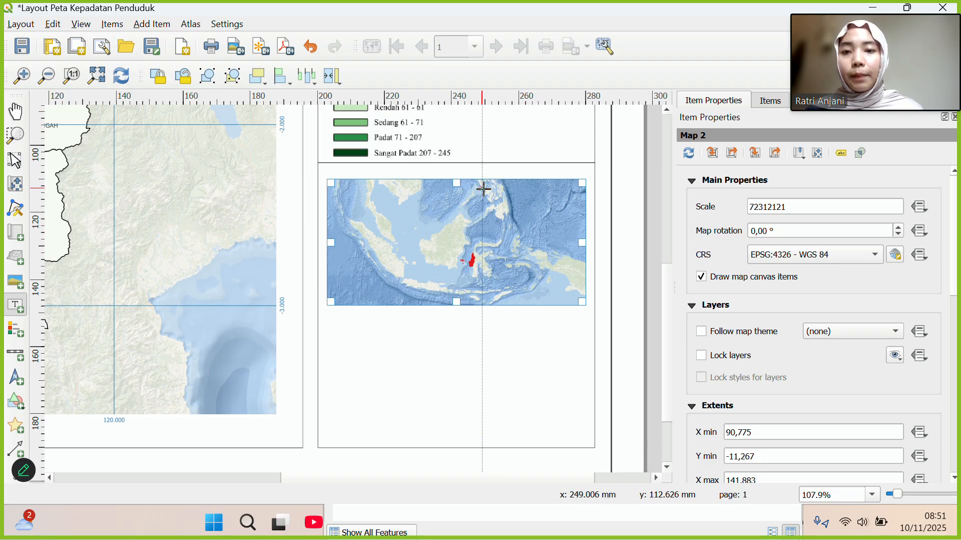
left_click_drag(345, 163, 554, 178)
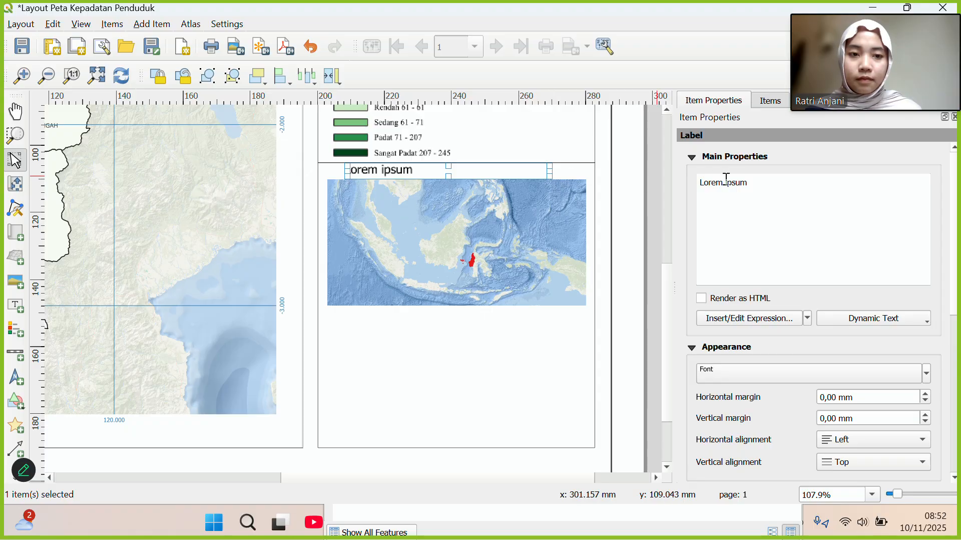
left_click_drag(758, 186, 696, 184)
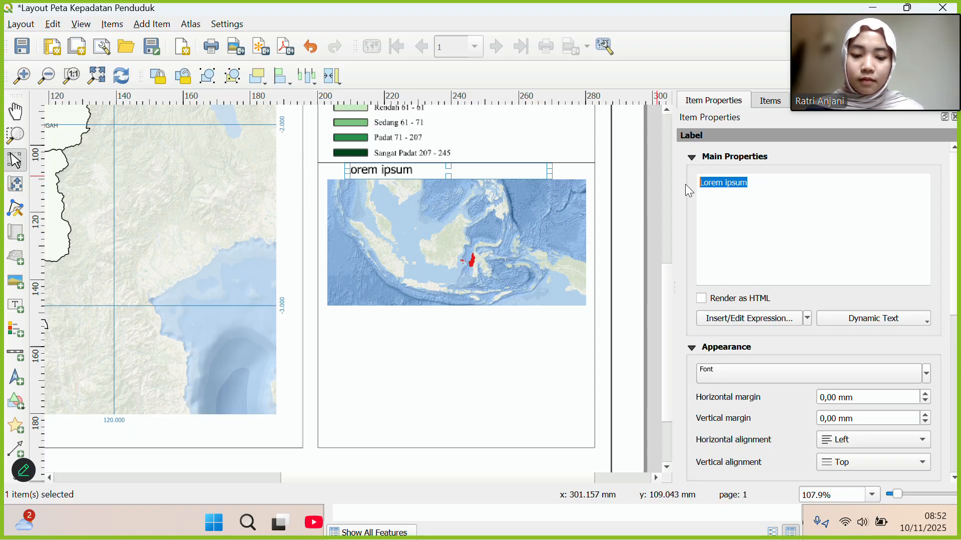
type("PETA ")
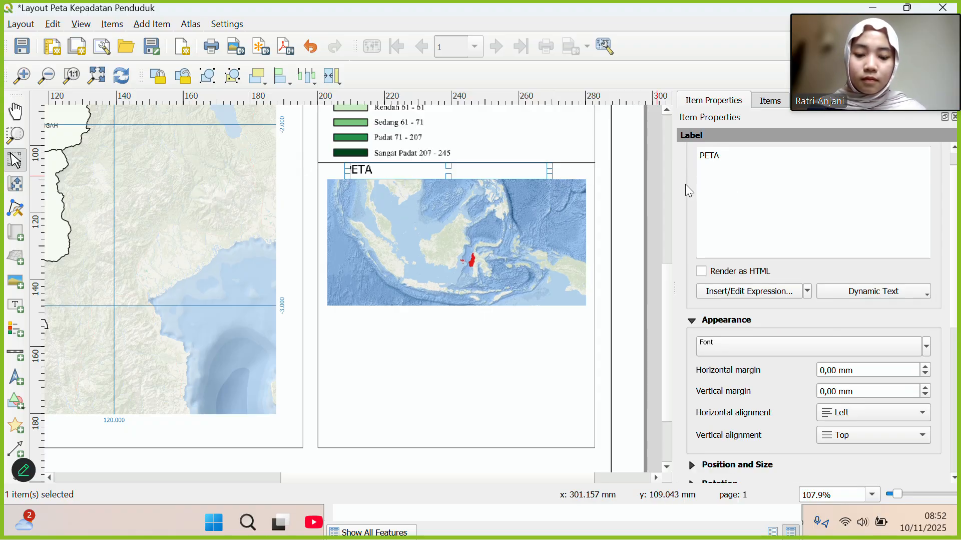
type("INdonesi\\")
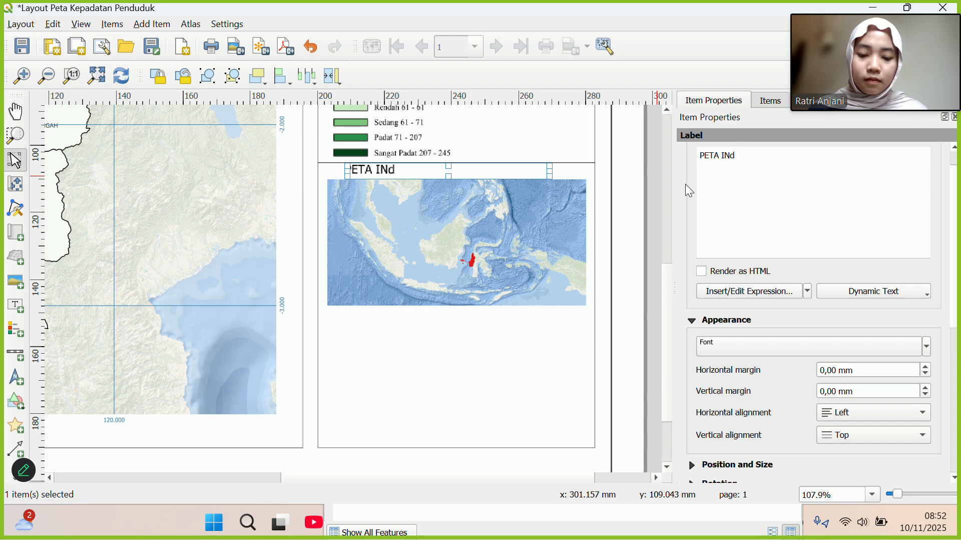
key("BackSpace")
key("BackSpace")
key("BackSpace")
key("BackSpace")
key("BackSpace")
key("BackSpace")
key("BackSpace")
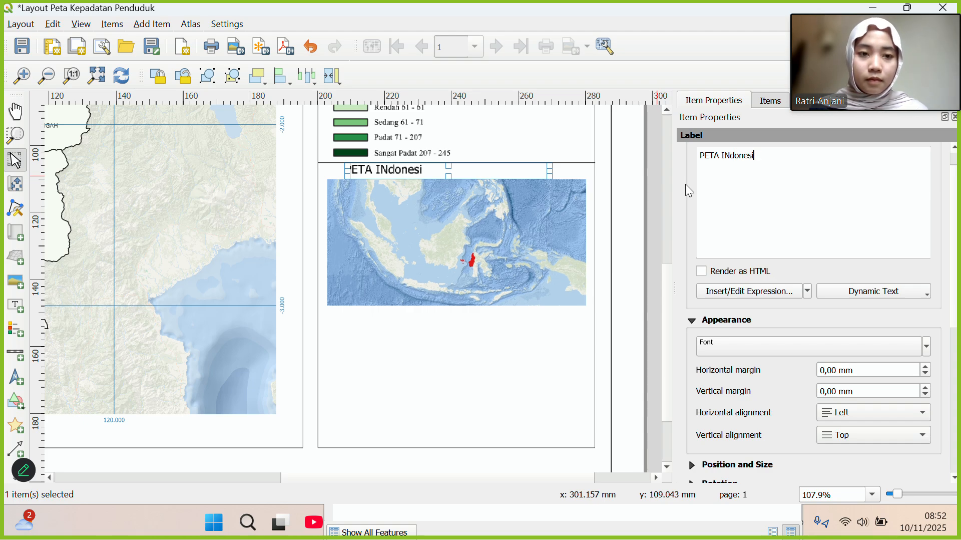
type("Do")
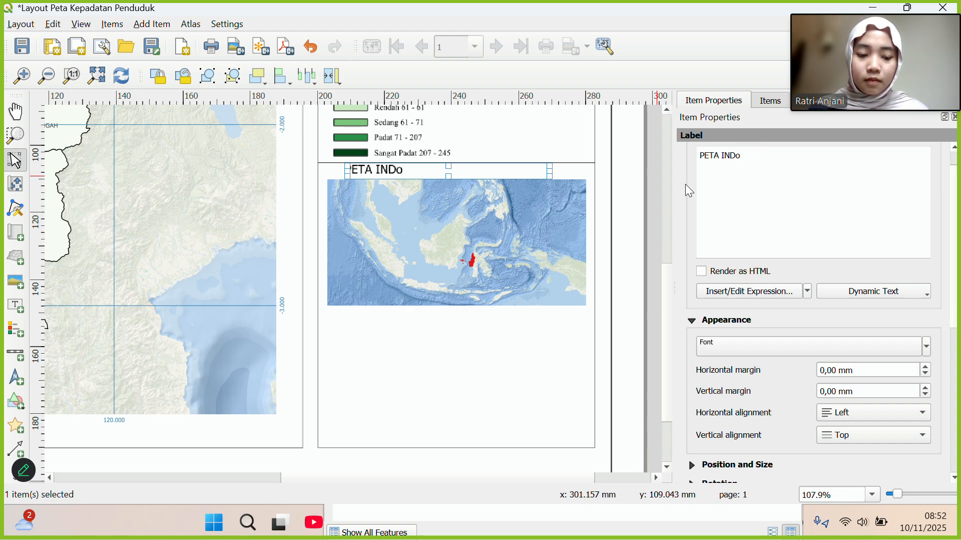
key("BackSpace")
type("ONESIA")
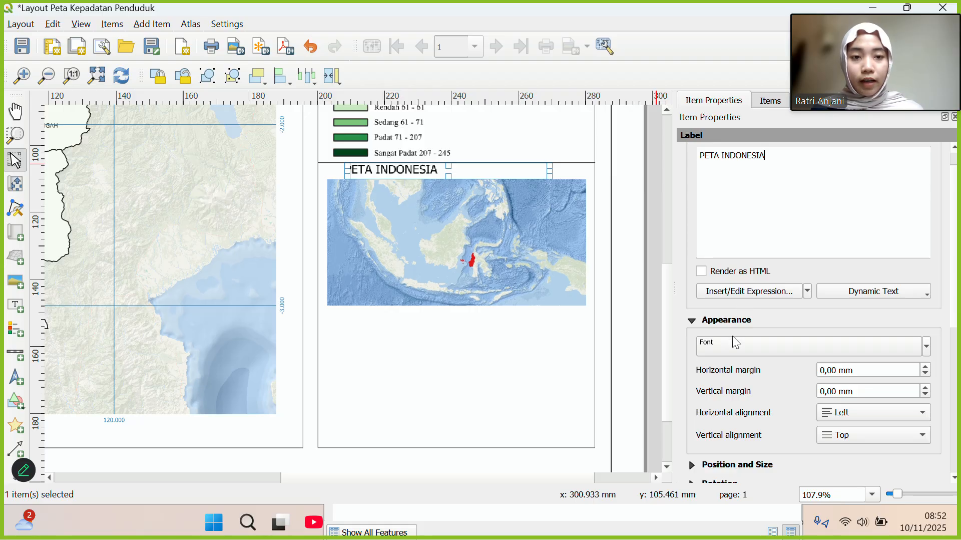
Switch the PETA INDONESIA caption's font to Times New Roman and shift the nearby thin line.
left_click(762, 352)
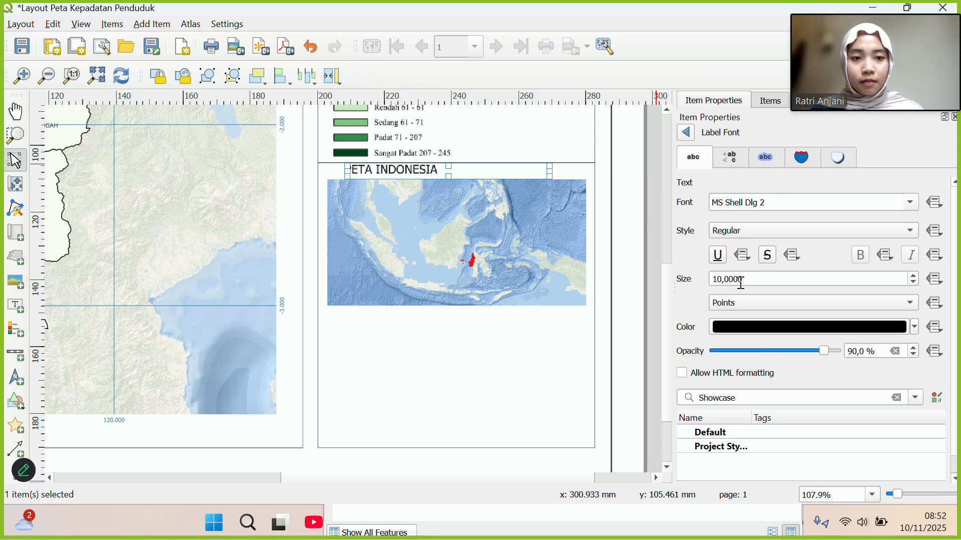
left_click(911, 202)
scroll(749, 263, "down", 7)
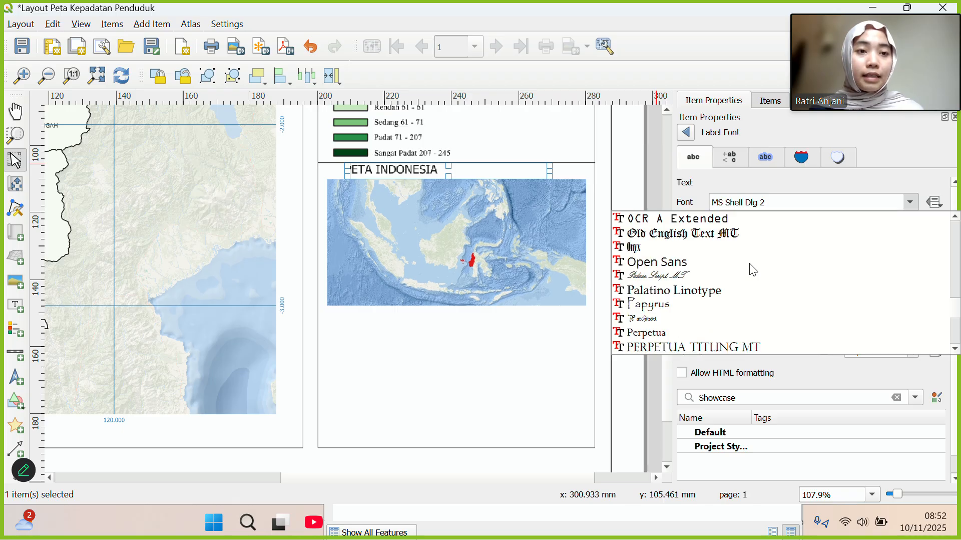
scroll(744, 245, "down", 2)
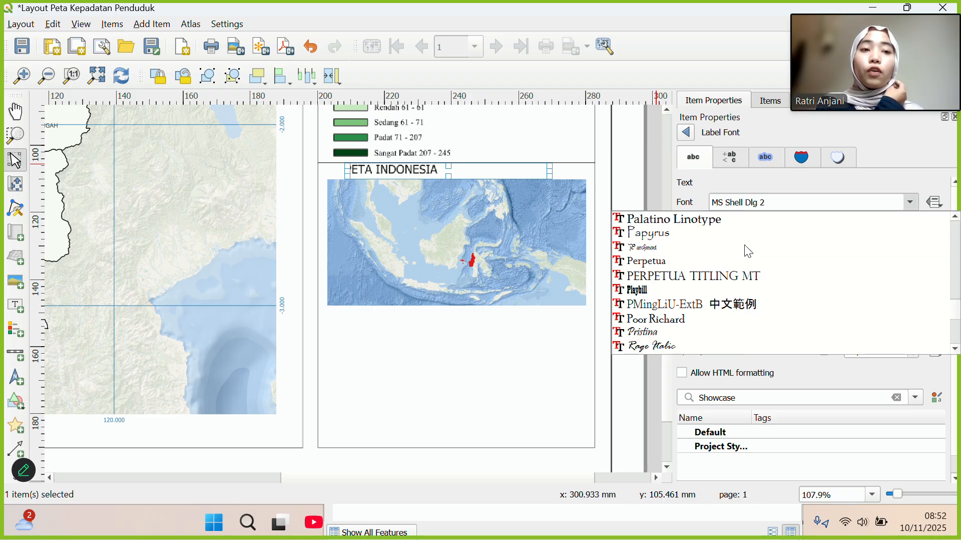
scroll(744, 245, "down", 3)
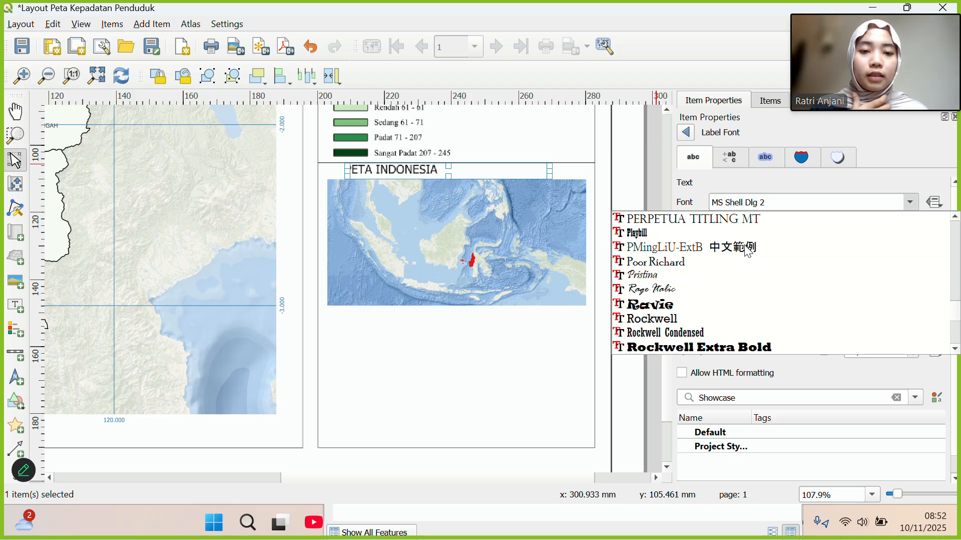
scroll(690, 282, "down", 12)
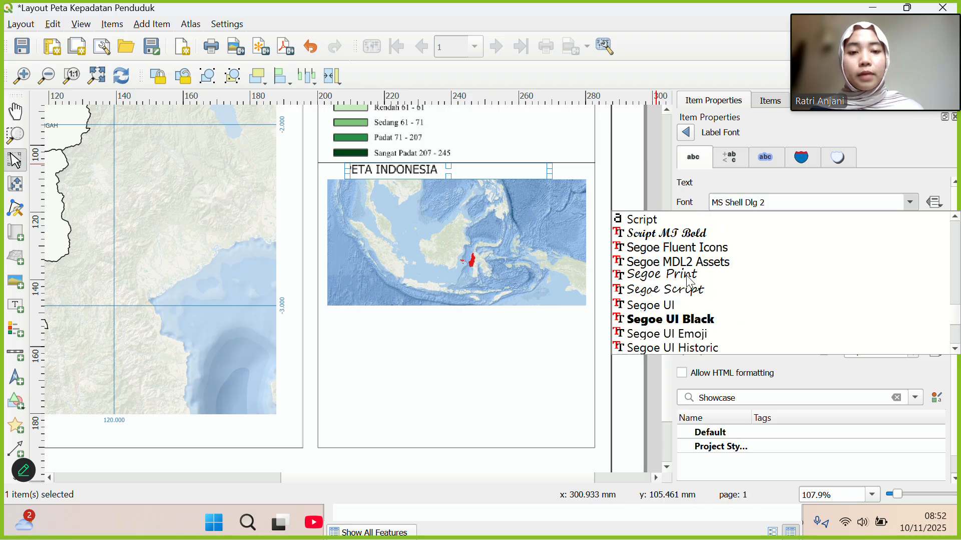
scroll(691, 281, "down", 8)
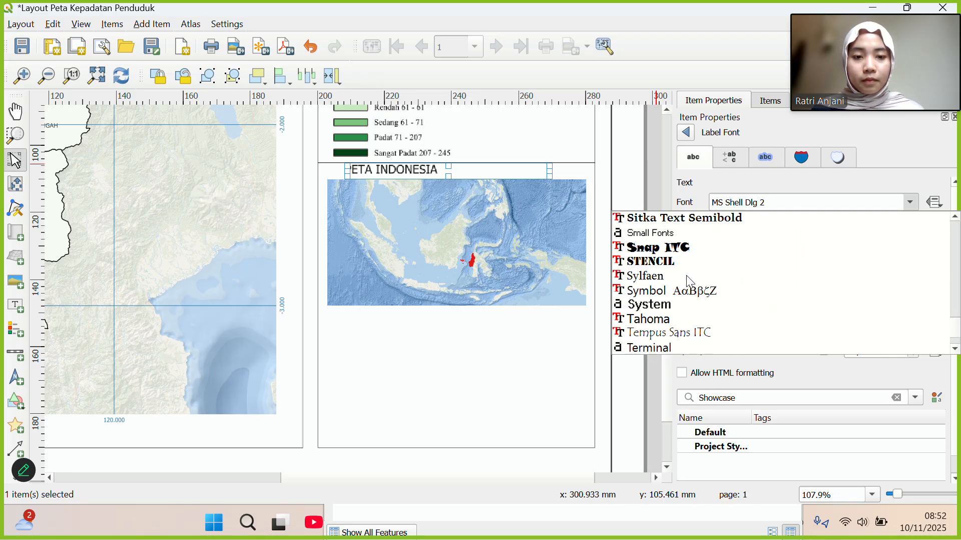
scroll(691, 303, "down", 2)
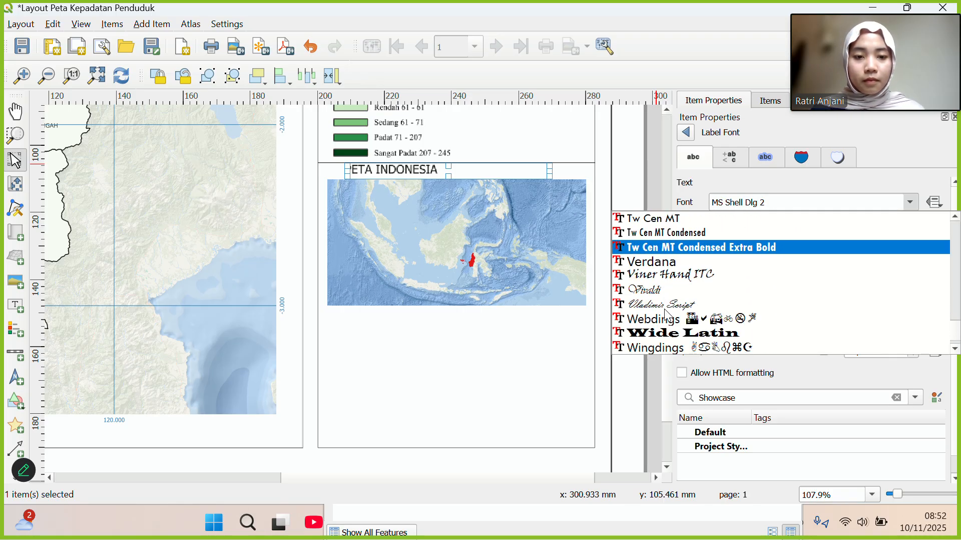
scroll(671, 310, "up", 3)
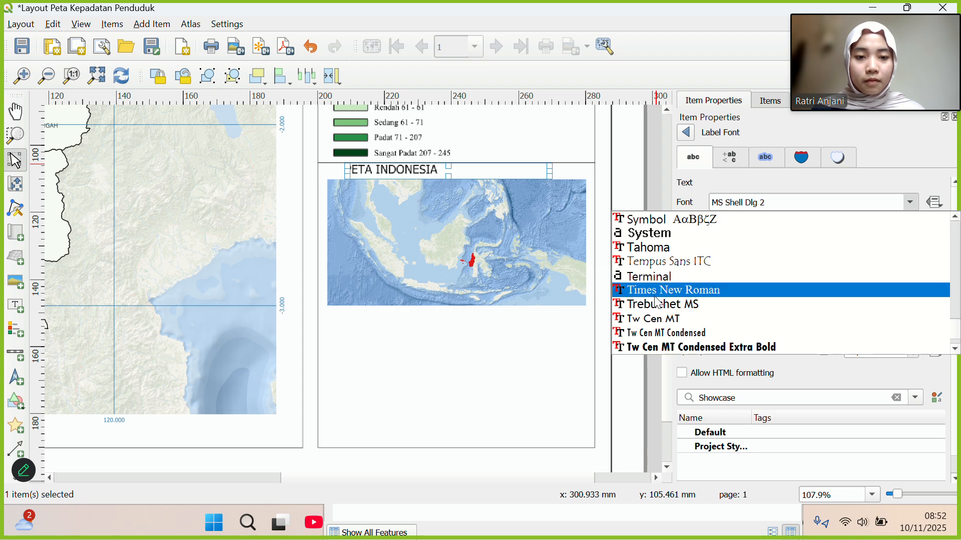
left_click(670, 289)
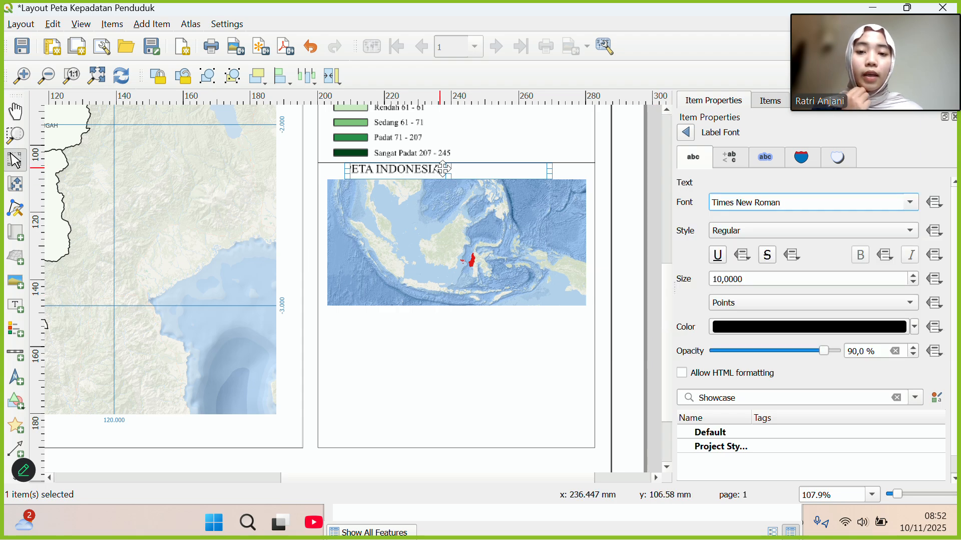
left_click_drag(421, 171, 441, 172)
Shift the PETA INDONESIA title right, move the thin line left, and shrink the title box.
left_click(416, 169)
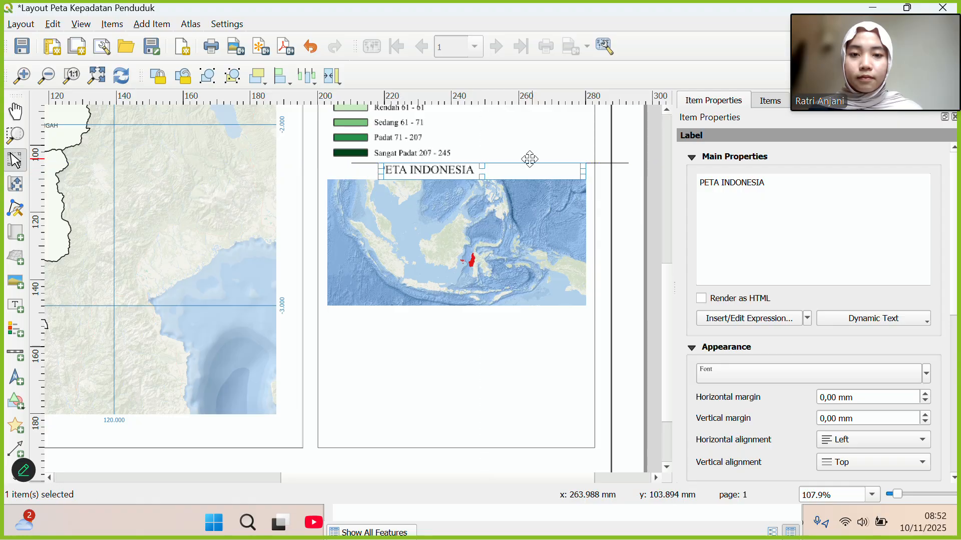
left_click(591, 164)
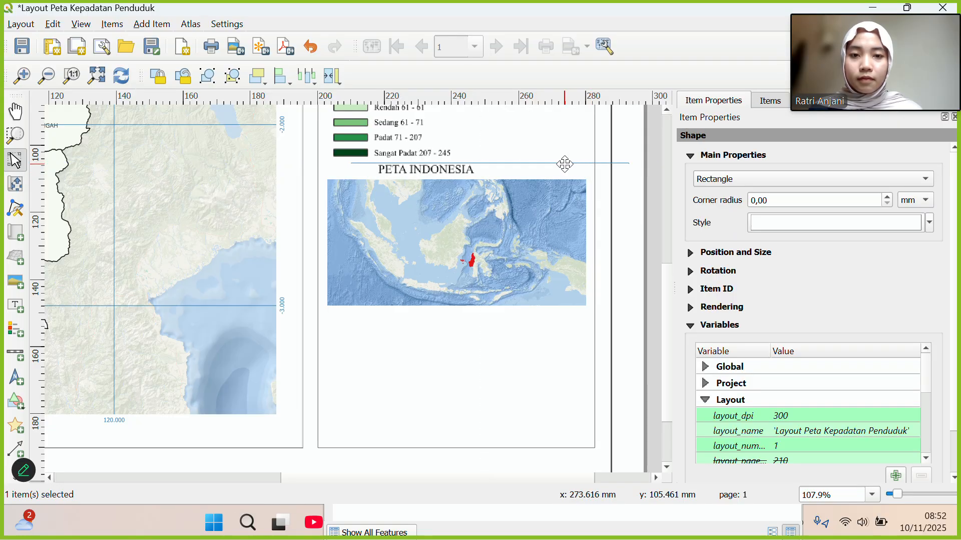
left_click_drag(554, 162, 520, 162)
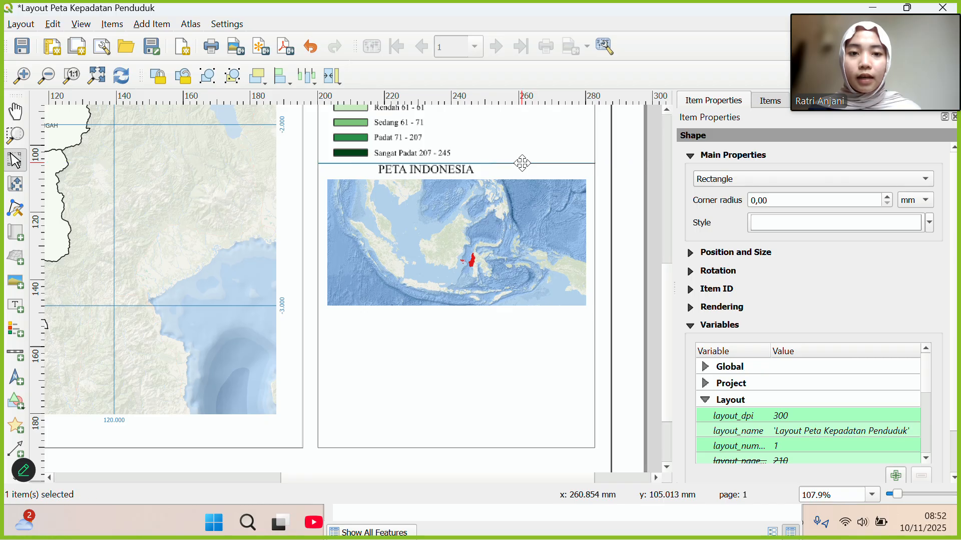
left_click_drag(462, 171, 488, 172)
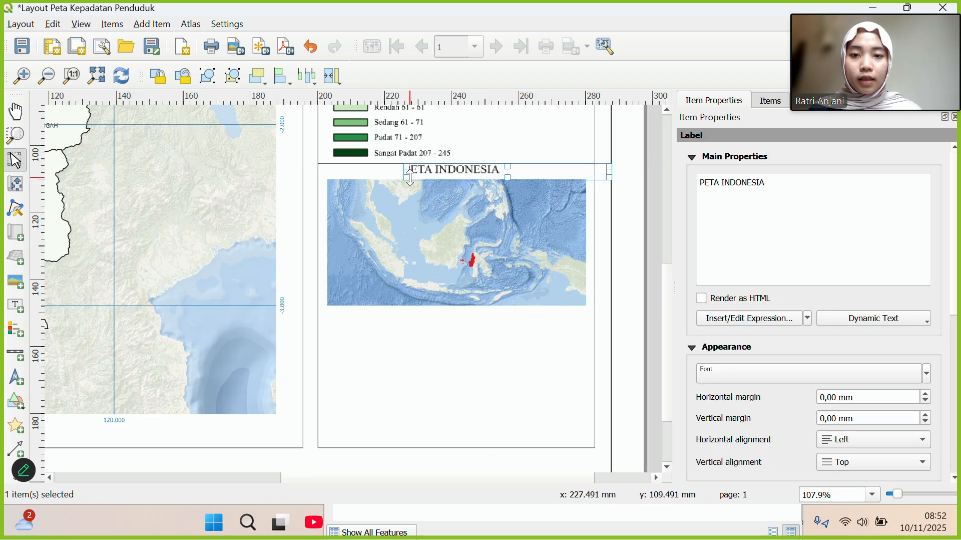
left_click_drag(405, 177, 447, 175)
left_click(498, 143)
left_click(478, 173)
left_click(466, 348)
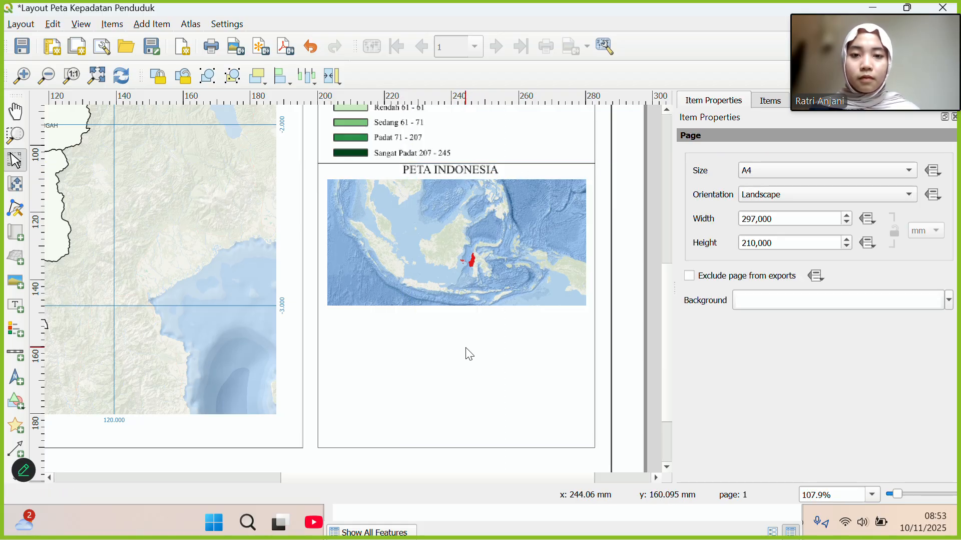
Reposition the inset map and lower the title so the map sits squarely beneath it.
left_click(443, 171)
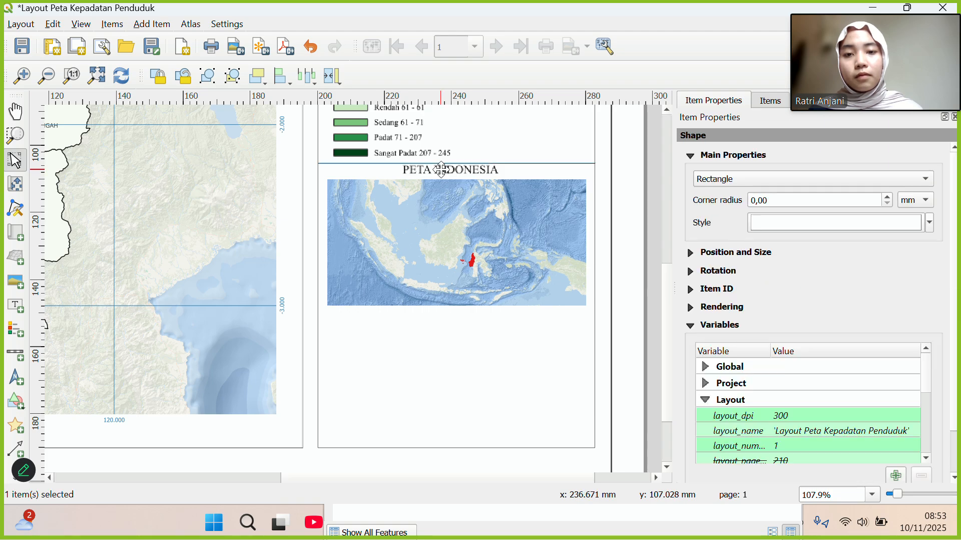
left_click_drag(444, 205, 439, 217)
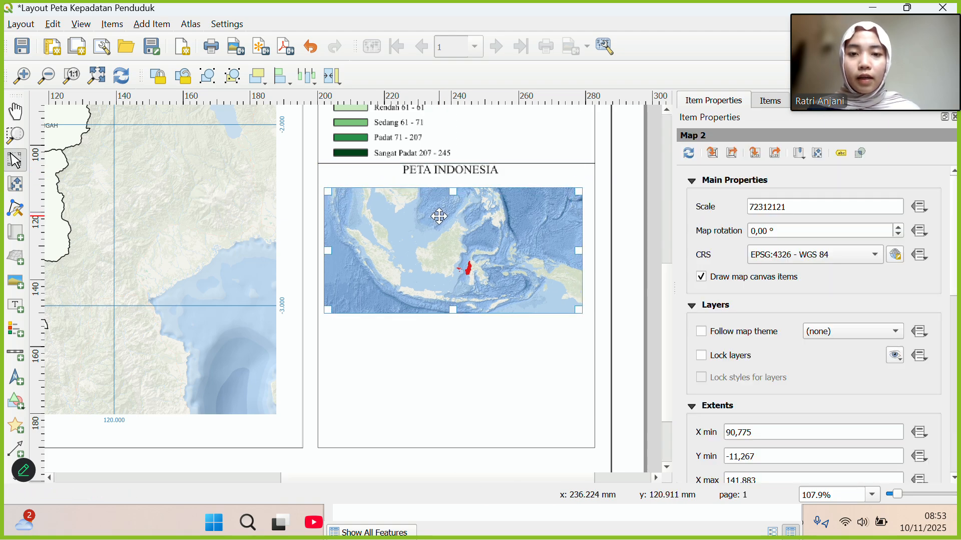
left_click(451, 165)
left_click(448, 176)
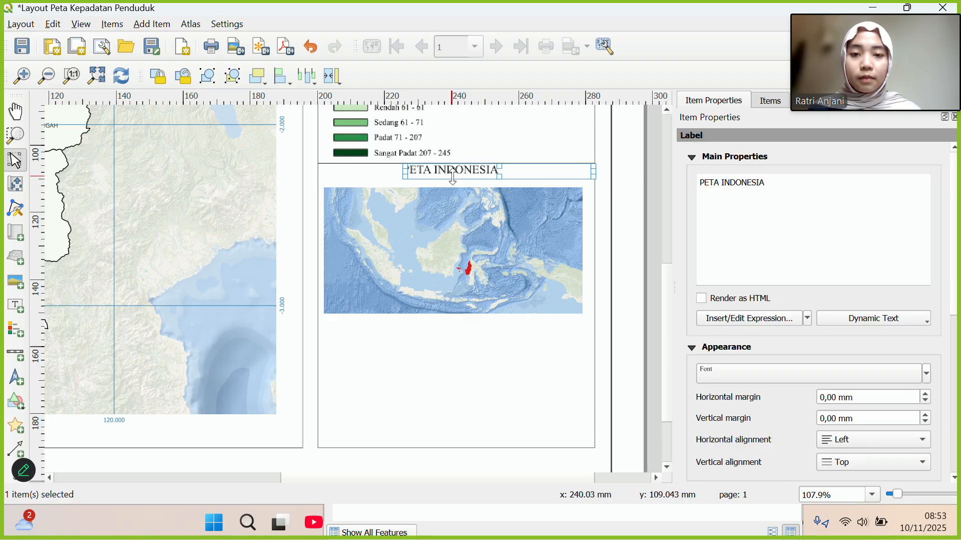
left_click_drag(449, 173, 448, 173)
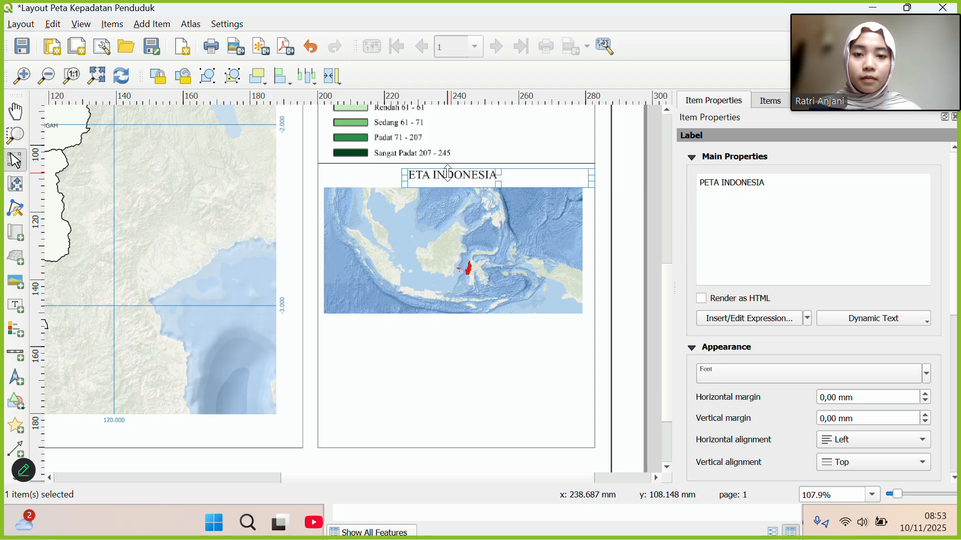
left_click_drag(465, 235, 469, 229)
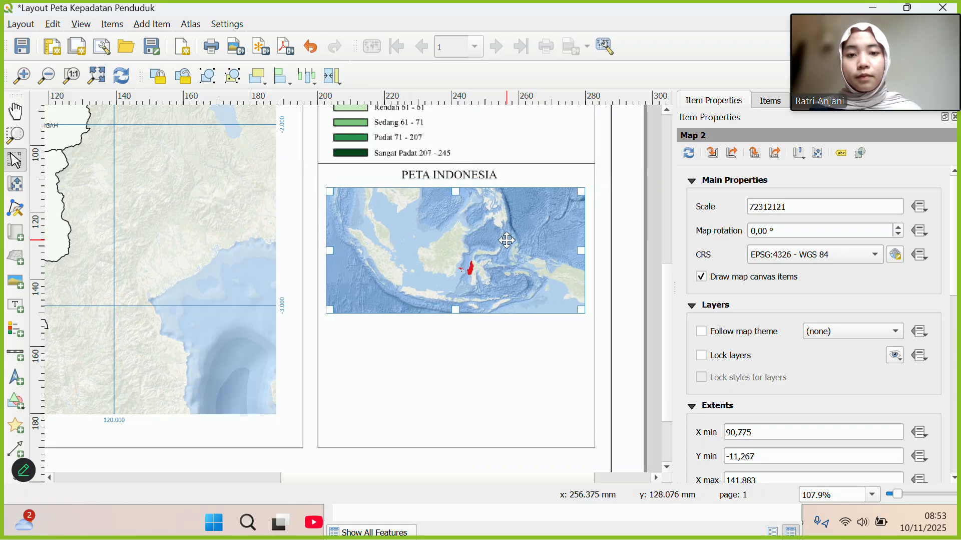
left_click(453, 177)
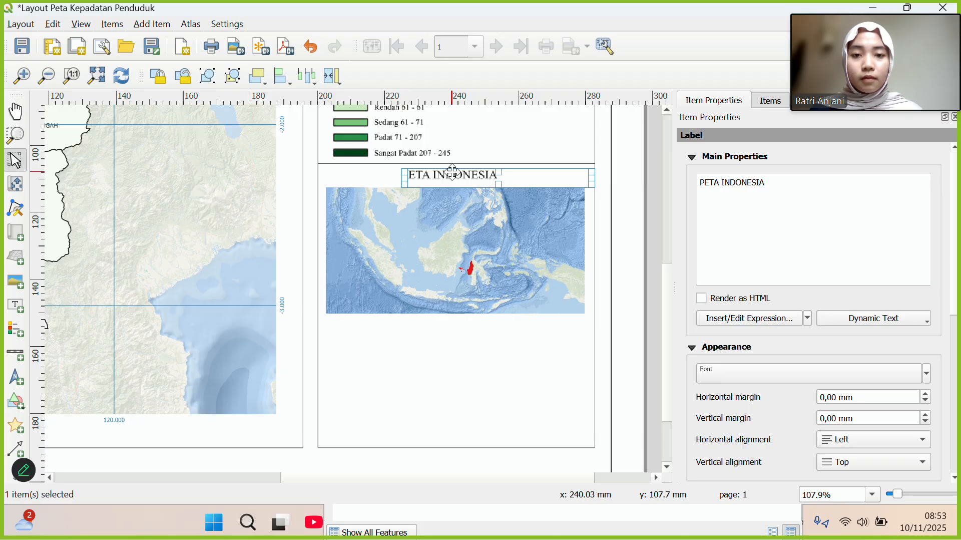
left_click(457, 345)
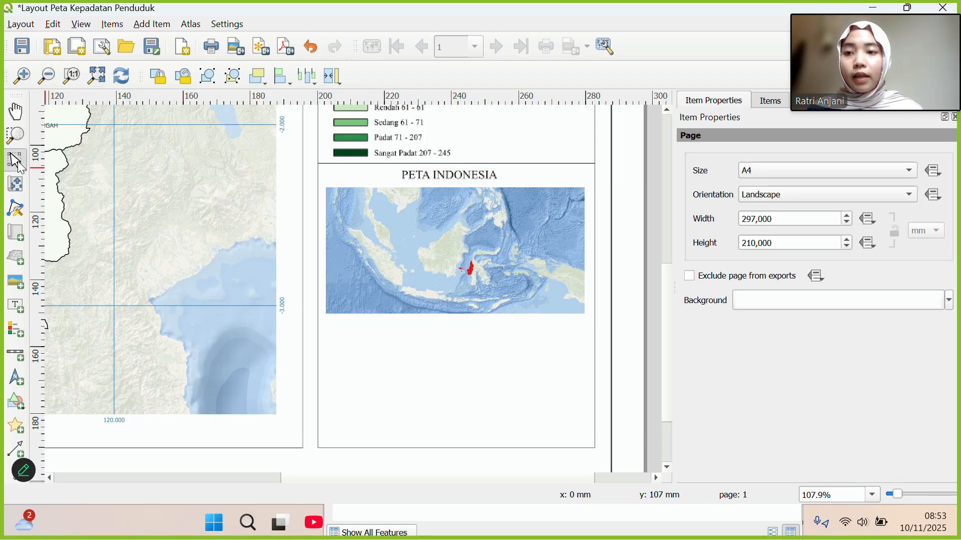
left_click(20, 403)
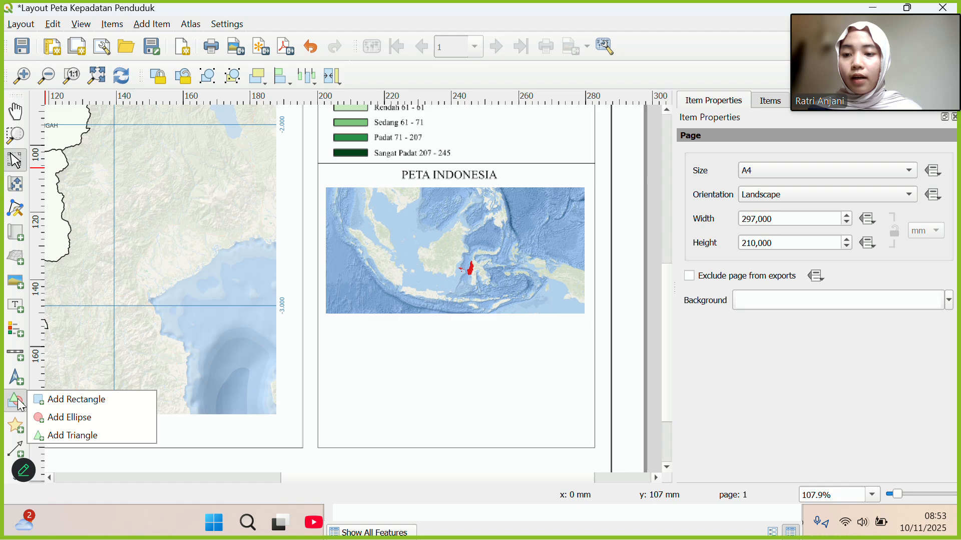
Draw a small rectangle just below the Indonesia inset map.
left_click(60, 399)
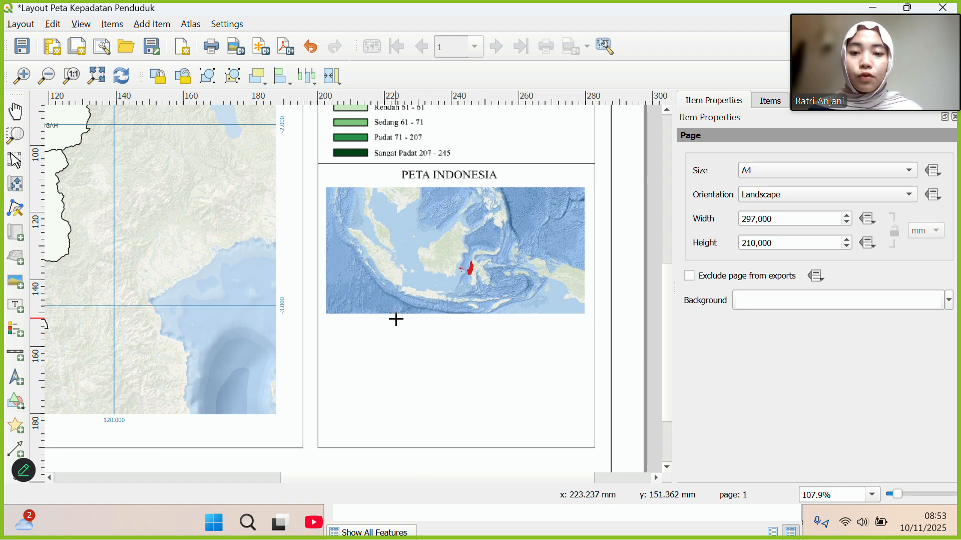
left_click_drag(396, 316, 402, 323)
left_click(421, 336)
left_click(440, 344)
left_click(449, 339)
left_click(402, 323)
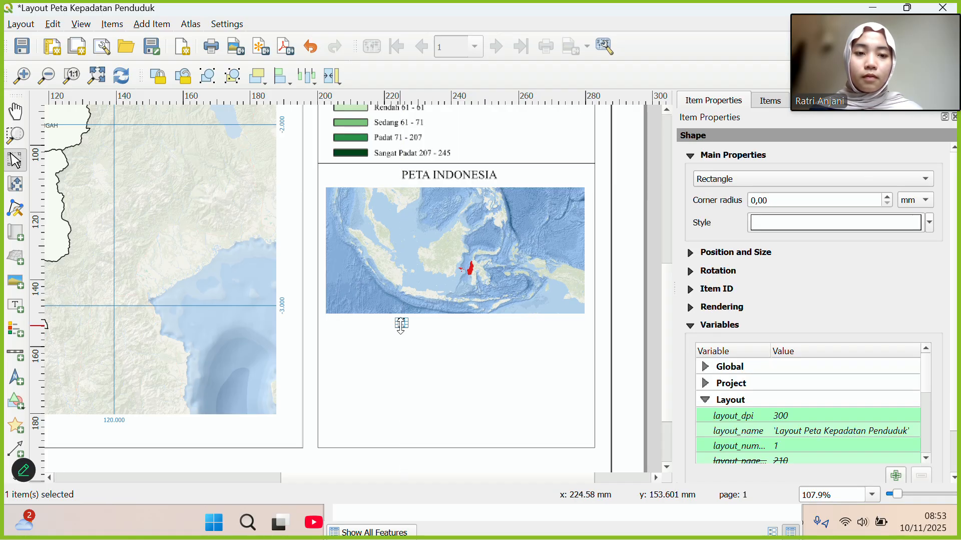
Make the small rectangle's simple fill colour and stroke colour red.
left_click(791, 224)
left_click(951, 269)
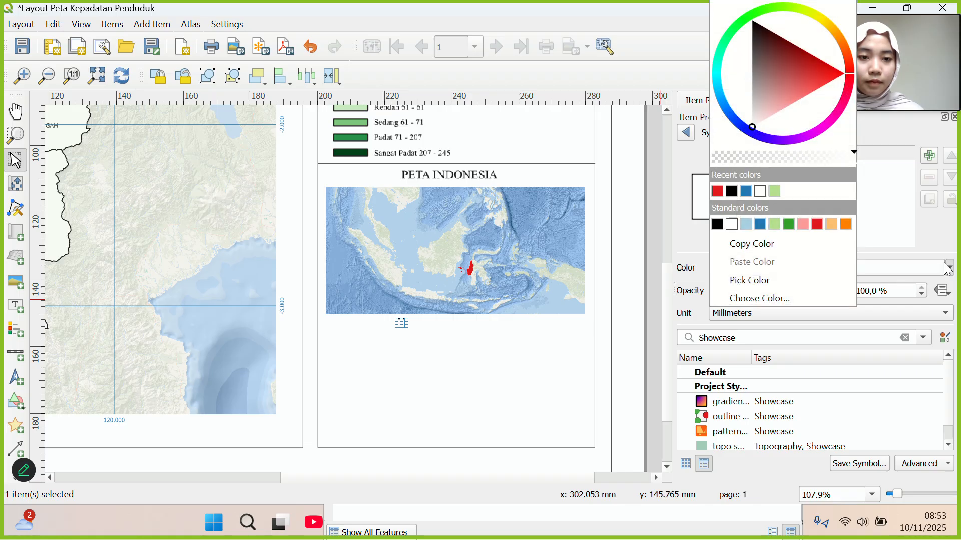
left_click(819, 225)
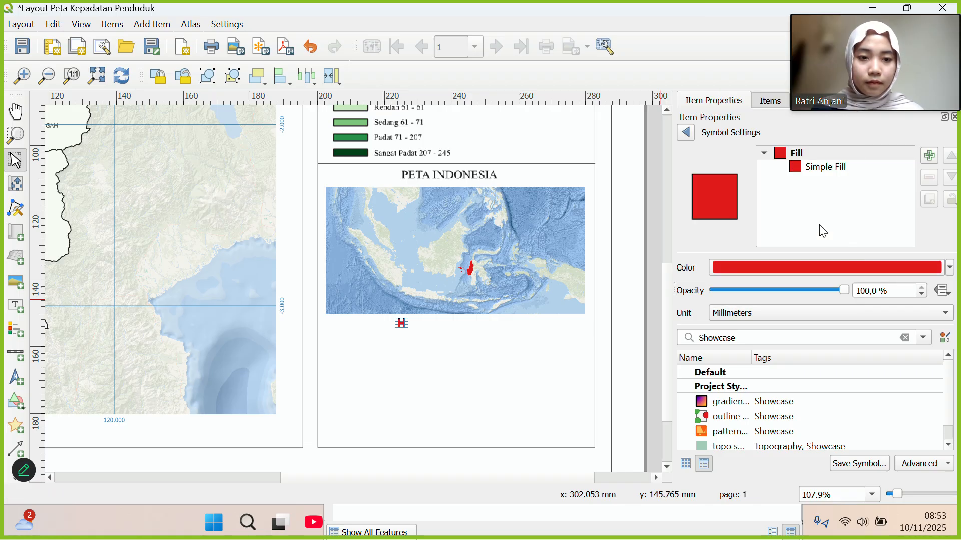
left_click(813, 166)
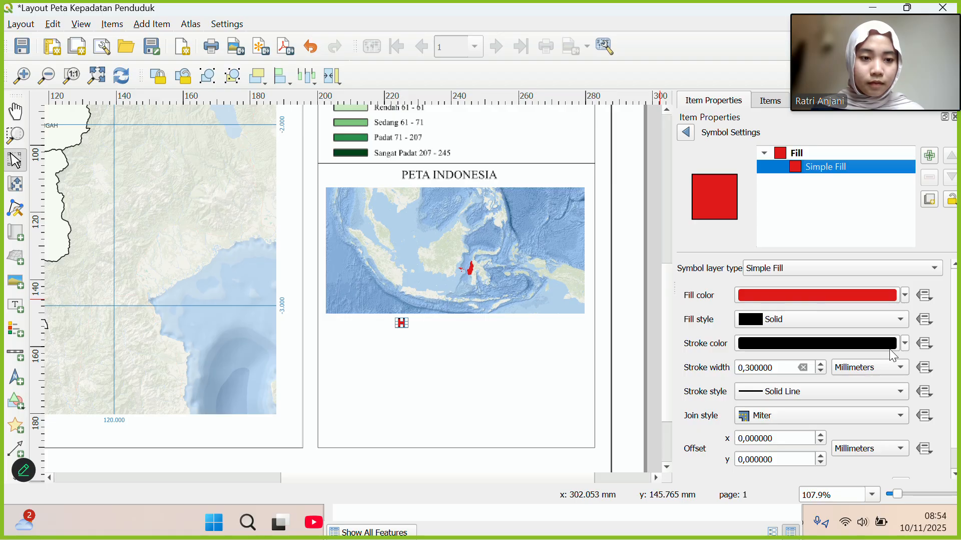
left_click(907, 344)
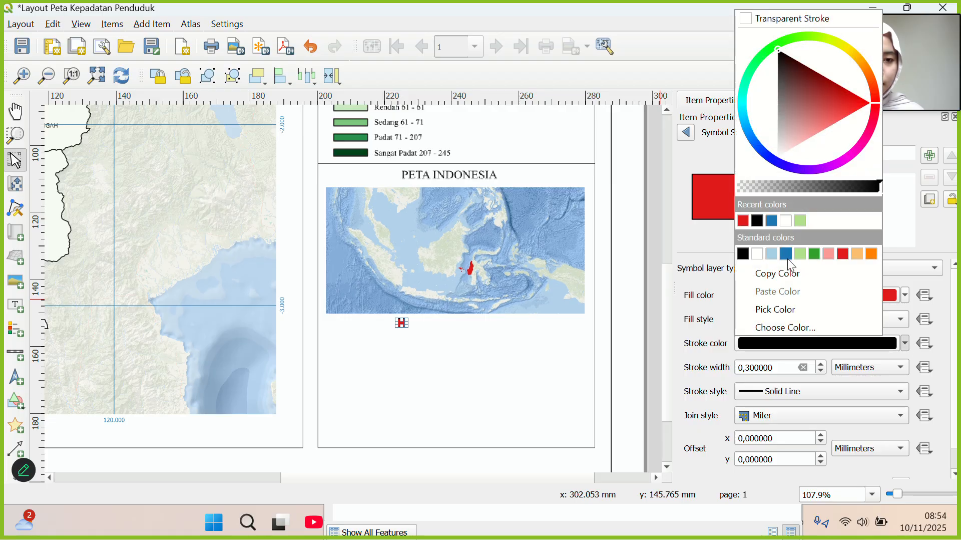
left_click(743, 221)
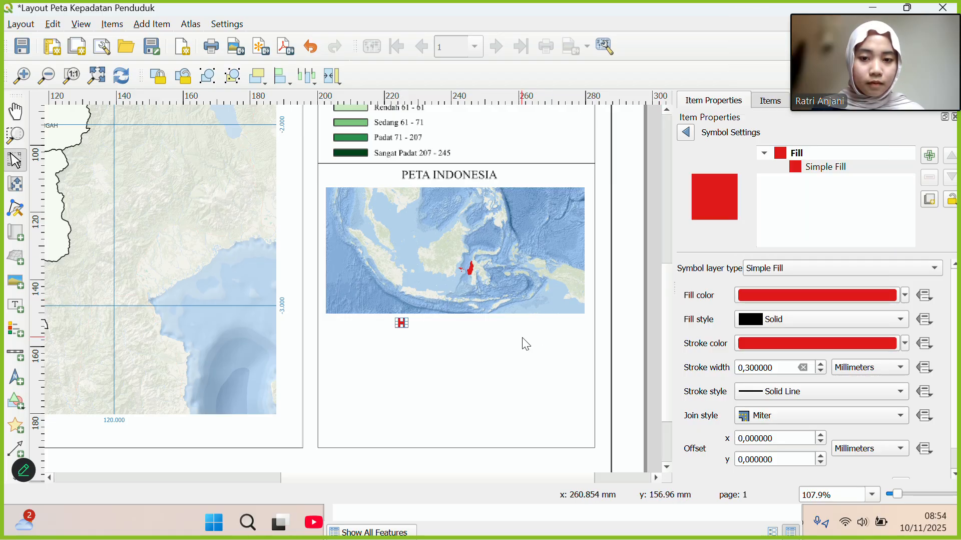
left_click(477, 368)
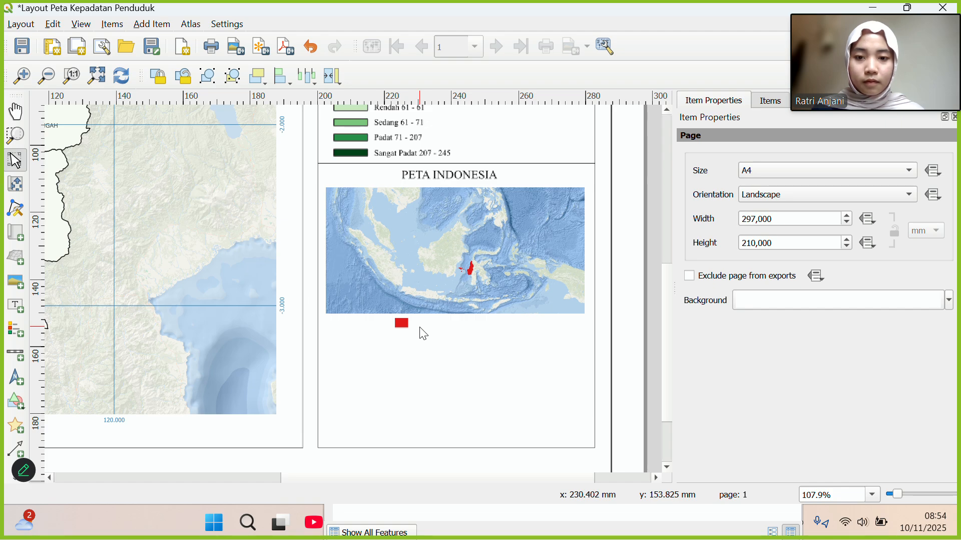
left_click(17, 304)
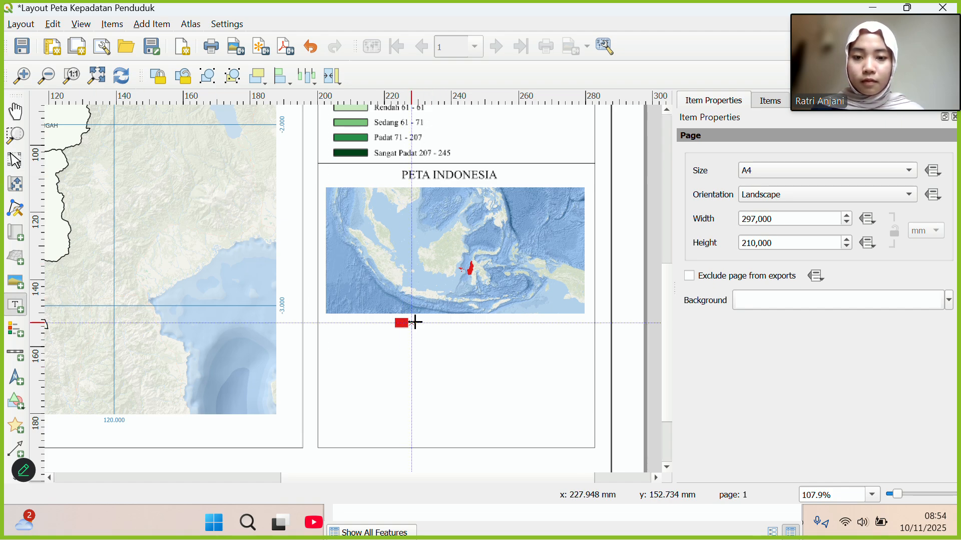
Draw a label beside the red swatch and replace its placeholder with 'Provinsi Sulawesi Barat'.
left_click_drag(414, 320, 512, 330)
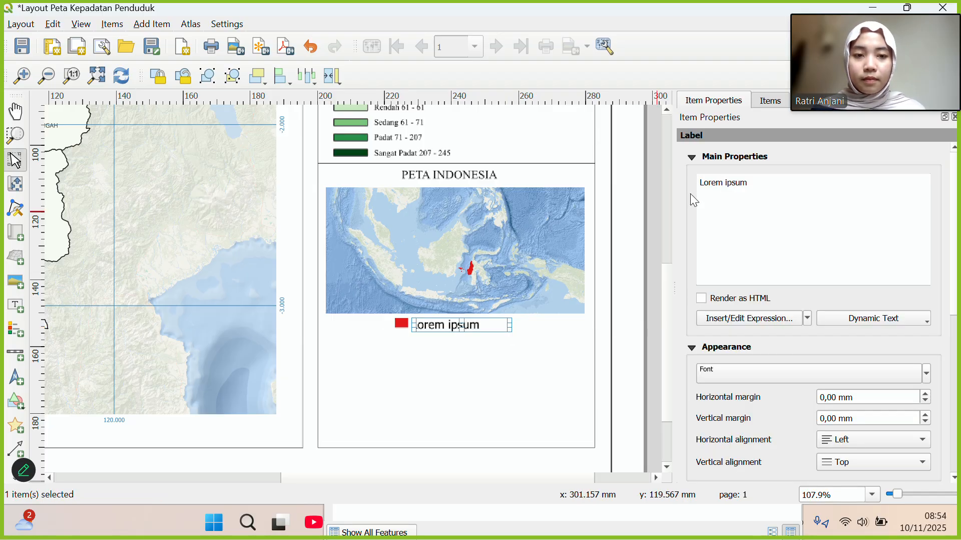
left_click_drag(748, 182, 700, 184)
type("Provinsi")
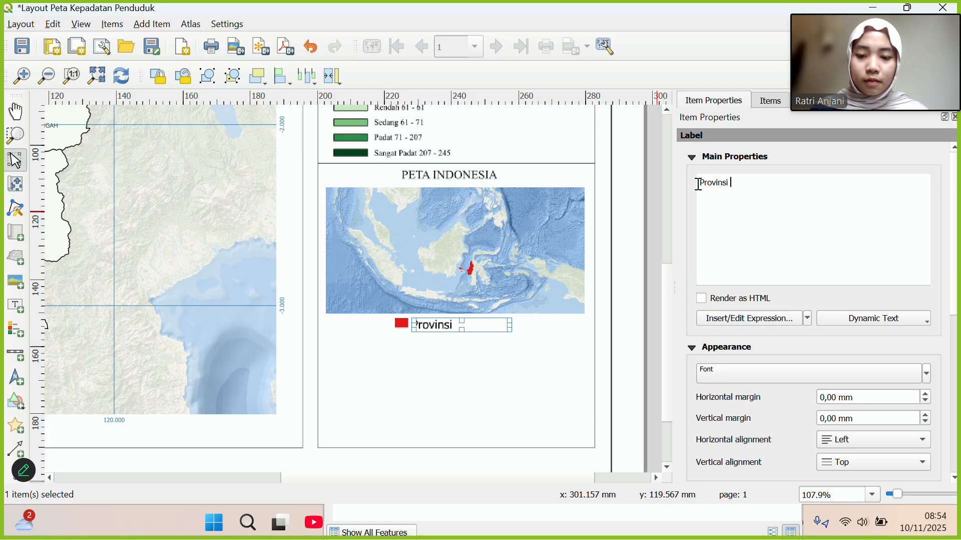
type(" Sula")
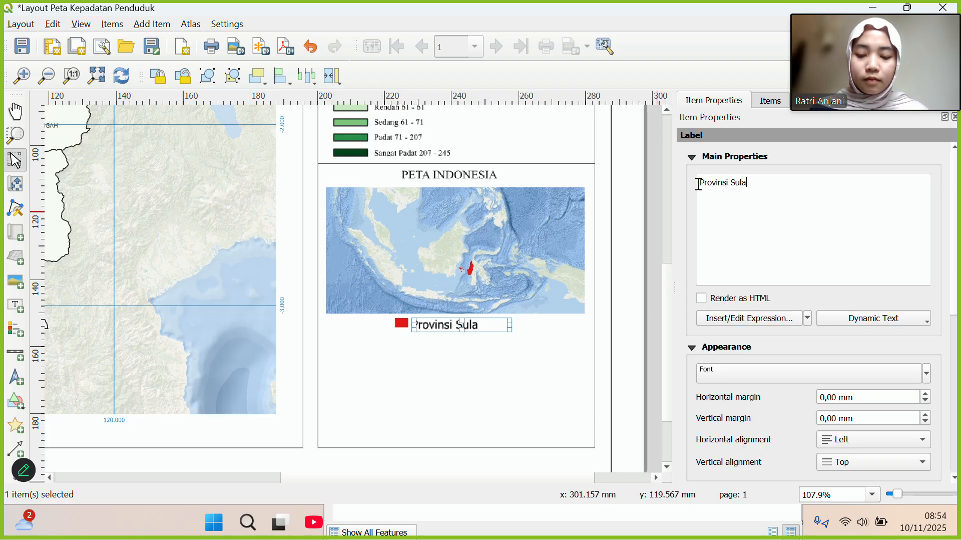
type("wesi Bar")
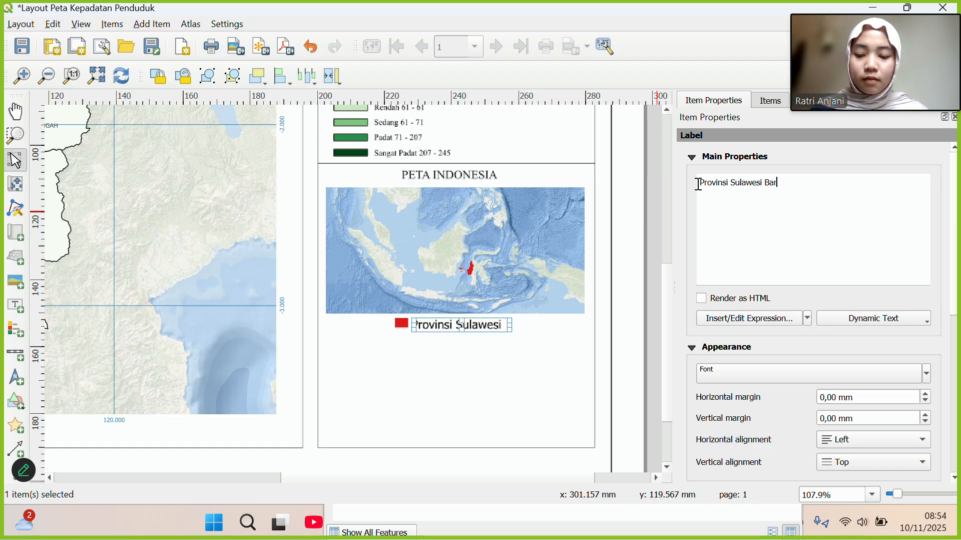
type("at")
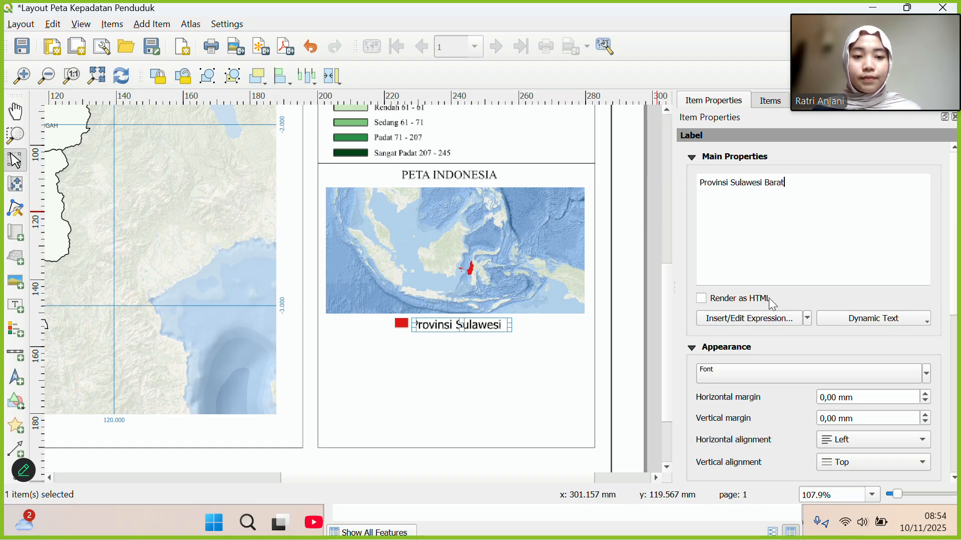
Set the 'Provinsi Sulawesi Barat' label's font to Times New Roman at size 6.
left_click(765, 374)
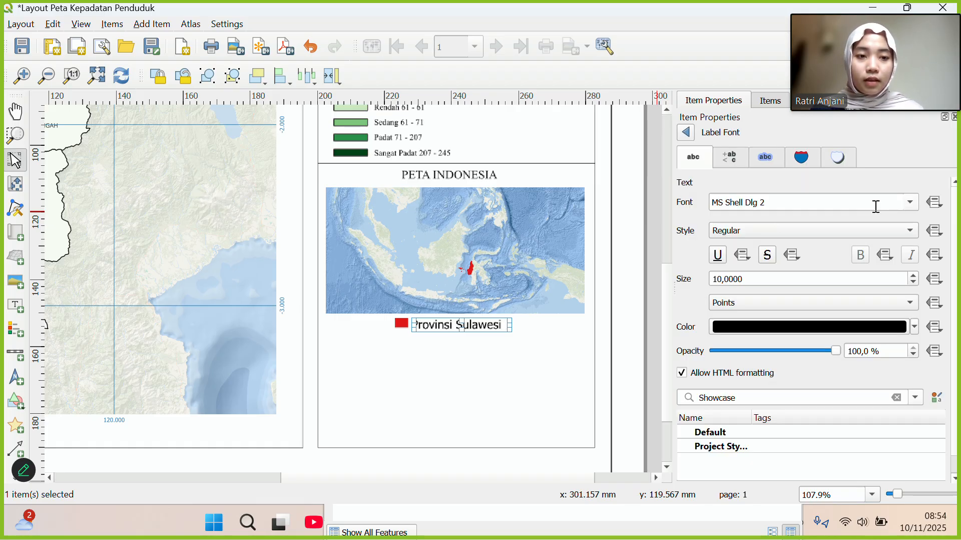
left_click(910, 205)
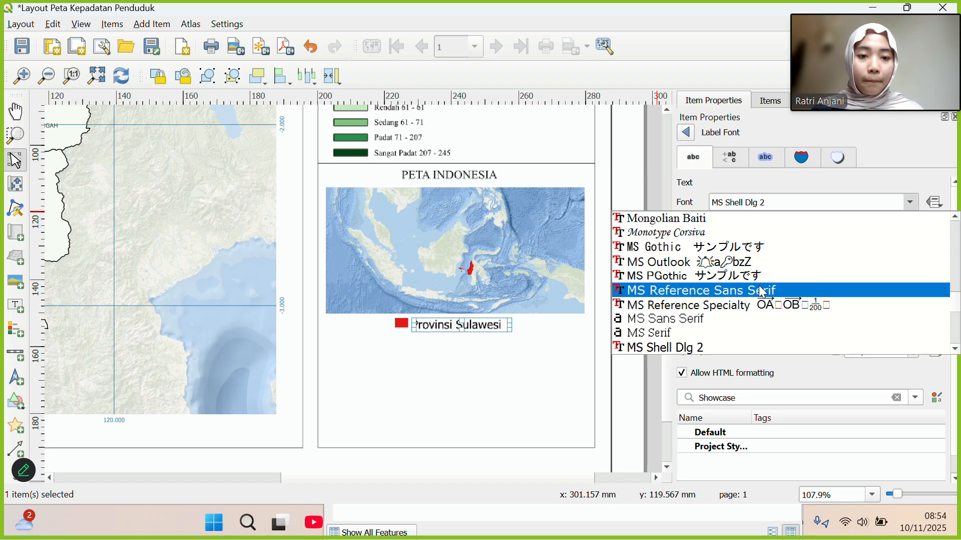
scroll(759, 284, "down", 10)
scroll(759, 285, "down", 20)
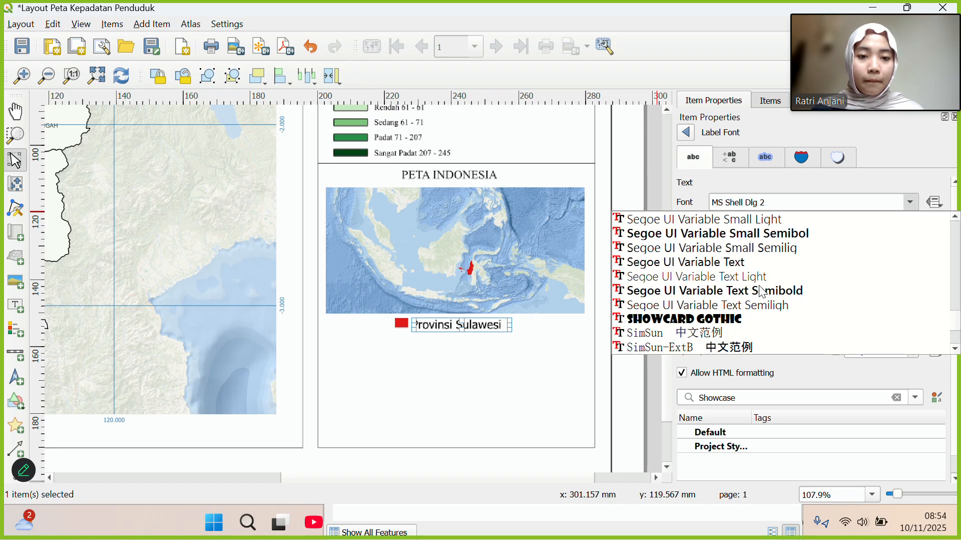
scroll(759, 291, "down", 2)
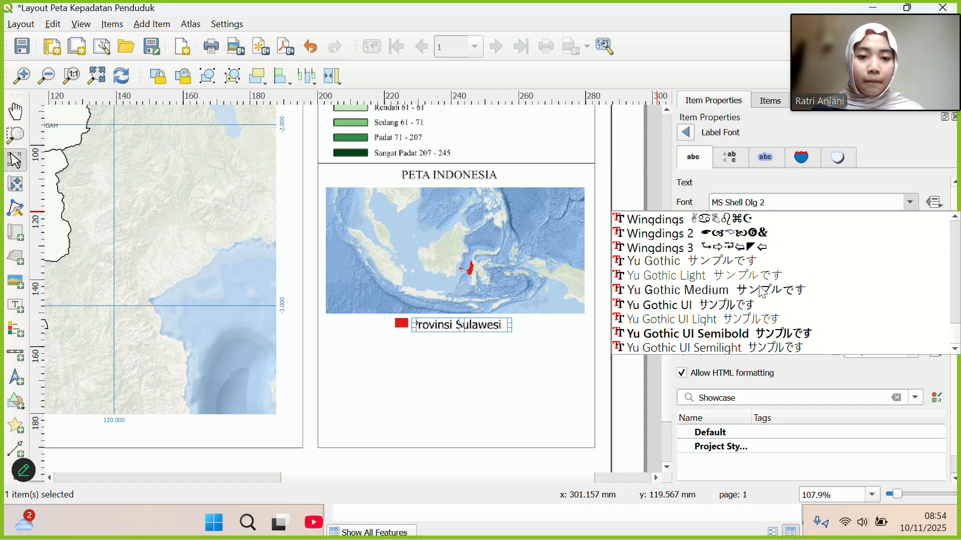
scroll(725, 271, "up", 4)
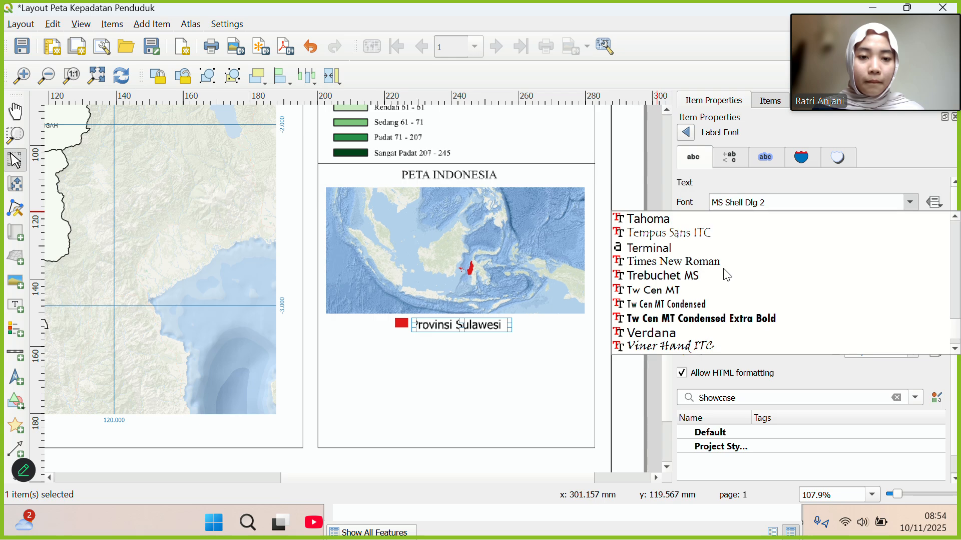
scroll(723, 268, "up", 3)
scroll(723, 268, "down", 7)
scroll(723, 269, "up", 5)
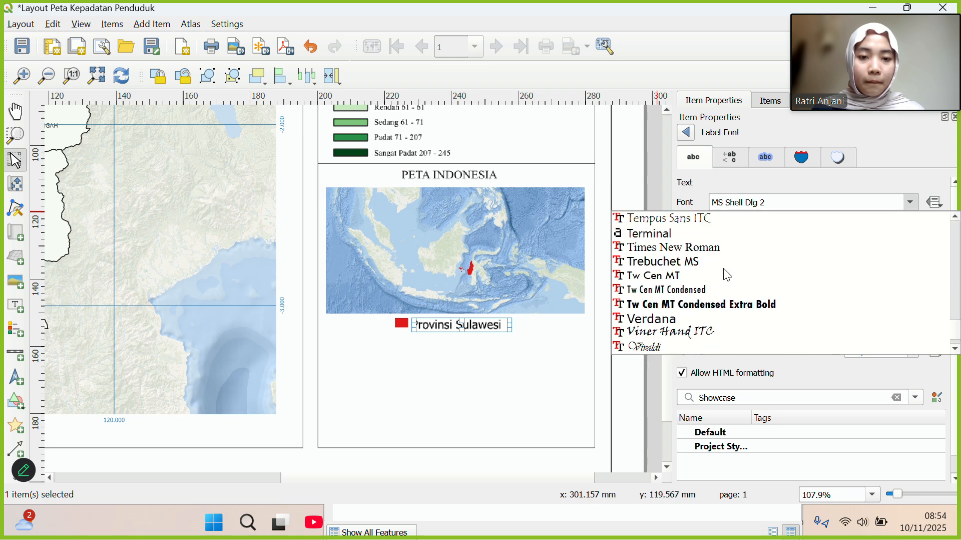
scroll(722, 269, "up", 1)
left_click(710, 266)
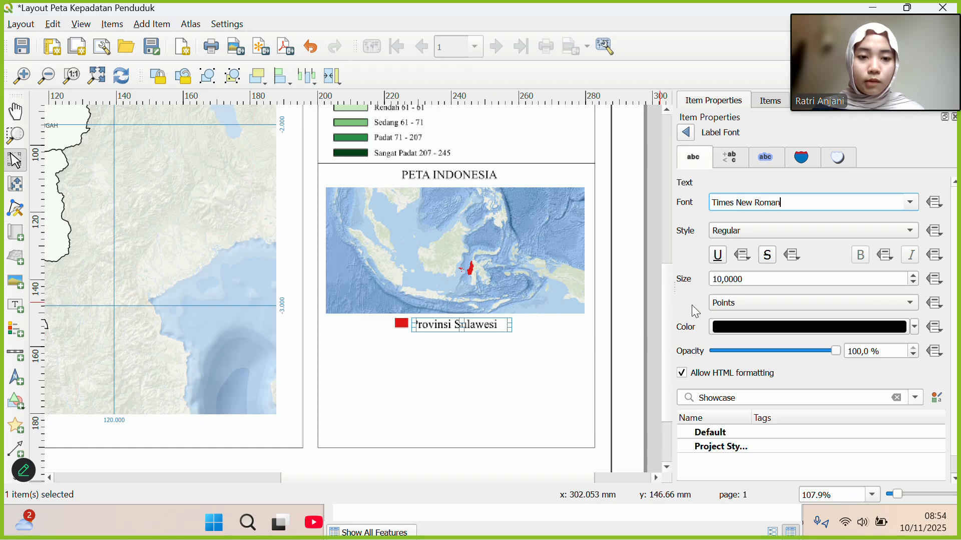
left_click(722, 276)
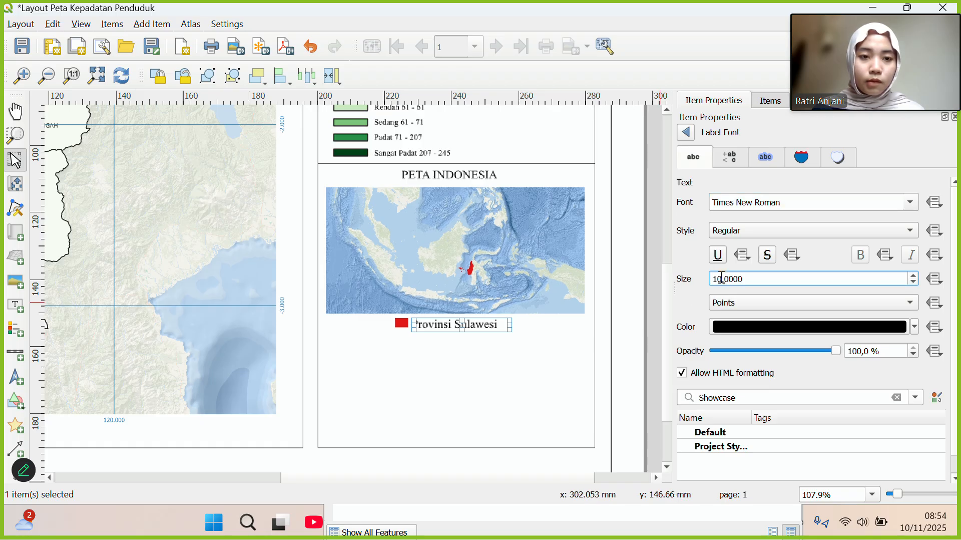
key("BackSpace")
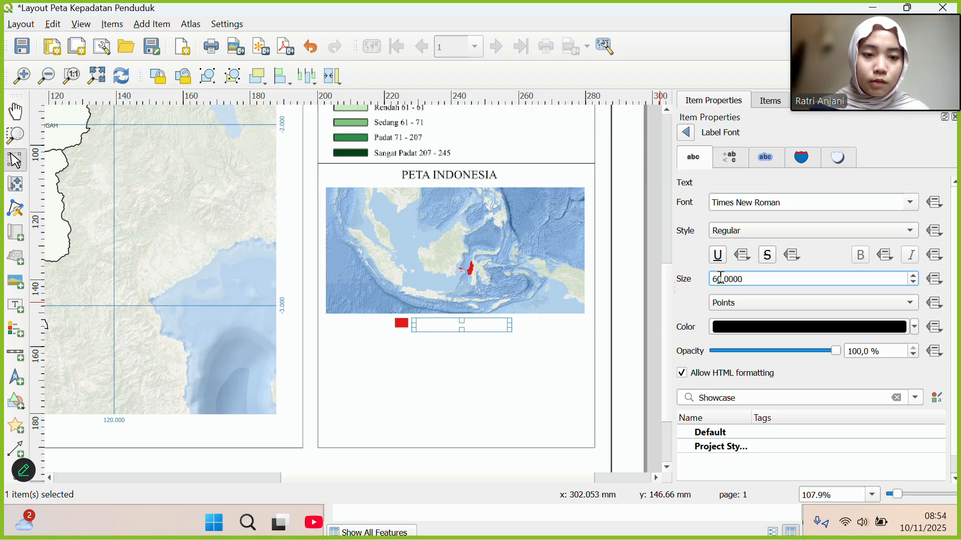
key("Delete")
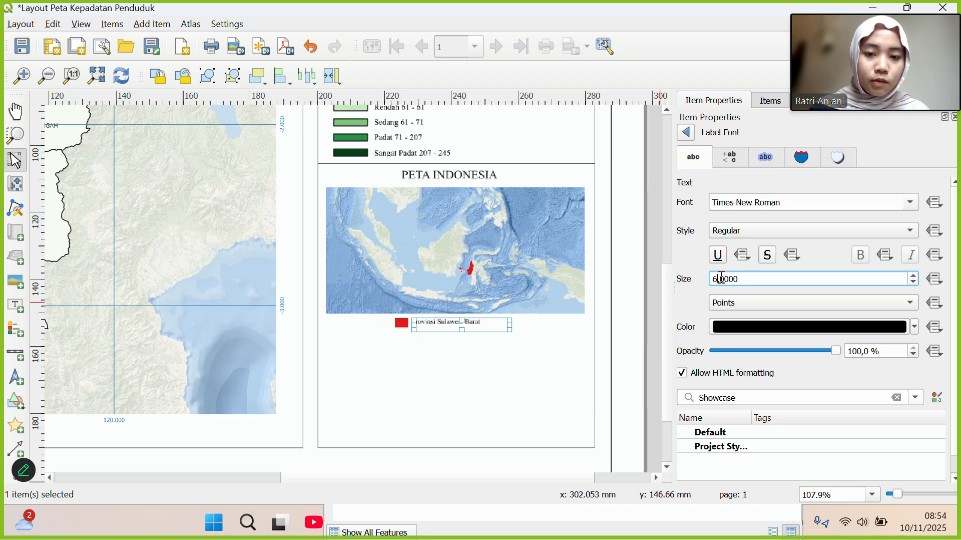
left_click(483, 350)
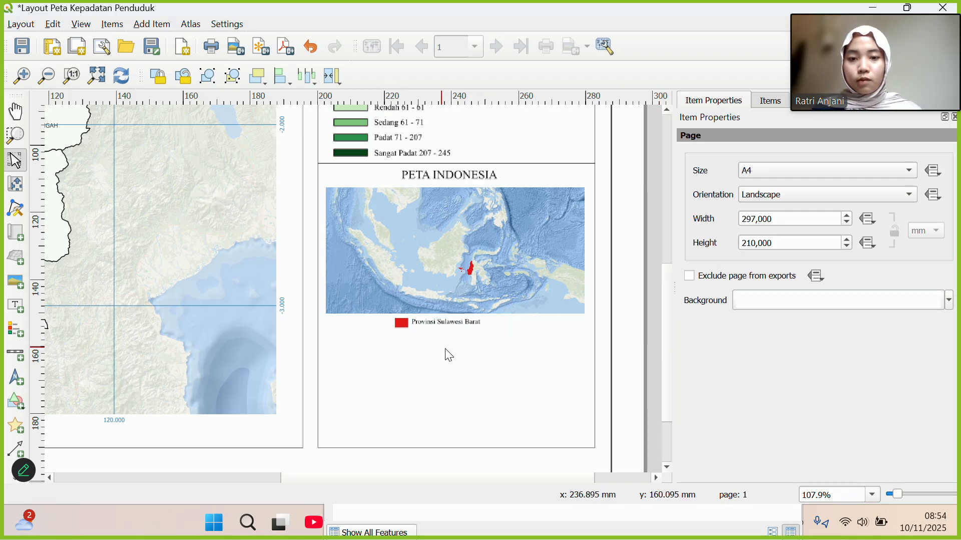
Copy the divider line above PETA INDONESIA and paste it beneath the Provinsi Sulawesi Barat entry.
left_click(397, 163)
right_click(398, 163)
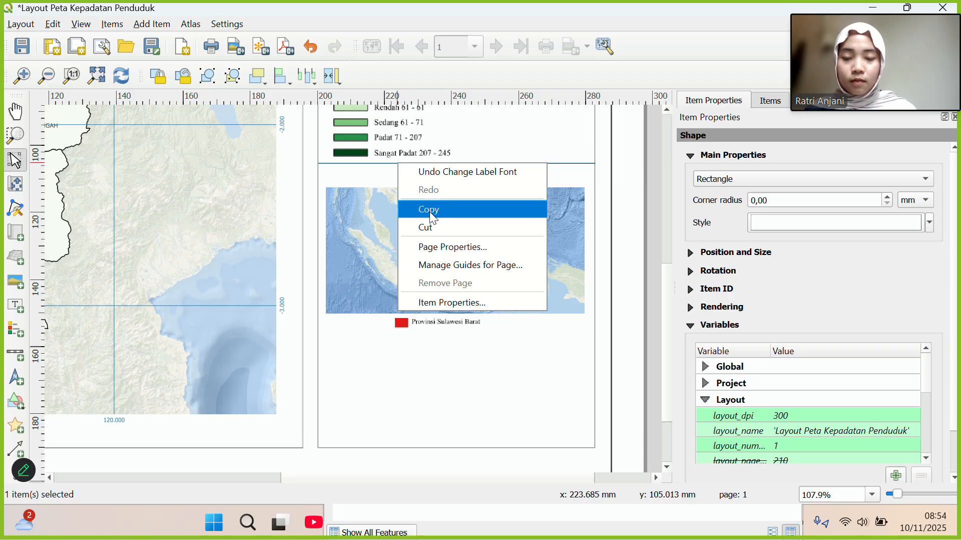
left_click(430, 209)
left_click(395, 369)
right_click(395, 368)
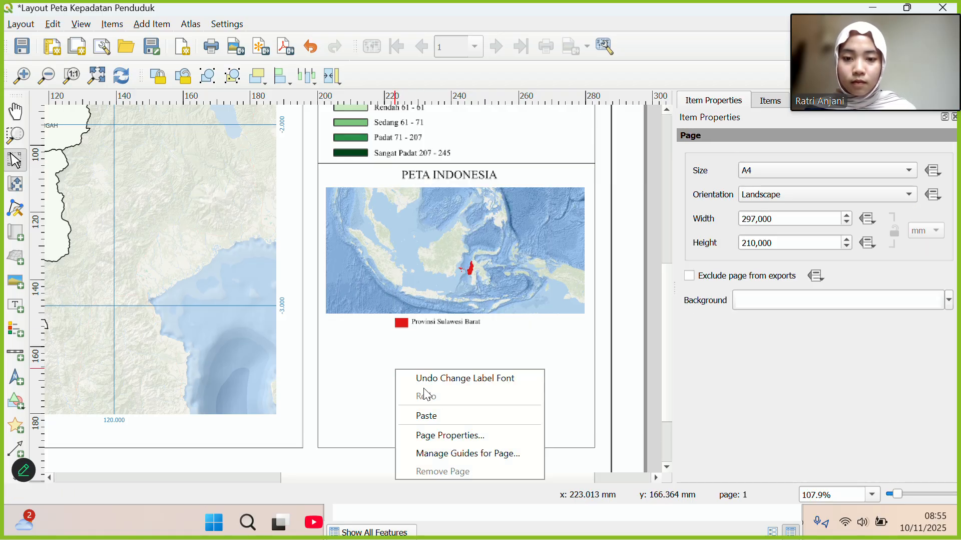
left_click(437, 416)
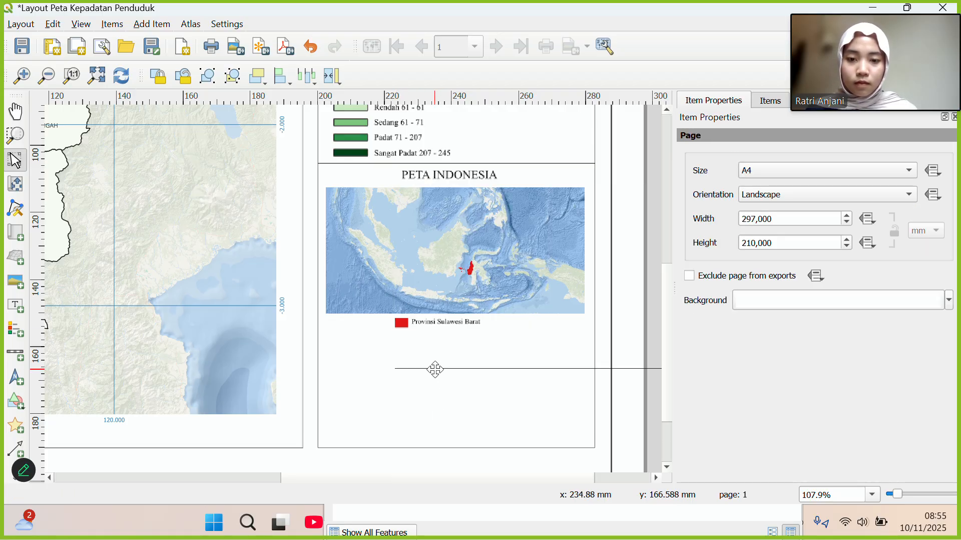
left_click_drag(435, 368, 360, 330)
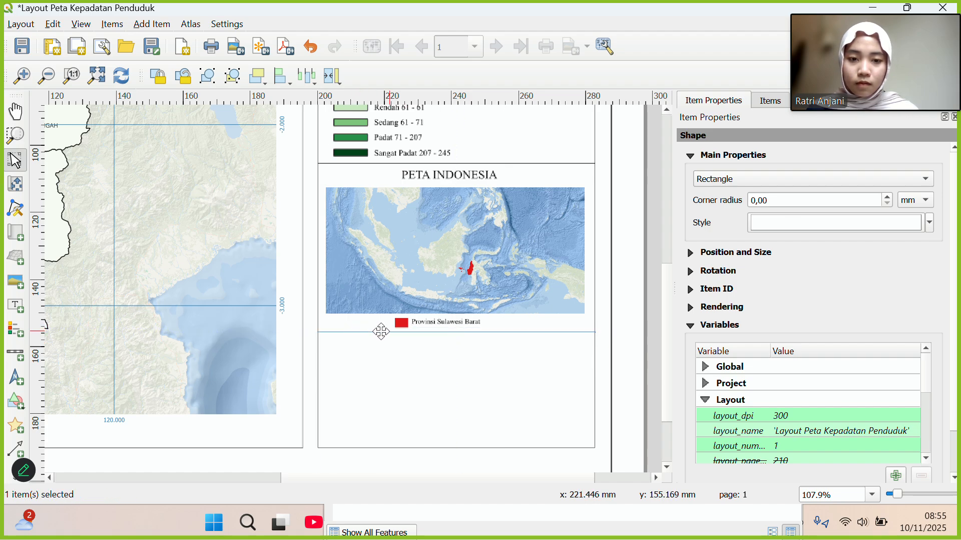
left_click(624, 385)
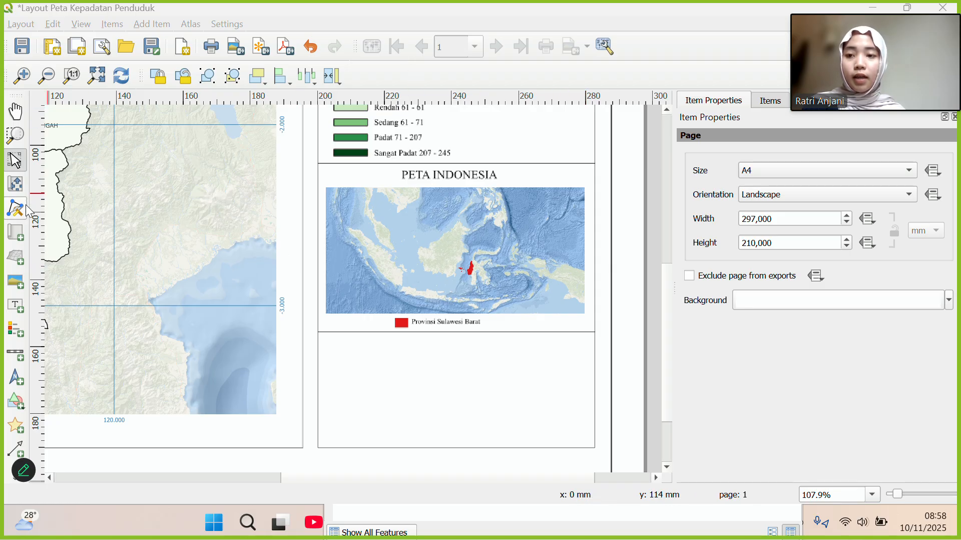
Draw a label below the divider reading 'Sumber Peta :', 1. Ina Geoportal, 2. BPS Sulawesi Barat Tahun 2025.
left_click(15, 306)
left_click_drag(328, 342, 443, 403)
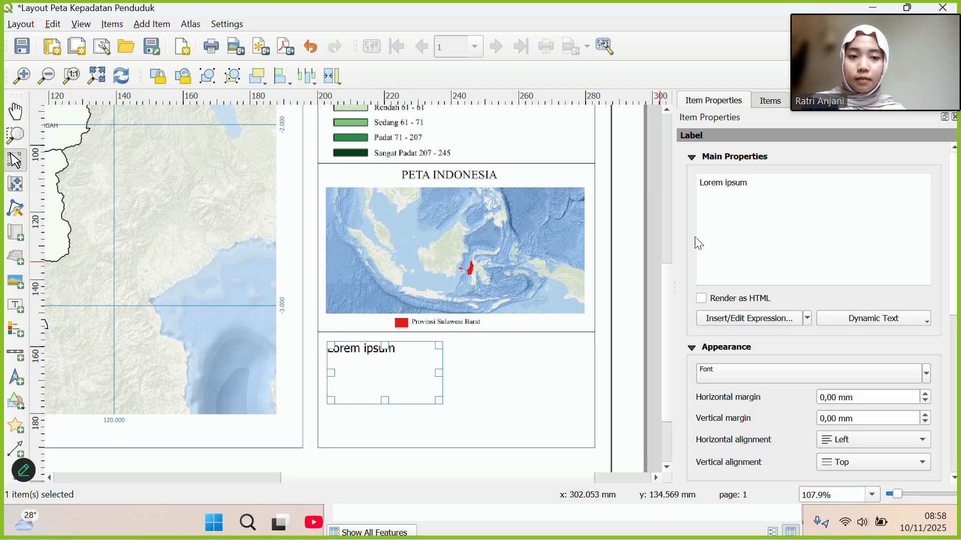
left_click_drag(765, 185, 693, 182)
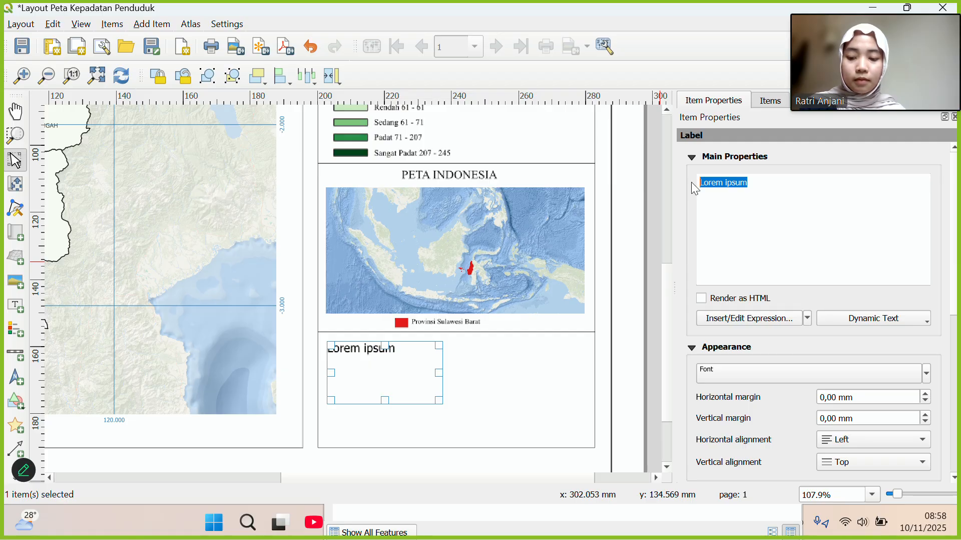
type("Sumber Peta")
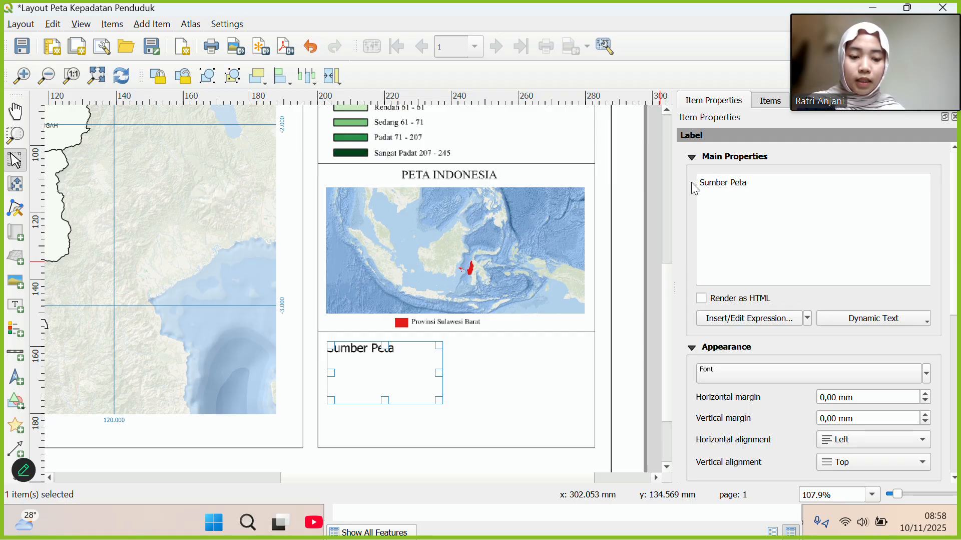
type(" ;")
key("BackSpace")
type(":")
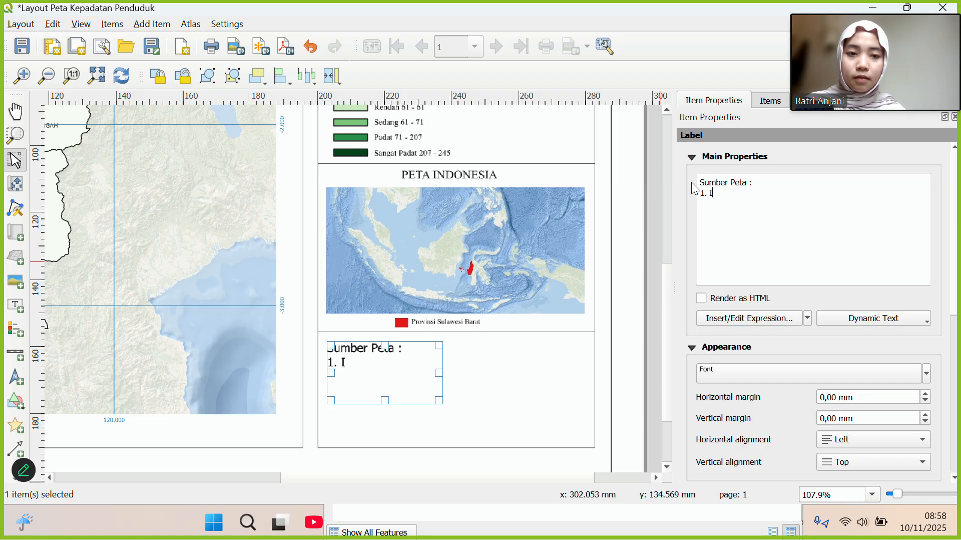
type("Geoportal")
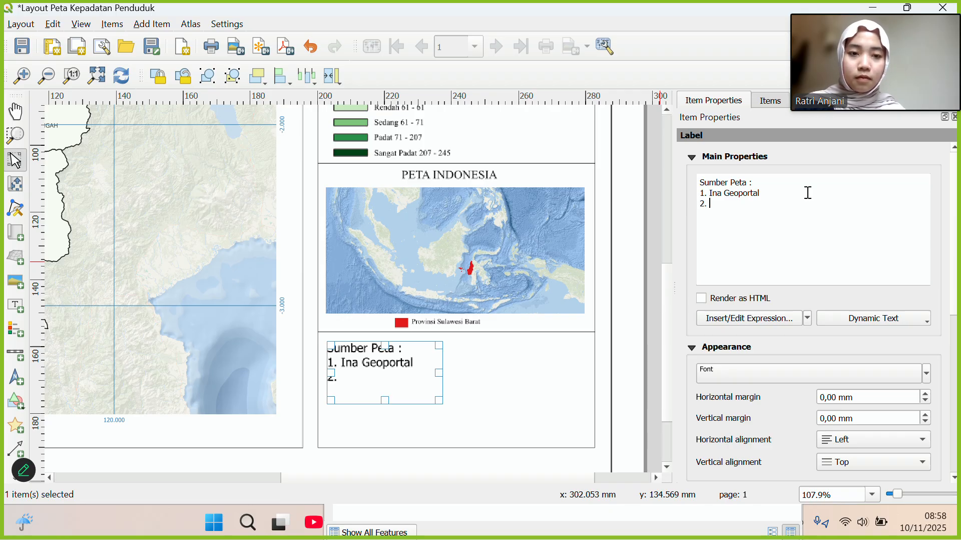
type("BPS ")
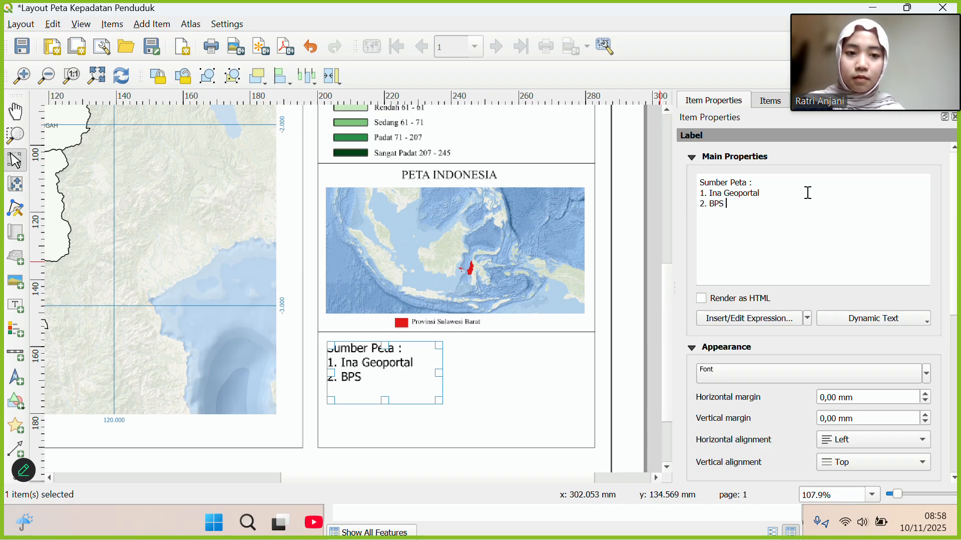
type("Sul")
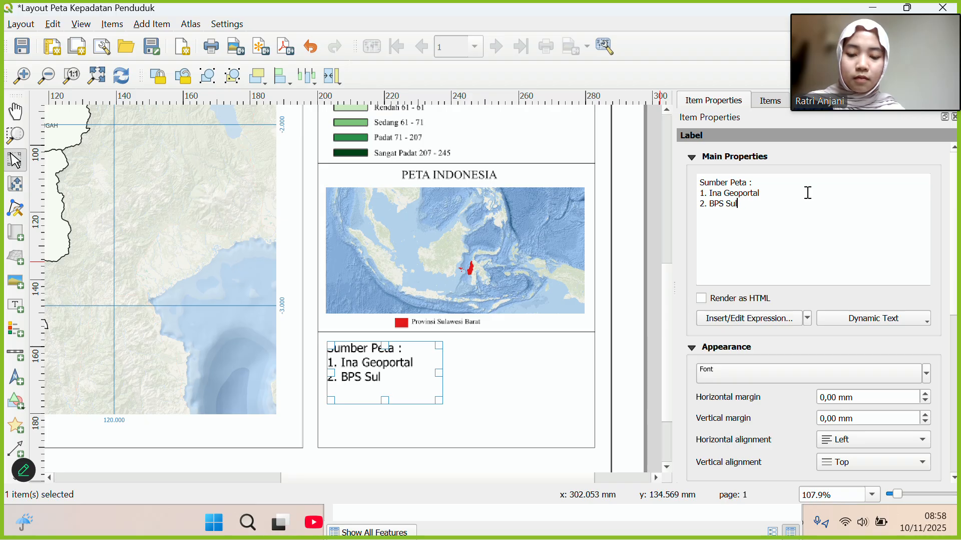
type("awesi Bar")
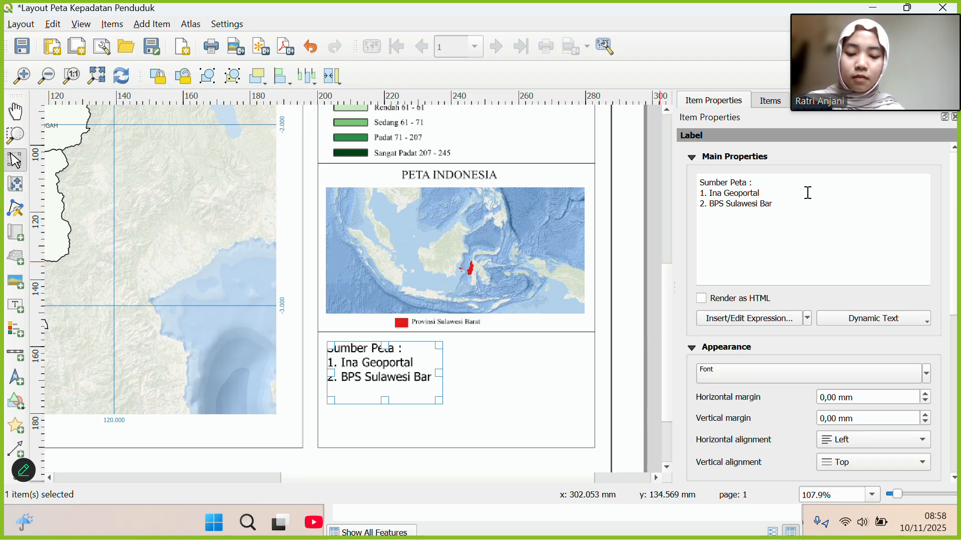
type("at T")
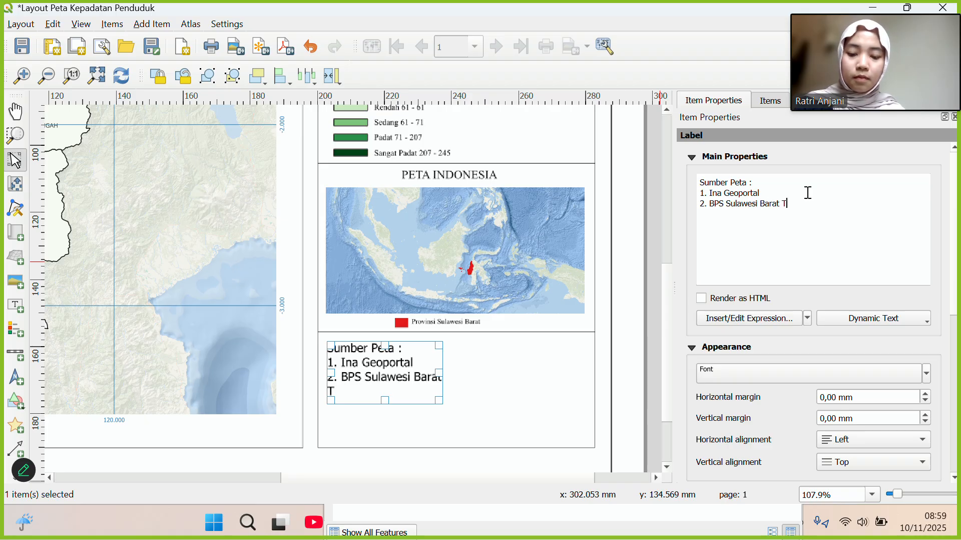
type("ahun 2")
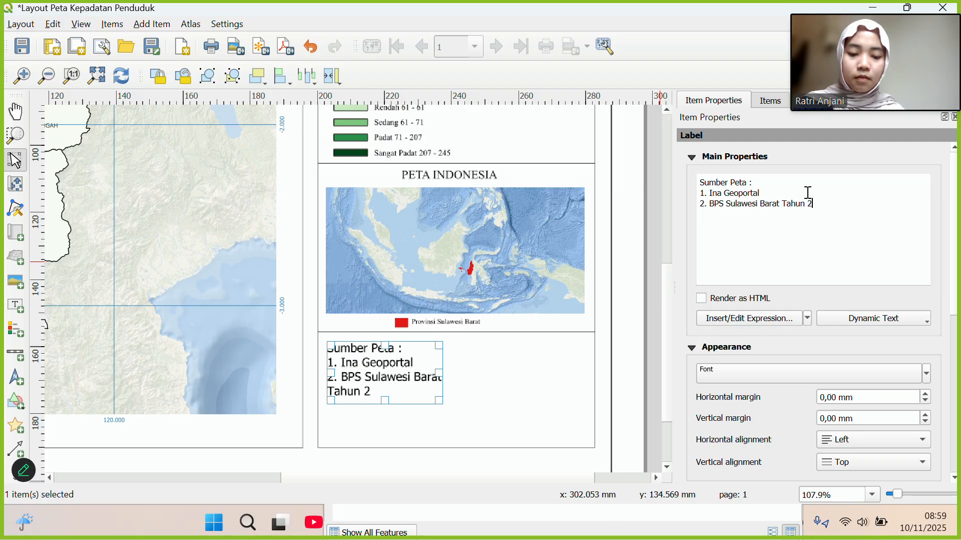
type("025")
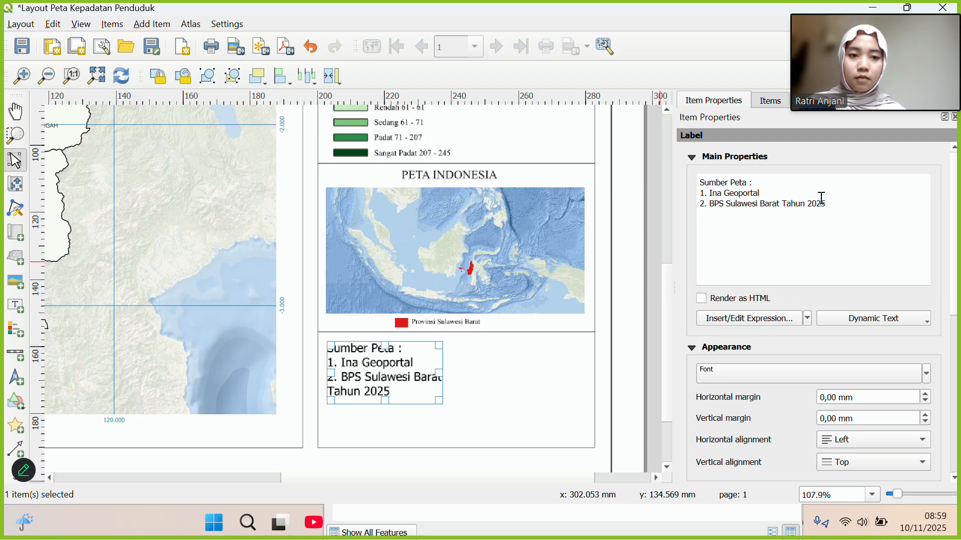
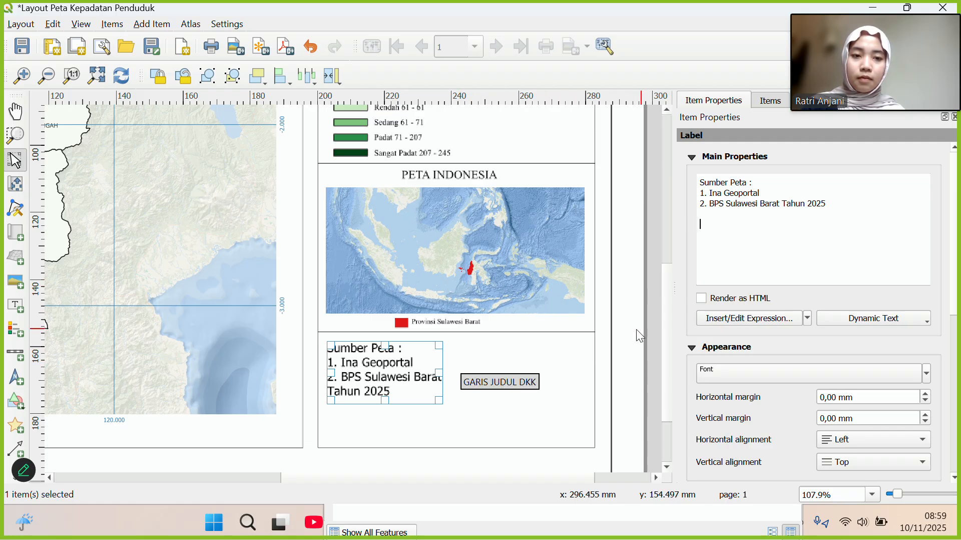
Set the map sources label font to Times New Roman at size 7.
left_click(762, 372)
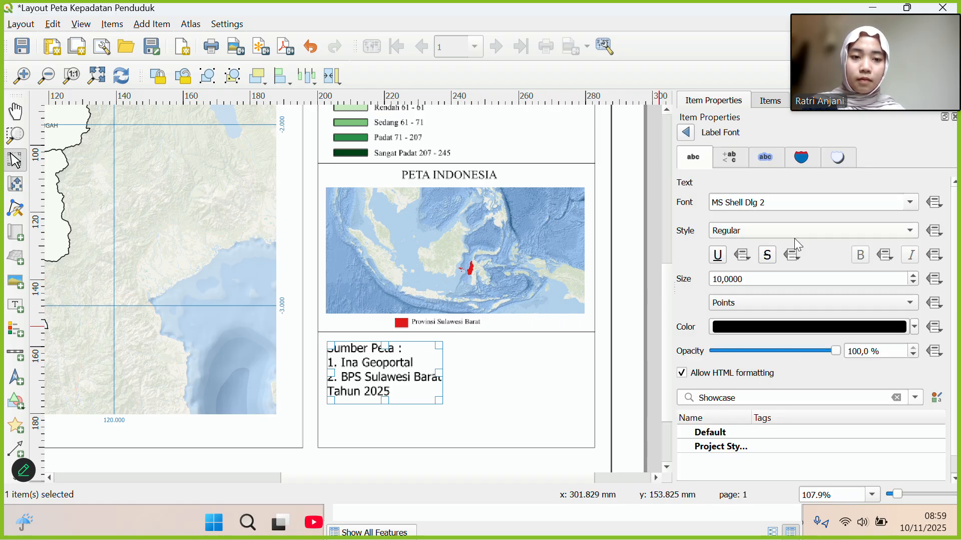
left_click(914, 203)
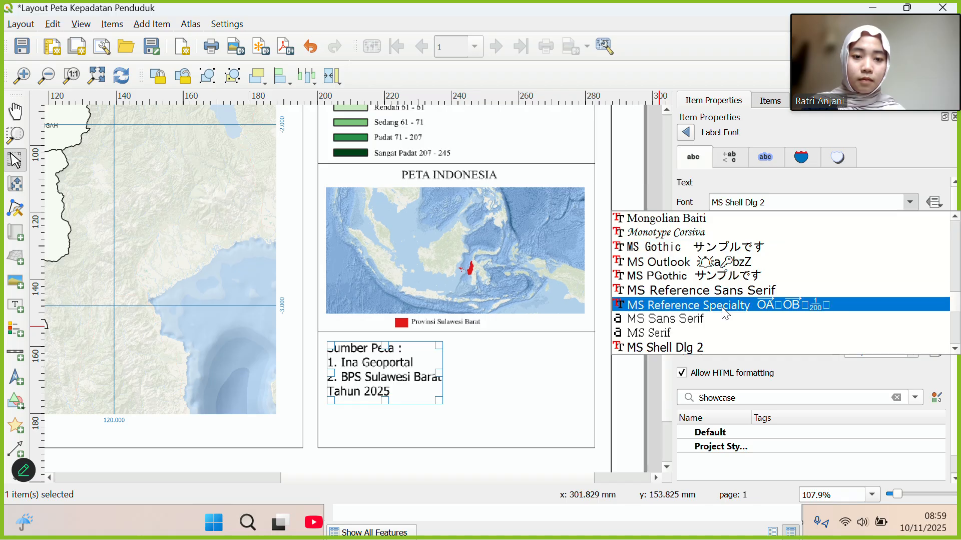
scroll(841, 305, "down", 10)
scroll(726, 313, "down", 20)
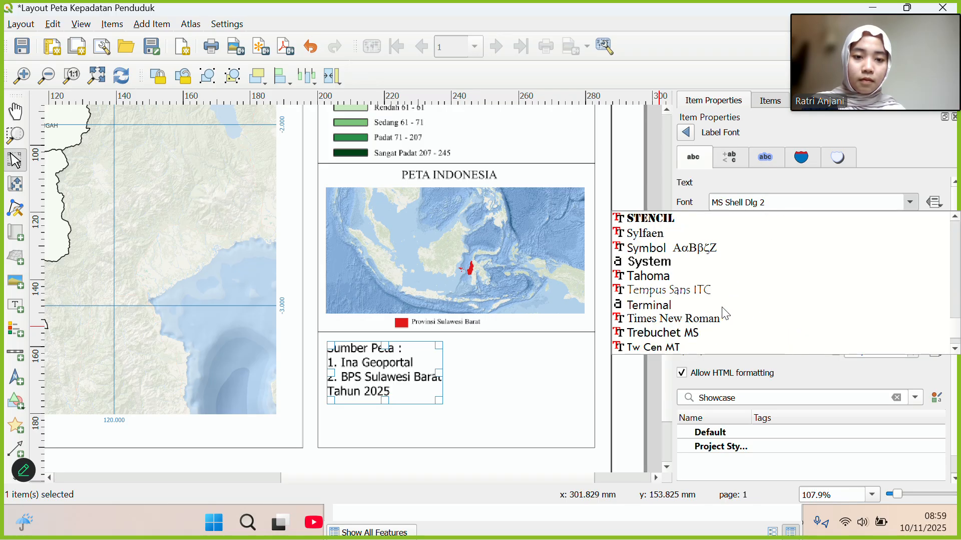
scroll(726, 314, "up", 3)
scroll(701, 273, "up", 3)
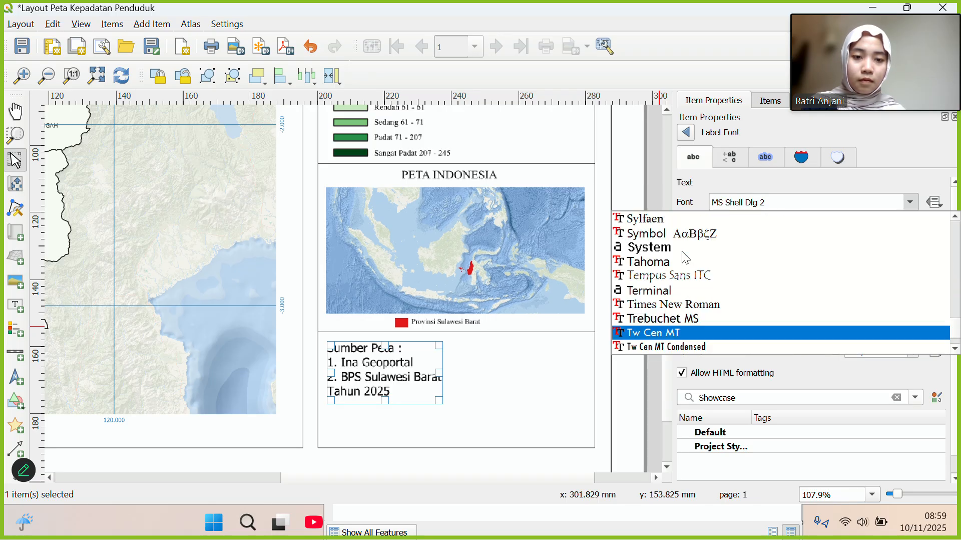
left_click(680, 309)
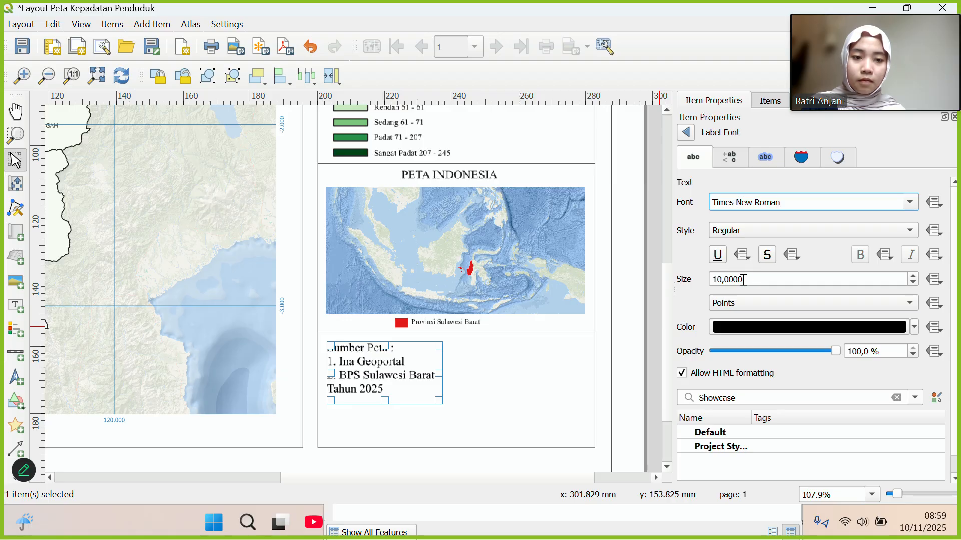
left_click(722, 278)
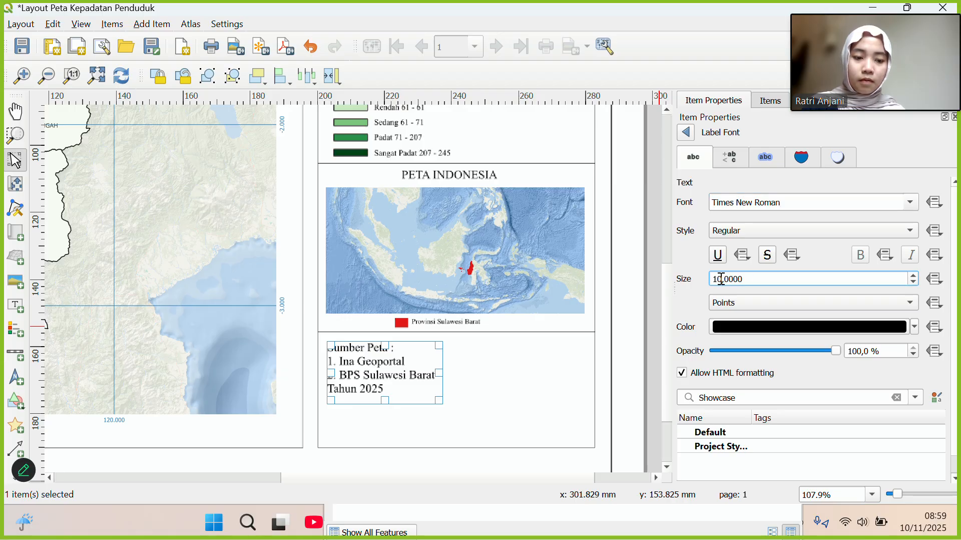
key("BackSpace")
type("7")
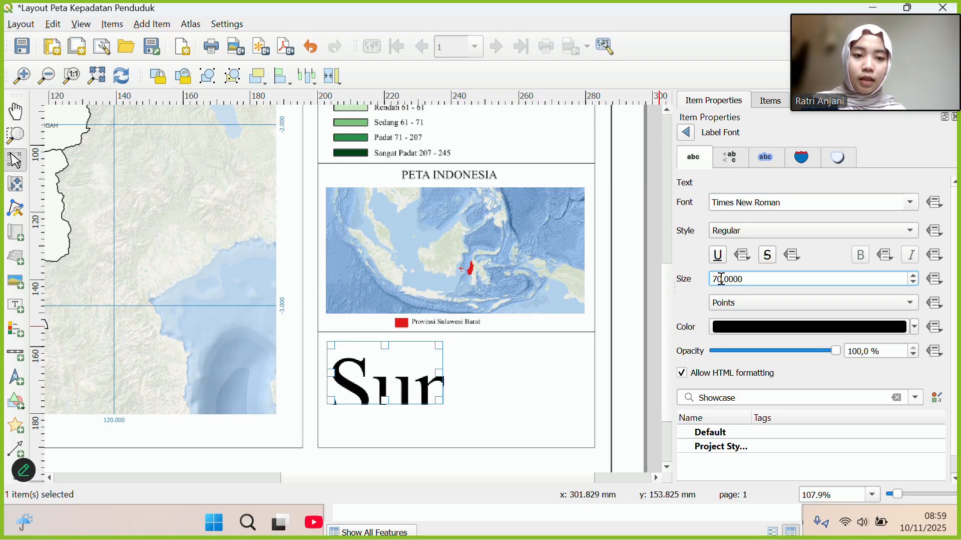
key("Delete")
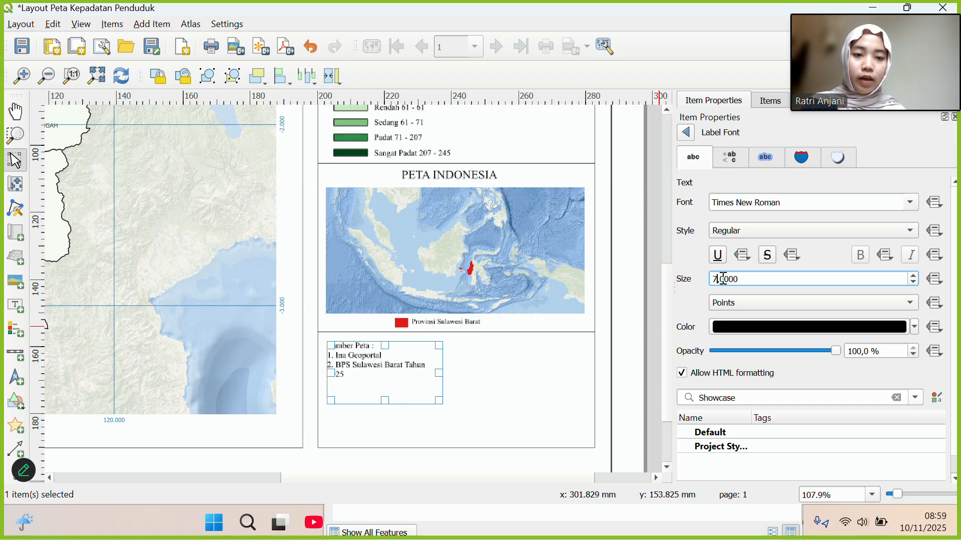
Widen the sources text box so 2025 fits on one line, and reposition it.
left_click_drag(441, 374, 522, 373)
left_click_drag(451, 371, 472, 367)
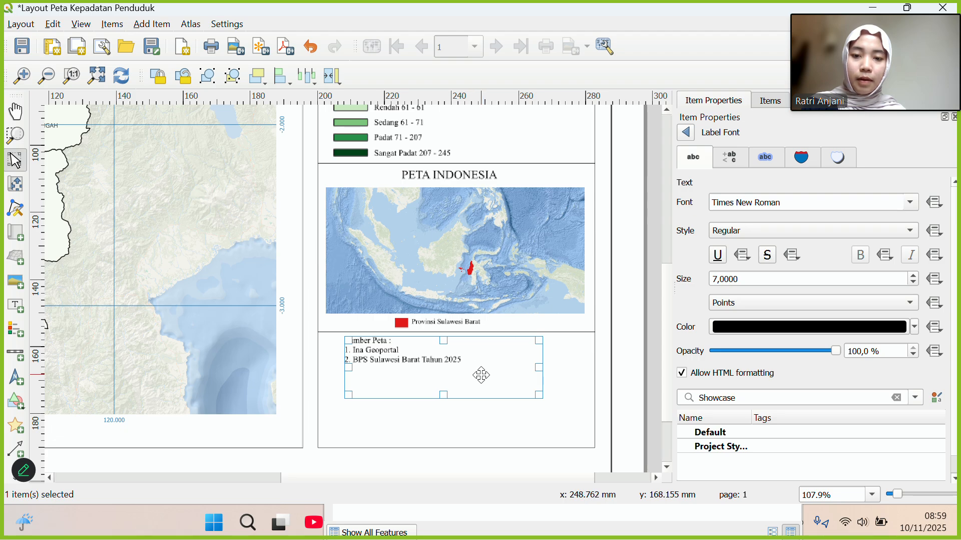
left_click_drag(464, 376, 447, 376)
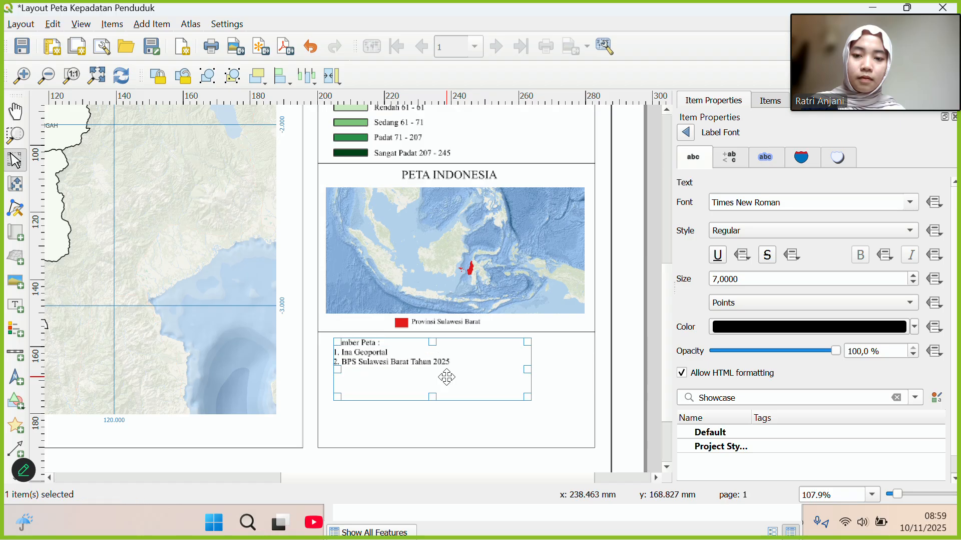
Export the layout to Downloads as download (3).jpg at 300 dpi, overwriting the existing file.
left_click(569, 399)
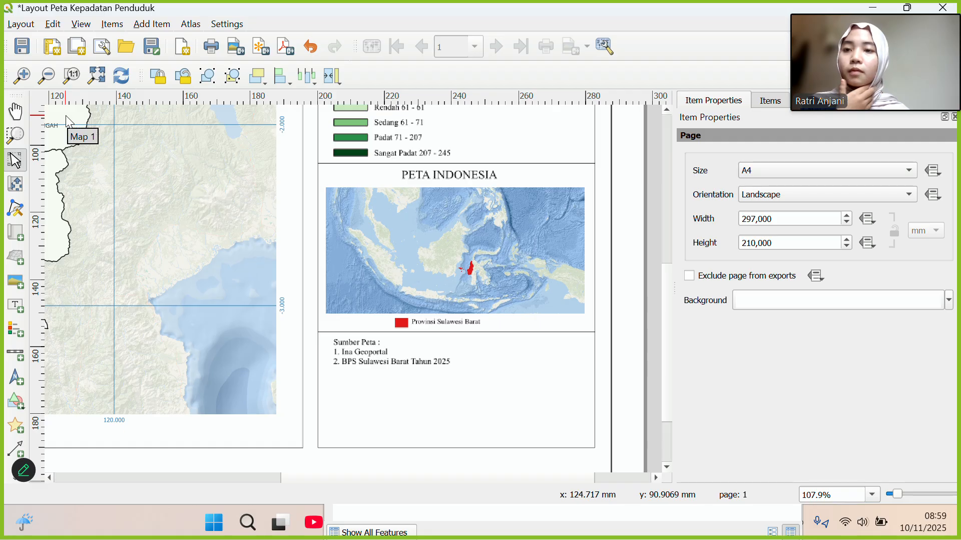
left_click(401, 24)
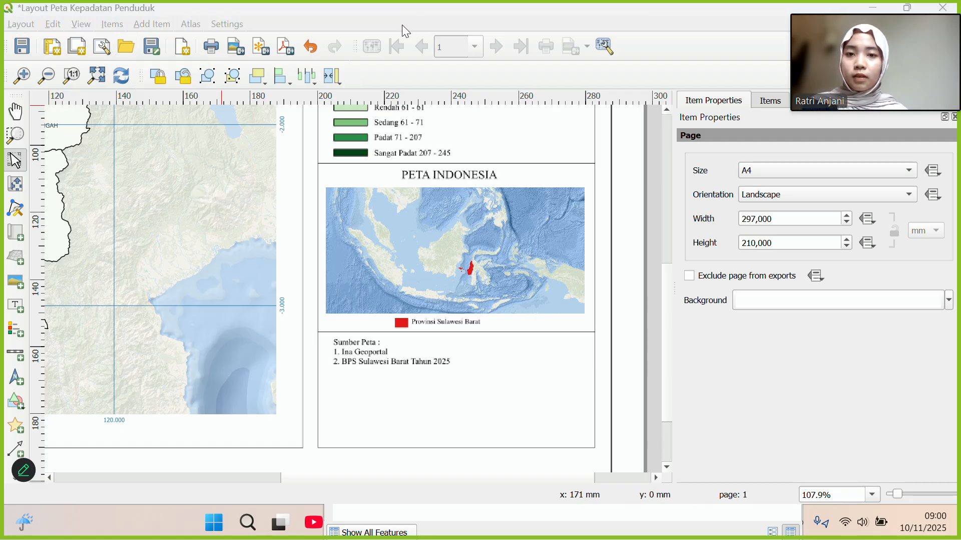
left_click(245, 52)
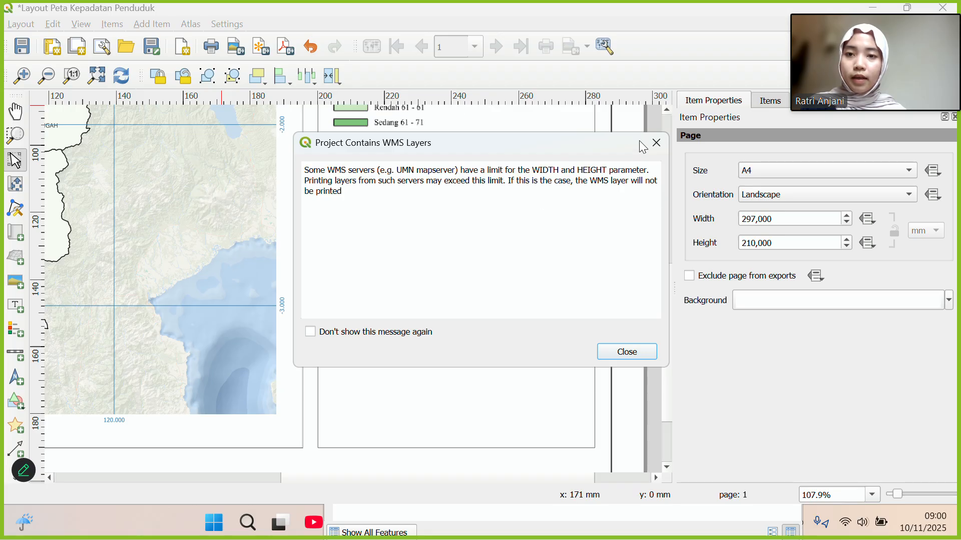
left_click(657, 143)
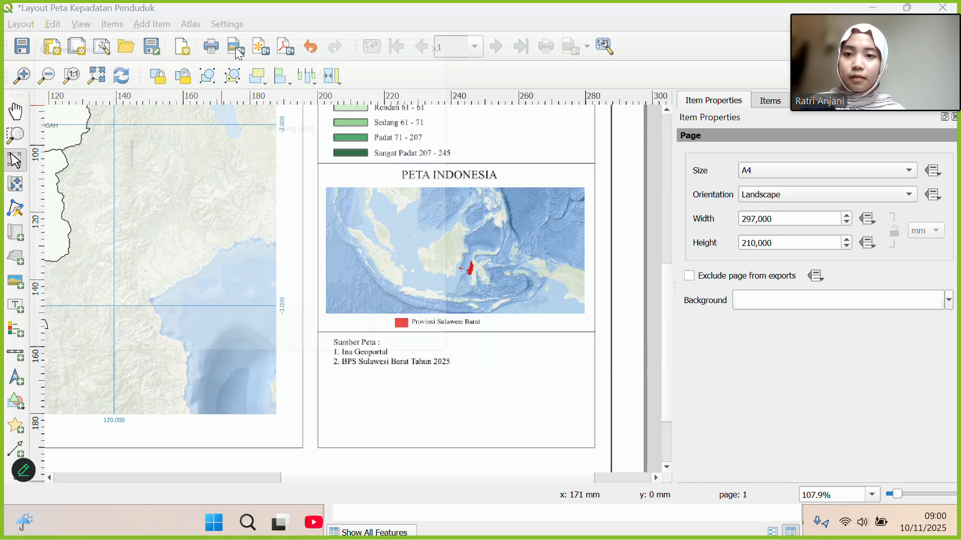
scroll(231, 193, "down", 5)
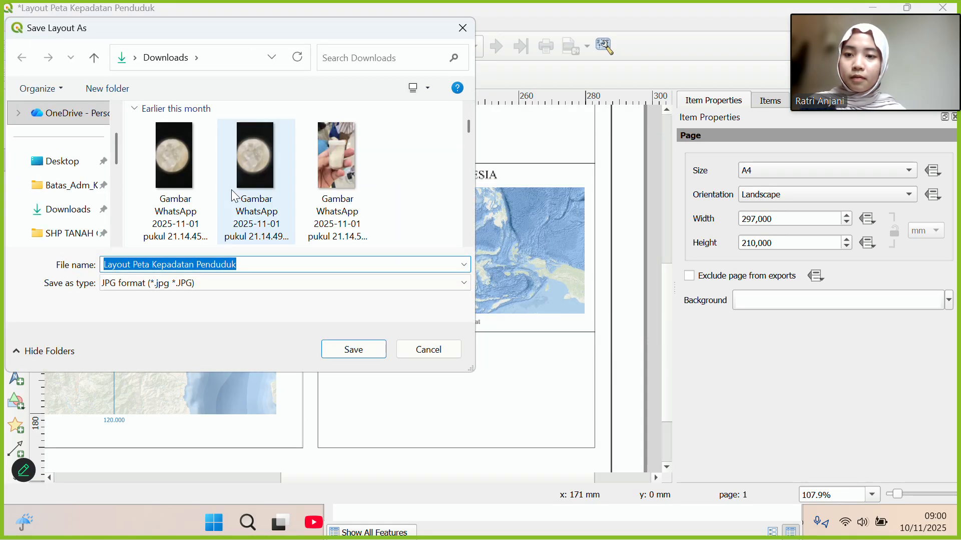
left_click(70, 209)
scroll(248, 173, "down", 3)
scroll(247, 171, "down", 10)
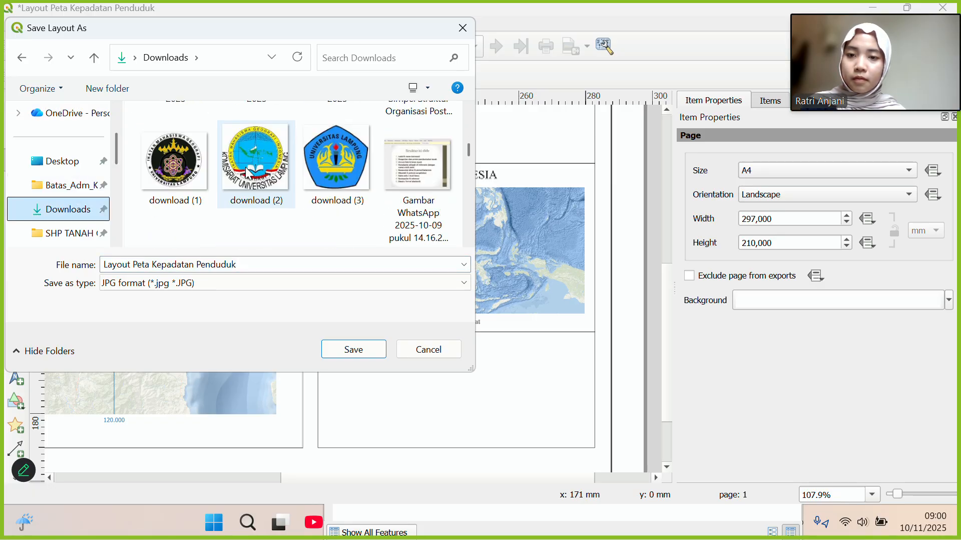
left_click(350, 166)
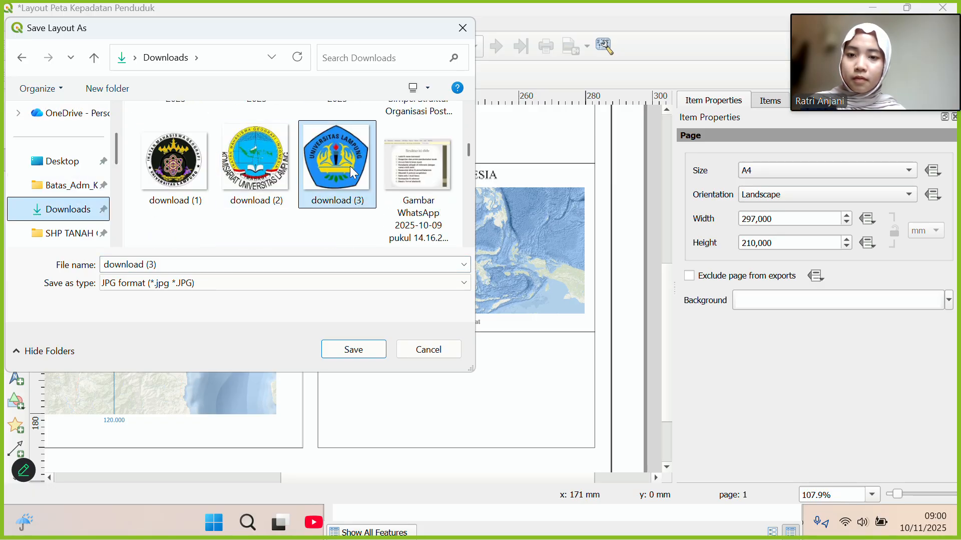
left_click(358, 345)
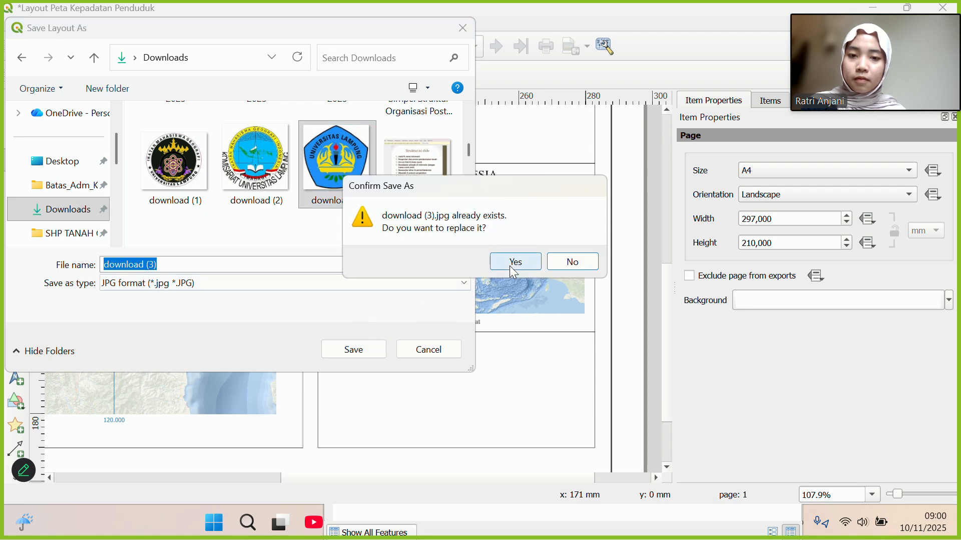
left_click(511, 267)
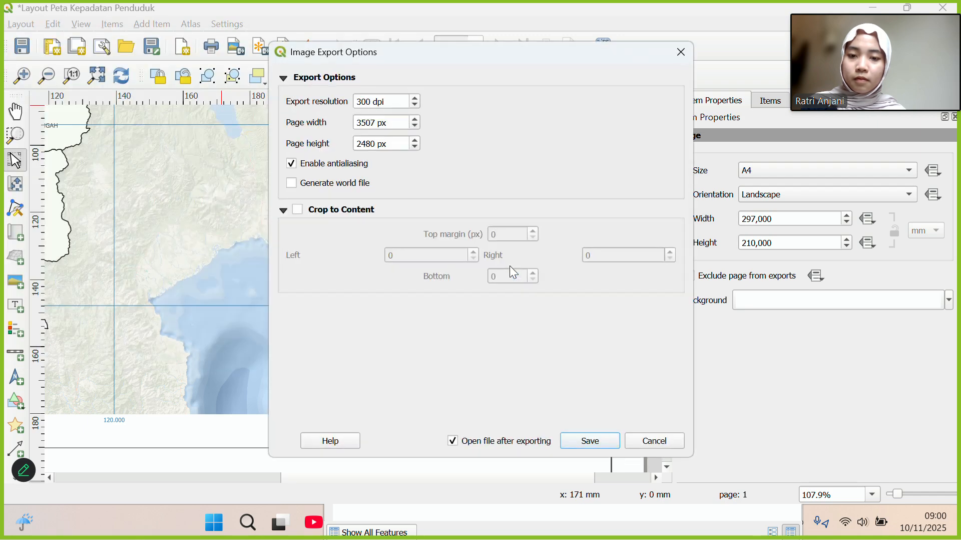
left_click(574, 439)
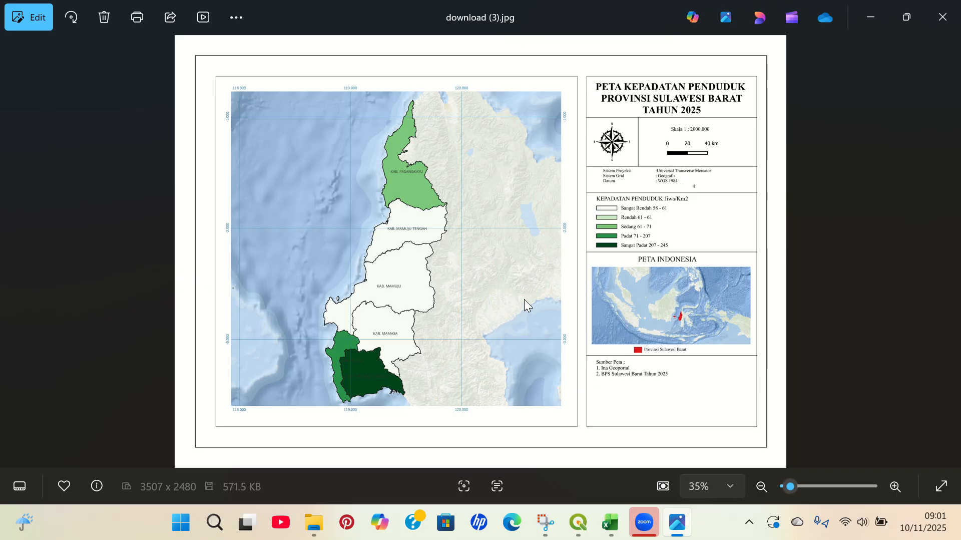
Switch between virtual desktops in Task View until the QGIS layout window is showing.
key("super+Tab")
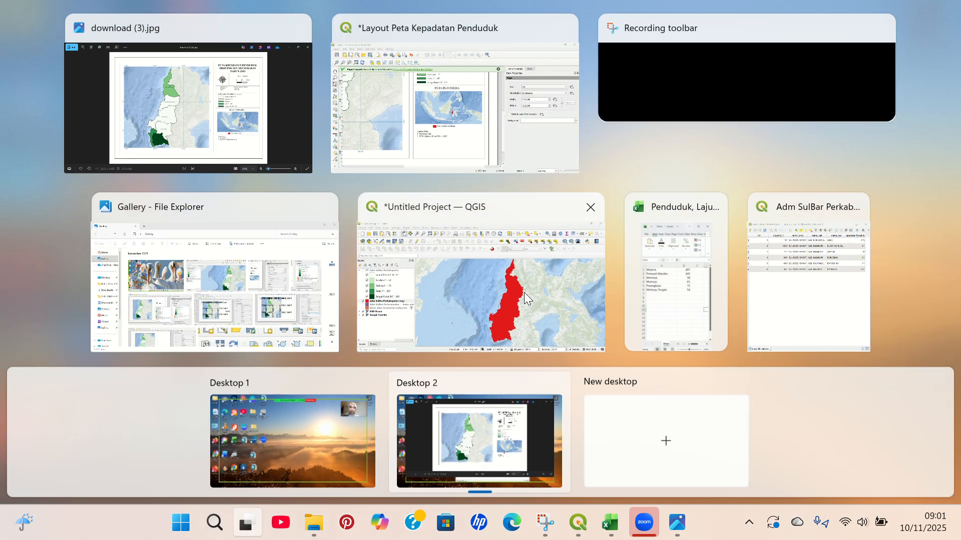
left_click(446, 134)
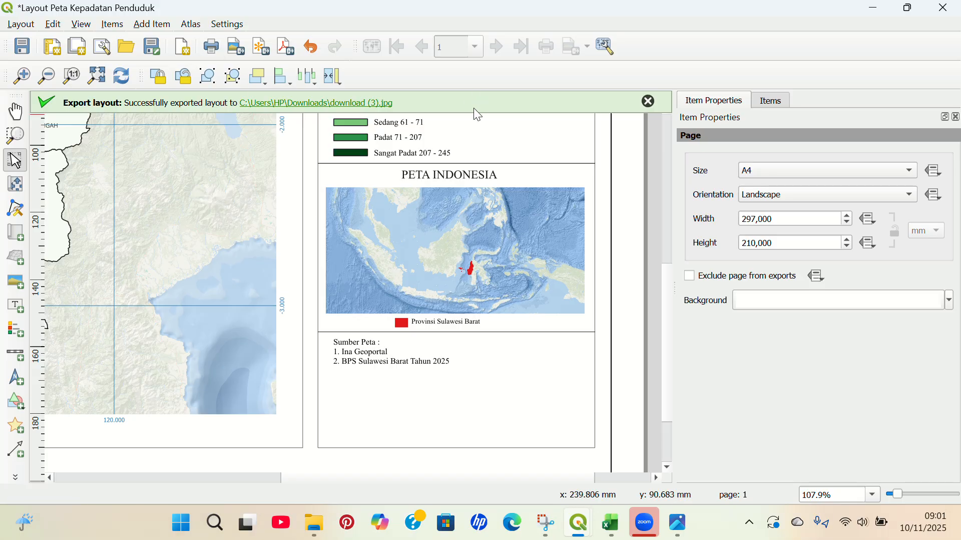
key("super+Tab")
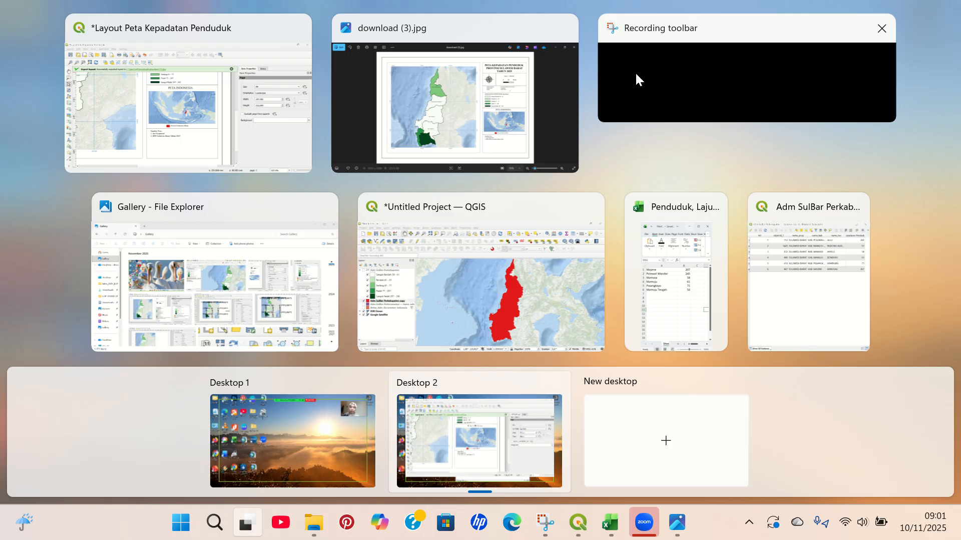
left_click(212, 95)
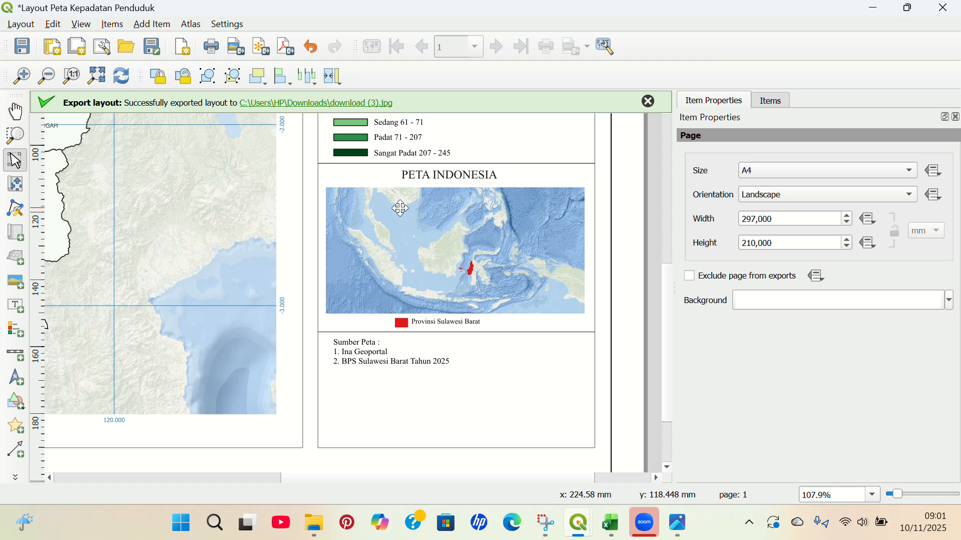
key("super+Tab")
left_click(624, 43)
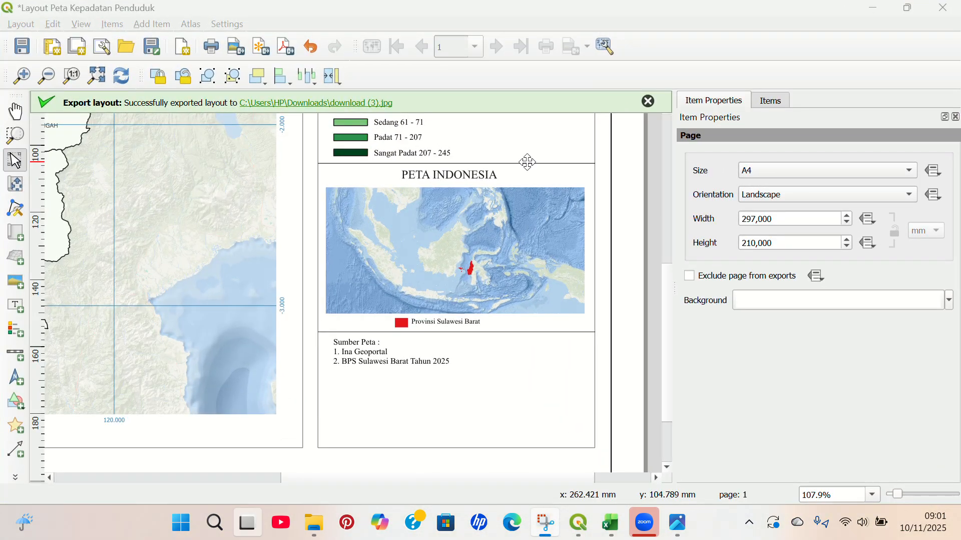
key("super+Tab")
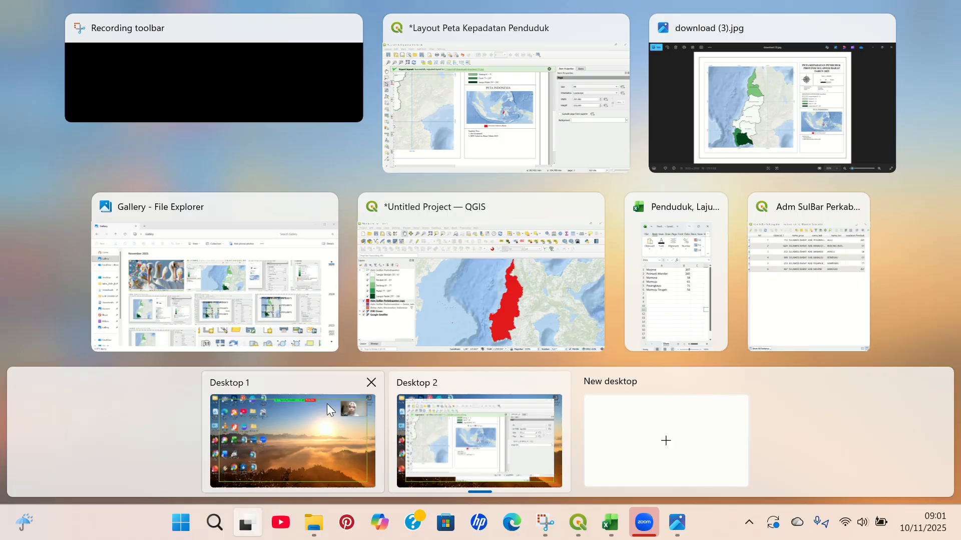
left_click(326, 403)
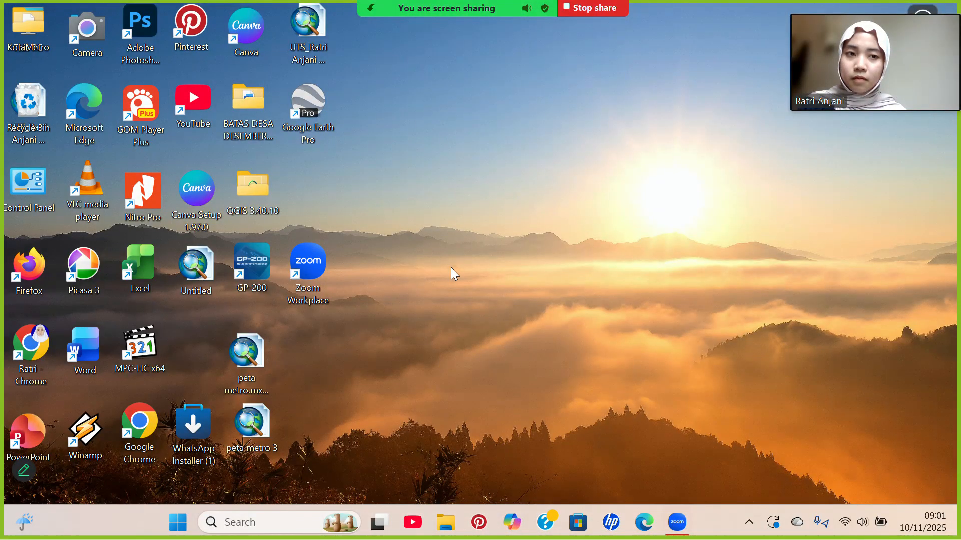
key("super+Tab")
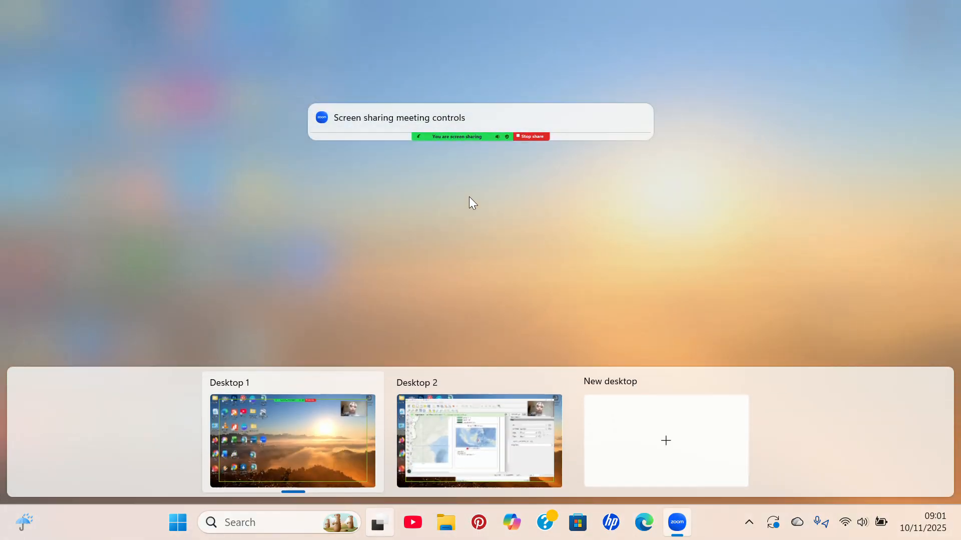
left_click(446, 415)
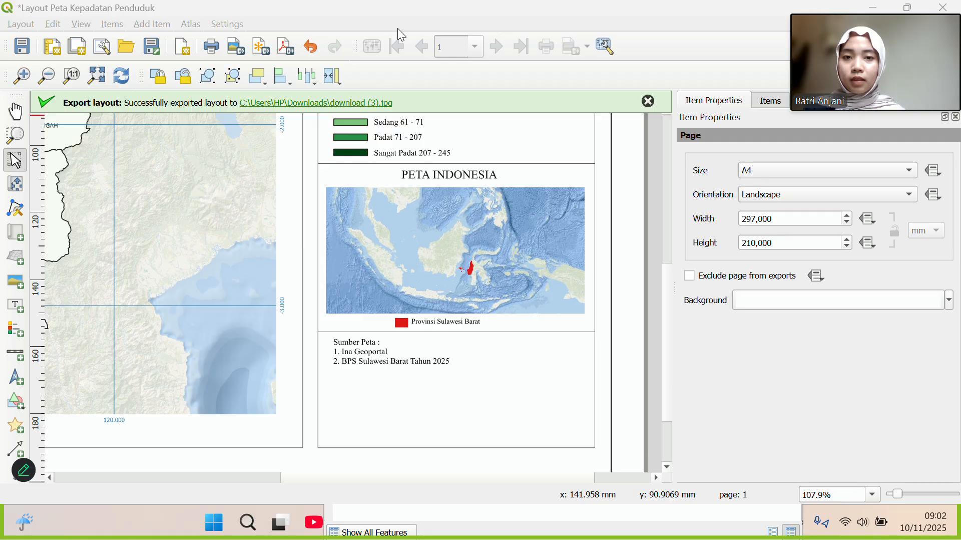
Insert the download (2).png logo in a picture frame below the sources and trim the frame to fit.
left_click(20, 283)
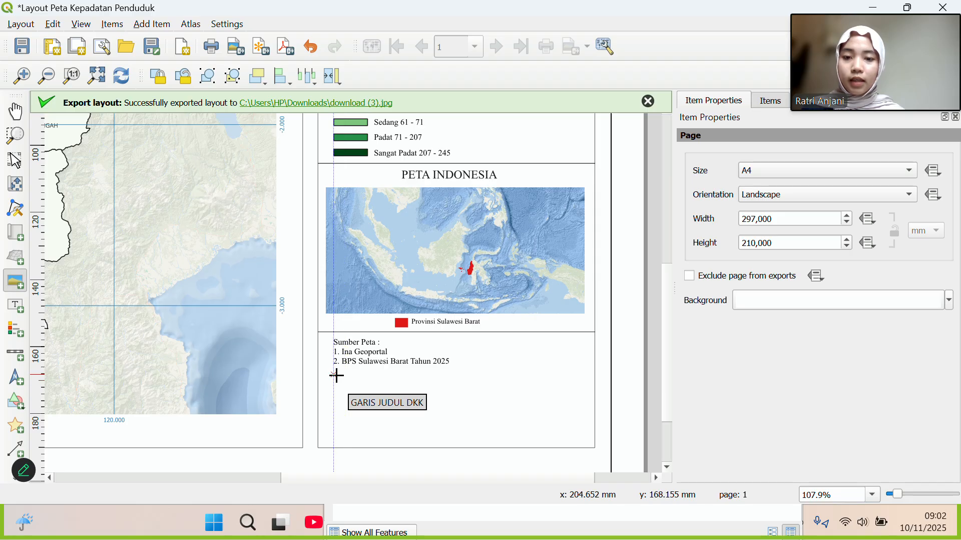
left_click_drag(337, 375, 476, 422)
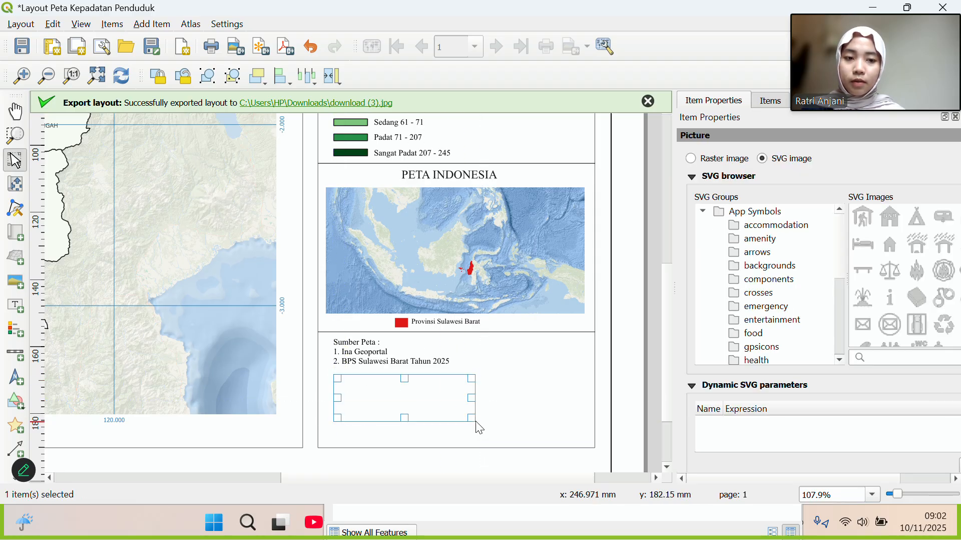
left_click(719, 160)
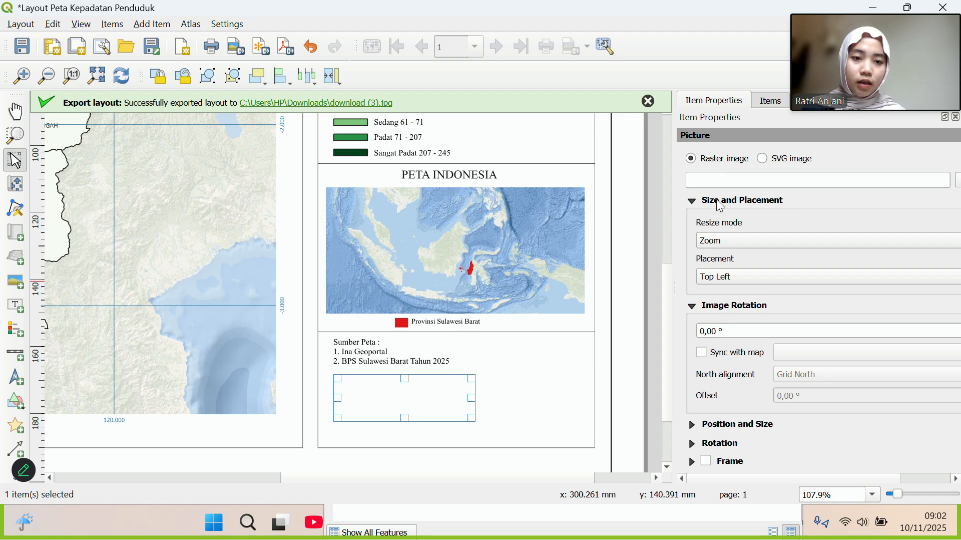
left_click(959, 181)
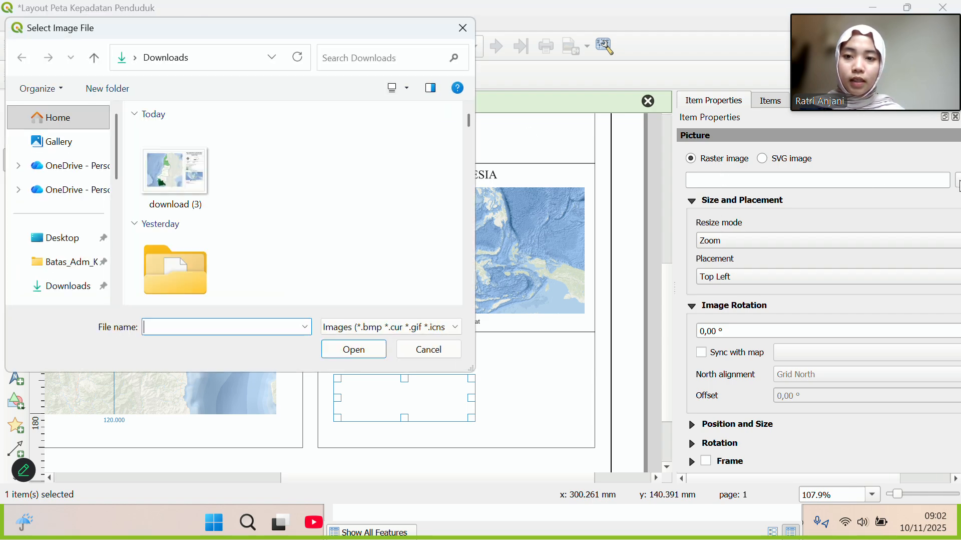
scroll(232, 192, "down", 10)
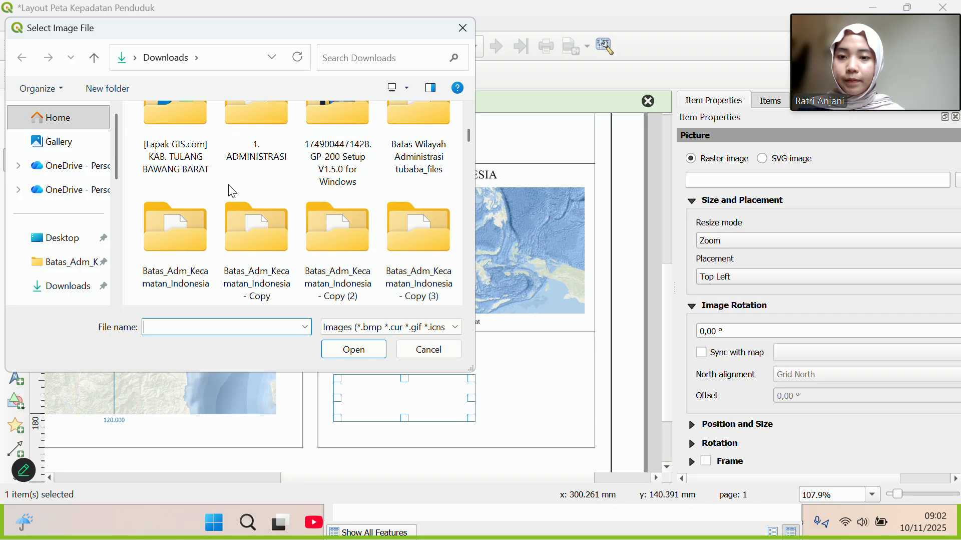
scroll(231, 192, "up", 8)
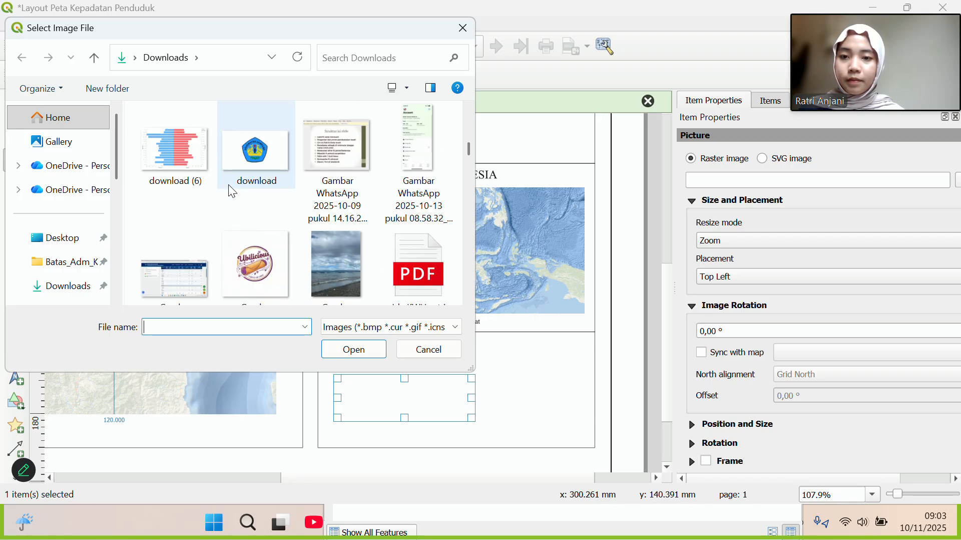
left_click(255, 235)
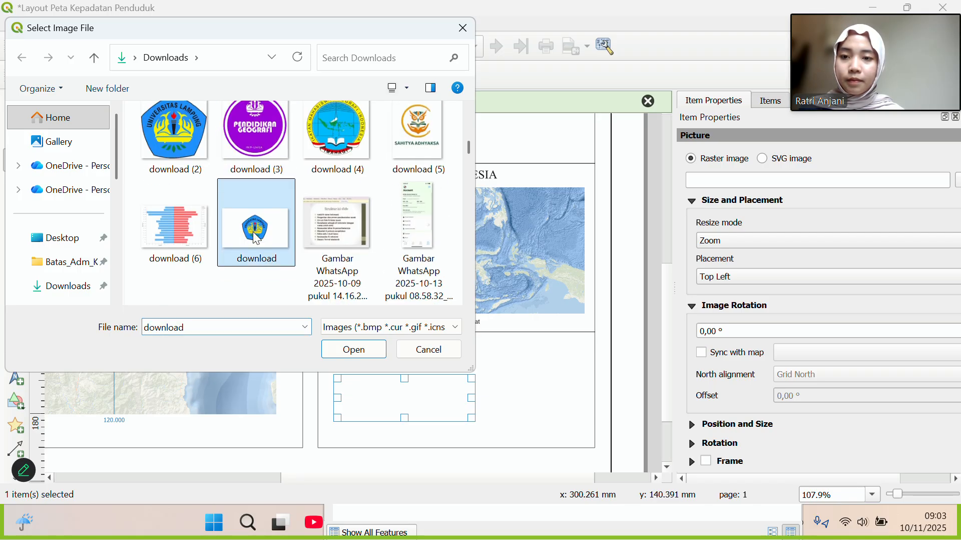
left_click(182, 148)
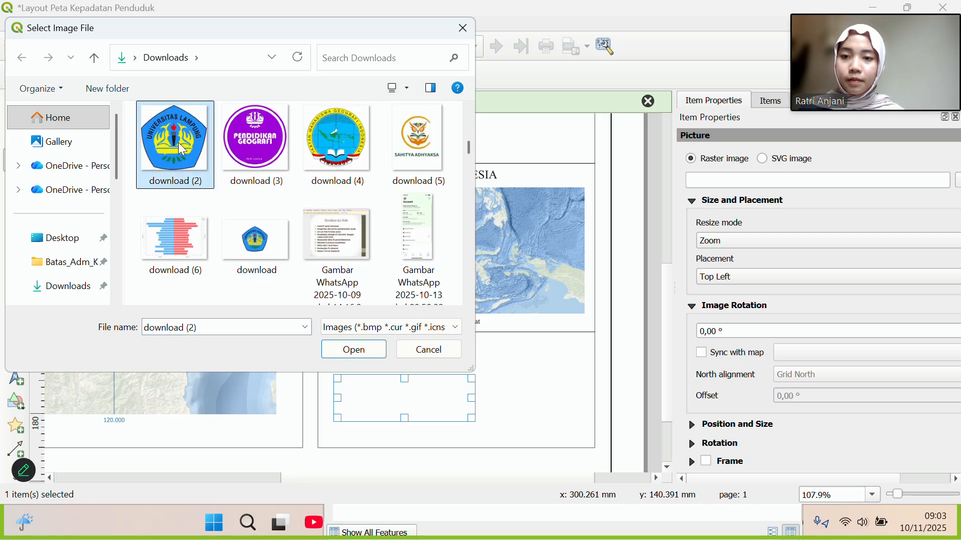
left_click(354, 350)
mouse_move(407, 408)
left_mouse_down()
mouse_move(429, 409)
mouse_move(416, 414)
left_mouse_up()
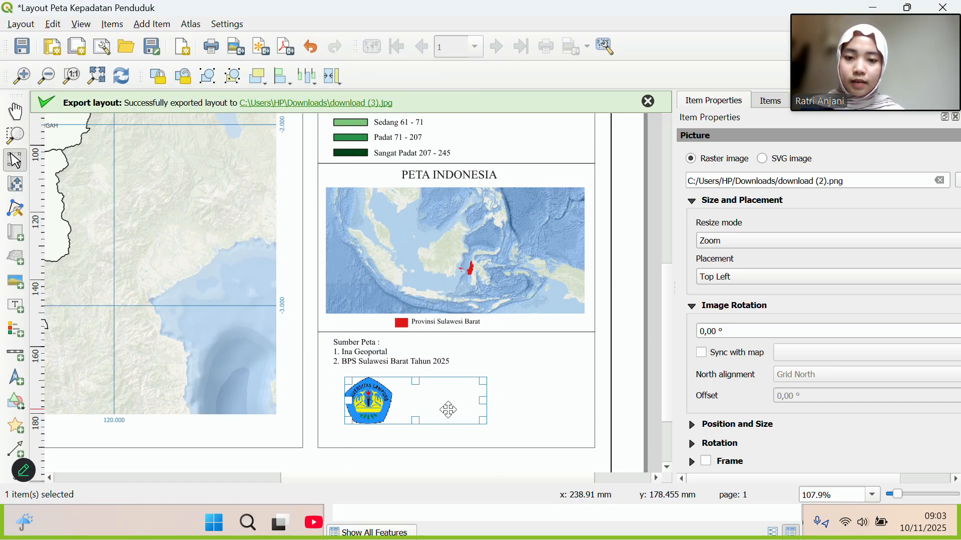
left_click_drag(482, 405, 410, 408)
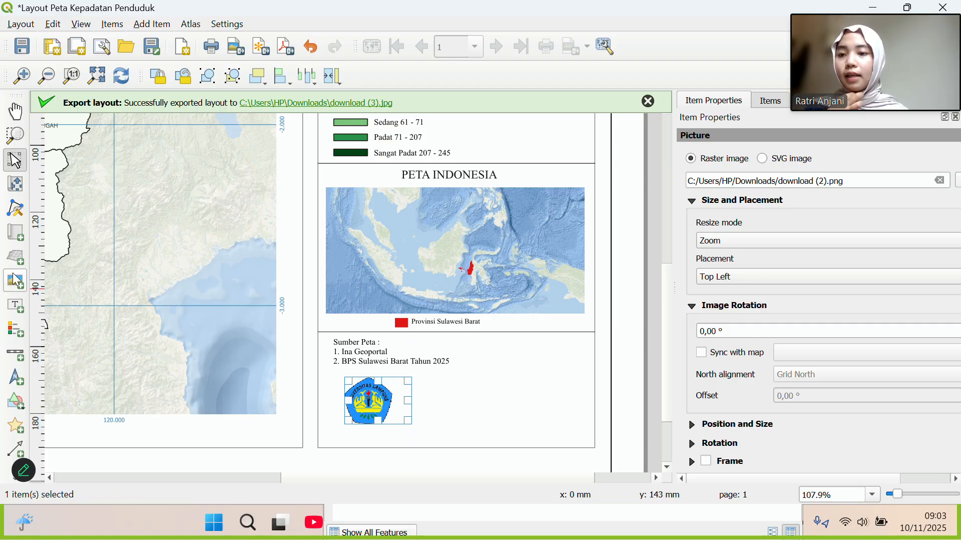
Draw a label right of the logo and replace Lorem ipsum with the author's name and student ID.
left_click(17, 306)
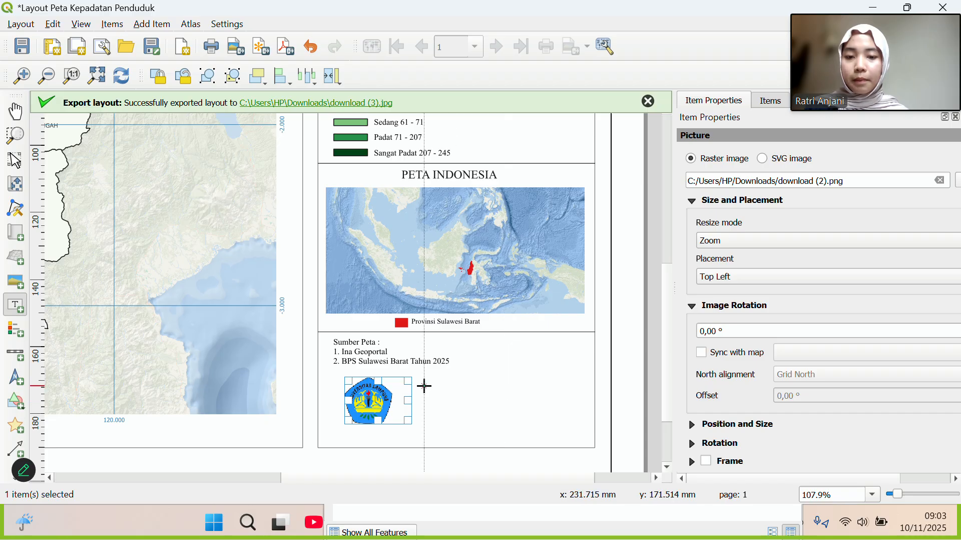
left_click_drag(424, 381, 570, 424)
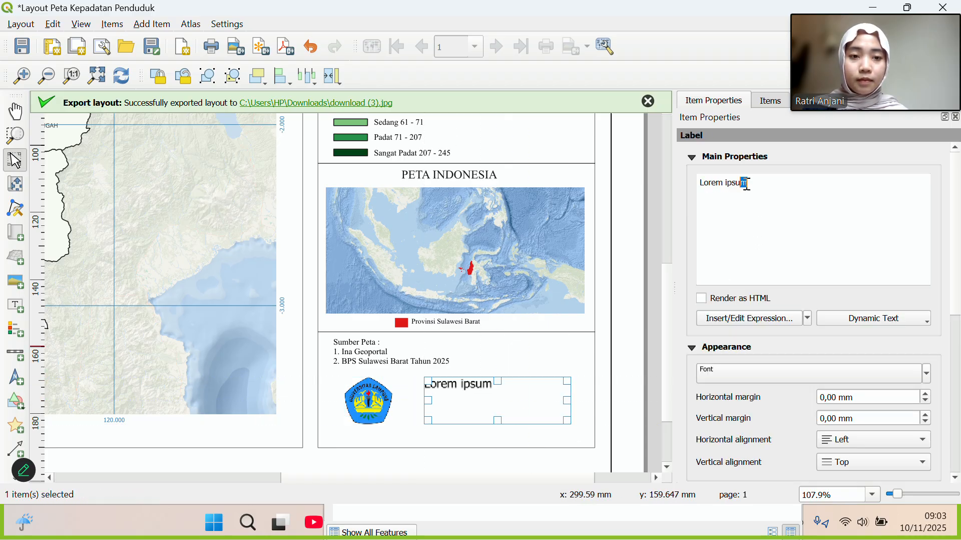
triple_click(700, 186)
key("BackSpace")
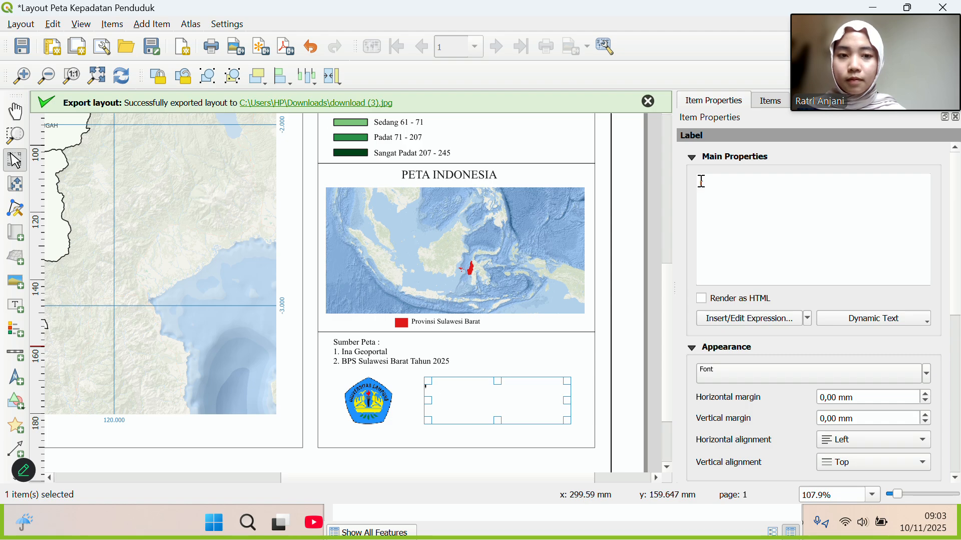
type("ATR")
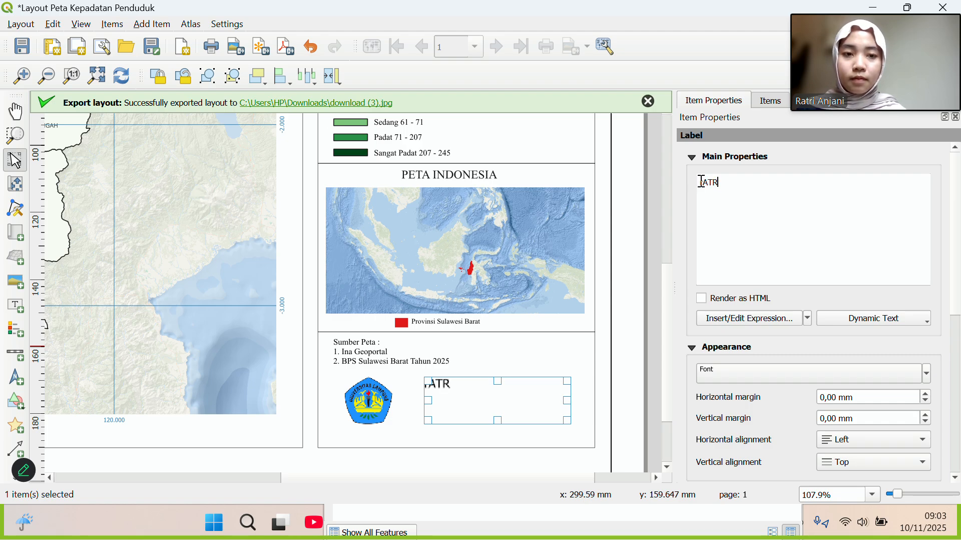
key("BackSpace")
key("BackSpace")
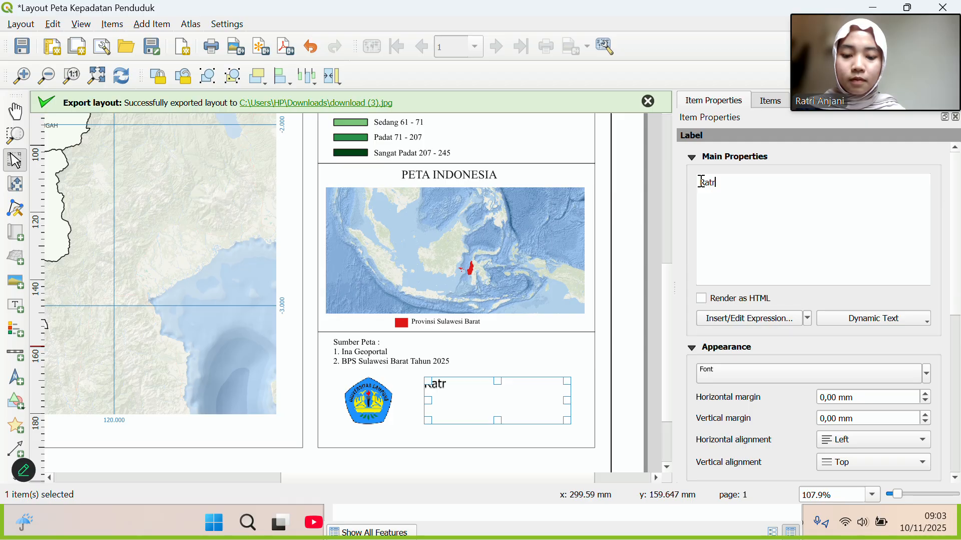
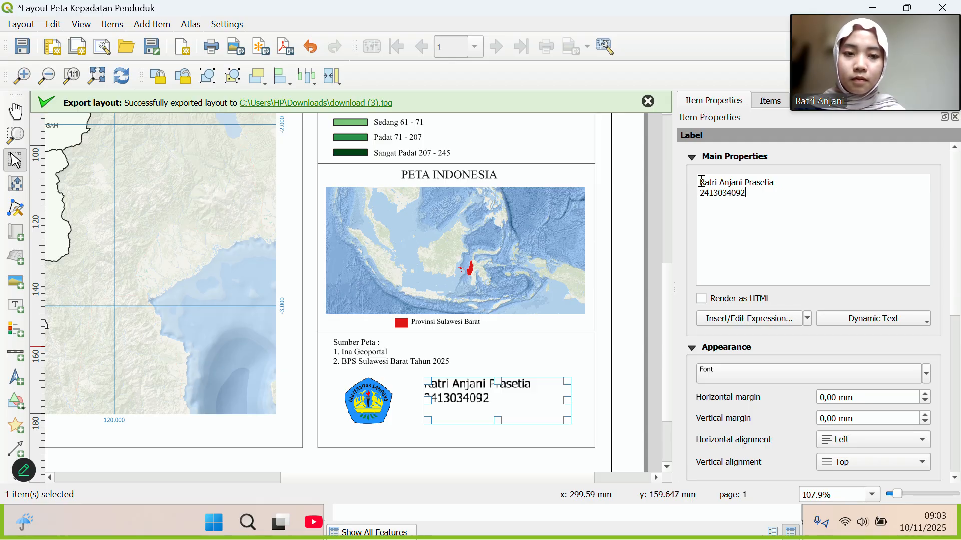
Set the author label's font to Times New Roman at 8 pt.
left_click(768, 380)
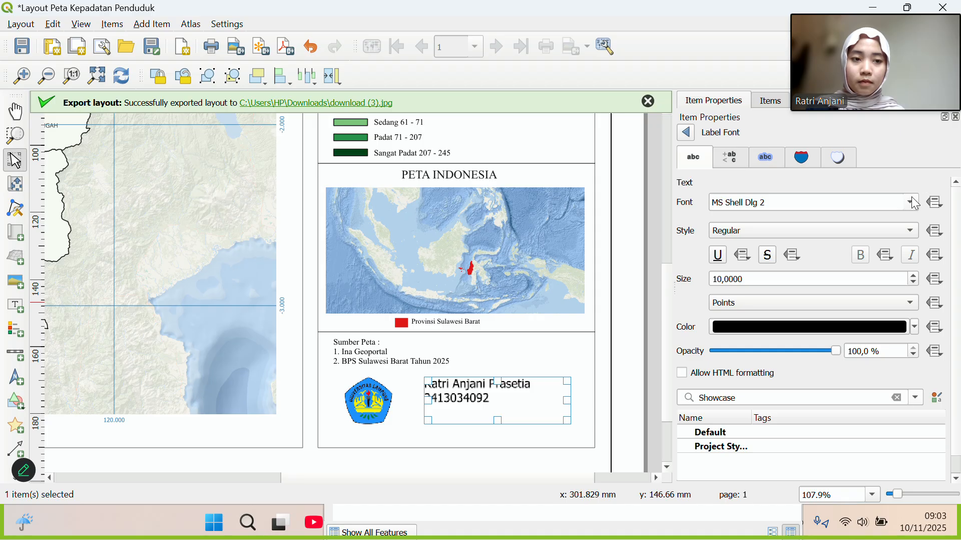
left_click(911, 202)
scroll(749, 280, "down", 8)
scroll(753, 287, "down", 15)
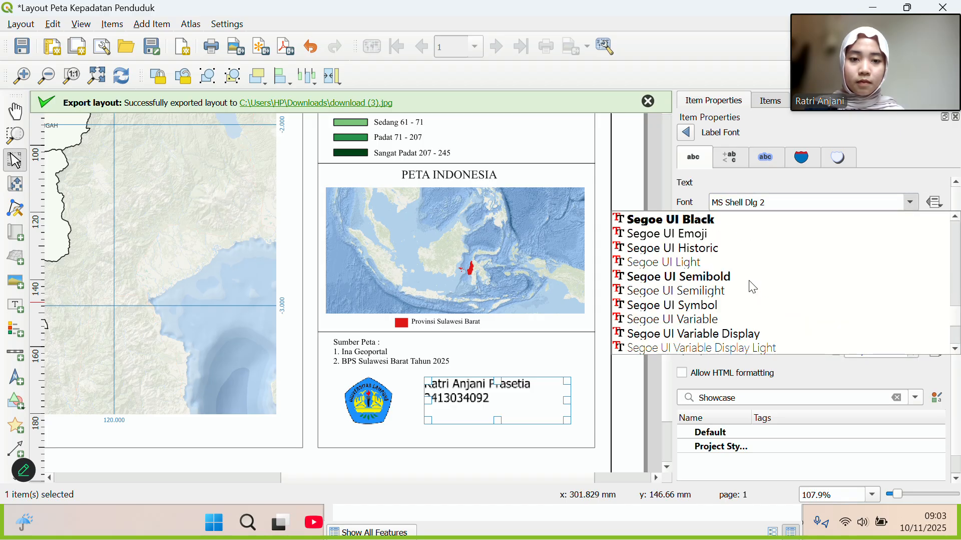
scroll(753, 288, "down", 3)
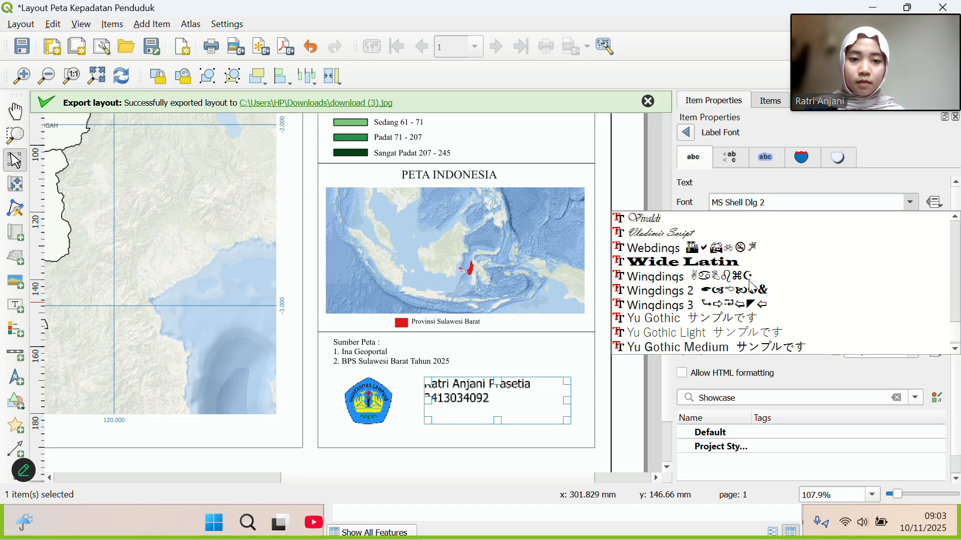
scroll(754, 288, "up", 3)
left_click(717, 248)
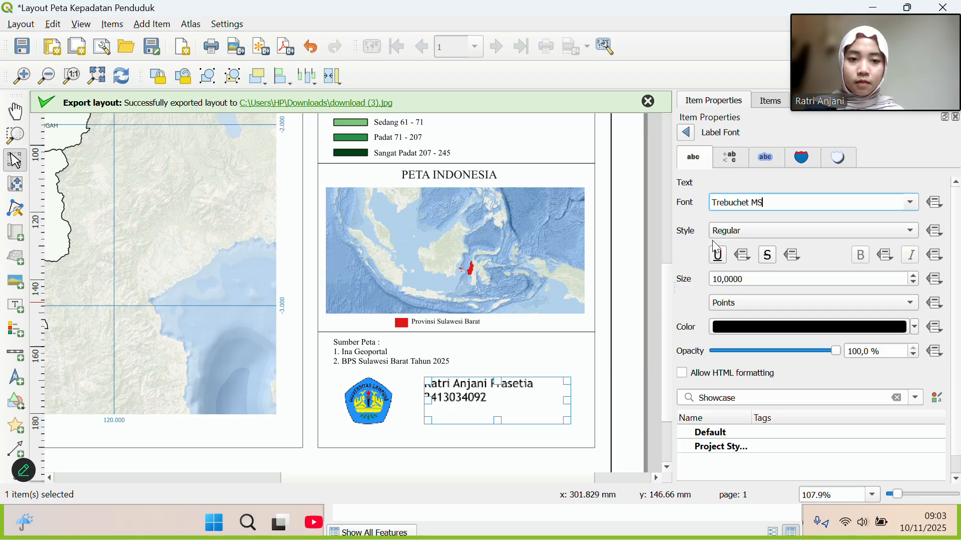
left_click(914, 203)
scroll(795, 229, "up", 1)
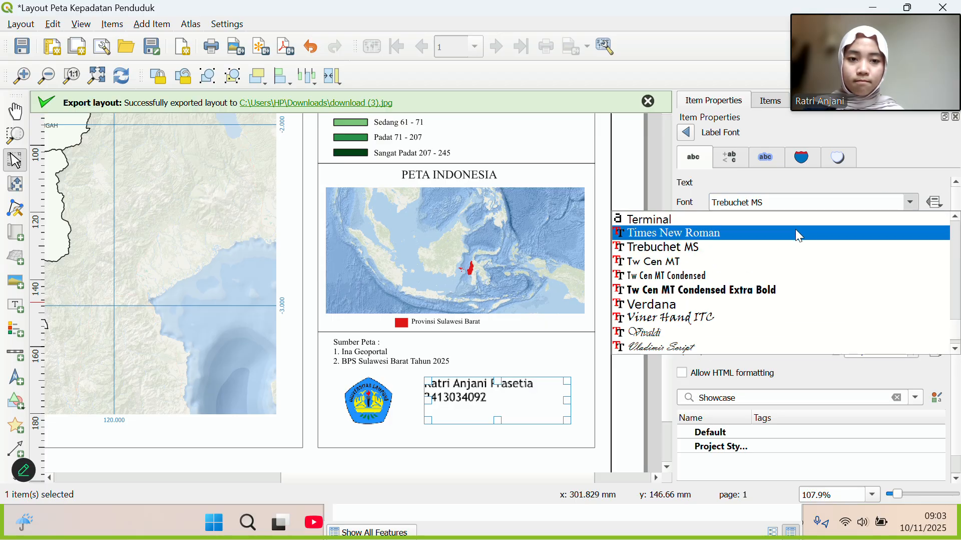
left_click(791, 229)
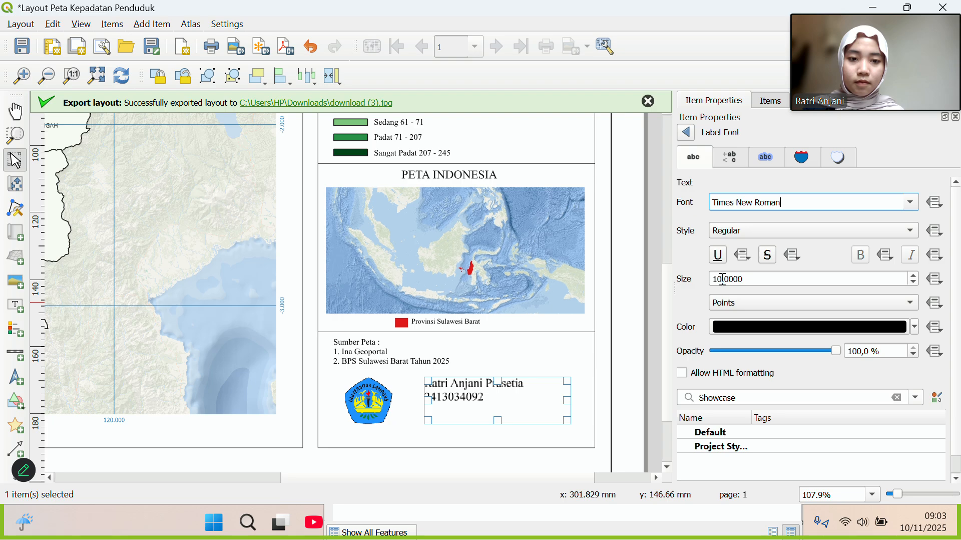
left_click(723, 279)
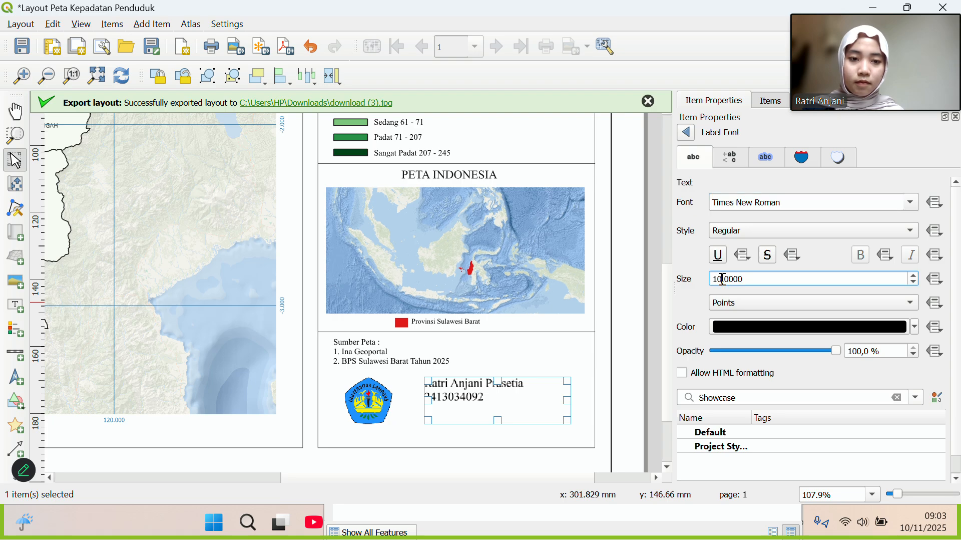
key("BackSpace")
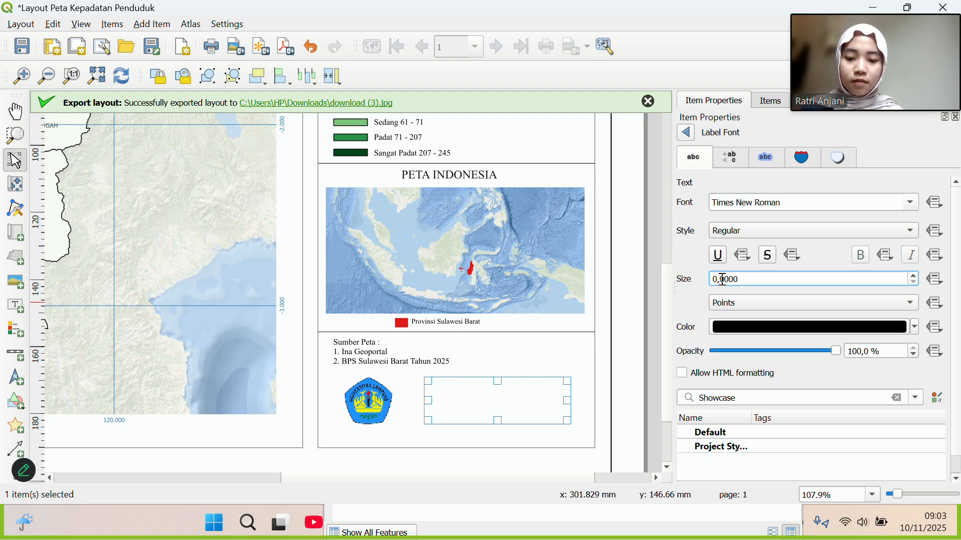
type("8")
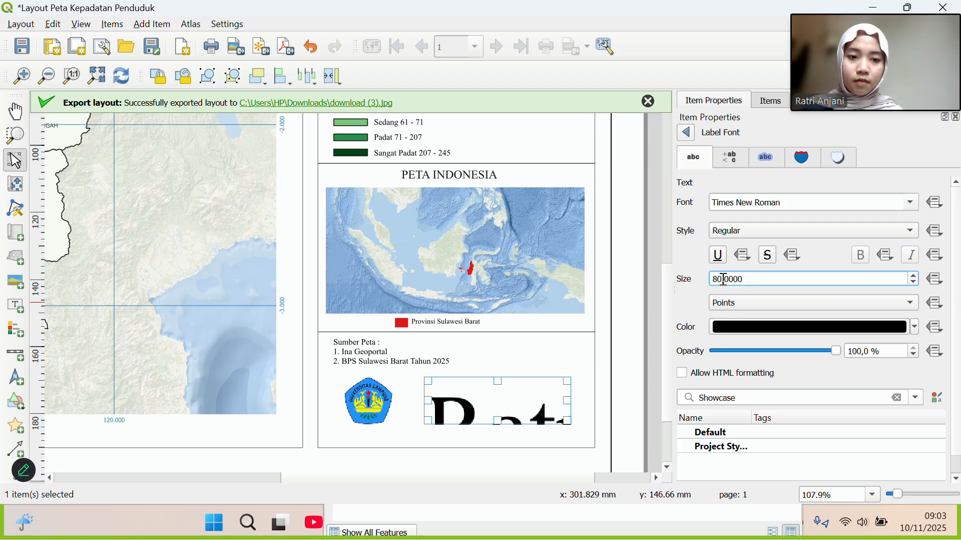
key("Delete")
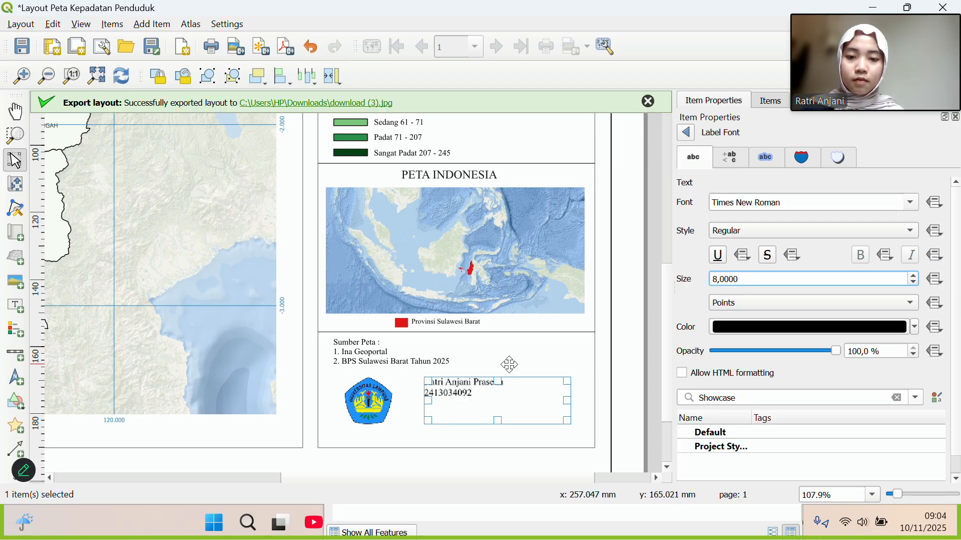
Nudge the author label down and move the sources label temporarily out of the way.
left_click(521, 369)
left_click(476, 393)
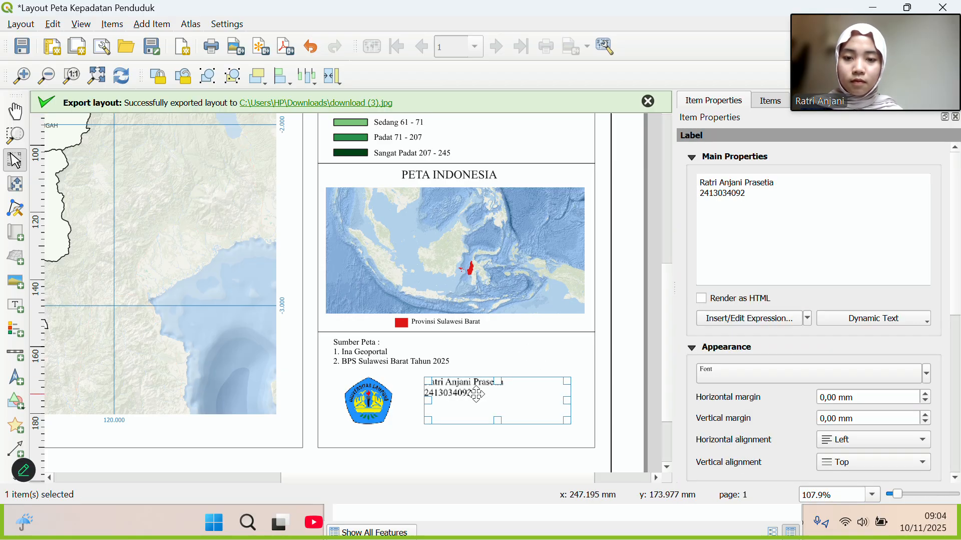
left_click_drag(476, 392, 476, 413)
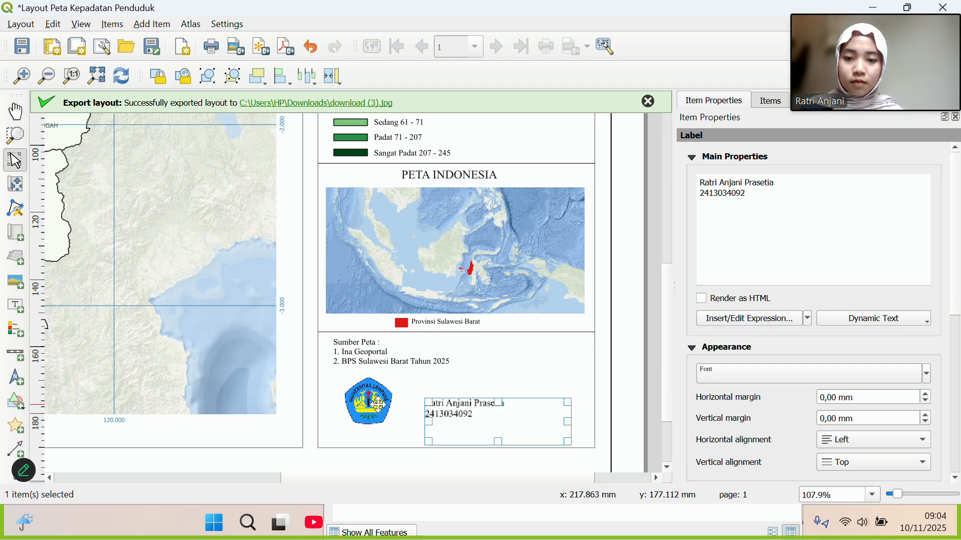
left_click(378, 404)
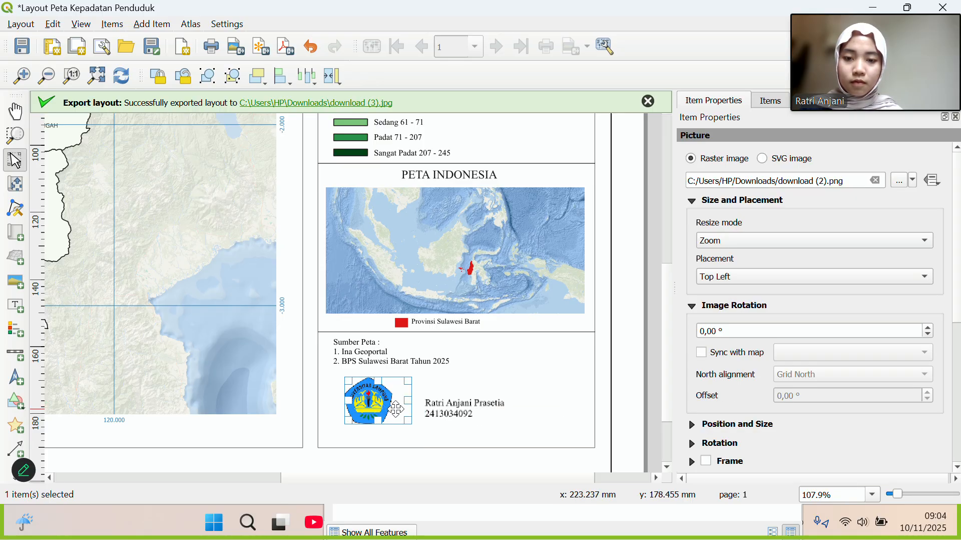
left_click(417, 366)
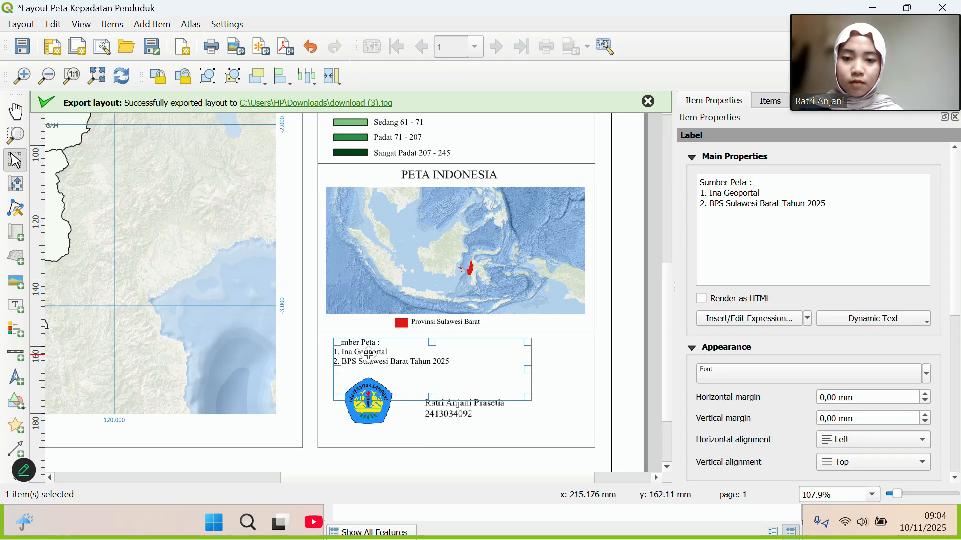
left_click_drag(436, 354, 489, 290)
Place the logo and author label side by side at the panel's top, with the sources beneath.
left_click(372, 405)
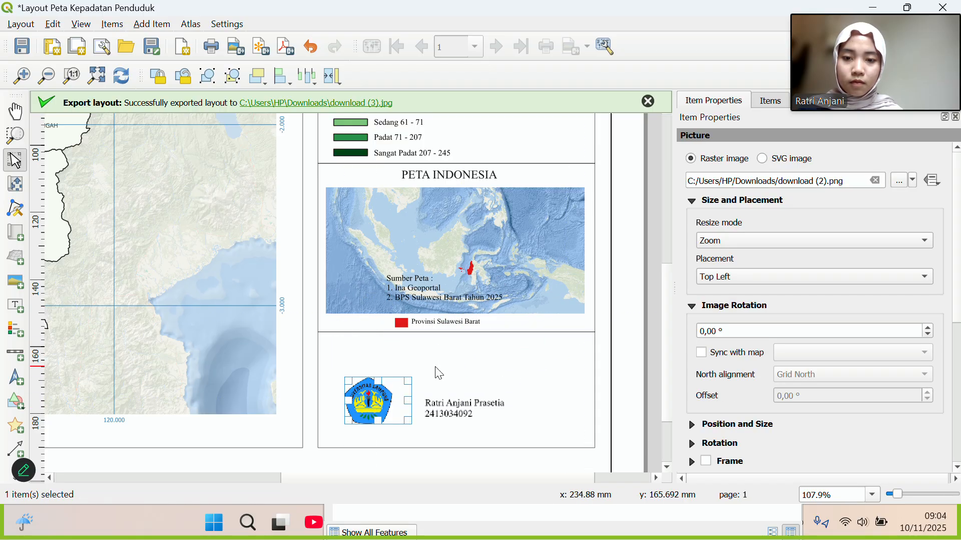
left_click_drag(370, 387, 363, 349)
left_click_drag(446, 415, 416, 364)
left_click(565, 383)
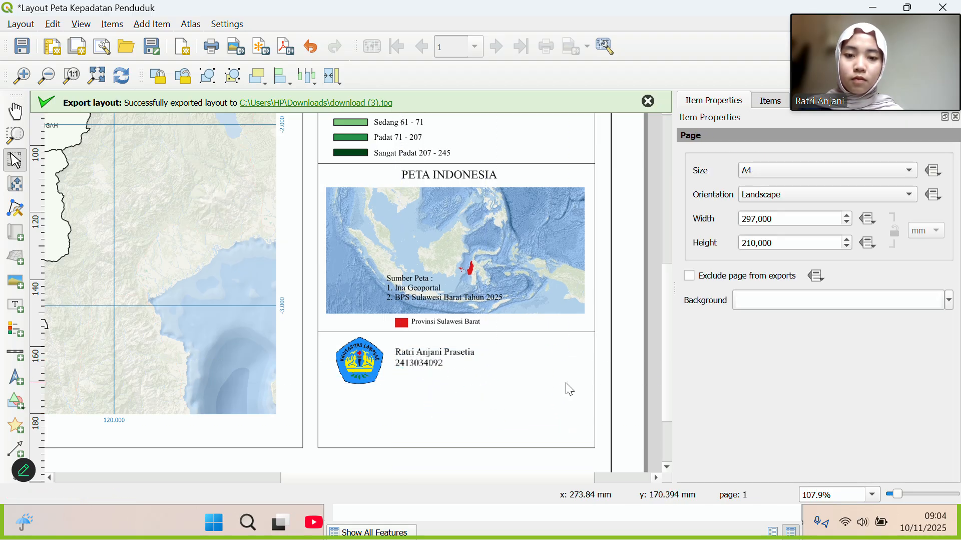
left_click(432, 360)
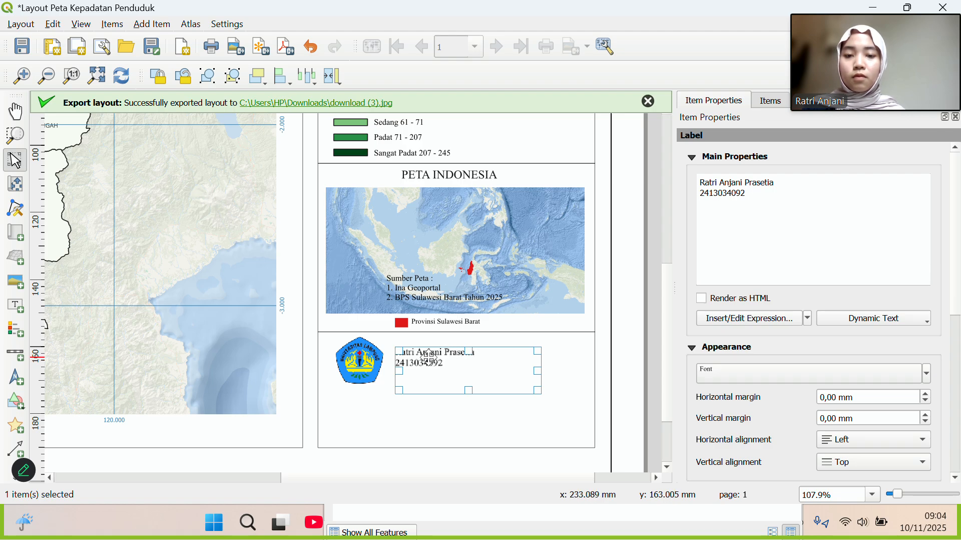
left_click_drag(430, 357, 458, 357)
left_click(357, 360)
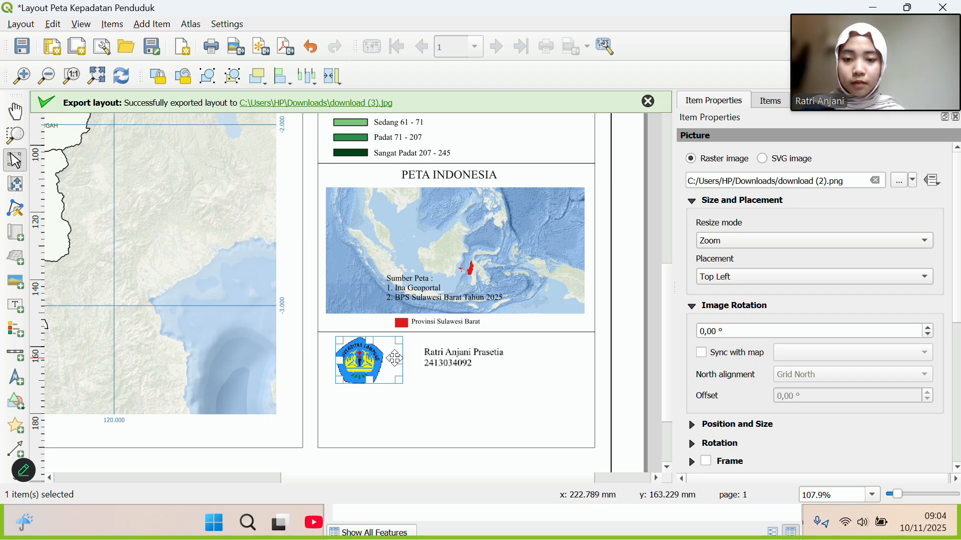
left_click_drag(362, 360, 385, 360)
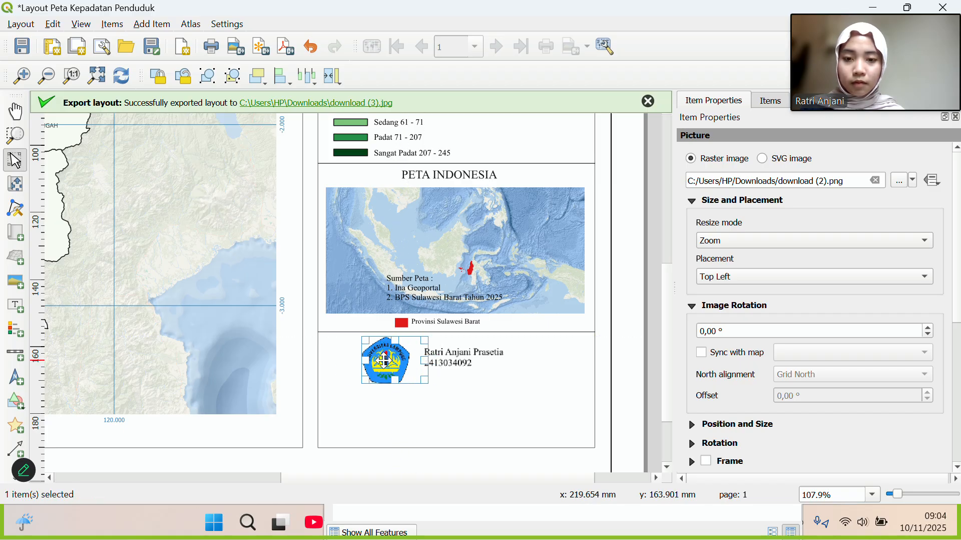
left_click(413, 299)
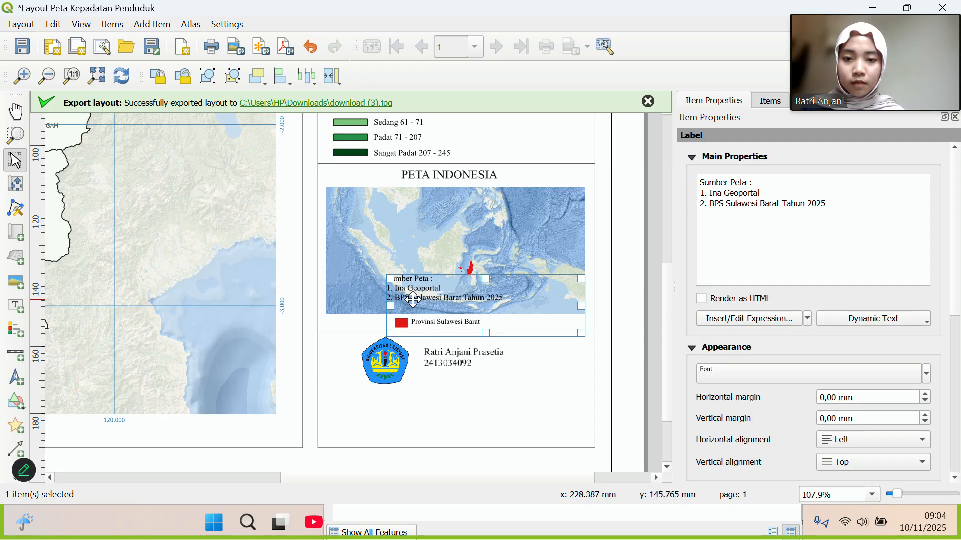
left_click_drag(413, 299, 375, 426)
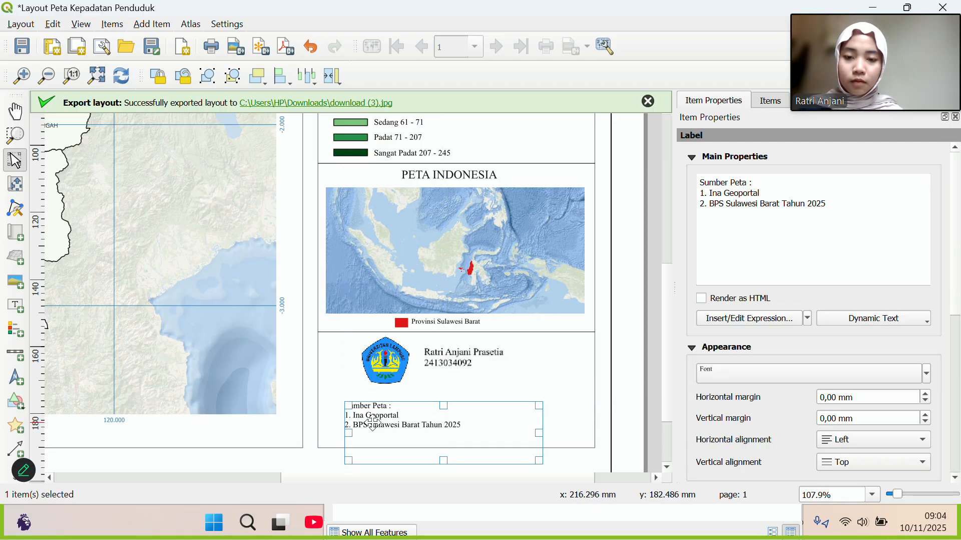
Draw a thin rectangle above the sources, then delete it.
left_click(17, 402)
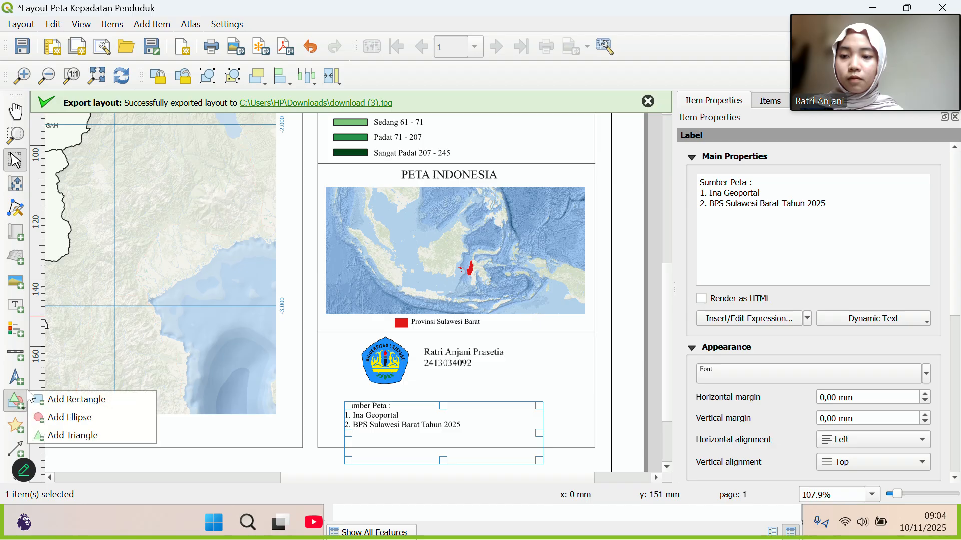
left_click(74, 397)
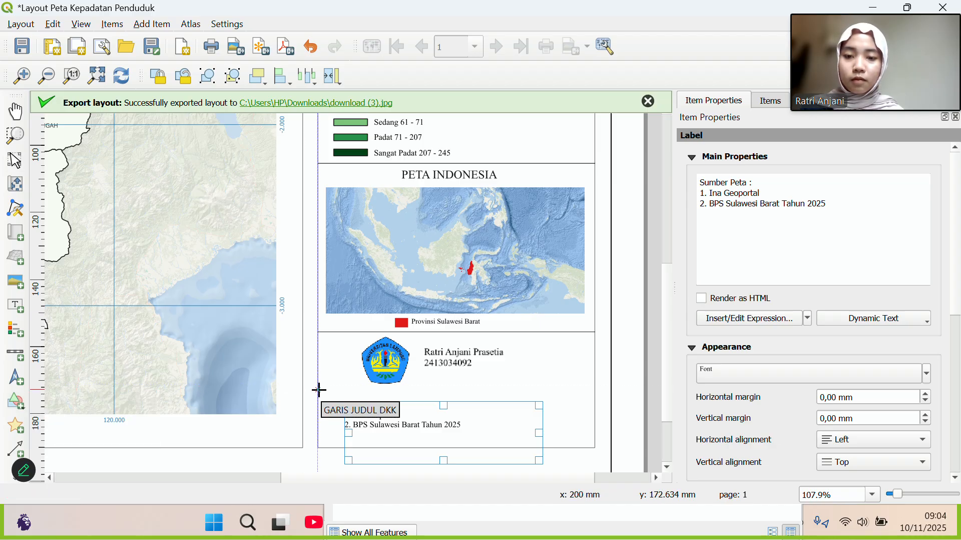
left_click_drag(319, 389, 595, 389)
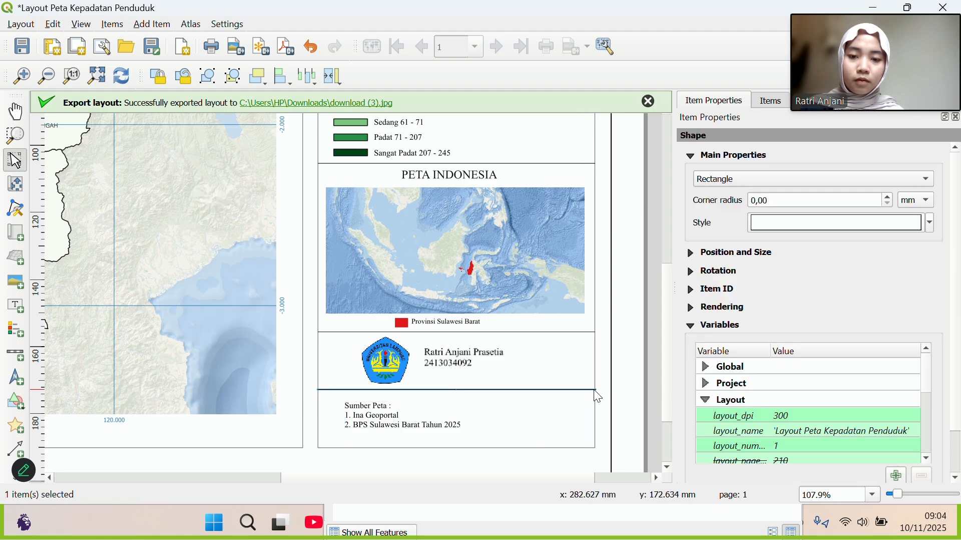
key("Delete")
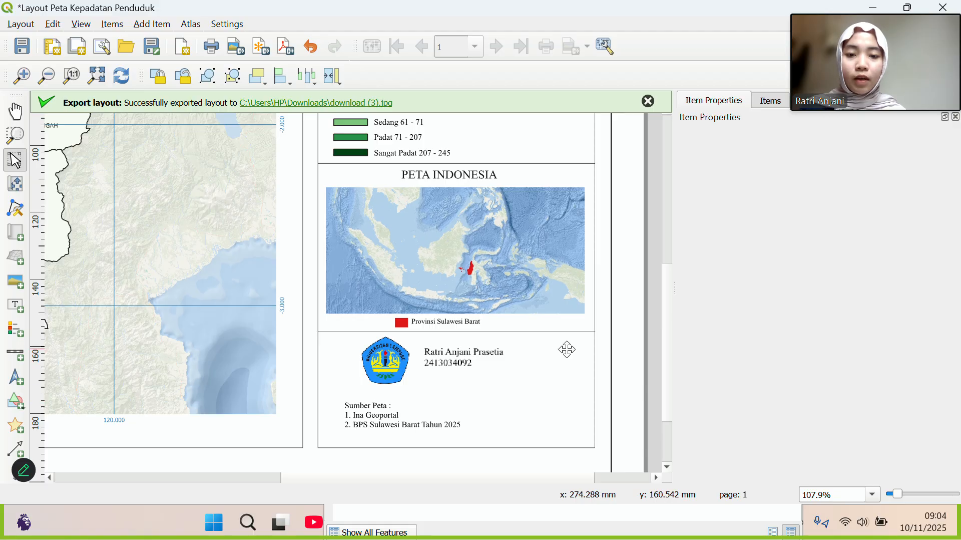
Copy the divider line below the inset and paste it between the author block and sources.
left_click(538, 332)
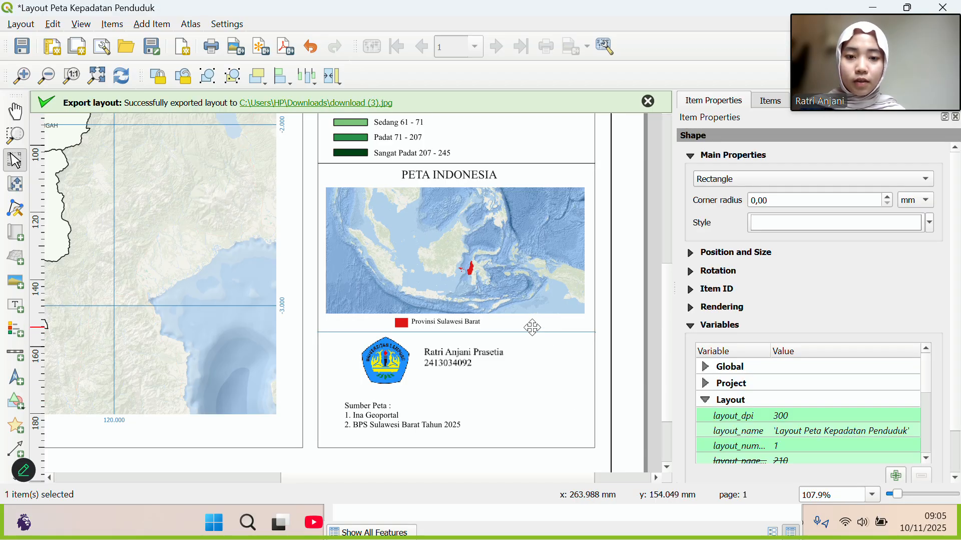
right_click(533, 327)
left_click(576, 386)
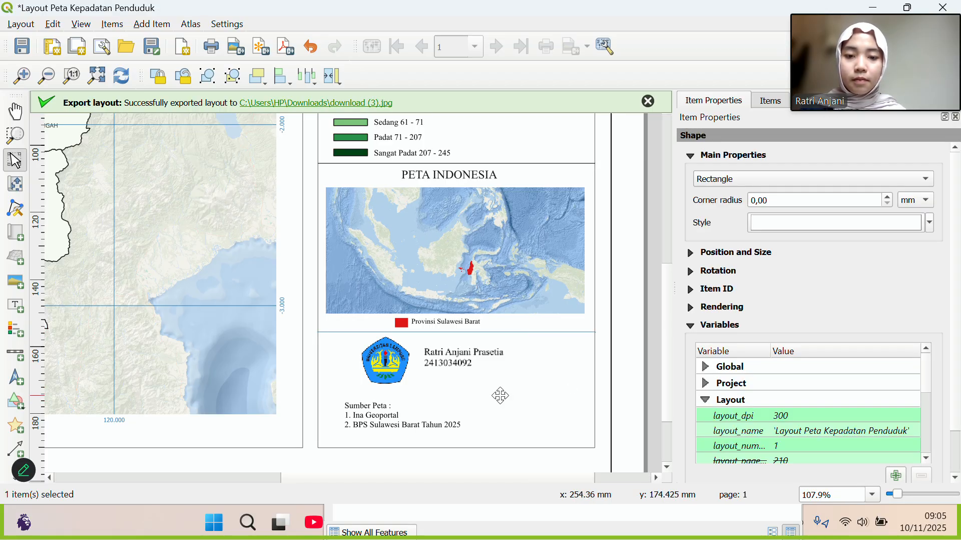
right_click(501, 394)
left_click(529, 302)
left_click(466, 390)
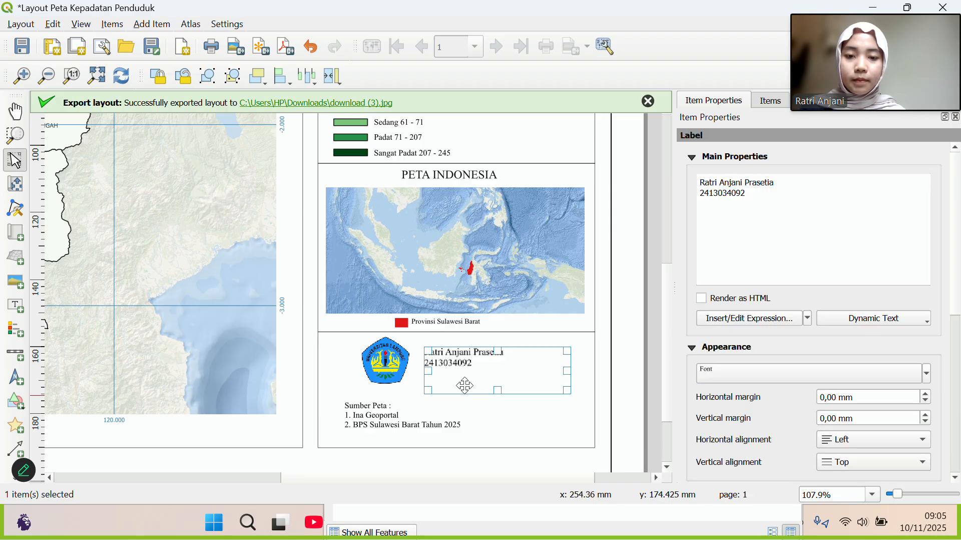
left_click(521, 430)
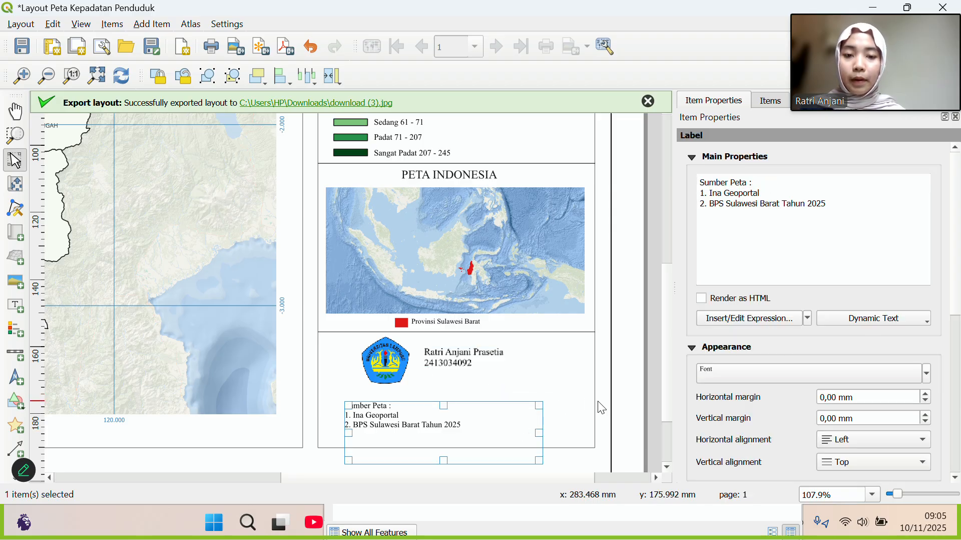
left_click(566, 389)
right_click(566, 389)
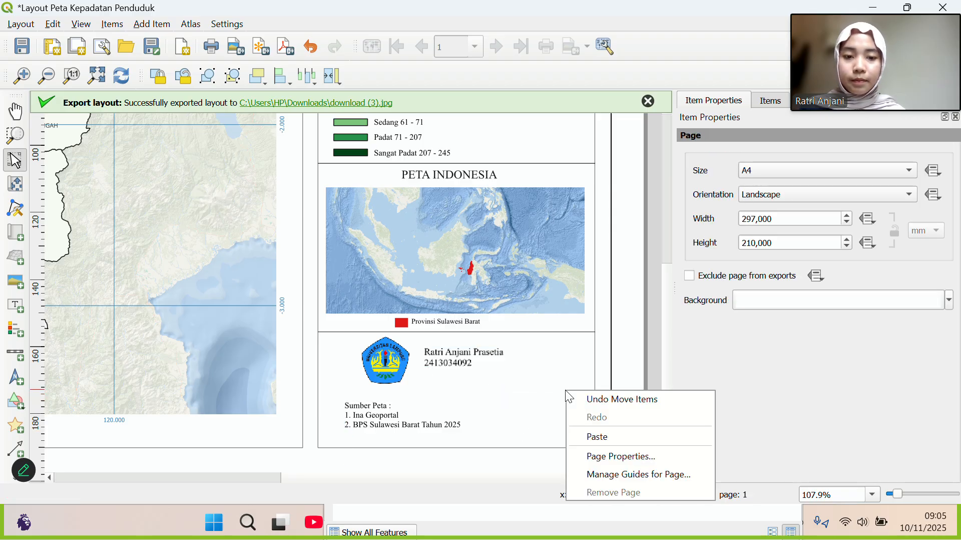
left_click(595, 434)
left_click_drag(586, 389, 343, 389)
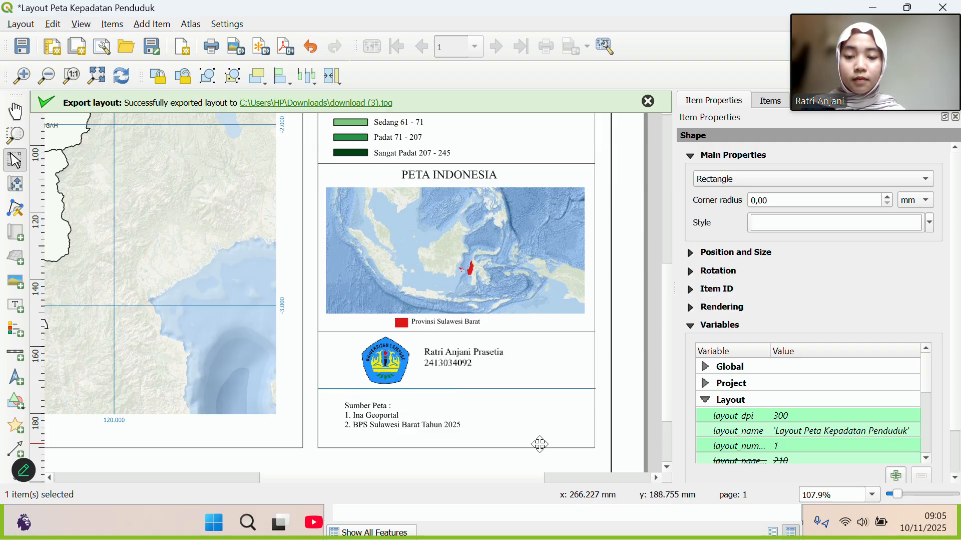
Nudge the author name label slightly and zoom out to show the whole page.
left_click(540, 444)
left_click(640, 434)
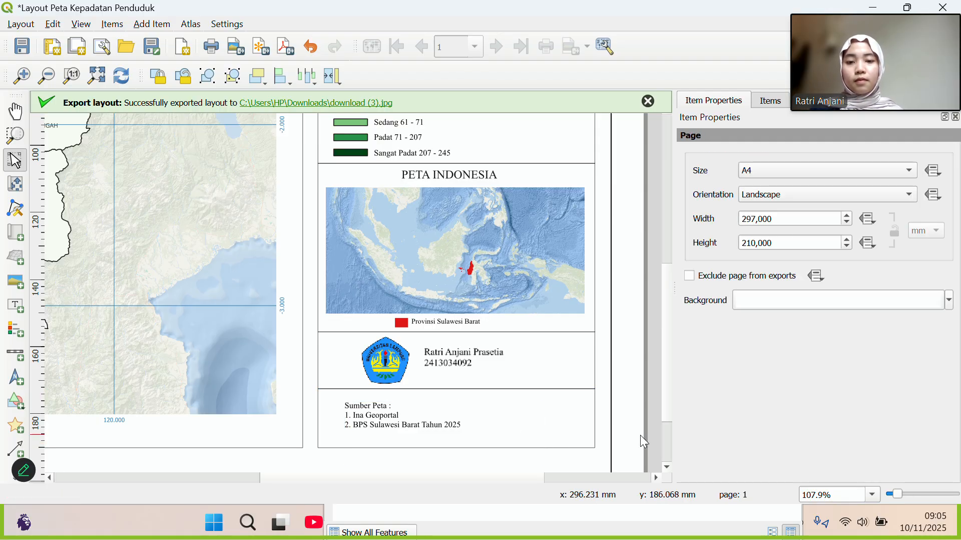
left_click(448, 356)
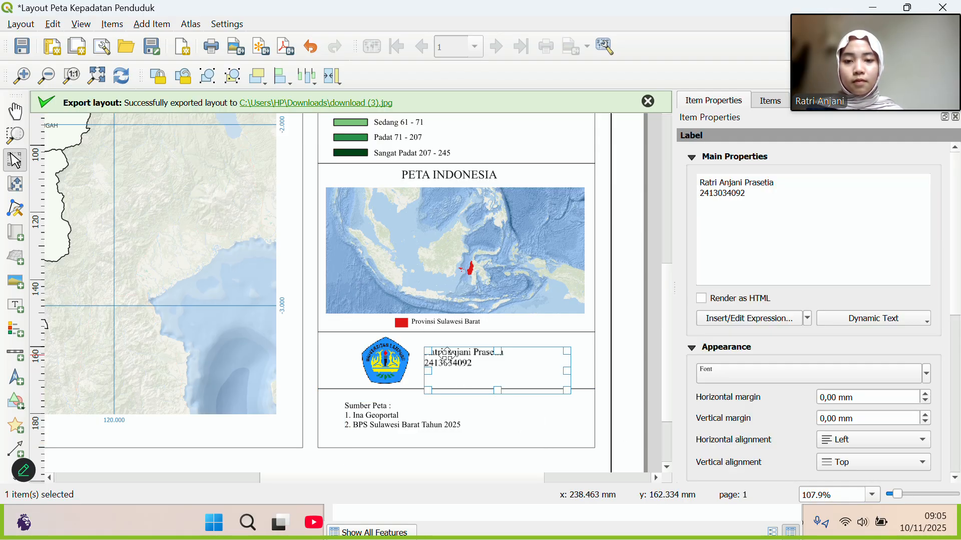
mouse_move(447, 355)
left_mouse_down()
mouse_move(456, 354)
mouse_move(447, 357)
left_mouse_up()
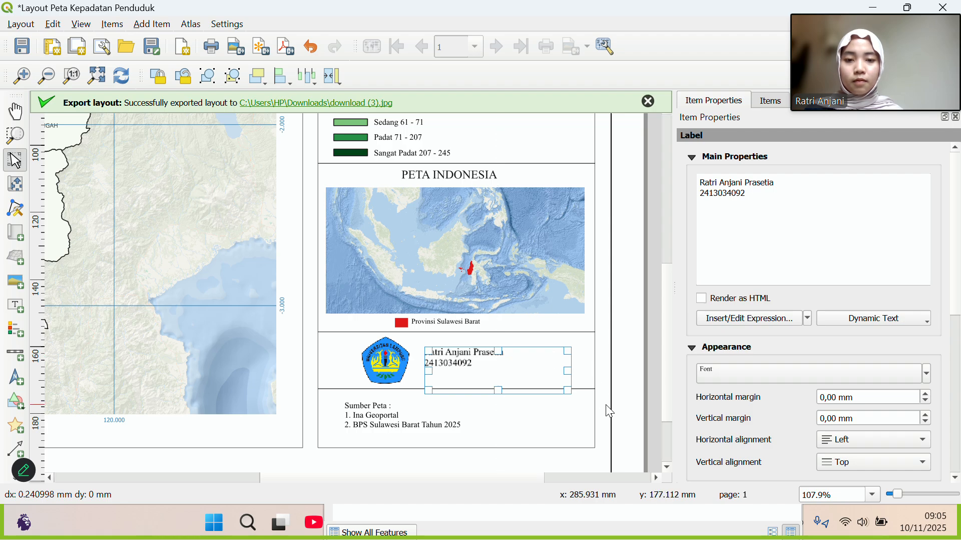
left_click(609, 411)
left_click(384, 359)
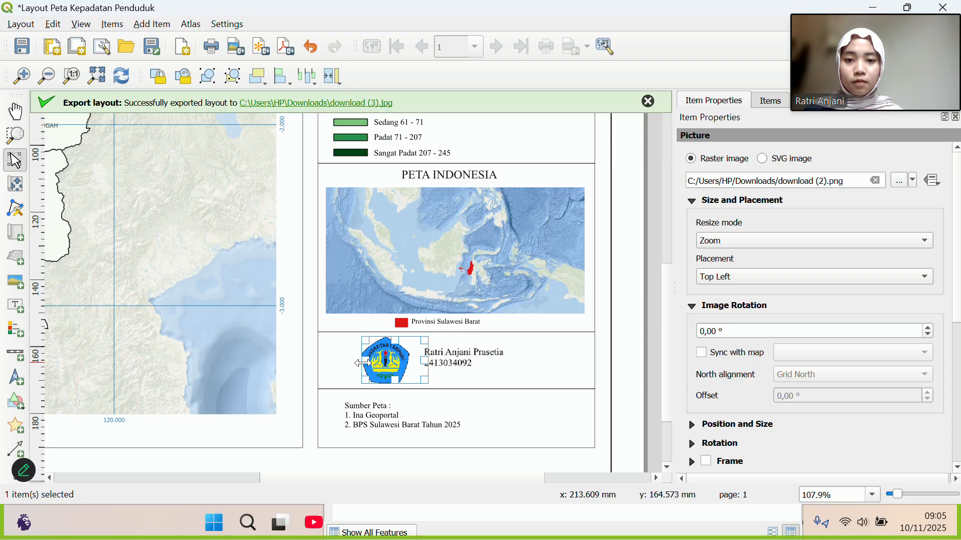
left_click(44, 78)
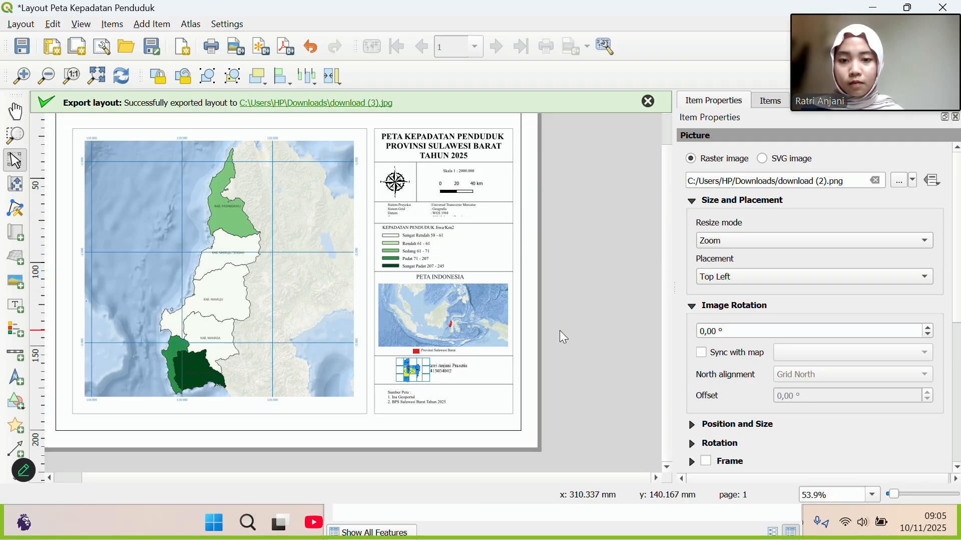
Zoom in and scroll down to the logo, author name and Sumber Peta block.
left_click(570, 352)
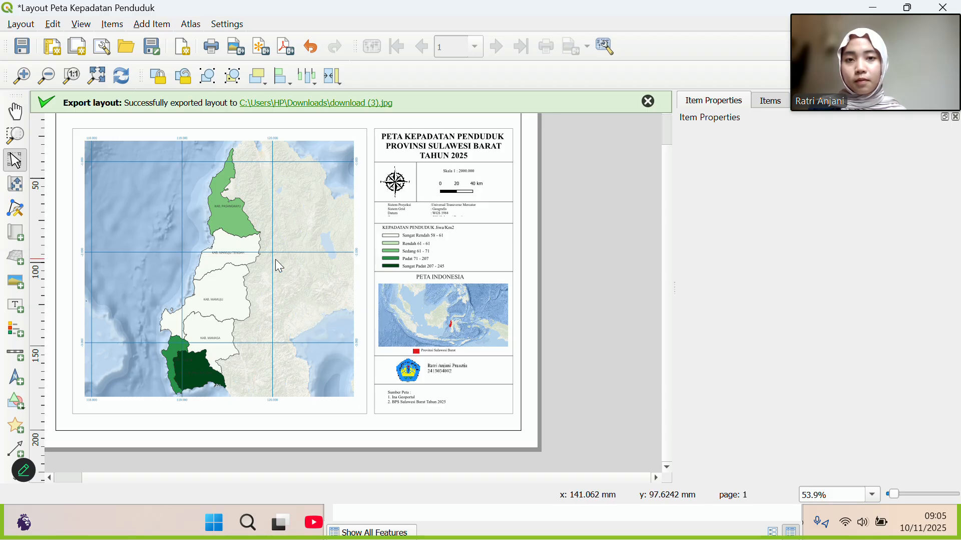
left_click(356, 272)
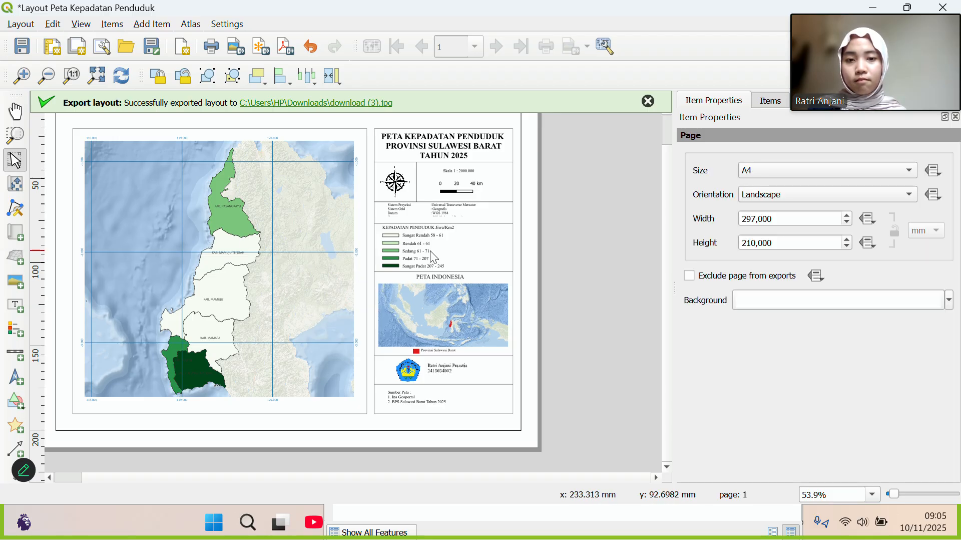
scroll(573, 305, "up", 1)
scroll(573, 305, "down", 2)
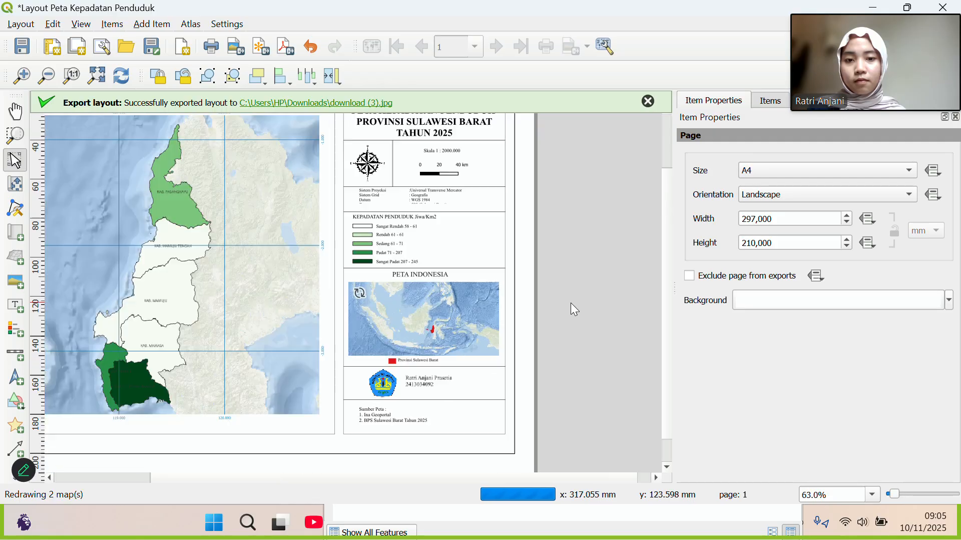
scroll(393, 341, "up", 2)
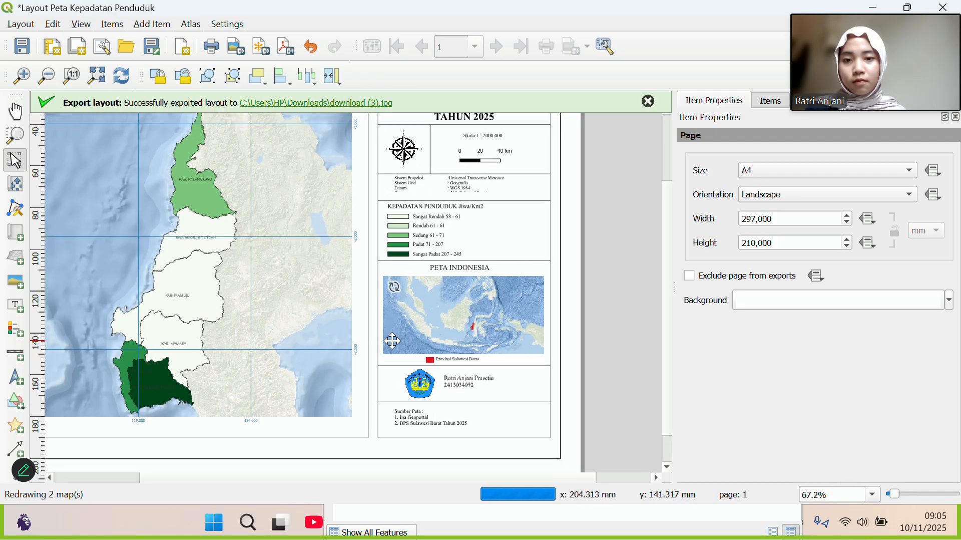
scroll(393, 341, "down", 2)
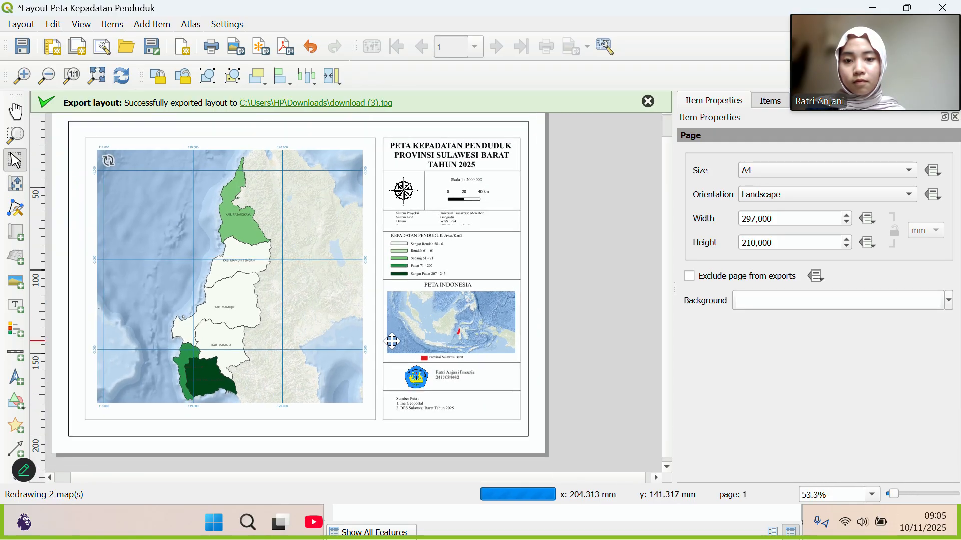
scroll(393, 341, "up", 2)
scroll(393, 341, "up", 3)
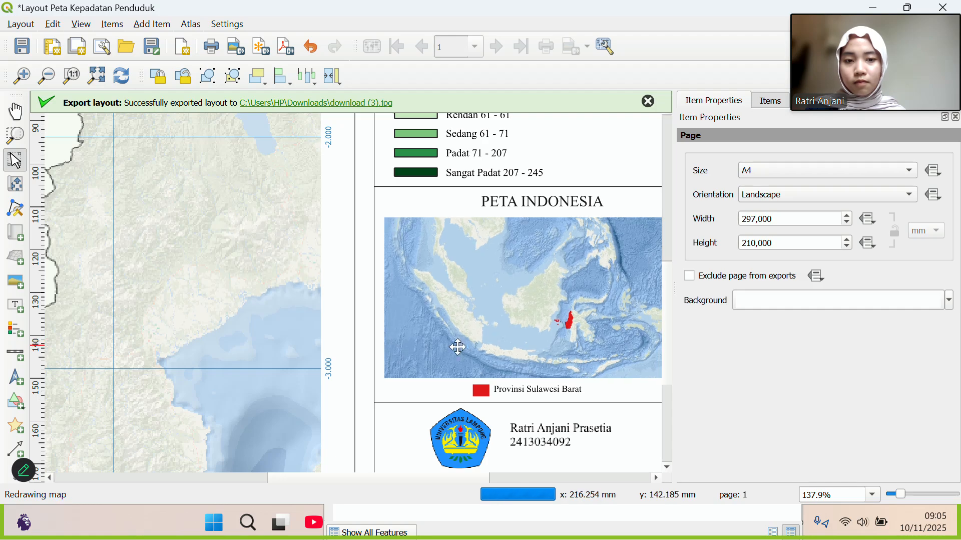
left_click_drag(665, 367, 671, 417)
Insert a blank line before the author's name in the label and begin typing 'Pembua'.
left_click(560, 306)
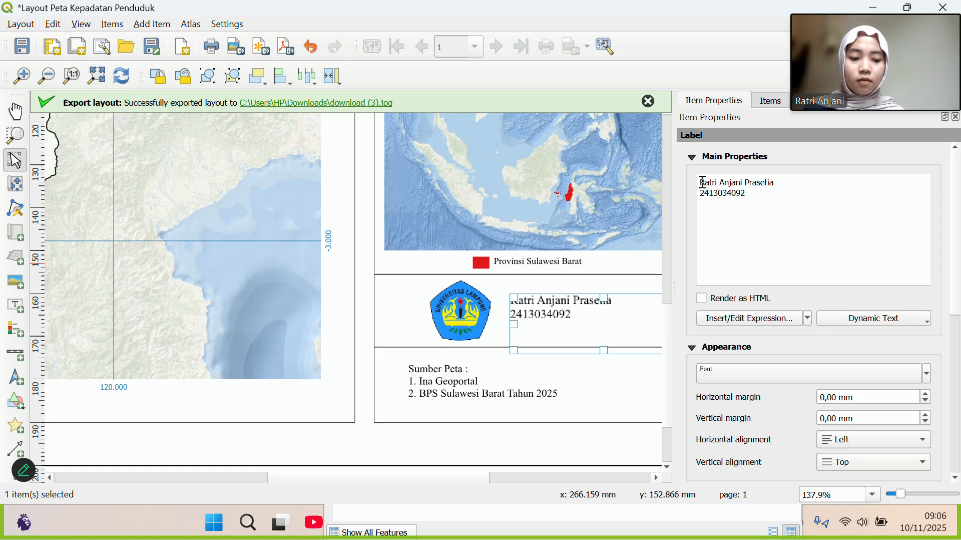
key("Return")
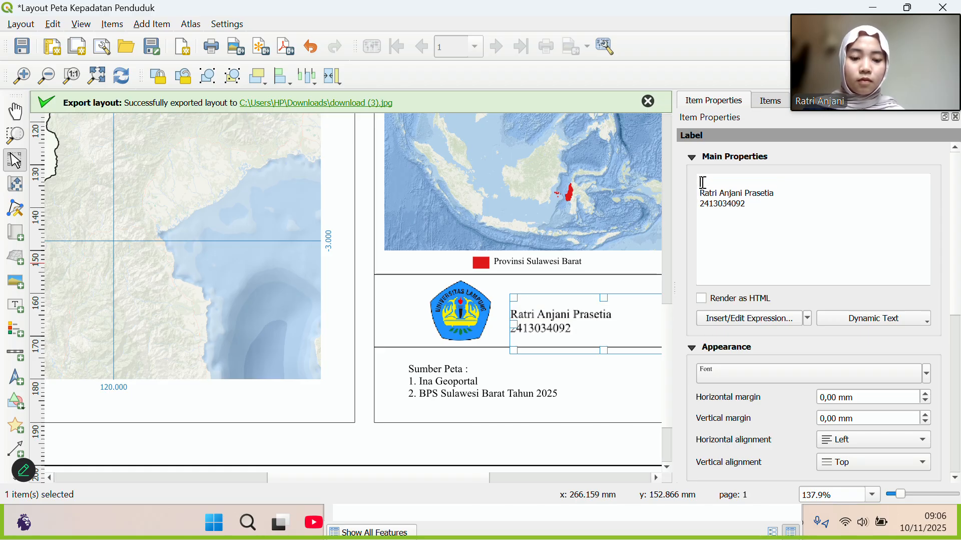
type("Pembua")
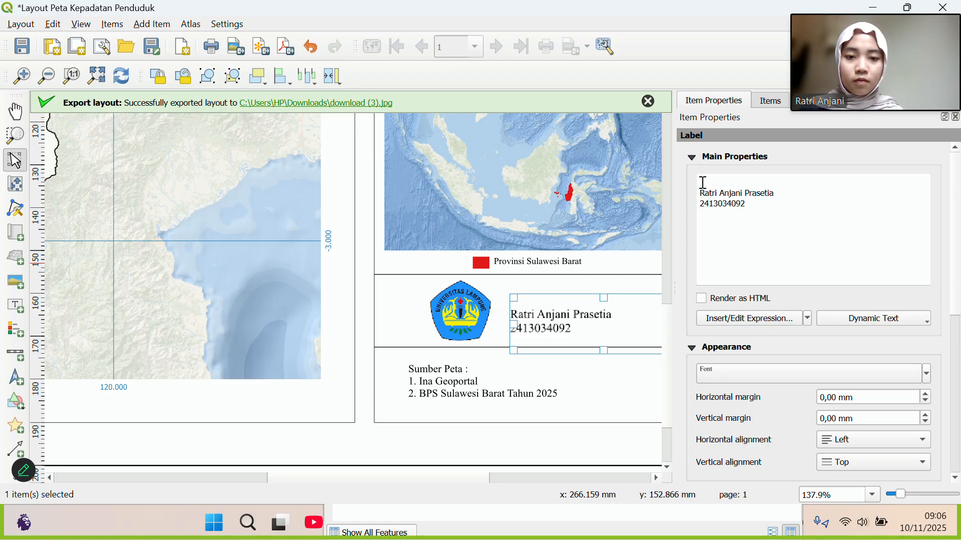
left_click(505, 298)
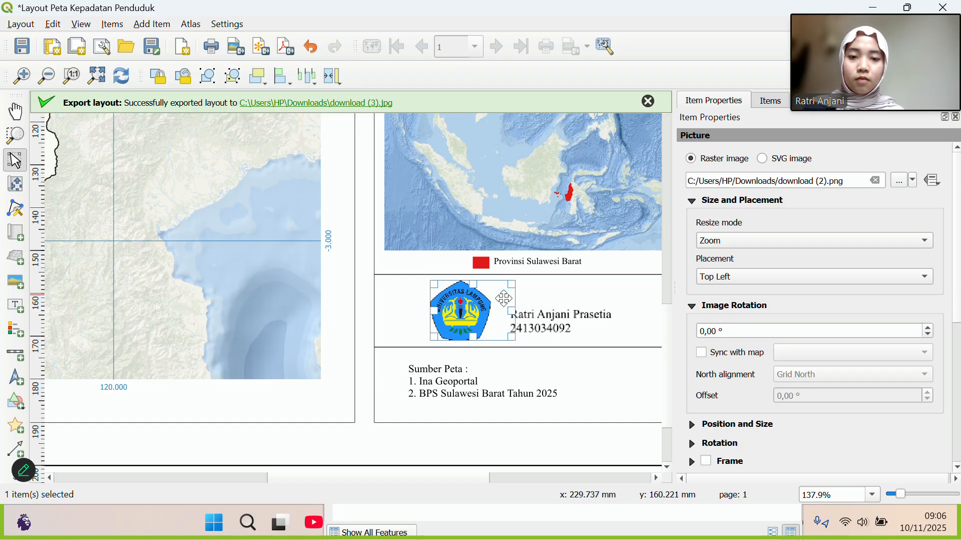
left_click(546, 329)
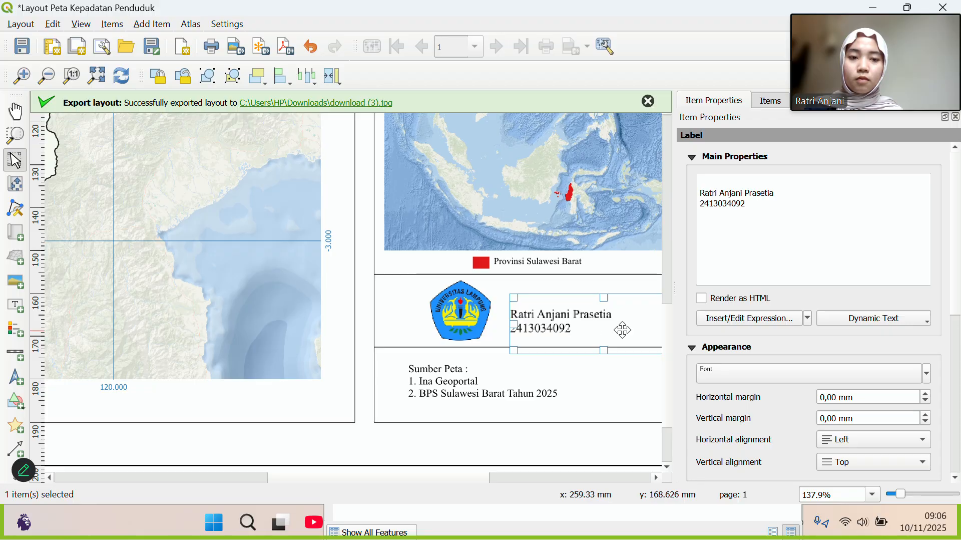
Centre the author name and ID label's text horizontally and shift the label left.
left_click(835, 444)
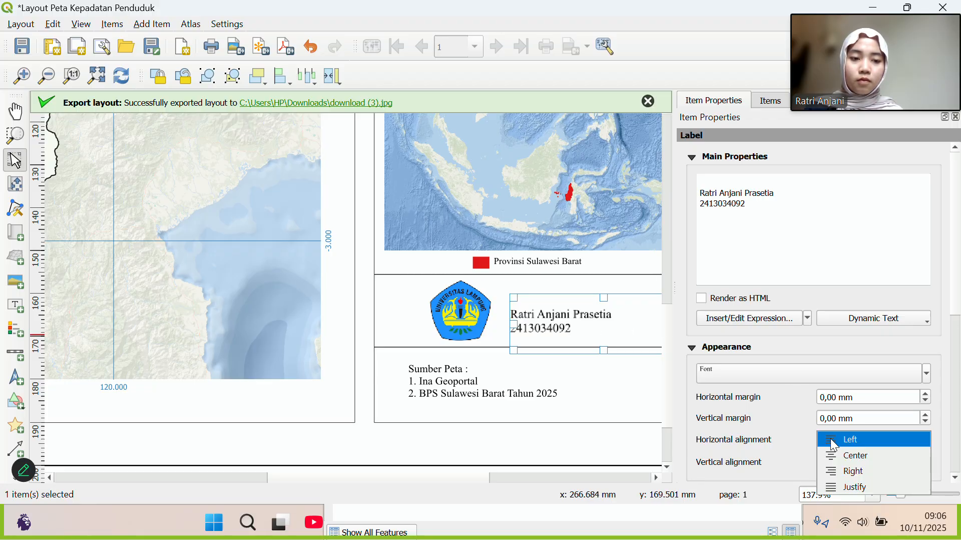
left_click(834, 461)
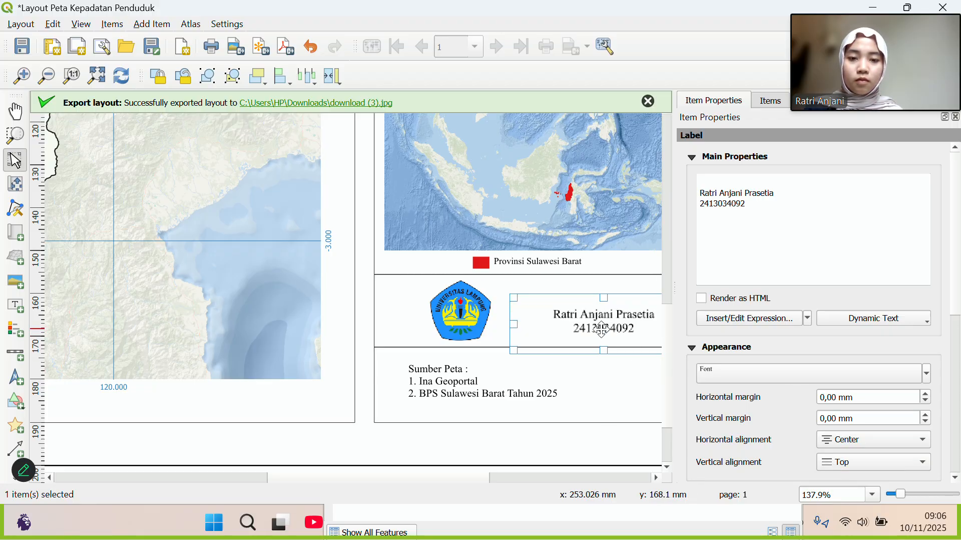
left_click_drag(601, 329, 539, 341)
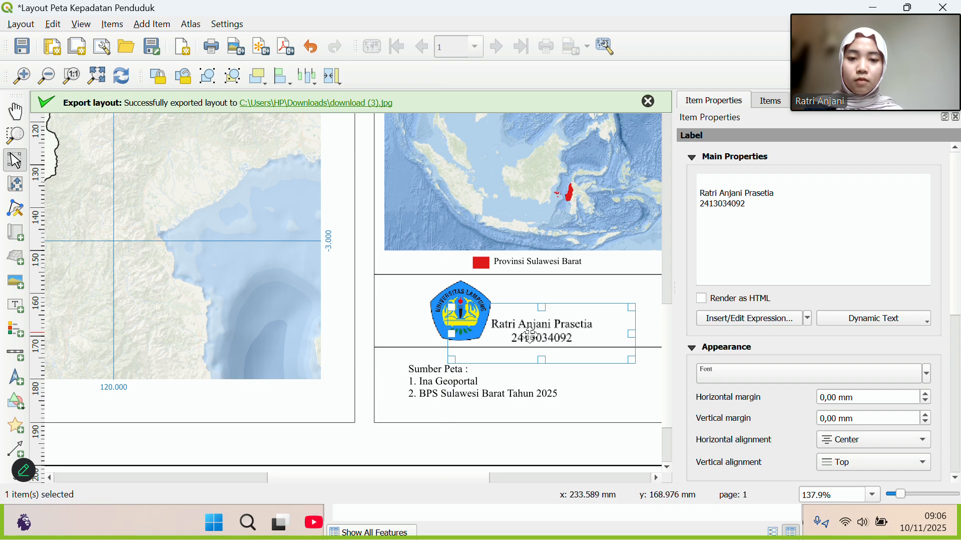
Resize the university logo's frame, widening it, lowering its height, then narrowing the right side.
left_click(450, 309)
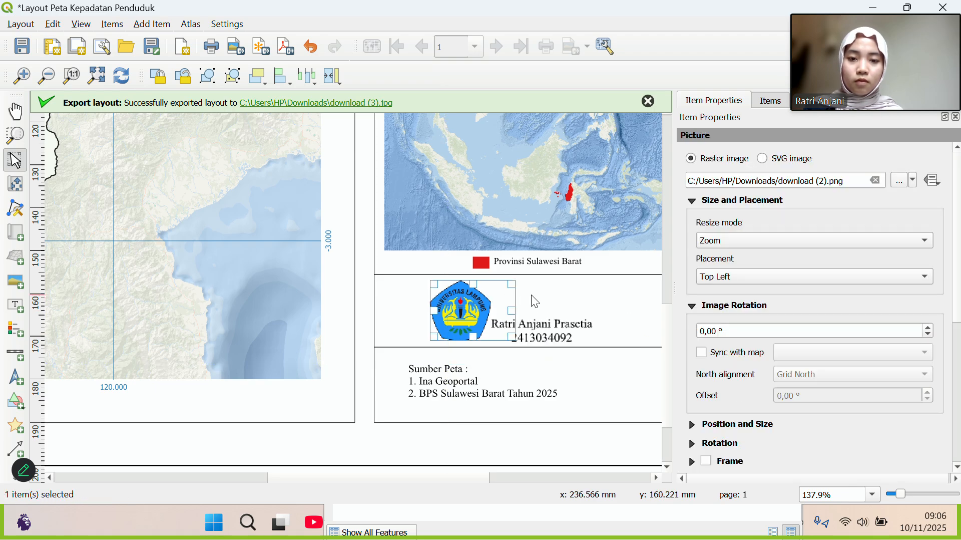
mouse_move(459, 309)
left_mouse_down()
mouse_move(481, 316)
mouse_move(459, 313)
left_mouse_up()
left_click(450, 313)
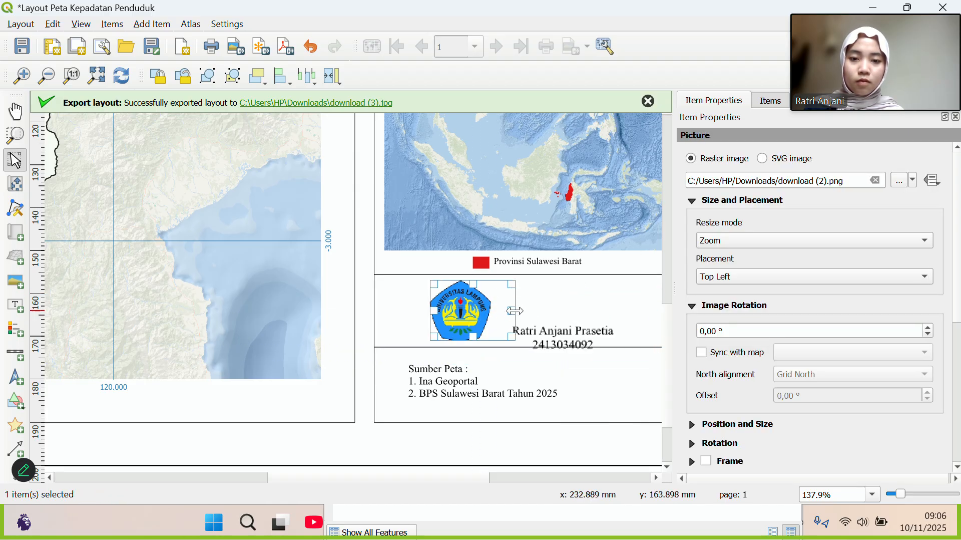
left_click_drag(513, 308, 581, 308)
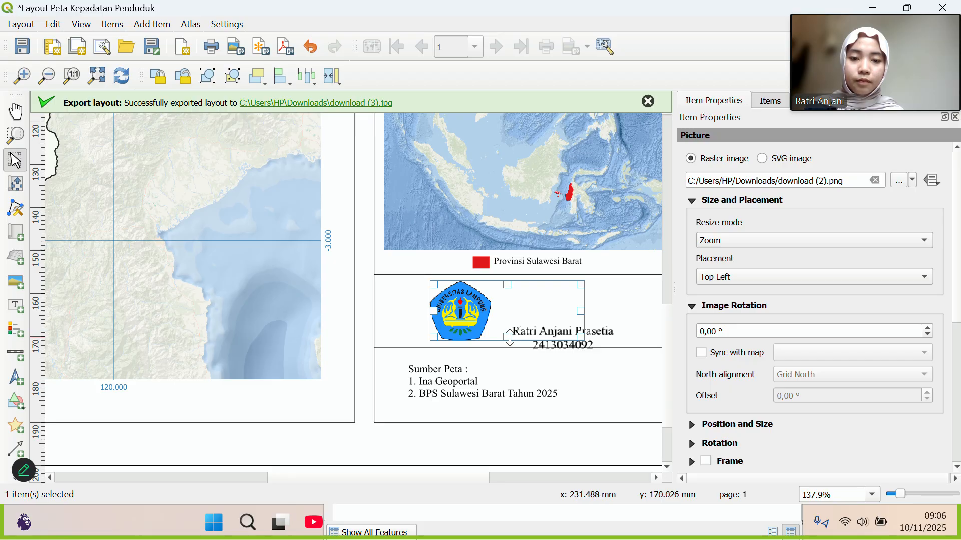
left_click_drag(507, 341, 509, 312)
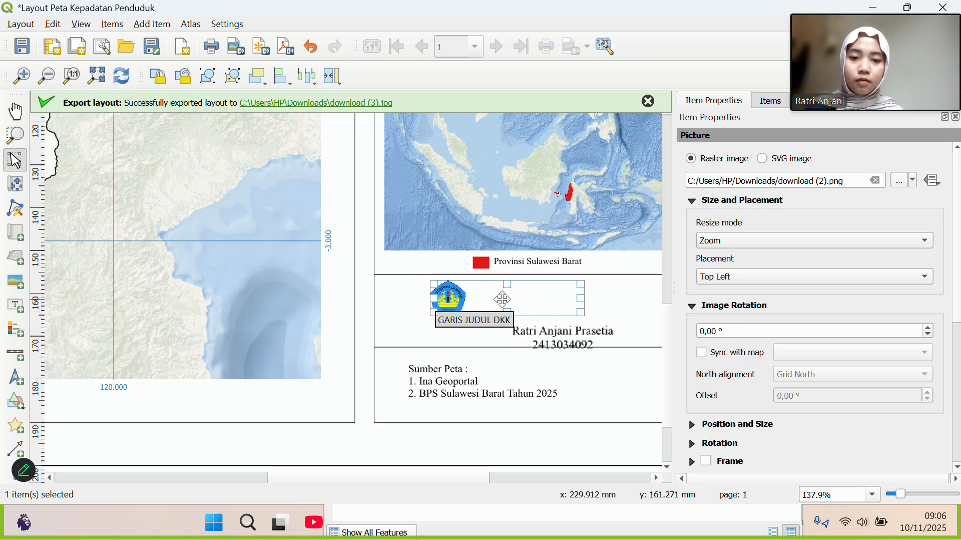
left_click_drag(581, 300, 527, 298)
Move the university logo up so it sits centred above the author name label.
left_click(516, 306)
left_click(470, 298)
left_click(545, 344)
left_click_drag(546, 344, 536, 320)
Check the name and Sumber Peta labels' alignment, then zoom to show the whole page.
left_click(570, 333)
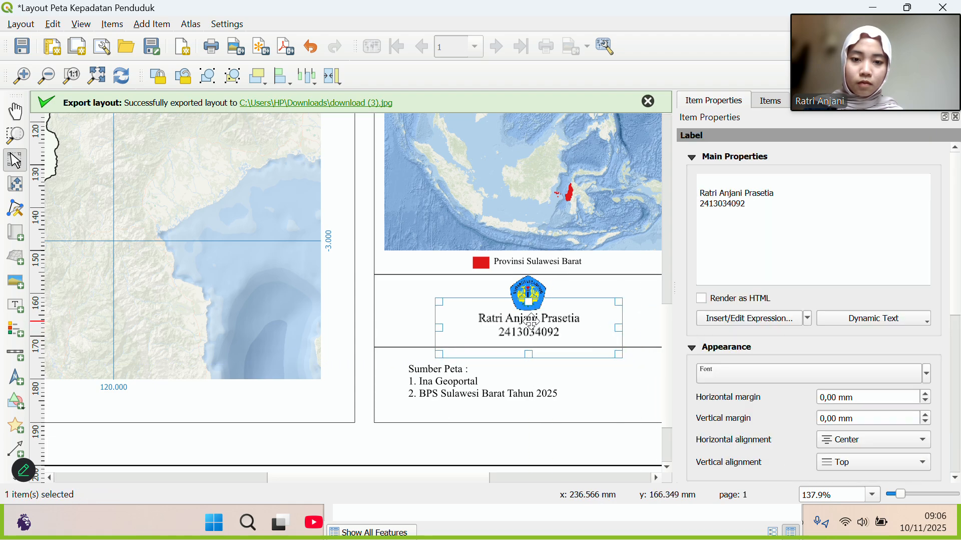
left_click(596, 395)
left_click(534, 329)
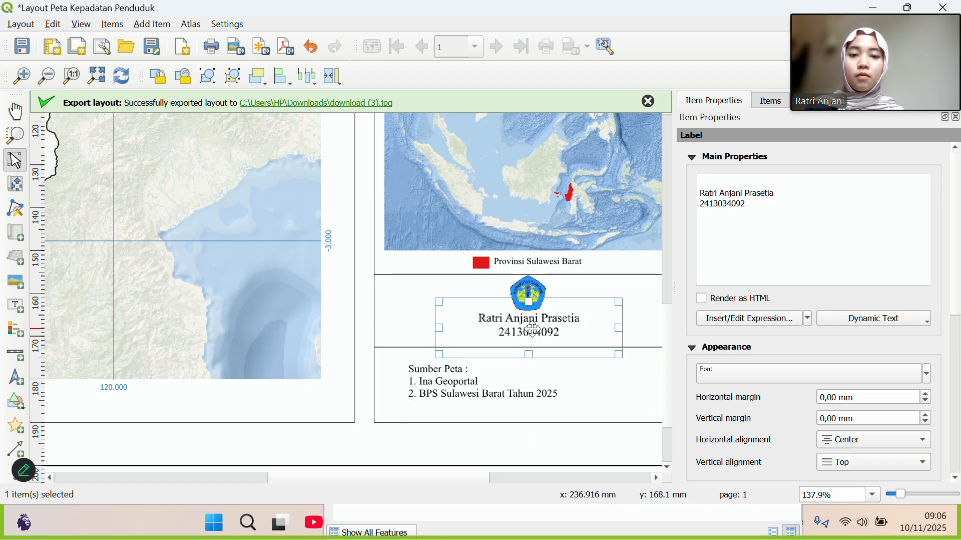
left_click(572, 387)
key("ctrl+0")
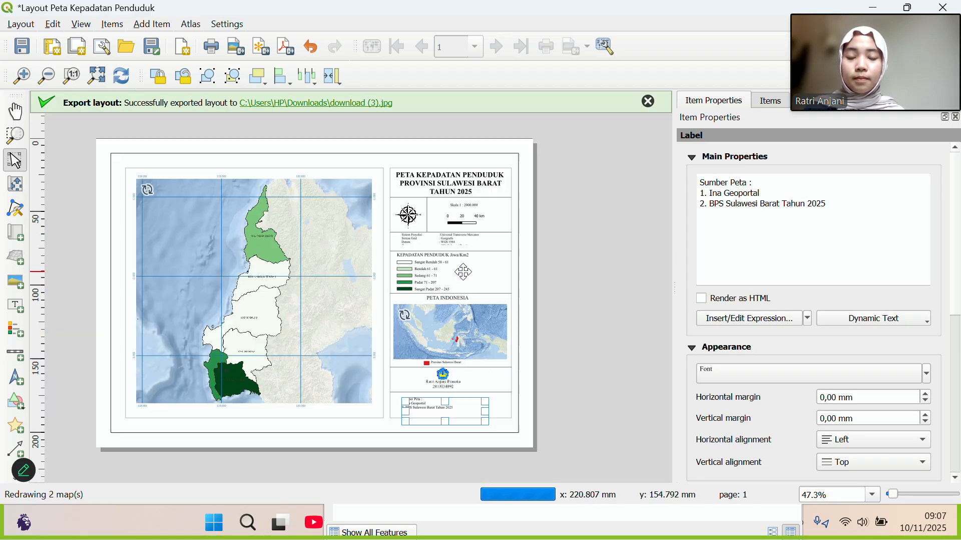